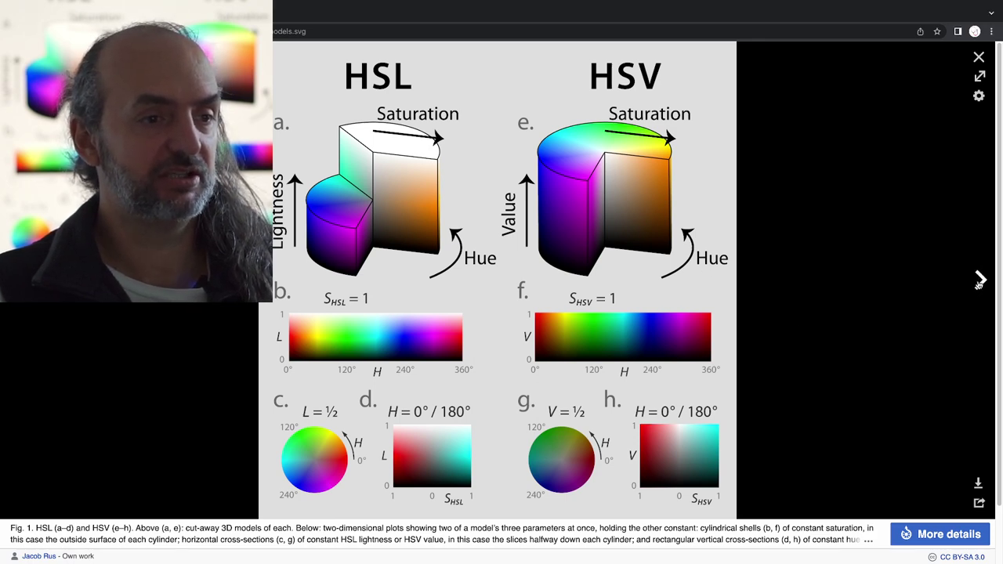
Step: Step through Wikipedia's HSL cylinder, HSV cylinder and bicone figures, then switch to DaVinci Resolve
click(980, 280)
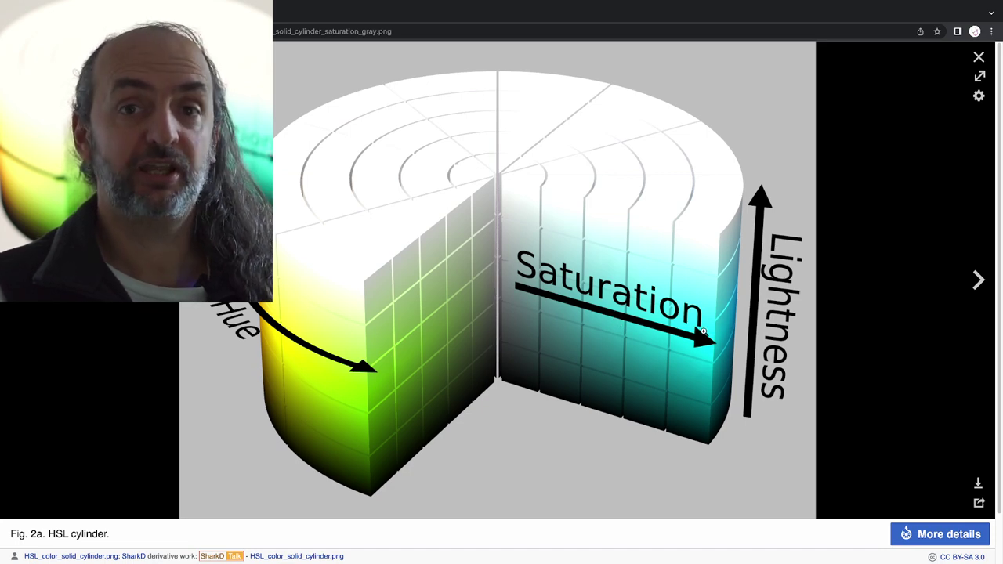
click(980, 280)
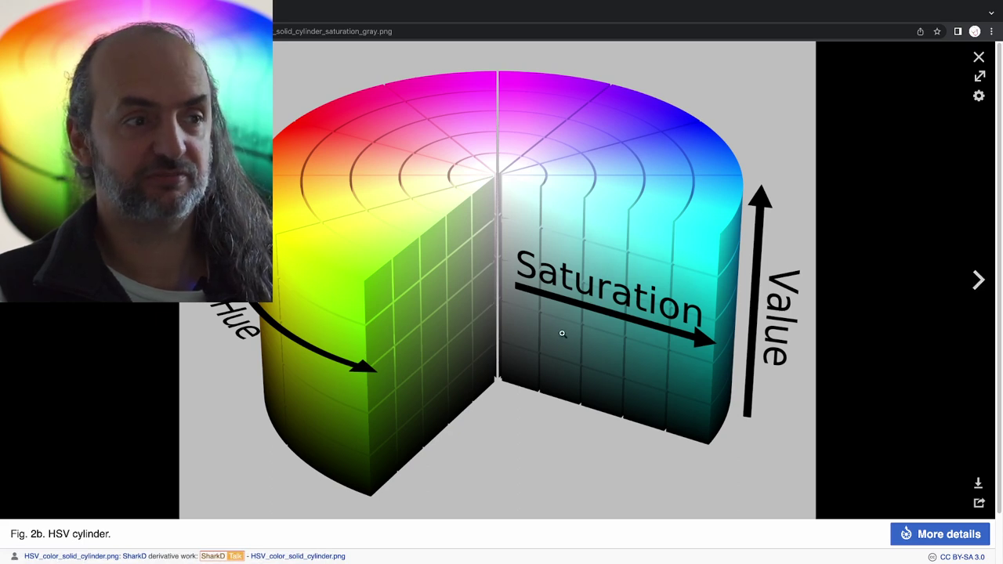
click(980, 281)
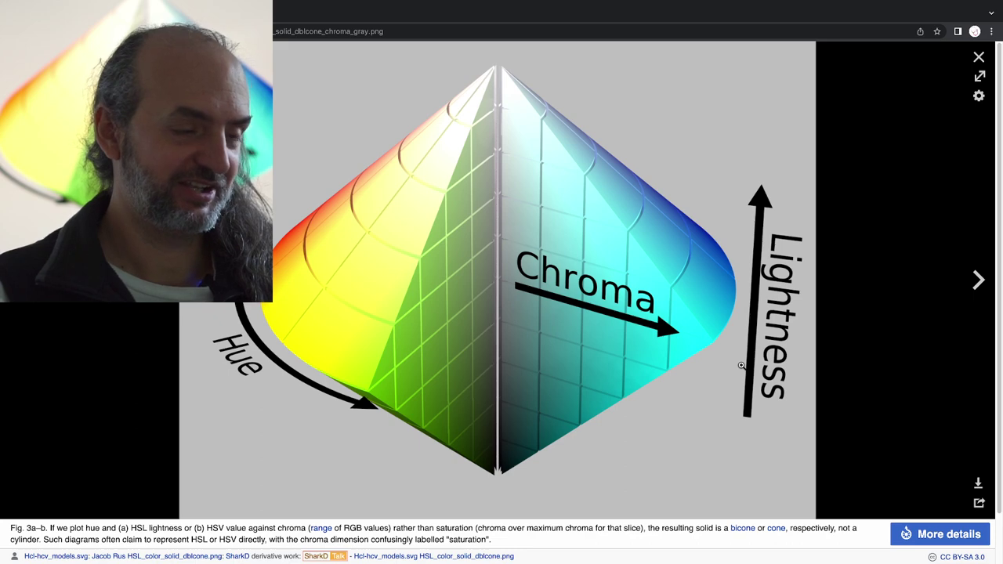
key(super+Tab)
key(super+Tab)
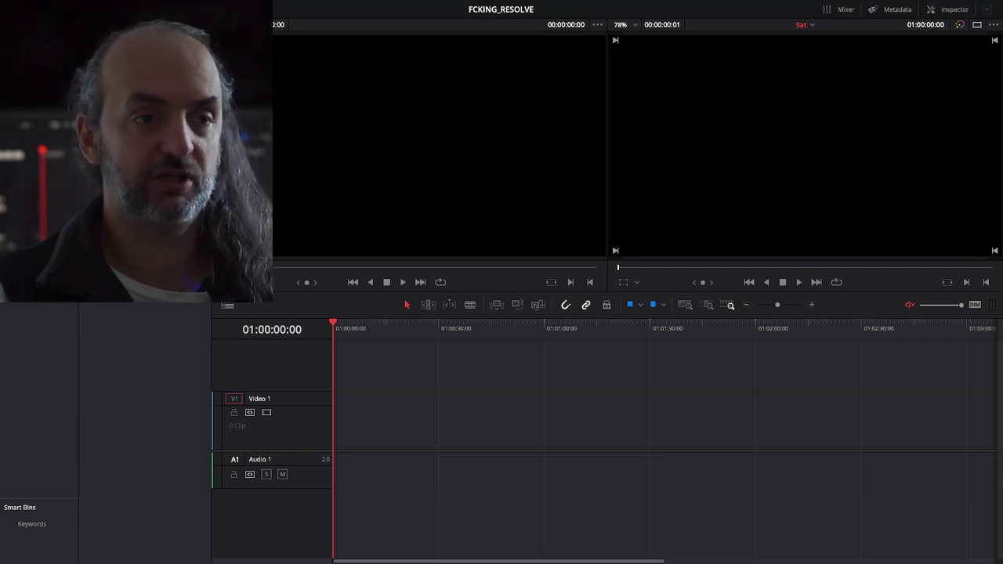
Step: Drop the woman clip onto Video 1, select it and bring it to the Color page
drag(141, 275, 336, 415)
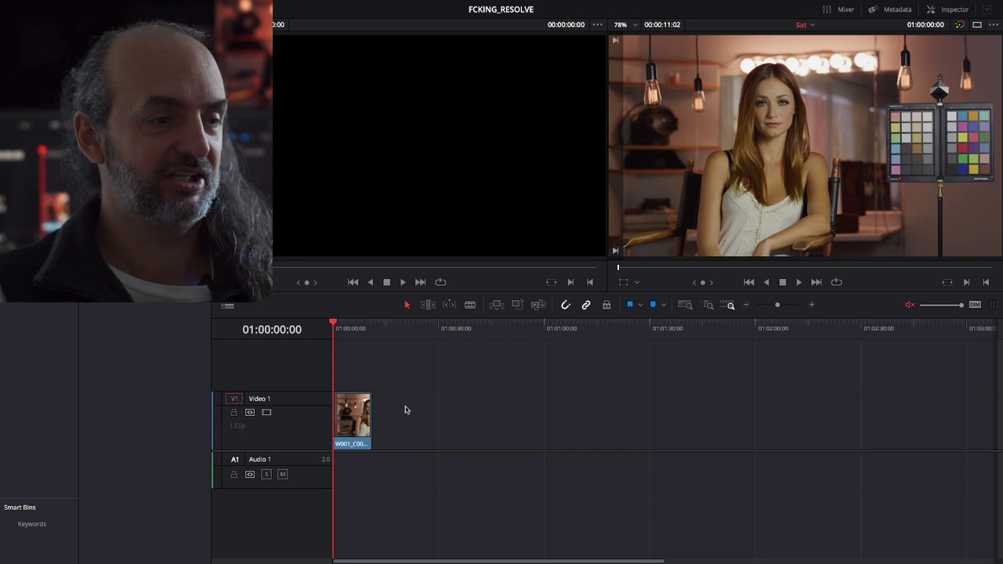
click(353, 419)
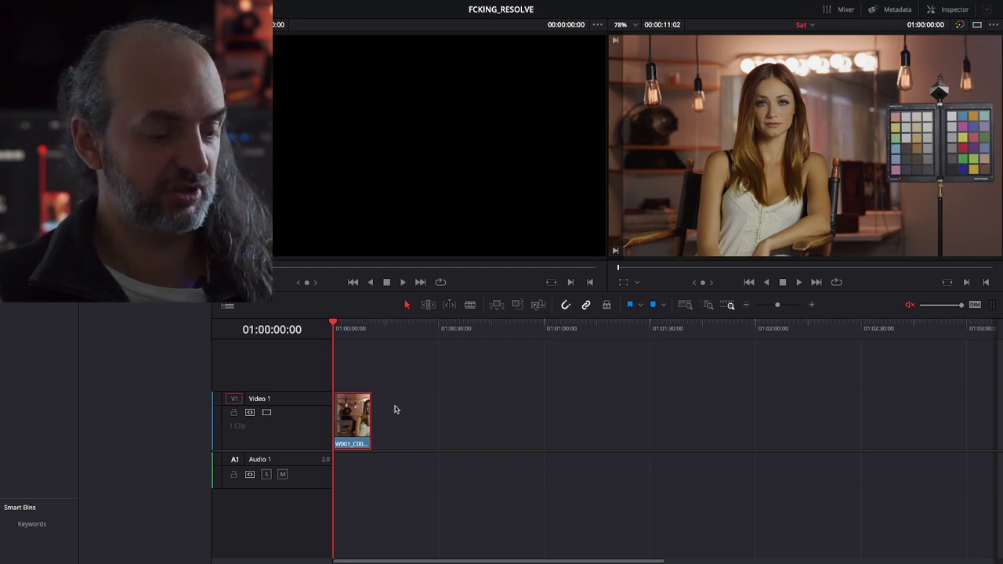
key(shift+6)
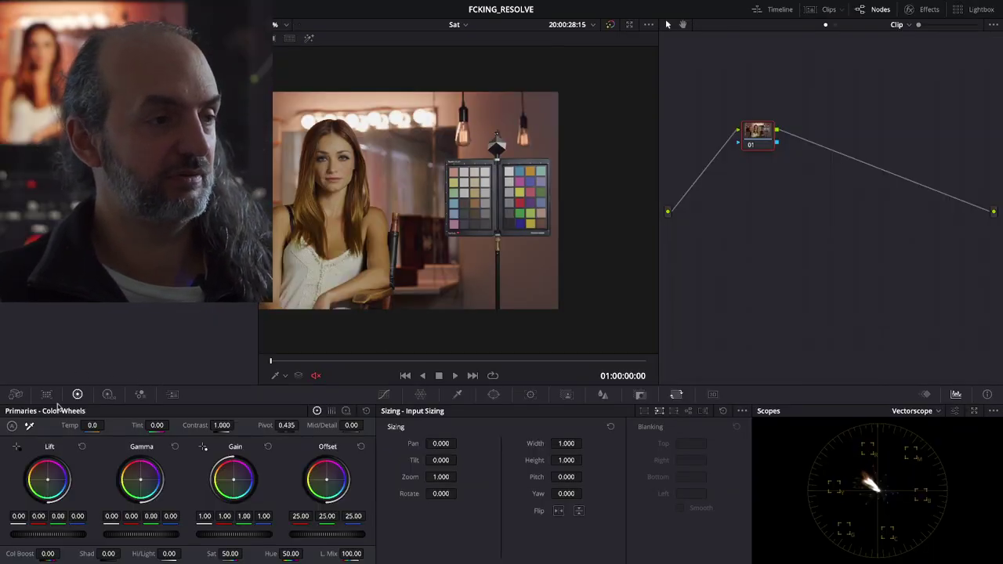
Step: Decode the RAW per clip with colour temperature 4510, Low output tone map and exposure -0.91
click(15, 395)
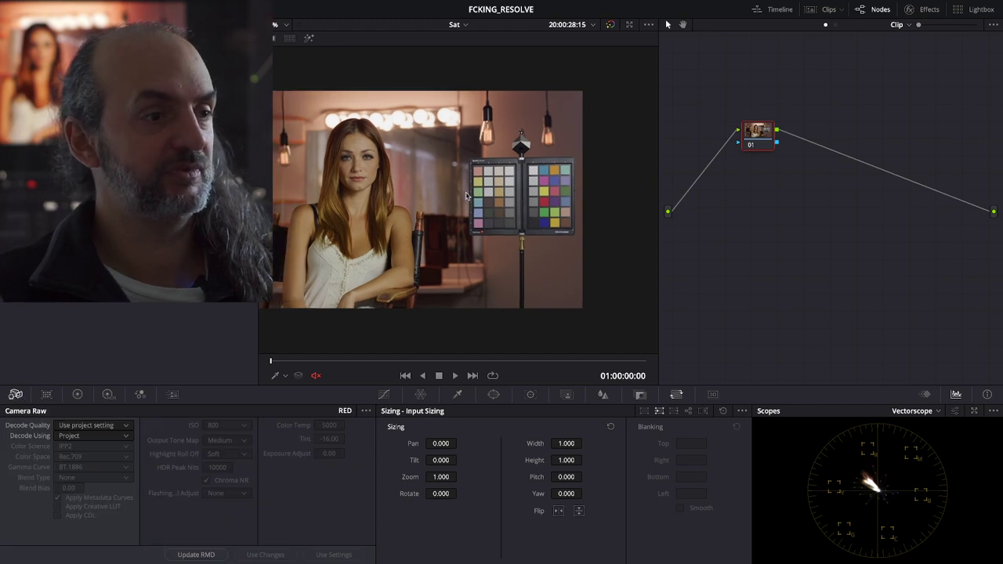
click(72, 435)
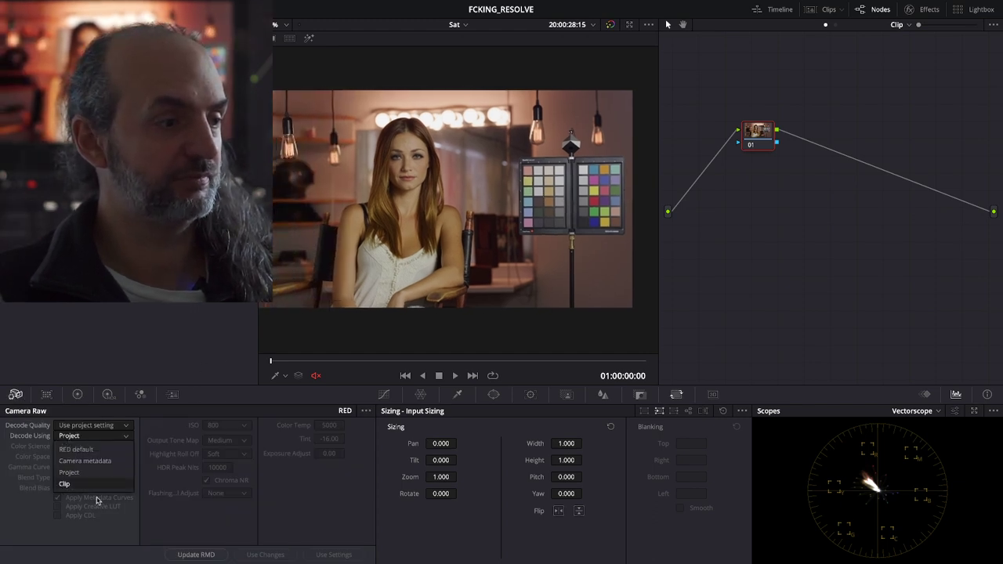
click(88, 485)
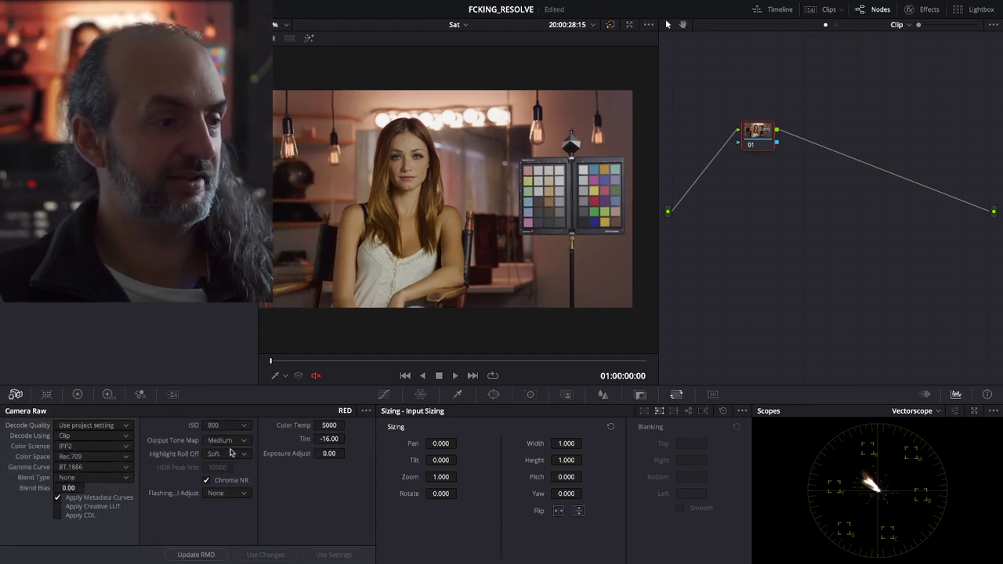
mouse_move(337, 425)
mouse_down()
mouse_move(309, 425)
mouse_move(352, 425)
mouse_up()
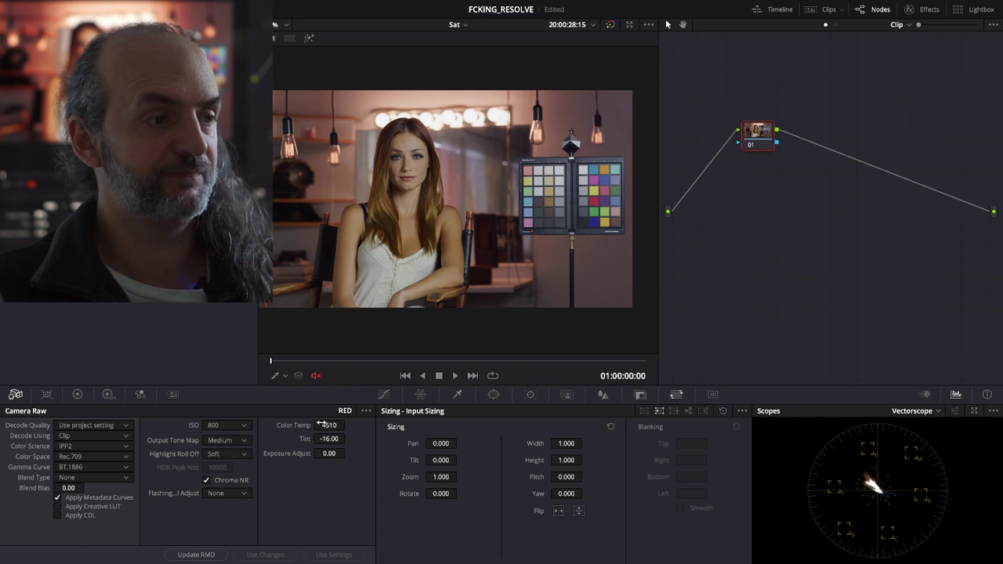
click(230, 443)
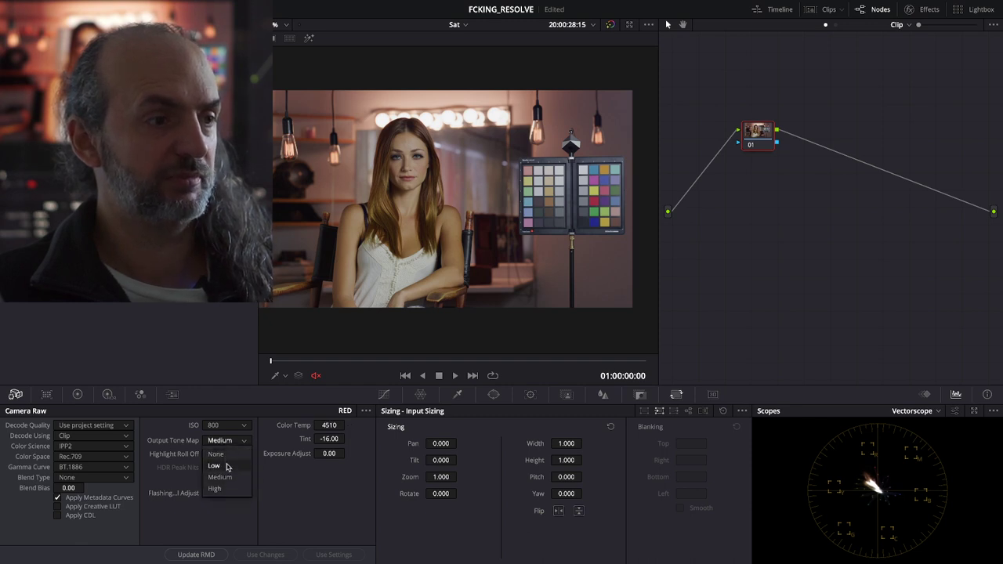
click(225, 464)
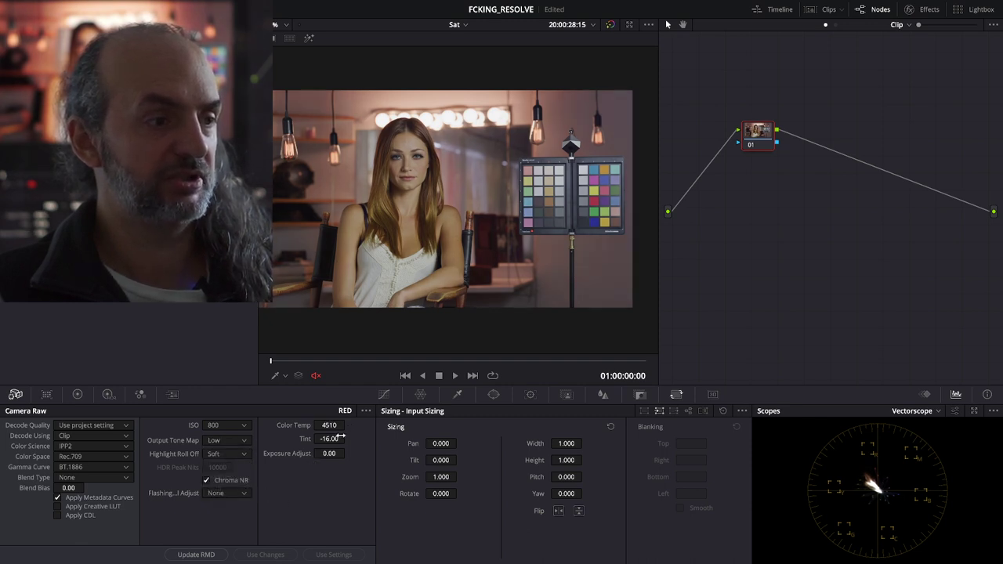
scroll(347, 453, down, 1)
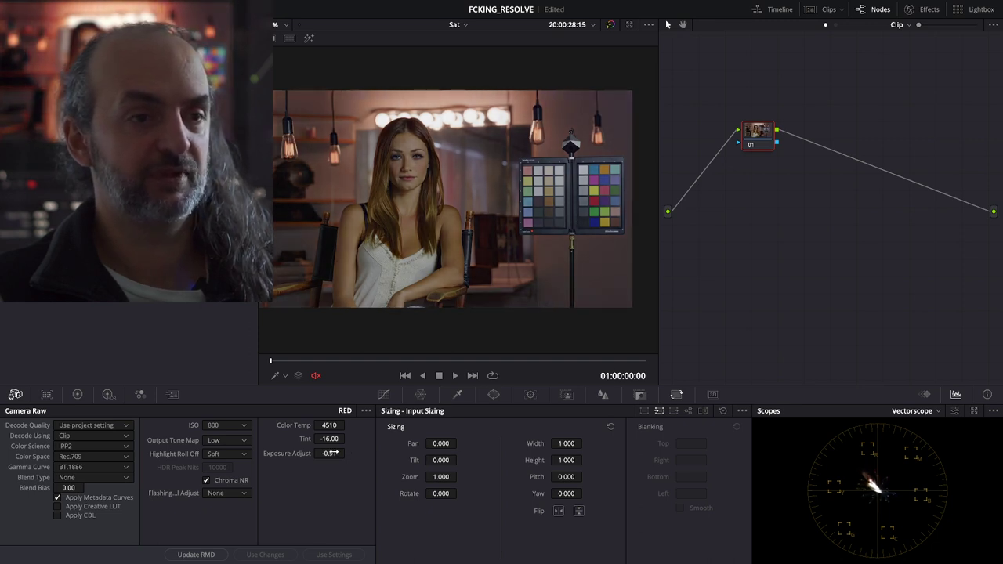
scroll(333, 453, up, 1)
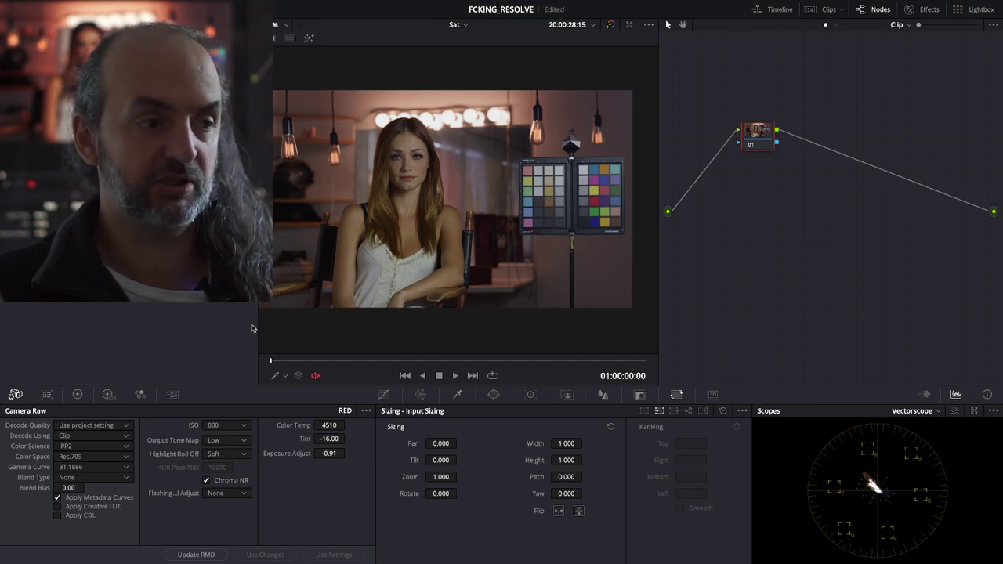
click(77, 394)
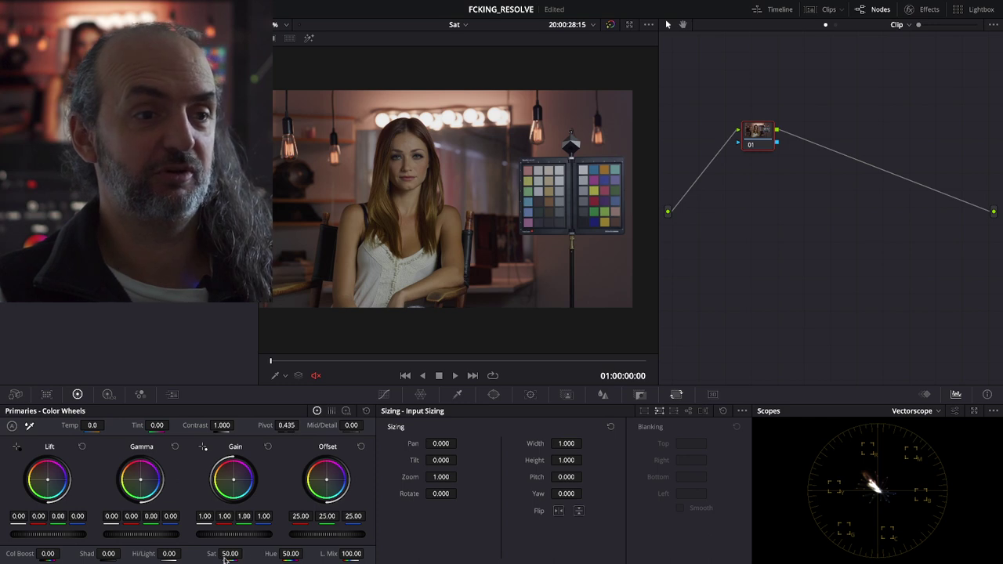
Step: Widen the viewer, drop saturation to 0 for black-and-white, then reset it to 50
drag(216, 556, 244, 553)
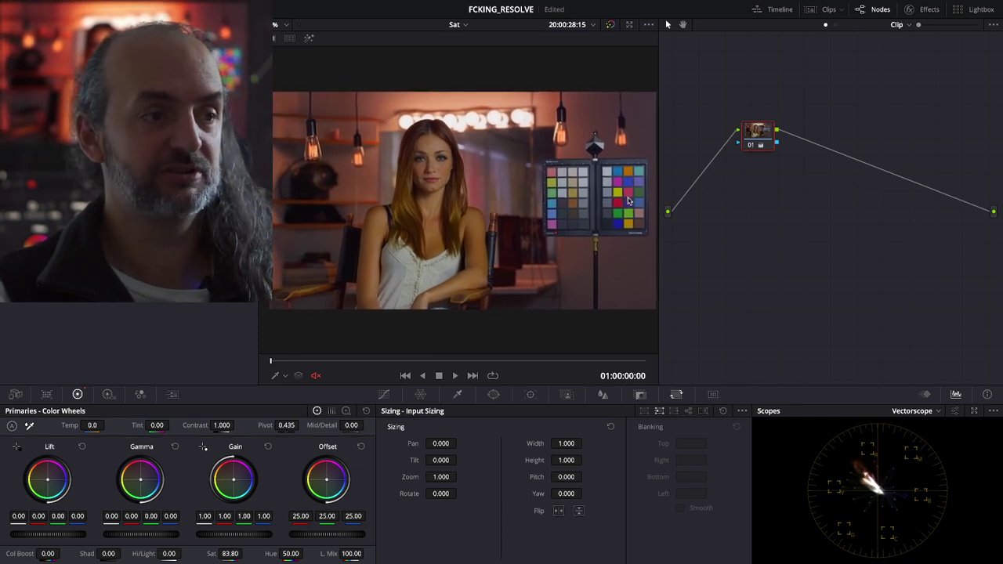
drag(658, 175, 753, 174)
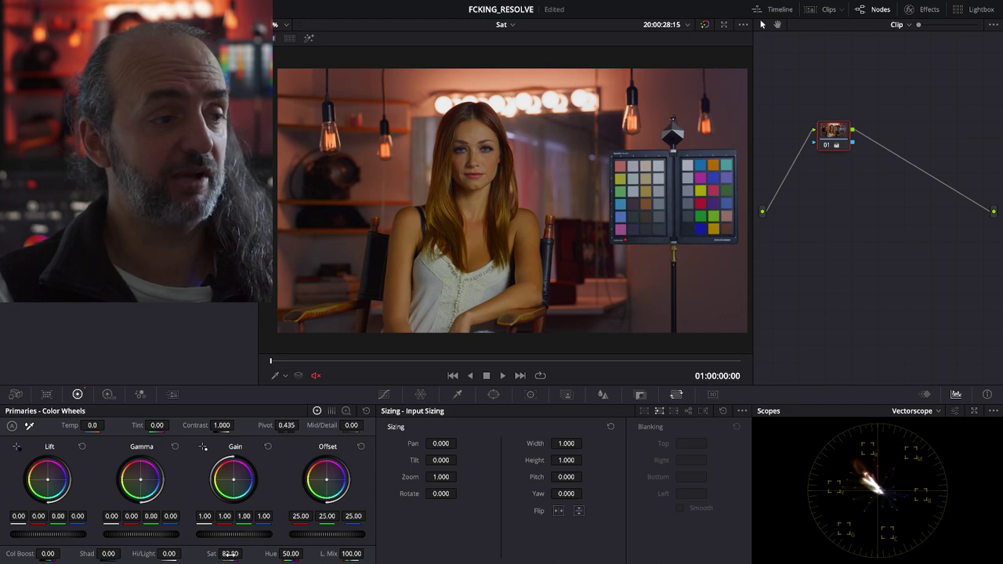
drag(229, 553, 188, 553)
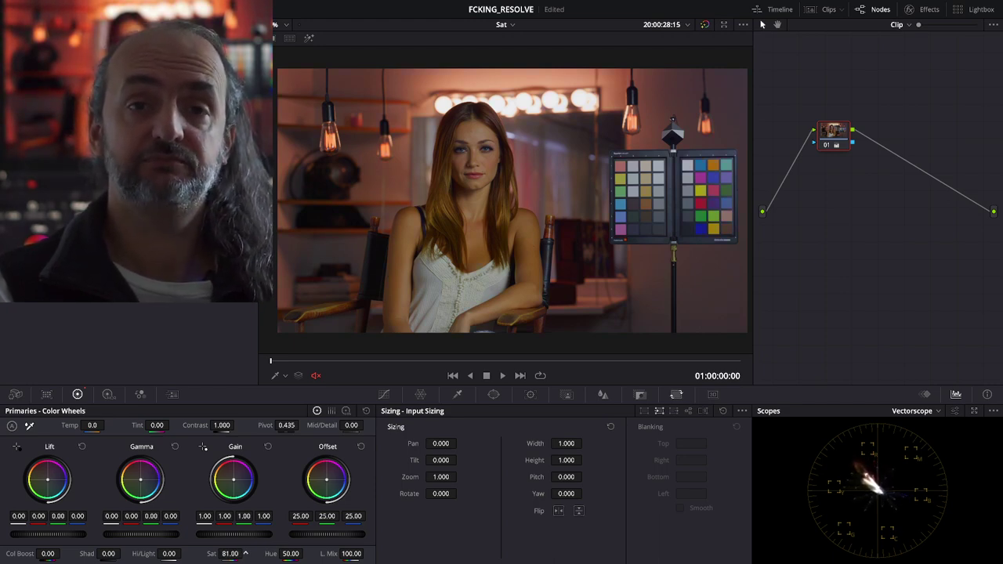
drag(245, 553, 204, 553)
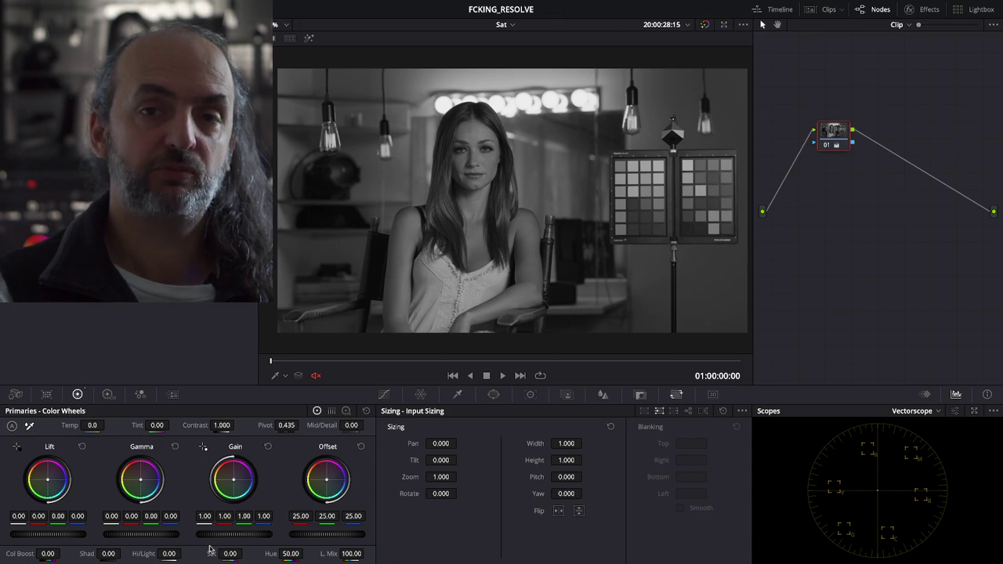
double_click(209, 553)
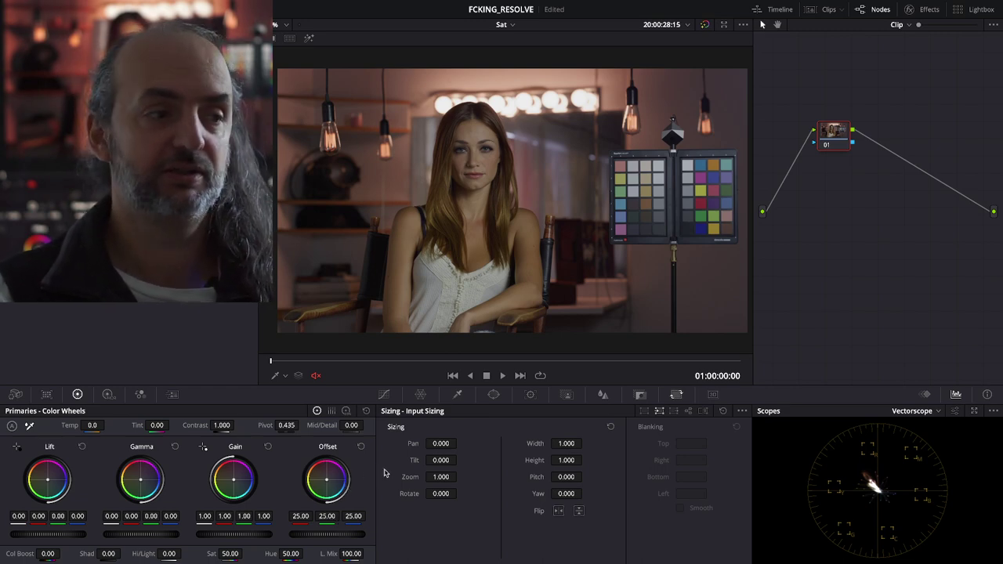
mouse_move(203, 515)
mouse_down()
mouse_move(185, 515)
mouse_move(200, 515)
mouse_up()
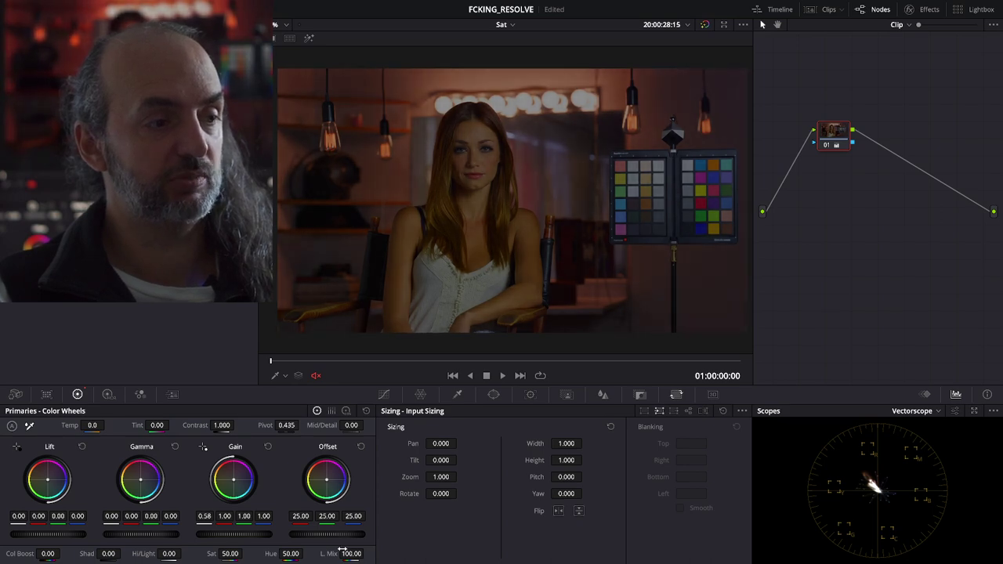
drag(205, 515, 277, 515)
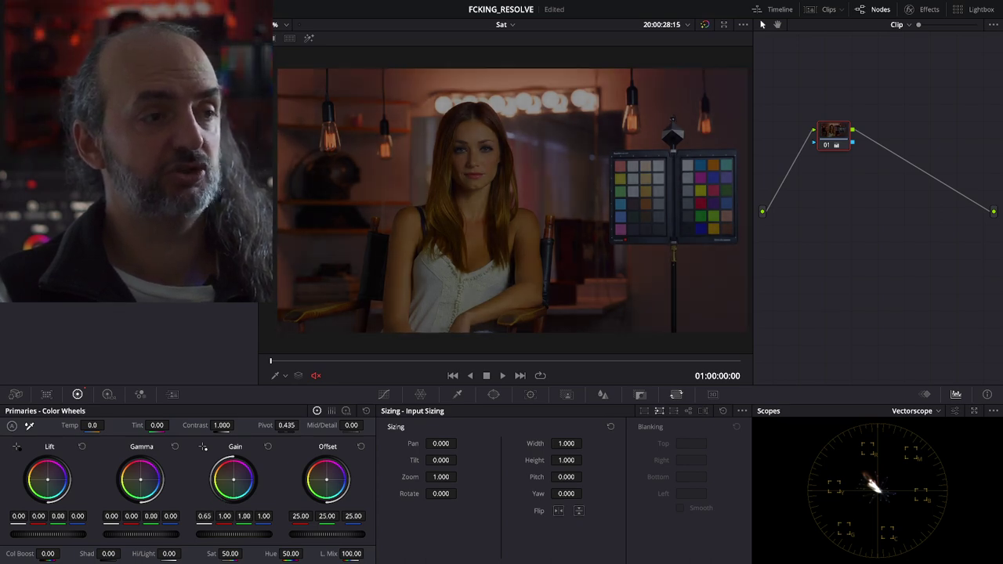
drag(204, 515, 214, 515)
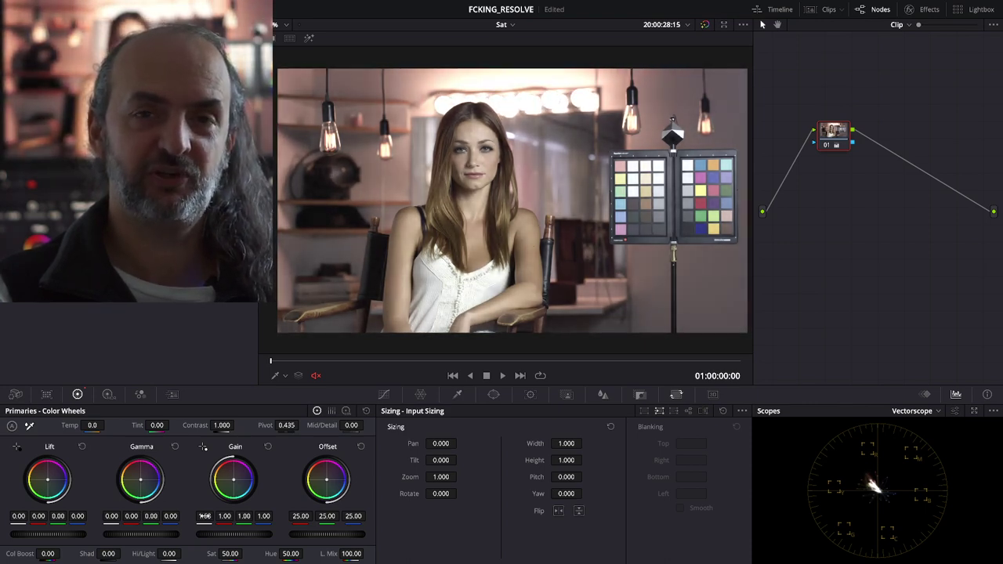
drag(205, 516, 206, 515)
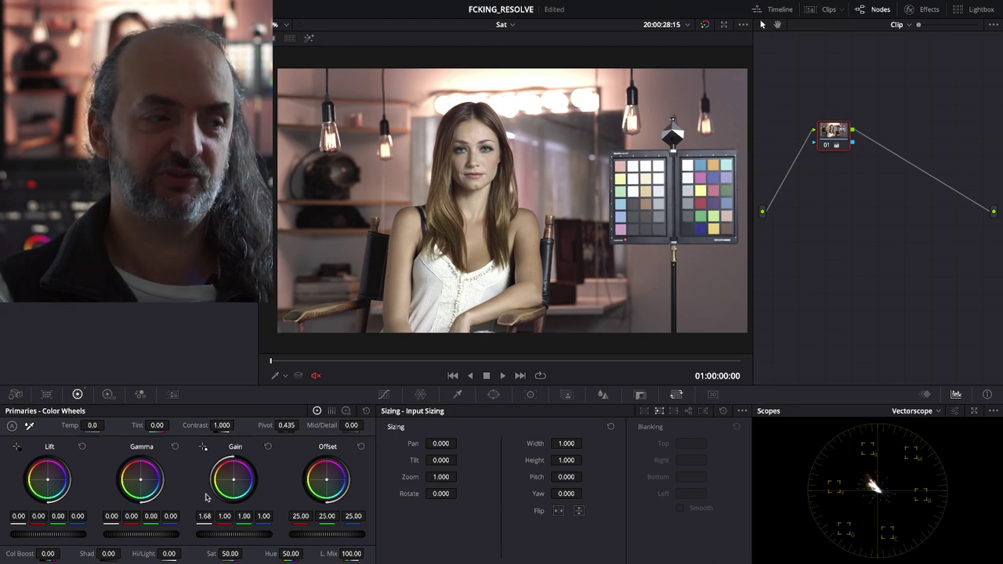
click(267, 445)
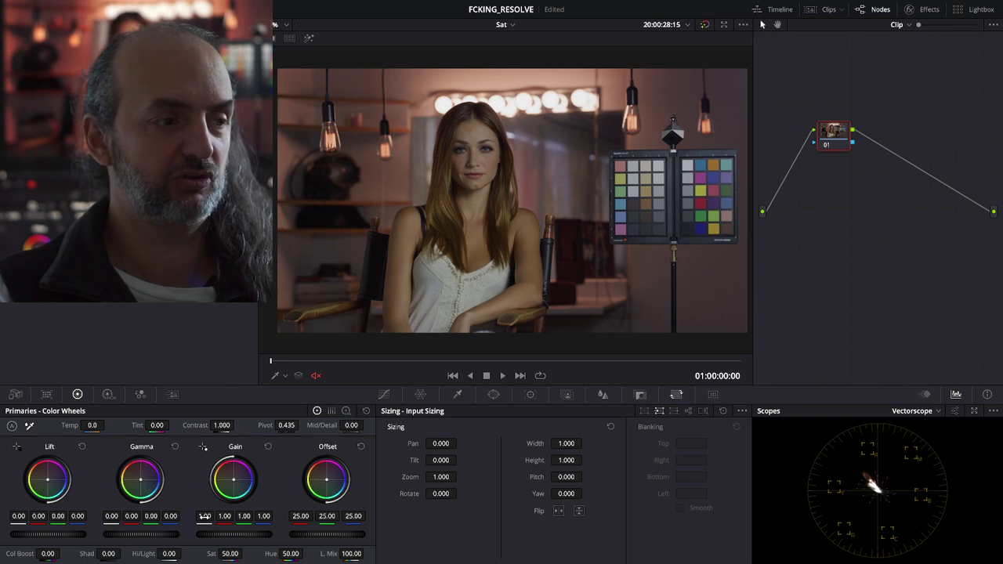
drag(204, 516, 238, 515)
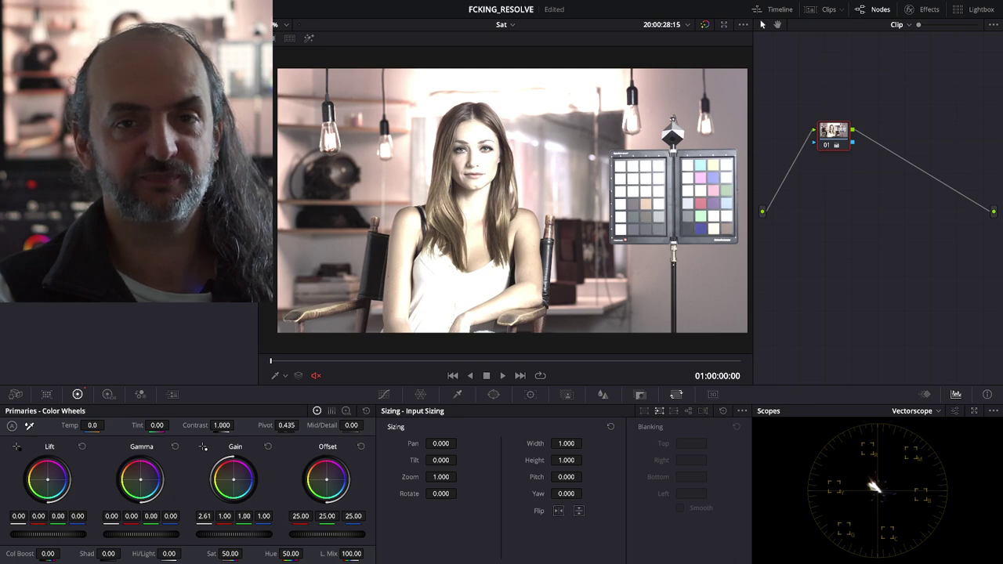
drag(238, 515, 195, 515)
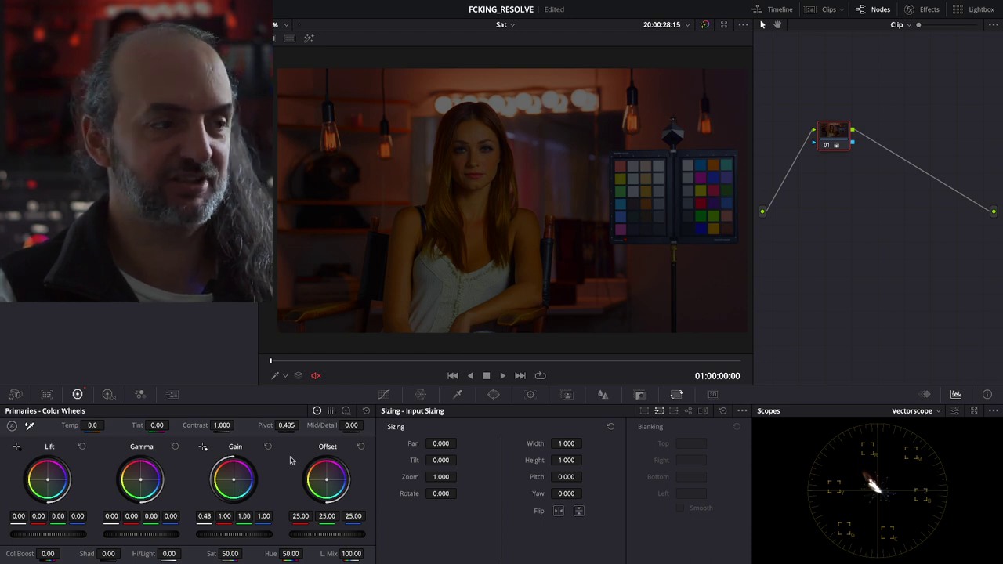
key(ctrl+z)
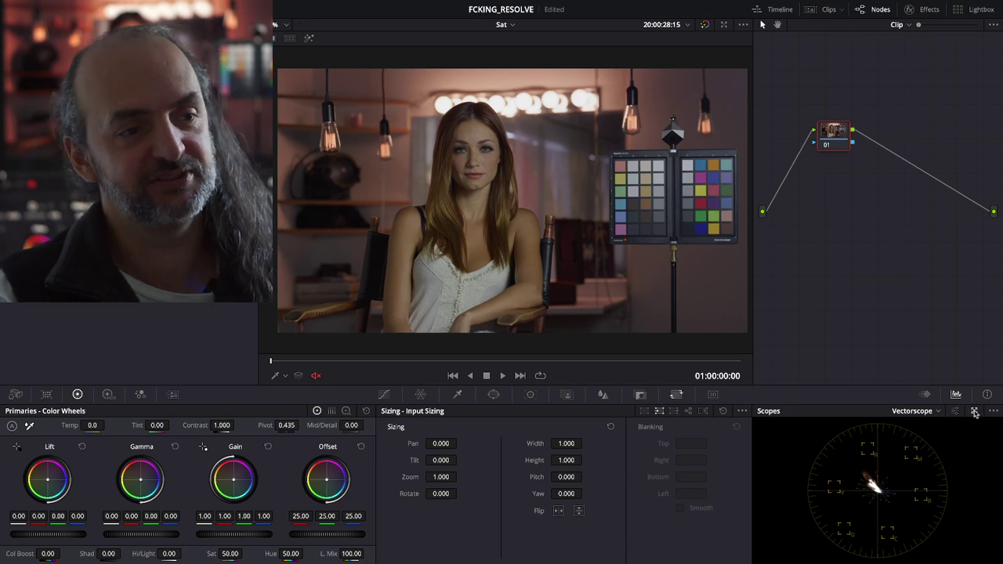
Step: Open the scopes in a floating window below the viewer image and set the parade to YCbCr
key(ctrl+shift+w)
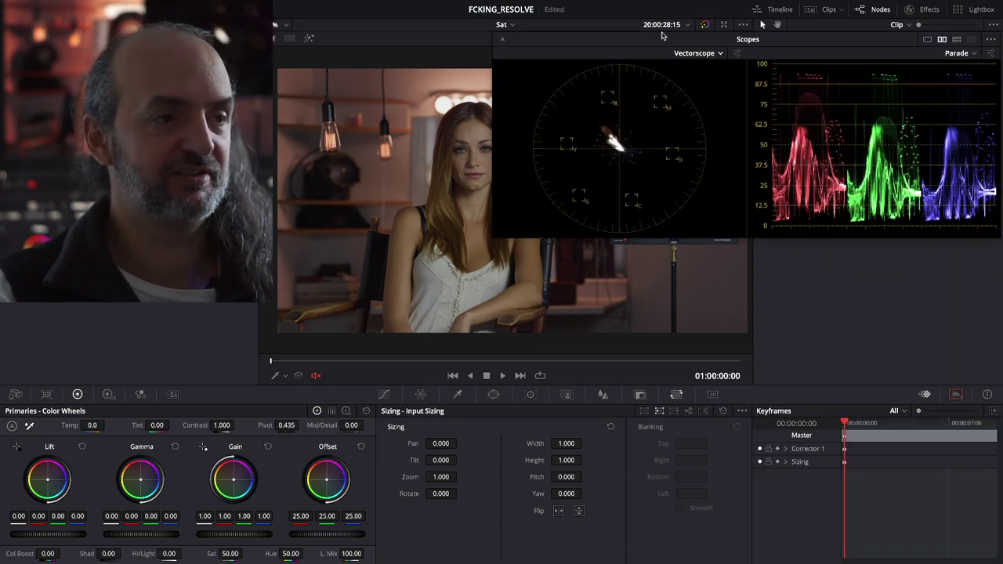
drag(663, 34, 639, 55)
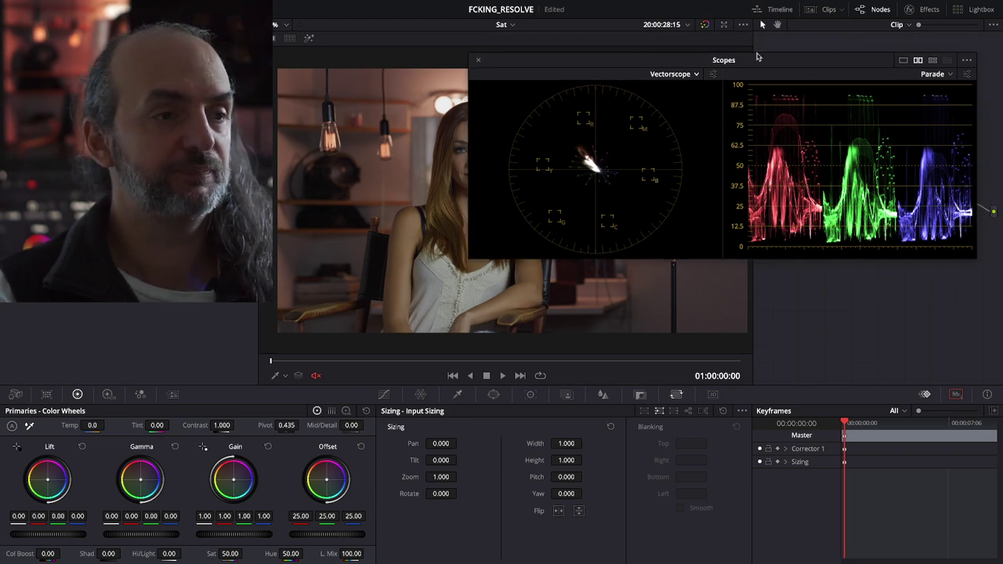
drag(766, 61, 766, 329)
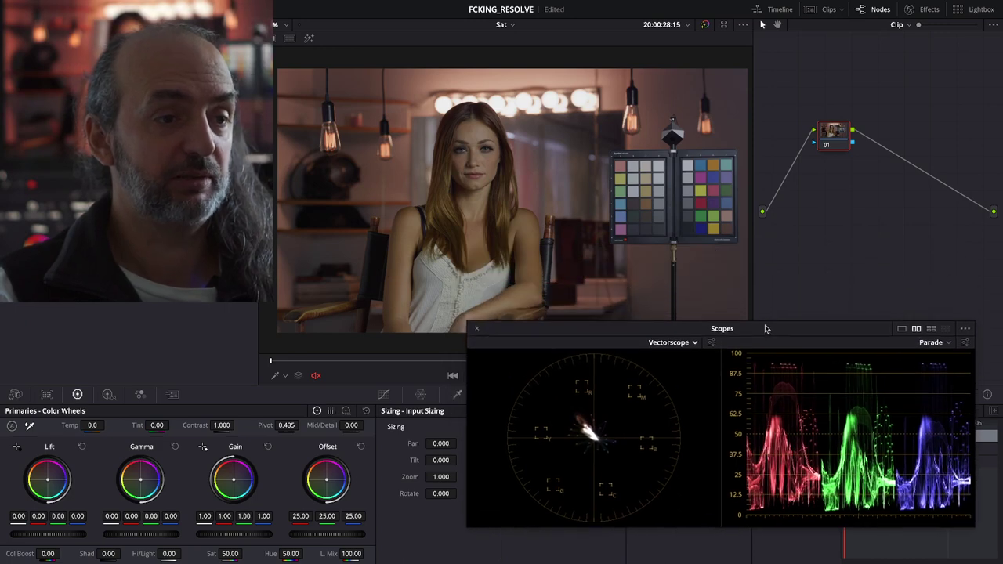
click(964, 344)
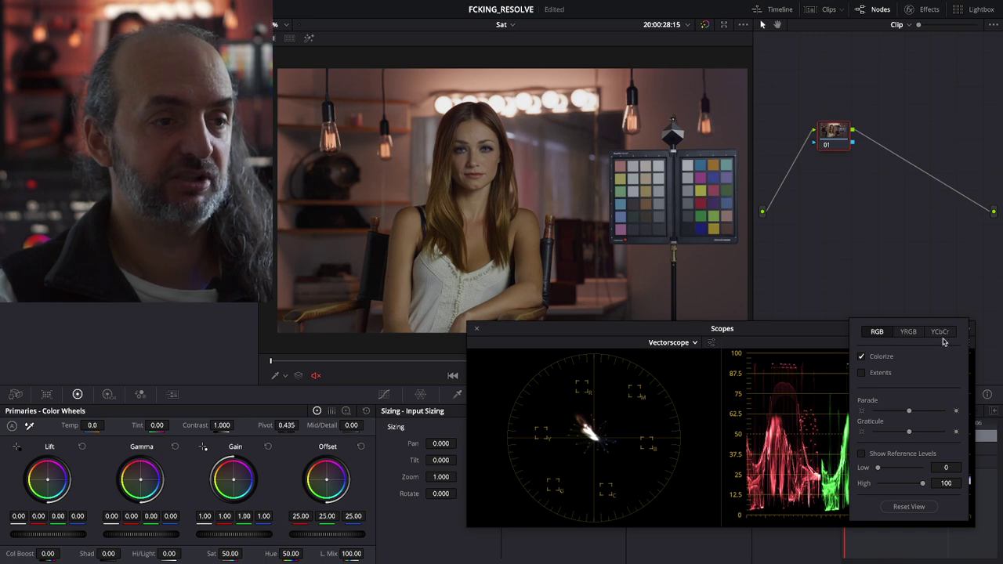
click(940, 332)
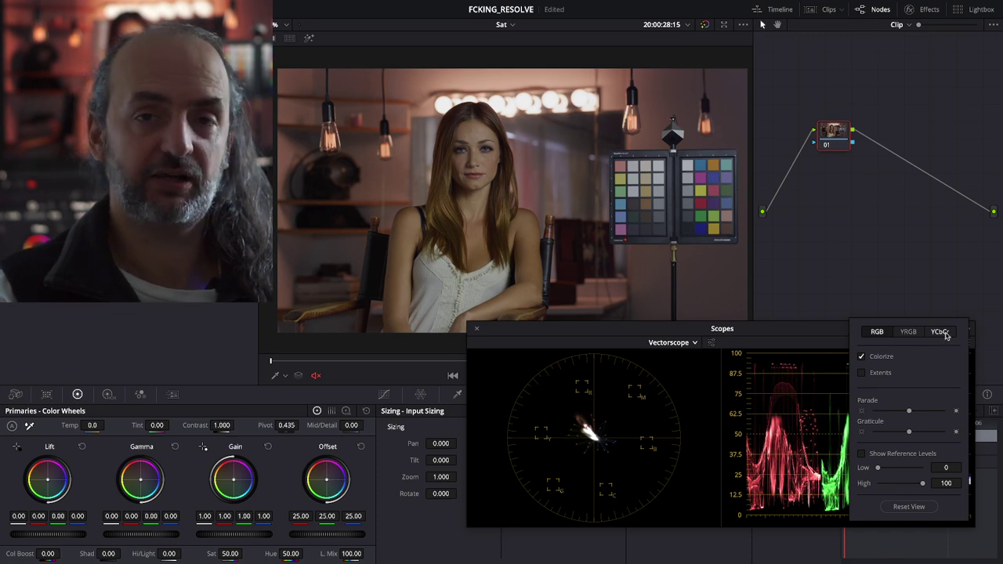
Step: Try green, yellow and purple gain casts on the clip, then reset gain to neutral
click(823, 368)
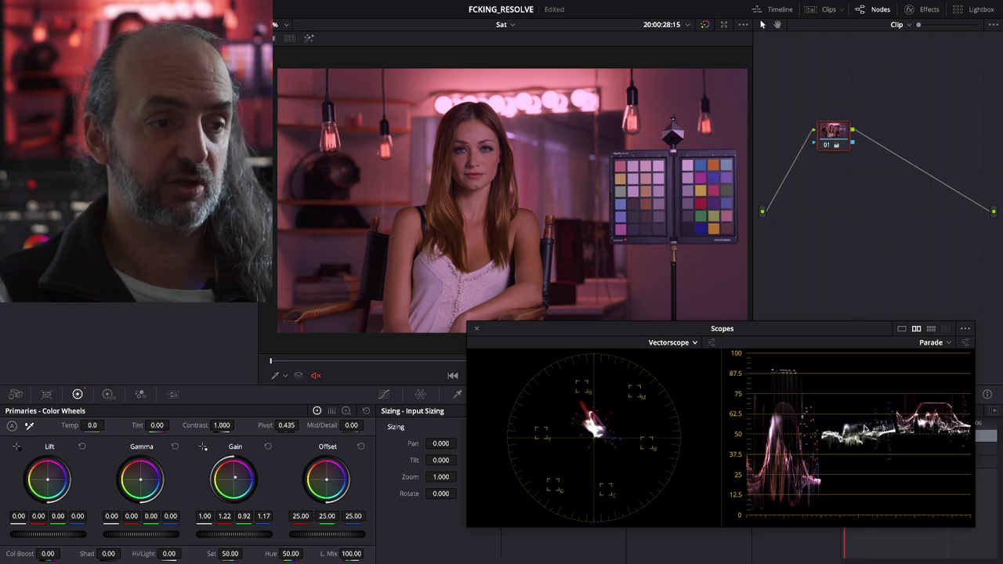
drag(233, 480, 234, 485)
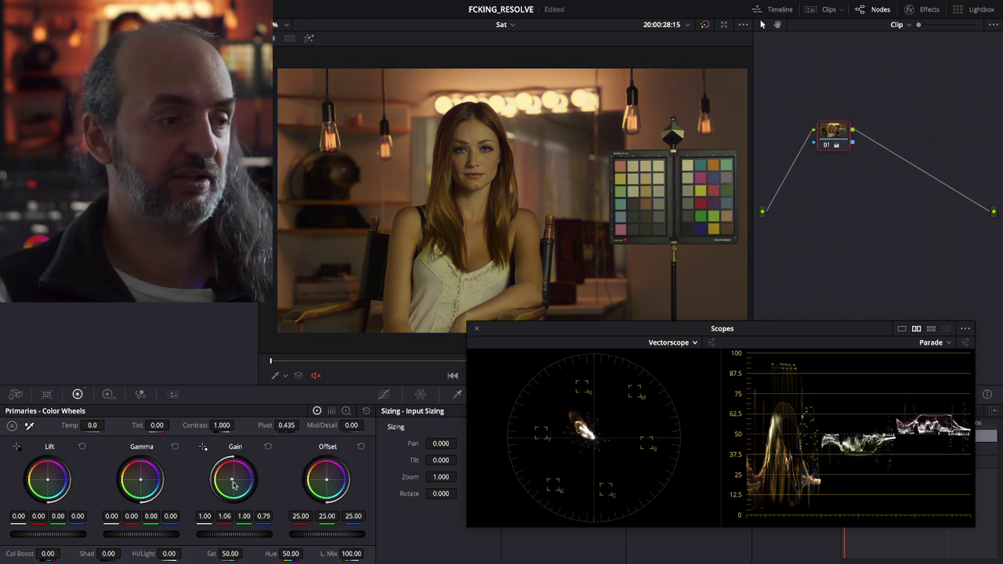
drag(232, 486, 227, 481)
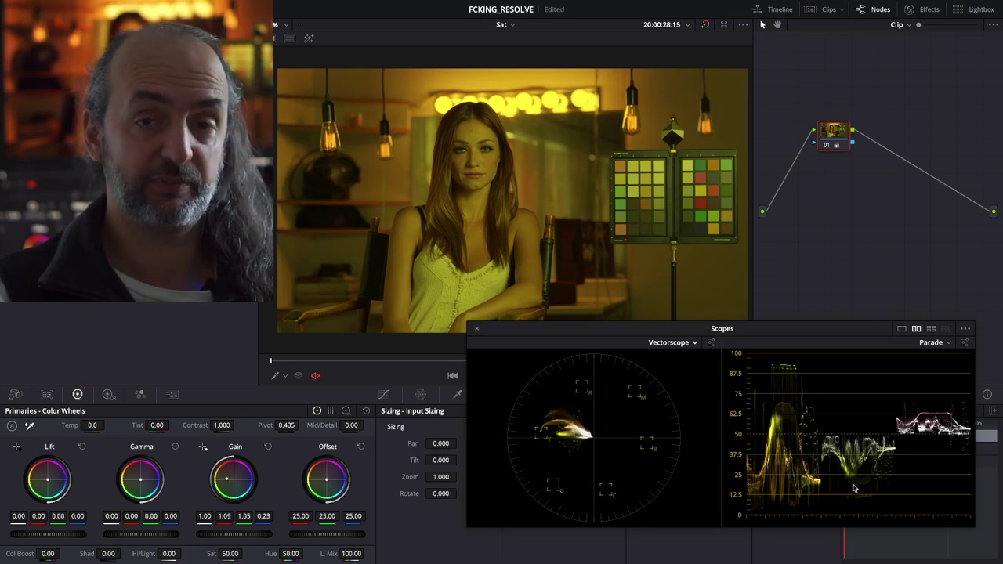
mouse_move(227, 478)
mouse_down()
mouse_move(243, 478)
mouse_move(233, 478)
mouse_up()
click(269, 445)
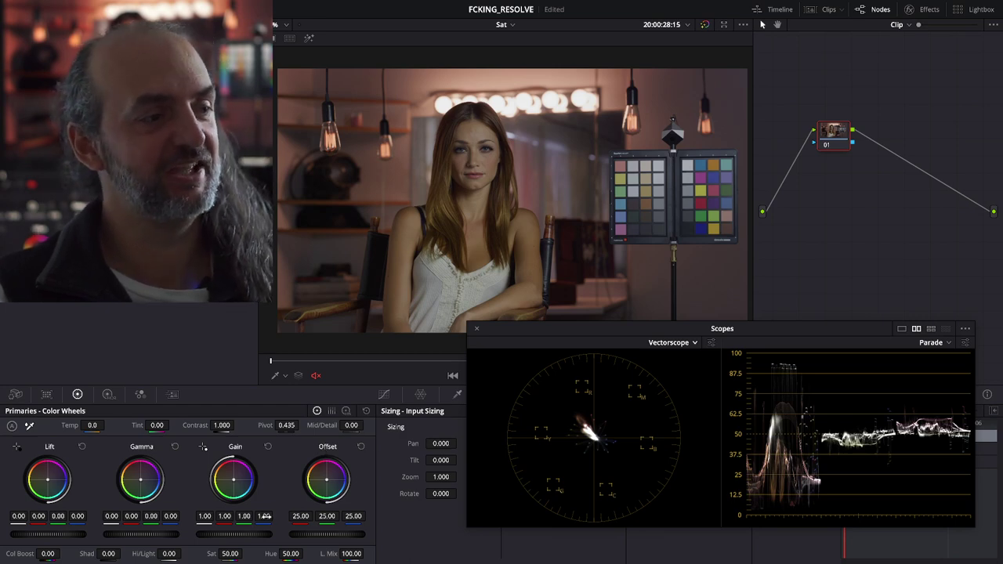
Step: Lower saturation to 43.40 and return gain to neutral after brightness tests
drag(228, 553, 245, 553)
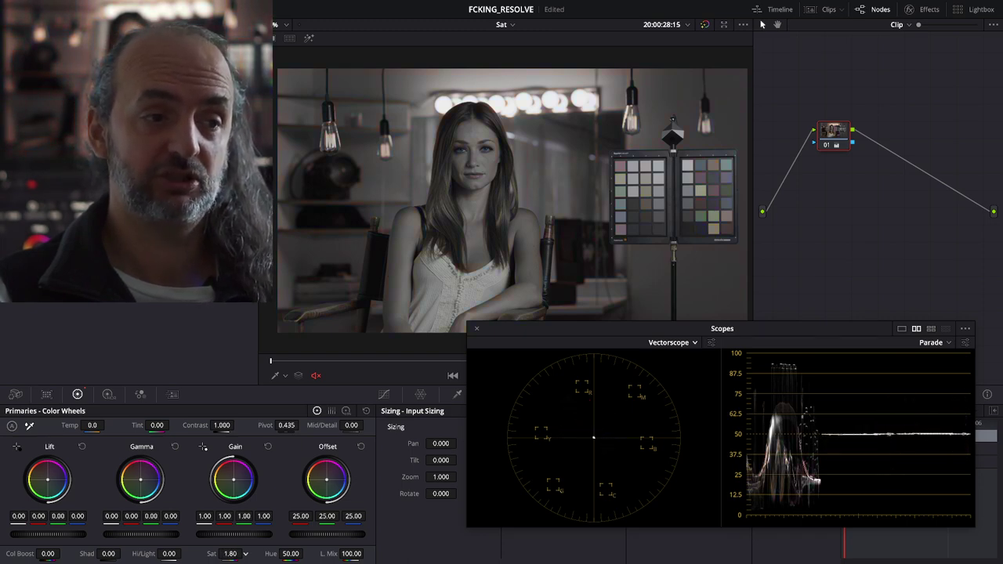
drag(245, 553, 245, 553)
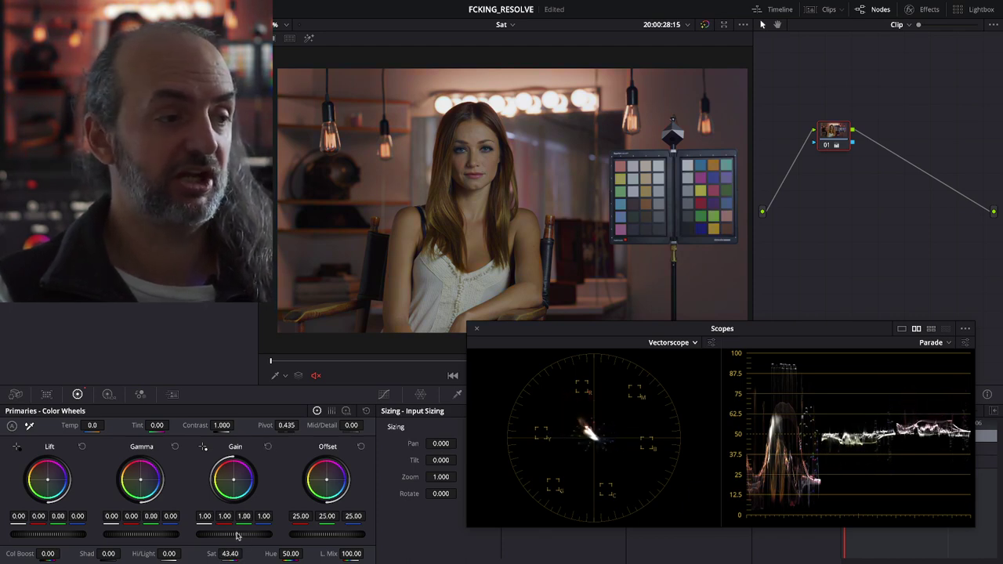
mouse_move(238, 535)
mouse_down()
mouse_move(531, 501)
mouse_move(264, 536)
mouse_up()
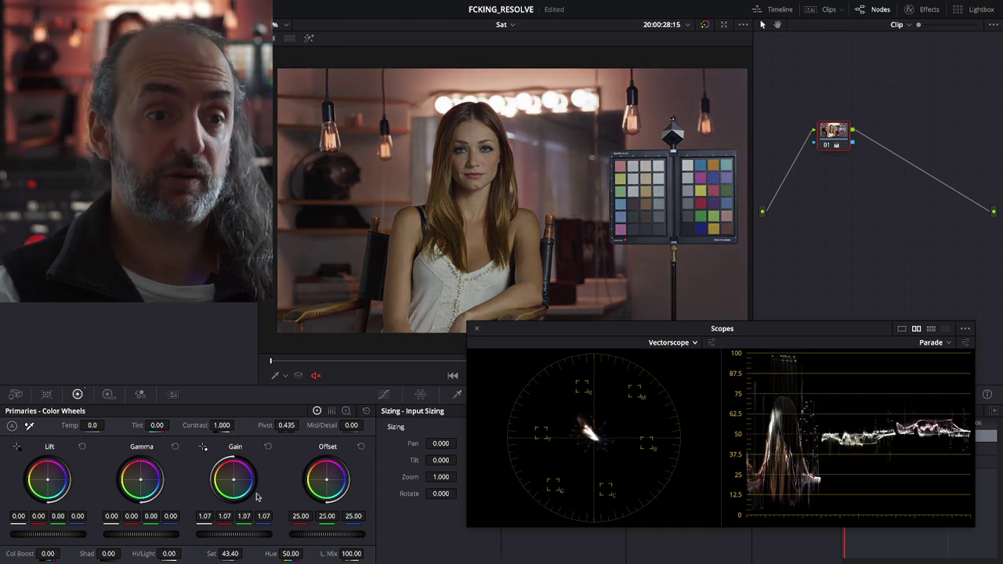
click(268, 447)
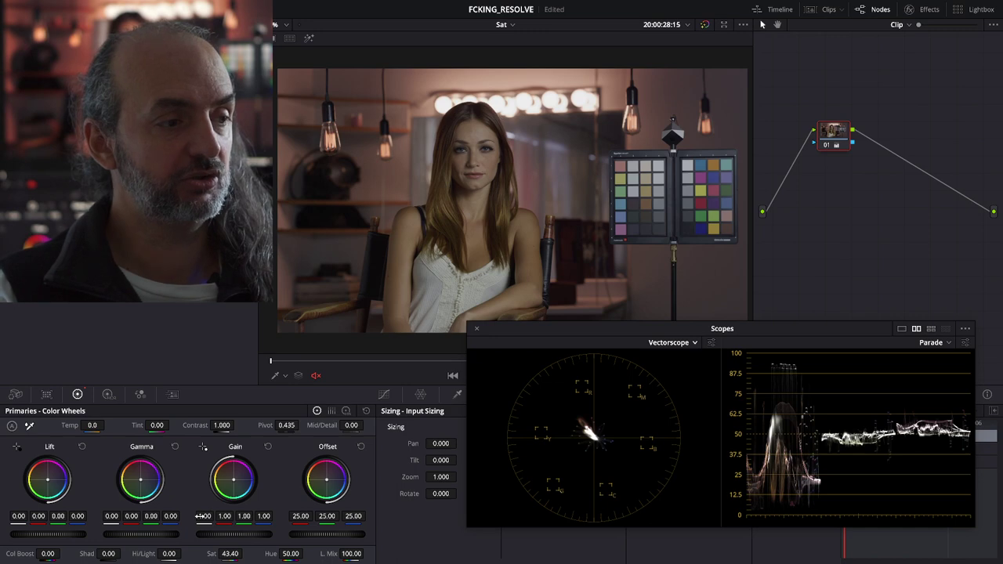
mouse_move(204, 515)
mouse_down()
mouse_move(215, 515)
mouse_move(205, 515)
mouse_up()
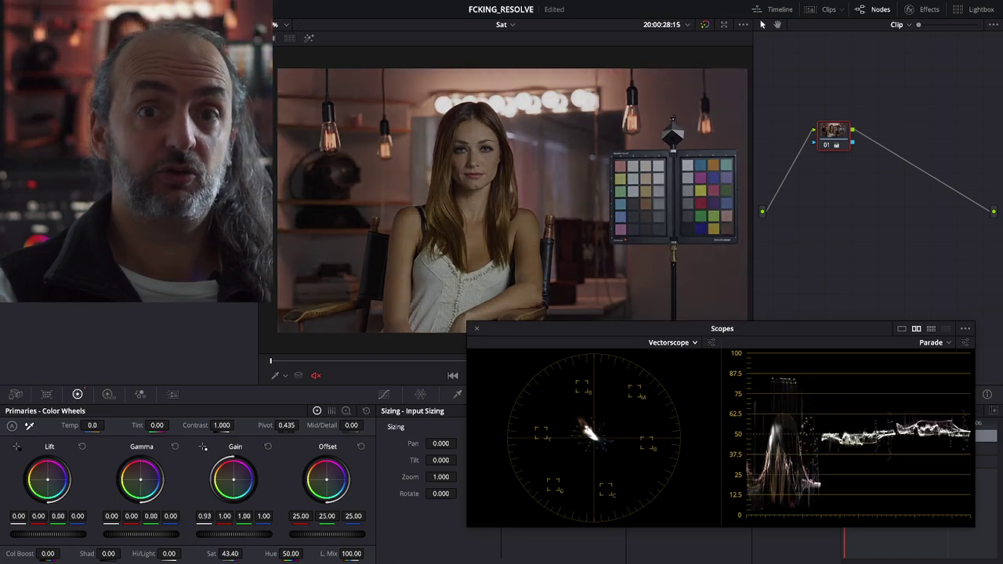
click(268, 447)
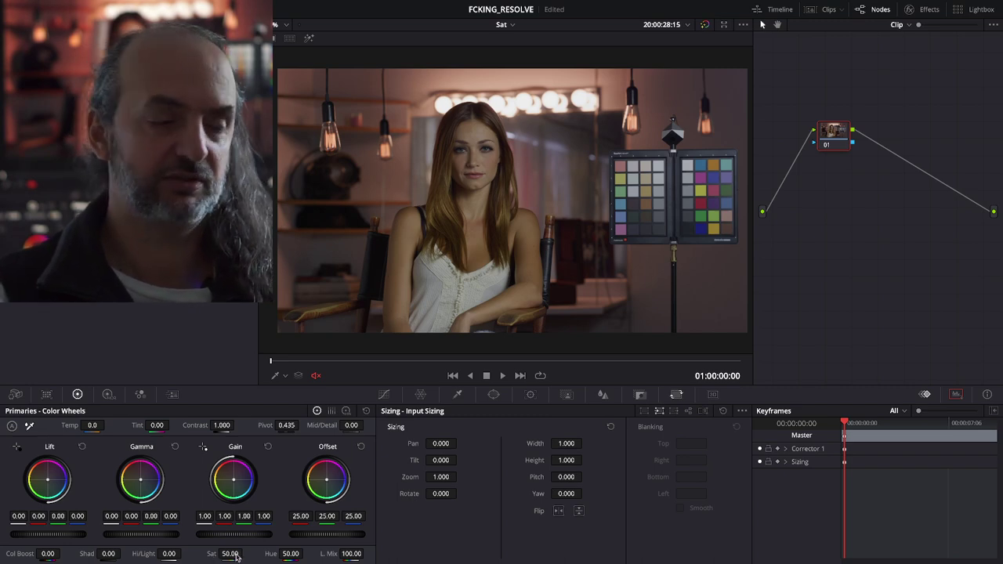
Step: Reopen scopes, reset saturation to 50 and gain to neutral, and set colour boost to 88.50
key(ctrl+shift+w)
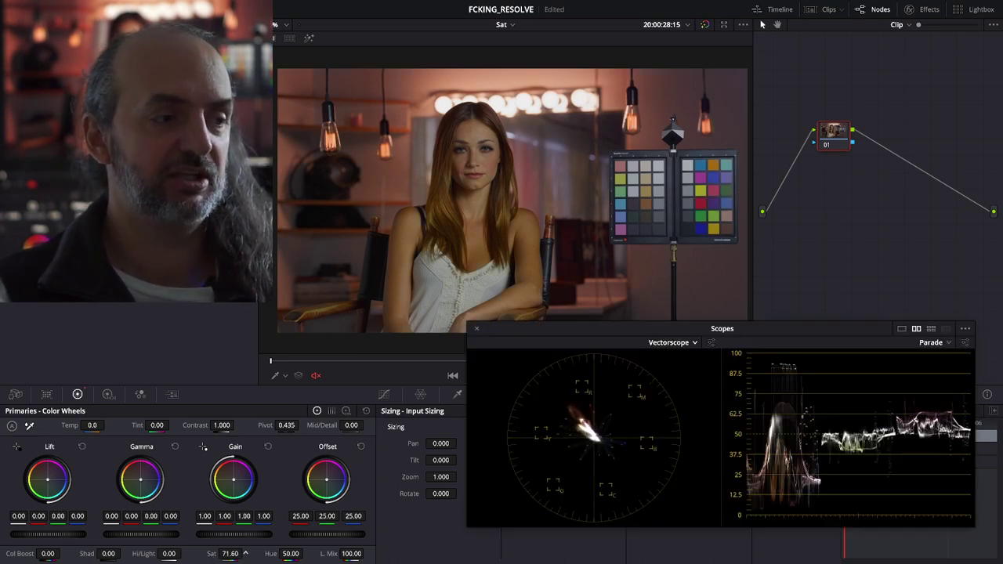
drag(231, 557, 245, 553)
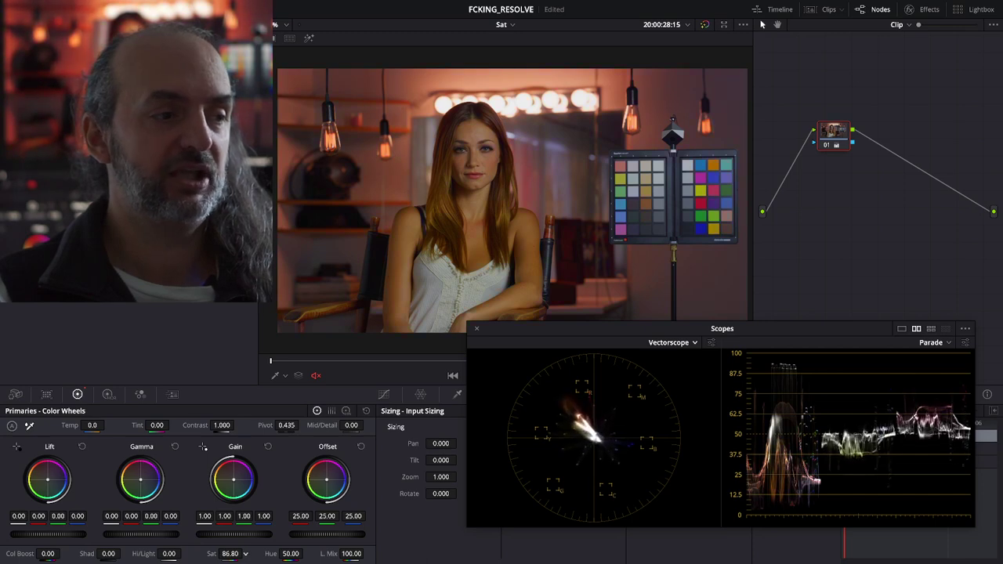
double_click(225, 553)
text(99)
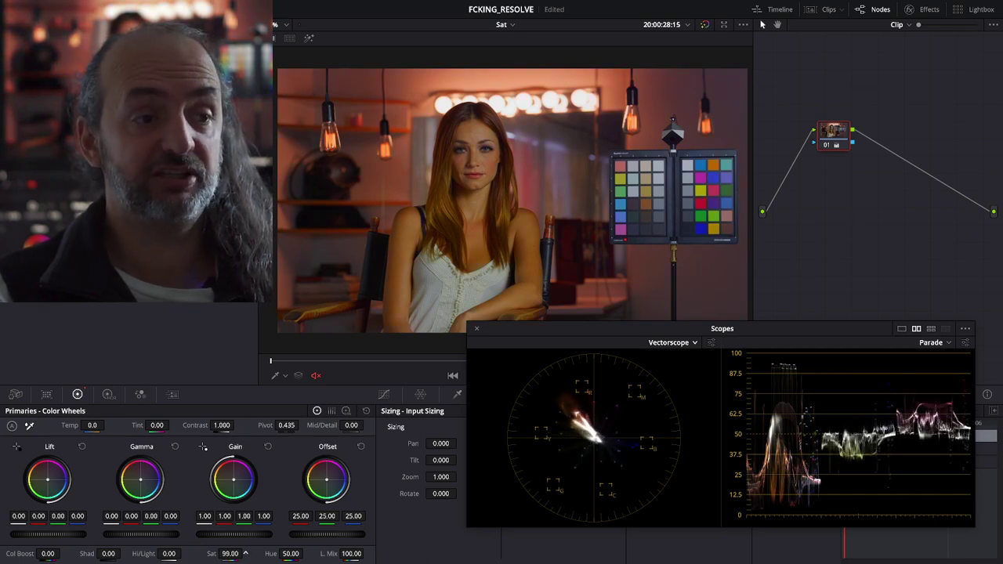
double_click(206, 553)
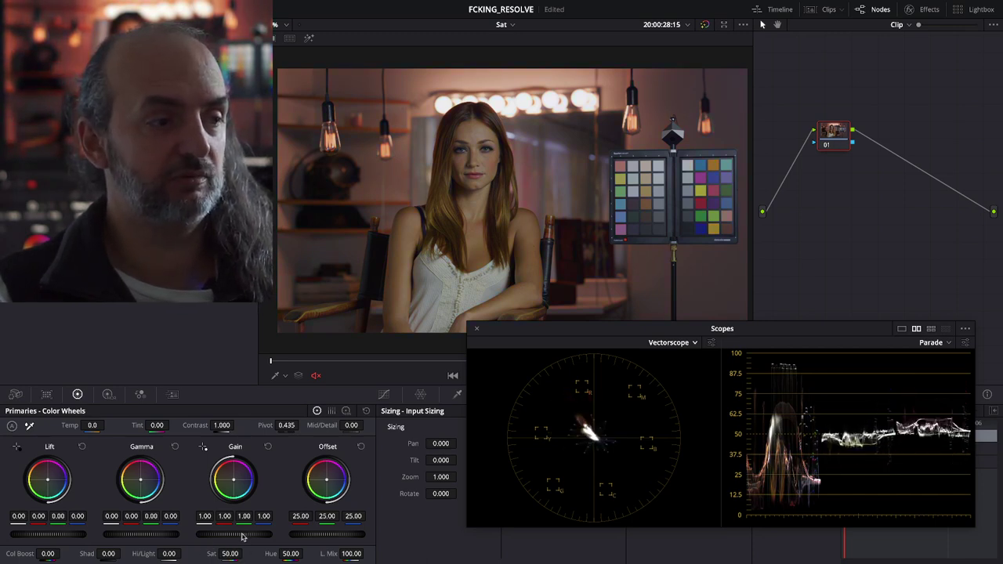
drag(243, 537, 224, 522)
click(267, 447)
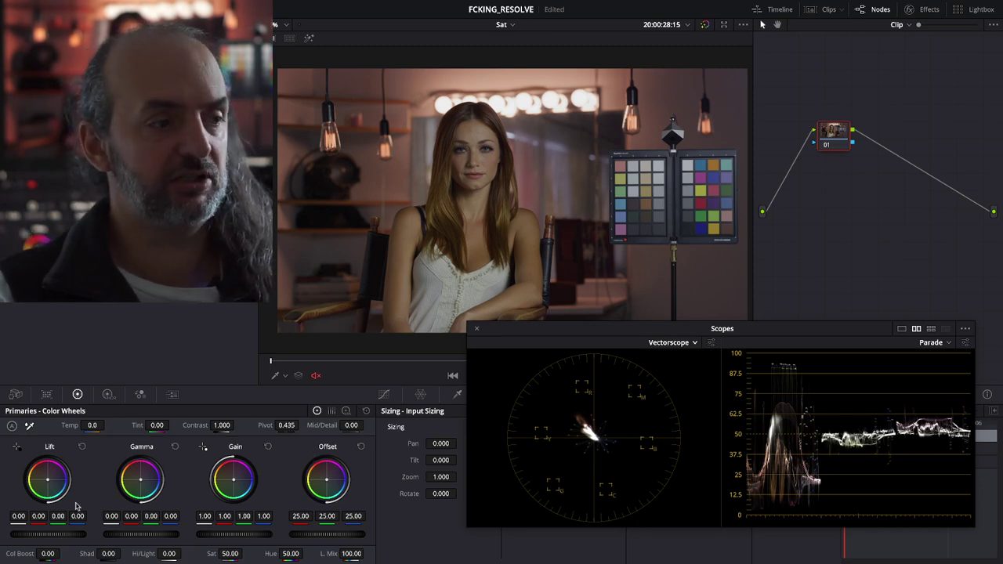
mouse_move(48, 553)
mouse_down()
mouse_move(24, 553)
mouse_move(110, 553)
mouse_up()
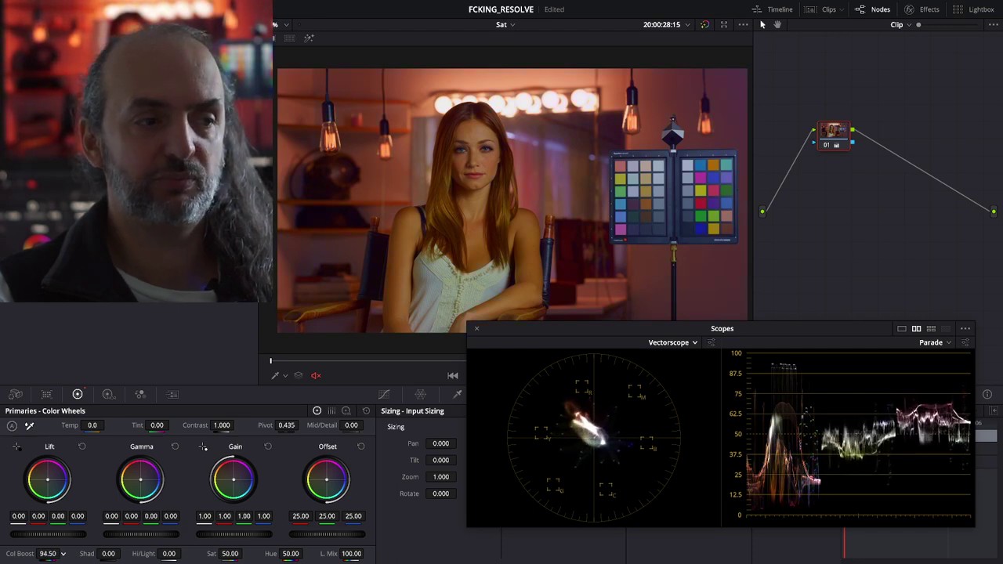
drag(47, 553, 47, 553)
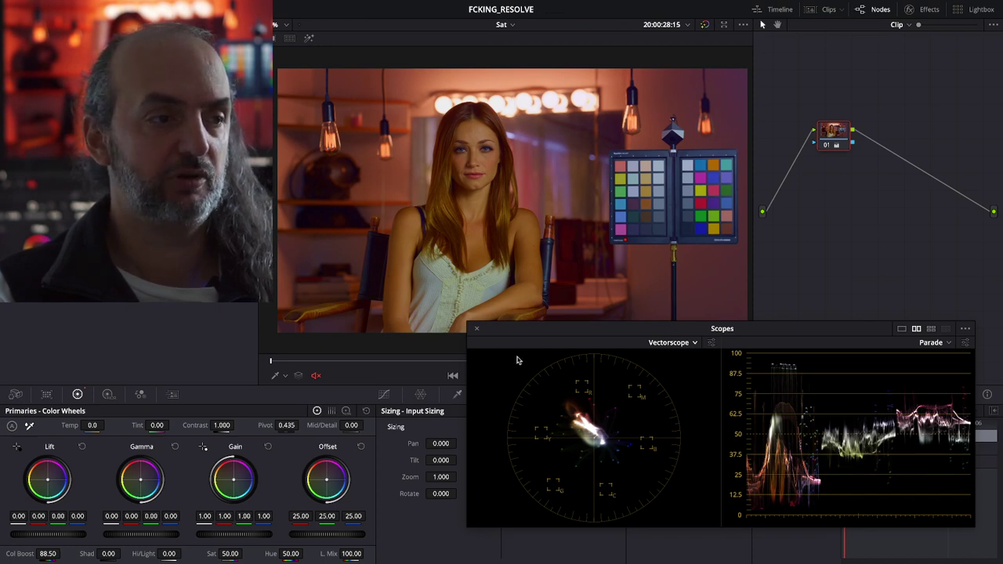
Step: Move and enlarge the scopes window, zero colour boost, and test then reset saturation to 50
drag(813, 327, 714, 253)
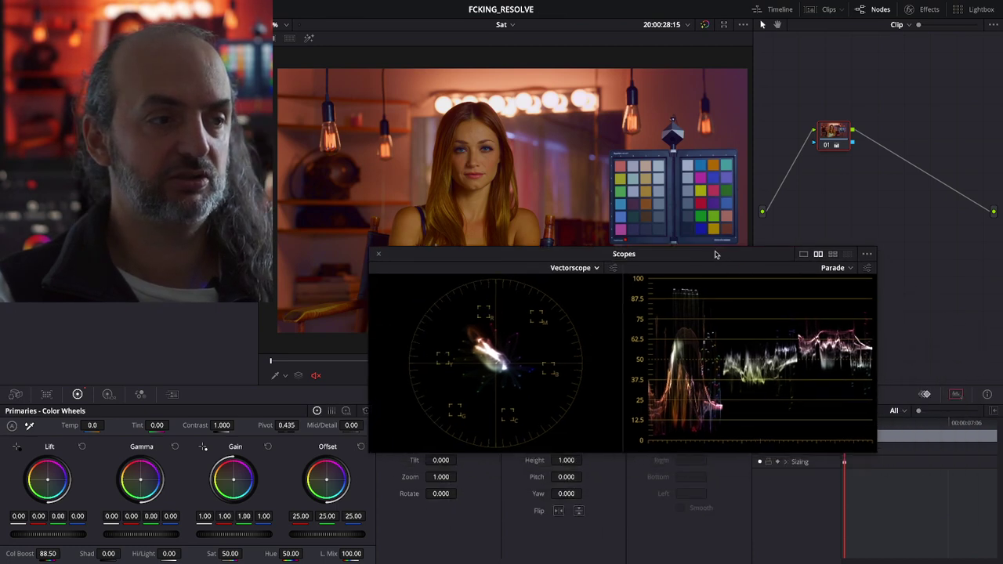
drag(873, 448, 984, 494)
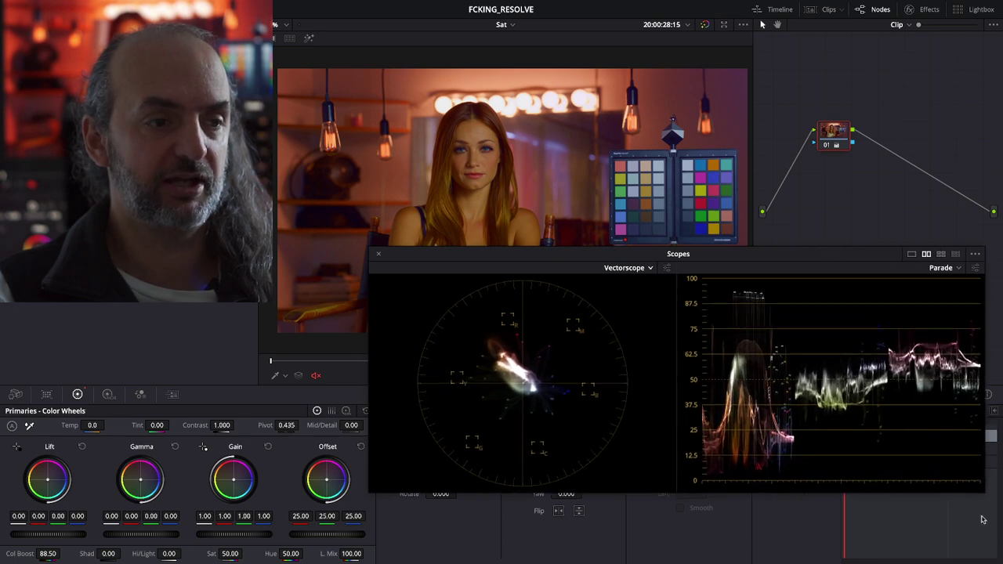
click(363, 411)
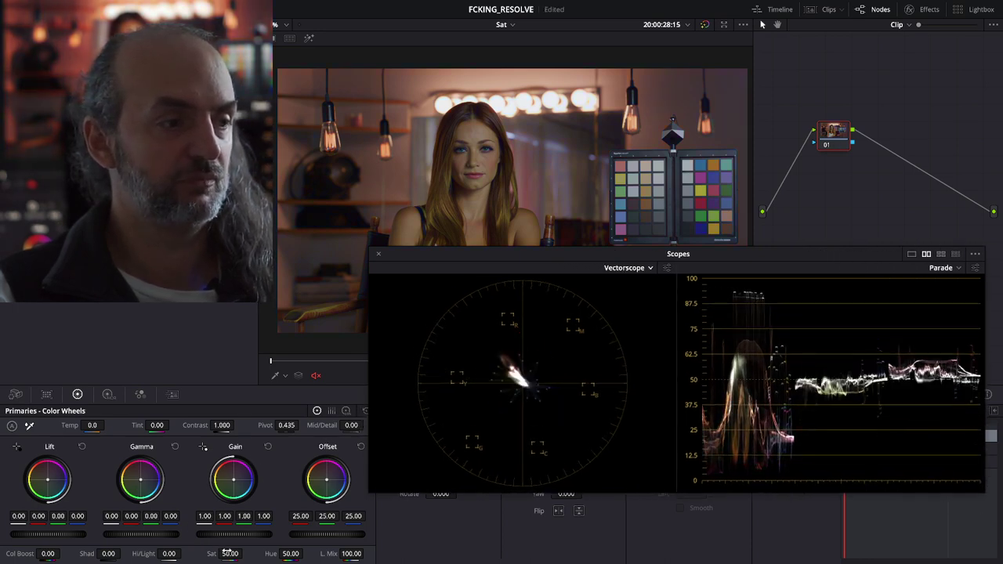
drag(228, 553, 244, 553)
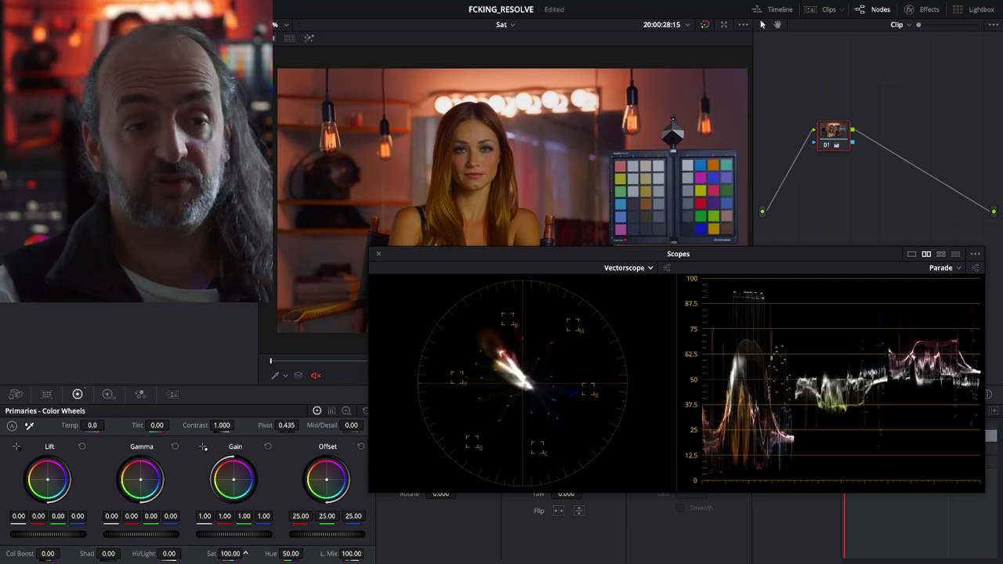
mouse_move(230, 553)
mouse_down()
mouse_move(203, 553)
mouse_move(239, 553)
mouse_move(229, 553)
mouse_up()
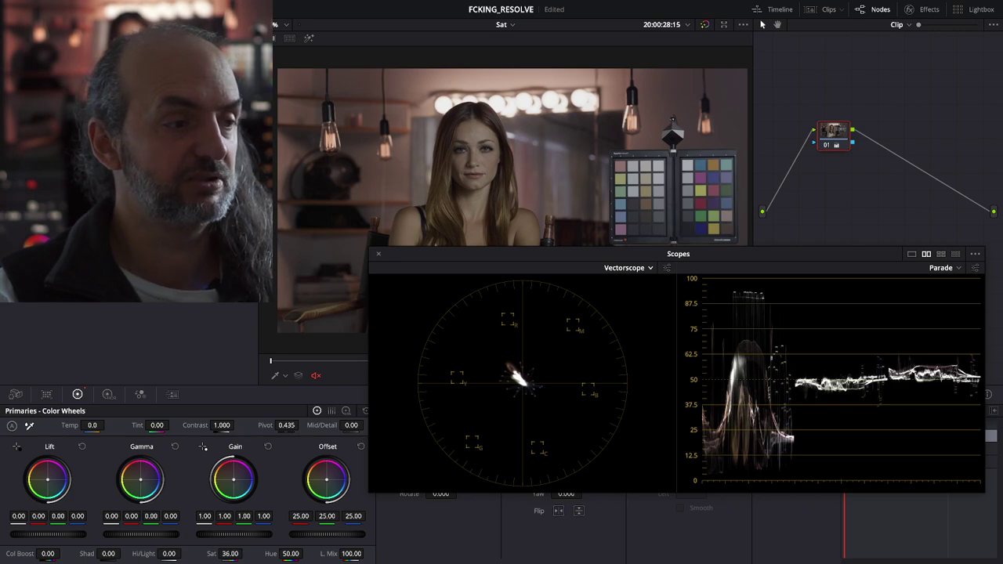
double_click(226, 553)
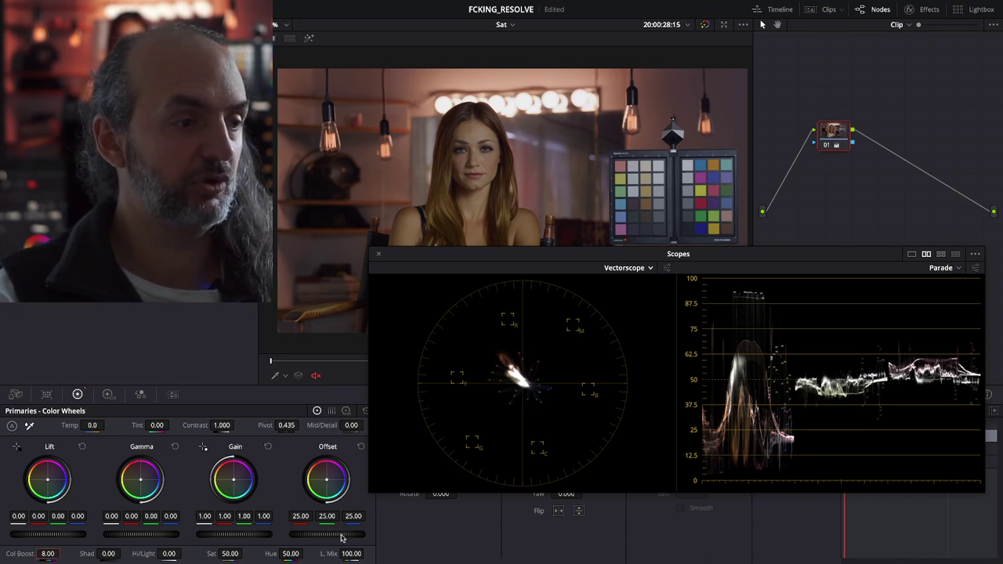
Step: Test darkening with offset and reset it to 25, then test colour boost and reset it to 0.00
mouse_move(341, 537)
mouse_down()
mouse_move(321, 278)
mouse_move(328, 296)
mouse_move(773, 332)
mouse_up()
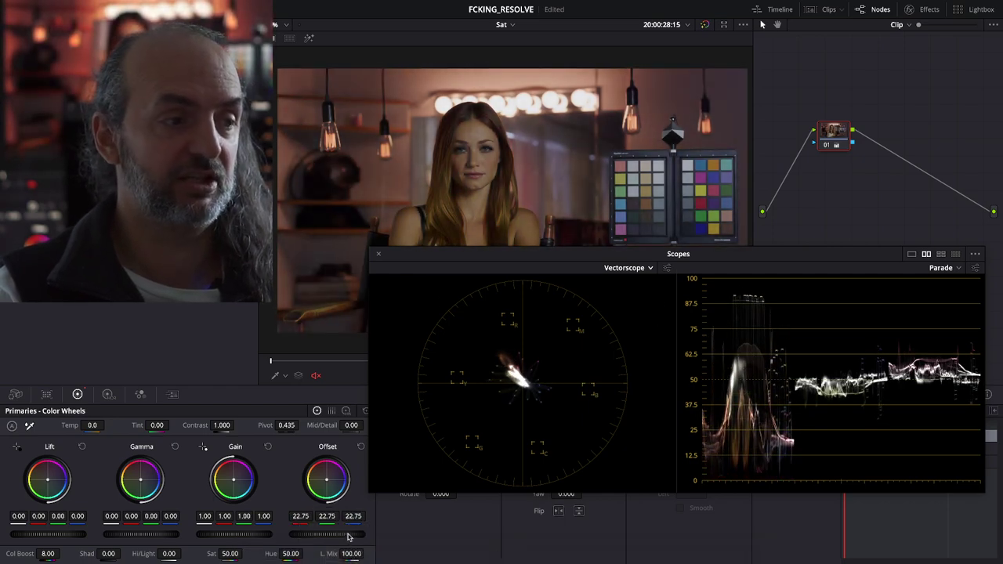
mouse_move(349, 536)
mouse_down()
mouse_move(502, 284)
mouse_move(457, 264)
mouse_up()
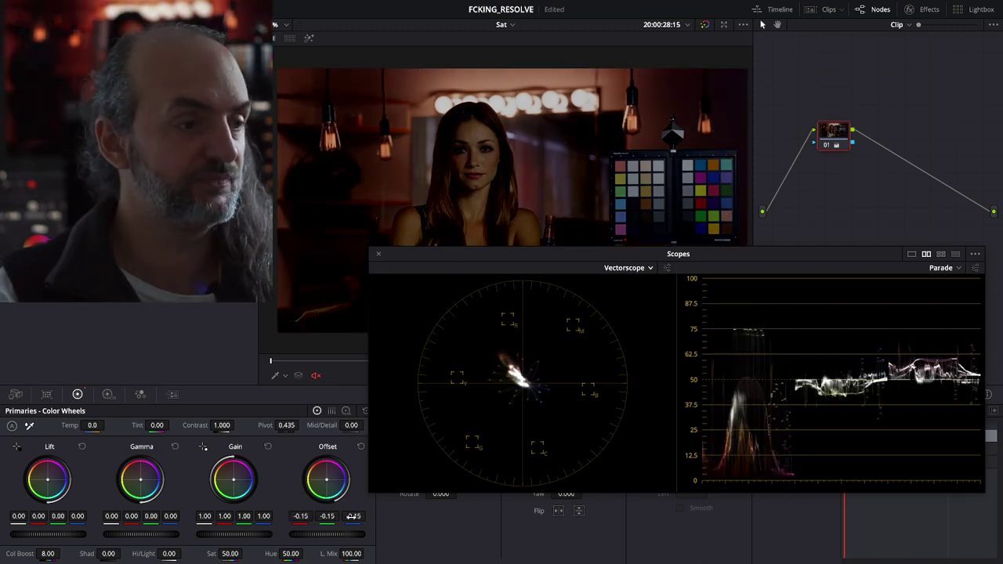
click(360, 448)
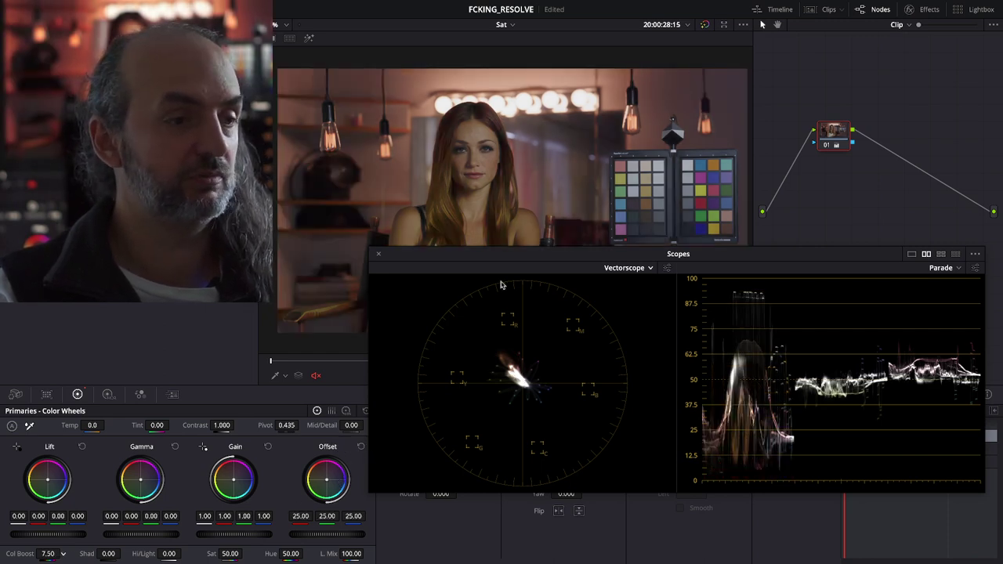
drag(501, 285, 476, 282)
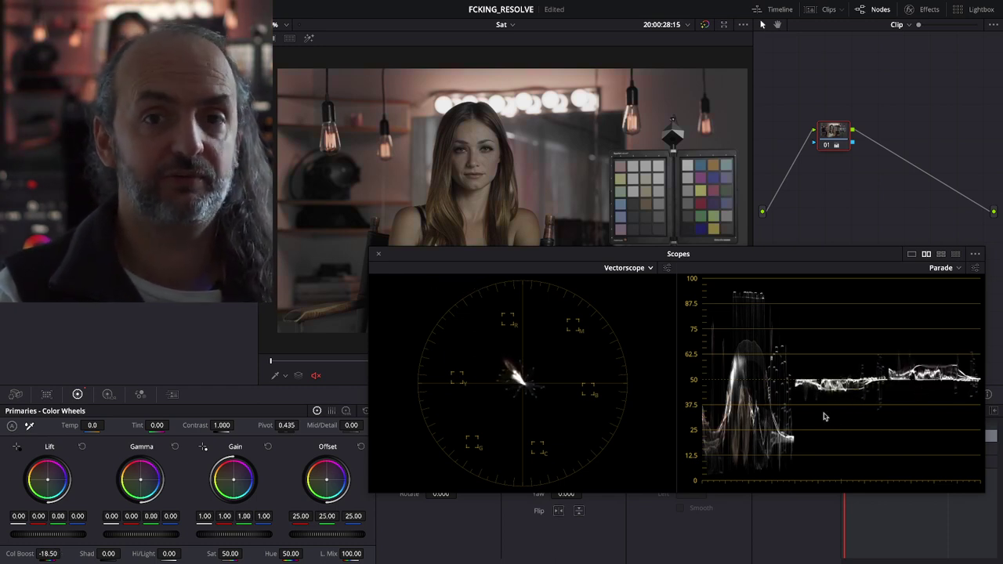
double_click(23, 553)
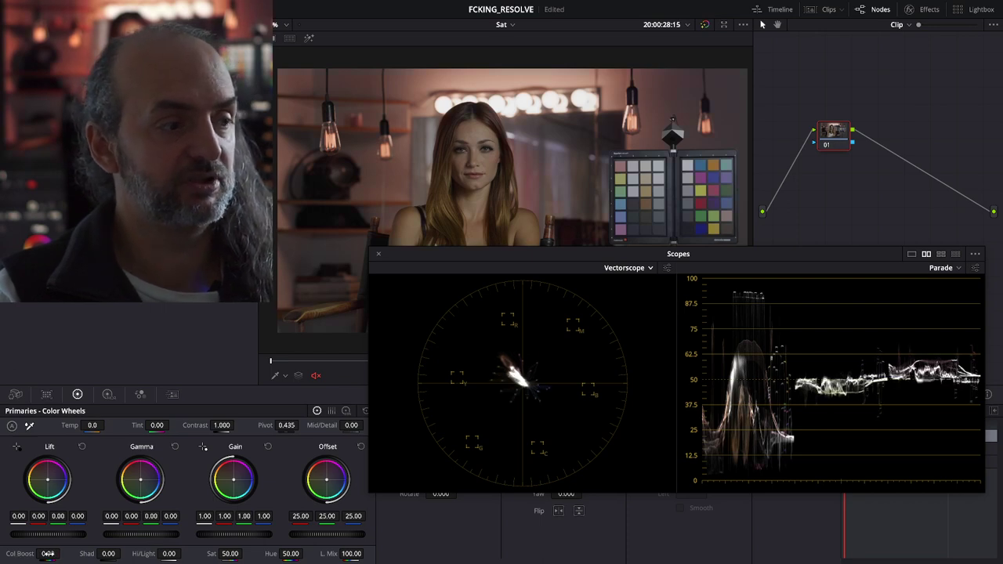
mouse_move(47, 553)
mouse_down()
mouse_move(652, 292)
mouse_move(689, 293)
mouse_up()
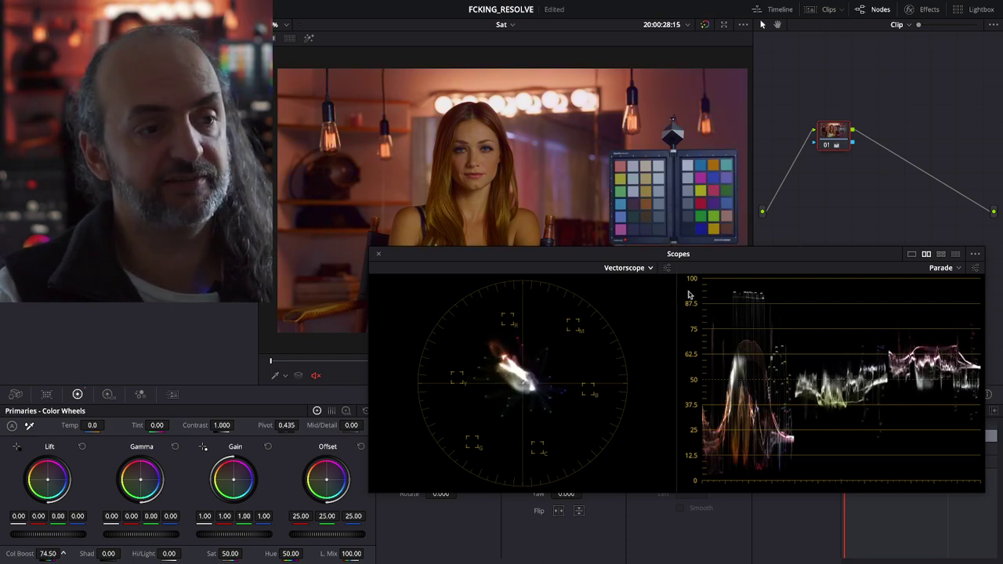
double_click(23, 553)
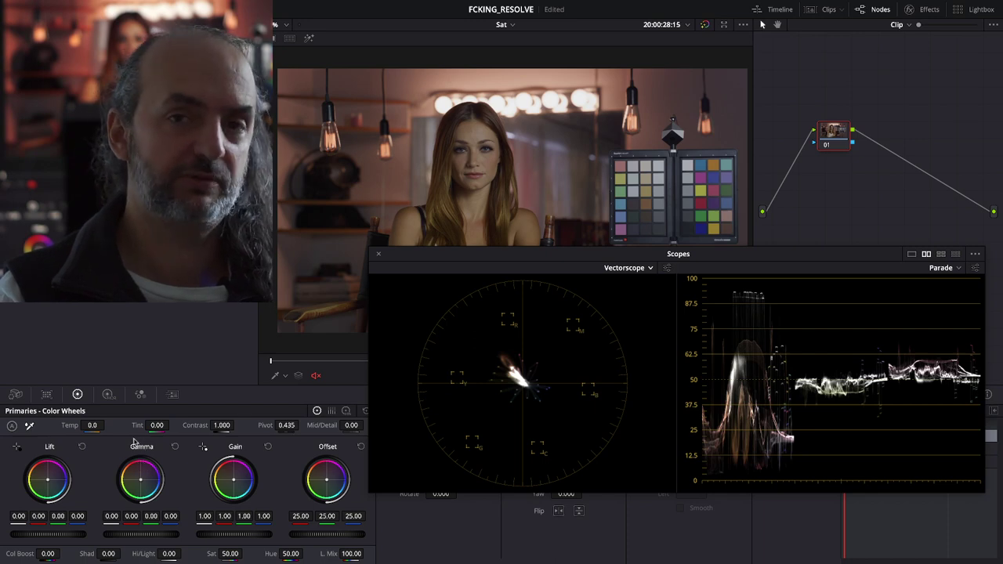
Step: In the HDR wheels, drain Global Saturation to grey and reset it to 1.00
click(109, 395)
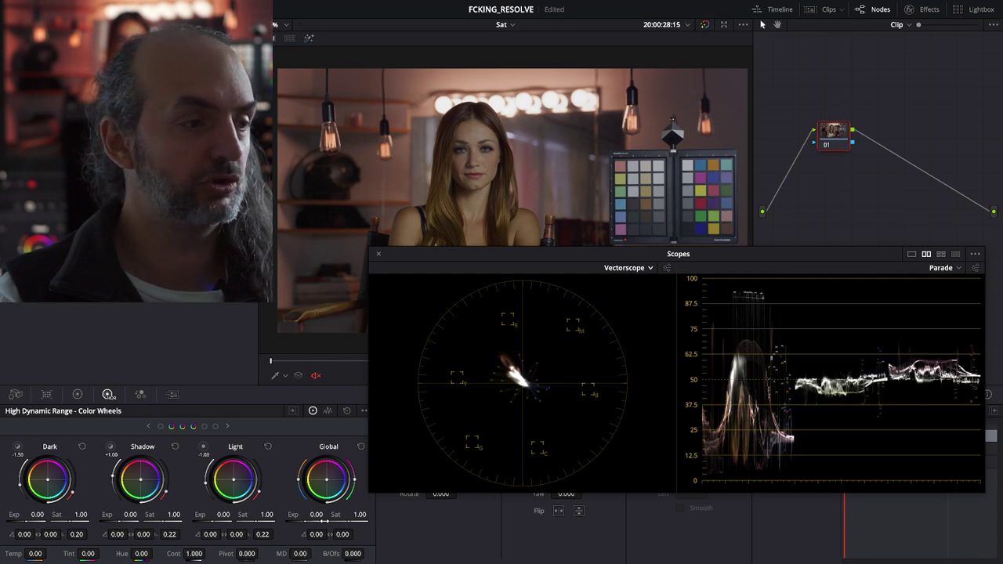
mouse_move(360, 514)
mouse_down()
mouse_move(345, 514)
mouse_move(376, 514)
mouse_up()
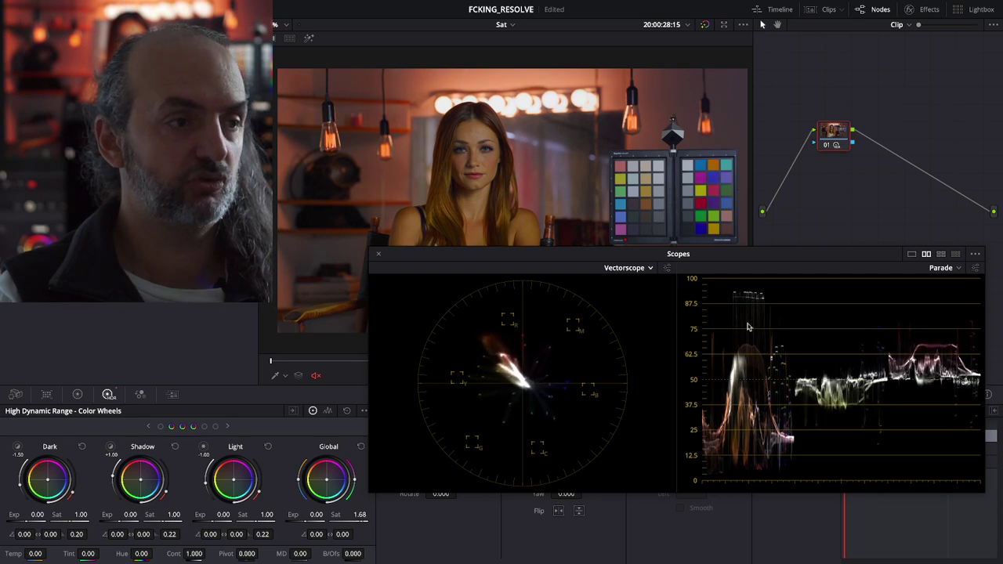
drag(358, 515, 337, 517)
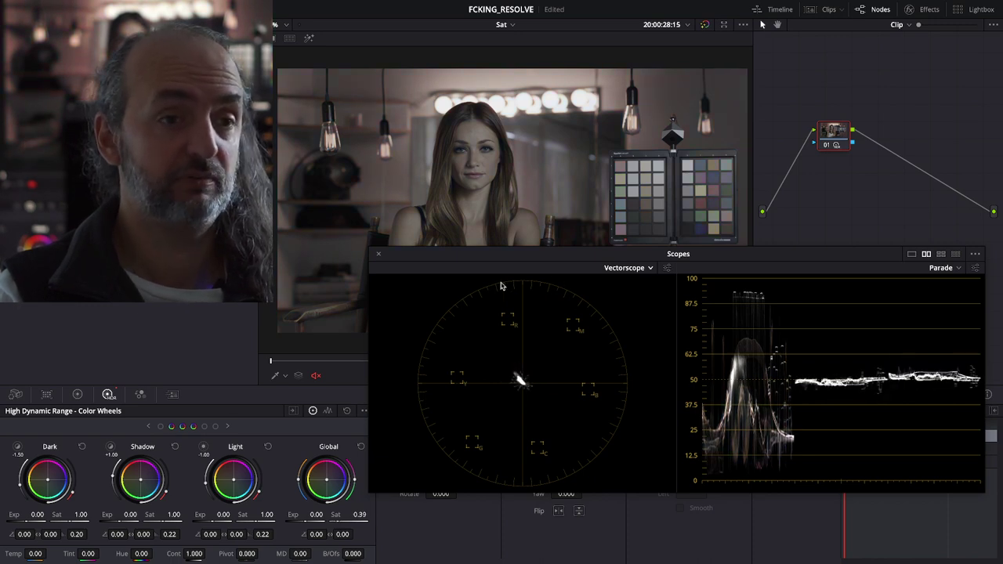
drag(359, 515, 354, 515)
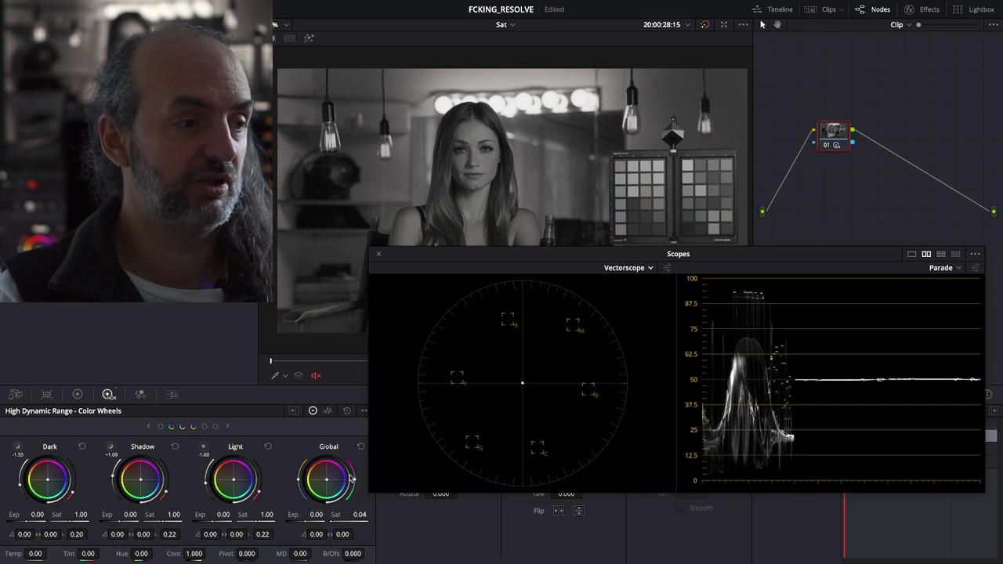
click(360, 447)
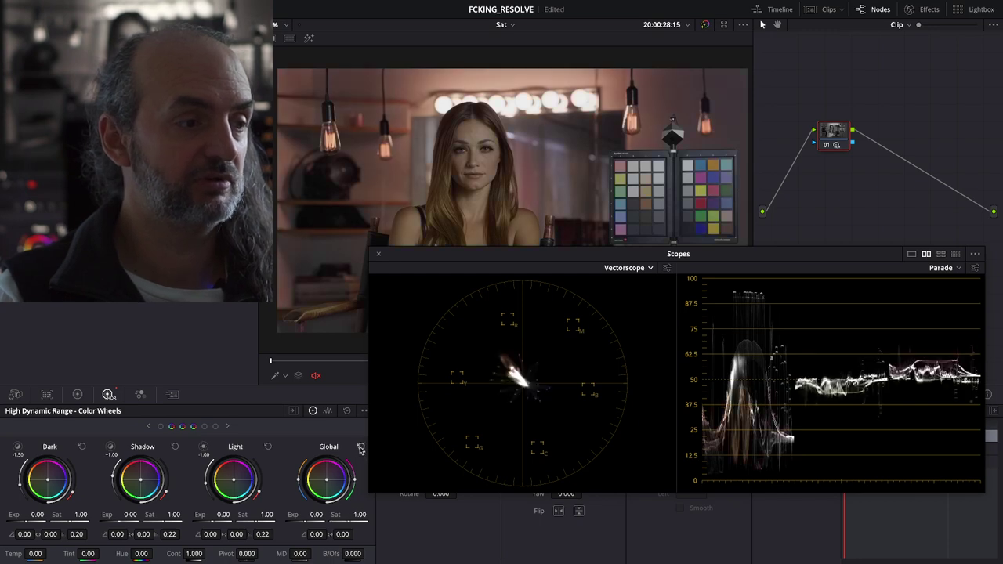
Step: Drain primary saturation to near grey, reset it to 50, and return to the Edit page
click(77, 395)
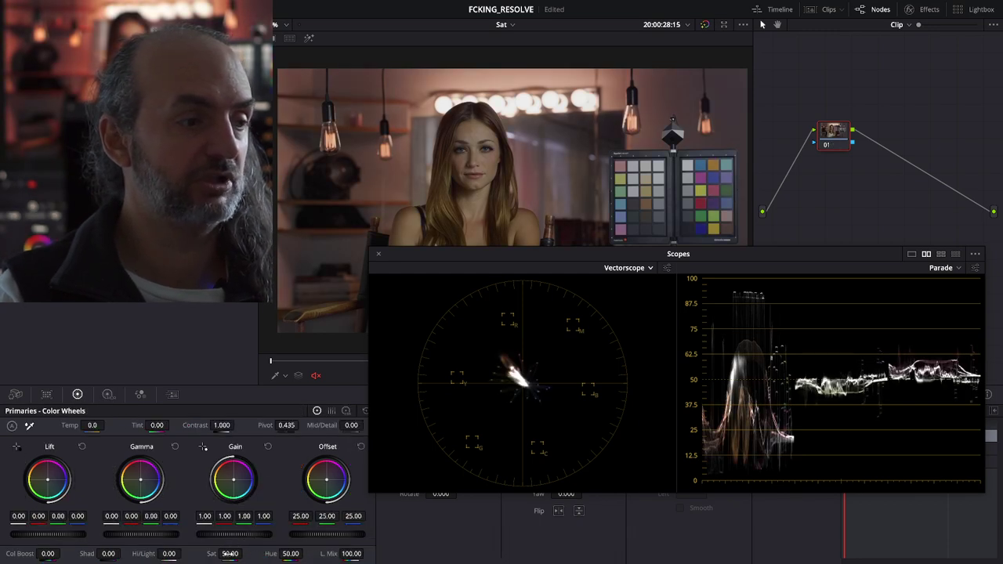
mouse_move(230, 553)
mouse_down()
mouse_move(274, 261)
mouse_move(531, 266)
mouse_up()
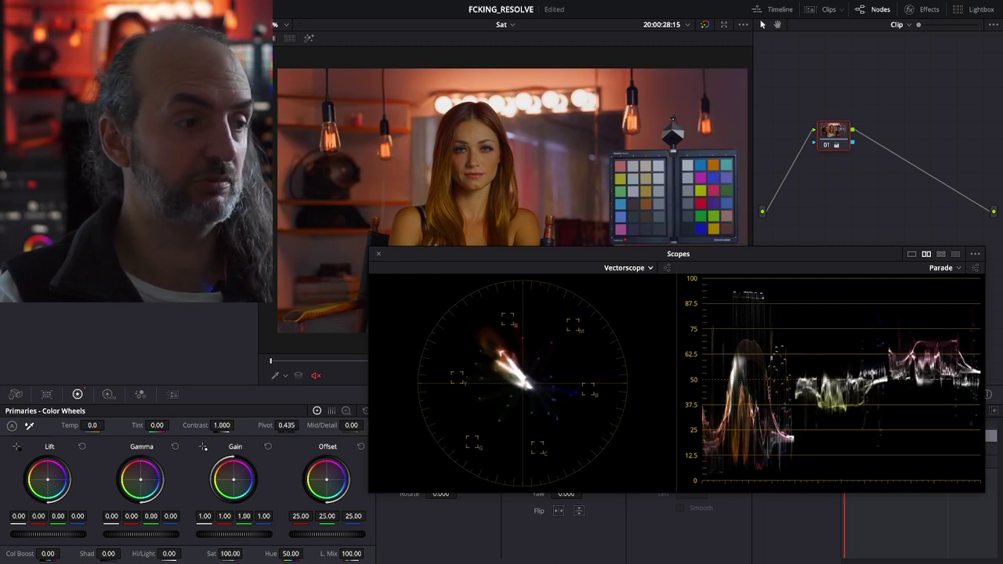
double_click(211, 553)
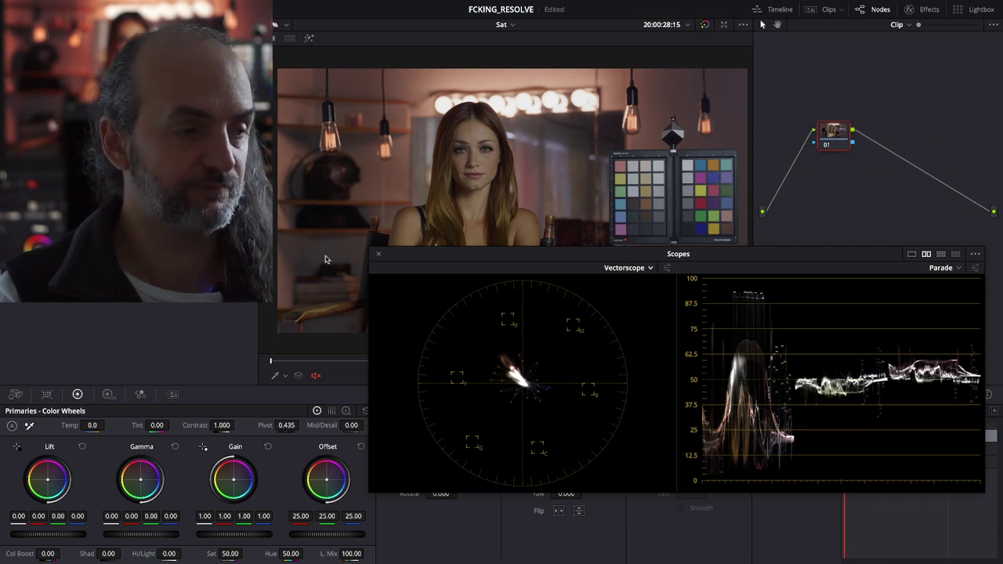
key(shift+4)
Step: Close the scopes and place a 10 Step generator on Video 1 after the woman clip
click(379, 255)
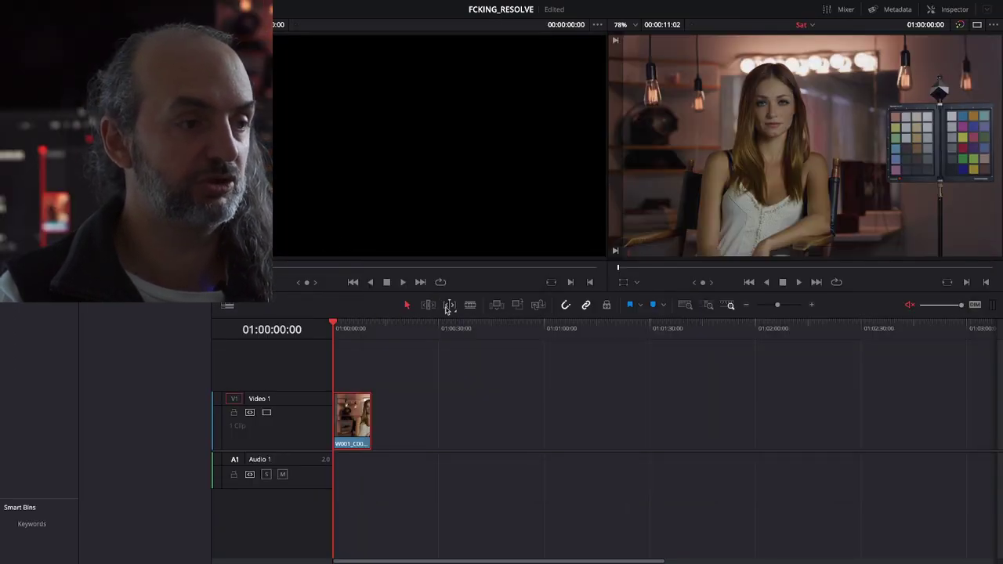
click(394, 331)
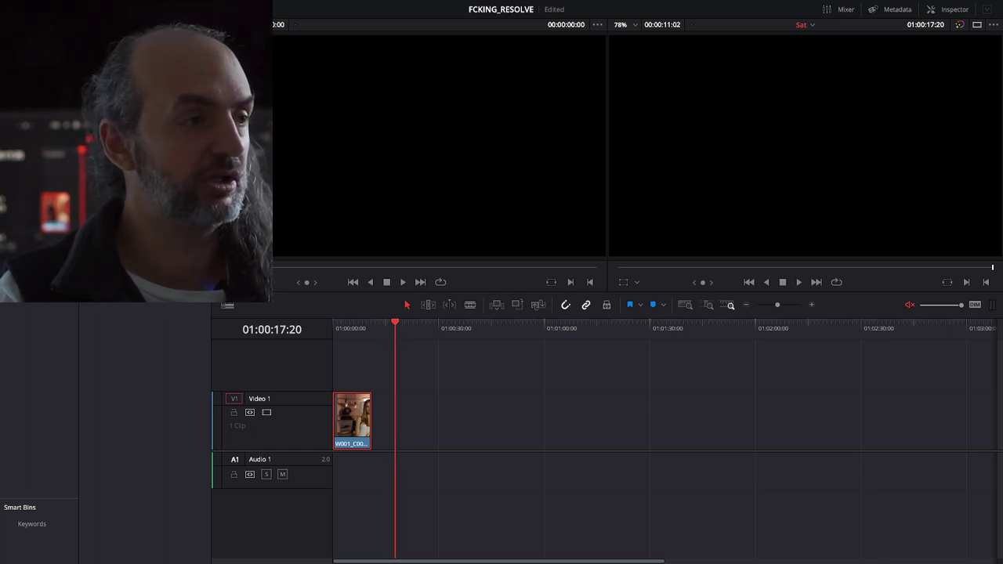
click(90, 9)
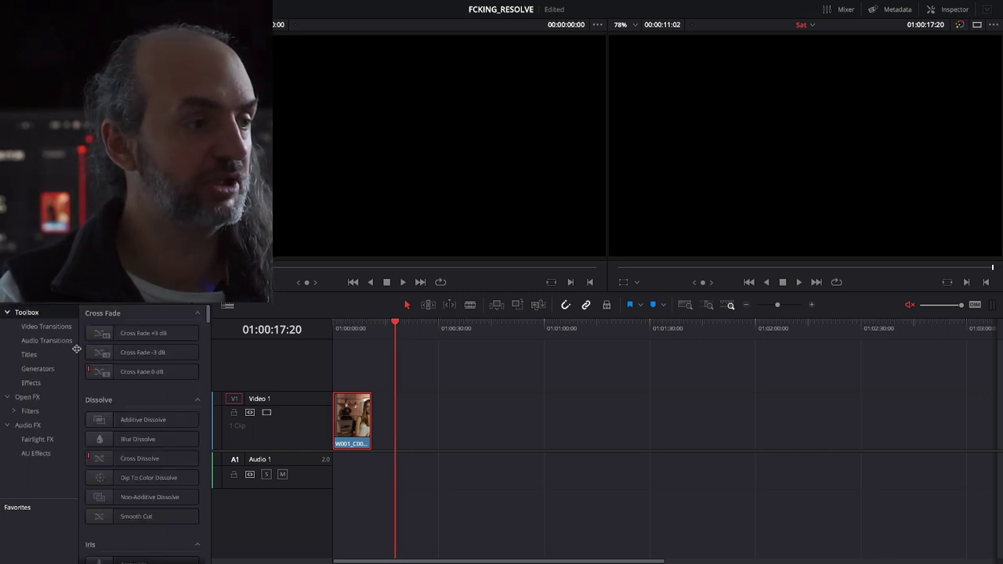
click(38, 369)
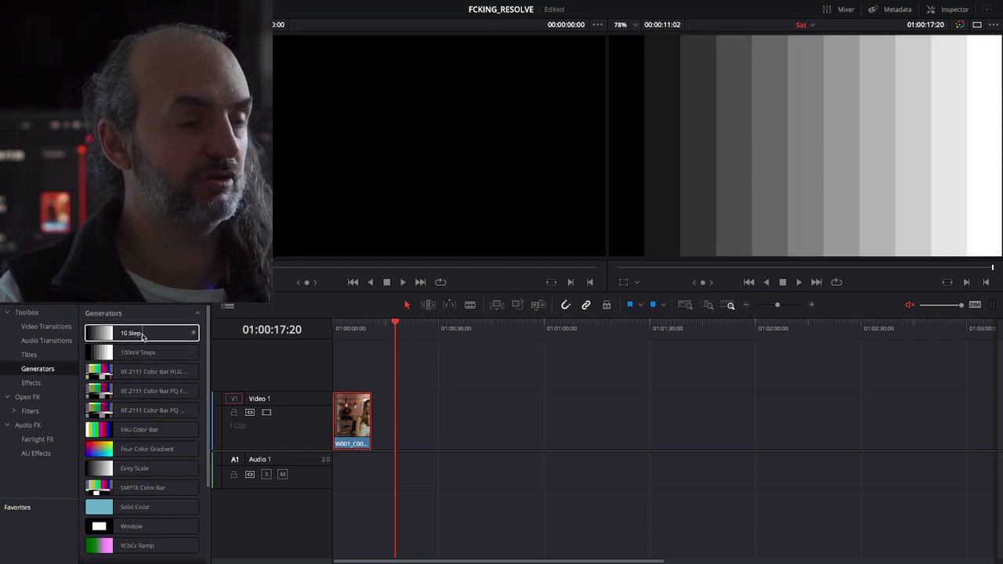
drag(144, 336, 391, 406)
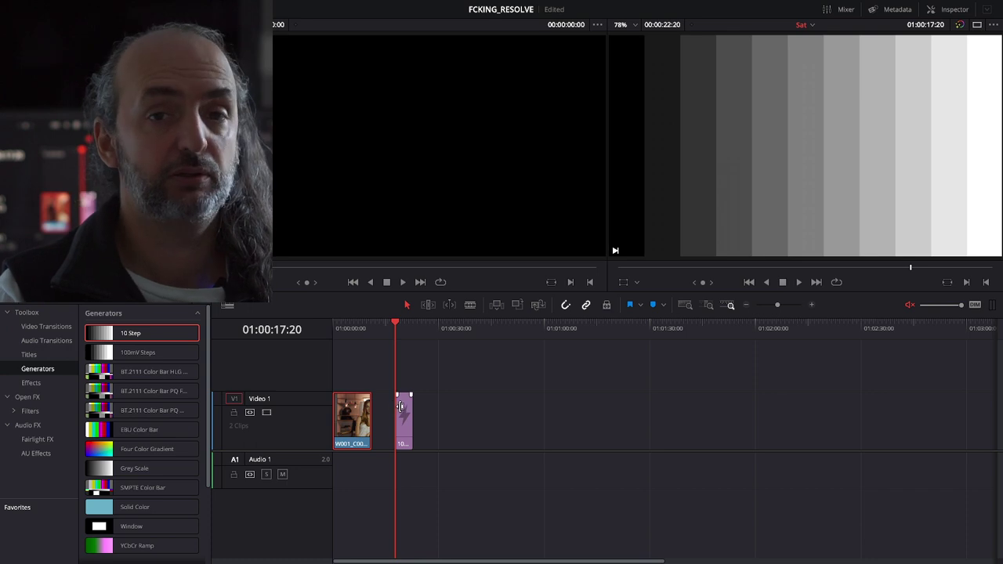
click(404, 426)
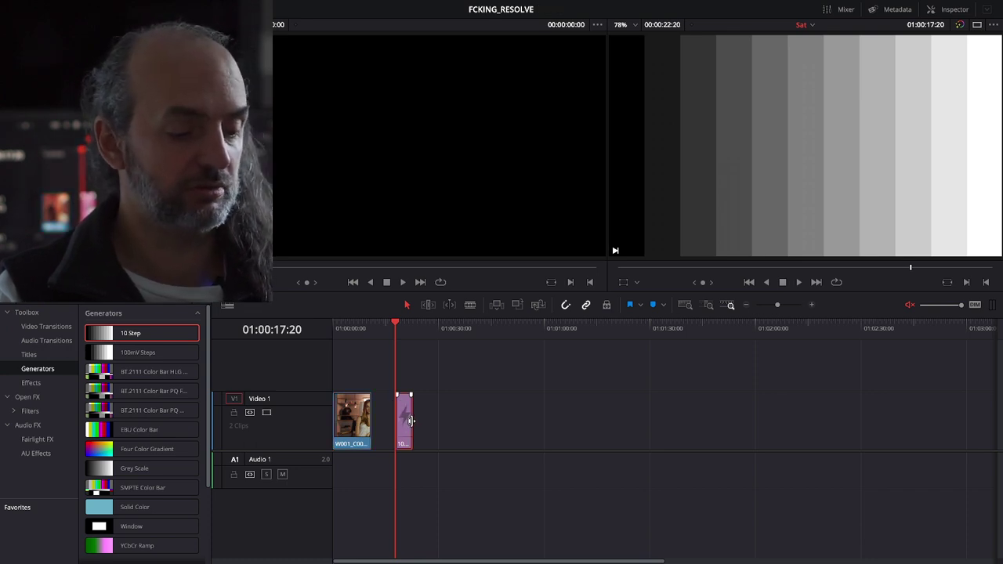
key(shift+6)
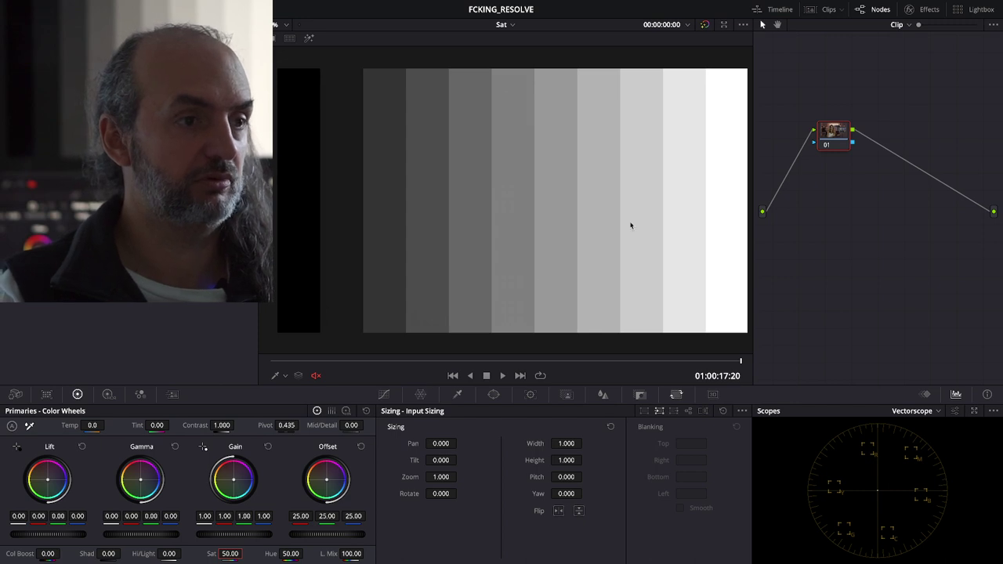
key(shift+4)
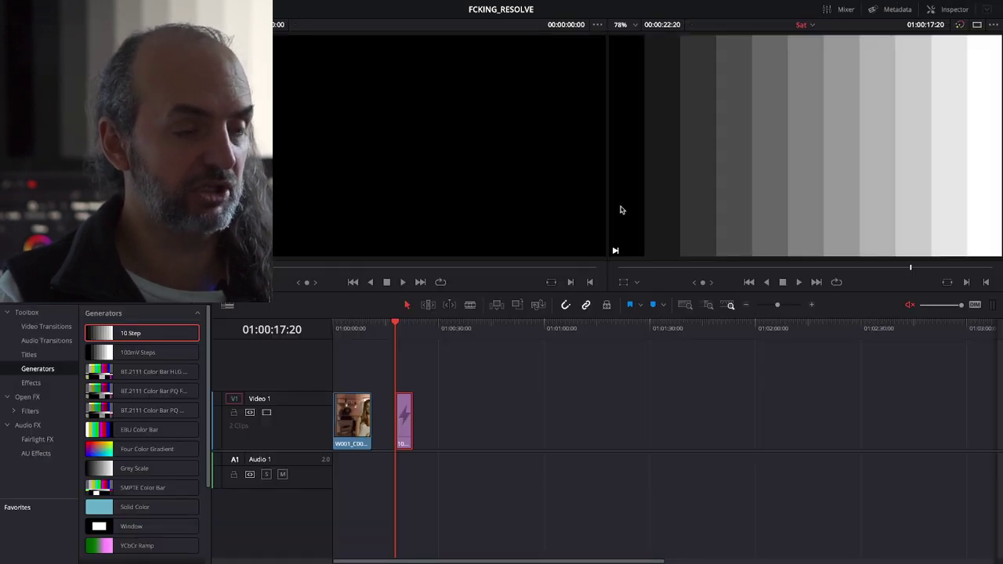
Step: Turn the 10 Step generator into a new compound clip and view it on the Color page
right_click(406, 415)
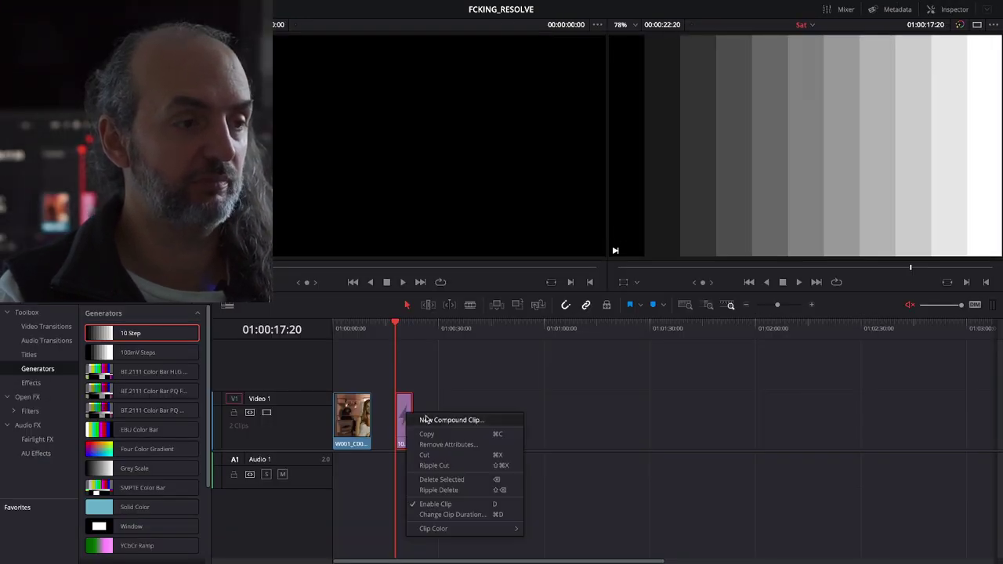
click(438, 421)
click(576, 313)
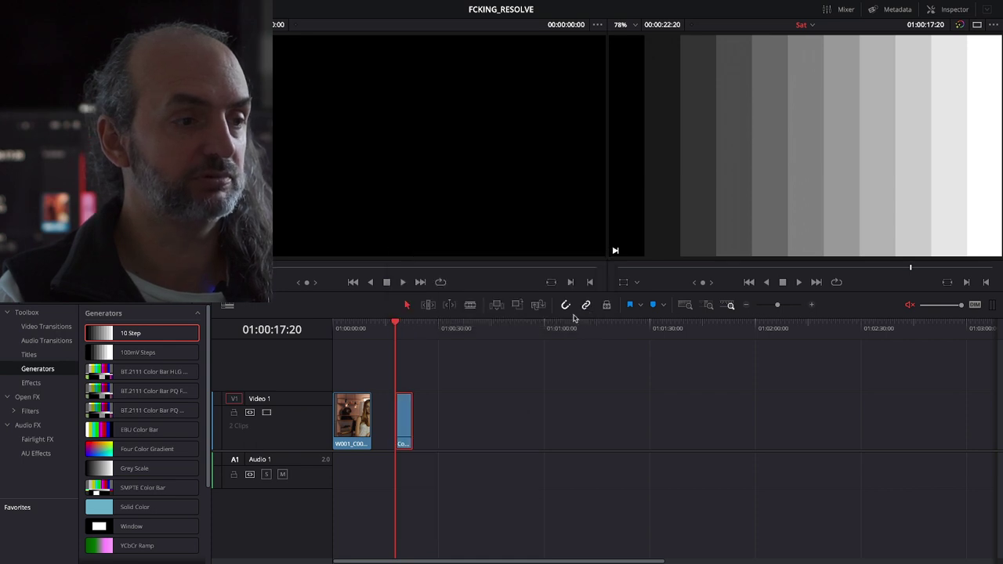
key(shift+6)
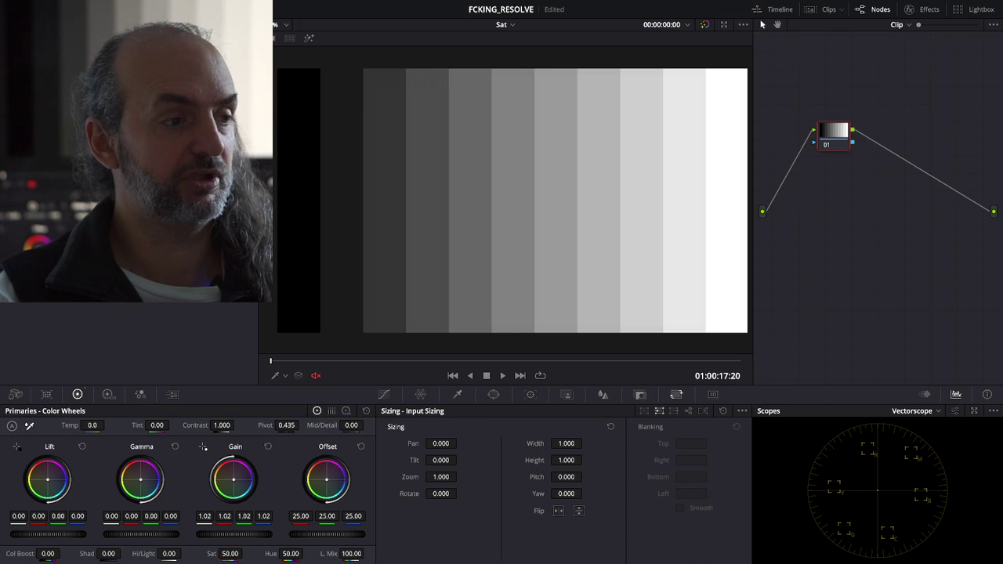
Step: Lower node 01's gain to 0.55 to darken the grey steps, then add a serial node after it
drag(233, 533, 241, 533)
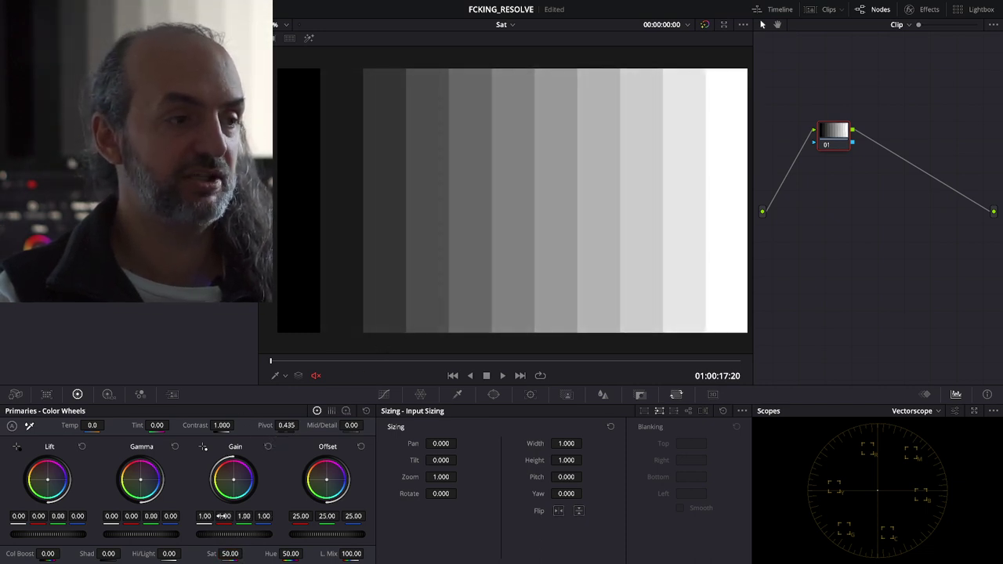
drag(255, 540, 198, 538)
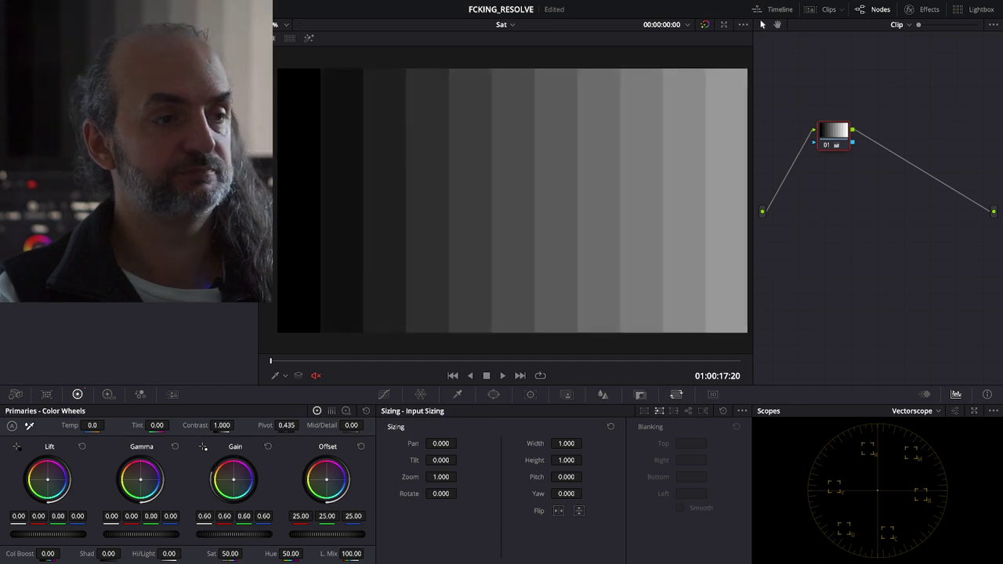
drag(826, 147, 796, 143)
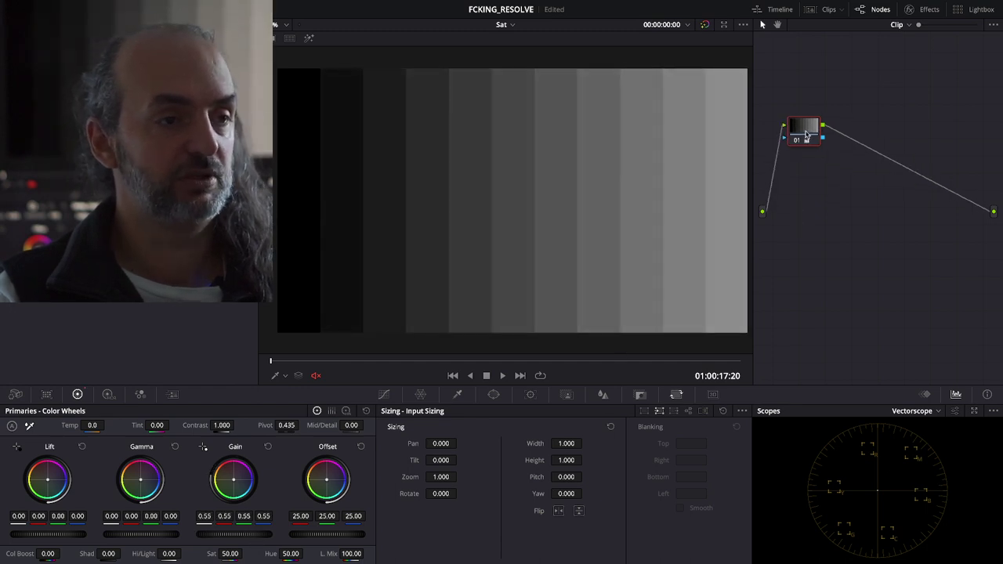
key(alt+s)
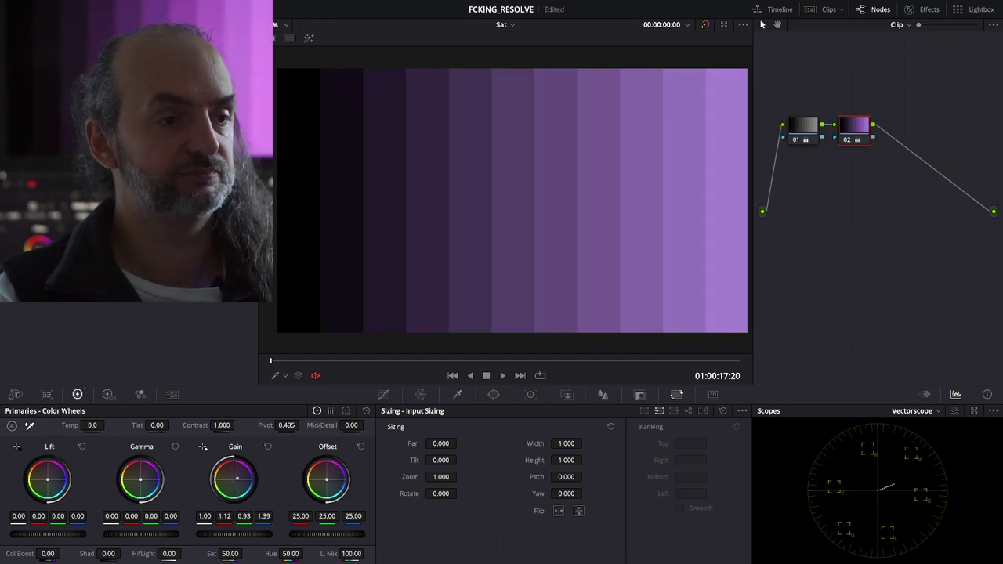
Step: Pop the scopes out into a large floating window showing only the vectorscope
click(975, 410)
click(911, 254)
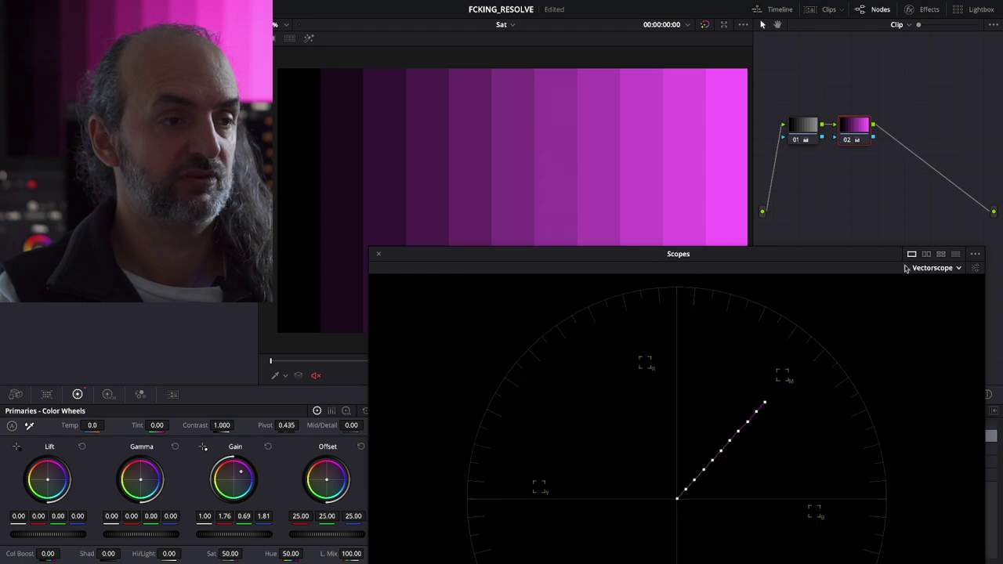
drag(791, 254, 812, 137)
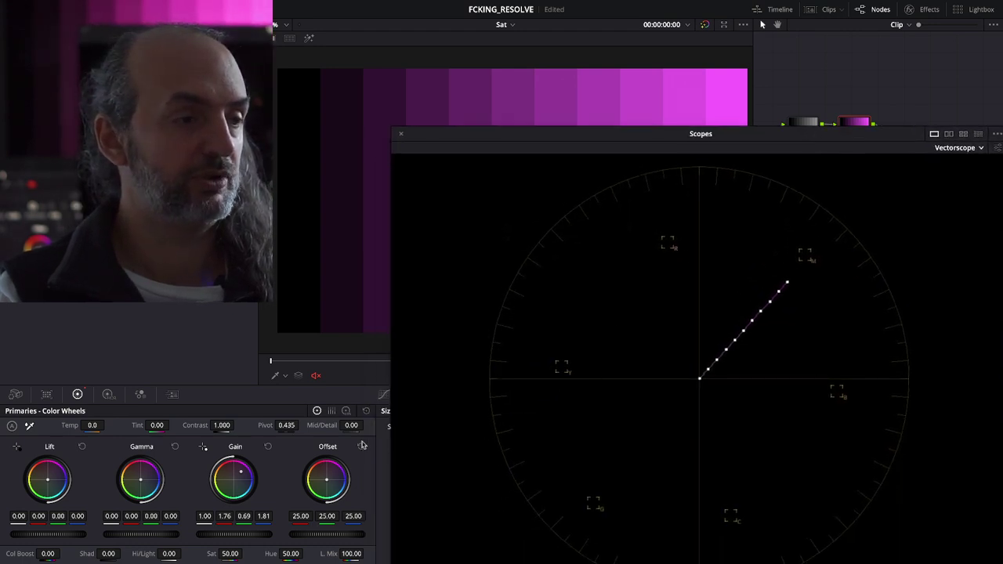
Step: Push node 02's gain further toward magenta and add serial node 03 after it
drag(247, 478, 249, 474)
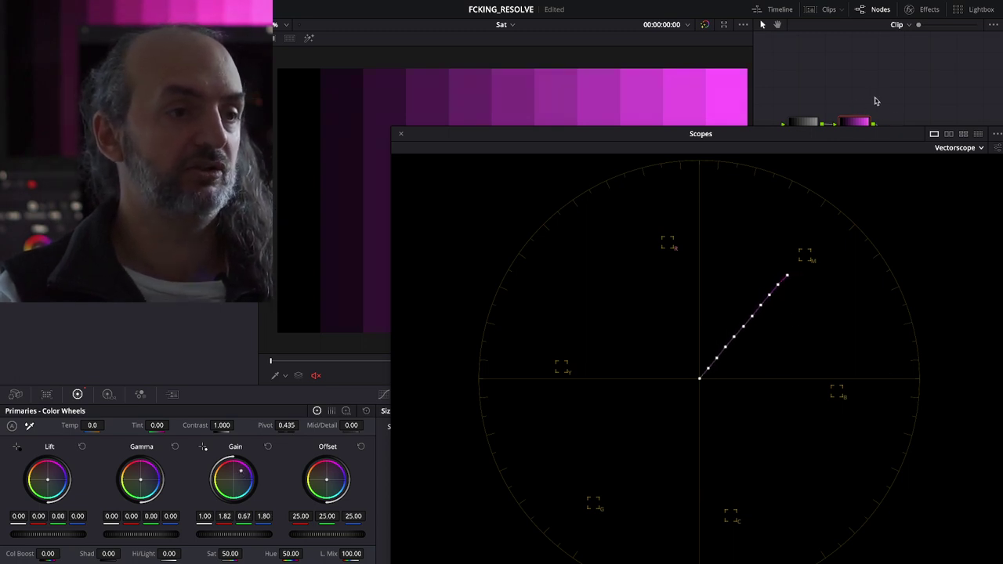
scroll(846, 50, down, 2)
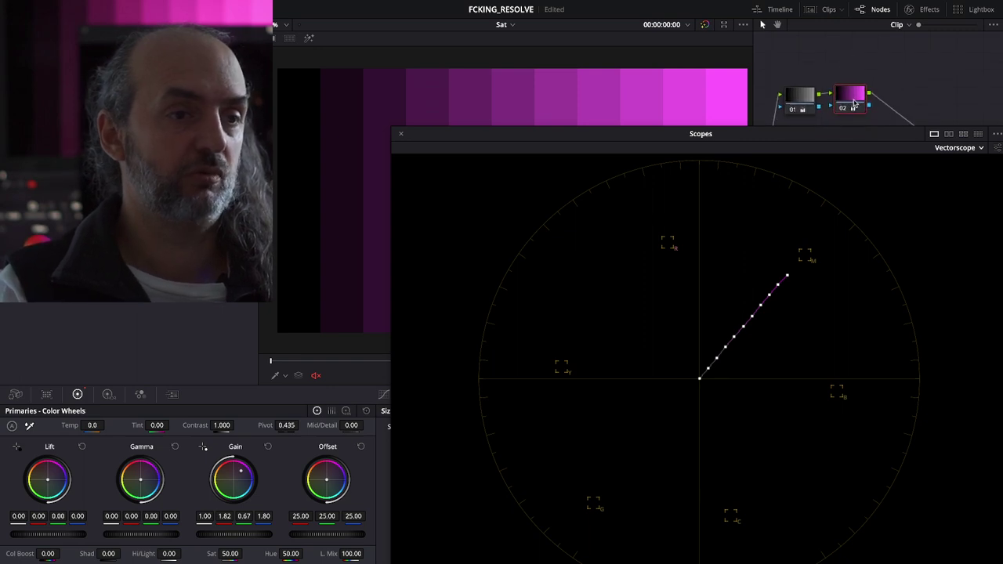
key(alt+s)
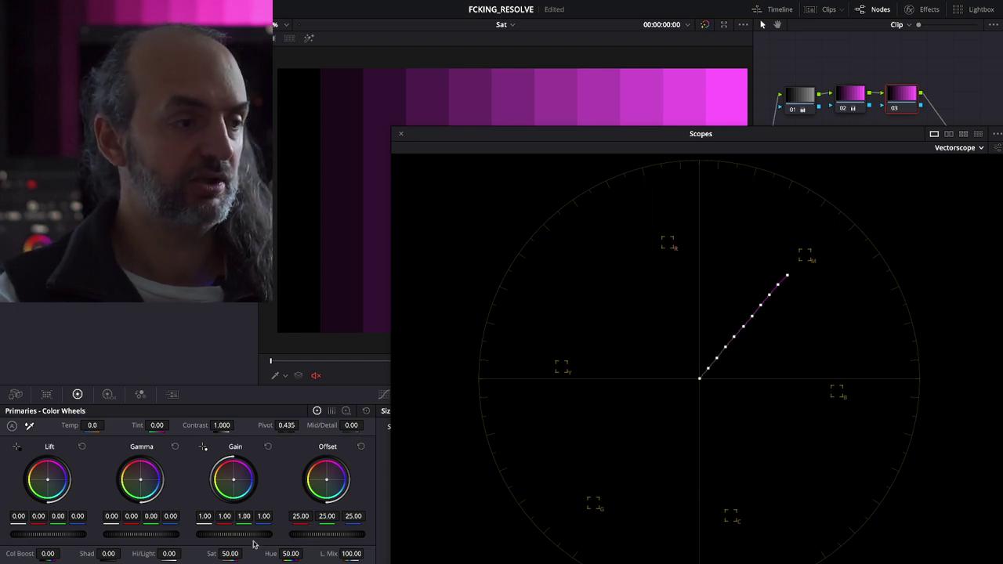
mouse_move(501, 285)
mouse_down()
mouse_move(663, 279)
mouse_move(296, 409)
mouse_up()
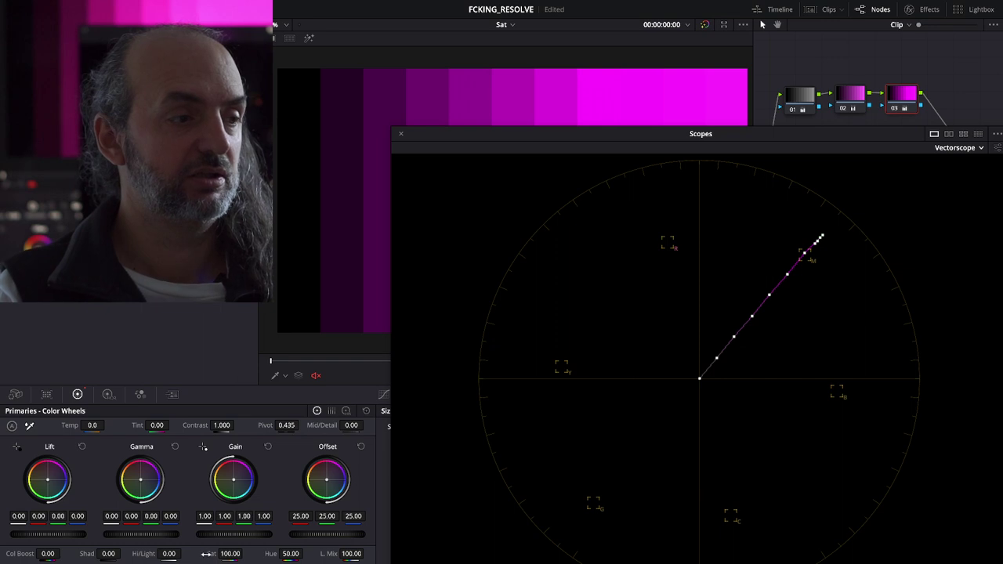
drag(211, 554, 210, 554)
double_click(210, 554)
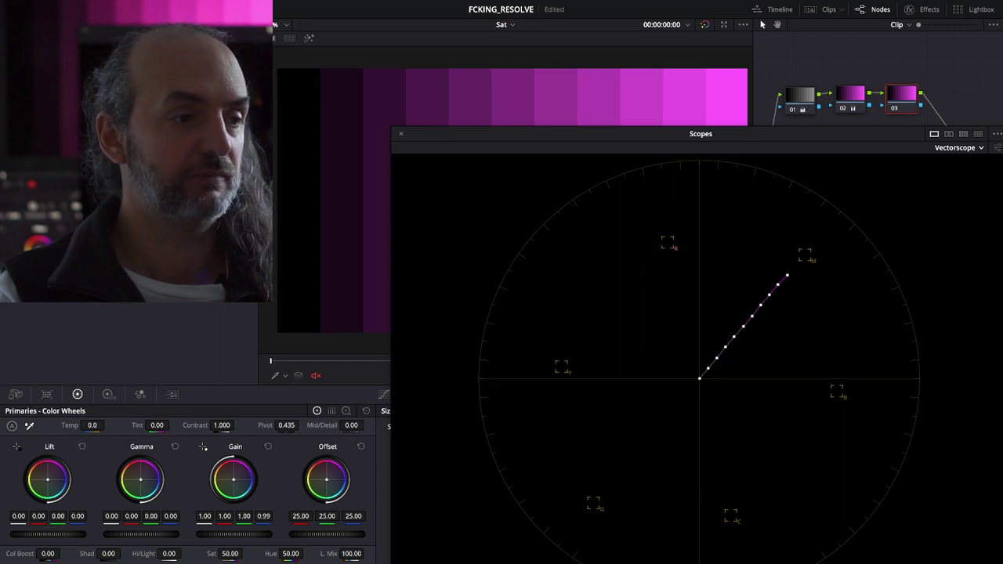
drag(233, 479, 233, 473)
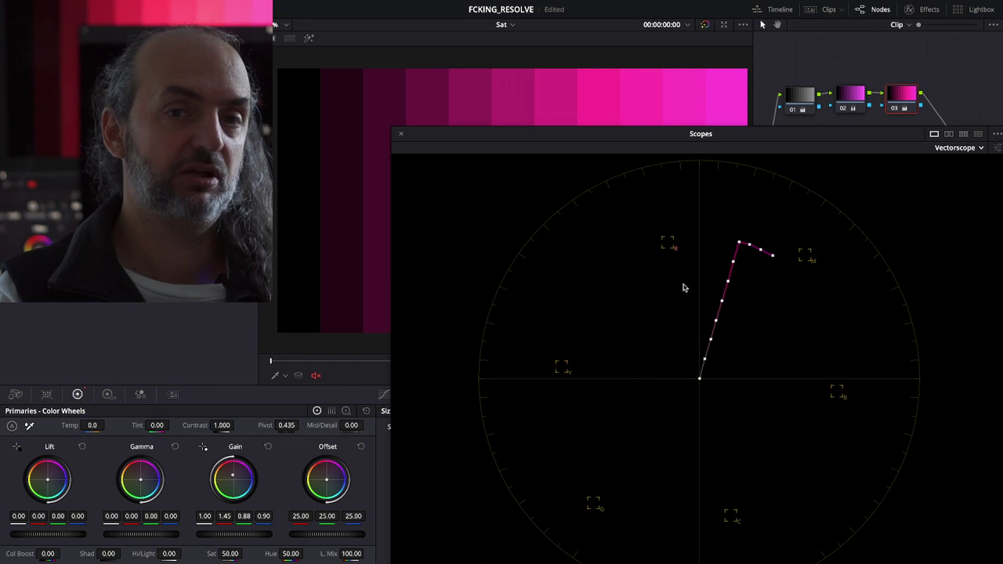
click(268, 446)
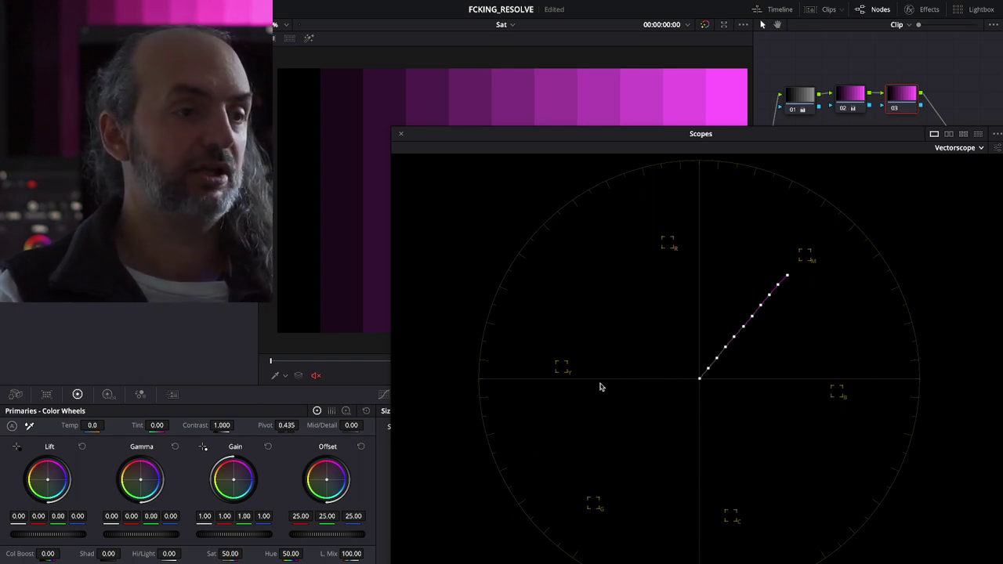
Step: Lower node 01's gain to 0.47 to darken the bars
click(793, 96)
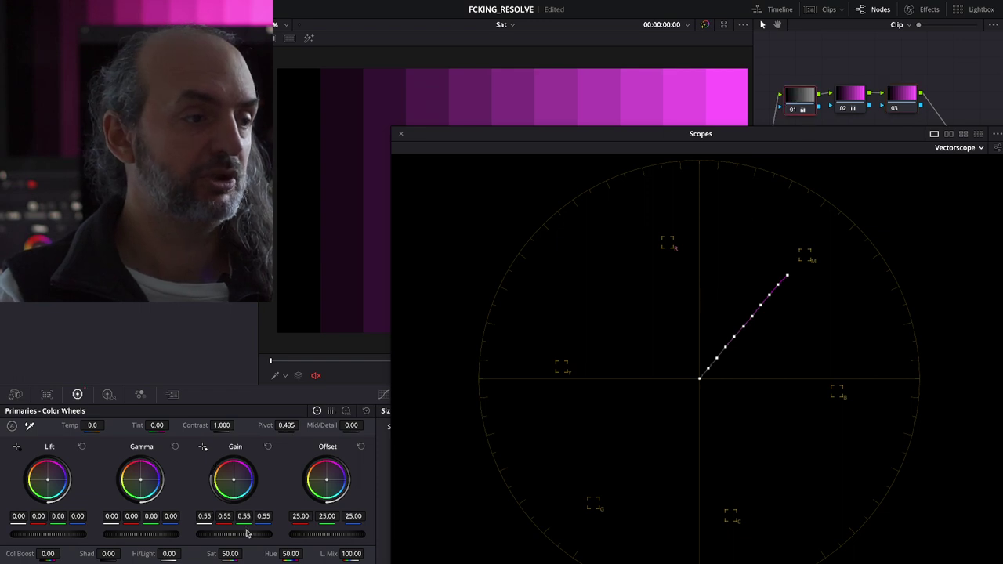
drag(250, 536, 227, 536)
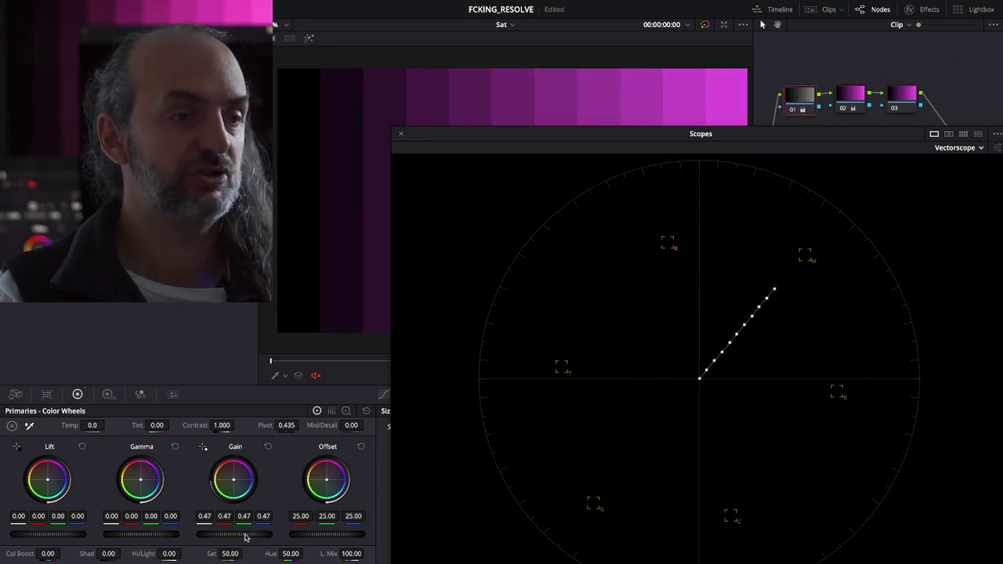
click(859, 95)
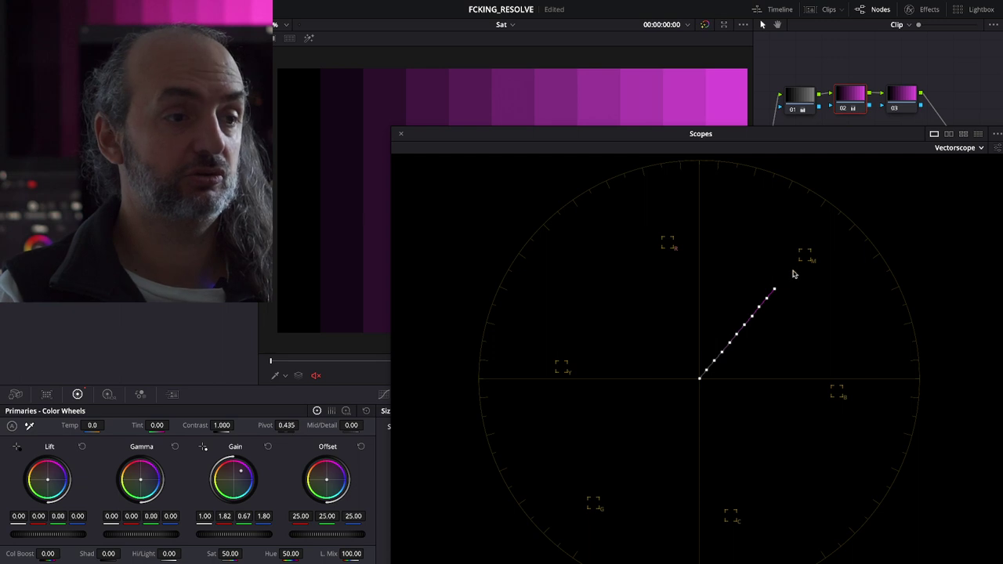
Step: On node 03, test saturation, reset it to 50, and raise Col Boost to 69.50
click(911, 100)
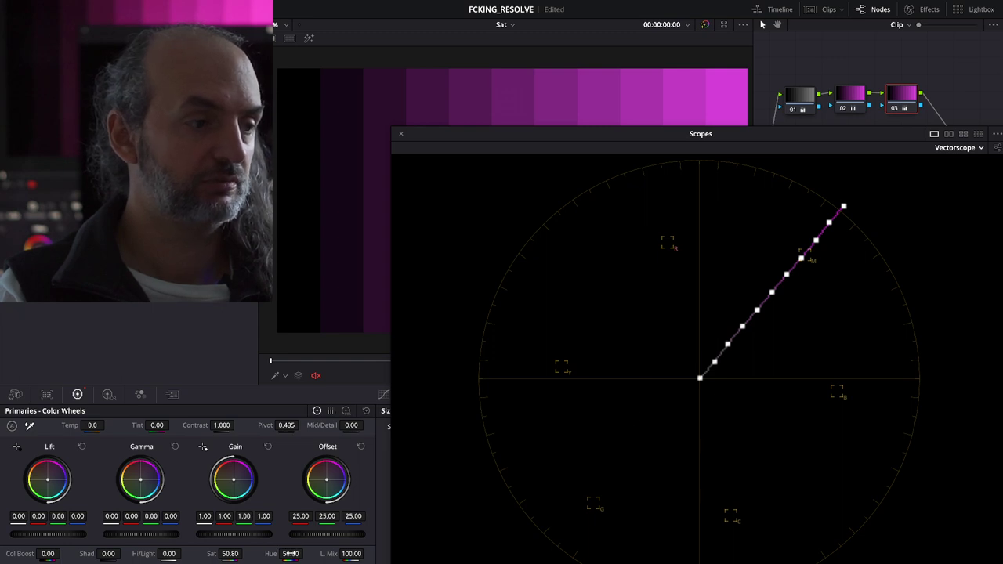
mouse_move(230, 553)
mouse_down()
mouse_move(407, 287)
mouse_move(477, 274)
mouse_move(453, 280)
mouse_up()
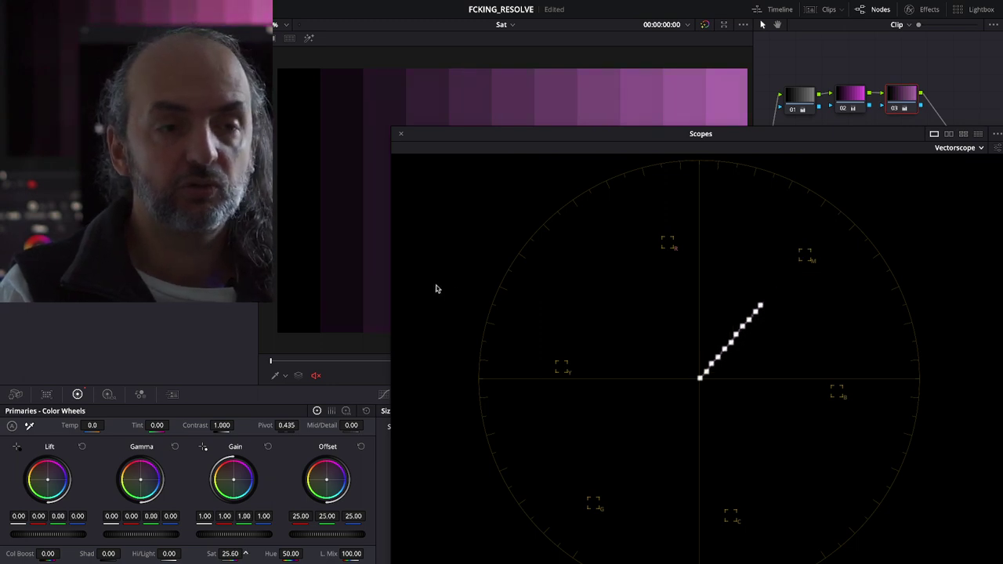
drag(452, 281, 482, 283)
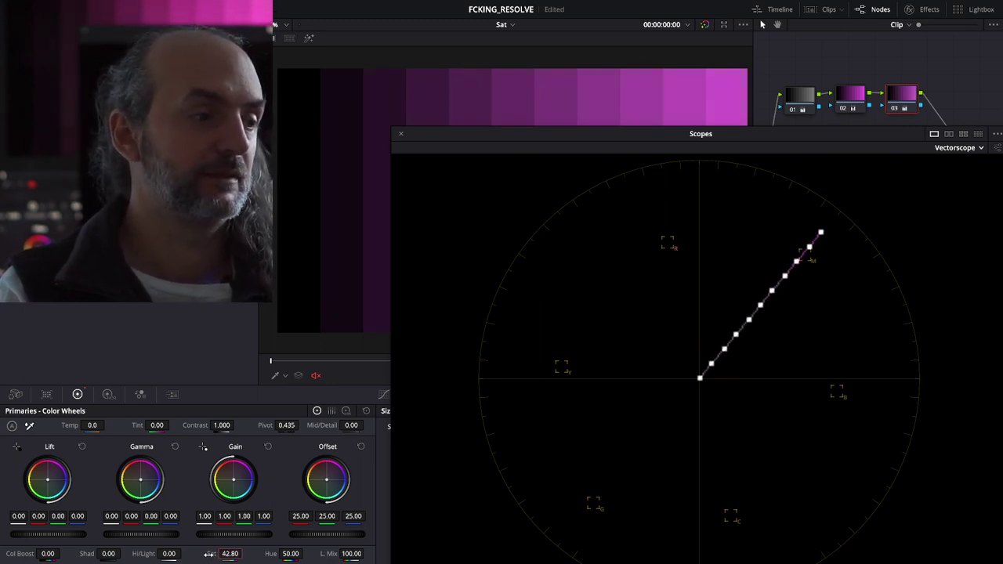
double_click(230, 553)
mouse_move(47, 553)
mouse_down()
mouse_move(94, 553)
mouse_move(62, 553)
mouse_up()
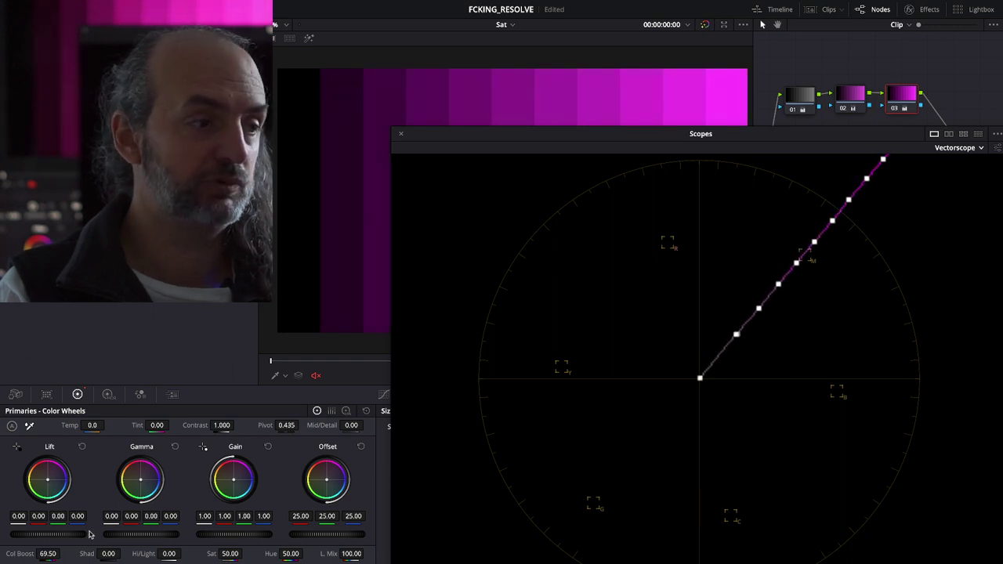
Step: Sweep node 03's Col Boost into negative values, then move on to the woman clip
drag(48, 553, 16, 553)
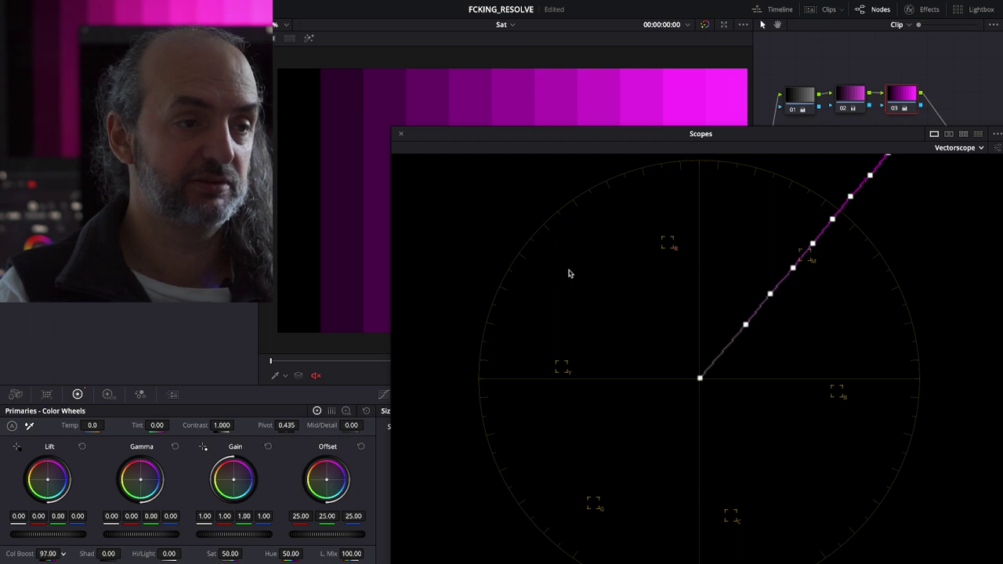
mouse_move(455, 286)
mouse_down()
mouse_move(366, 298)
mouse_move(446, 284)
mouse_move(24, 553)
mouse_up()
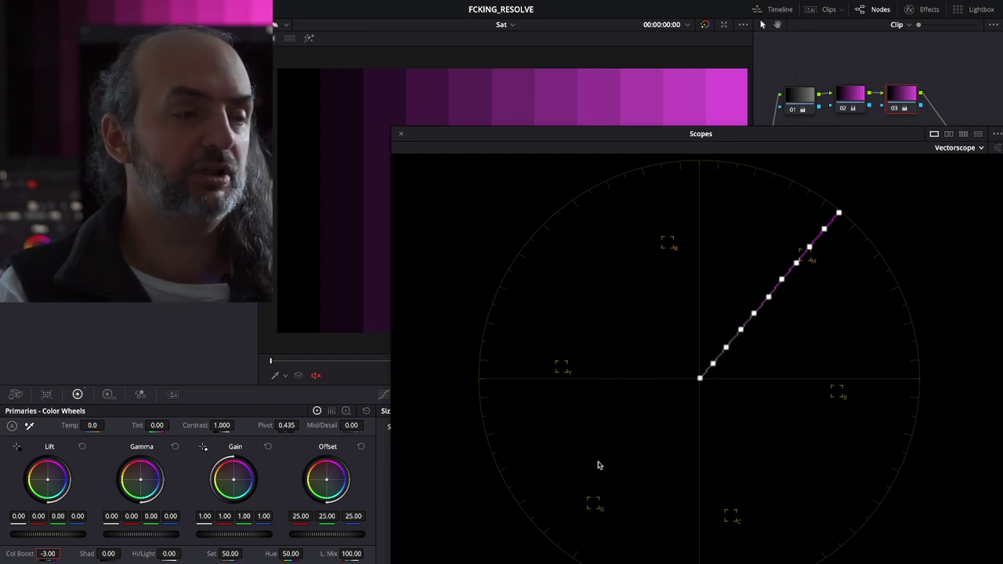
key(Down)
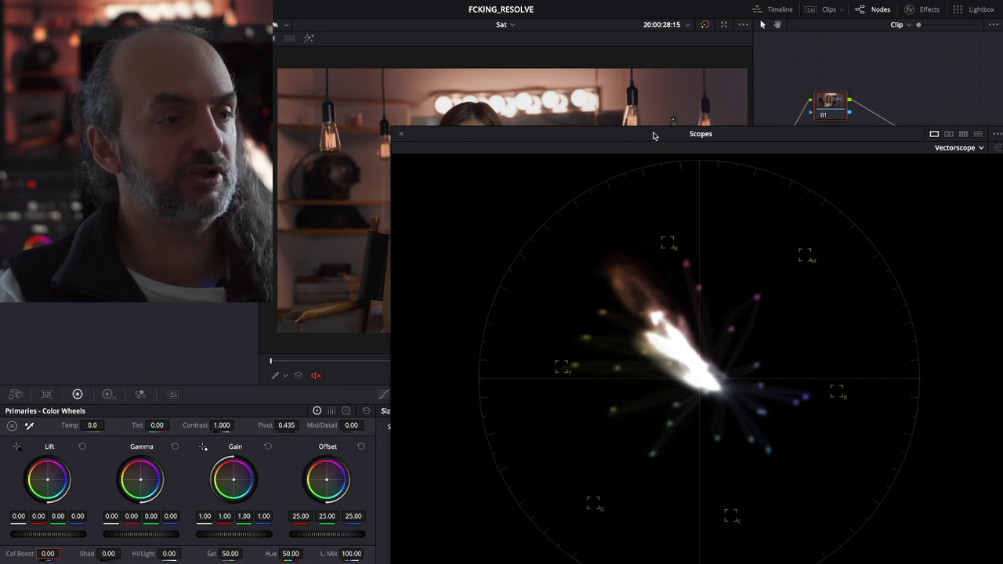
Step: Resize the Scopes window and pair vectorscope with parade at the lower right, off the face
drag(653, 136, 515, 70)
drag(859, 534, 528, 287)
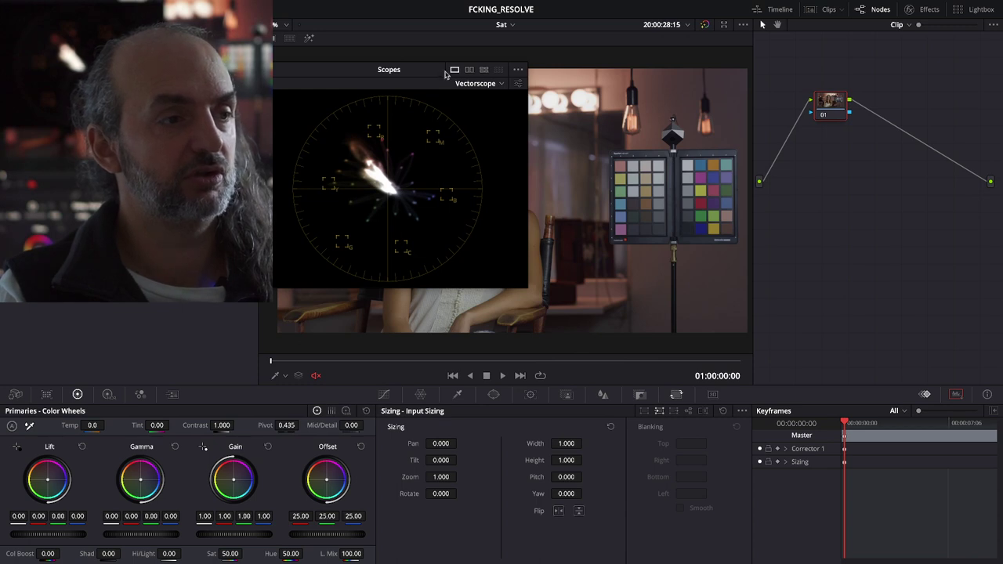
drag(404, 71, 553, 113)
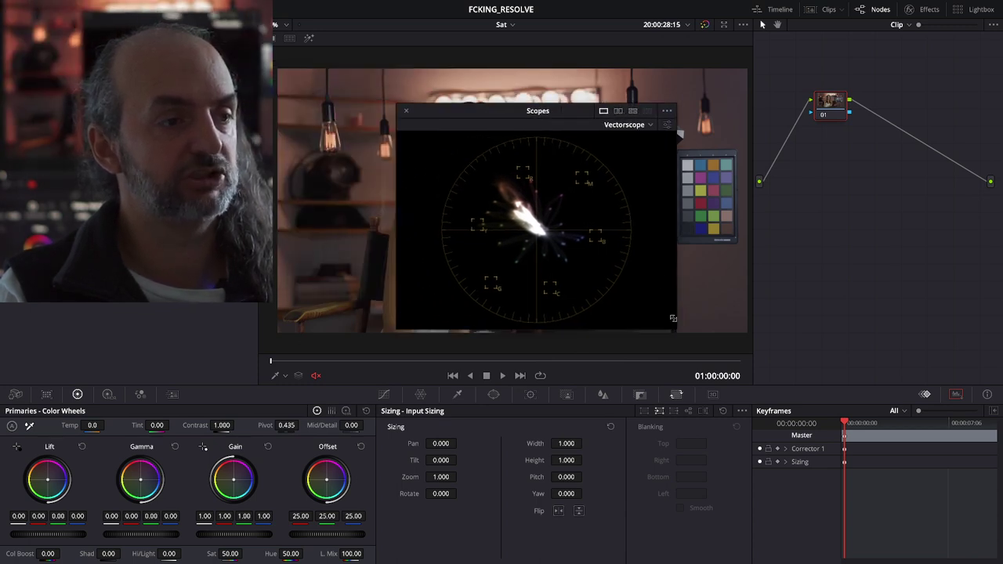
drag(672, 318, 752, 385)
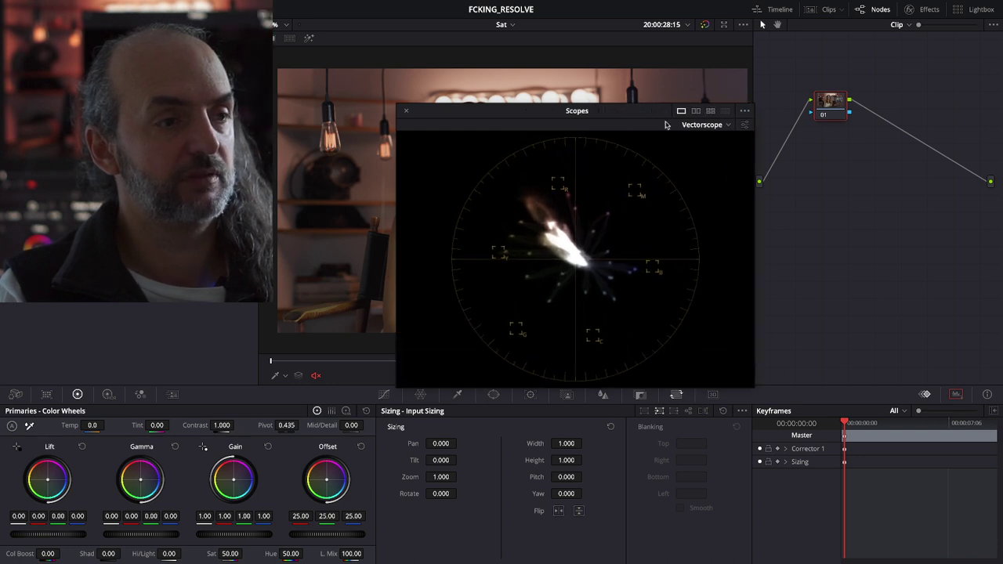
drag(750, 384, 979, 556)
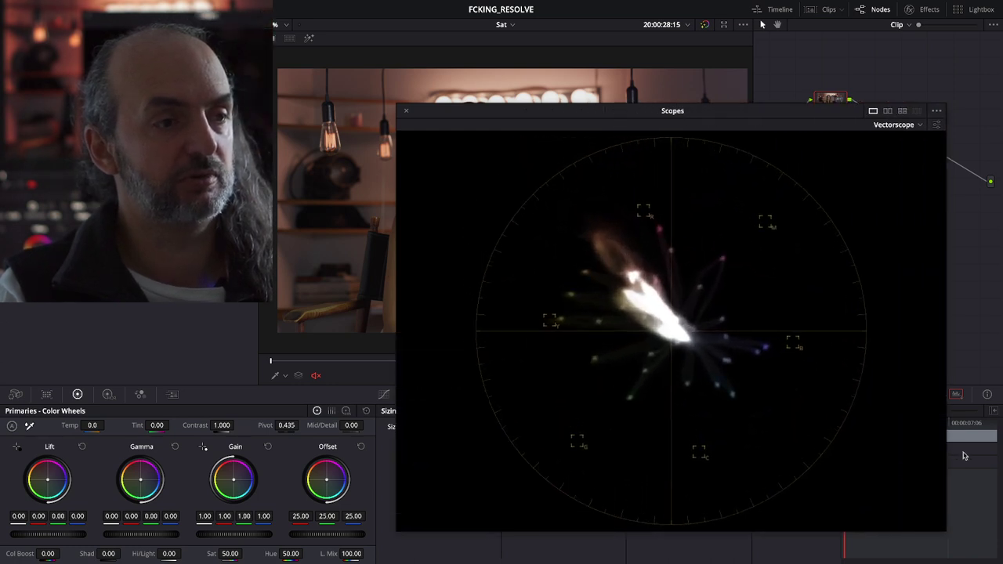
click(924, 114)
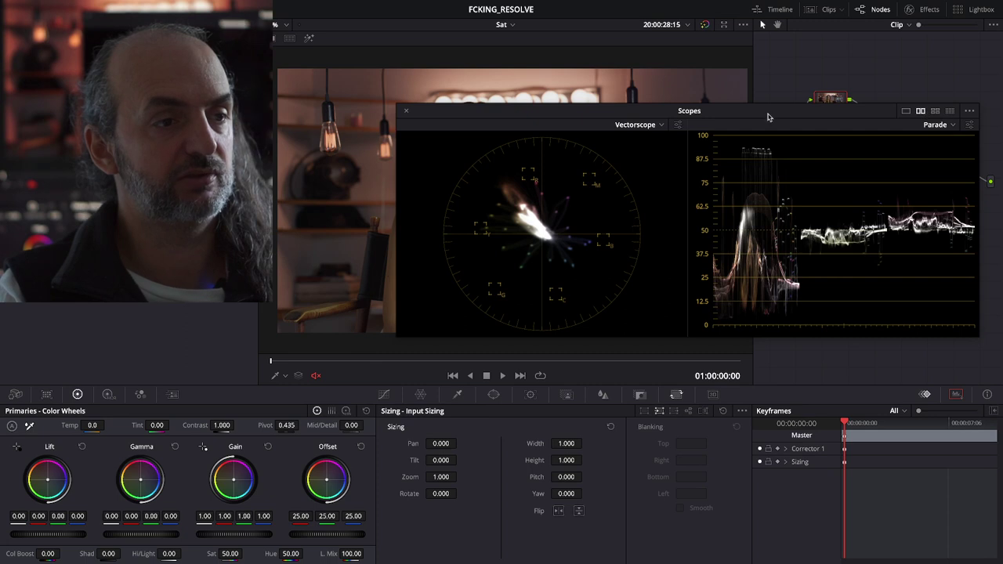
mouse_move(768, 115)
mouse_down()
mouse_move(813, 239)
mouse_move(781, 318)
mouse_up()
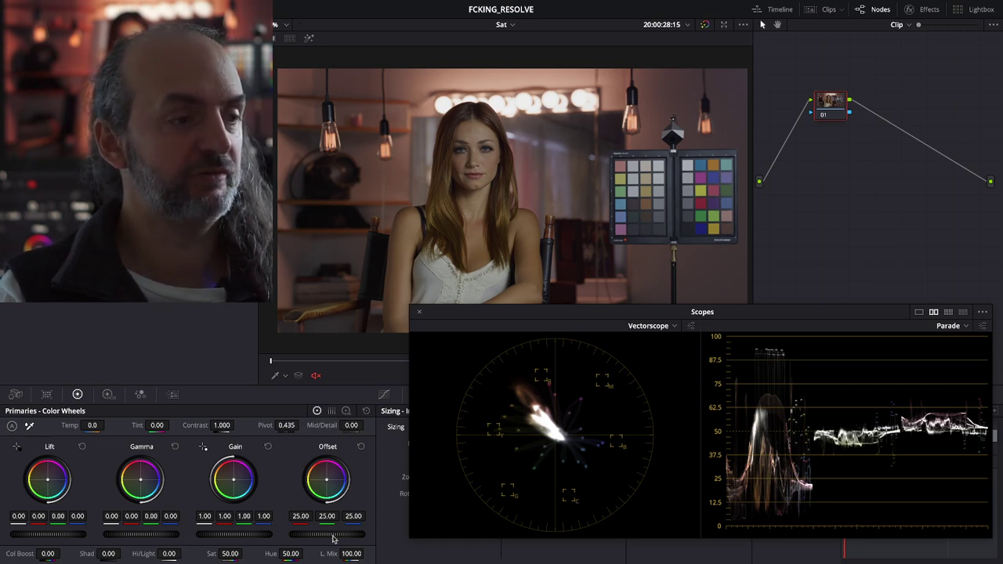
Step: Sweep the Offset wheel brighter and darker, then reset Offset to 25.00
drag(332, 538, 645, 524)
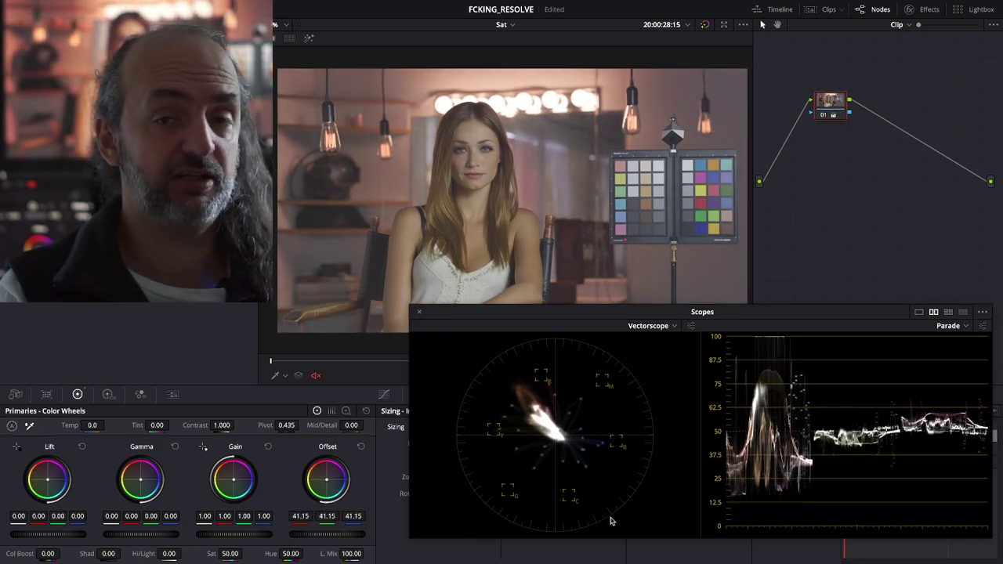
mouse_move(611, 521)
mouse_down()
mouse_move(230, 475)
mouse_move(330, 525)
mouse_up()
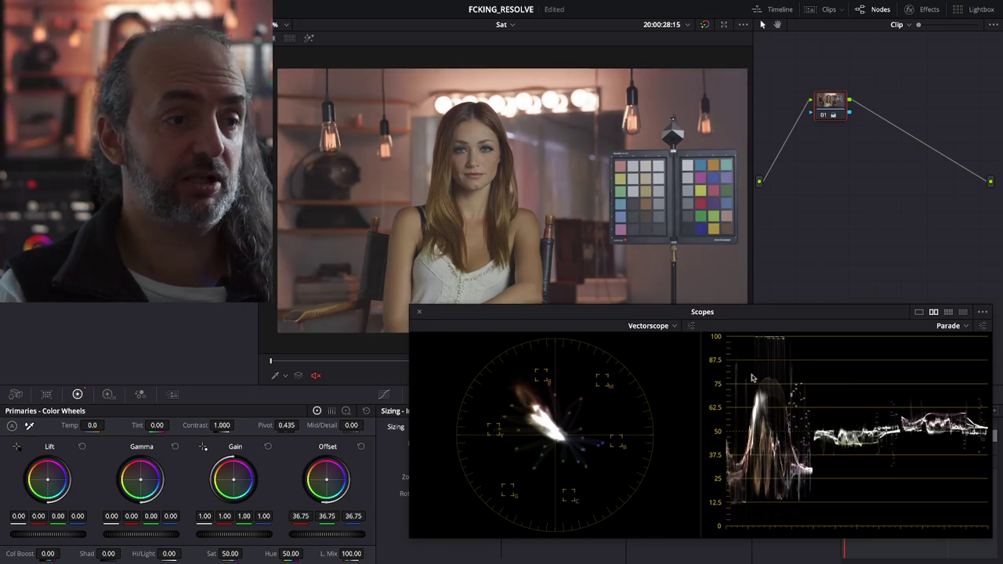
mouse_move(326, 535)
mouse_down()
mouse_move(725, 288)
mouse_move(840, 453)
mouse_up()
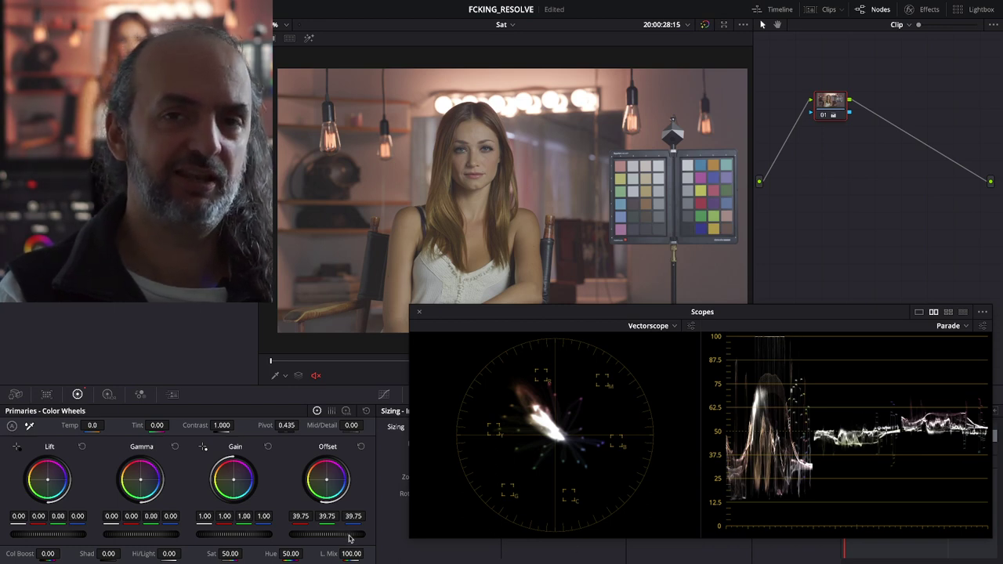
drag(326, 533, 537, 530)
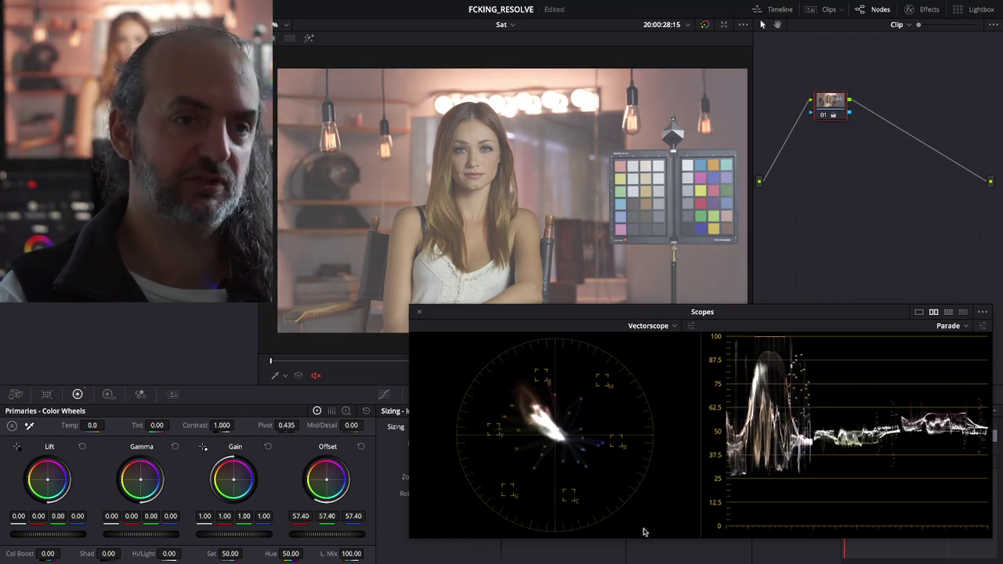
drag(538, 530, 651, 527)
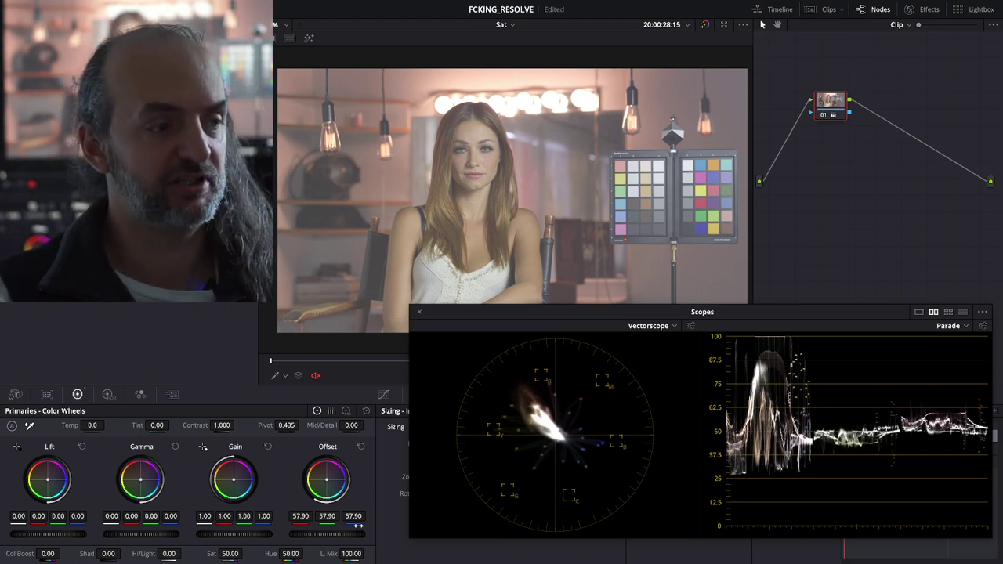
drag(326, 534, 47, 533)
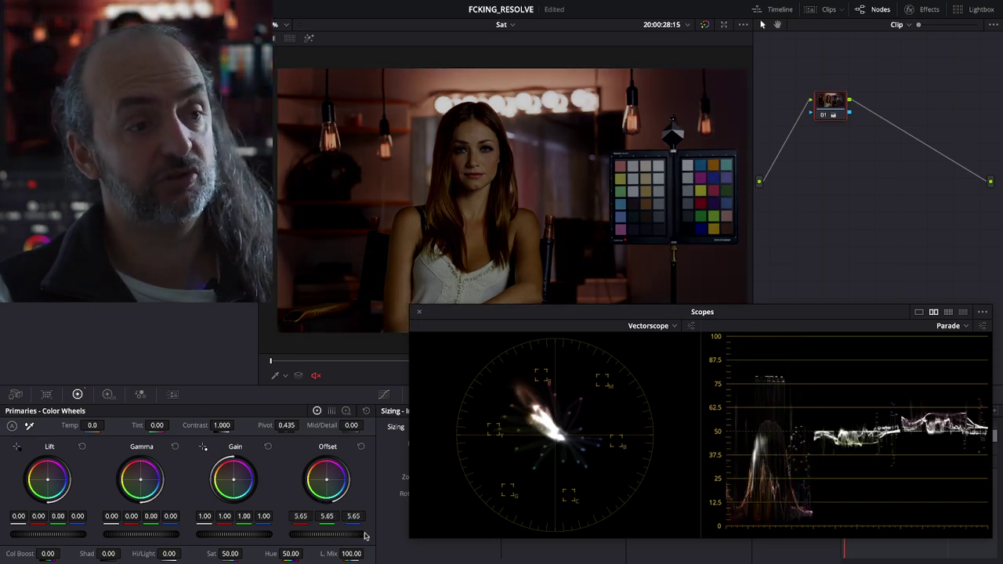
click(361, 447)
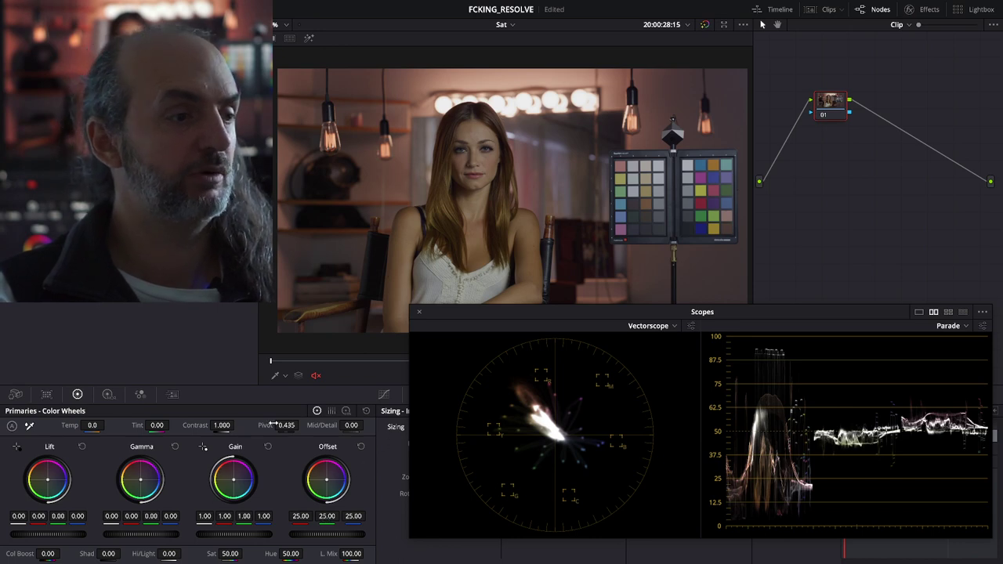
Step: Lower contrast to 0.566 with pivot 0.435, then try a darker offset and reset it to 25.00
drag(219, 424, 235, 427)
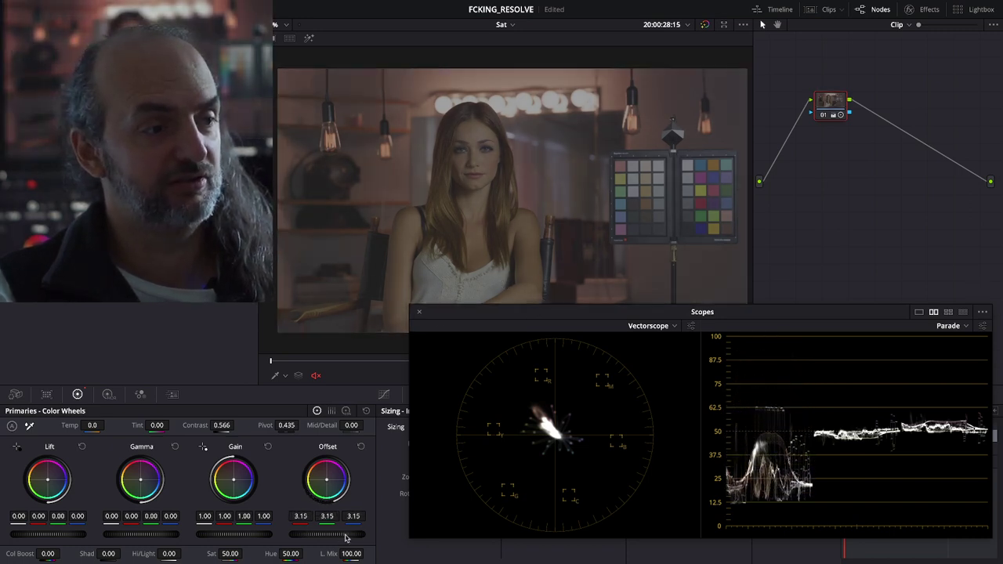
drag(344, 537, 317, 536)
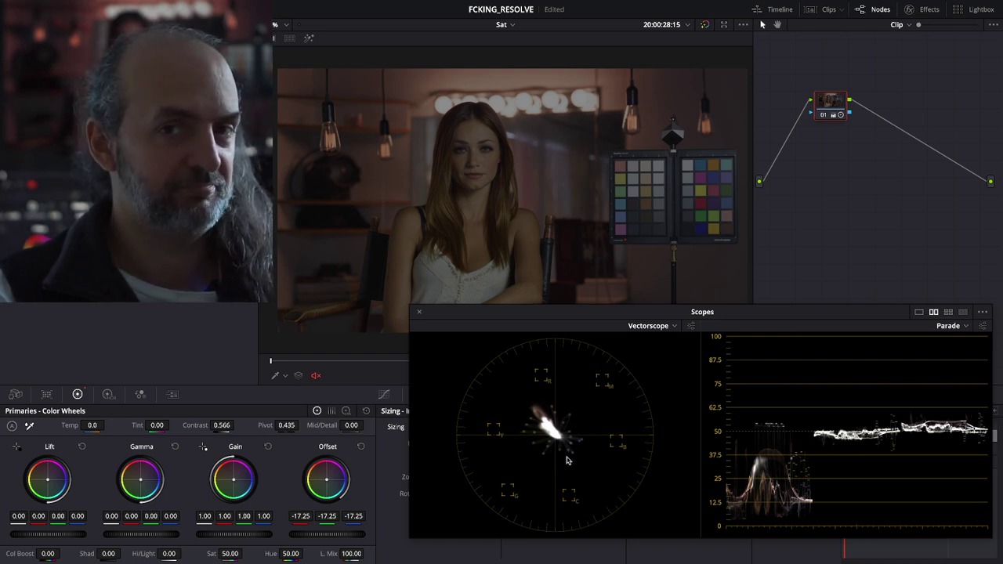
click(362, 447)
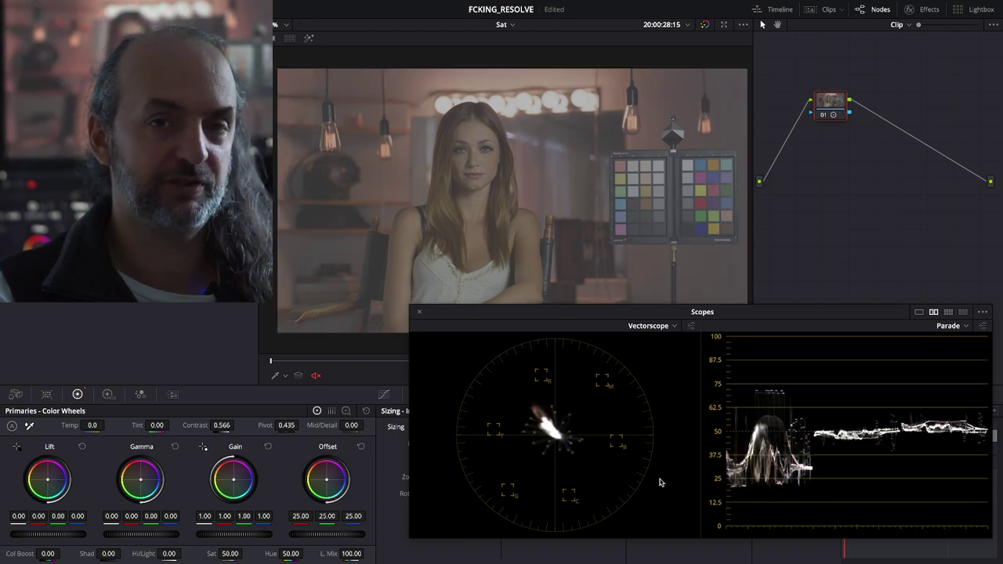
Step: Switch to a four-scope layout with CIE Chromaticity and dim its graticule lines
click(947, 312)
drag(842, 310, 834, 88)
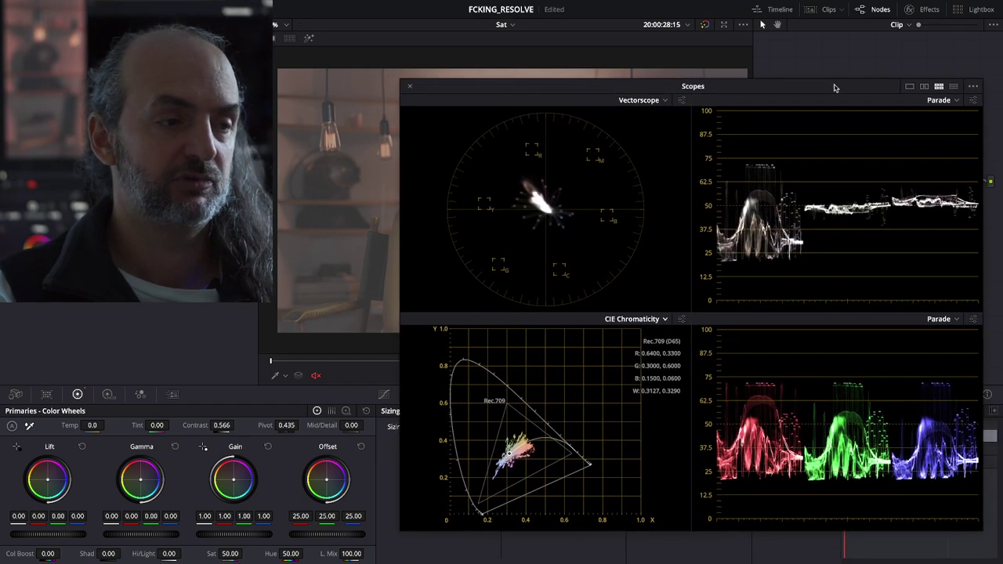
scroll(549, 420, up, 3)
scroll(540, 430, up, 3)
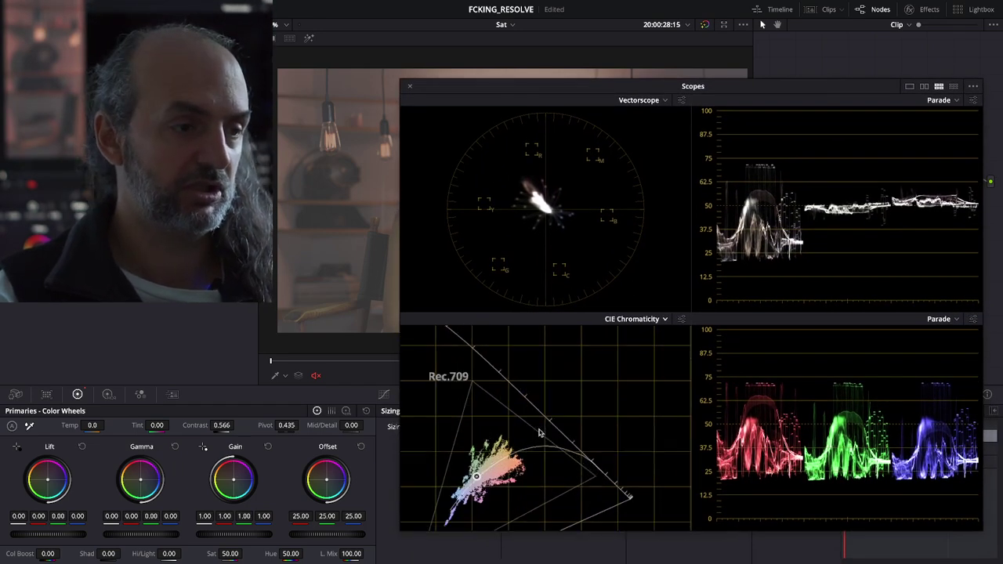
scroll(521, 465, down, 3)
scroll(569, 414, up, 2)
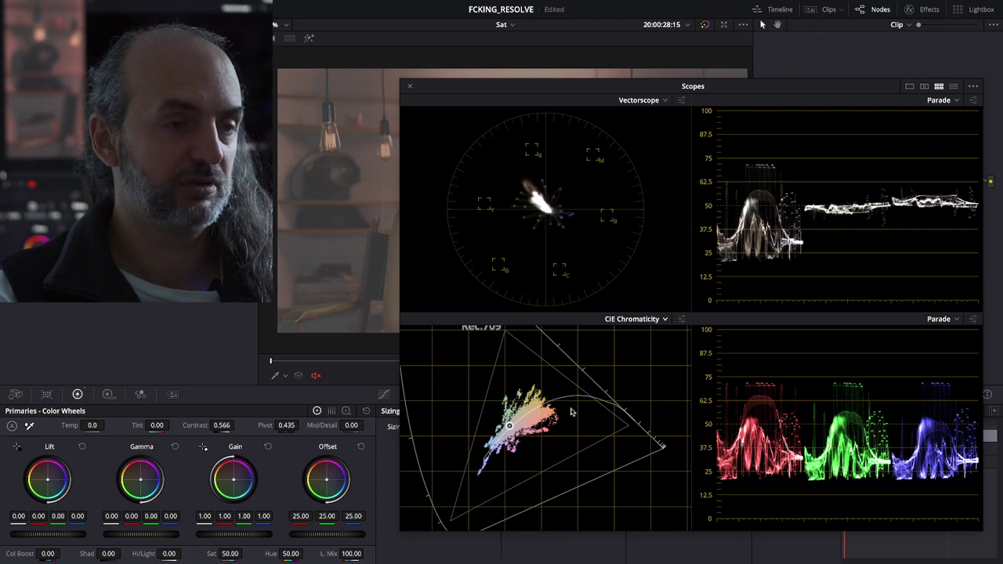
scroll(570, 410, up, 1)
click(681, 318)
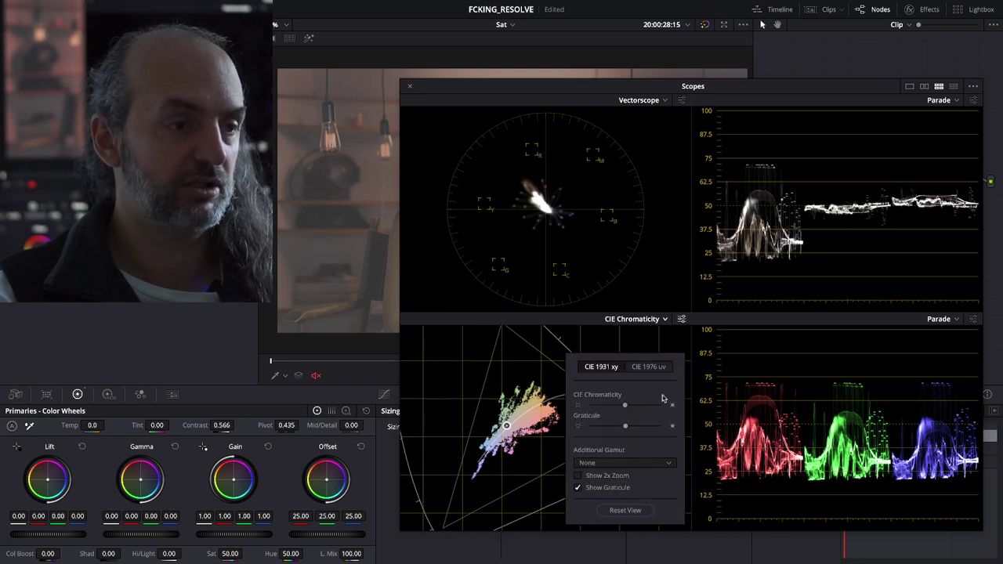
drag(624, 427, 604, 427)
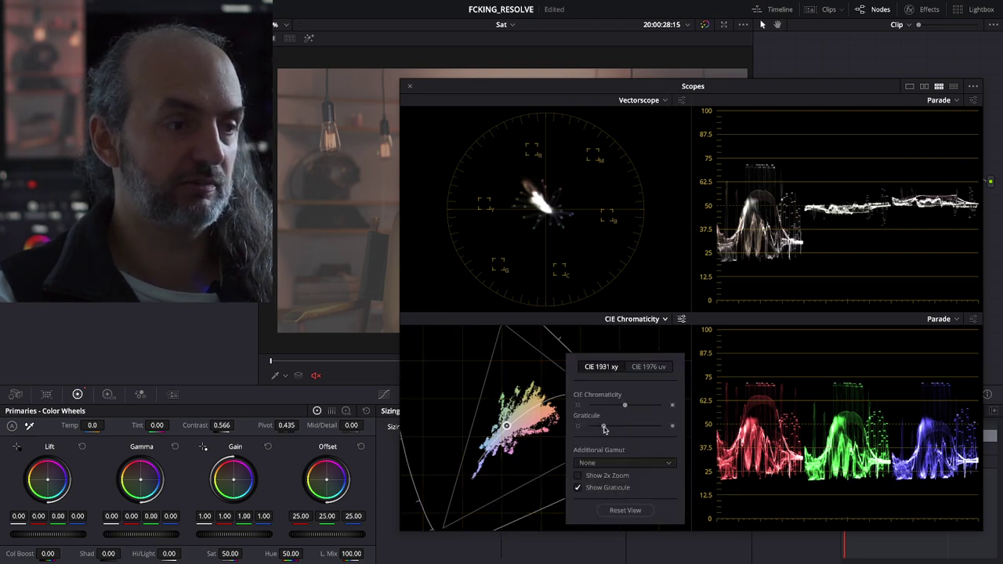
click(467, 422)
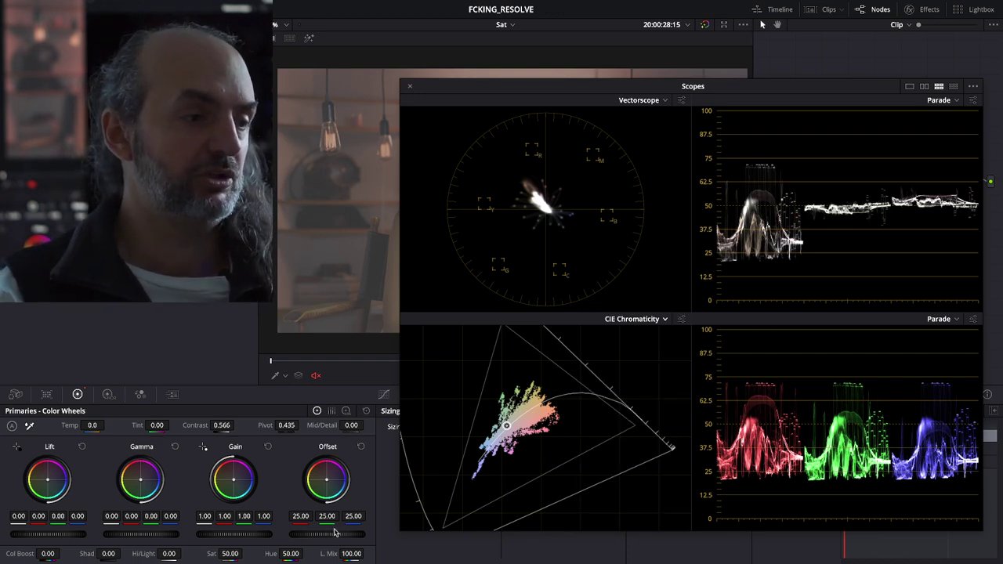
Step: Push the Offset wheel progressively brighter, then reset Offset to 25.00
mouse_move(335, 537)
mouse_down()
mouse_move(433, 502)
mouse_move(347, 533)
mouse_up()
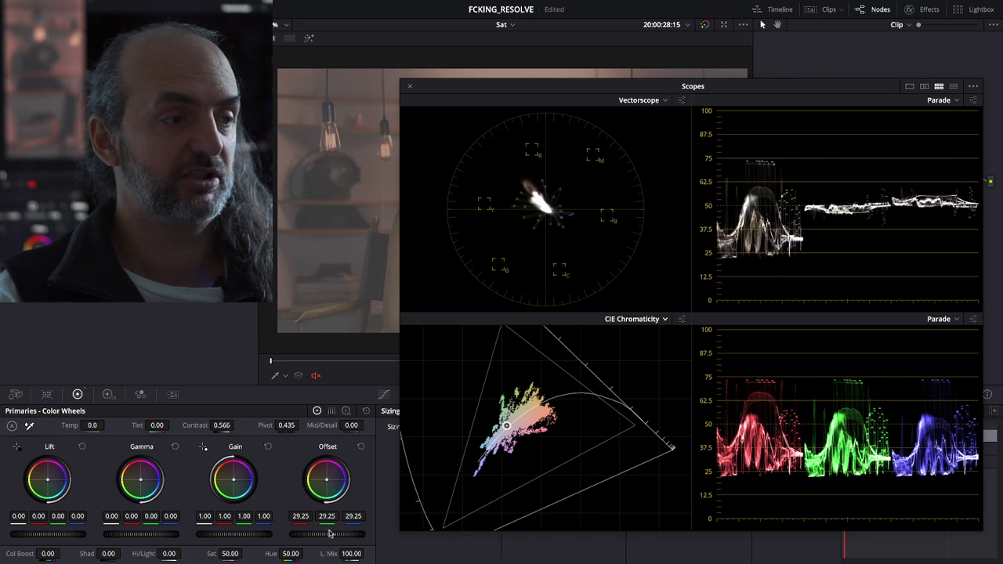
mouse_move(330, 533)
mouse_down()
mouse_move(416, 525)
mouse_move(396, 474)
mouse_up()
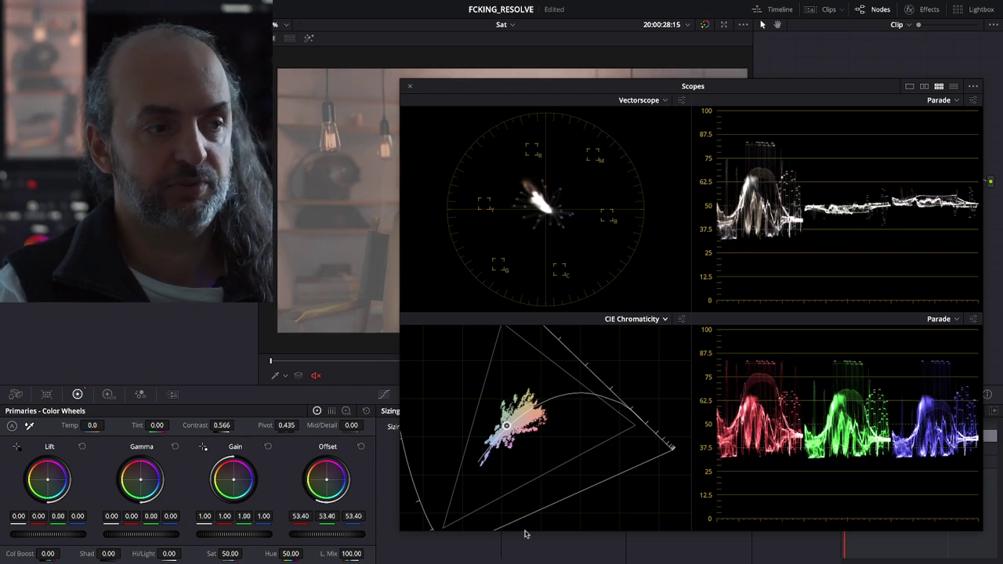
mouse_move(395, 474)
mouse_down()
mouse_move(448, 523)
mouse_move(334, 511)
mouse_move(616, 487)
mouse_move(338, 537)
mouse_up()
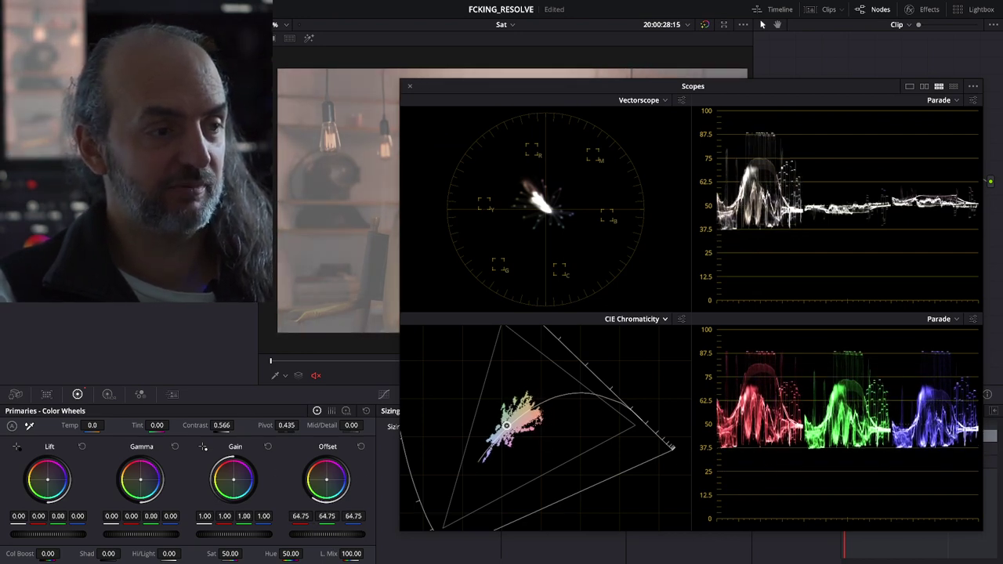
mouse_move(338, 536)
mouse_down()
mouse_move(865, 523)
mouse_move(501, 285)
mouse_up()
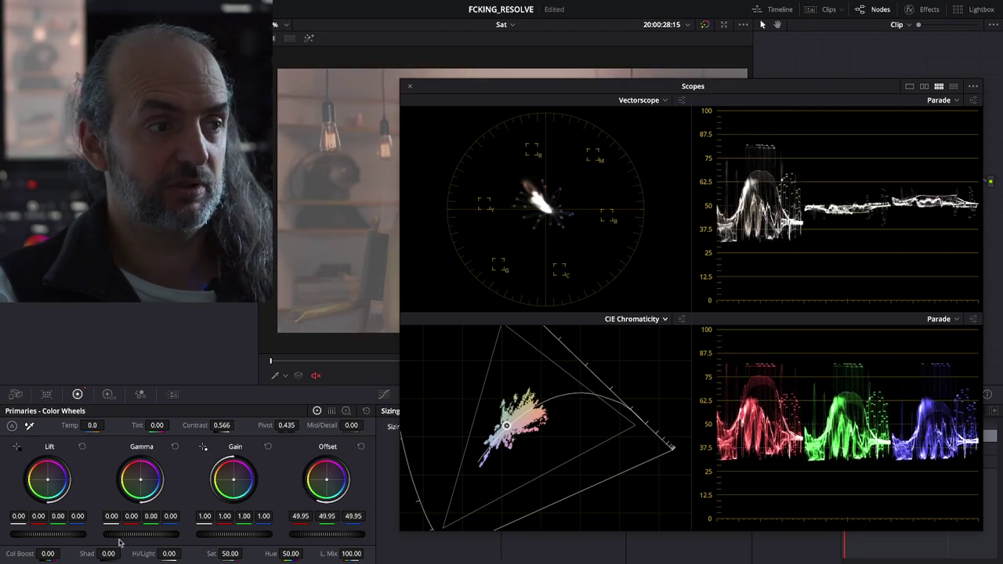
drag(345, 537, 358, 534)
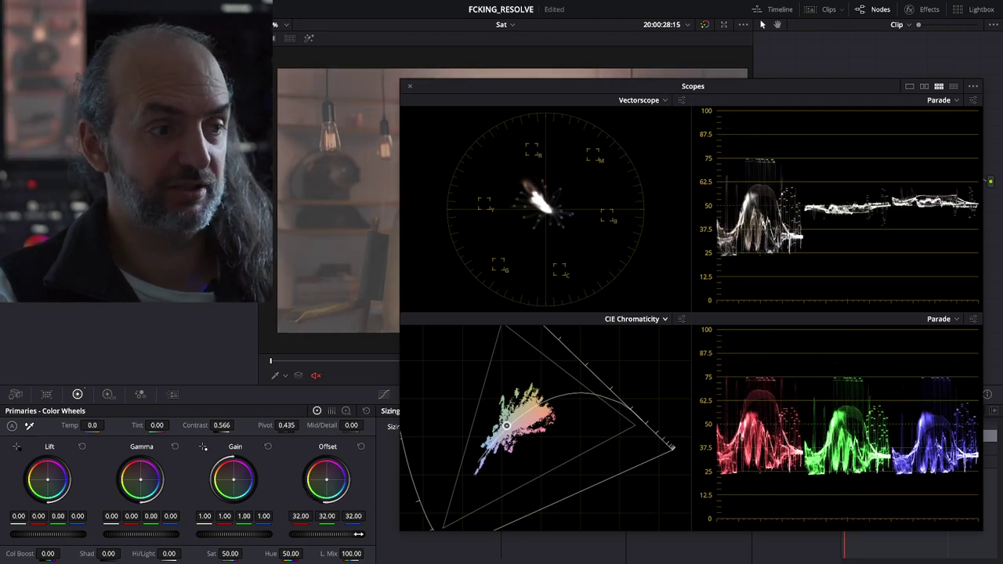
click(361, 447)
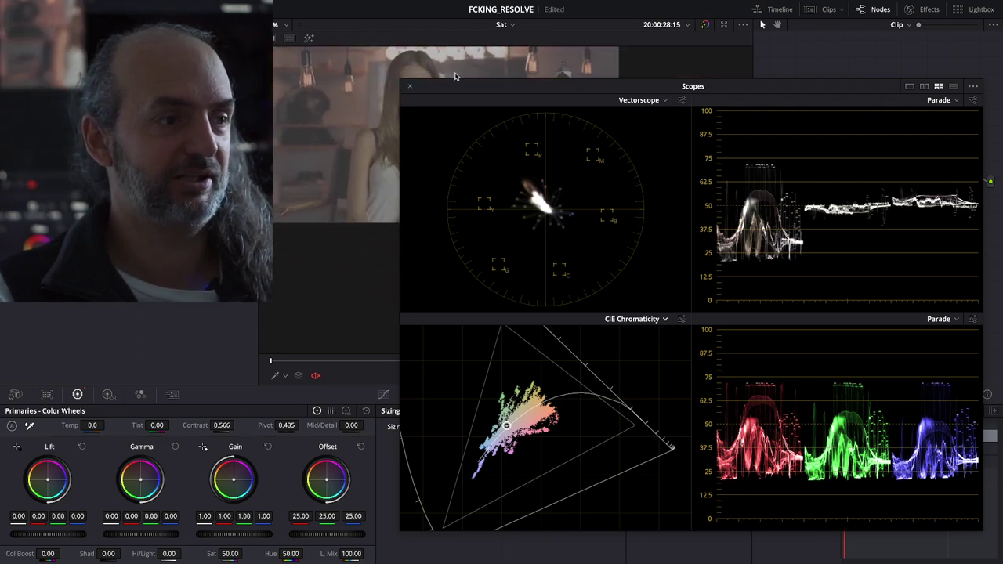
Step: Shrink the Scopes window and tuck it at the lower right to uncover the clip
drag(465, 87, 382, 58)
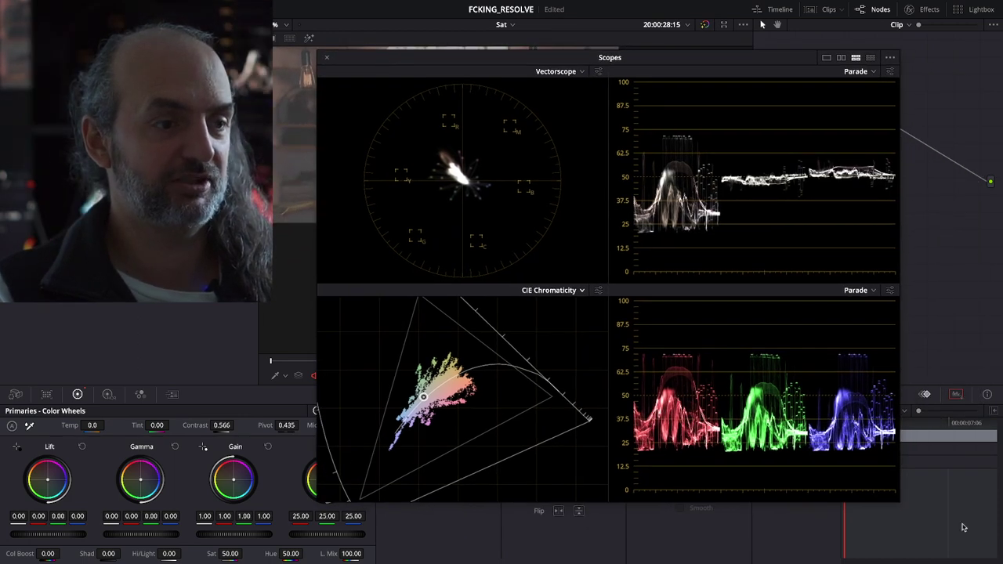
drag(896, 500, 822, 447)
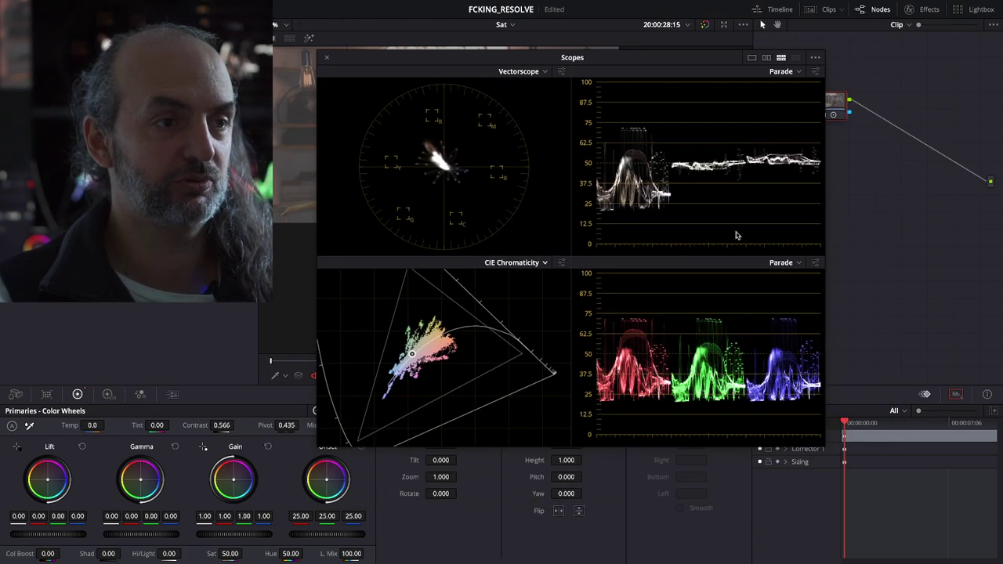
drag(696, 59, 863, 167)
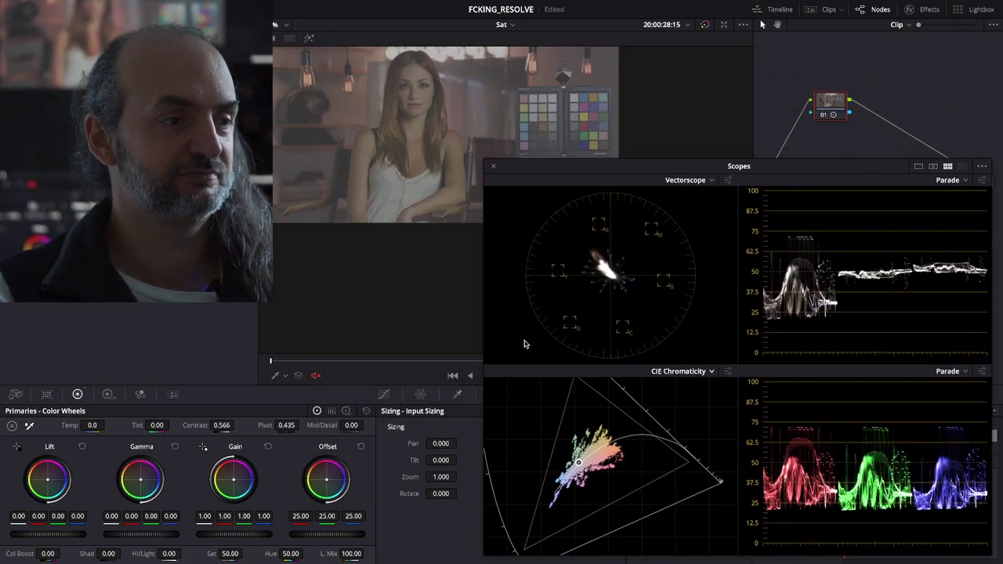
Step: Nudge the master Gain up and down, then reset it to 1.00
drag(206, 524, 198, 515)
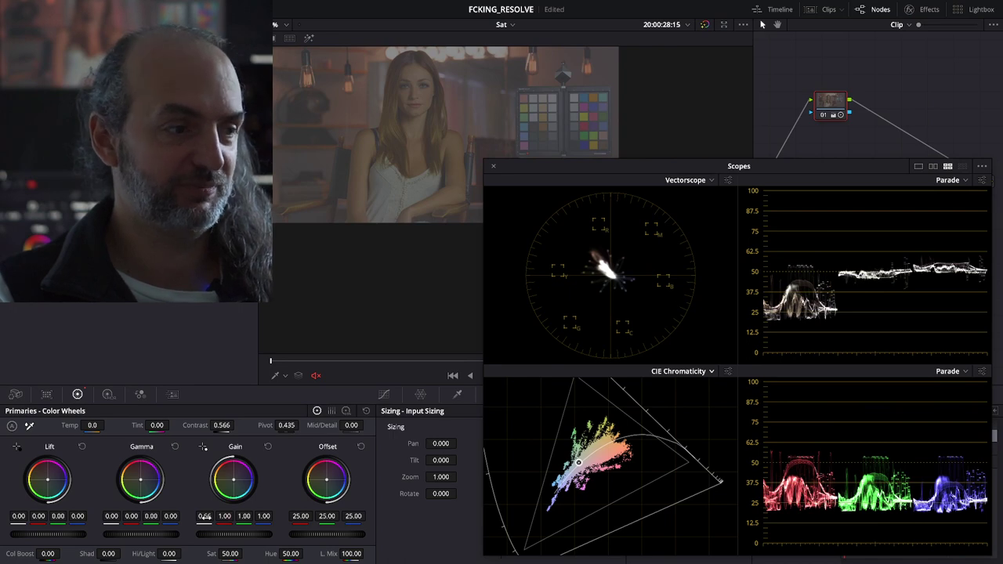
mouse_move(204, 516)
mouse_down()
mouse_move(223, 515)
mouse_move(194, 515)
mouse_up()
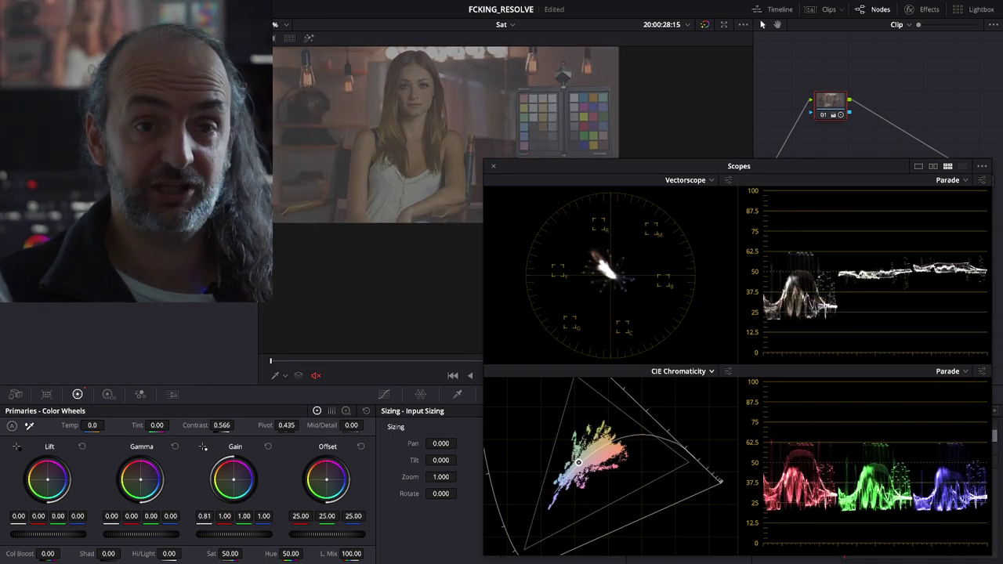
drag(204, 515, 196, 516)
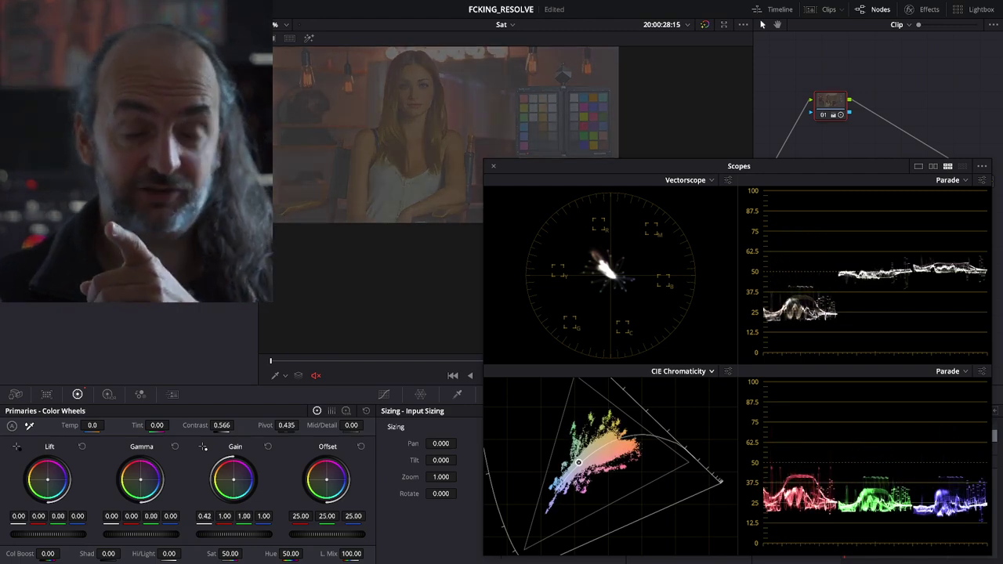
mouse_move(204, 515)
mouse_down()
mouse_move(219, 515)
mouse_move(195, 516)
mouse_up()
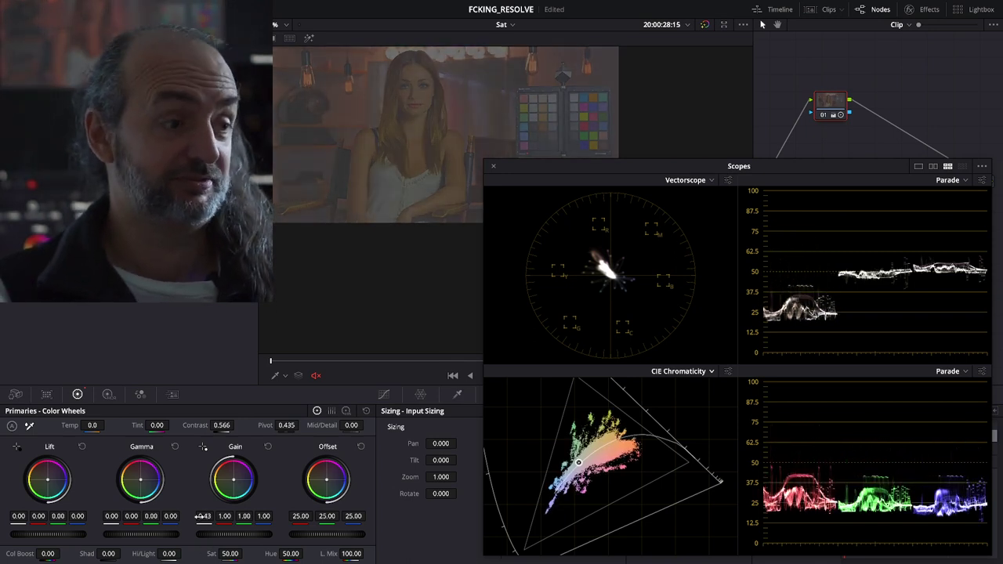
double_click(211, 533)
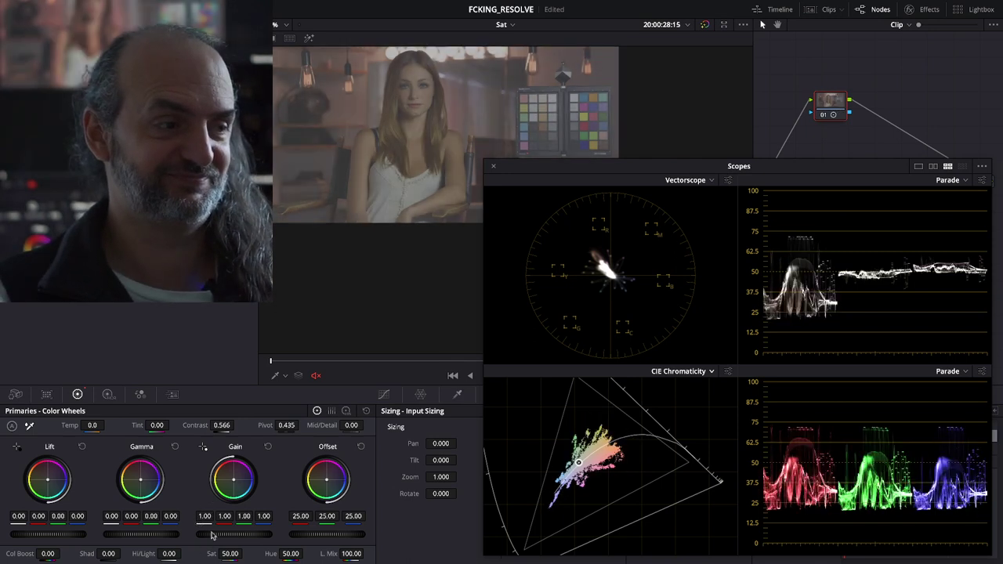
Step: Sweep saturation between 25.40 and 69.00, reset it to 50.00, then raise Gain
drag(230, 553, 244, 553)
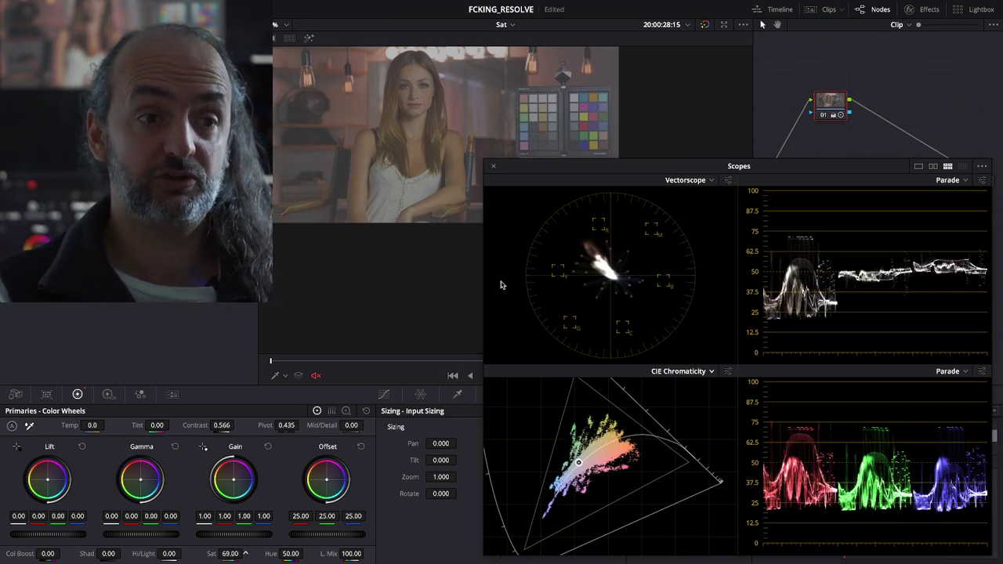
drag(429, 284, 493, 290)
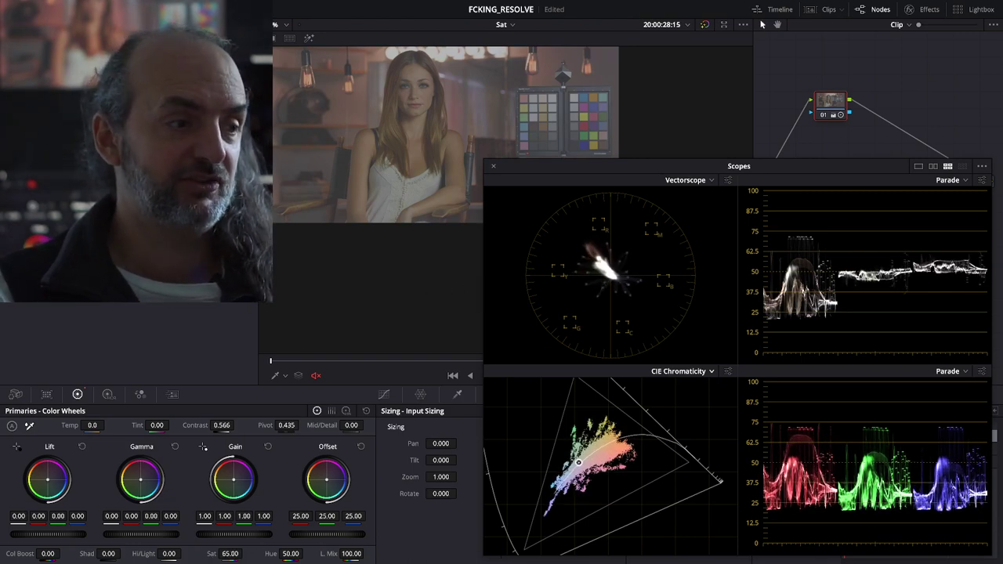
double_click(238, 552)
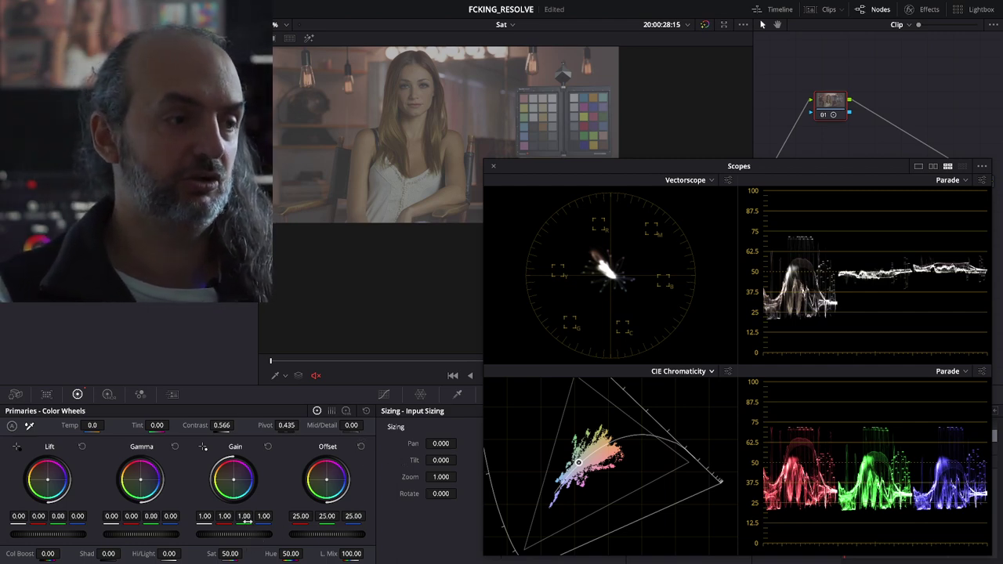
drag(206, 517, 204, 517)
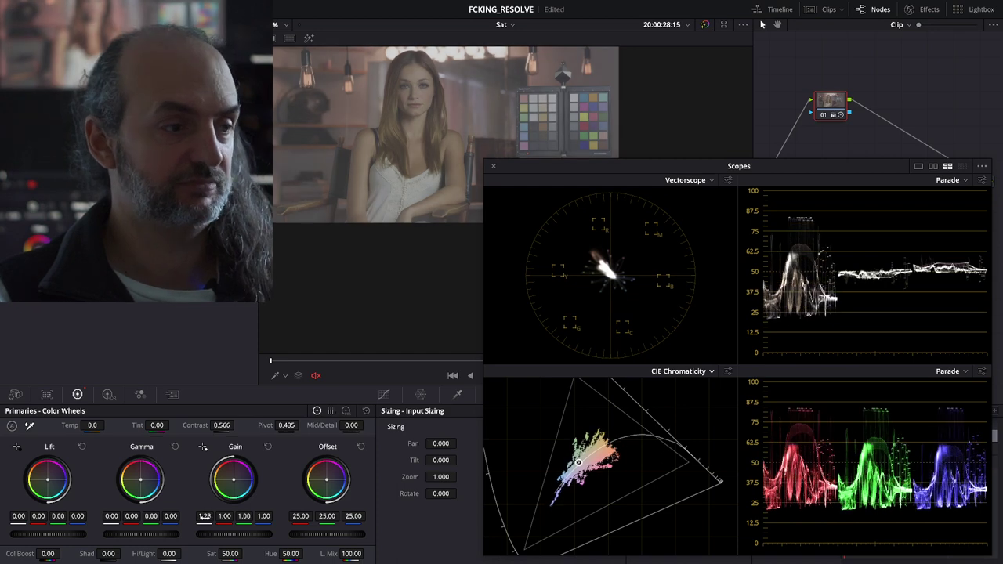
Step: Undo the gain change back to 1.00, reopen the floating scopes, and narrow the viewer
key(ctrl+z)
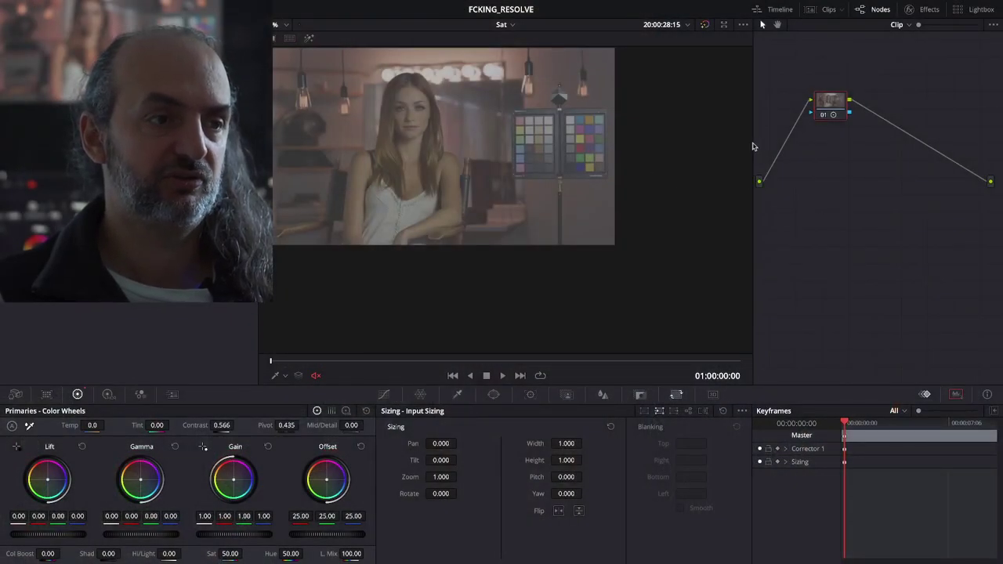
key(ctrl+shift+w)
drag(752, 138, 633, 139)
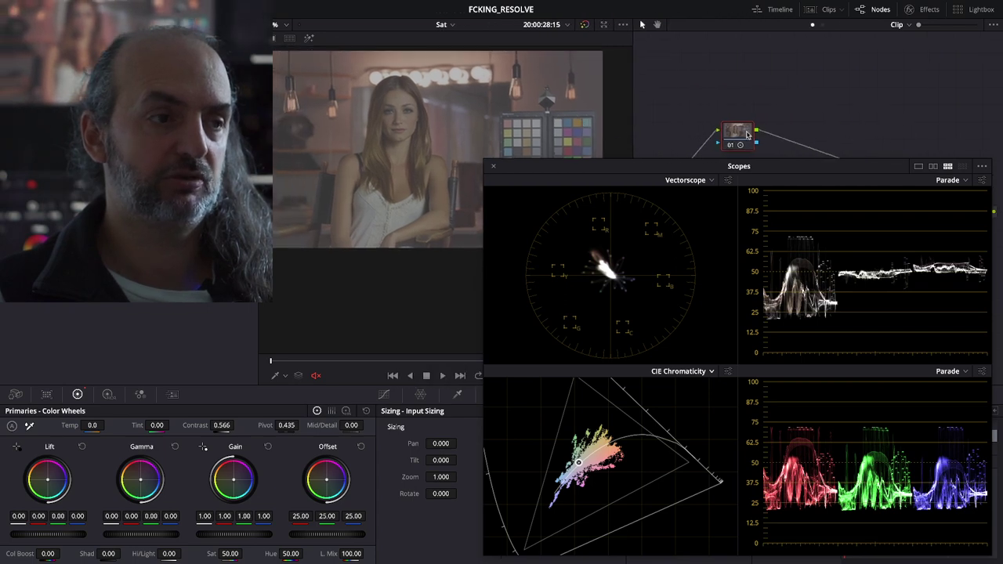
Step: Move node 01, reset its grade, and bring up its Color Space choices to pick HSL
drag(746, 135, 710, 70)
right_click(710, 69)
click(728, 63)
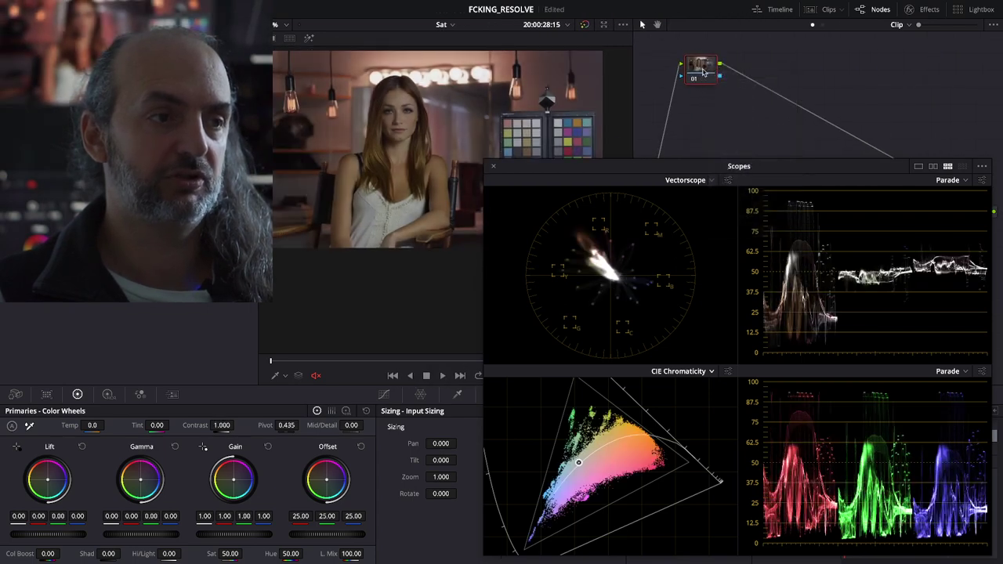
right_click(703, 71)
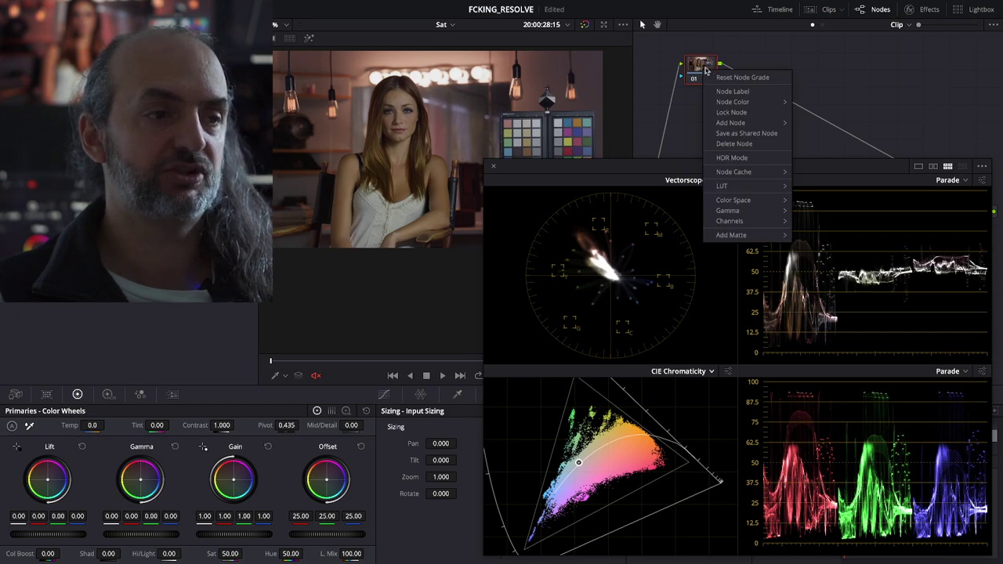
mouse_move(760, 203)
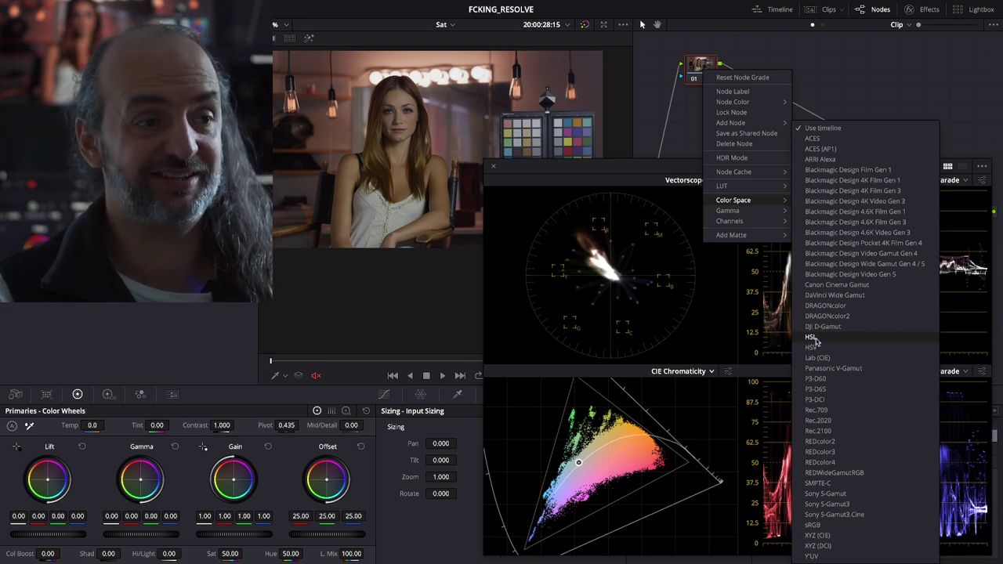
Step: Switch node 01 to the HSL colour space
click(810, 339)
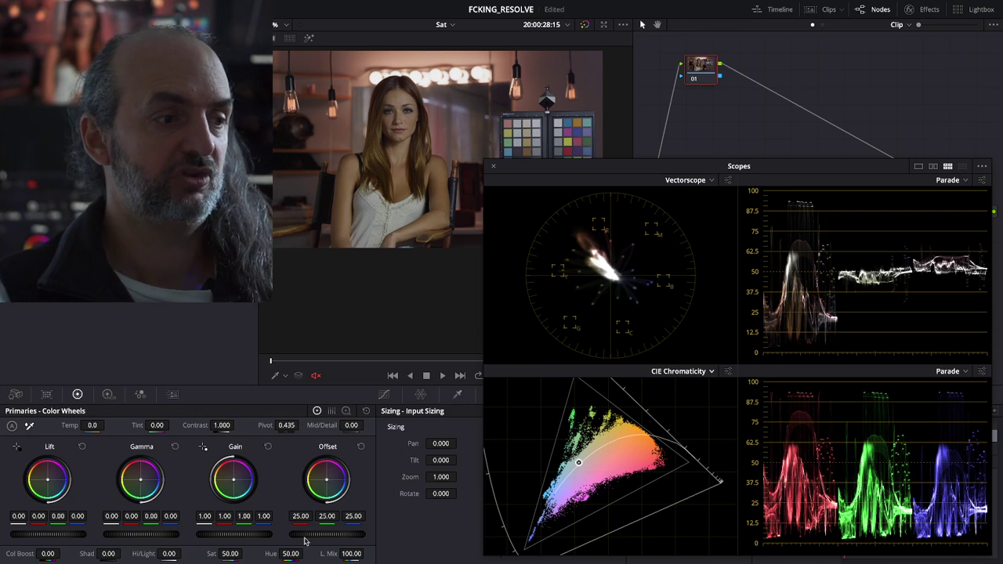
right_click(704, 70)
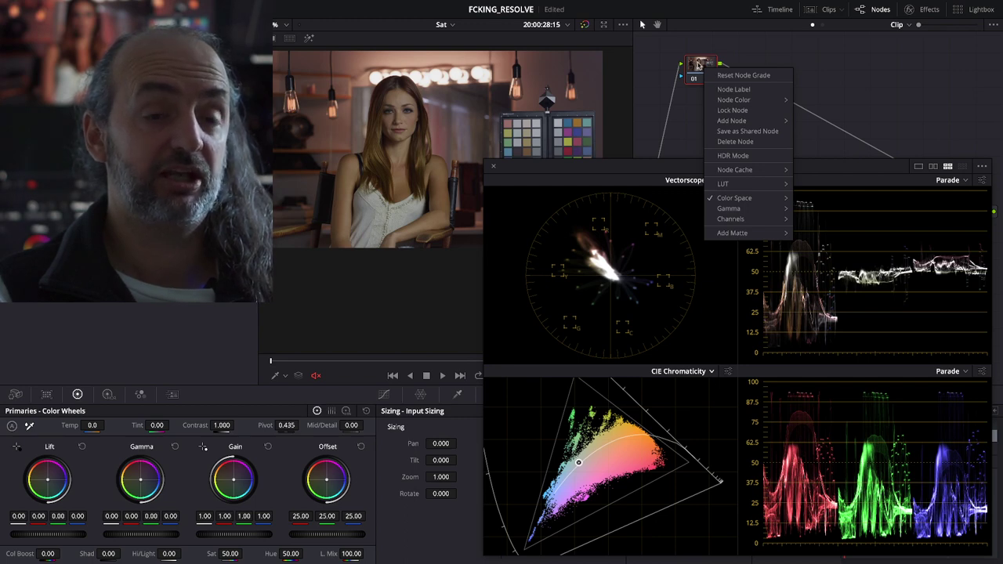
click(501, 335)
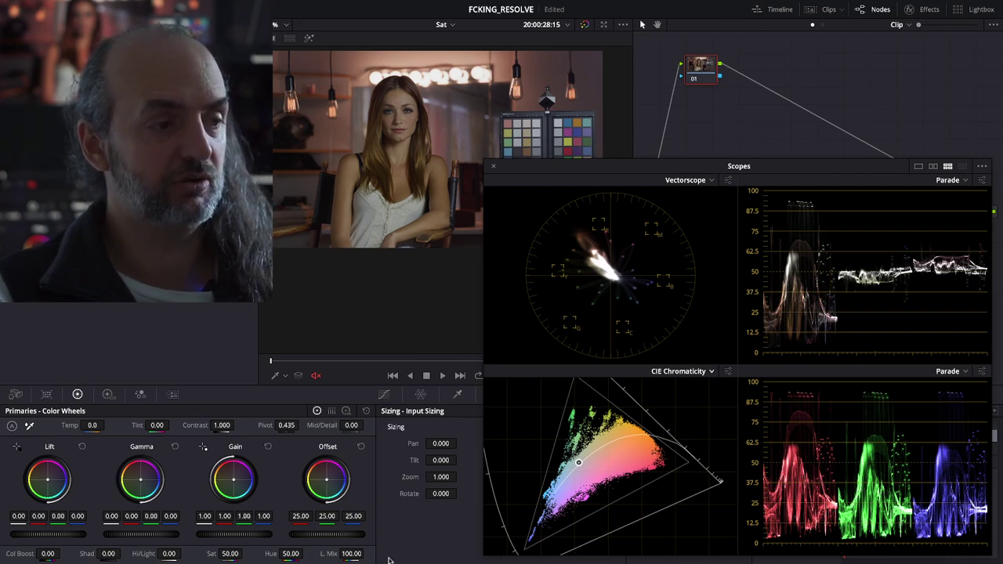
Step: Set luminance mix to 0.00 and lower the third Gain channel to 0.61
text(0)
key(Return)
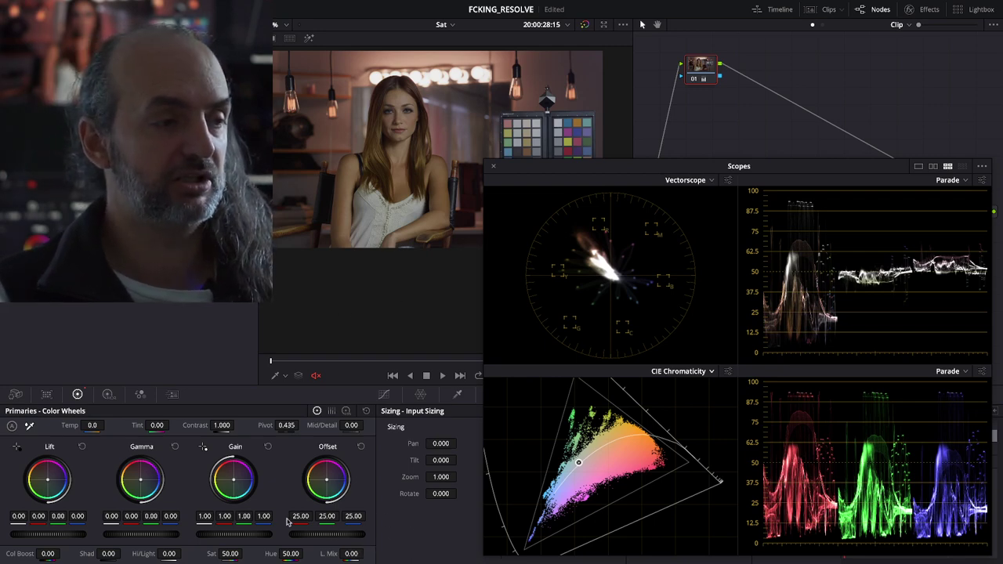
mouse_move(243, 515)
mouse_down()
mouse_move(203, 515)
mouse_move(244, 515)
mouse_up()
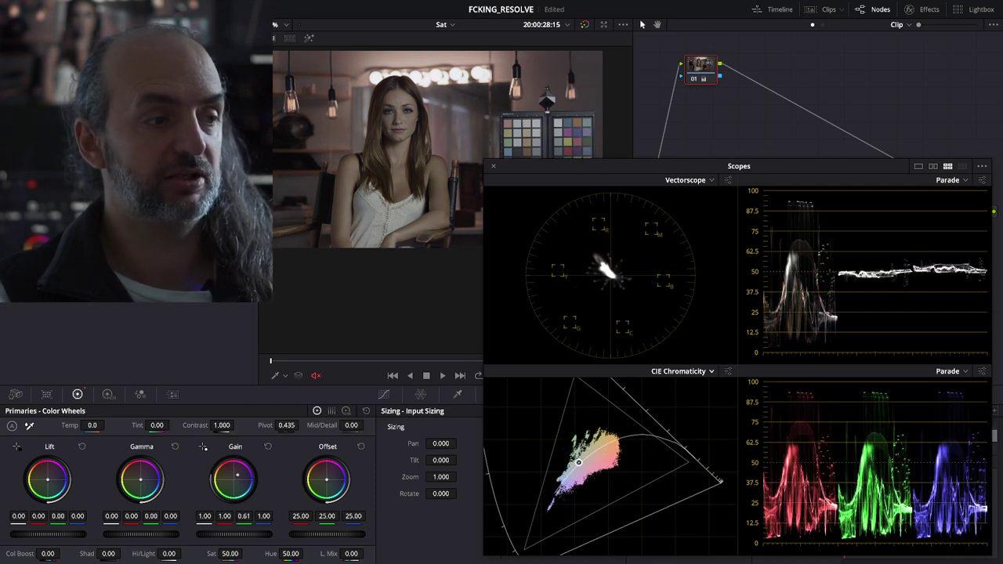
Step: Push the third Gain channel up, then near zero, and set node 01 to HSV
drag(244, 515, 266, 516)
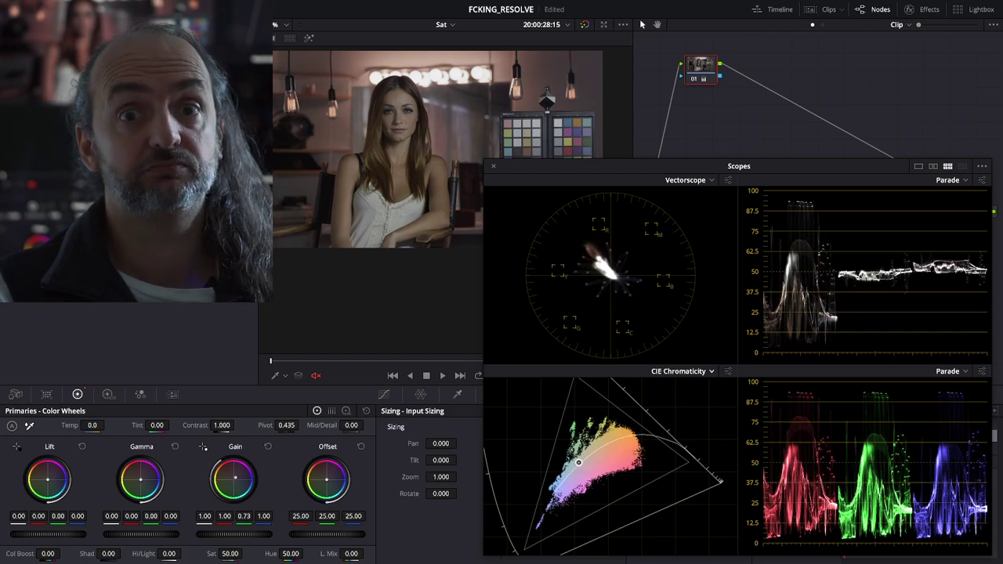
drag(243, 515, 204, 515)
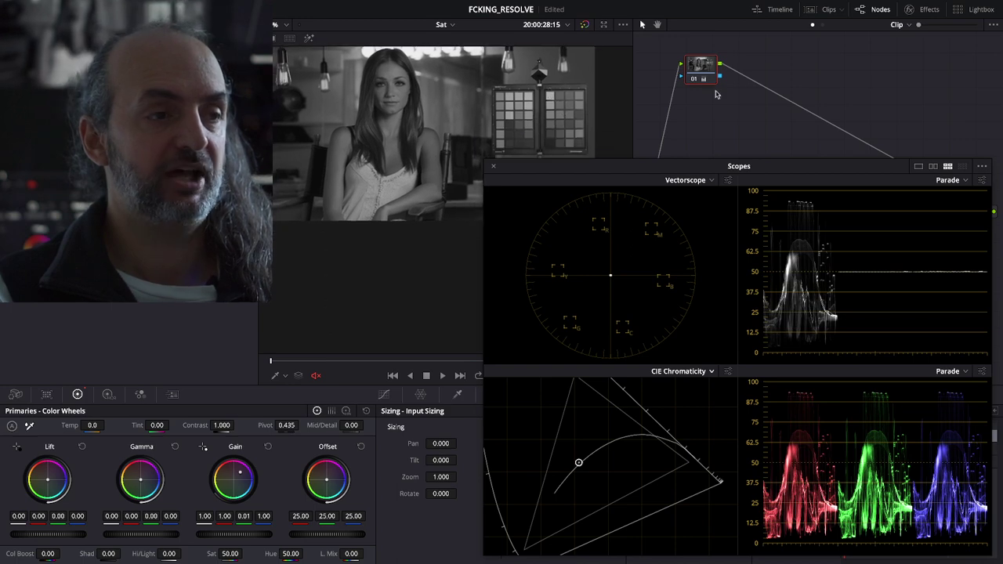
right_click(698, 76)
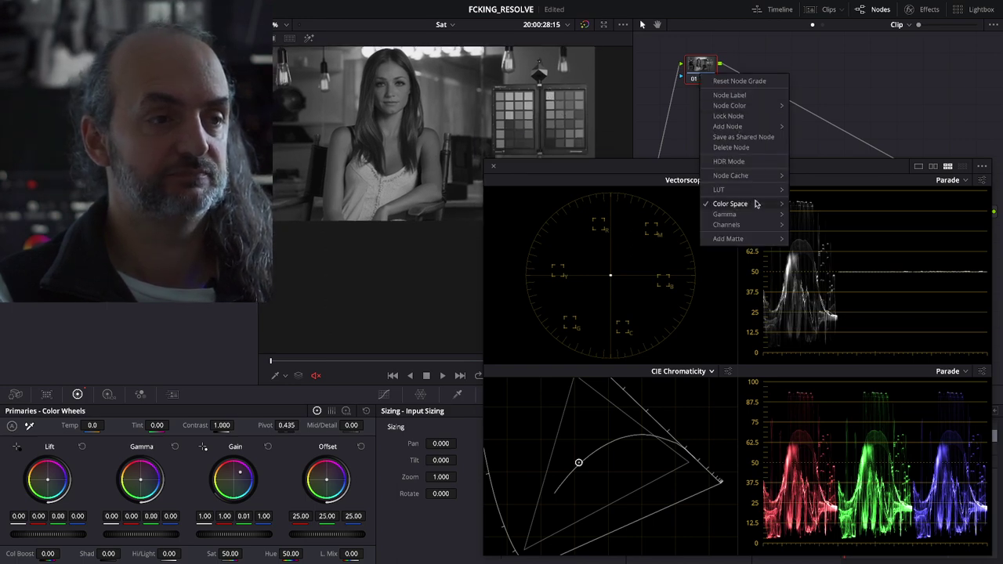
mouse_move(754, 203)
click(822, 347)
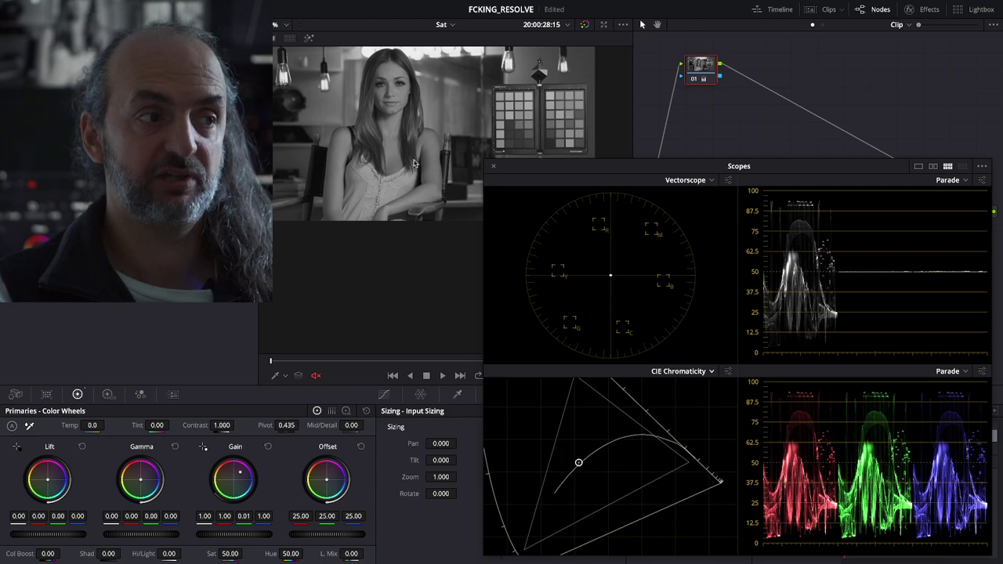
Step: Switch node 01 back to HSL and reopen its options menu
scroll(576, 114, up, 3)
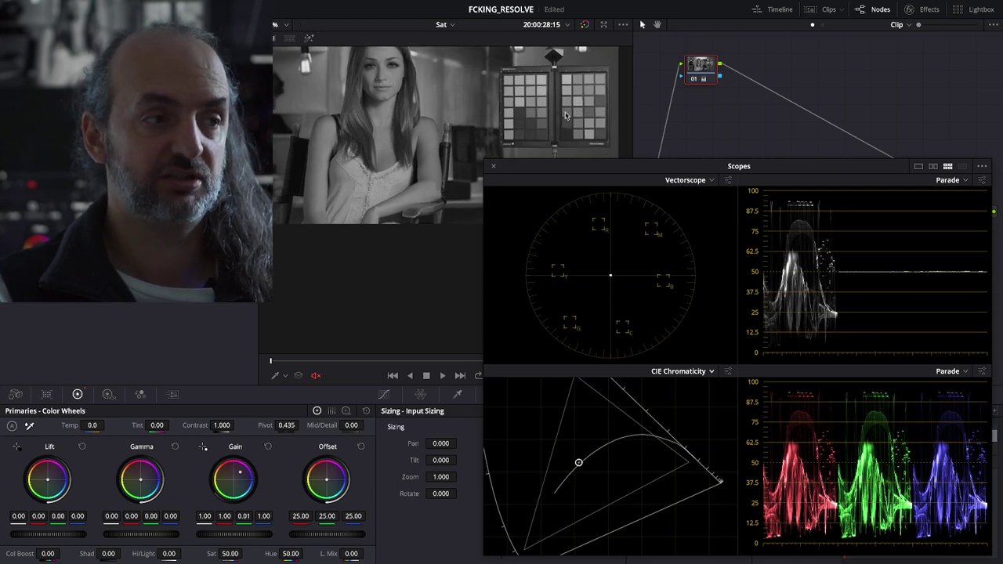
scroll(519, 130, up, 1)
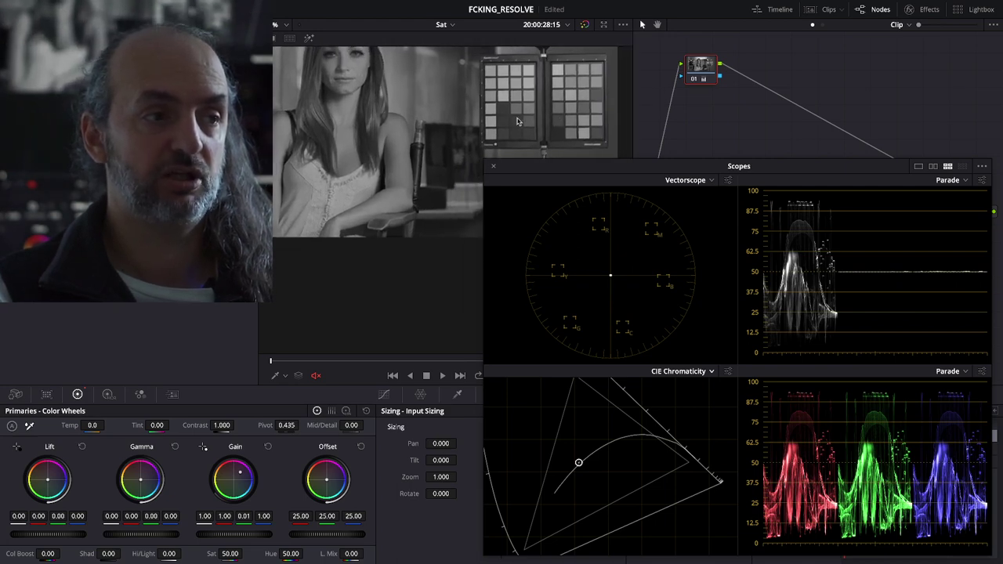
right_click(702, 74)
mouse_move(760, 202)
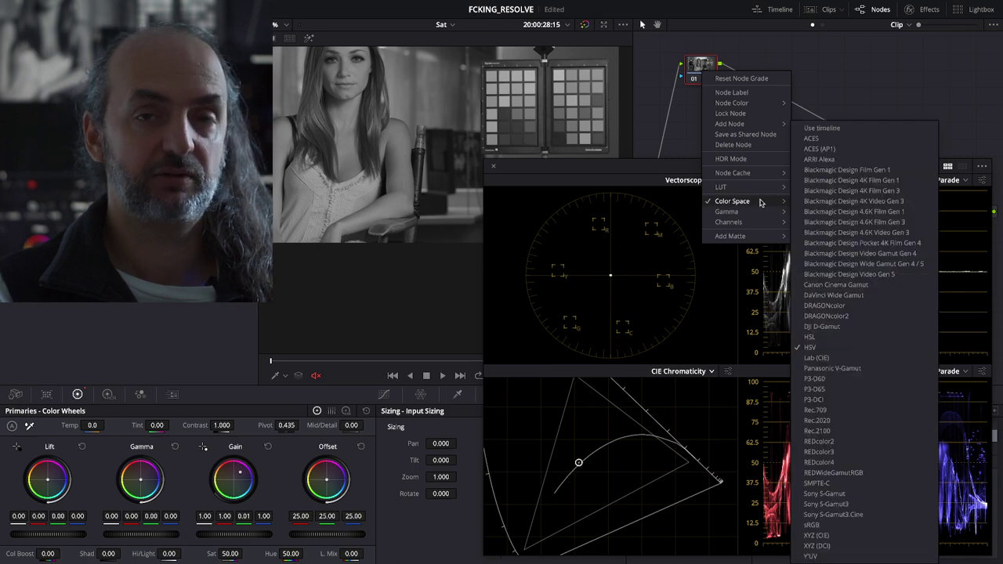
click(850, 337)
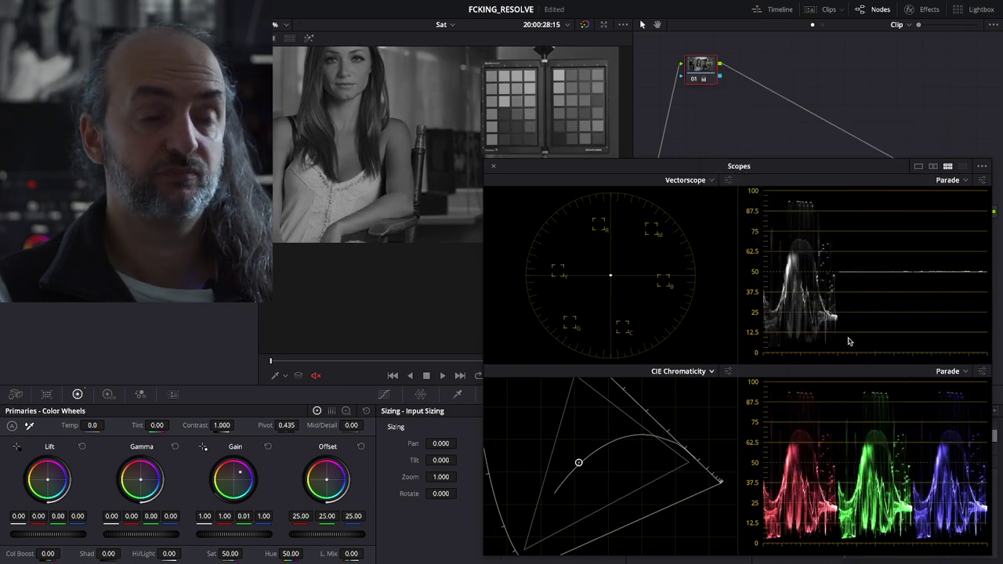
right_click(701, 73)
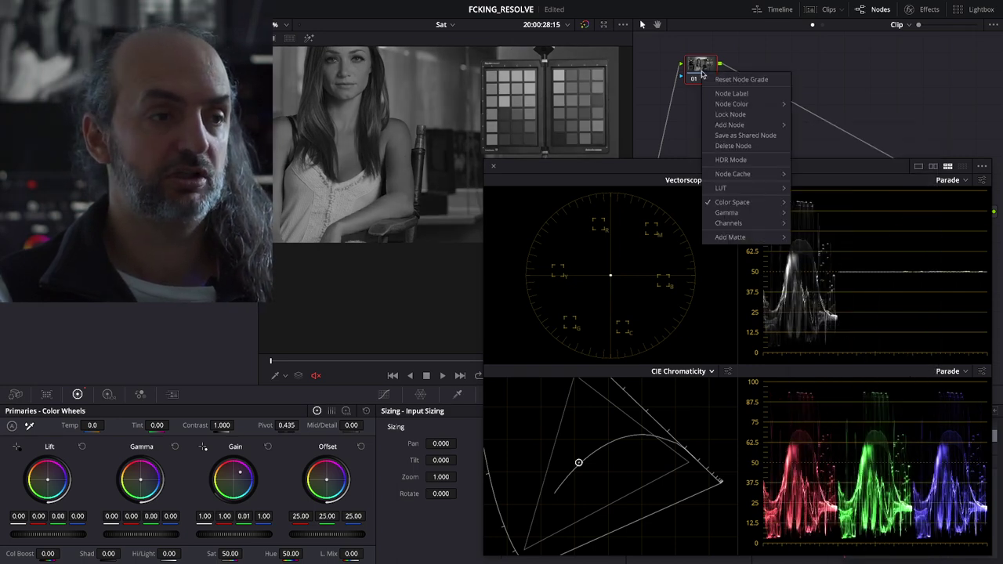
click(687, 69)
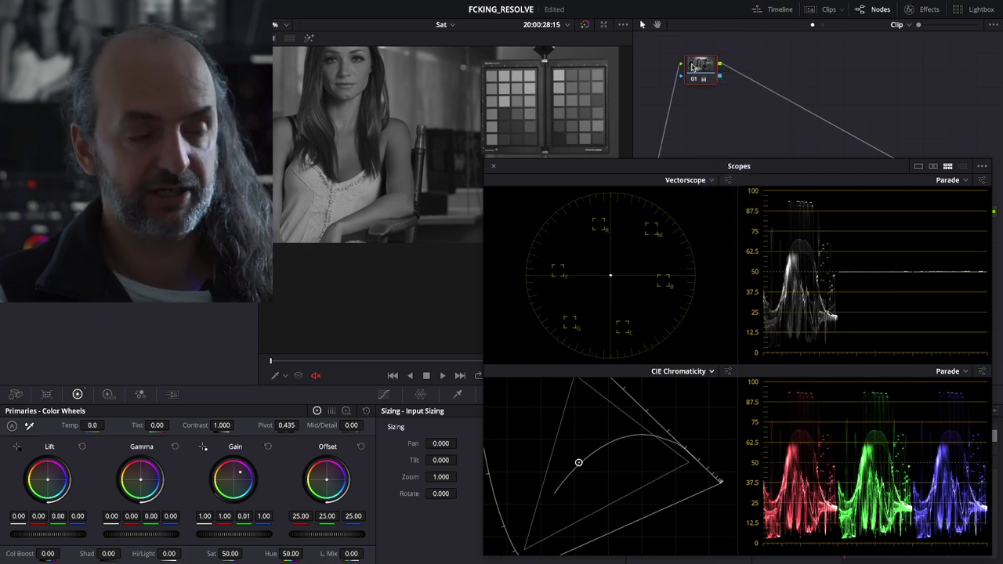
right_click(690, 69)
Step: Reset node 01's grade so the clip returns to full colour
click(730, 72)
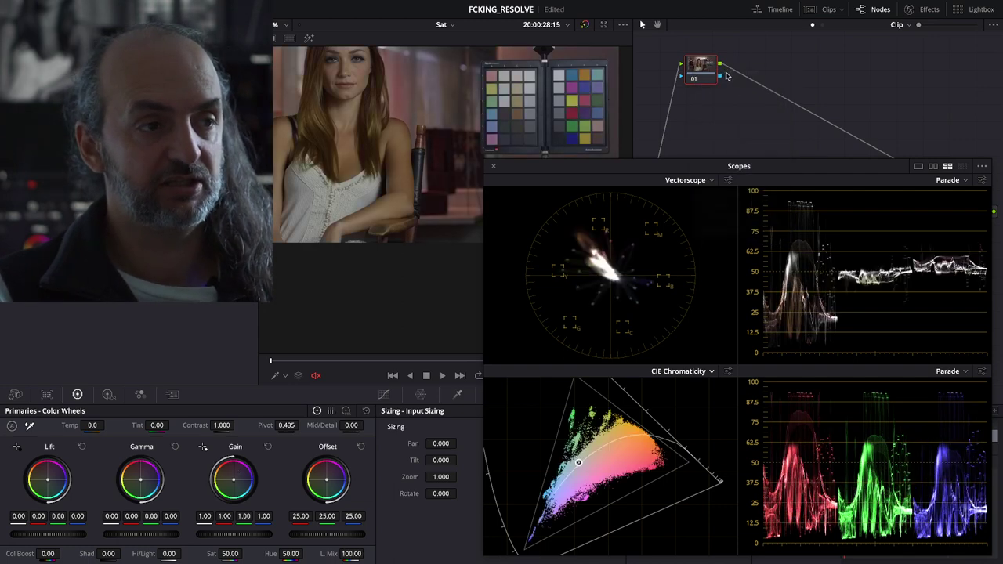
right_click(696, 70)
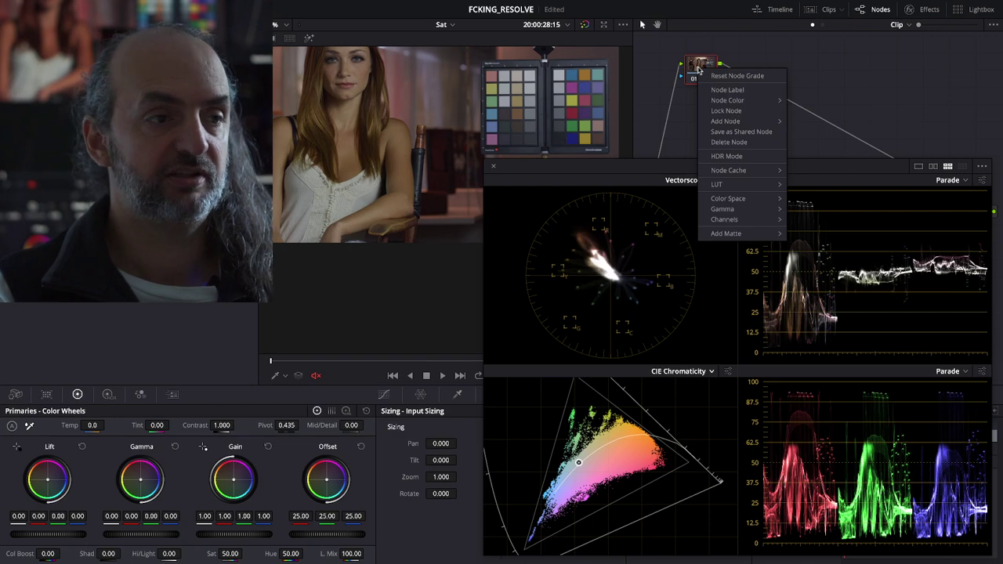
mouse_move(757, 202)
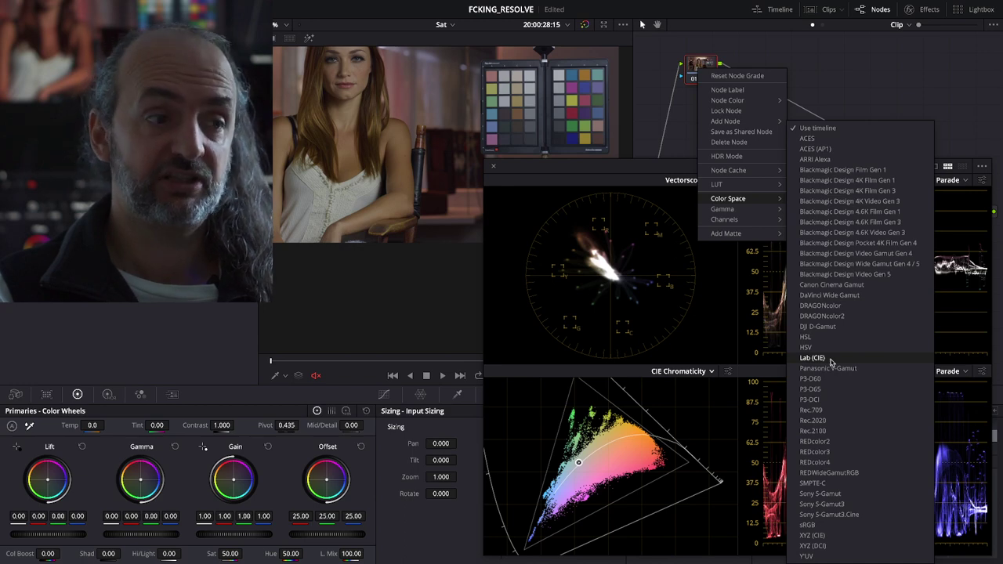
click(697, 372)
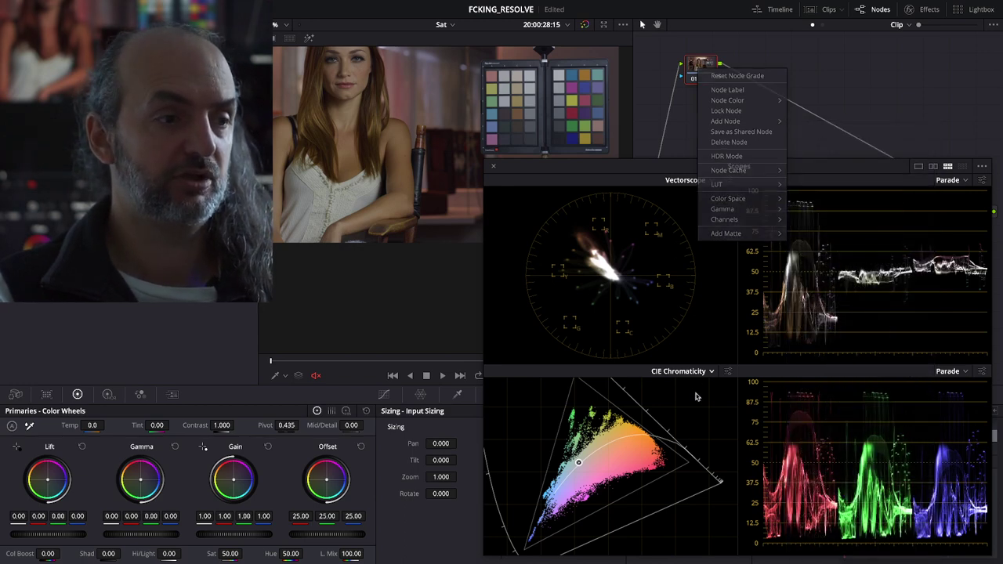
Step: Show the chromaticity scope as the CIE 1976 uv diagram
click(699, 373)
click(728, 372)
click(729, 372)
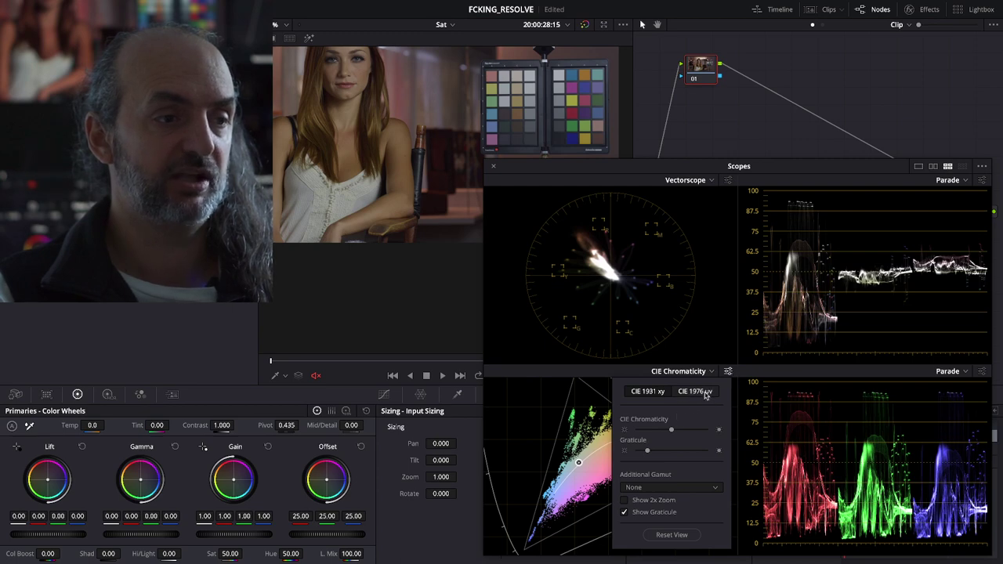
click(705, 395)
Step: Review the uv plot, then set the chromaticity scope back to CIE 1931 xy
click(581, 437)
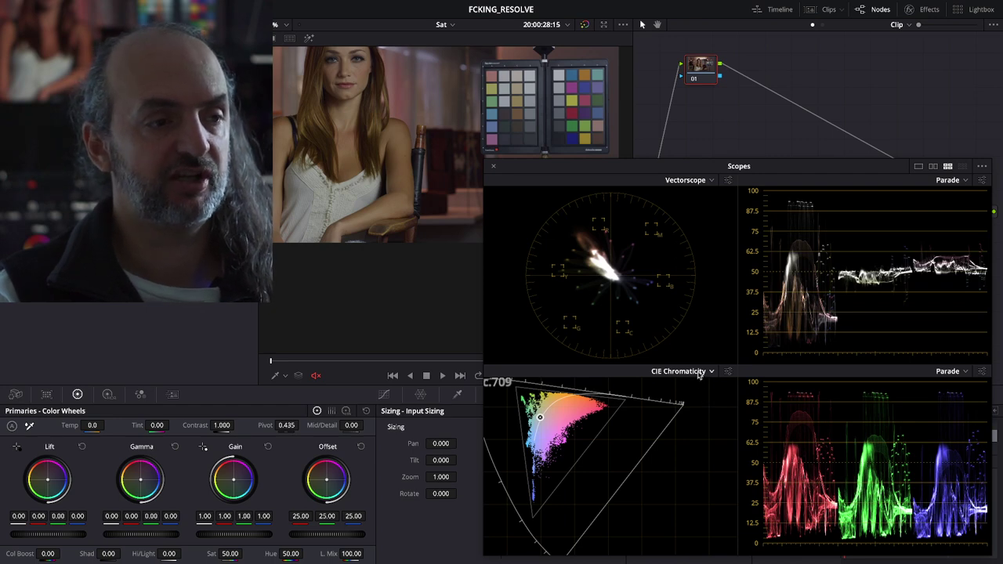
click(708, 372)
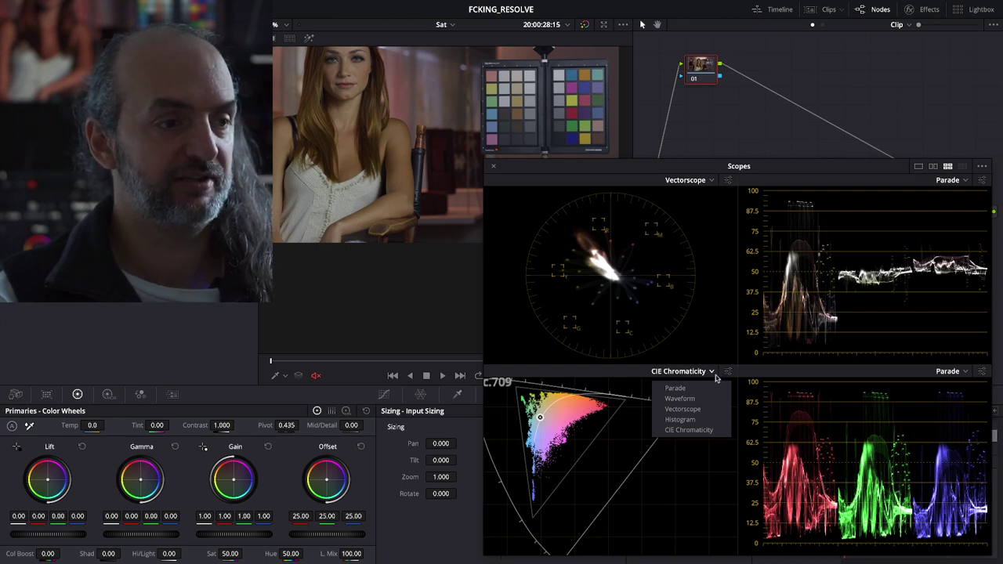
click(729, 373)
click(729, 373)
click(668, 392)
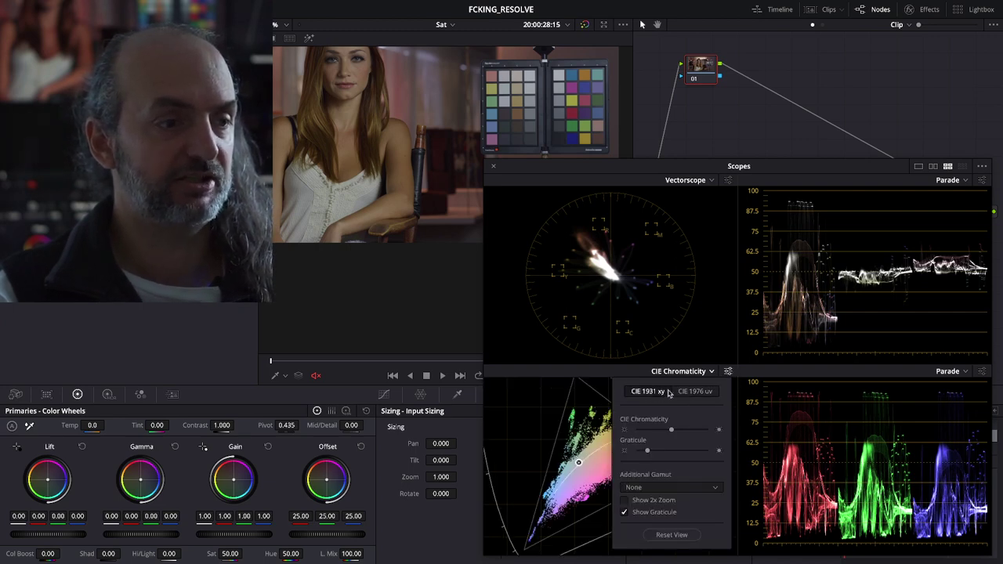
Step: Set node 01 to Lab (CIE), test a lower Gain, then reset the color wheels
right_click(707, 69)
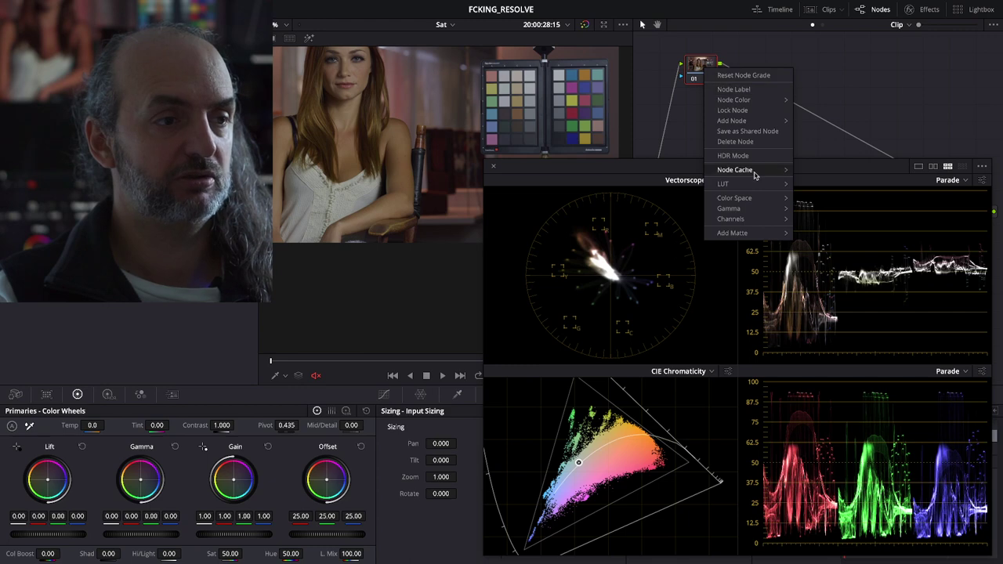
mouse_move(754, 203)
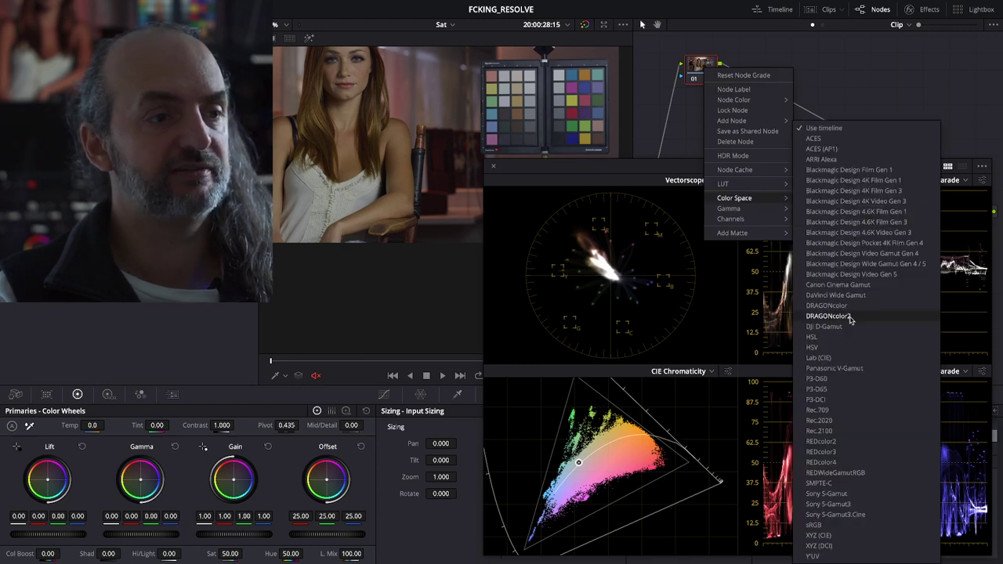
click(831, 358)
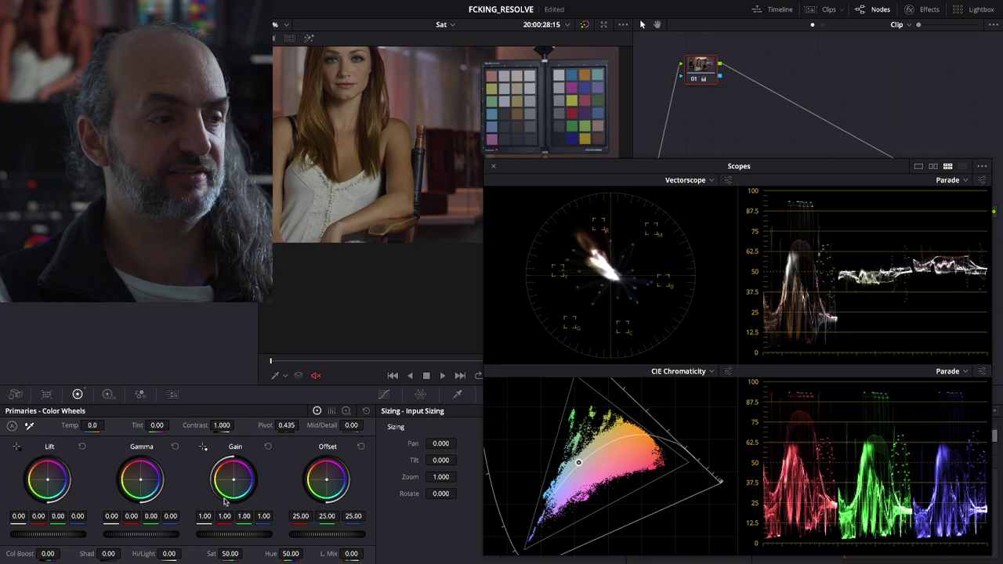
mouse_move(244, 515)
mouse_down()
mouse_move(235, 515)
mouse_move(274, 515)
mouse_move(235, 516)
mouse_up()
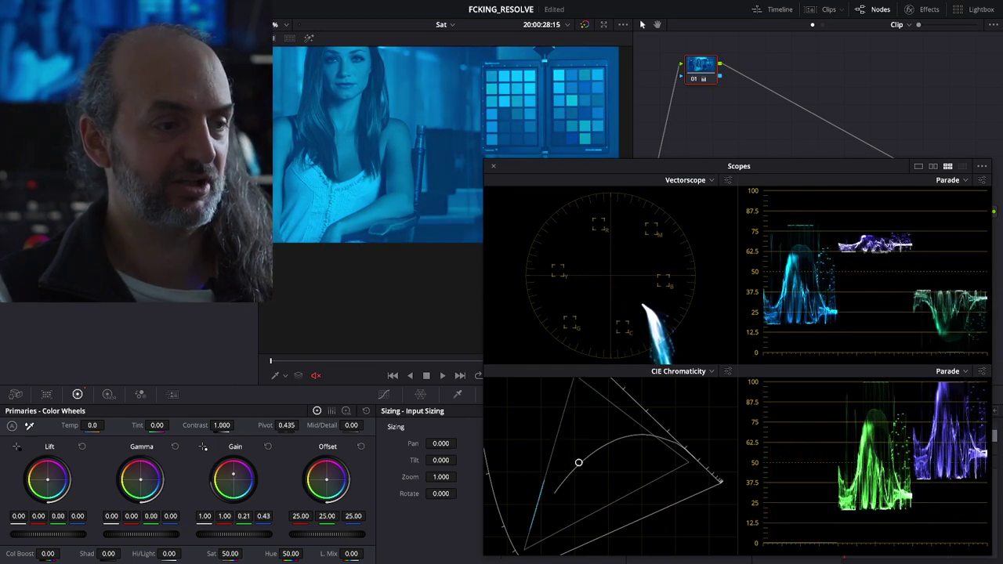
click(365, 411)
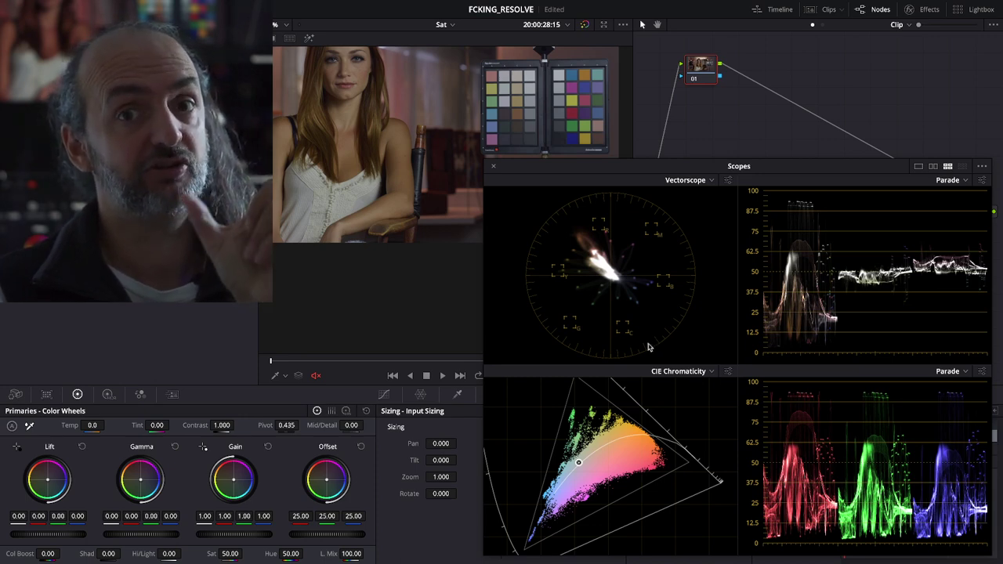
Step: Set the primary Pivot value to 0.500
right_click(713, 69)
mouse_move(751, 195)
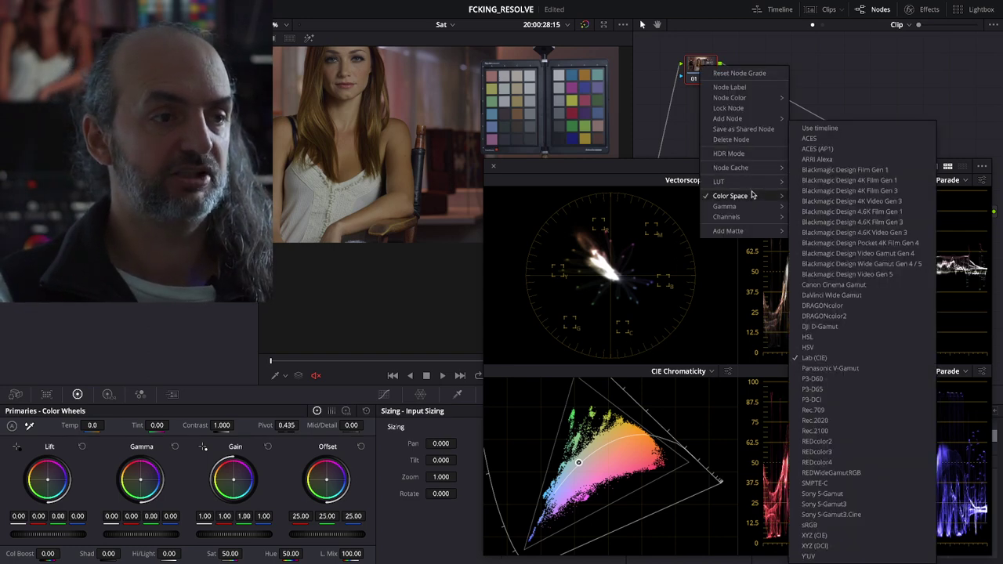
mouse_move(750, 218)
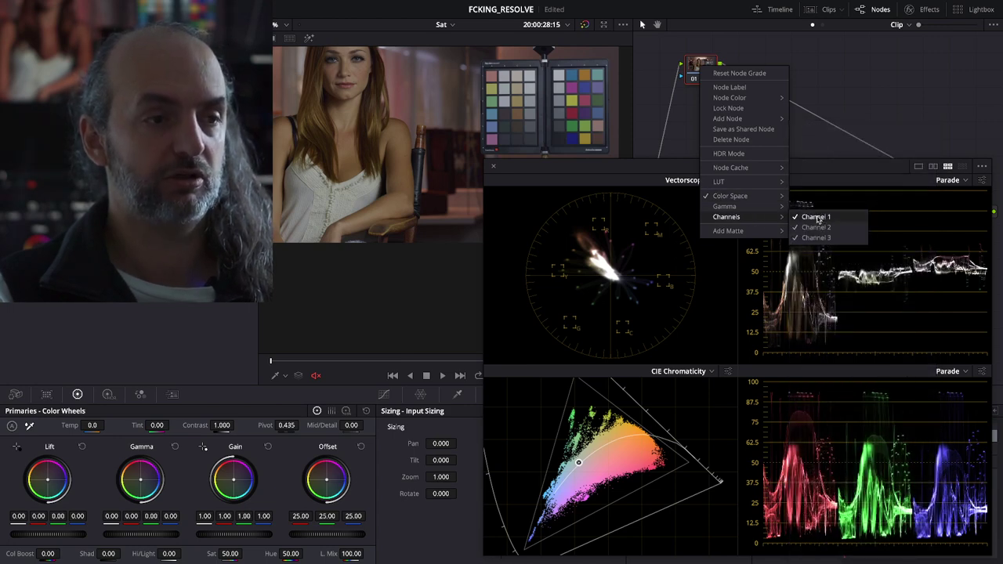
click(817, 219)
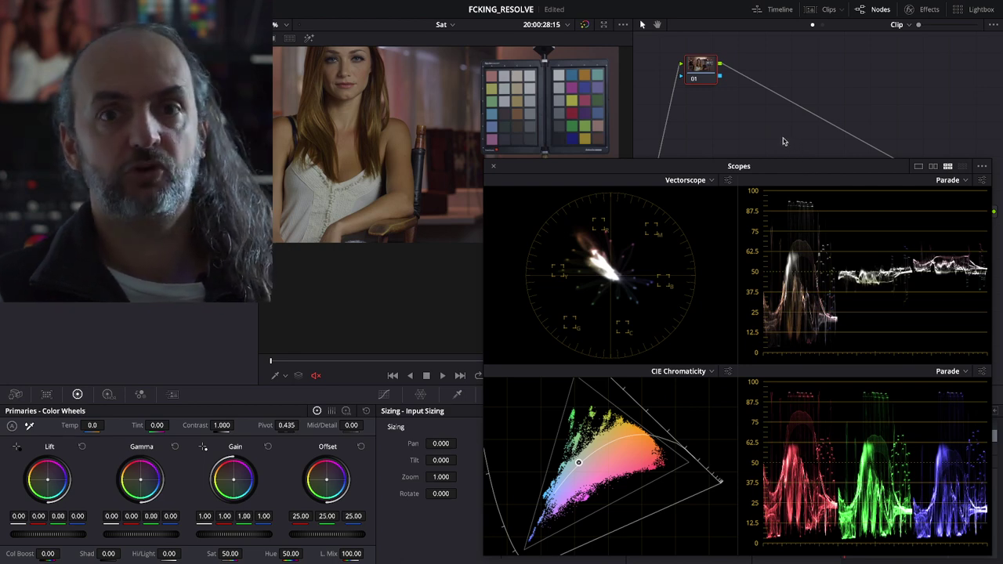
double_click(287, 425)
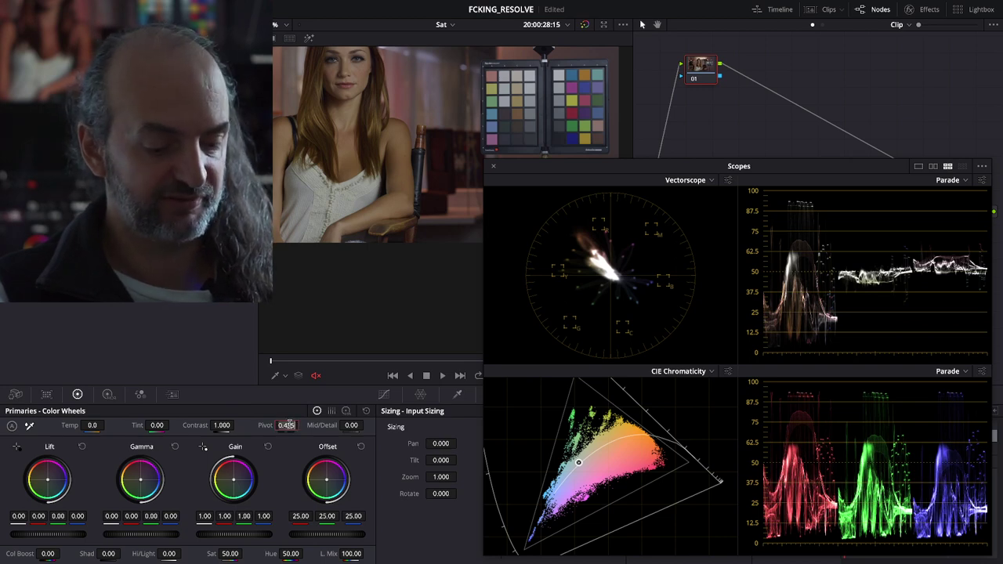
text(0.5)
key(Return)
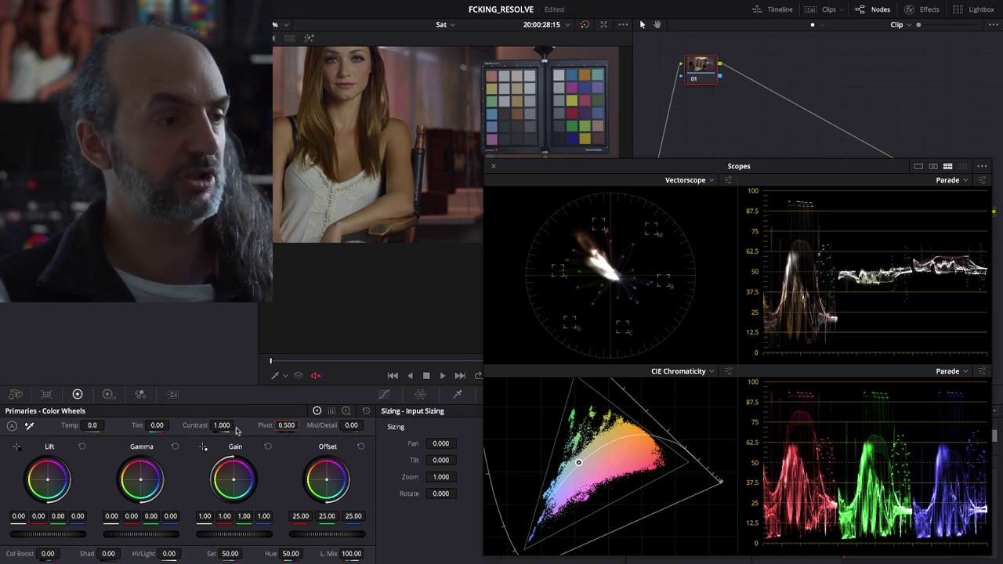
Step: Sweep Contrast down and up, then reset it to its default 1.000
drag(224, 425, 560, 285)
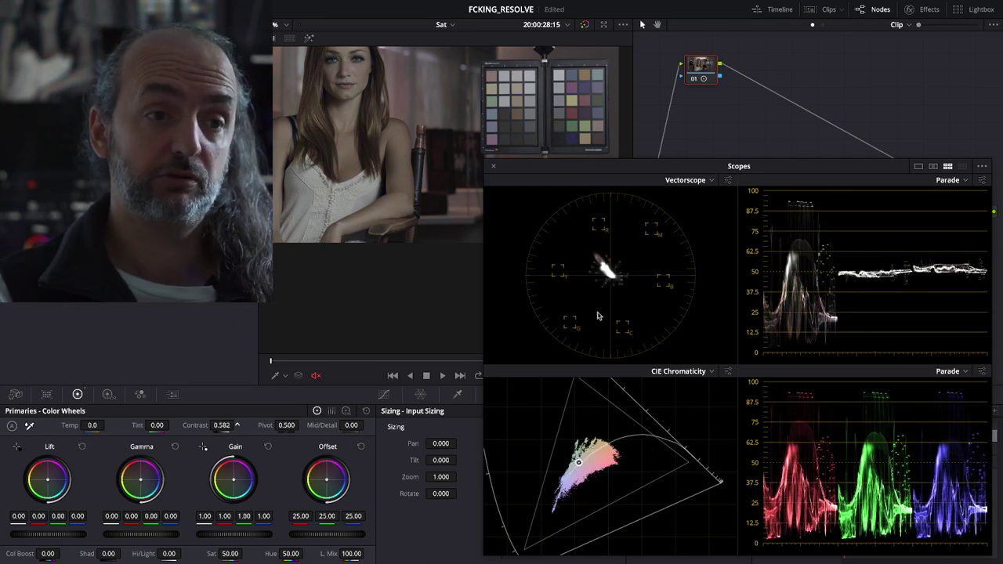
mouse_move(560, 286)
mouse_down()
mouse_move(722, 317)
mouse_move(235, 274)
mouse_up()
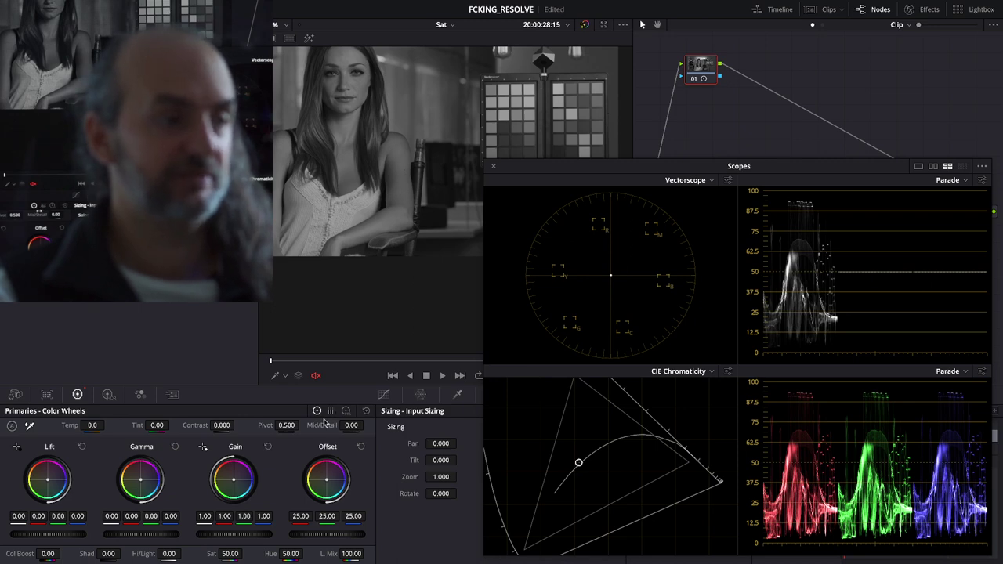
mouse_move(199, 424)
mouse_down()
mouse_move(237, 426)
mouse_move(444, 288)
mouse_up()
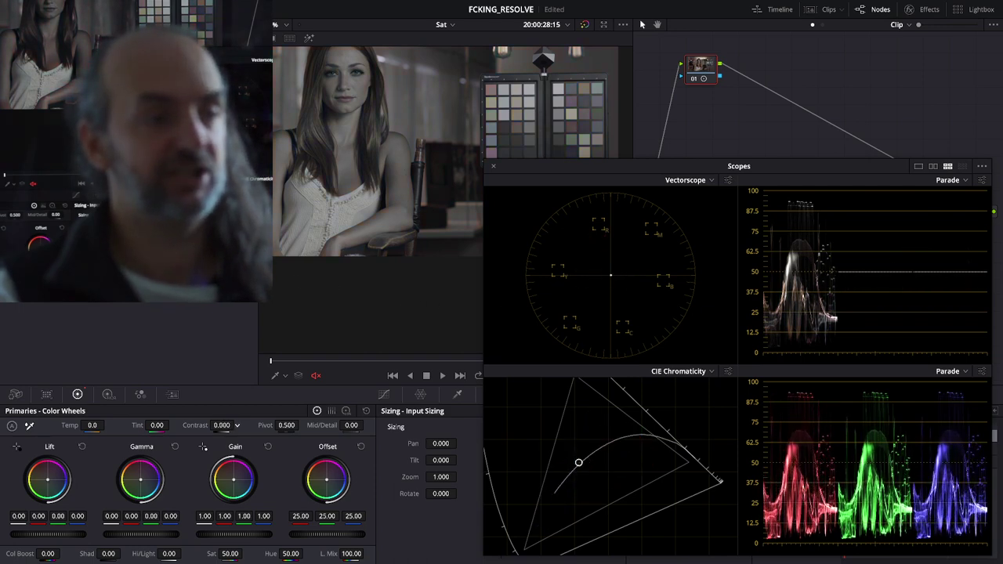
drag(444, 288, 331, 285)
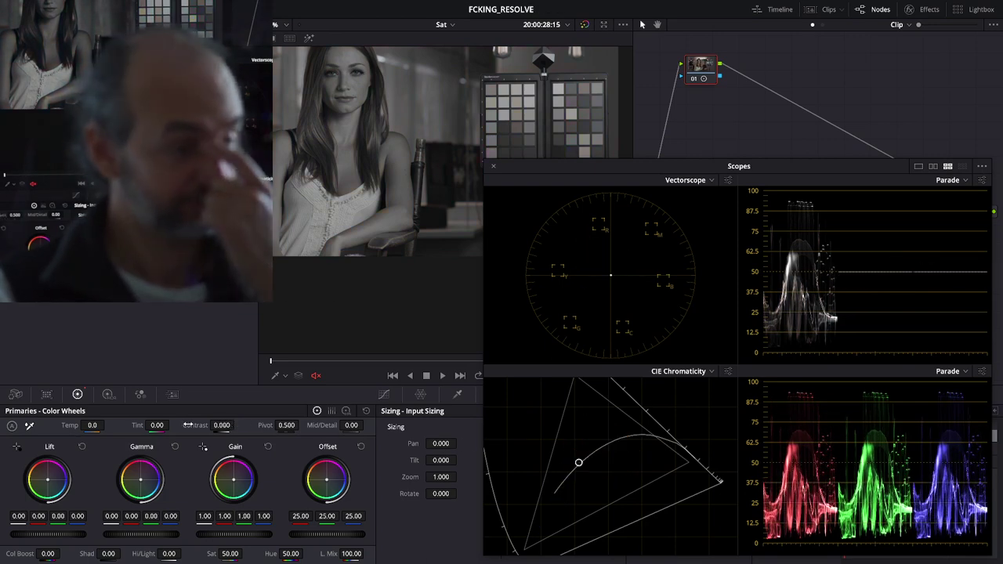
double_click(201, 425)
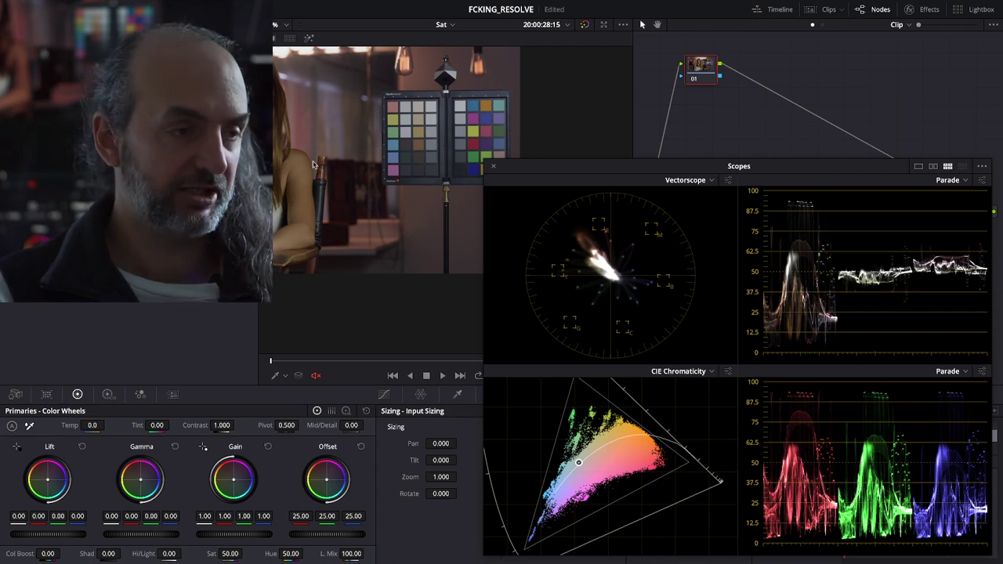
drag(337, 139, 546, 126)
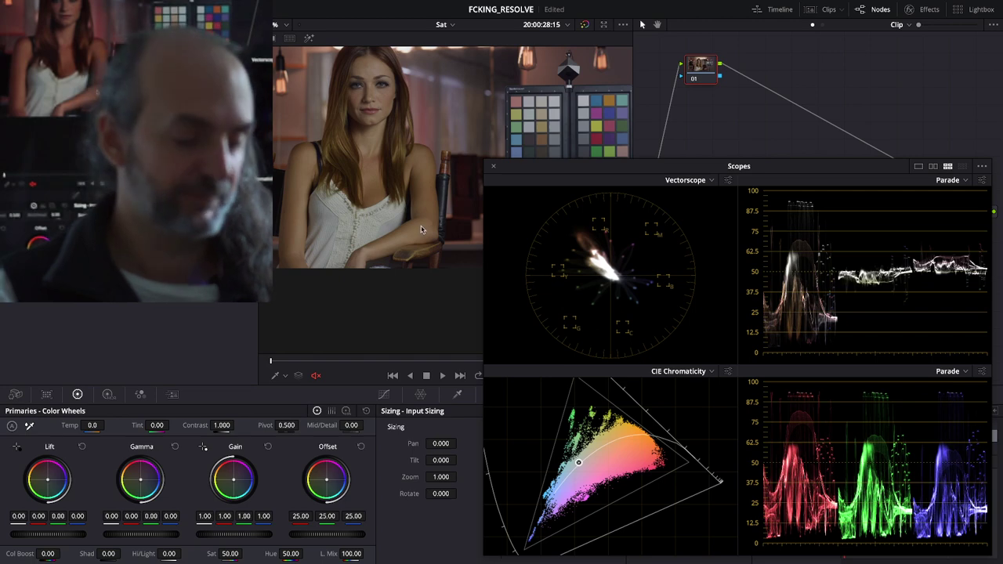
Step: On the Edit page, add an EBU Color Bar generator onto Video 2
key(shift+4)
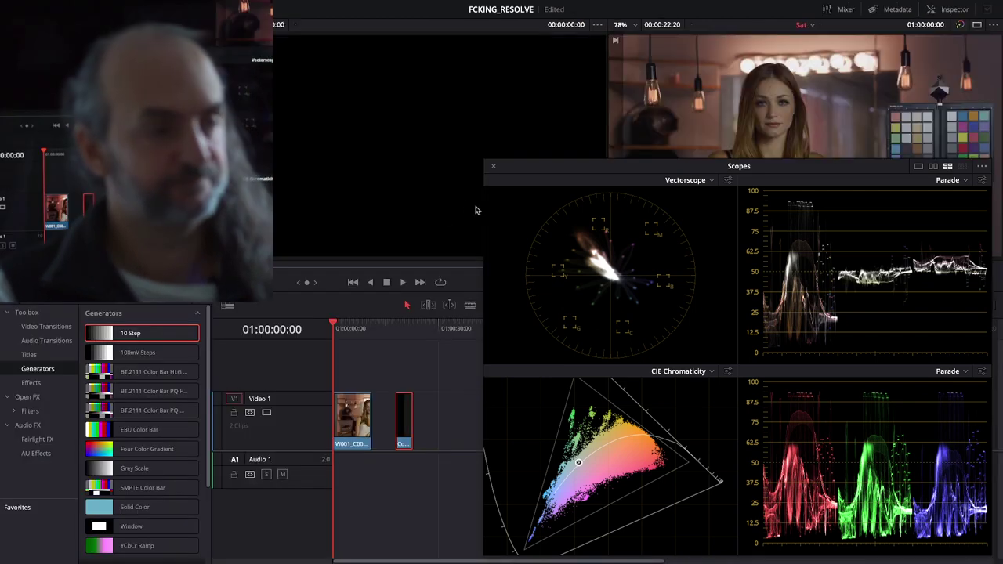
click(492, 167)
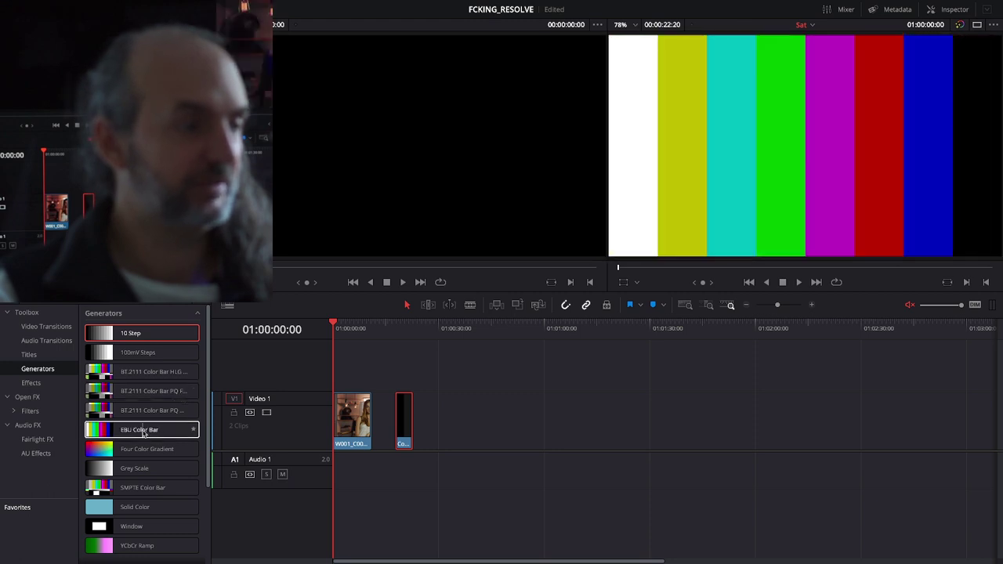
drag(139, 430, 398, 362)
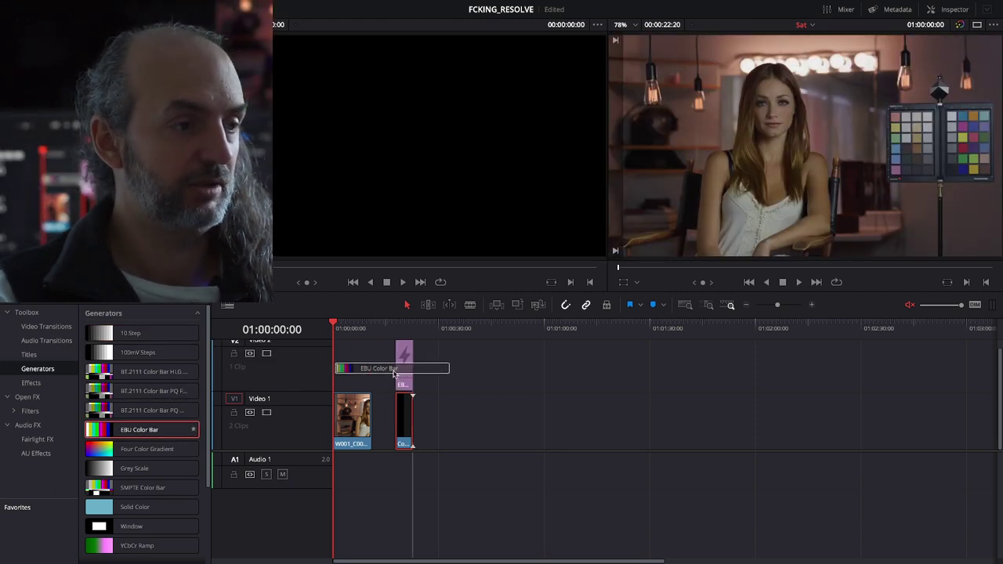
Step: Set the color bars' Level to 100% in the Inspector
click(404, 329)
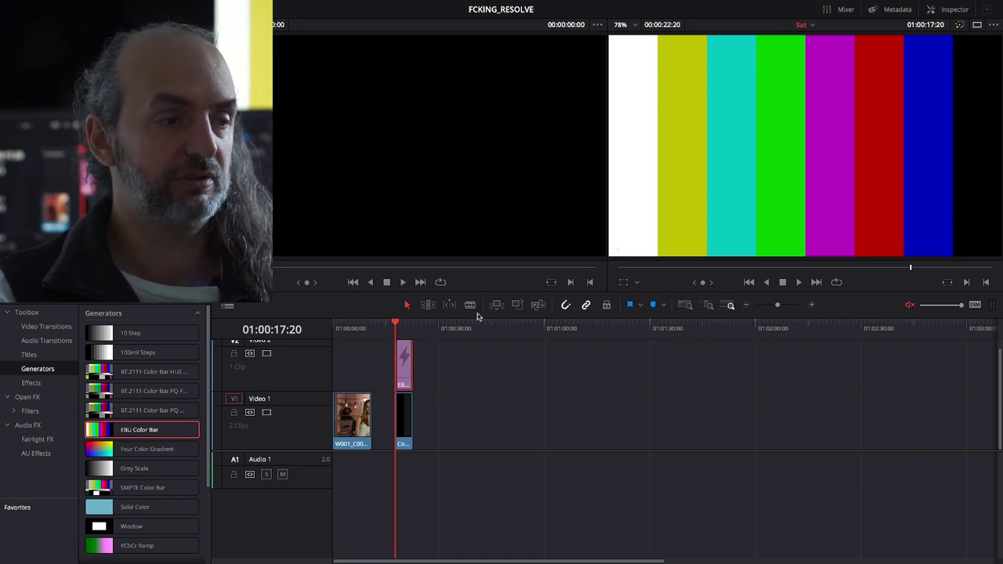
click(963, 9)
click(893, 106)
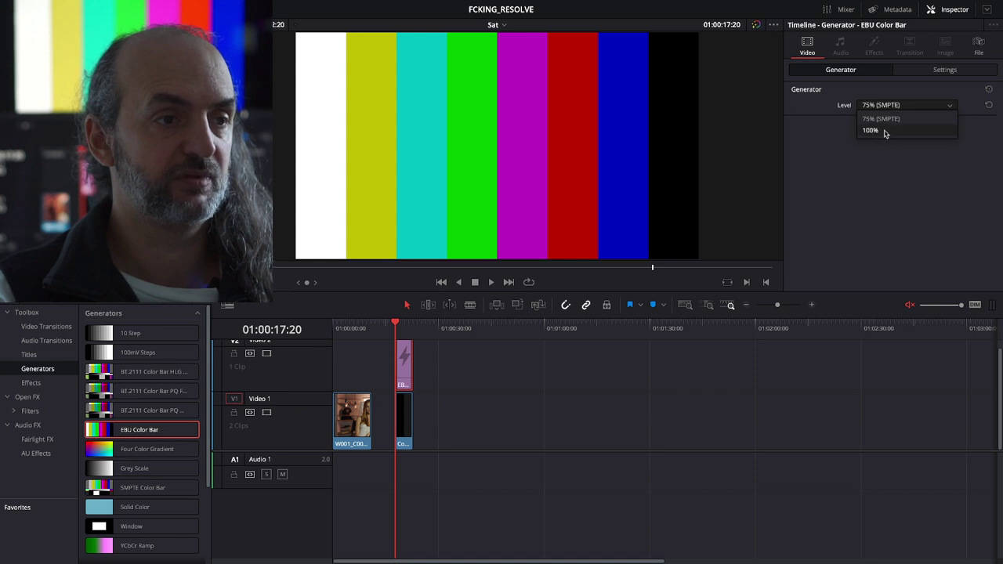
click(883, 130)
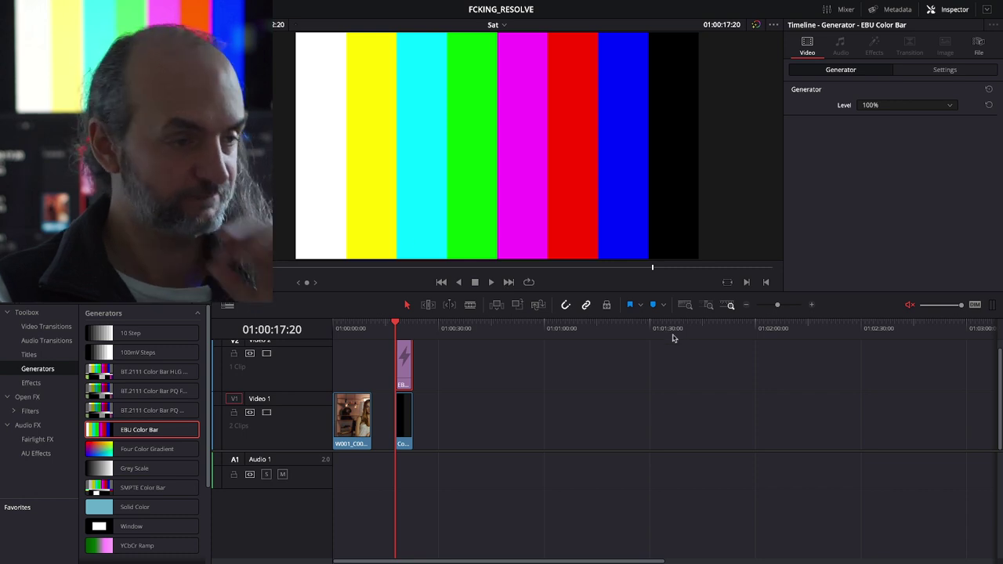
Step: Turn the color bars clip into Compound Clip 2
right_click(406, 363)
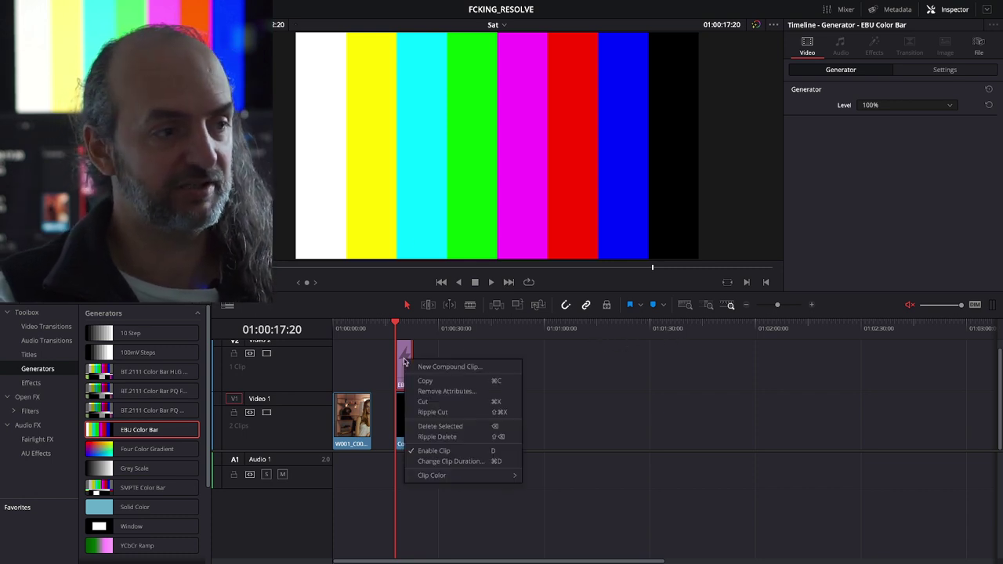
click(447, 367)
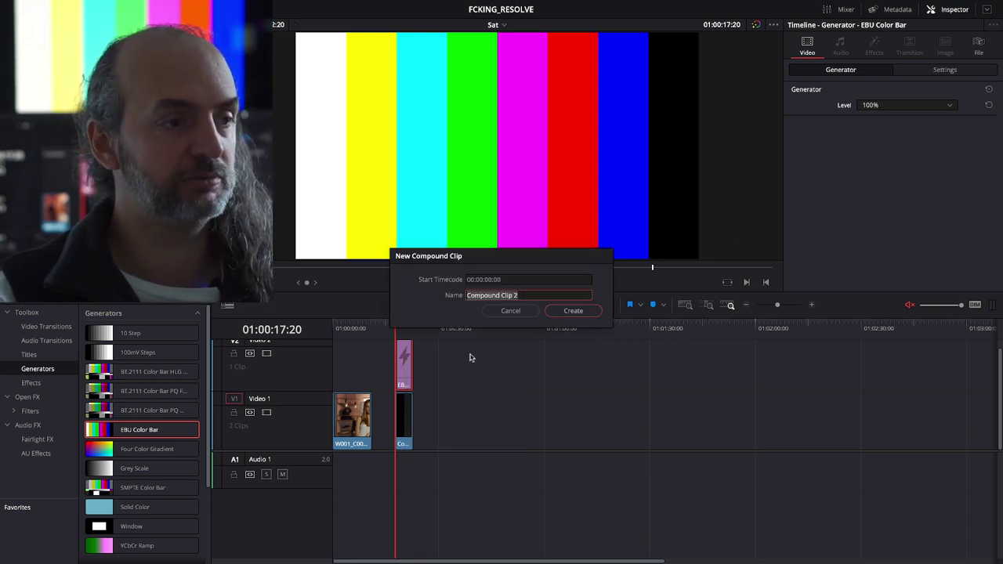
click(573, 311)
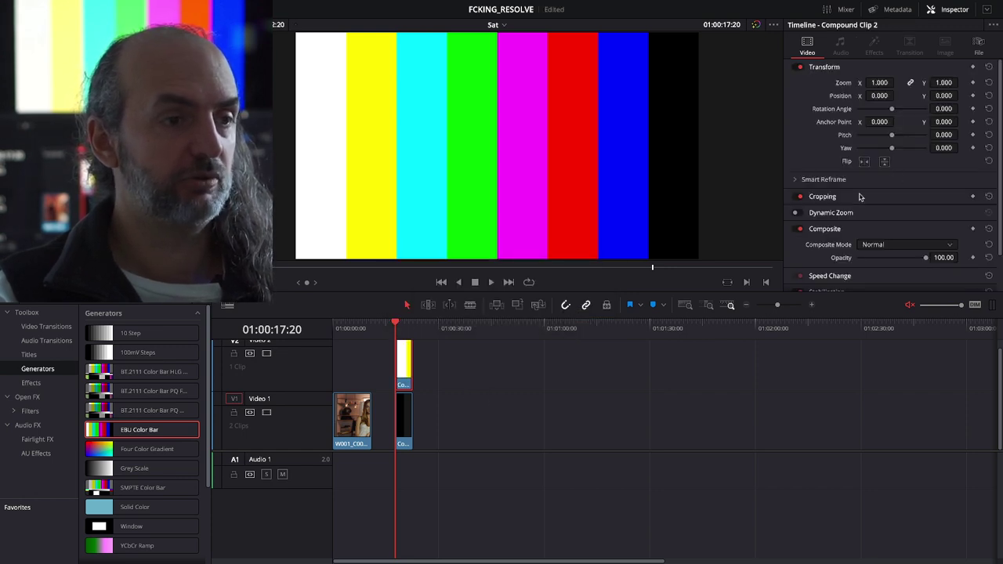
Step: Crop the bars' top by 939.600 and move the clip to the timeline start
scroll(861, 196, down, 2)
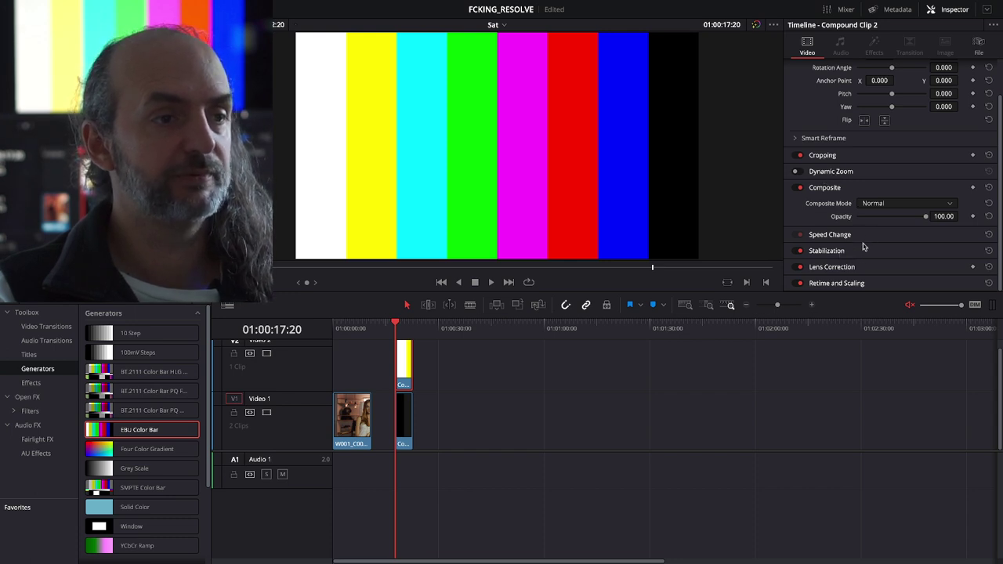
click(848, 155)
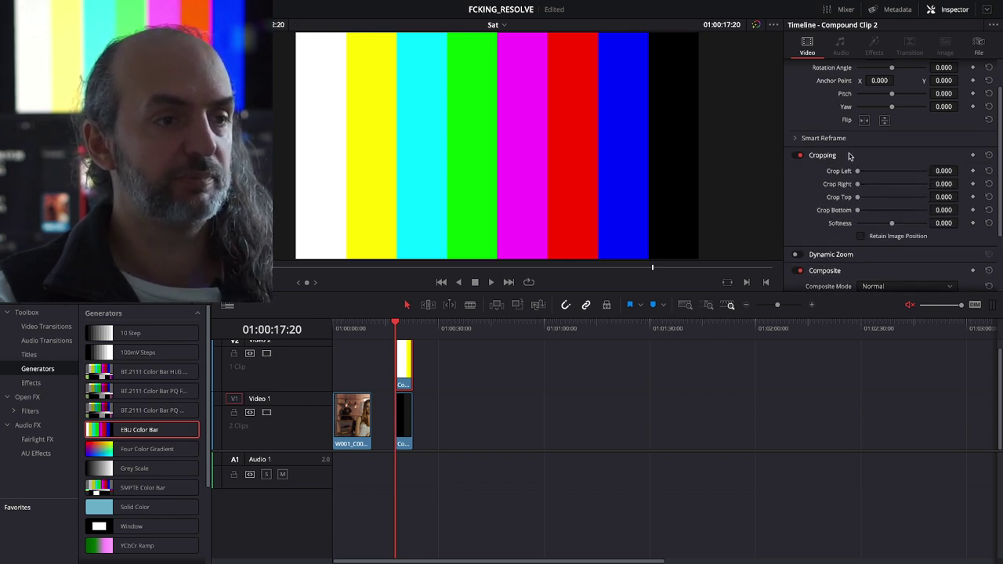
drag(858, 198, 916, 199)
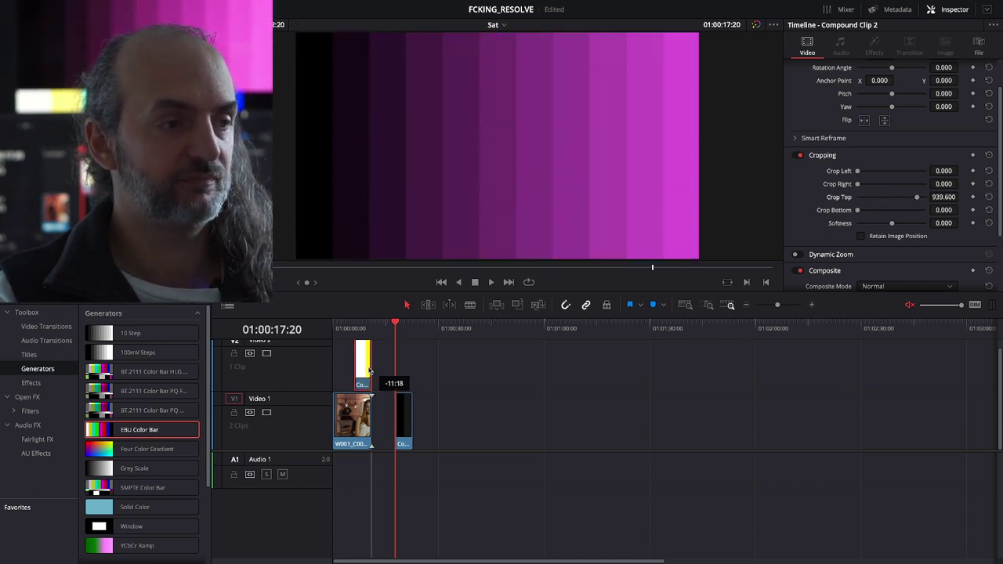
drag(408, 365, 345, 362)
key(Home)
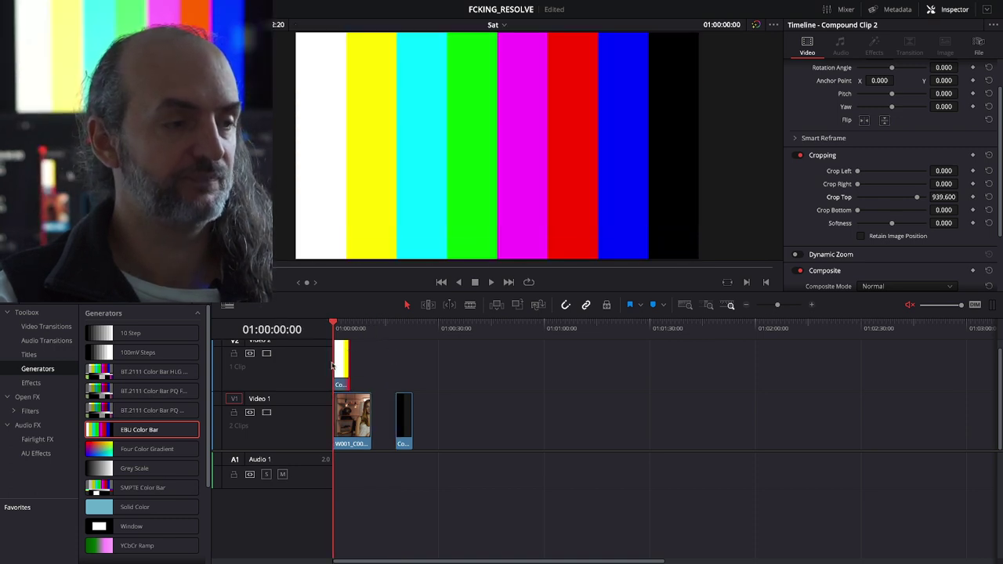
Step: Decompose the compound clip back into the EBU Color Bar and lengthen it
right_click(337, 365)
mouse_move(361, 256)
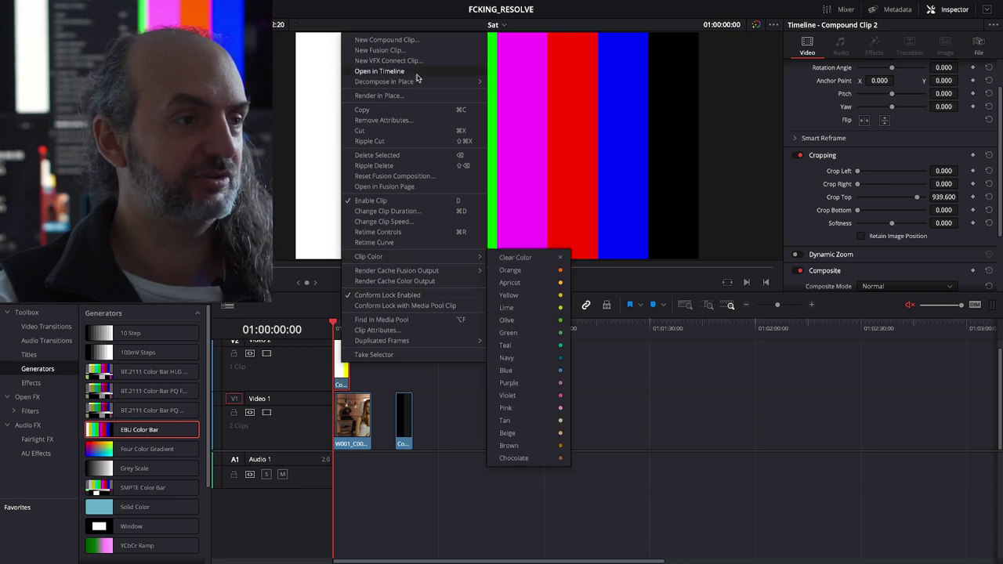
mouse_move(412, 82)
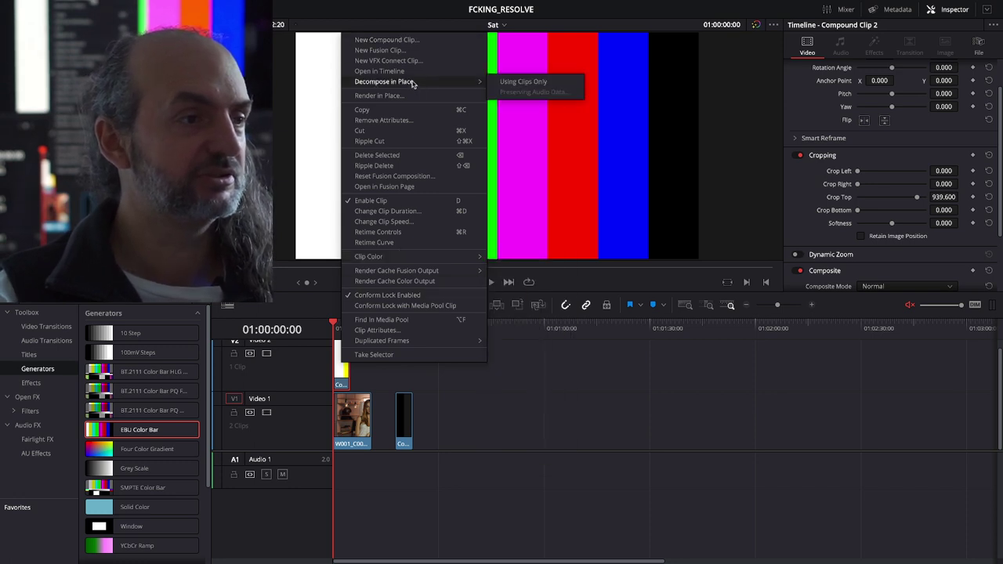
click(519, 82)
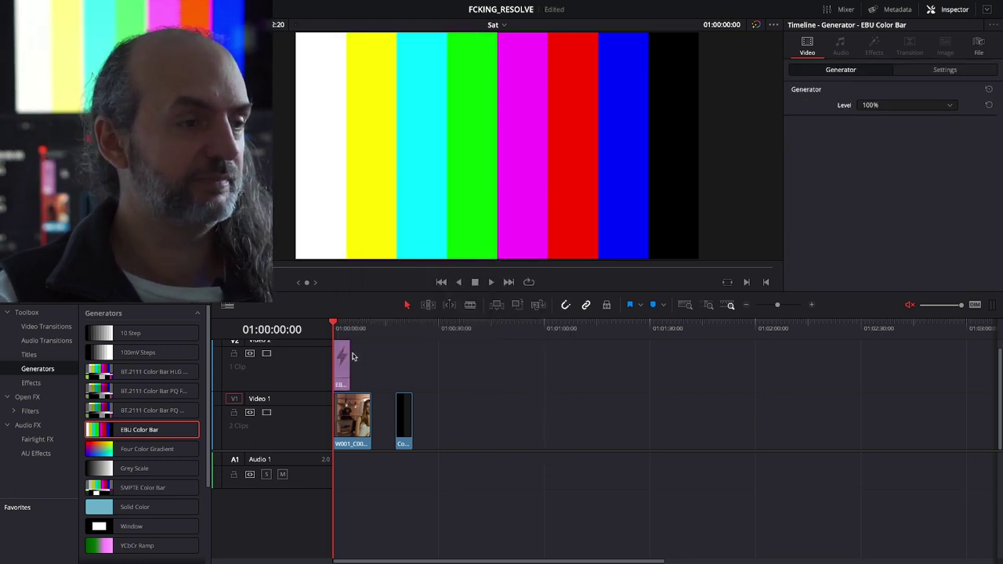
drag(347, 354, 370, 353)
Step: Make the bars Compound Clip 3 and crop them to a strip over the footage
right_click(355, 358)
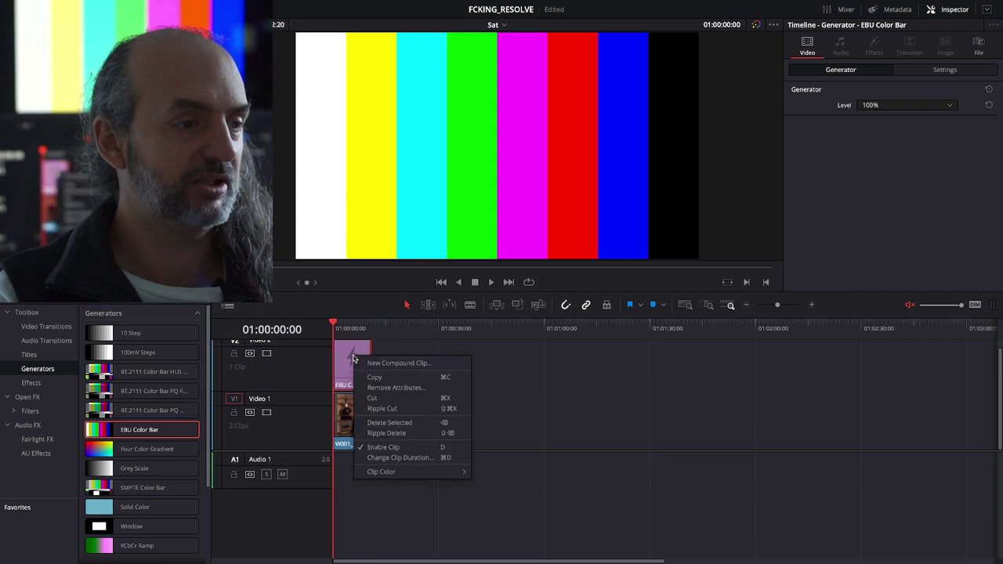
click(380, 363)
click(568, 313)
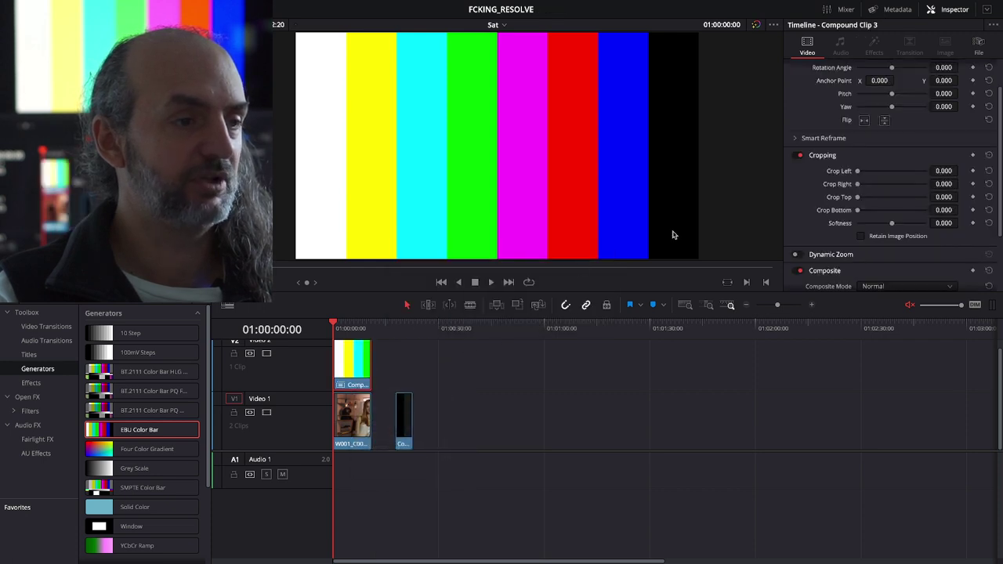
drag(857, 199, 917, 199)
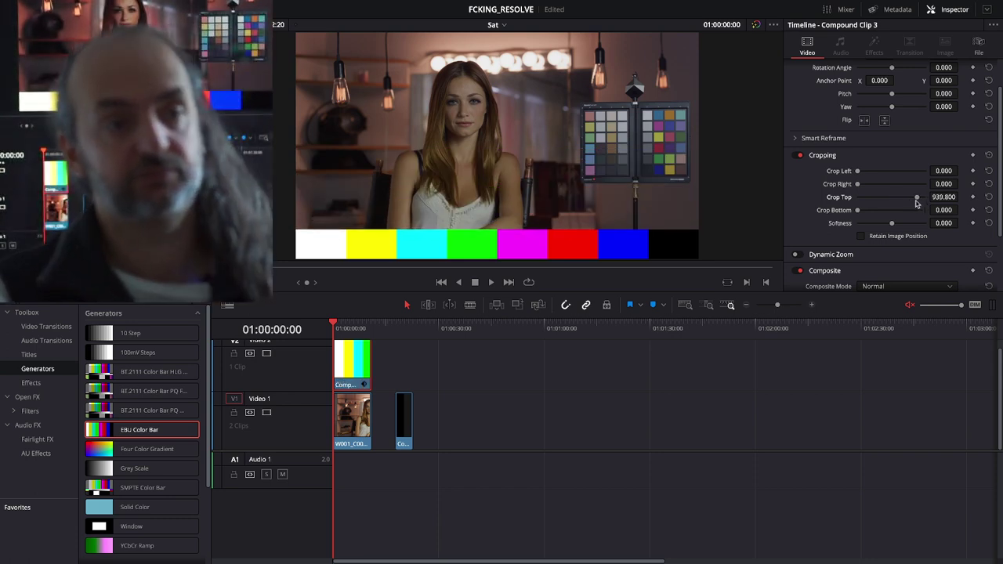
Step: Nest the bars and woman clip into Compound Clip 4 and open the Color page
ctrl+click(351, 423)
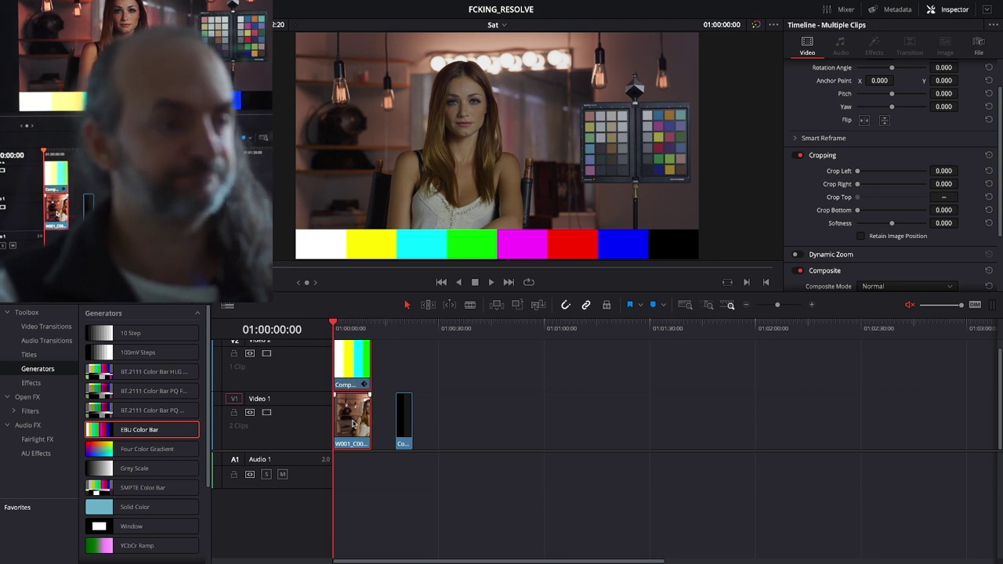
right_click(352, 423)
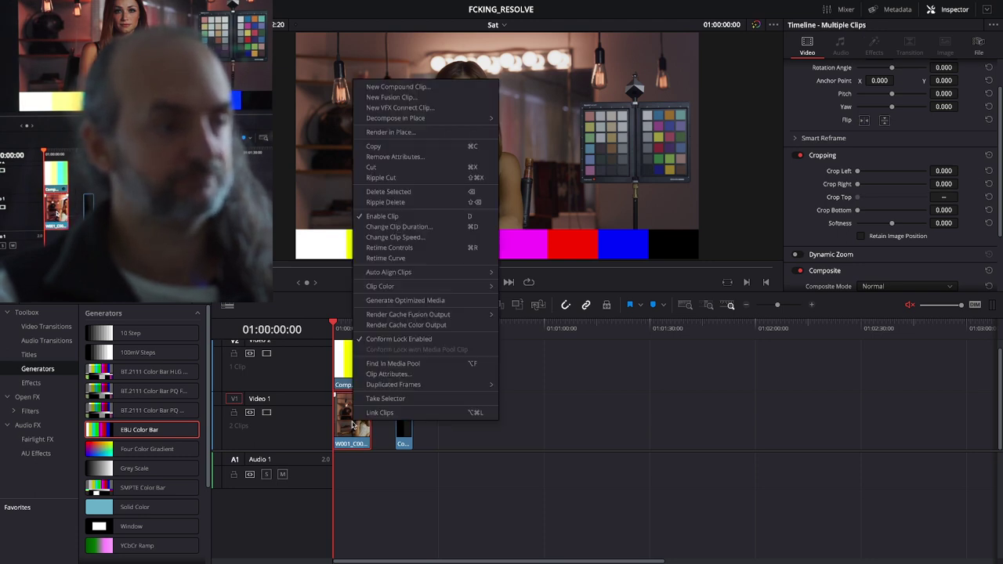
click(424, 86)
click(586, 313)
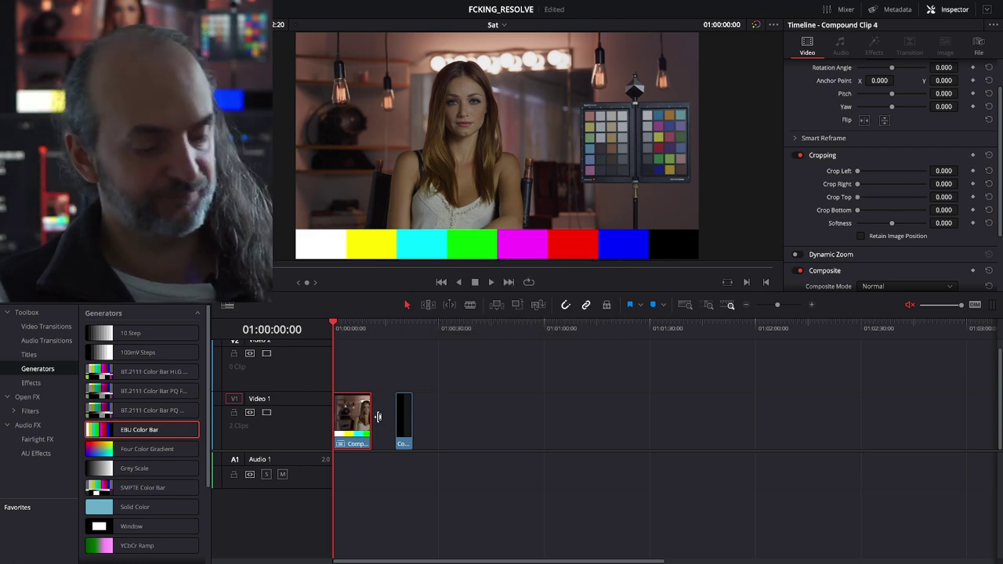
key(shift+6)
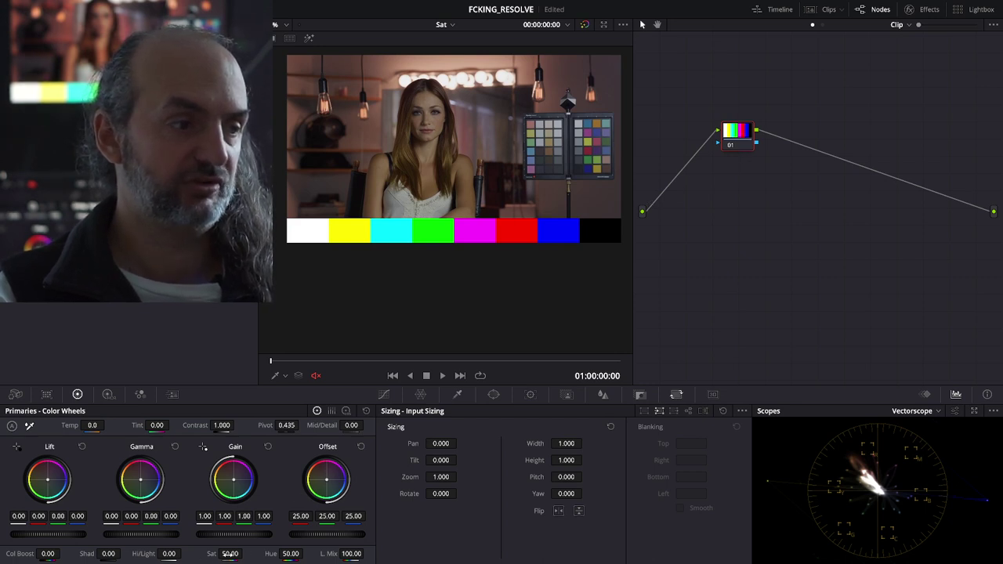
Step: Preview saturation at 0, reset it to 50, and set node 01 to HSV
drag(230, 553, 188, 553)
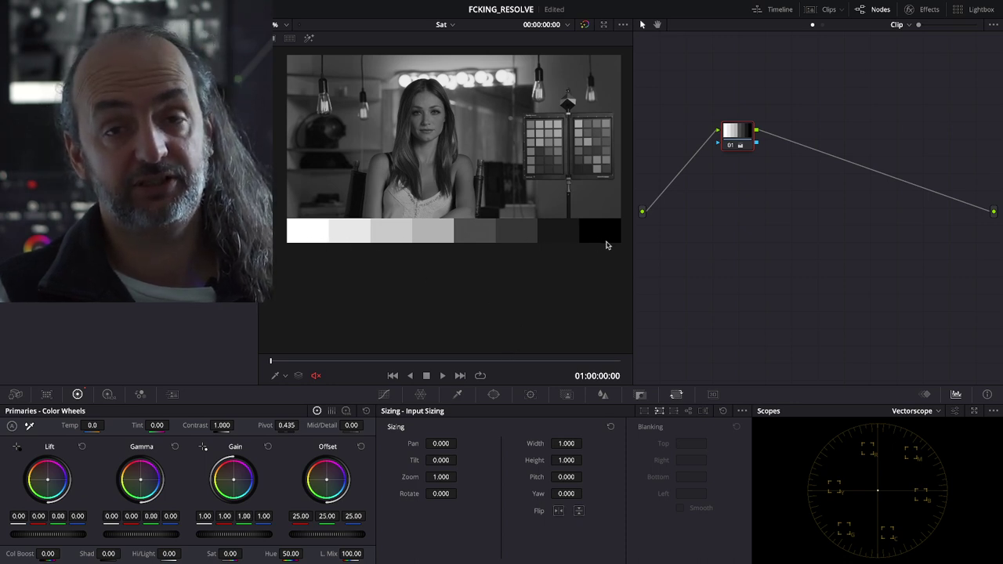
double_click(211, 554)
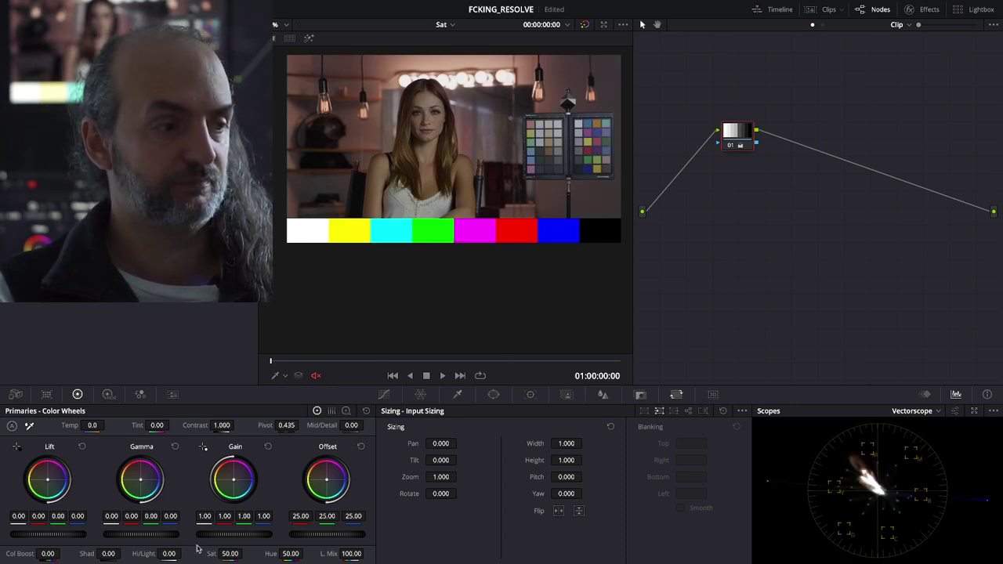
right_click(739, 137)
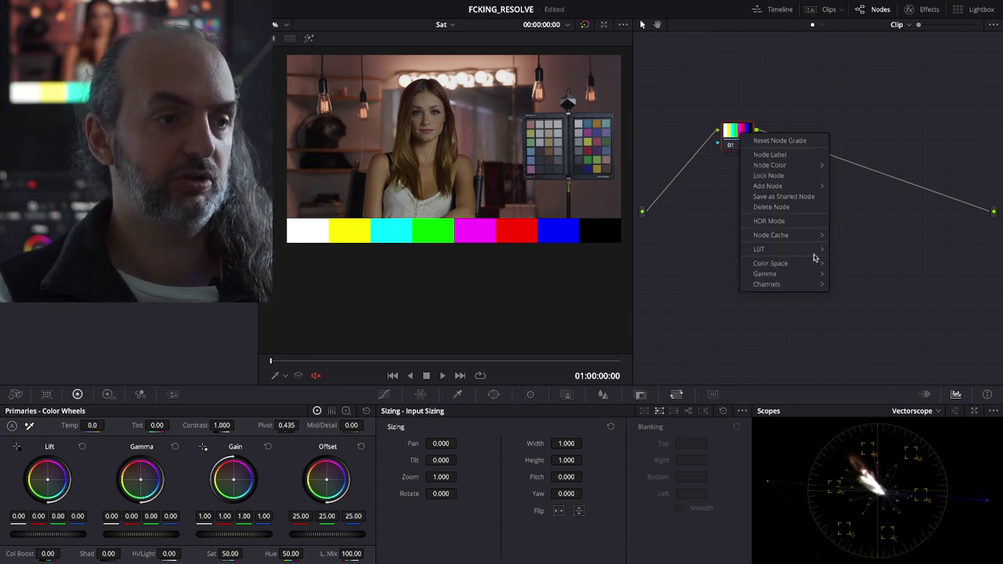
mouse_move(802, 263)
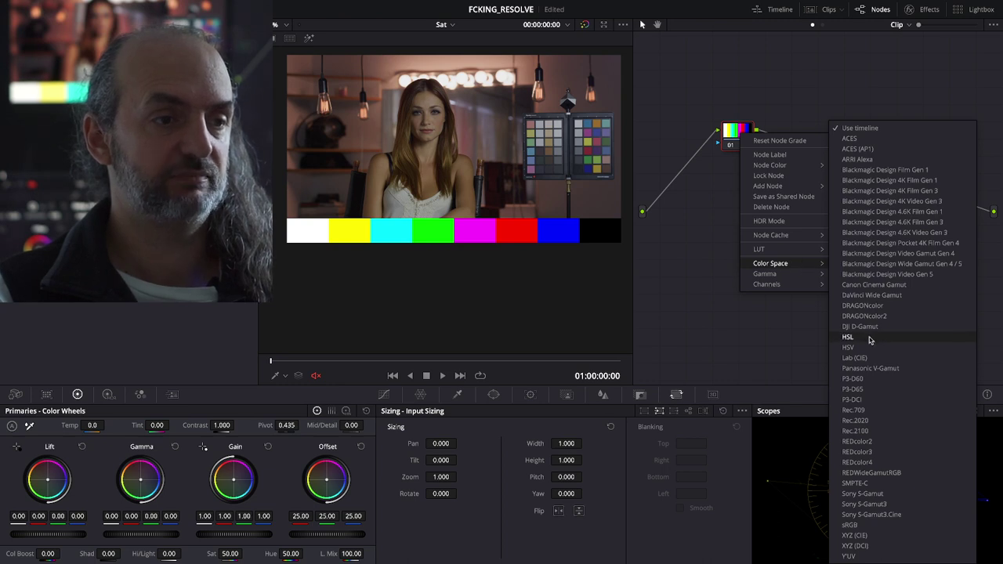
click(867, 348)
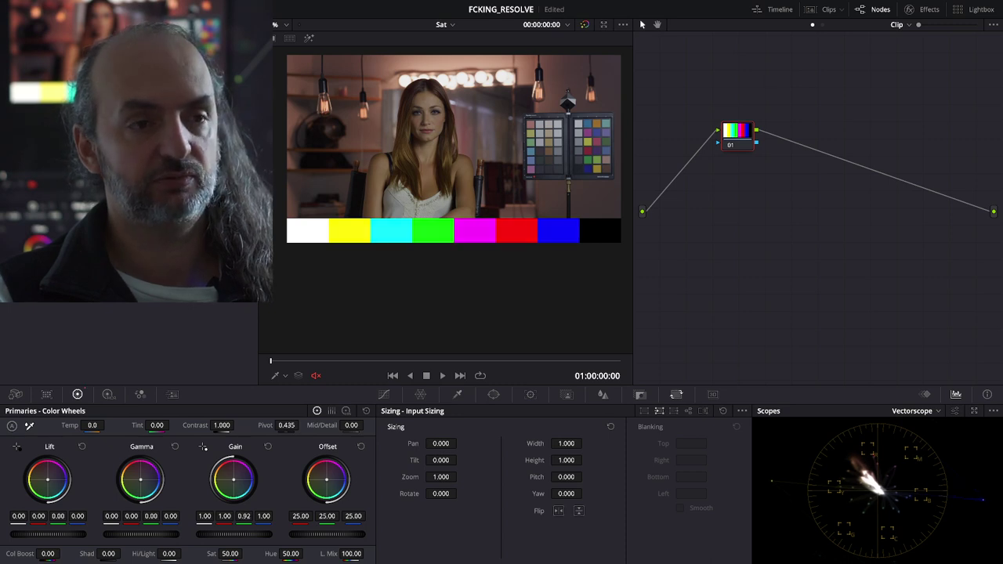
Step: Lower the third Gain channel to 0.01 for greyscale and enlarge the viewer image
drag(243, 515, 196, 515)
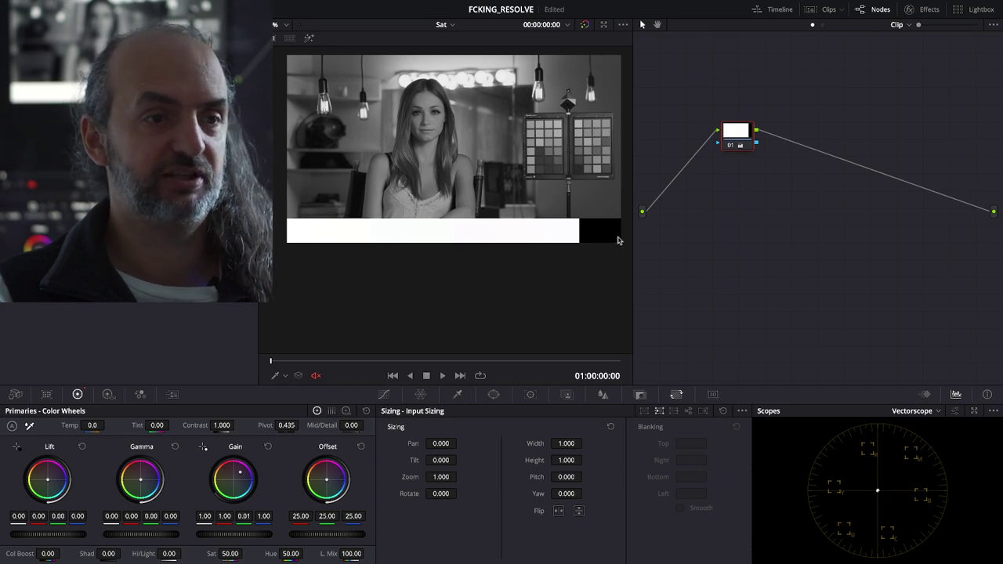
drag(631, 235, 697, 235)
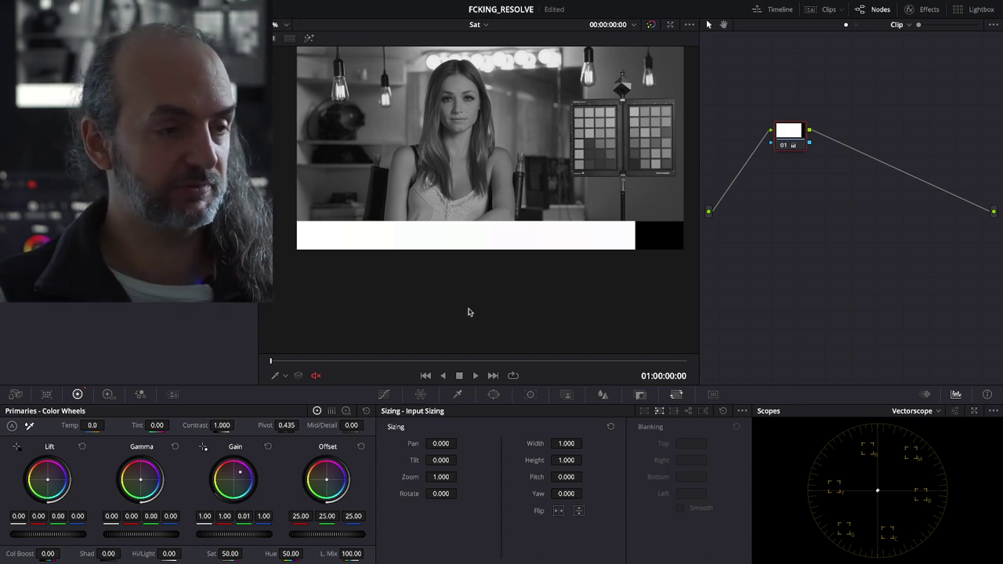
key(super+Tab)
key(Tab)
key(super+Tab)
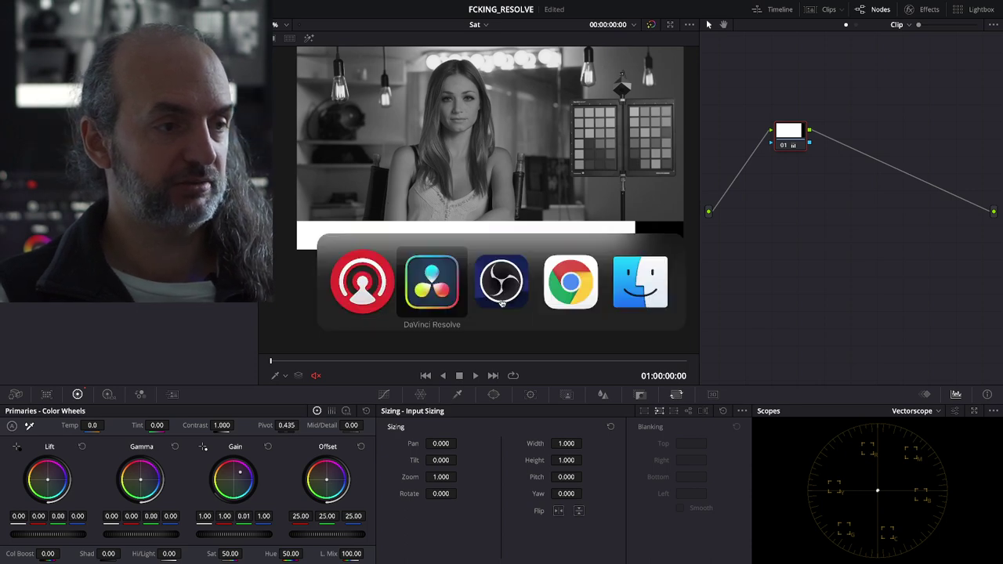
key(Tab)
key(Tab)
mouse_move(469, 558)
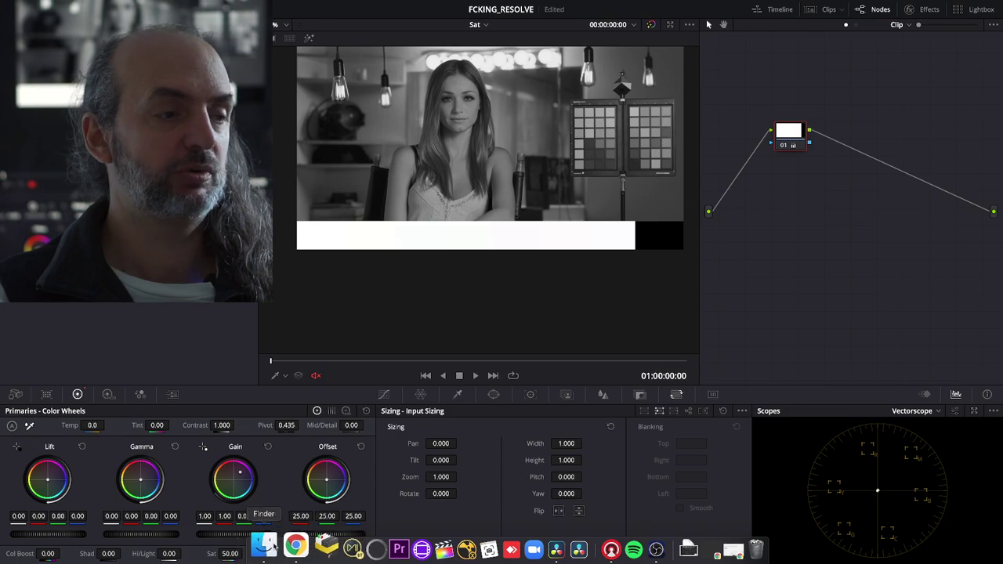
click(295, 546)
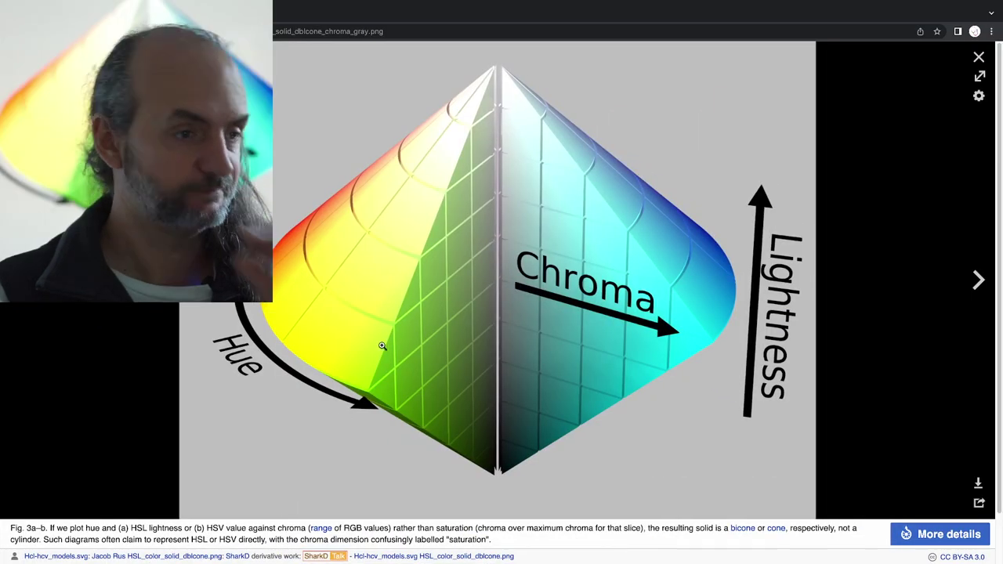
key(Left)
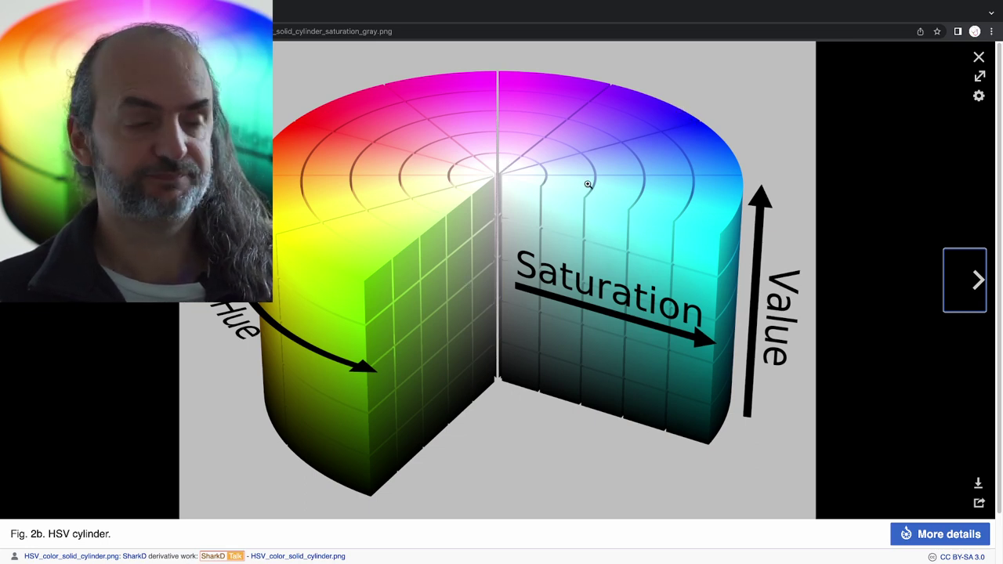
key(Left)
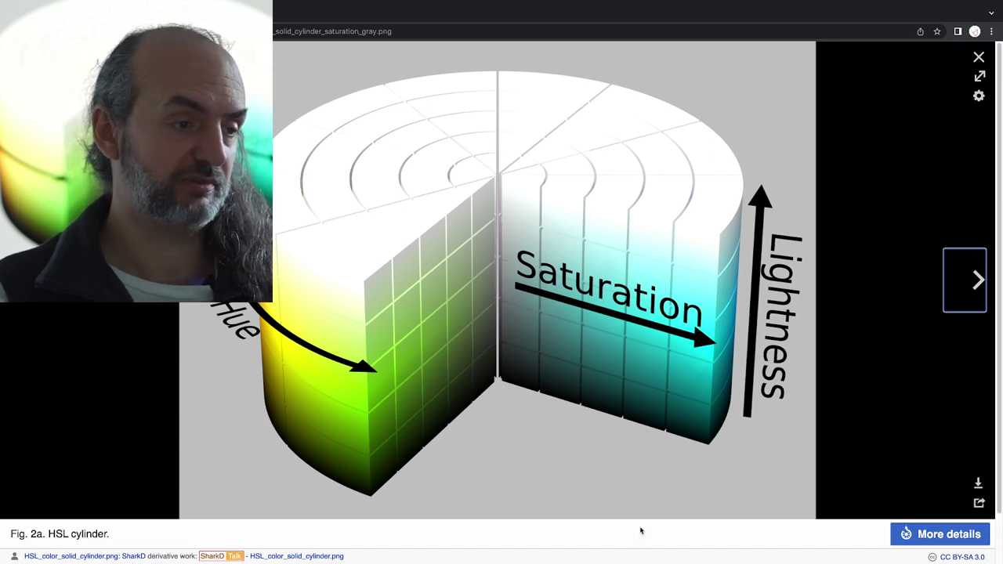
mouse_move(470, 548)
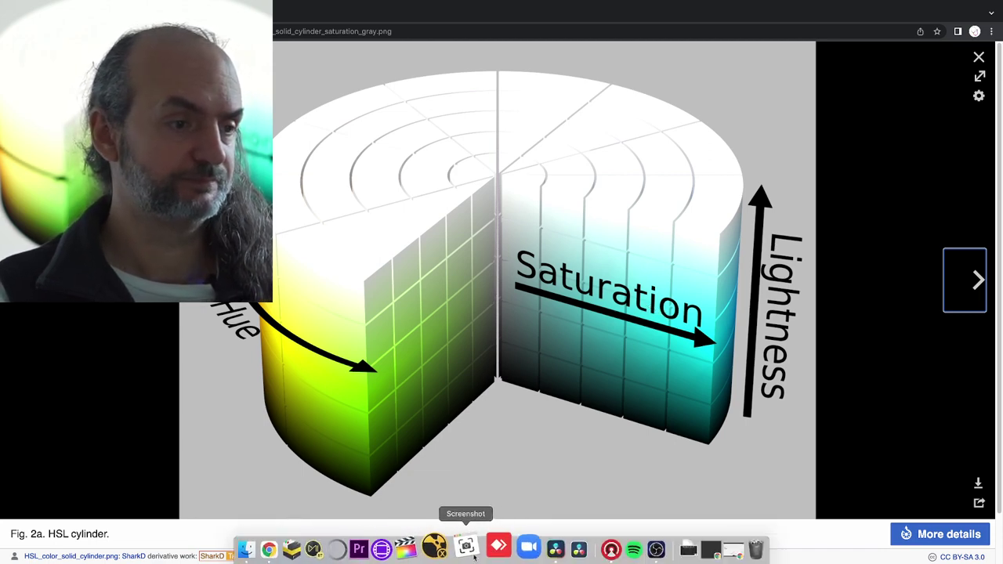
Step: Set node 01's colour space to HSL, then bypass and re-enable it to compare against the original colours
click(536, 548)
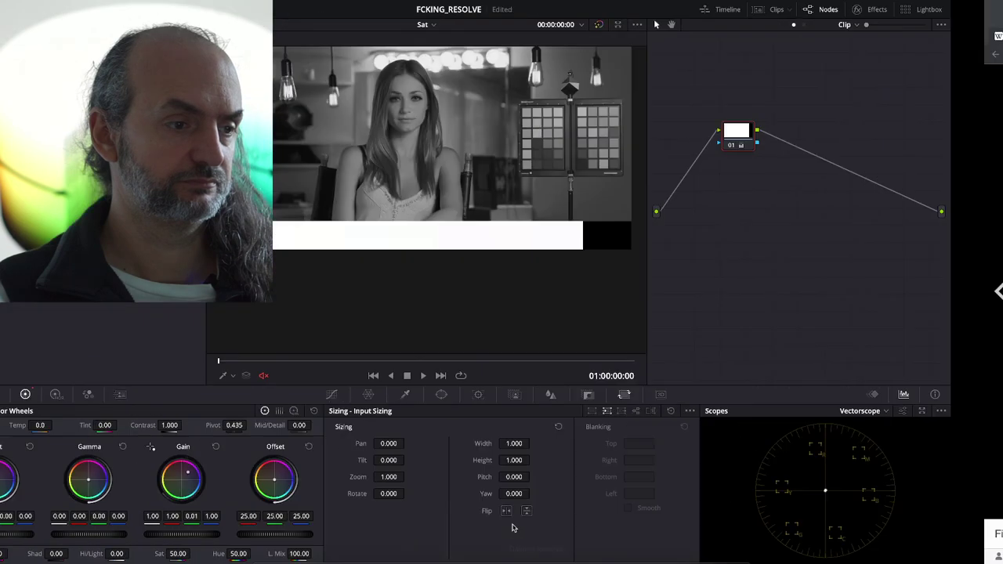
right_click(794, 136)
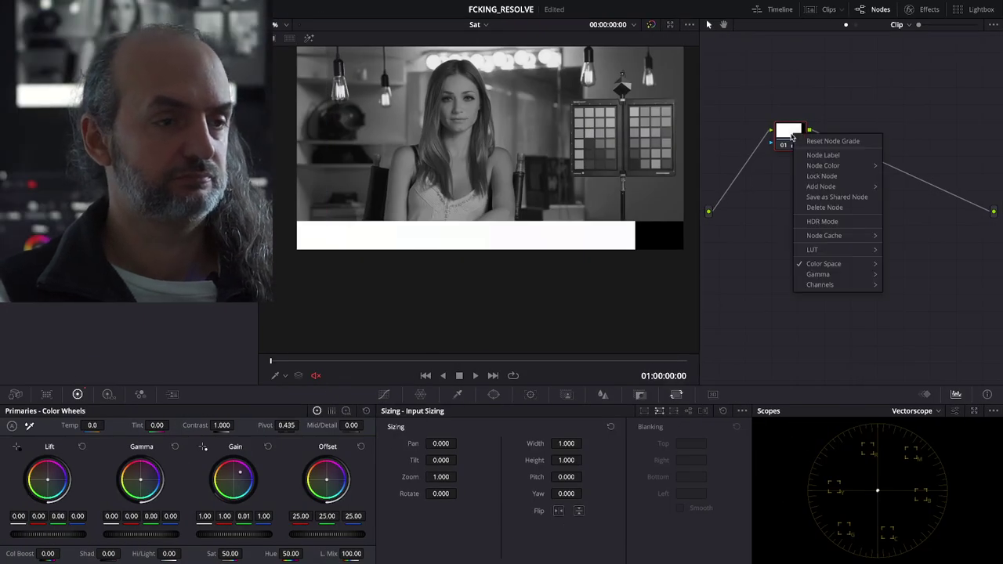
mouse_move(841, 267)
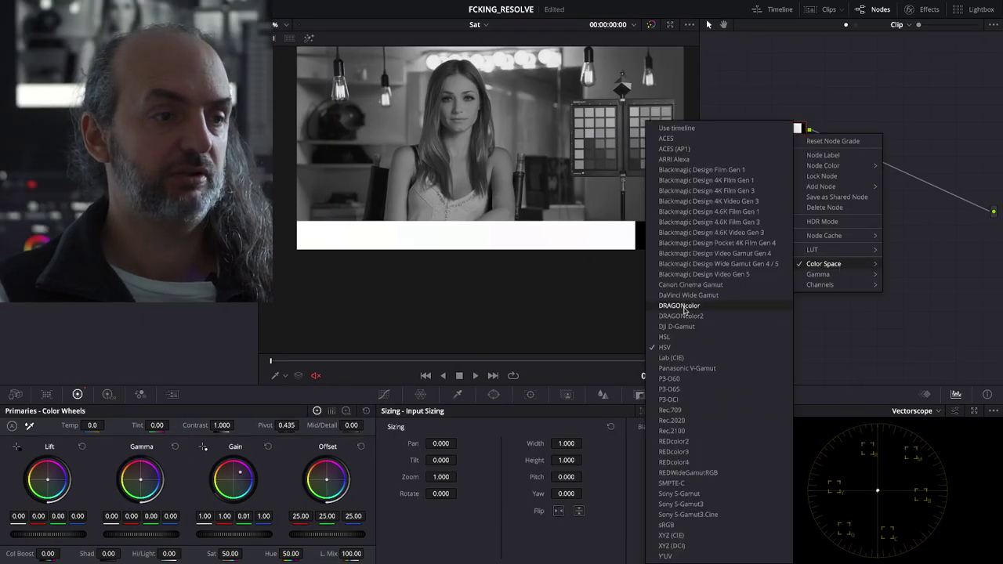
click(673, 338)
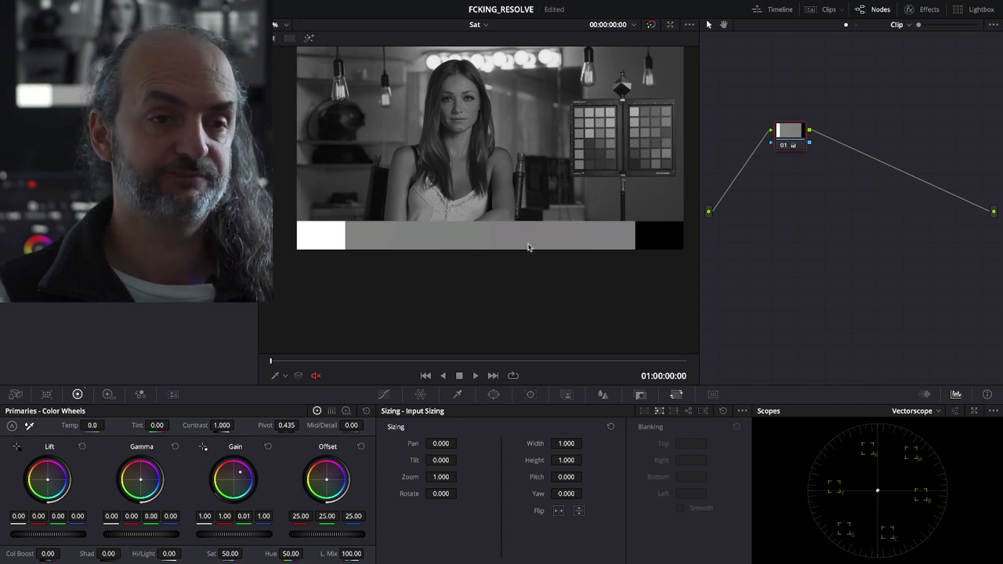
click(781, 147)
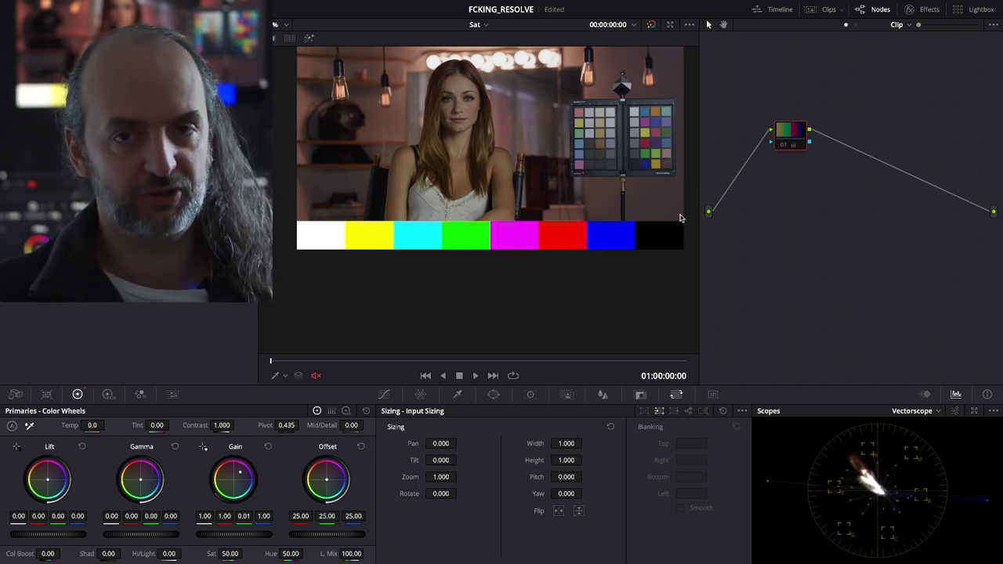
click(783, 146)
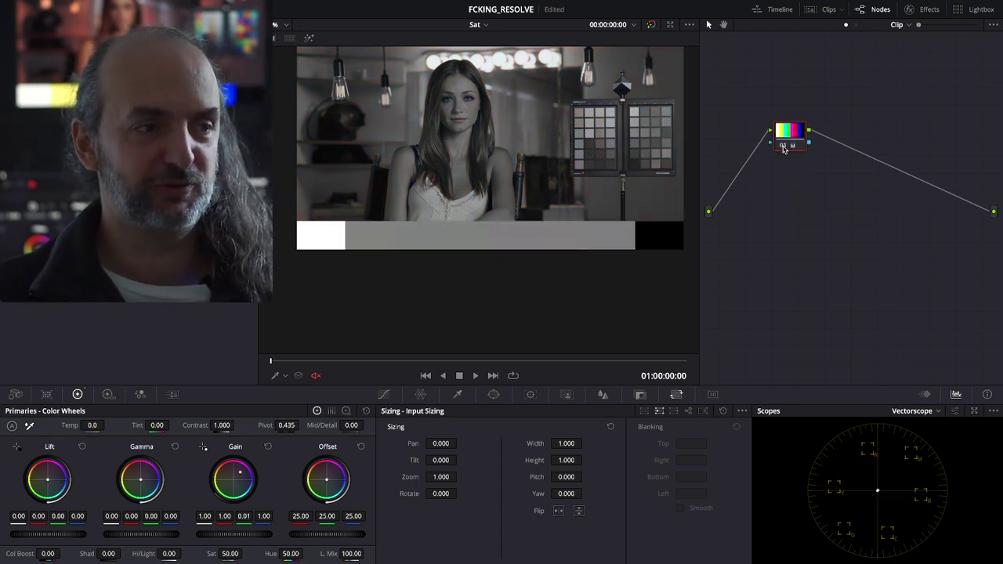
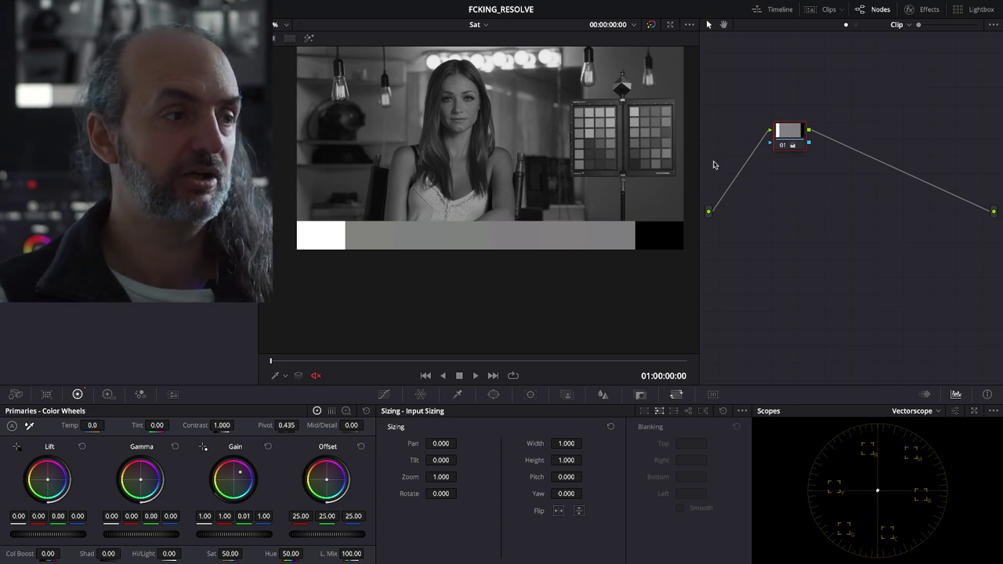
Step: Reset node 01's grade to restore full colour and widen the node graph area
right_click(783, 139)
click(803, 143)
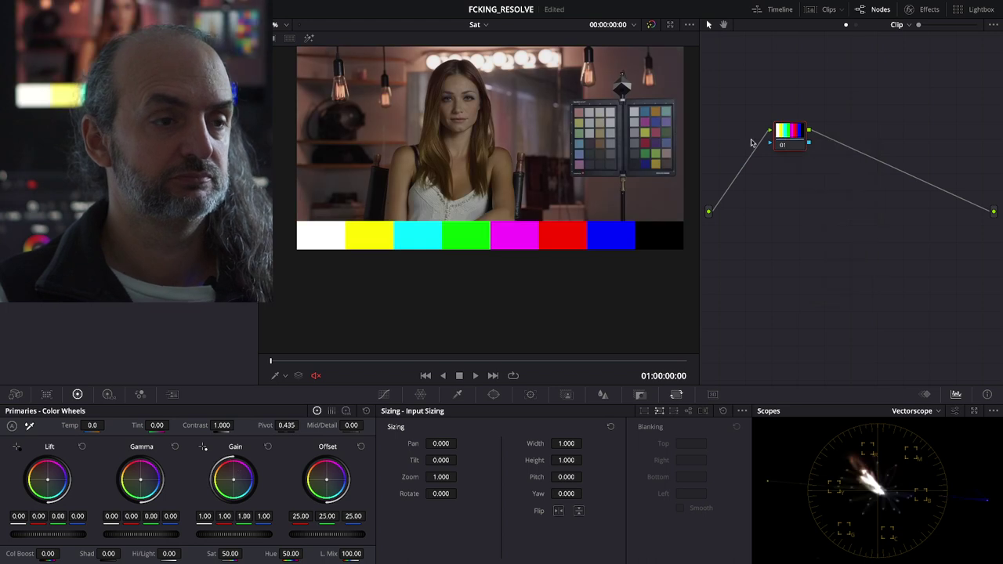
drag(699, 131, 576, 137)
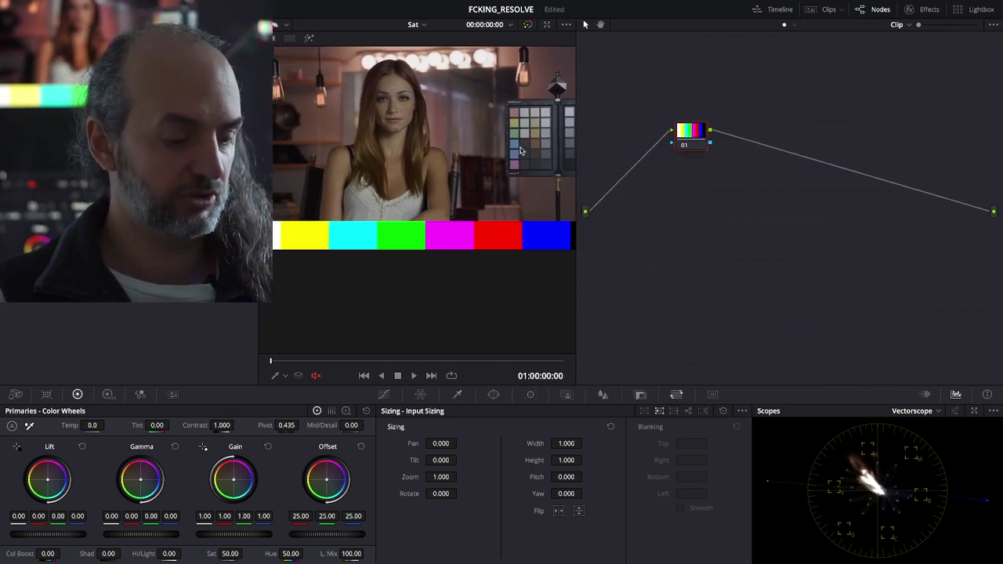
Step: Reposition node 01 in the graph and label it RGB
drag(695, 145, 632, 205)
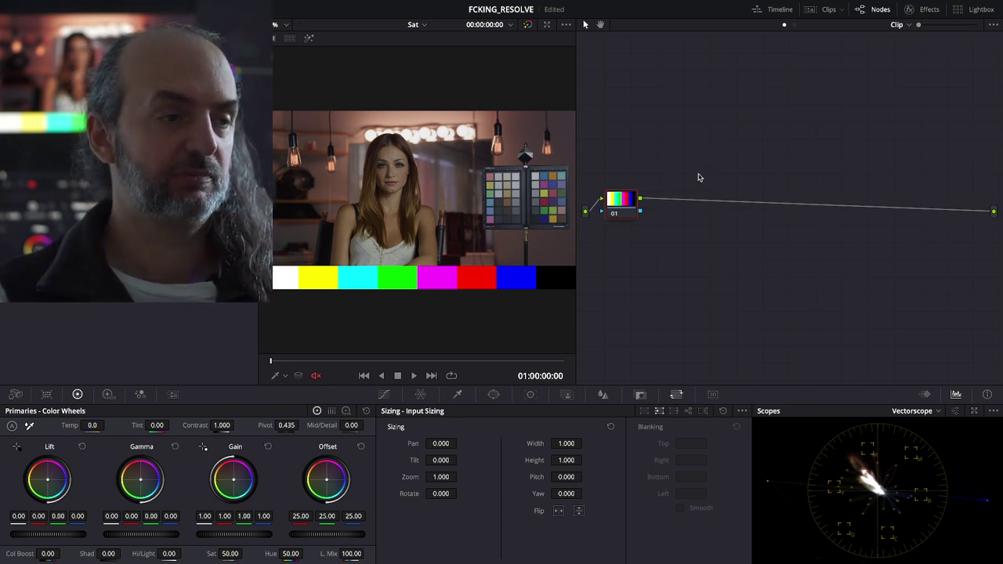
drag(626, 212, 627, 184)
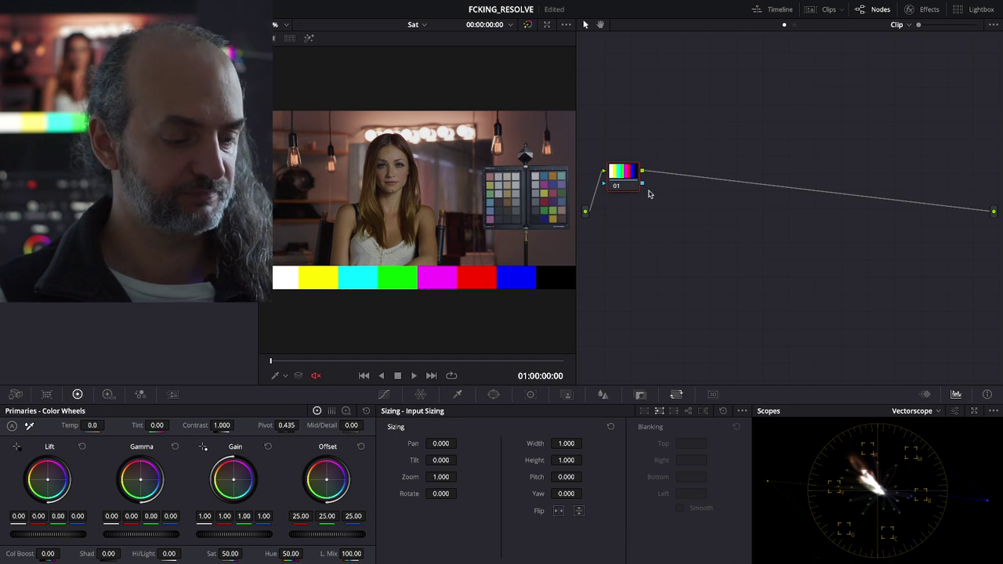
text(RGB)
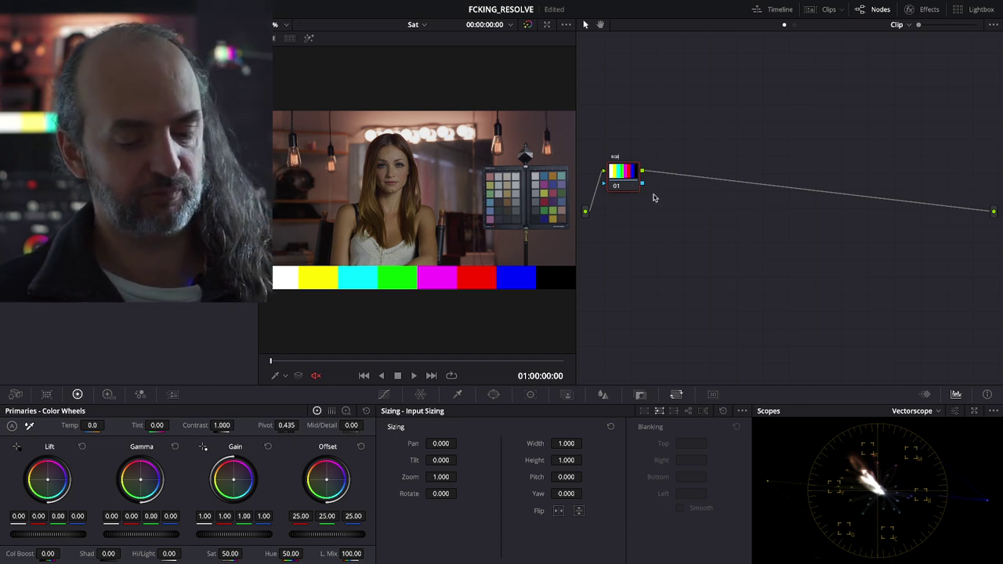
key(Return)
drag(633, 185, 633, 169)
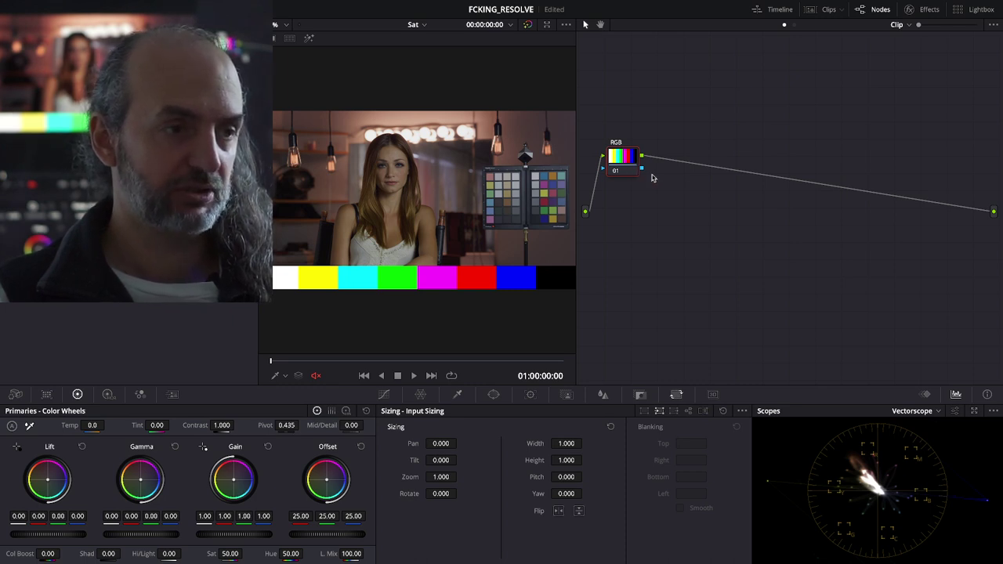
Step: Add serial node 02 after RGB with Sat at 0.00, and arrange both nodes
key(alt+s)
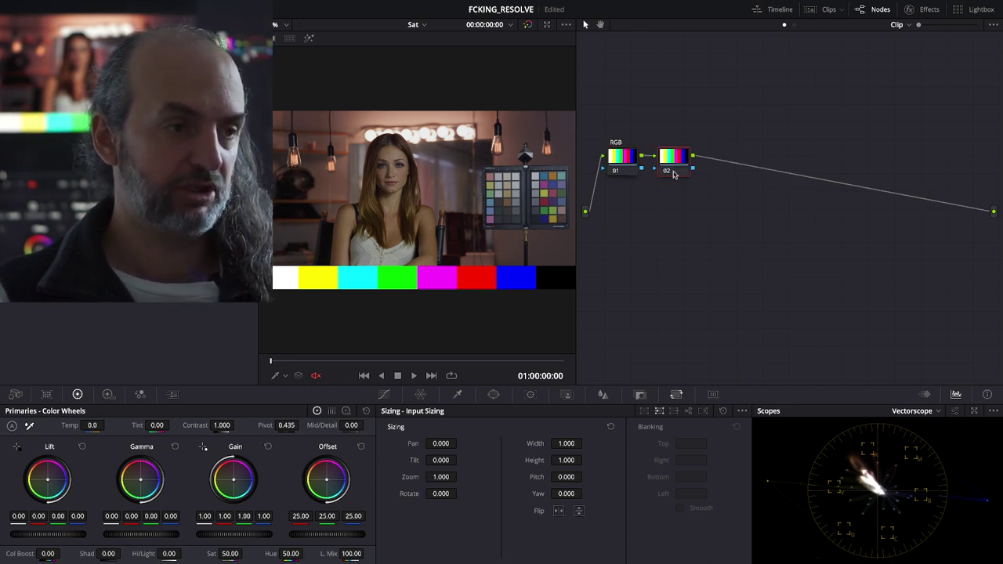
drag(666, 161, 743, 163)
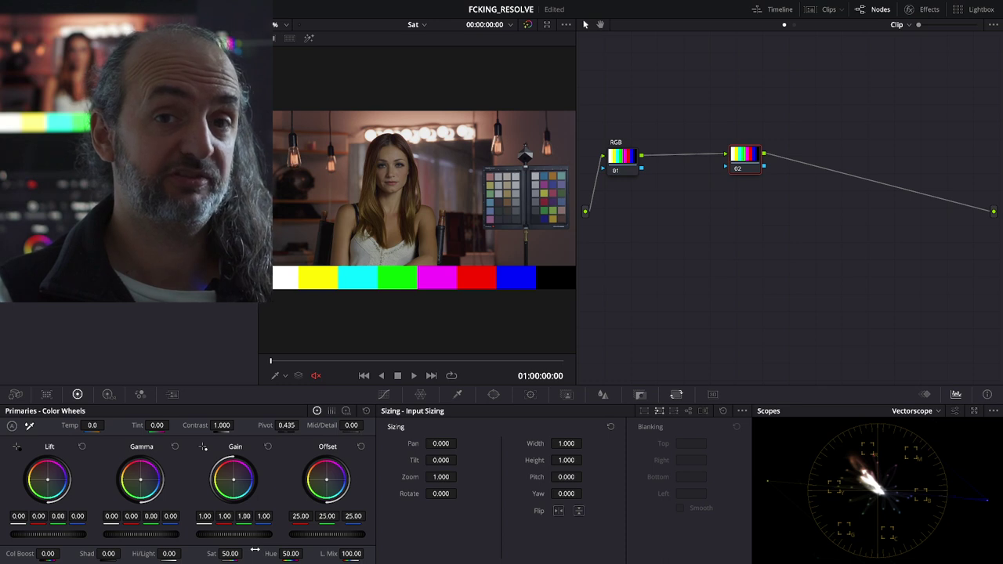
drag(244, 553, 230, 553)
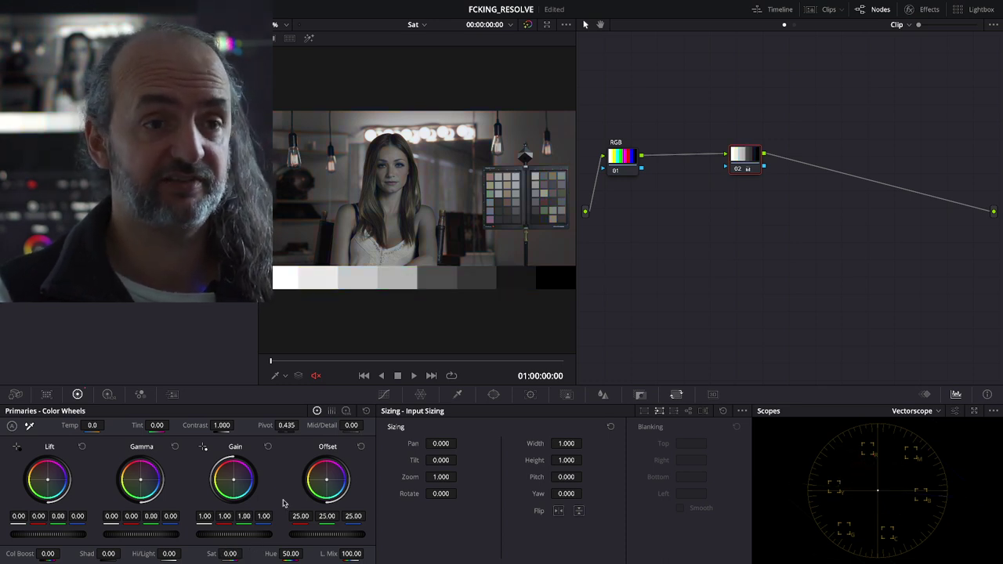
drag(743, 154, 734, 165)
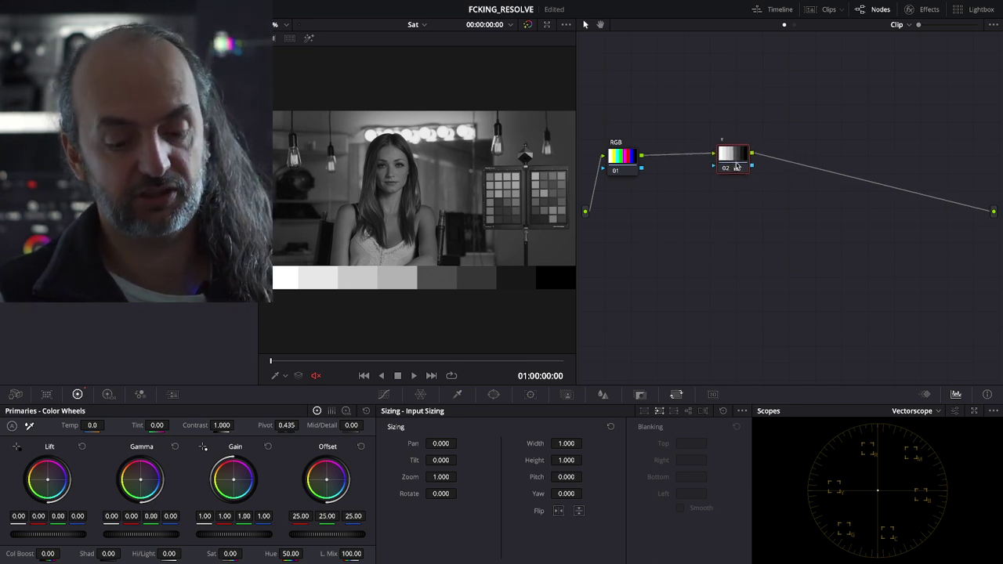
drag(734, 168, 716, 157)
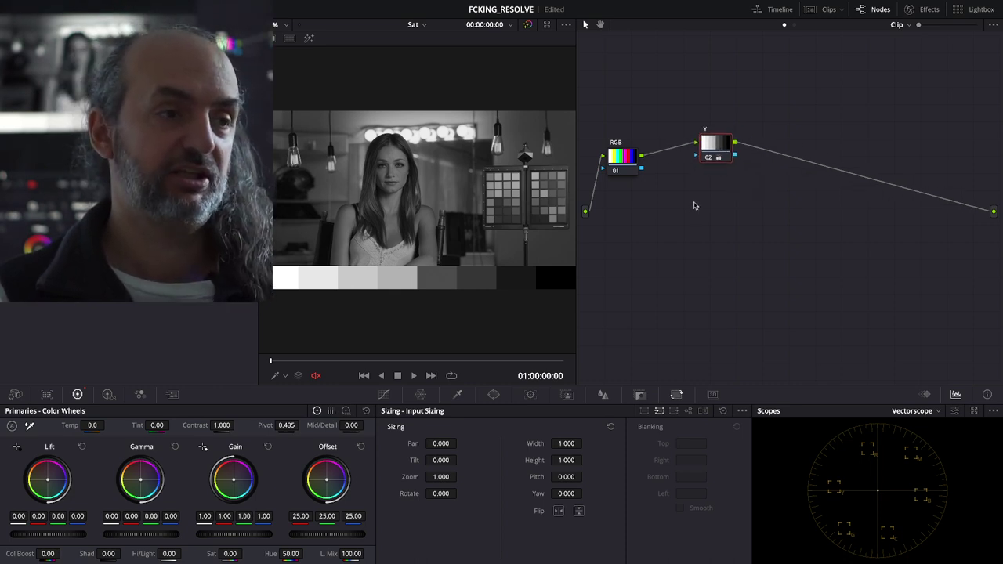
drag(624, 161, 627, 179)
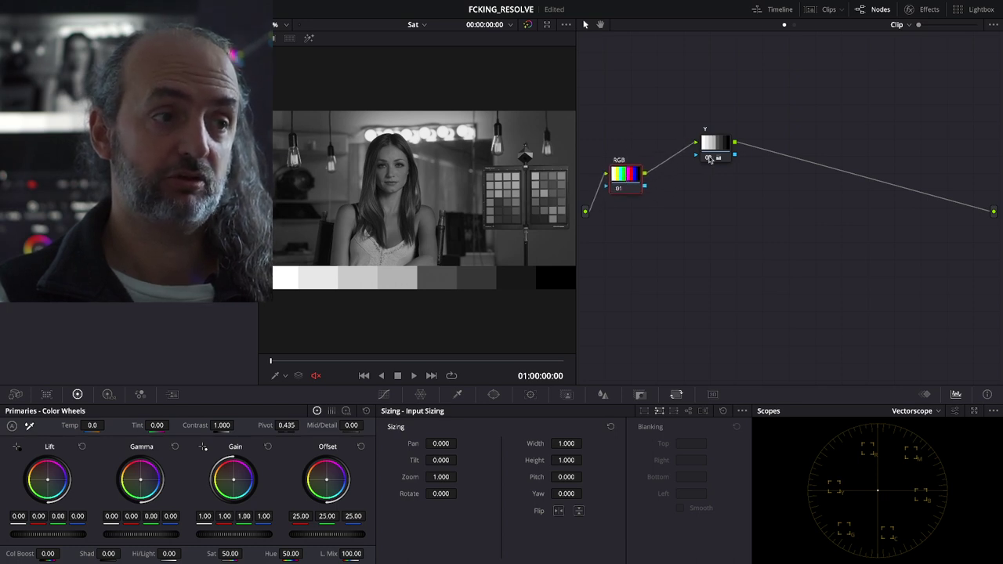
drag(720, 148, 713, 148)
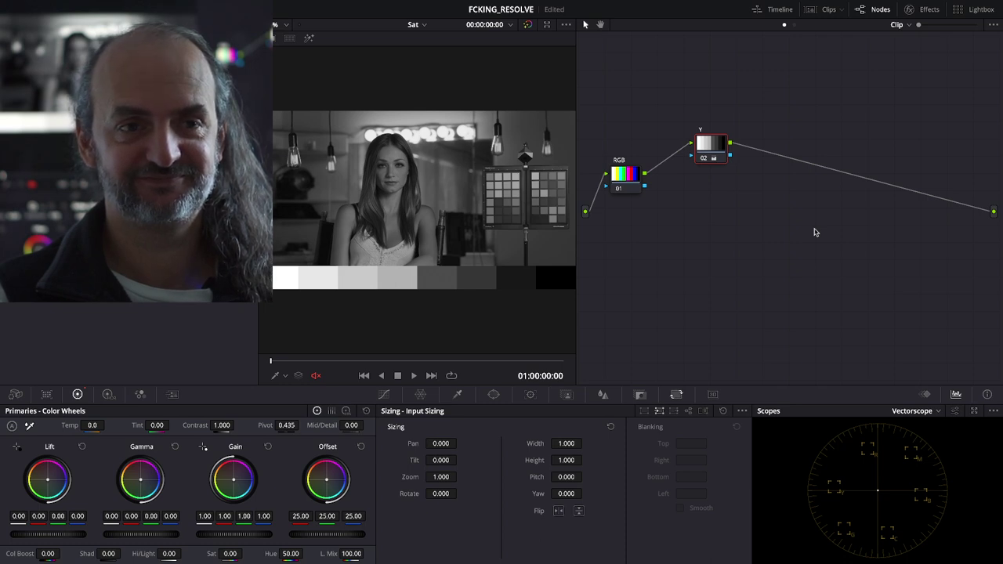
Step: Add a Layer Mixer node beside the RGB and Y nodes and set a composite blend mode
right_click(747, 180)
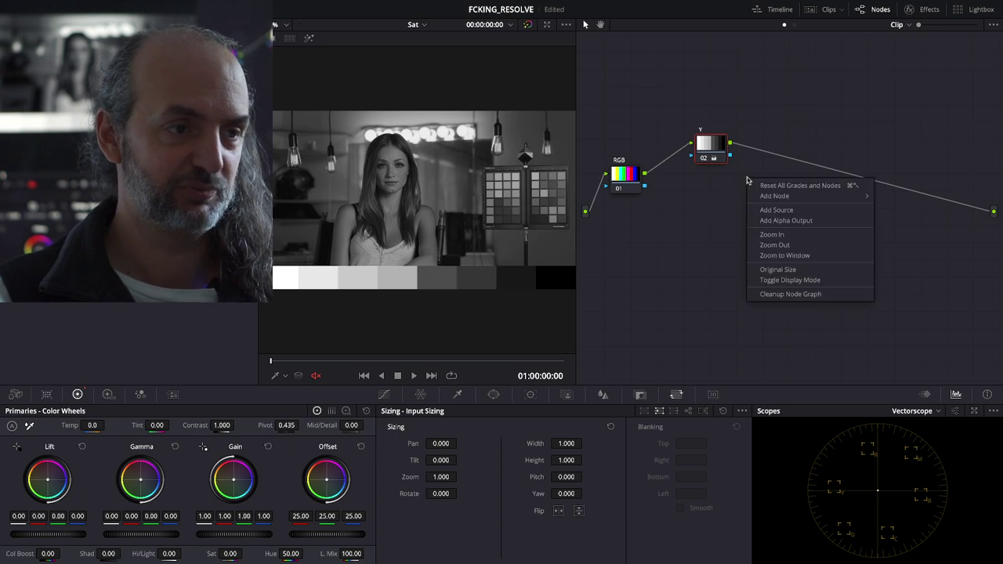
mouse_move(808, 200)
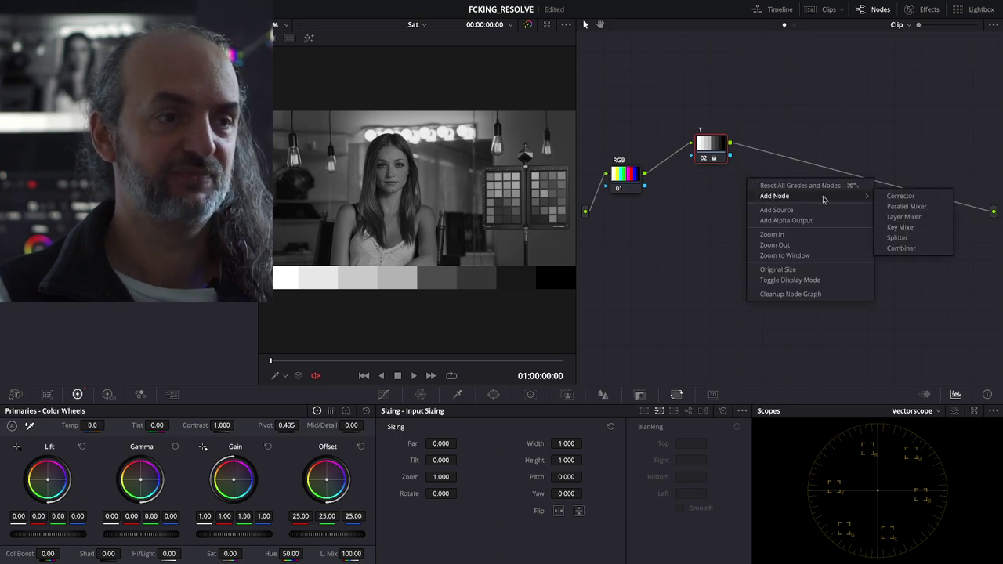
click(925, 219)
drag(748, 176, 773, 178)
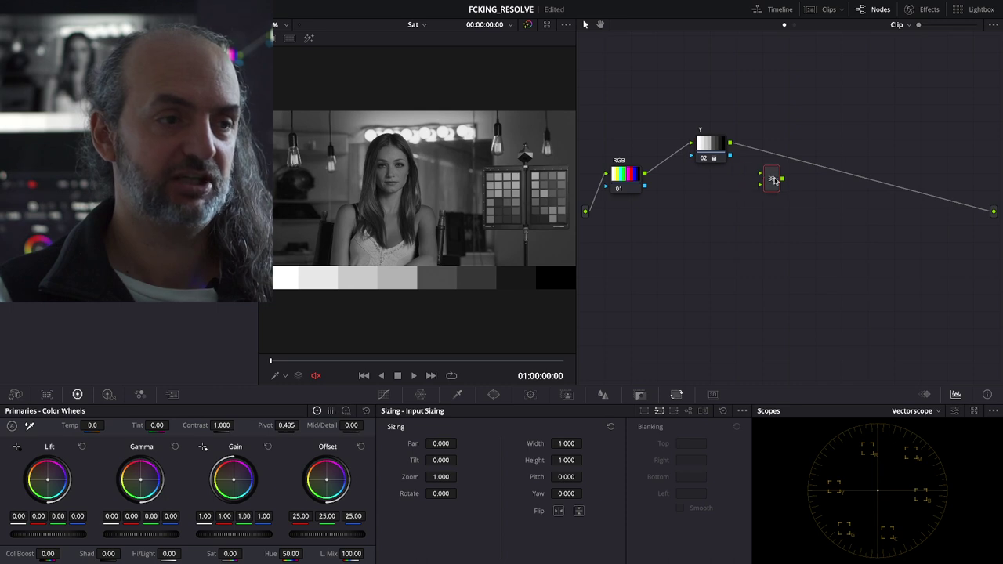
right_click(773, 180)
mouse_move(830, 248)
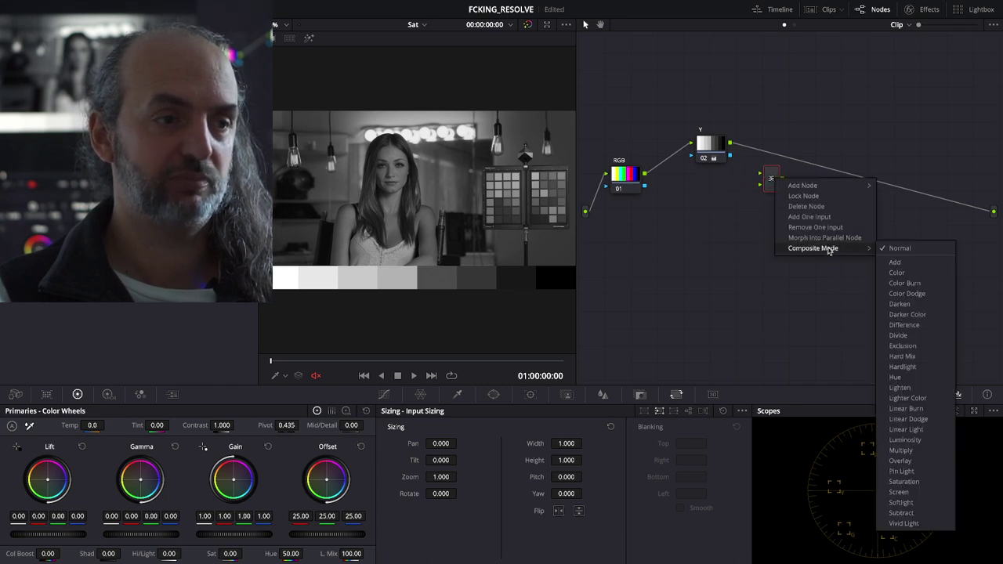
click(919, 513)
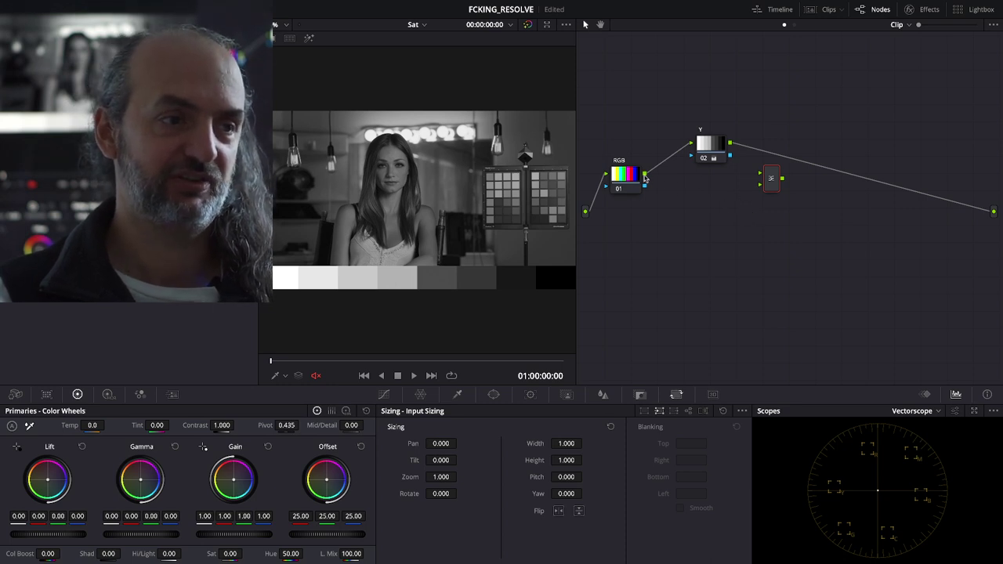
Step: Wire the RGB and Y nodes in parallel into the Layer Mixer, arranging them
drag(645, 174, 759, 173)
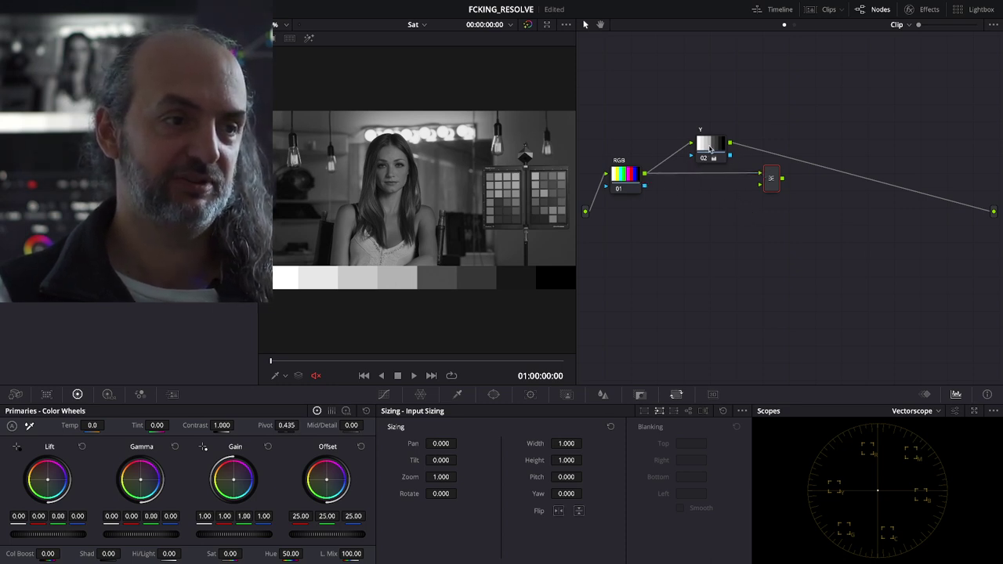
drag(710, 149, 784, 89)
mouse_move(771, 178)
mouse_down()
mouse_move(733, 109)
mouse_move(655, 96)
mouse_up()
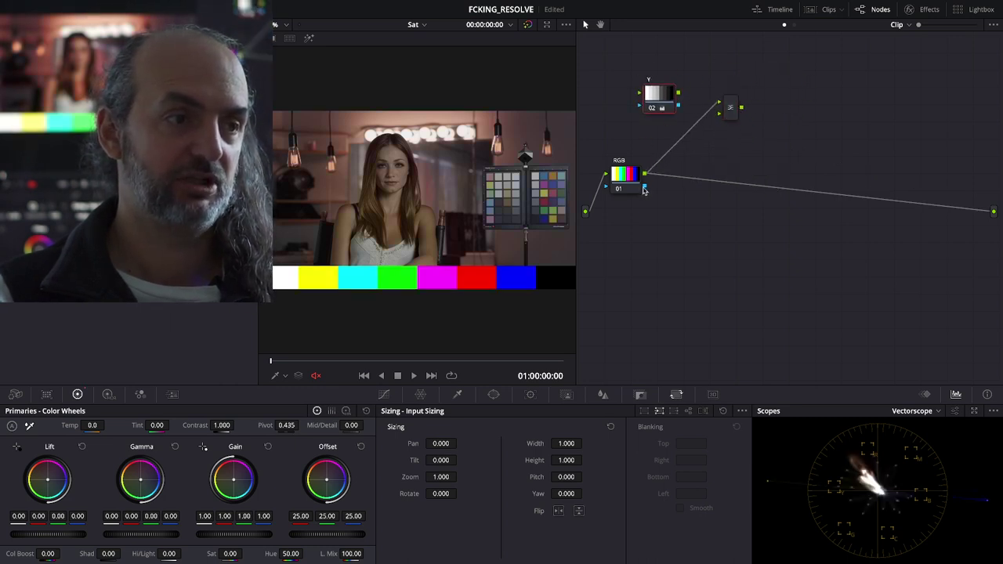
drag(635, 184, 654, 195)
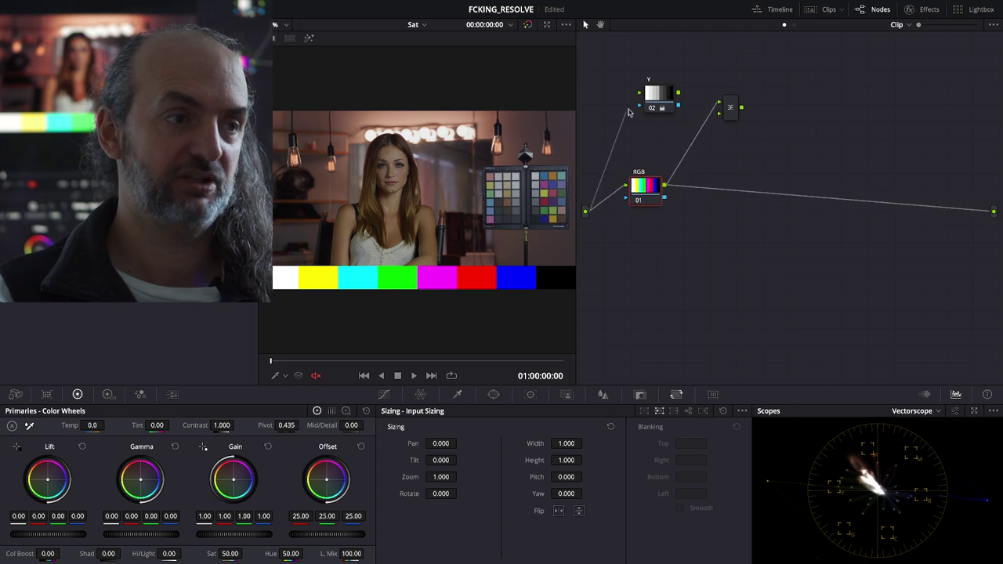
drag(628, 112, 639, 94)
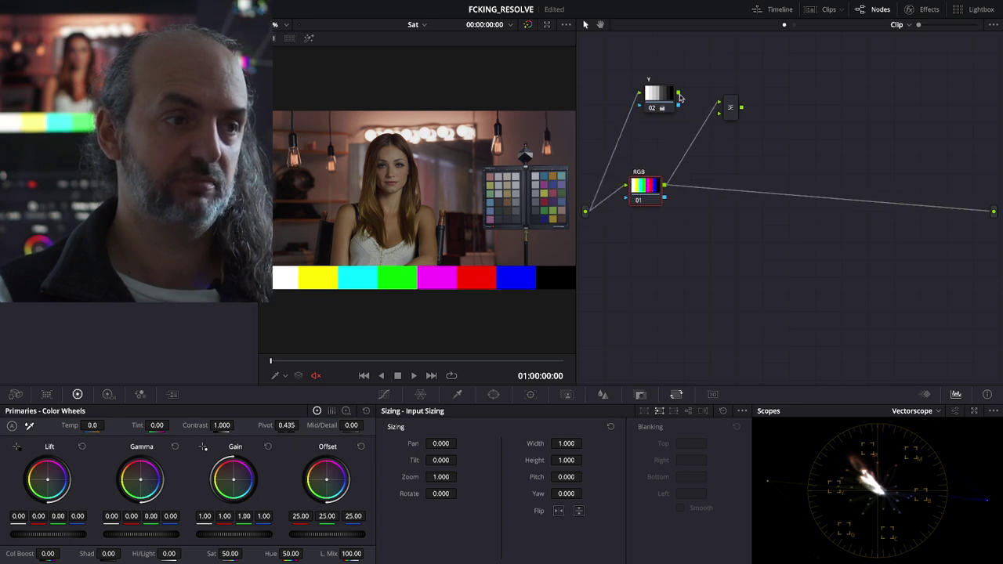
drag(732, 113, 751, 104)
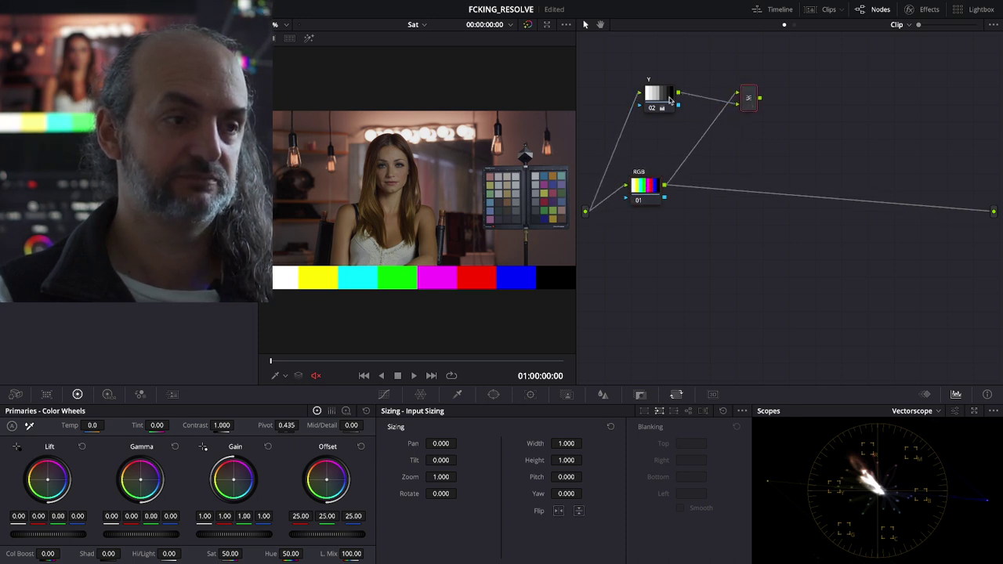
drag(670, 100, 675, 244)
drag(643, 185, 642, 132)
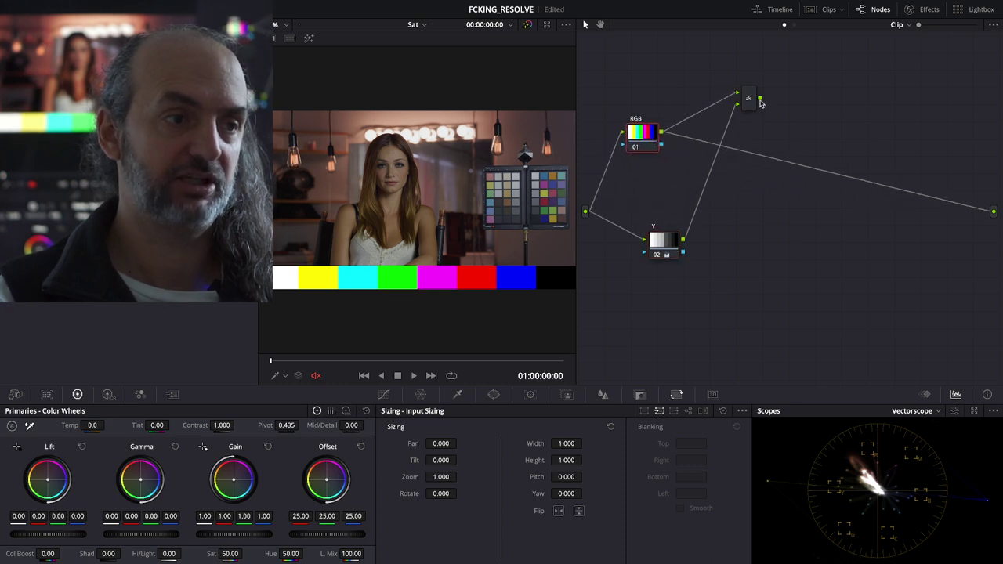
Step: Connect the Layer Mixer to the clip output and add serial node 04 after it
drag(759, 99, 992, 211)
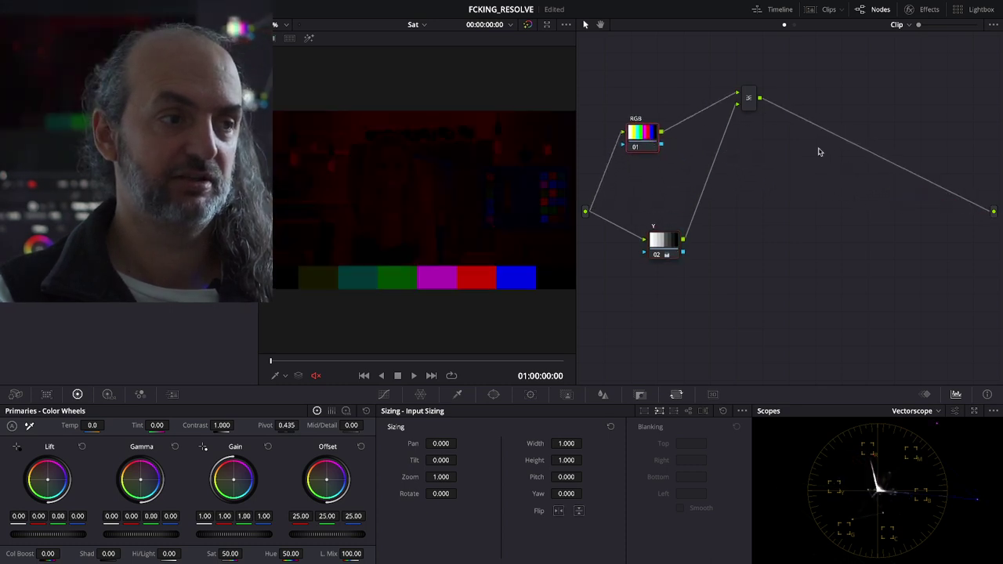
drag(749, 100, 750, 177)
drag(672, 247, 669, 201)
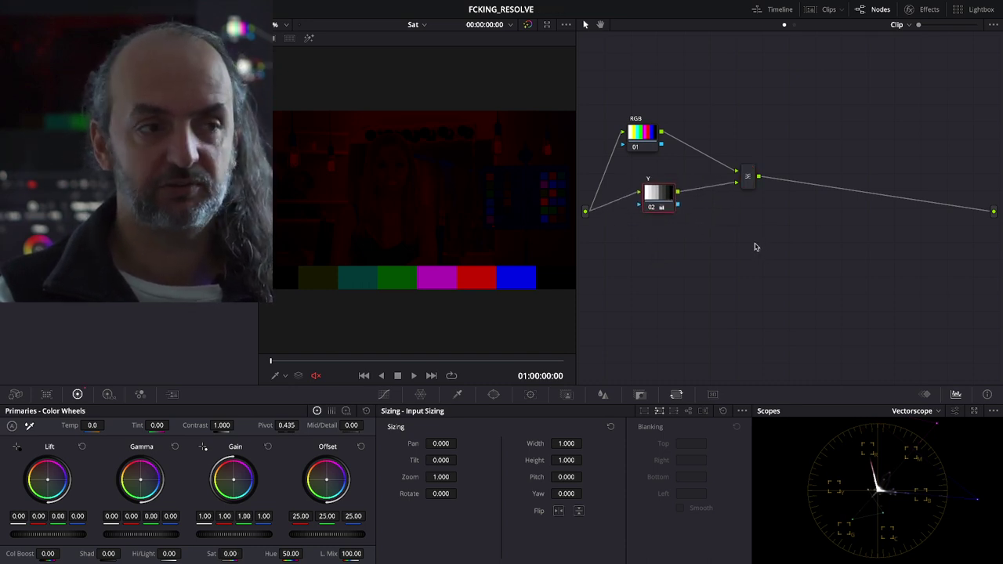
mouse_move(748, 176)
mouse_down()
mouse_move(737, 166)
mouse_move(786, 170)
mouse_up()
key(alt+s)
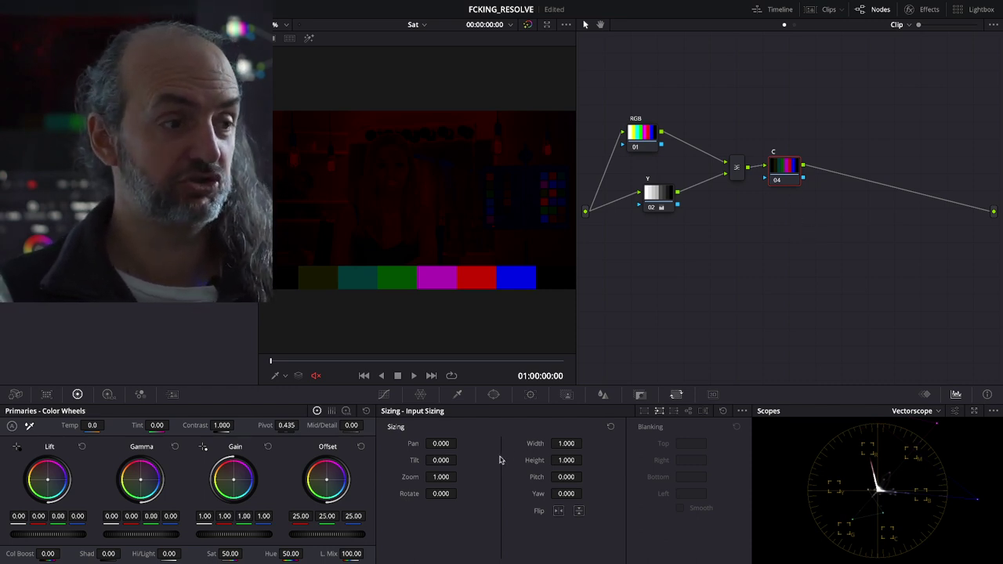
Step: Try the Gain master wheel on node 04, then nudge node 04 and the Y node into place
mouse_move(251, 538)
mouse_down()
mouse_move(204, 536)
mouse_move(235, 536)
mouse_up()
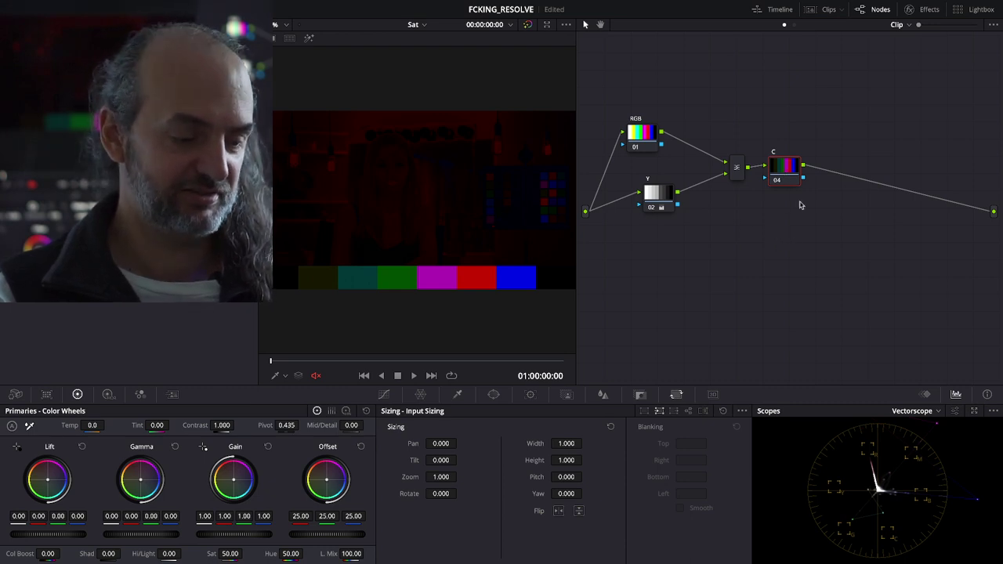
drag(799, 178, 800, 180)
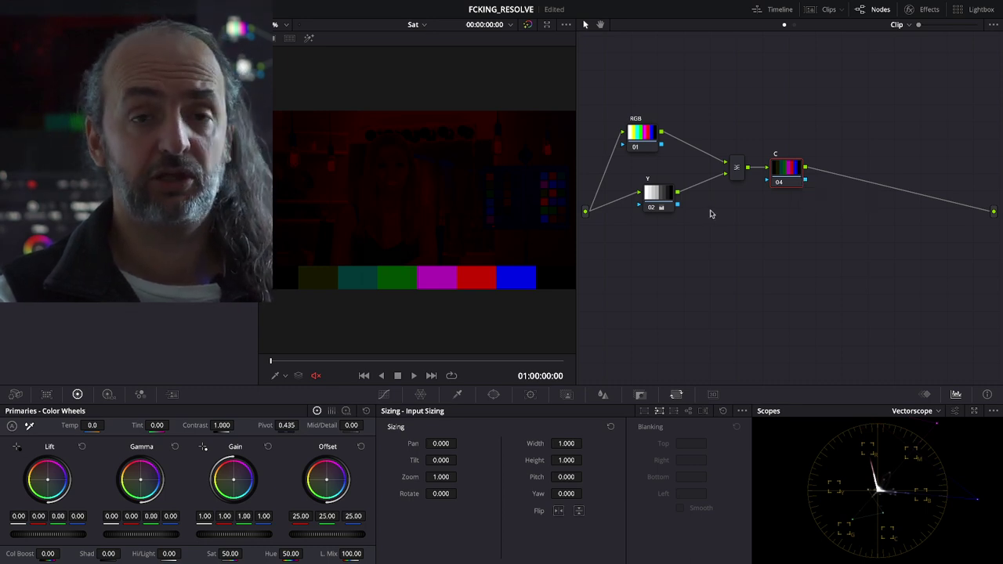
drag(798, 171, 801, 169)
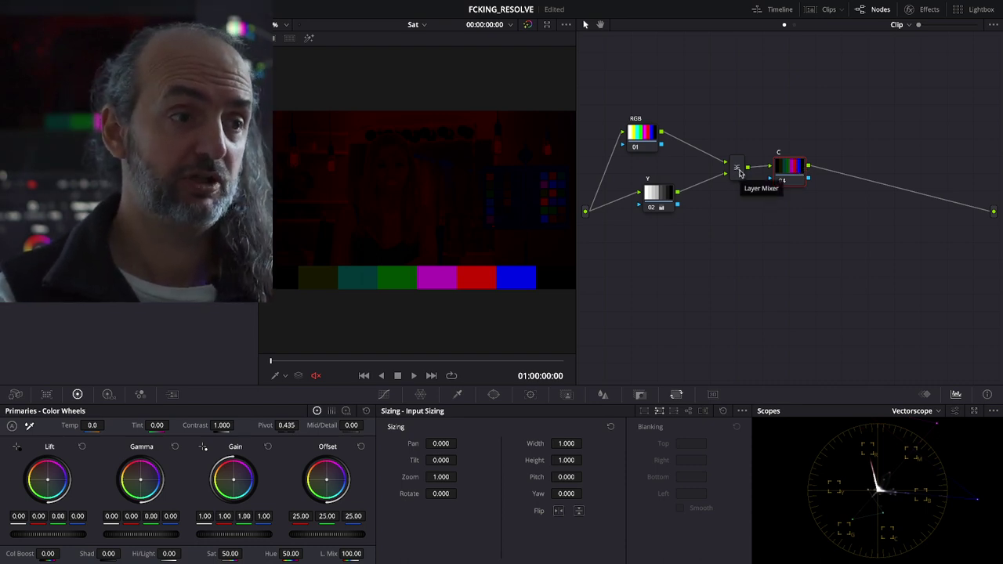
drag(649, 203, 650, 208)
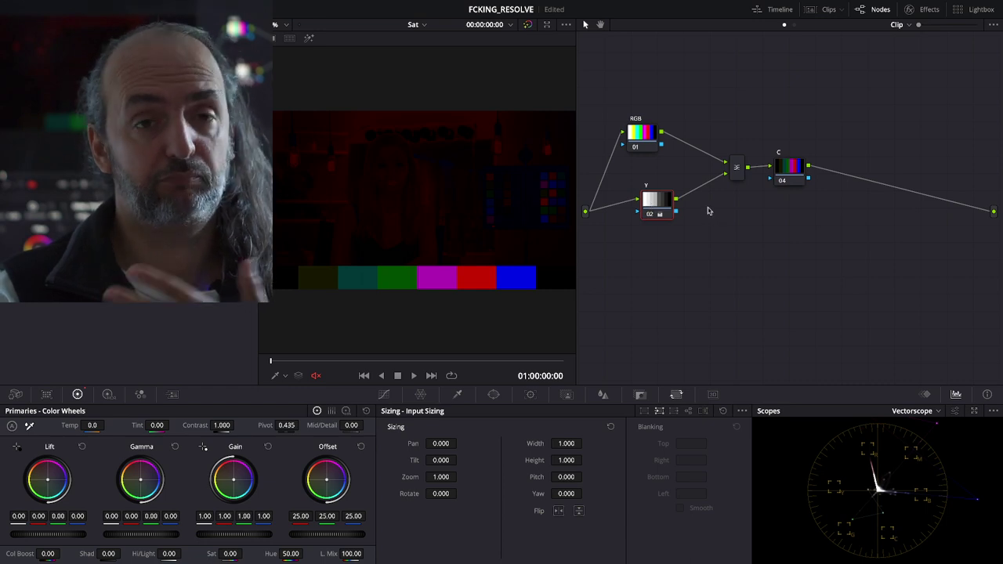
Step: Add a second Layer Mixer with a composite mode and wire node 02 into its second input
right_click(821, 221)
mouse_move(880, 238)
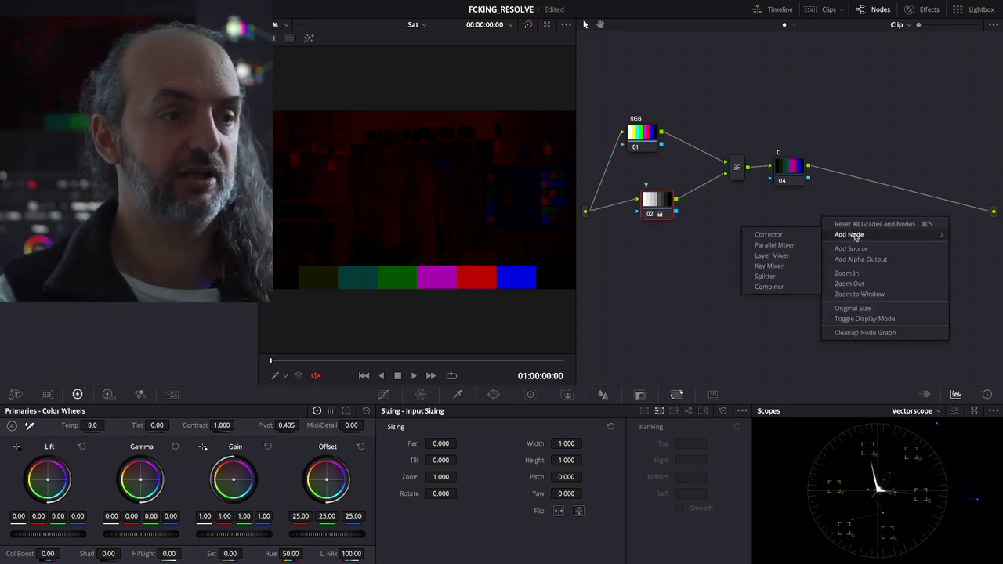
click(796, 256)
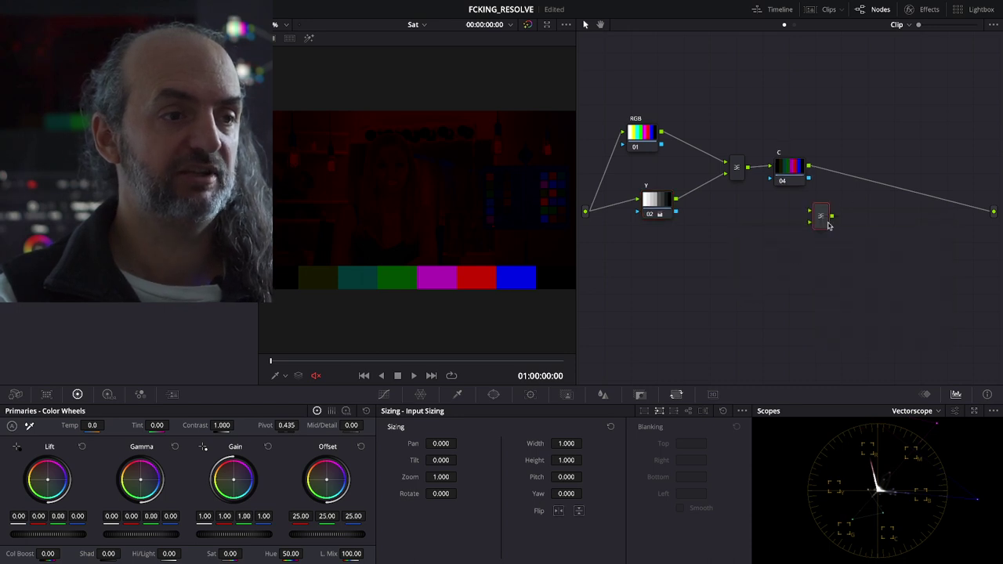
right_click(824, 221)
mouse_move(892, 287)
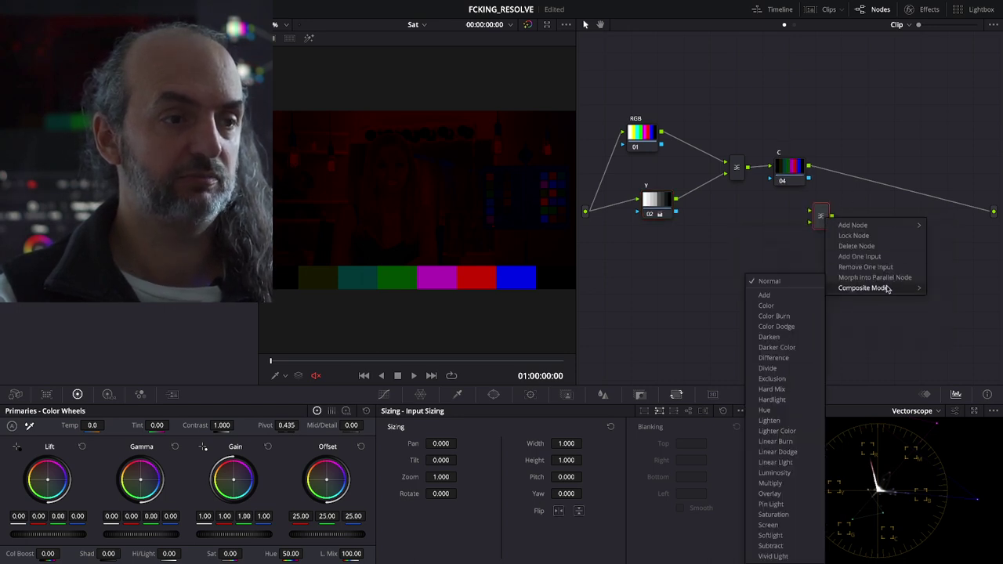
click(786, 298)
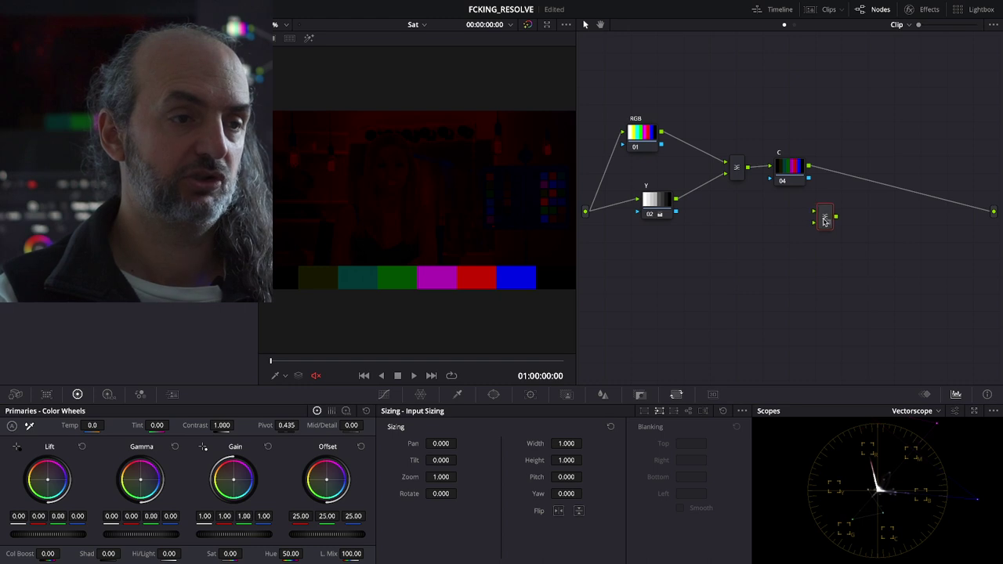
mouse_move(824, 221)
mouse_down()
mouse_move(838, 222)
mouse_move(868, 136)
mouse_move(864, 183)
mouse_move(860, 174)
mouse_up()
mouse_move(676, 199)
mouse_down()
mouse_move(854, 178)
mouse_move(845, 196)
mouse_up()
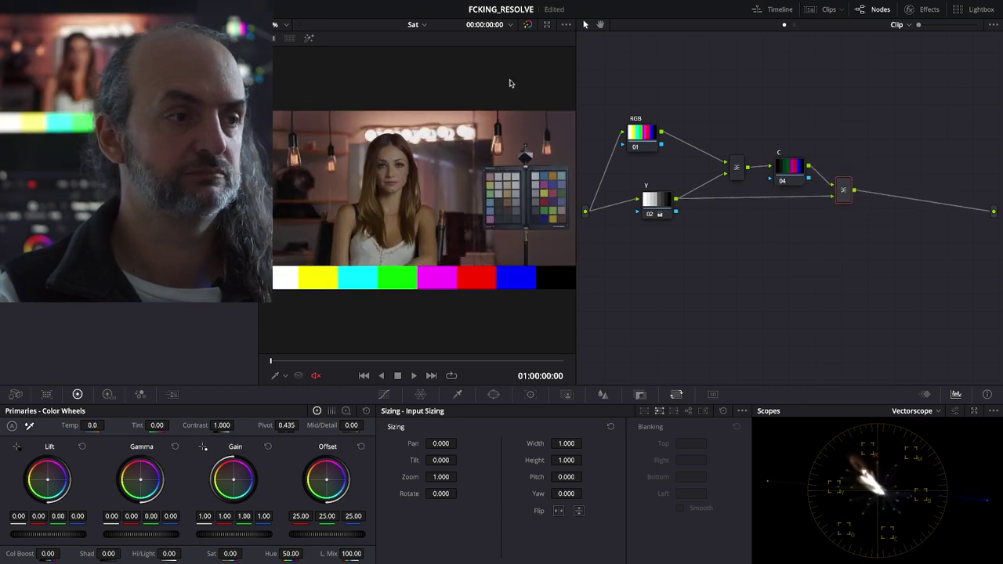
Step: Toggle the grade bypass to compare, then tidy nodes 01, 02 and 04 in the graph
click(528, 25)
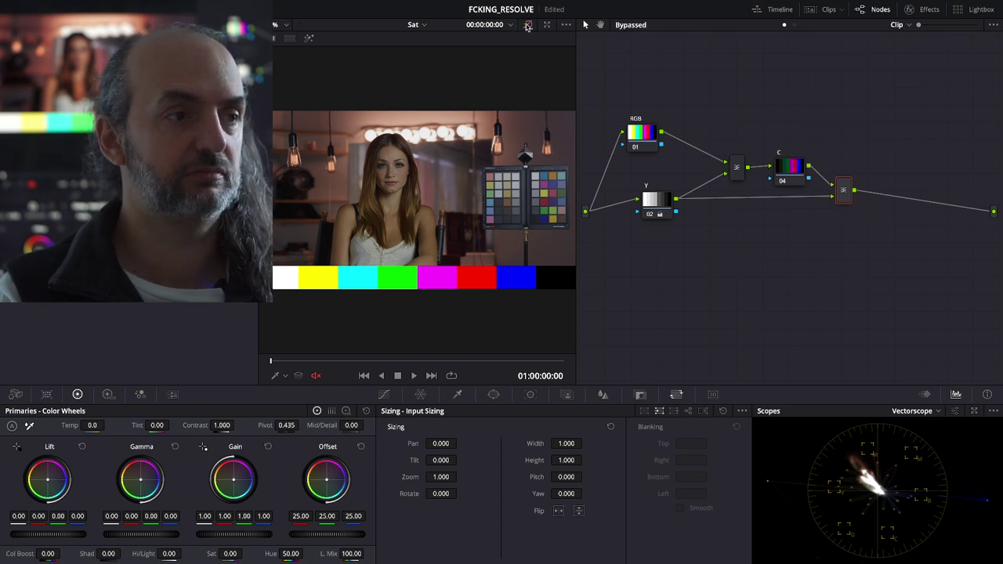
click(527, 24)
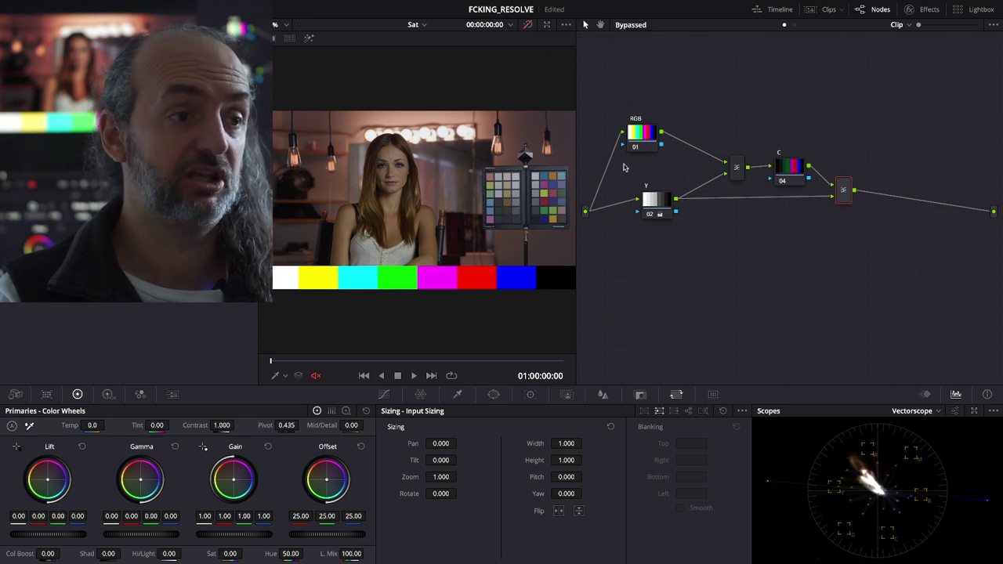
click(738, 172)
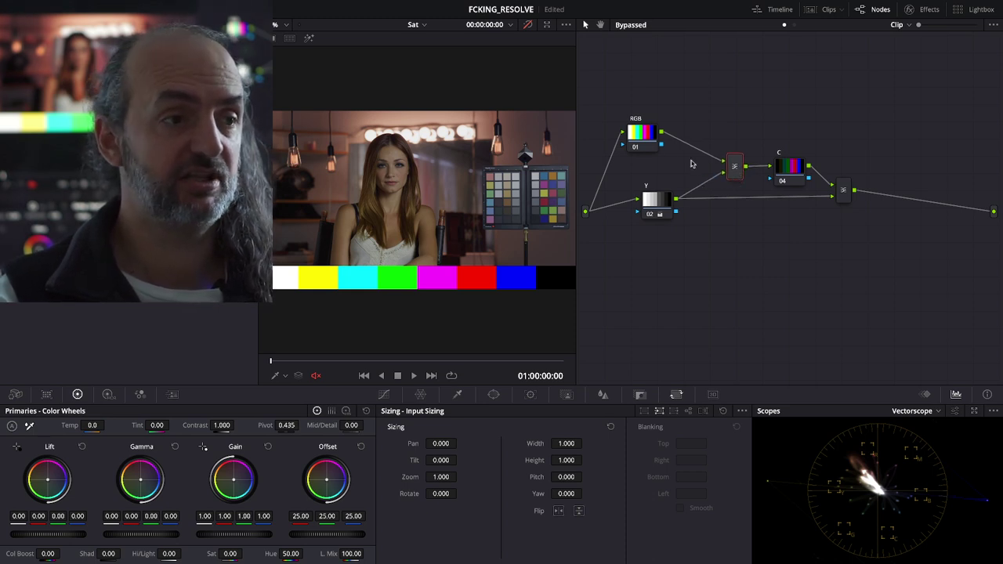
drag(648, 137, 625, 166)
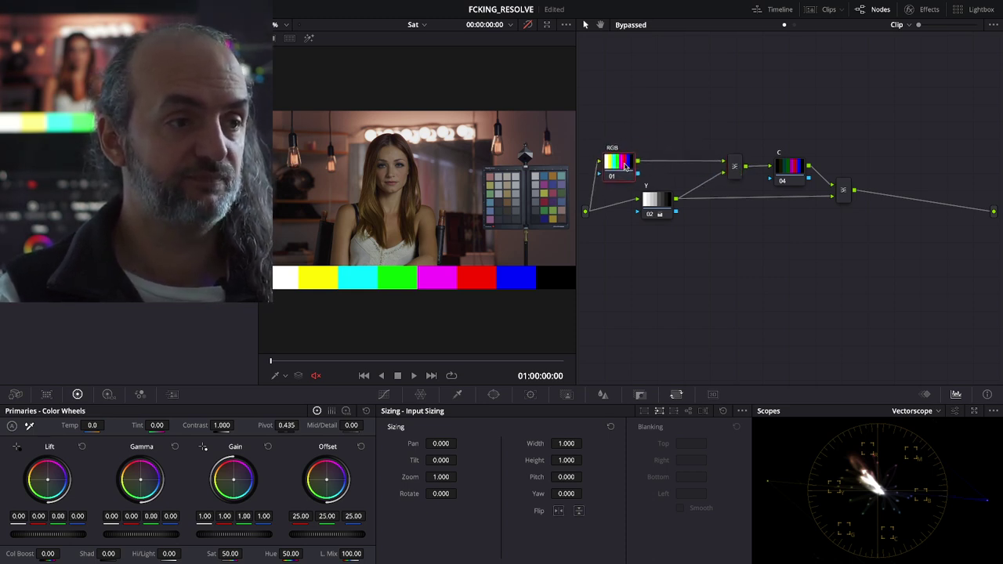
drag(670, 196, 673, 195)
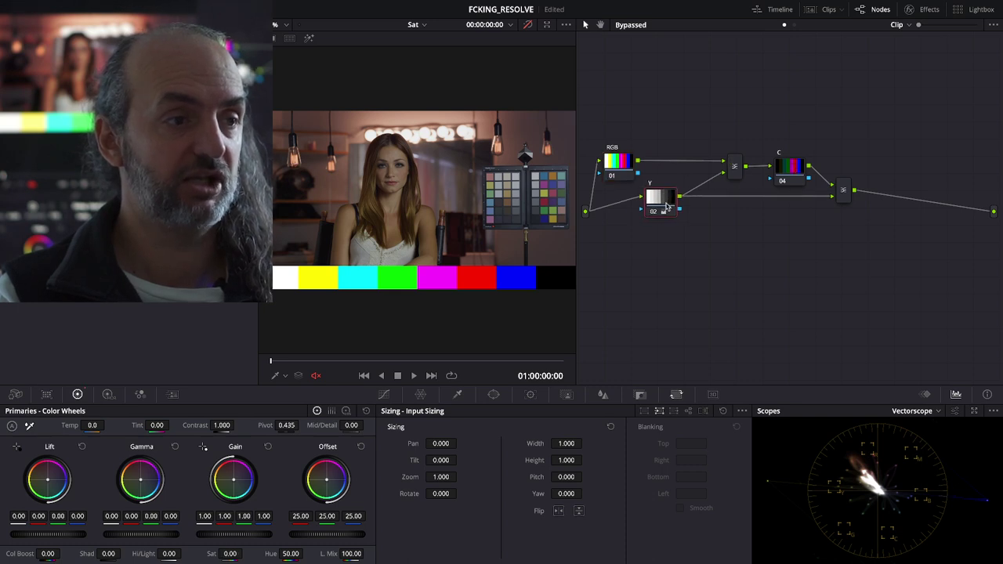
drag(781, 163, 783, 168)
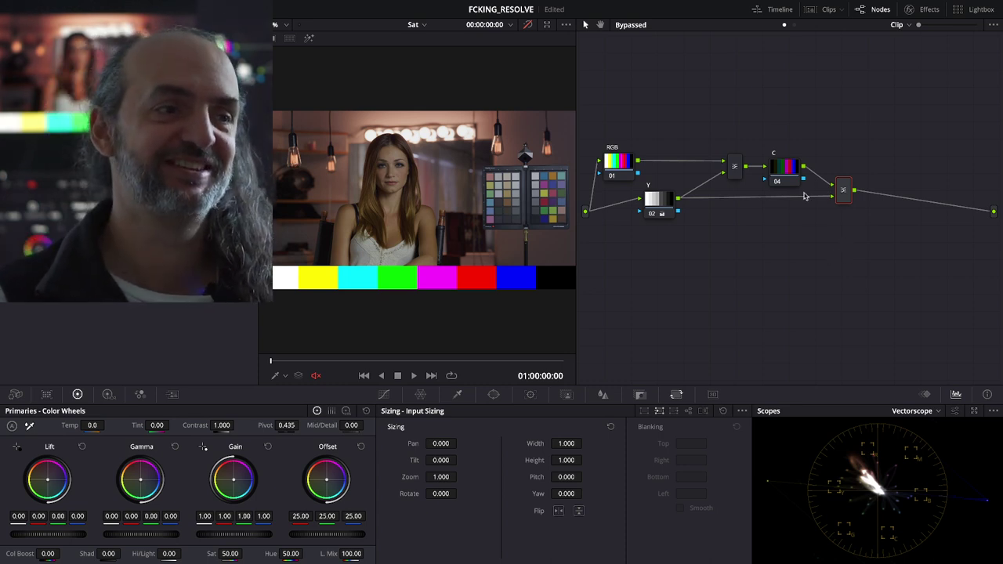
click(788, 169)
drag(788, 168, 789, 167)
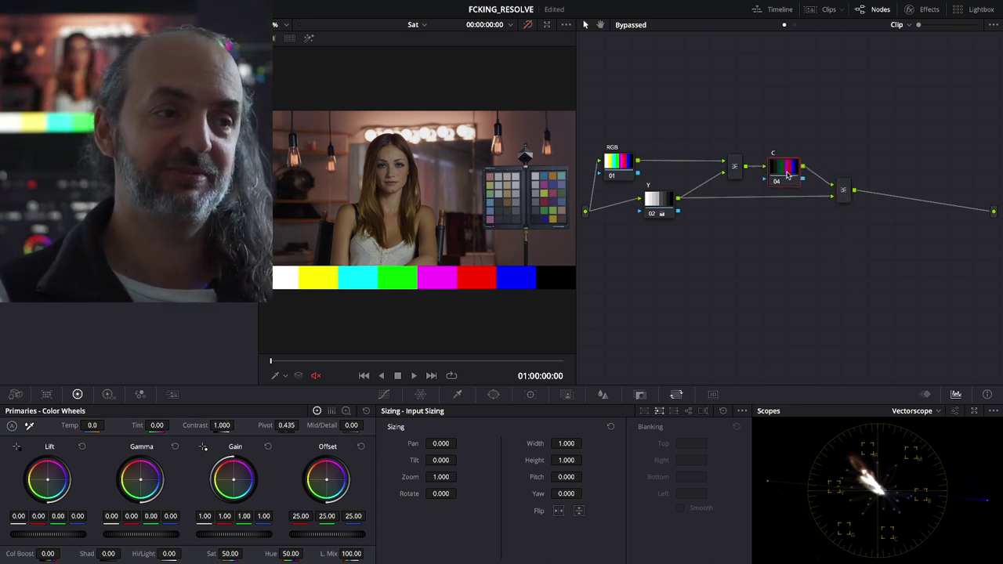
Step: Move node 05 up-left and lower its Gain master wheel
scroll(719, 243, up, 2)
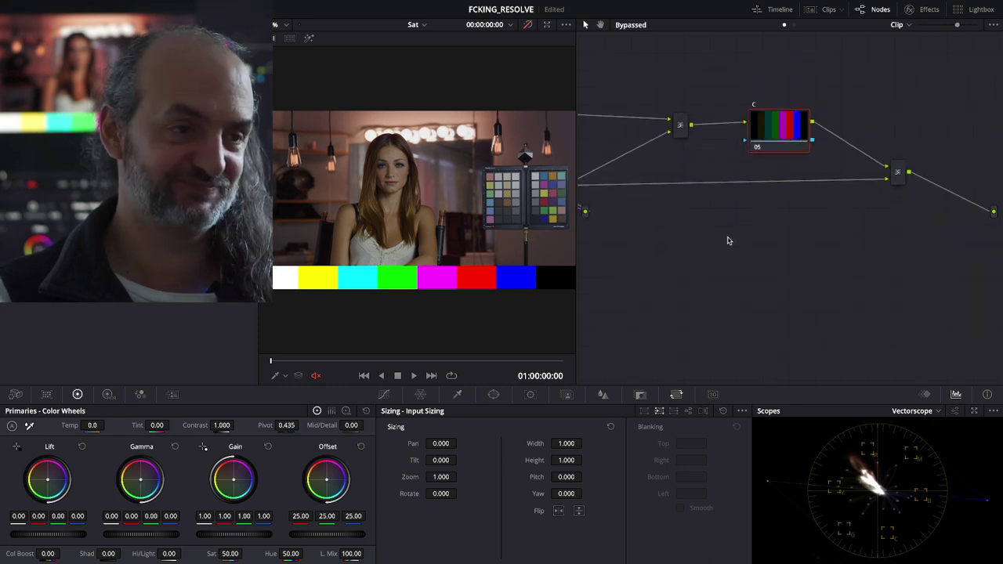
scroll(797, 254, up, 2)
scroll(810, 253, down, 2)
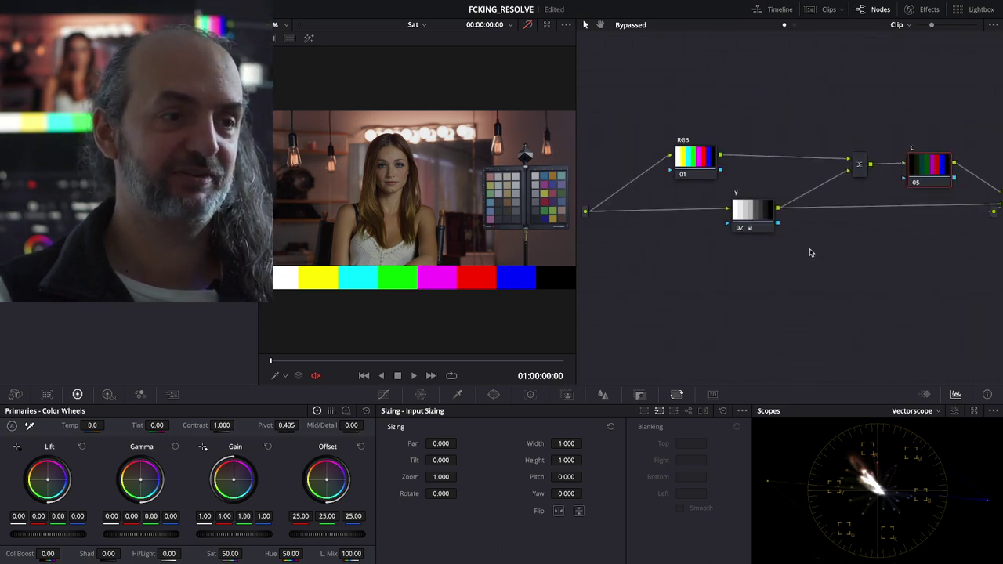
drag(916, 170, 898, 156)
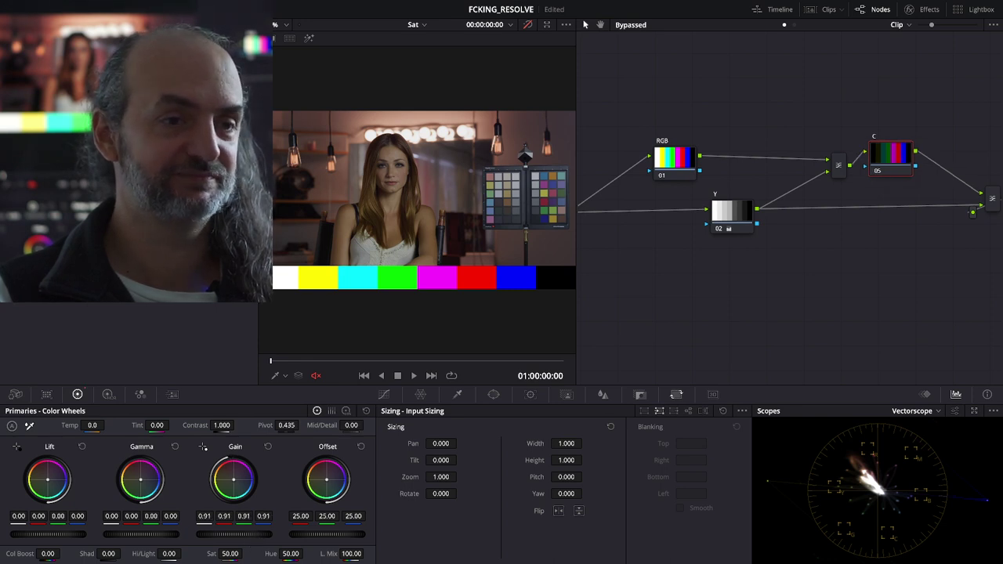
drag(233, 534, 215, 534)
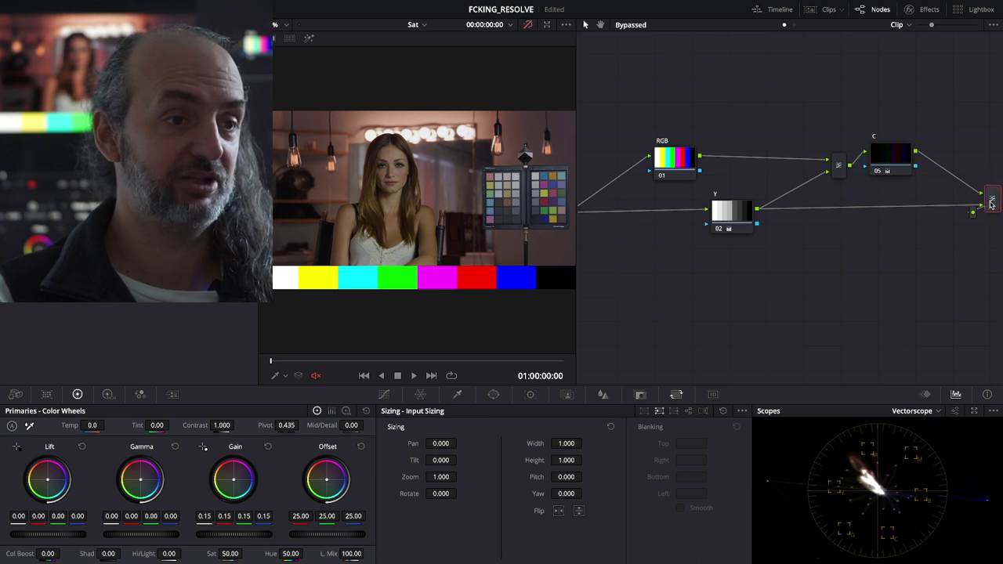
Step: Shift the final mixer, node 02, the combiner node and node 05 to the left
drag(990, 198, 918, 210)
drag(746, 212, 741, 221)
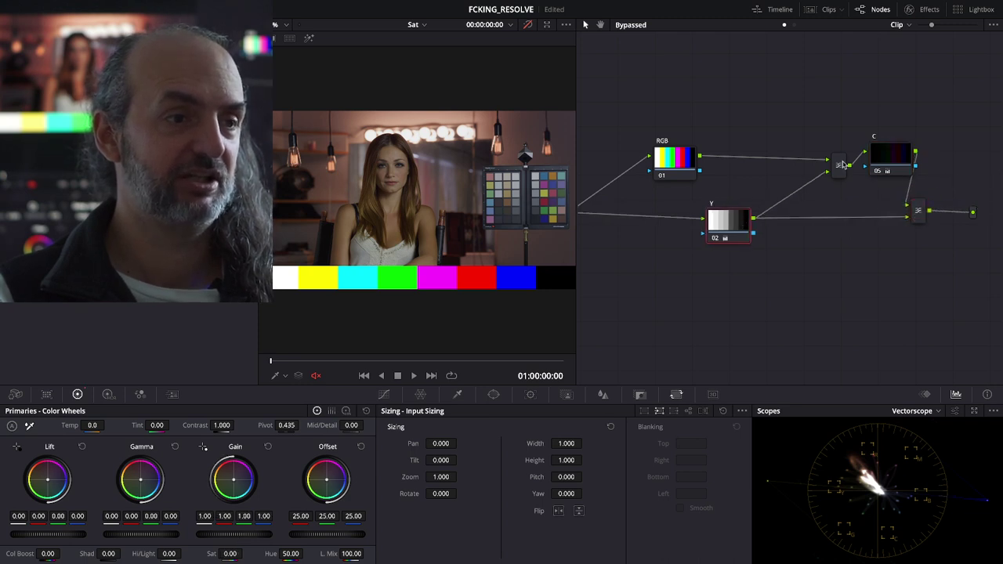
drag(838, 165, 793, 158)
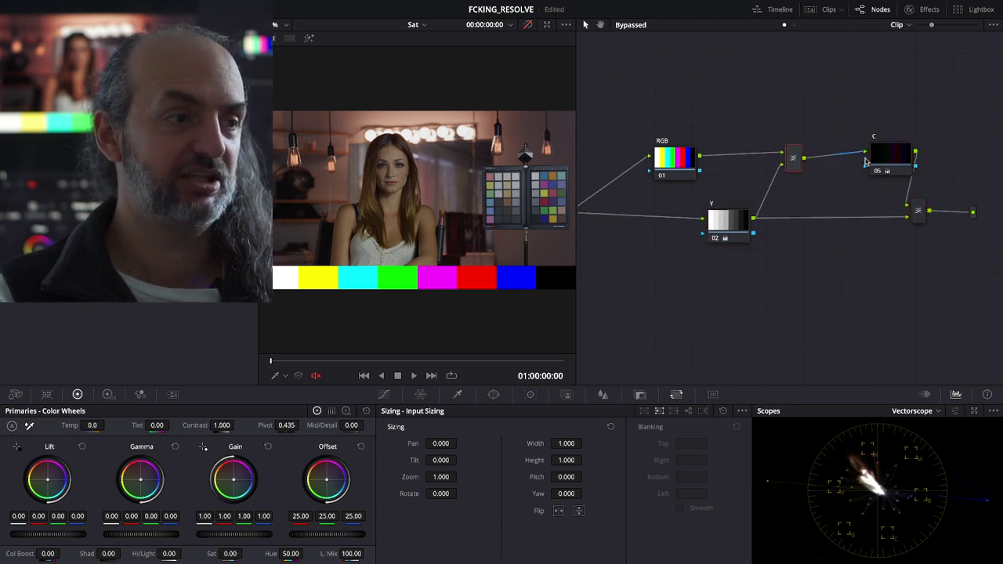
drag(897, 161, 859, 161)
Step: Reset node 05's grade, restore L. Mix to 100, and lower its gain
right_click(857, 161)
click(871, 165)
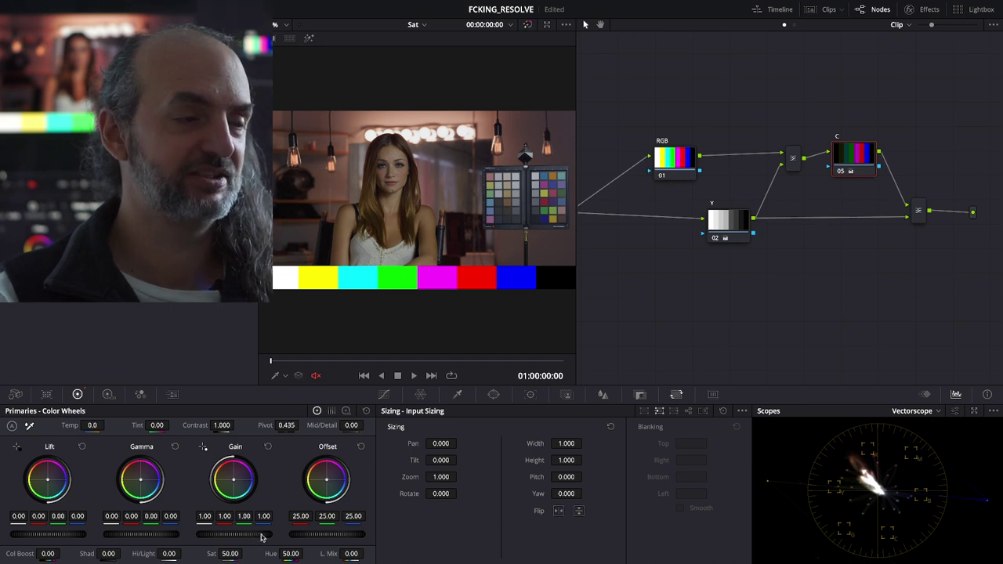
double_click(332, 553)
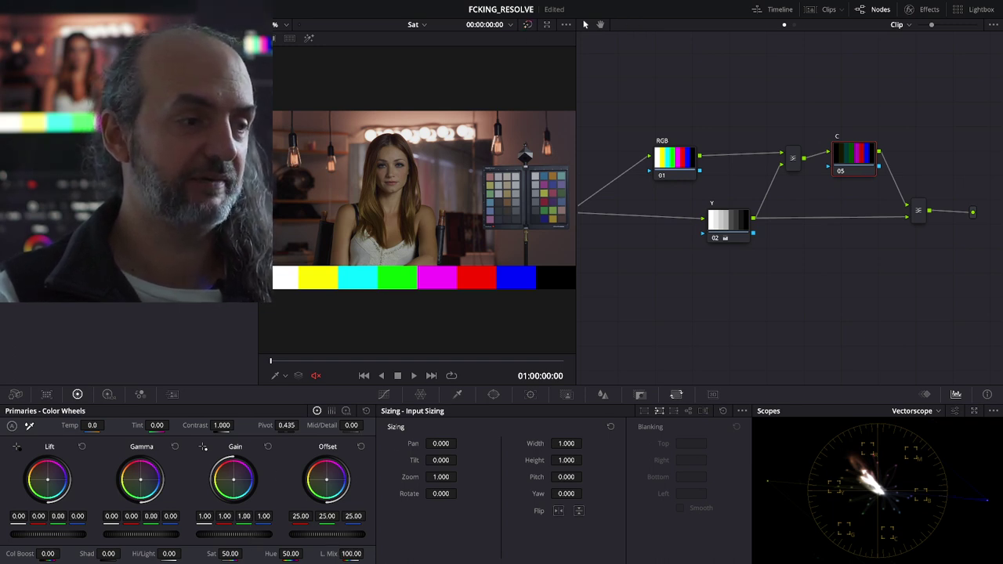
drag(233, 533, 162, 534)
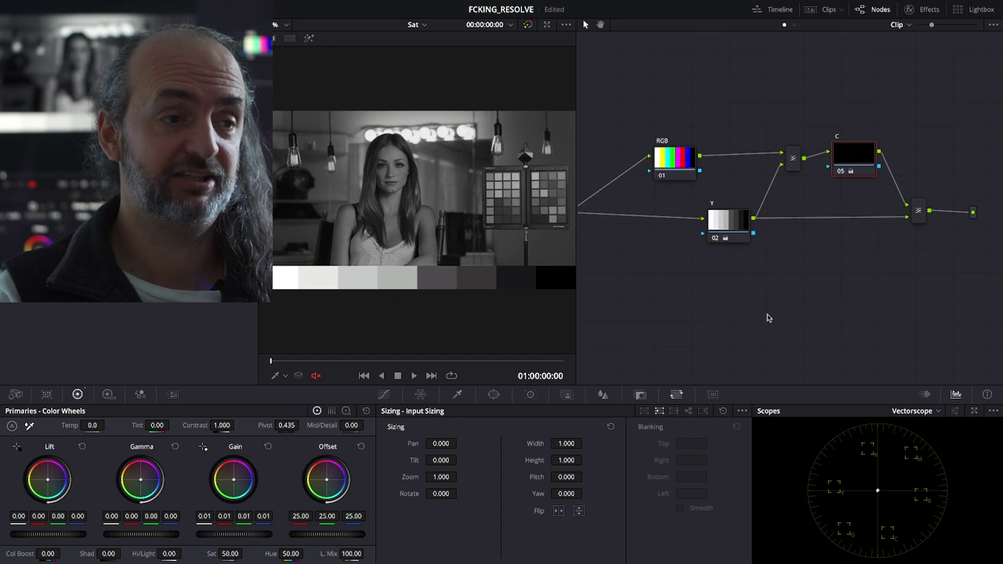
Step: Rearrange node 05, the Y node, the mixer and C nodes, and nodes 01 and 02 into a cleaner layout
drag(863, 157, 860, 162)
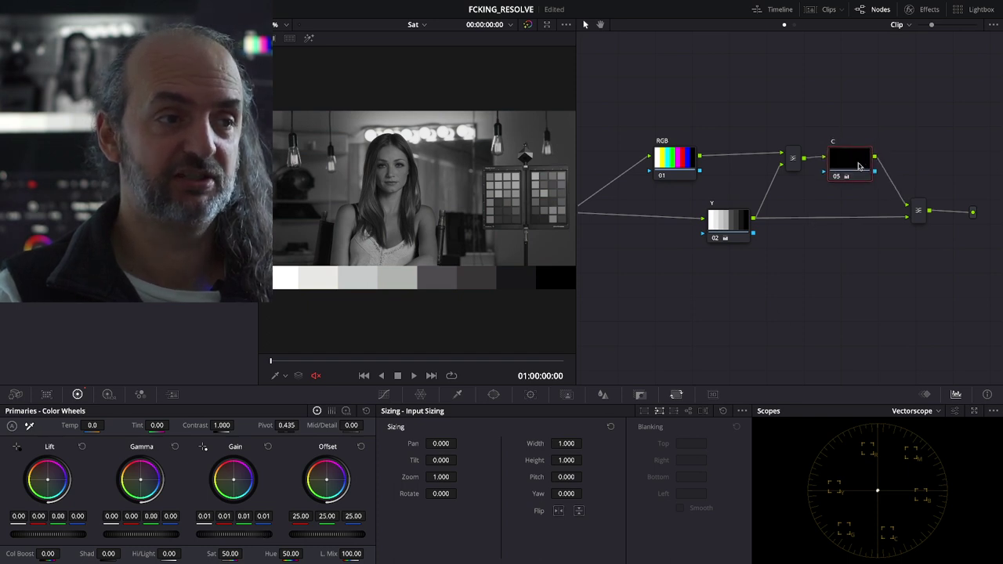
drag(727, 229, 724, 229)
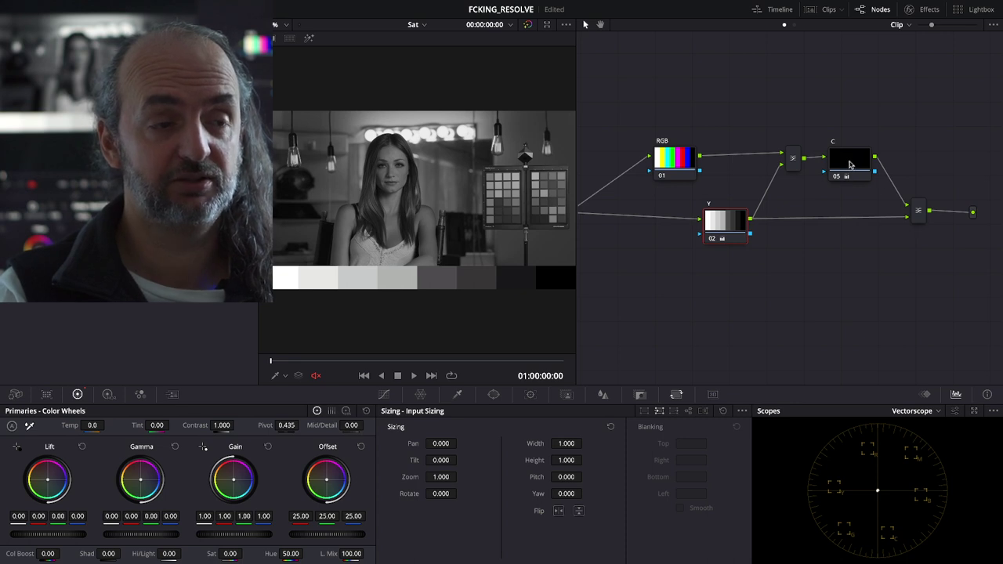
drag(732, 230, 730, 225)
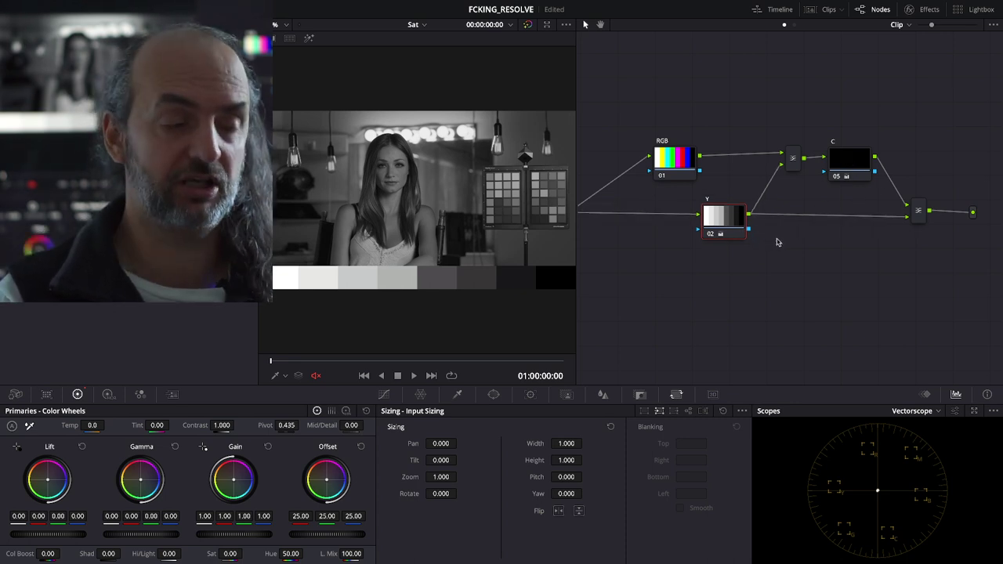
drag(740, 225, 737, 226)
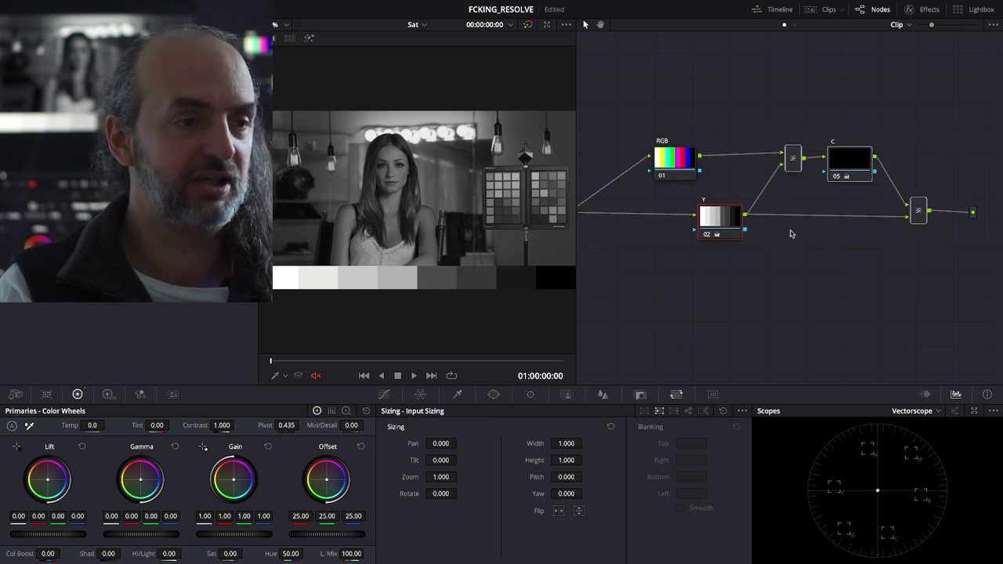
drag(917, 212, 892, 163)
drag(681, 159, 683, 110)
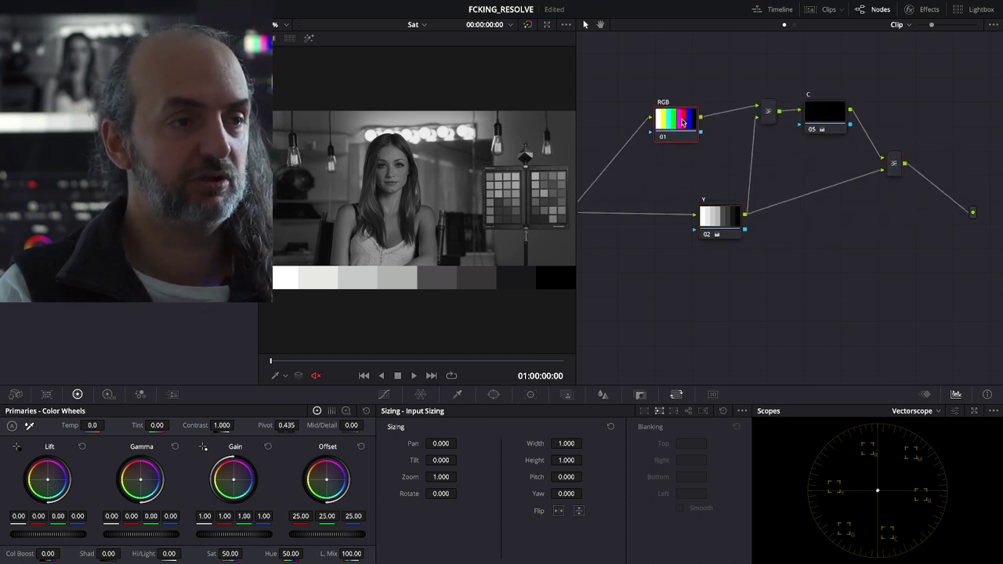
drag(729, 223, 715, 183)
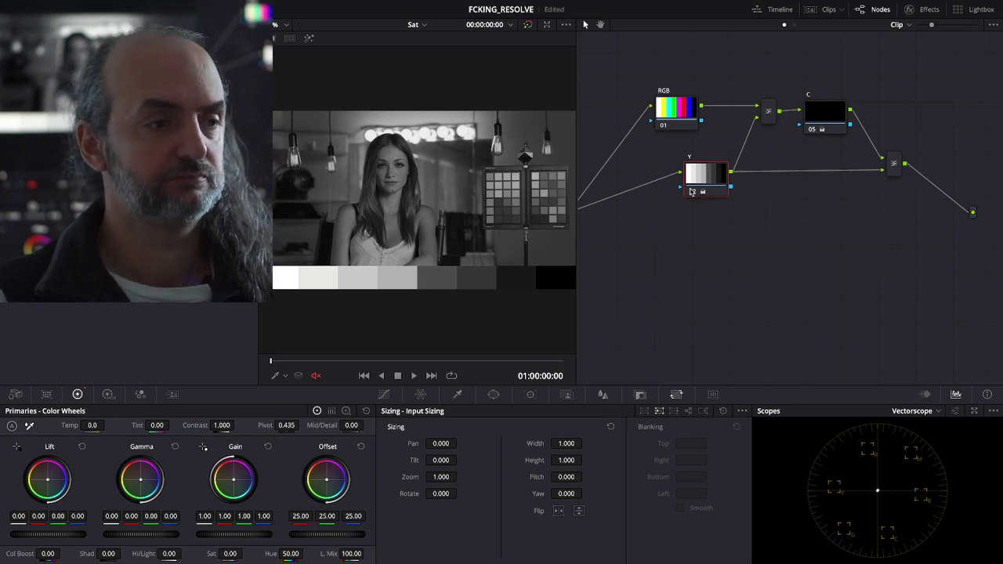
Step: Pull node 02 out from under the Y node and place it beside node 01
mouse_move(713, 197)
mouse_down()
mouse_move(715, 227)
mouse_move(633, 213)
mouse_move(649, 112)
mouse_up()
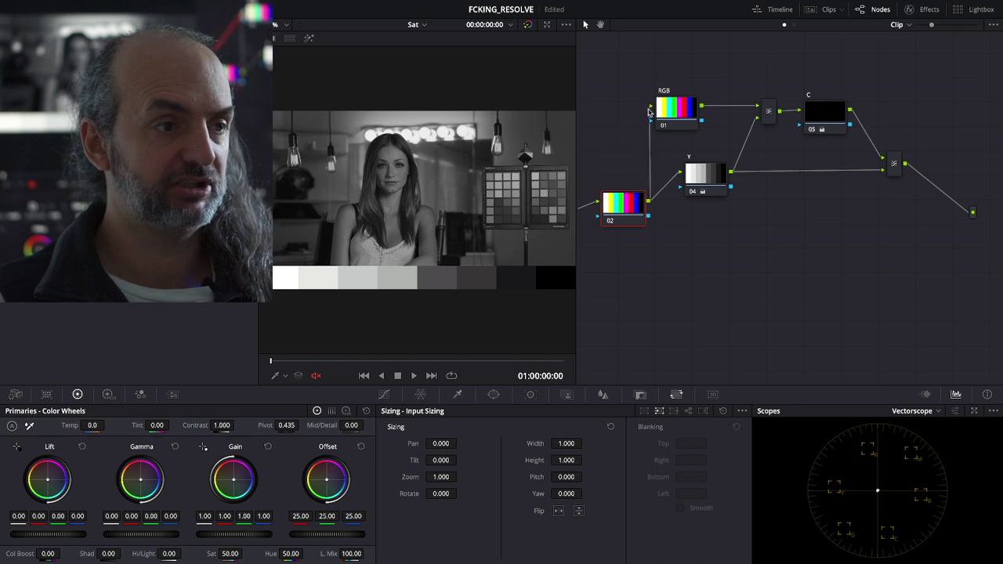
drag(613, 225, 613, 164)
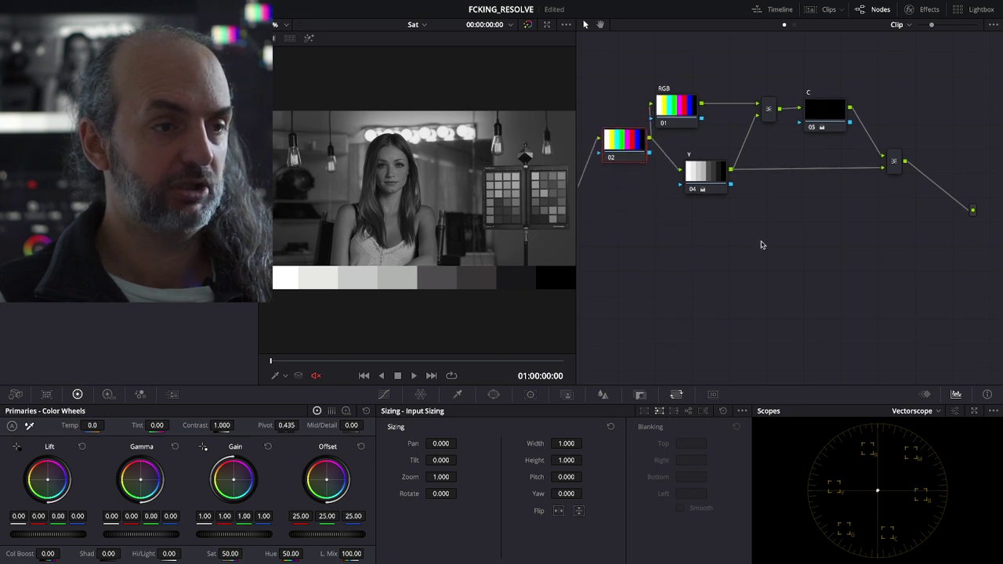
scroll(764, 244, left, 3)
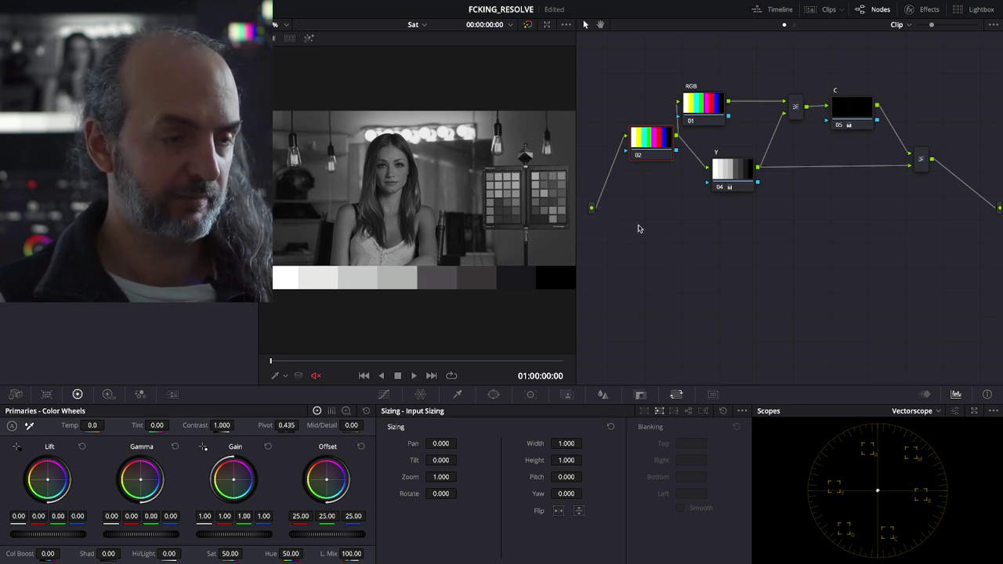
Step: Add a source-fed node 01 routed straight to the output, and move the upper tree up
key(shift+s)
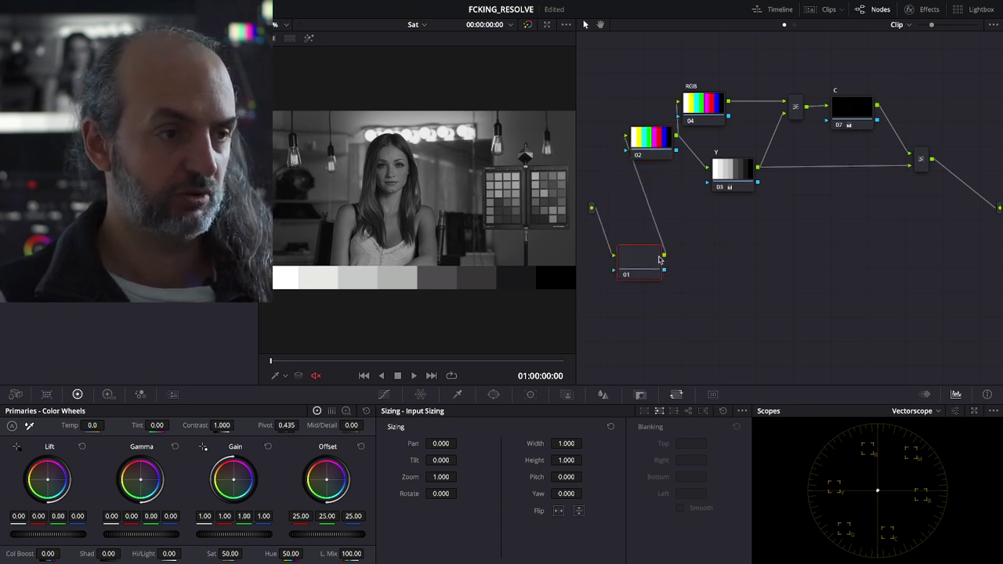
drag(626, 138, 999, 210)
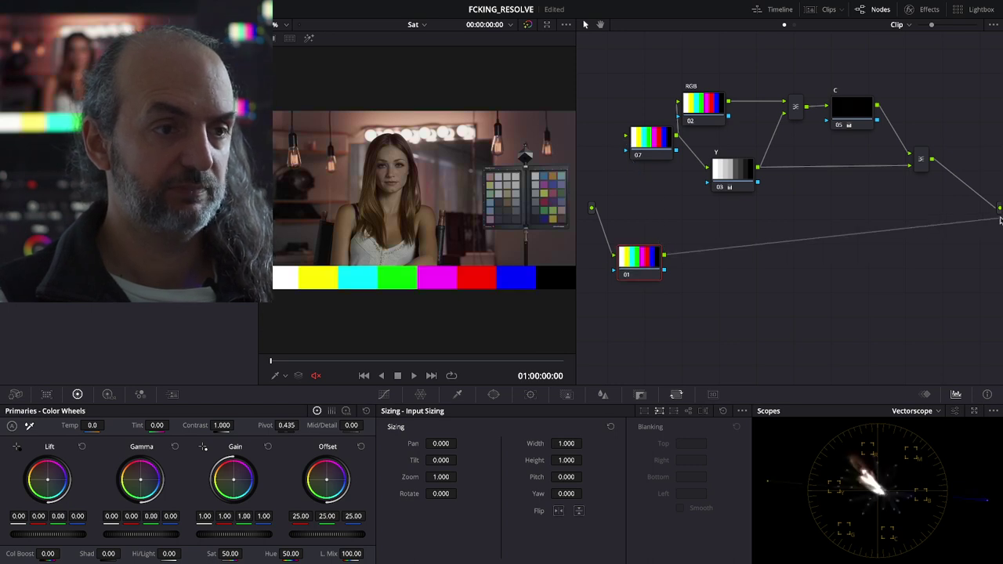
drag(942, 90, 627, 192)
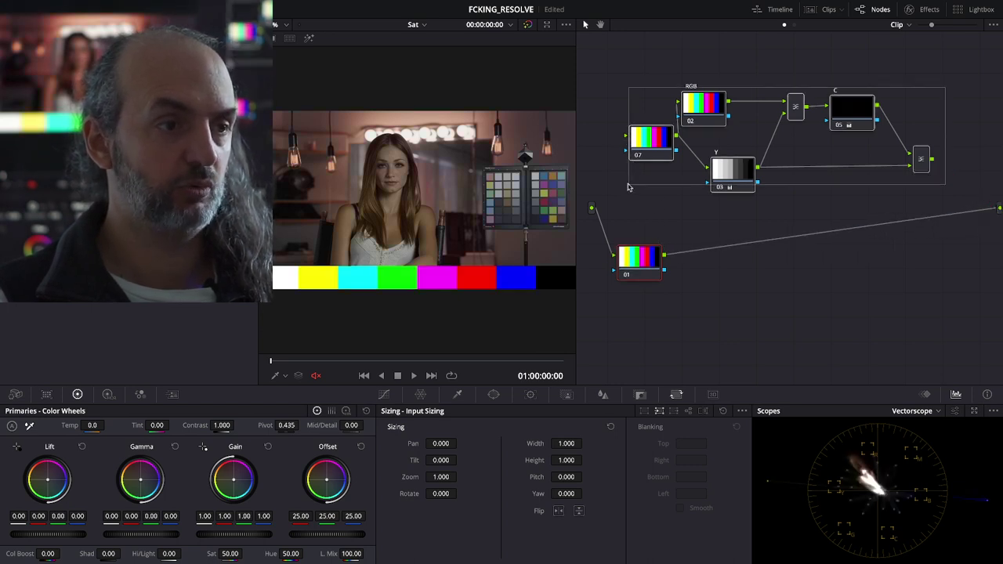
drag(724, 192, 722, 163)
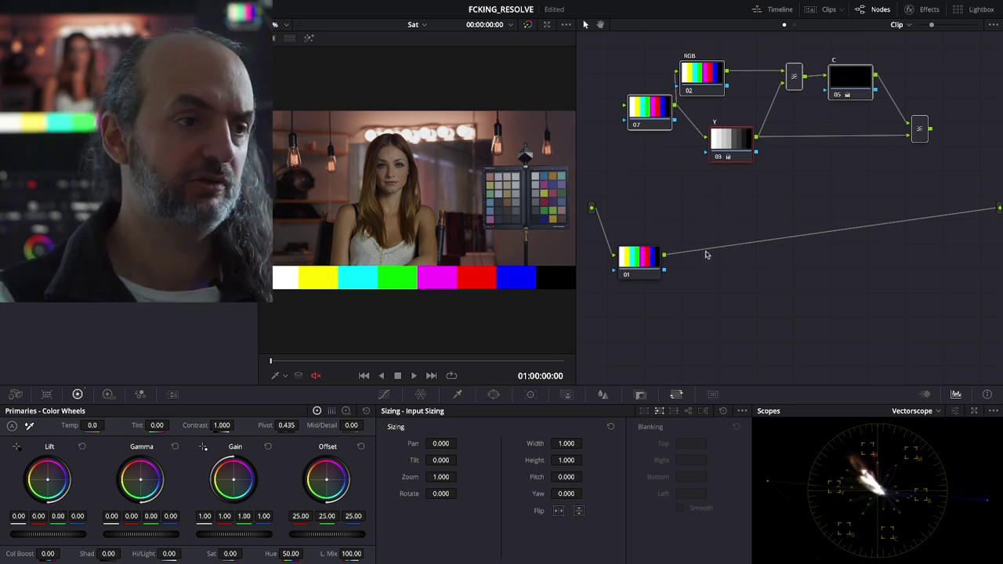
mouse_move(638, 258)
mouse_down()
mouse_move(634, 213)
mouse_move(640, 256)
mouse_up()
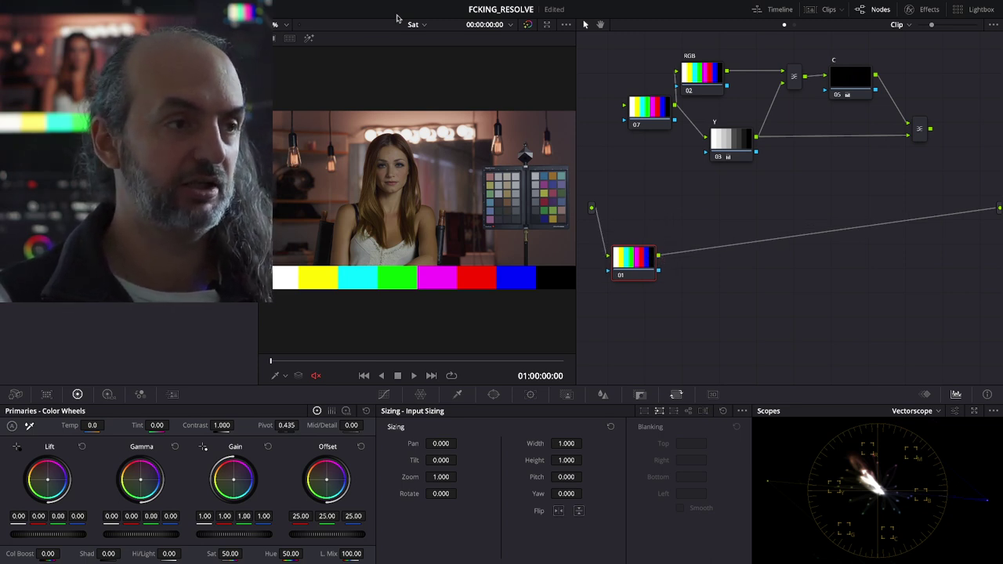
Step: Add a Splitter/Combiner node after node 01 from the Color > Nodes menu
click(431, 5)
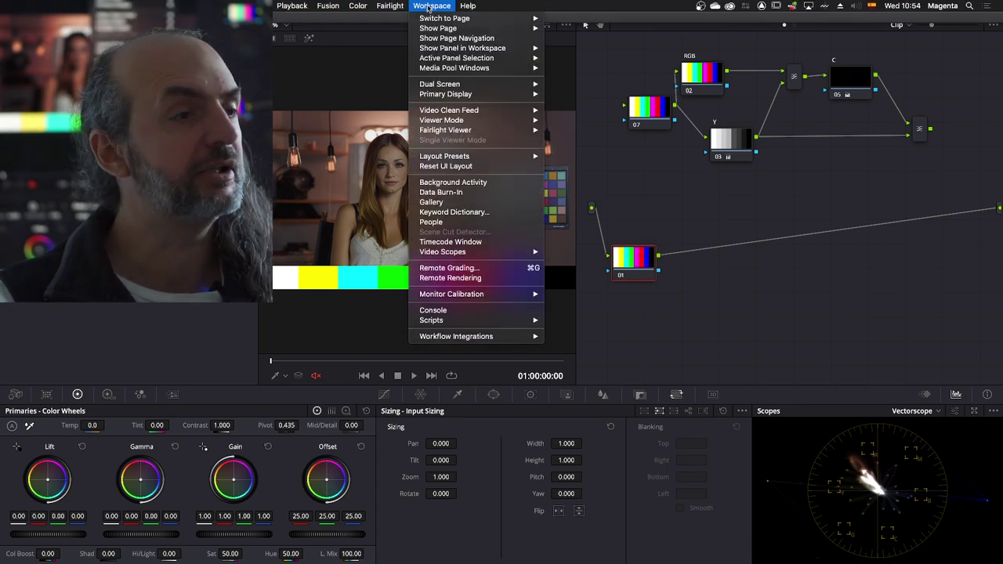
mouse_move(443, 19)
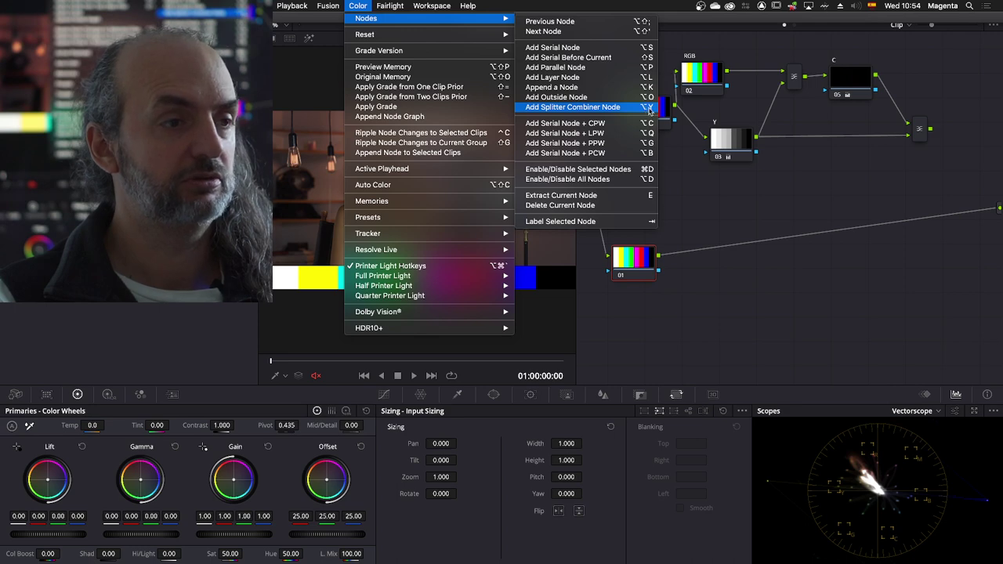
click(649, 108)
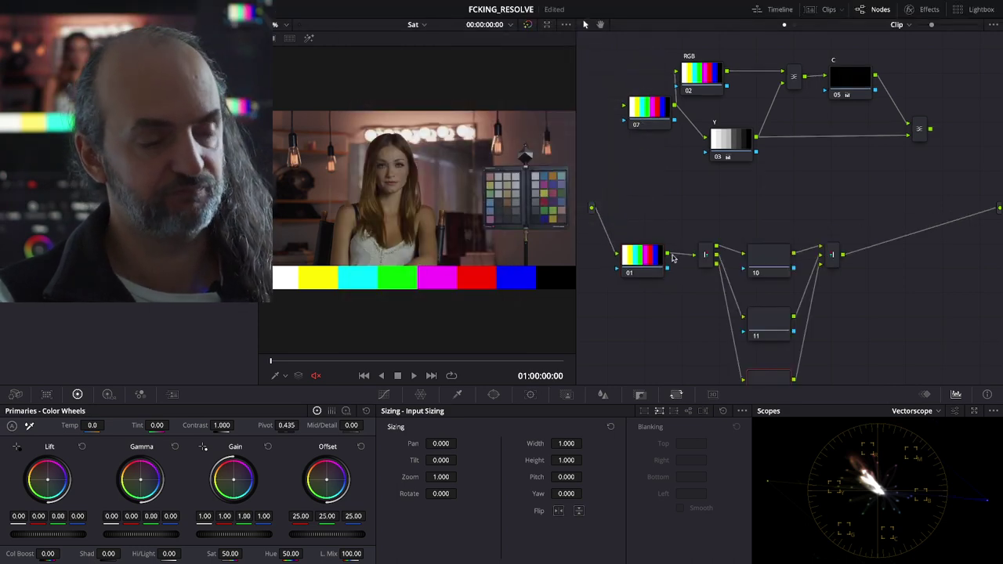
Step: Box-select the splitter, its branches and the combiner, and move the group in the node graph
mouse_move(863, 222)
mouse_down()
mouse_move(758, 380)
mouse_move(751, 350)
mouse_up()
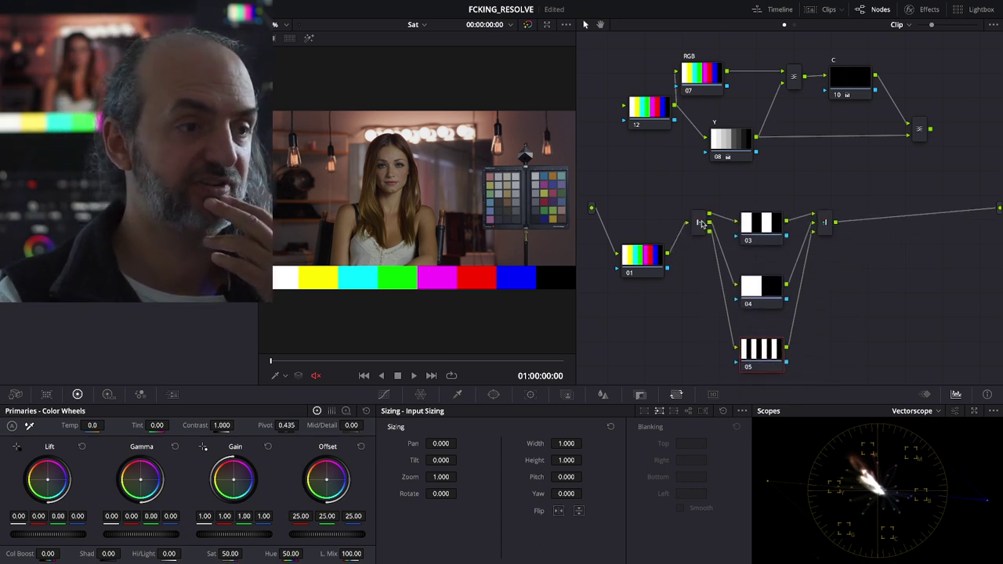
drag(701, 223, 696, 263)
drag(766, 226, 767, 221)
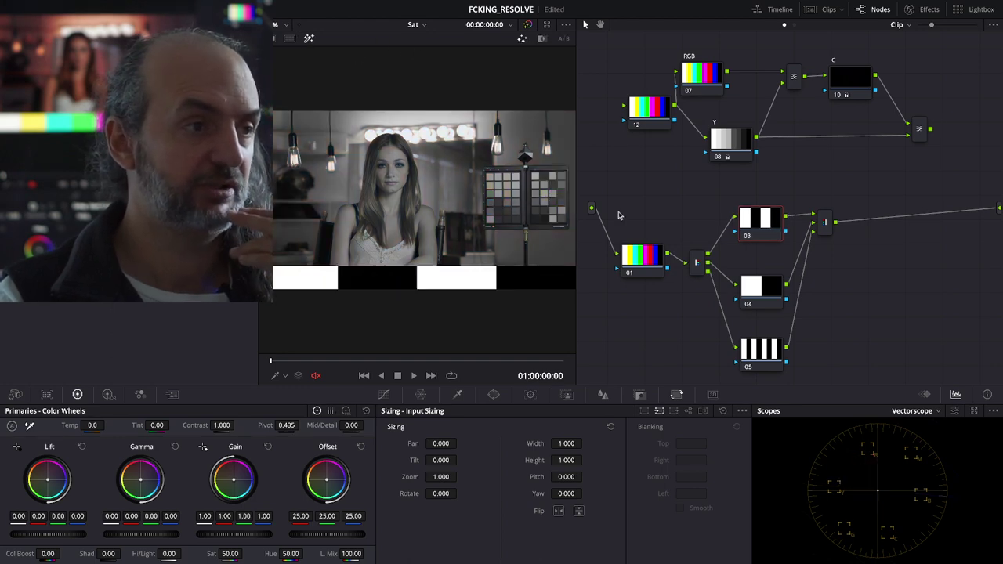
Step: Step through branches 03, 04 and 05, ending with the red channel shown as a greyscale highlight
click(764, 296)
click(759, 348)
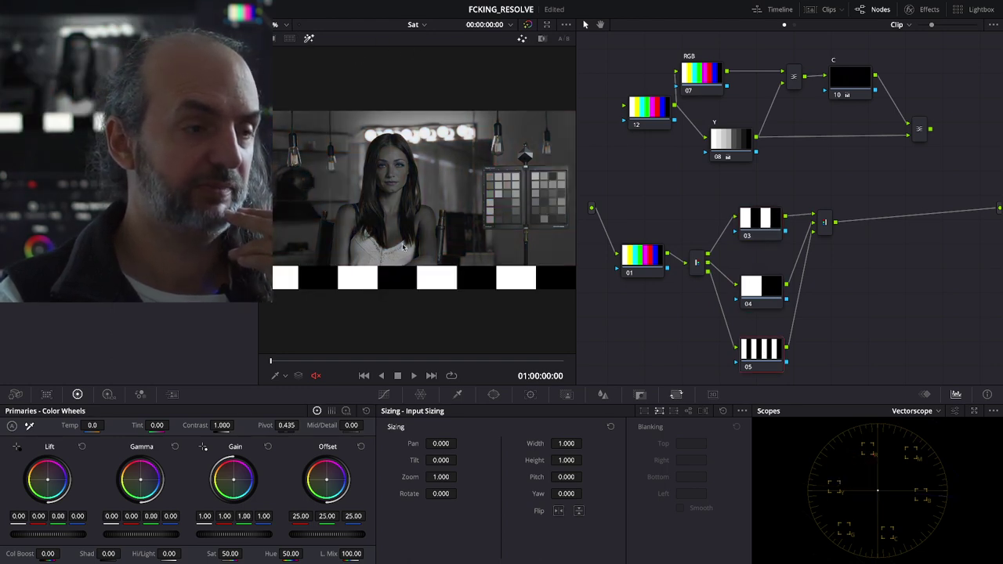
click(756, 224)
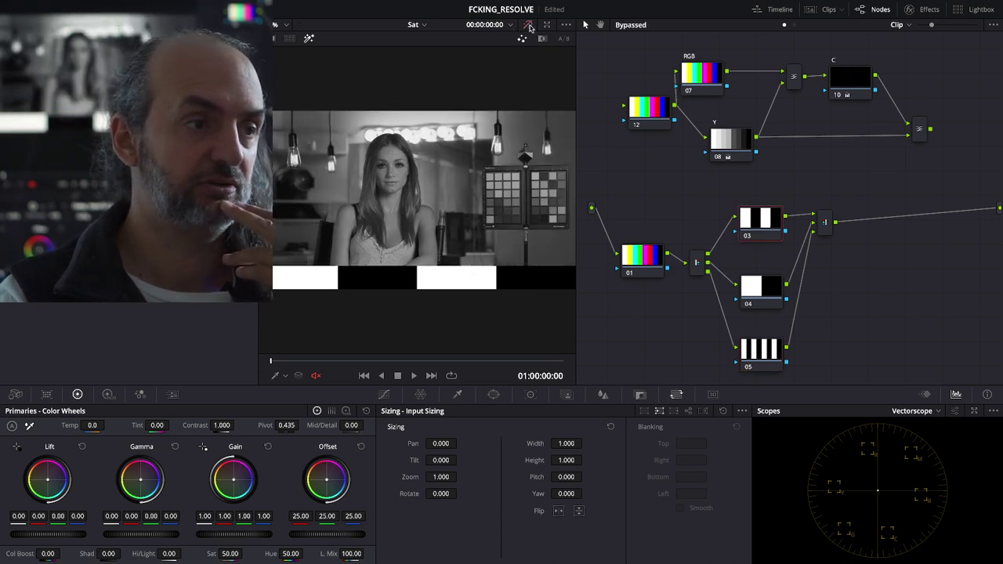
click(309, 38)
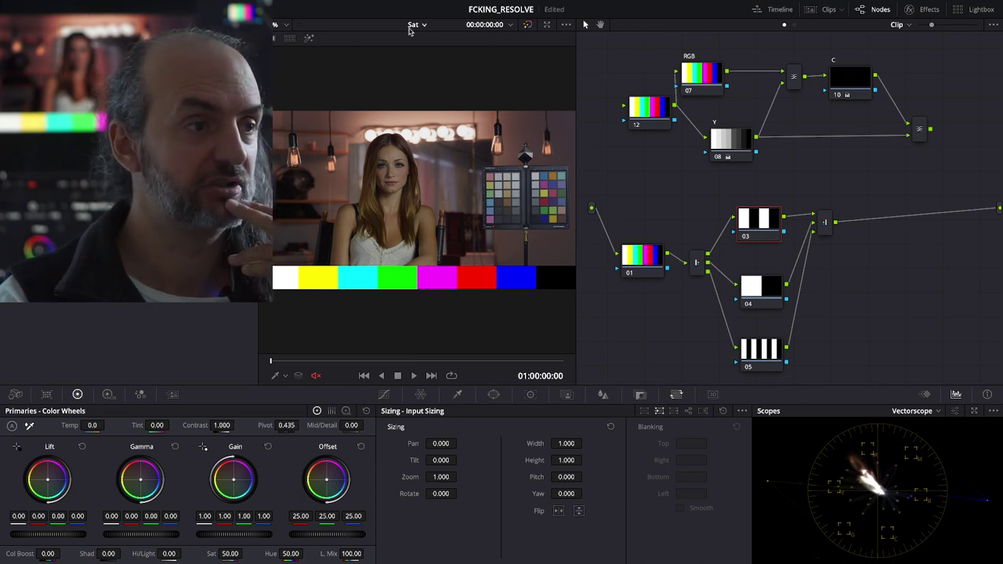
click(310, 39)
click(311, 38)
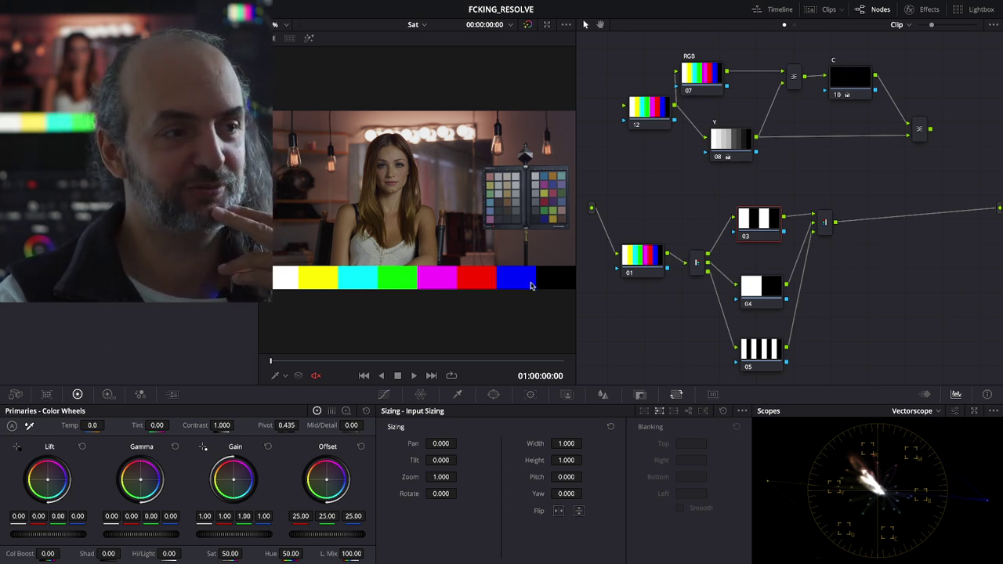
click(309, 39)
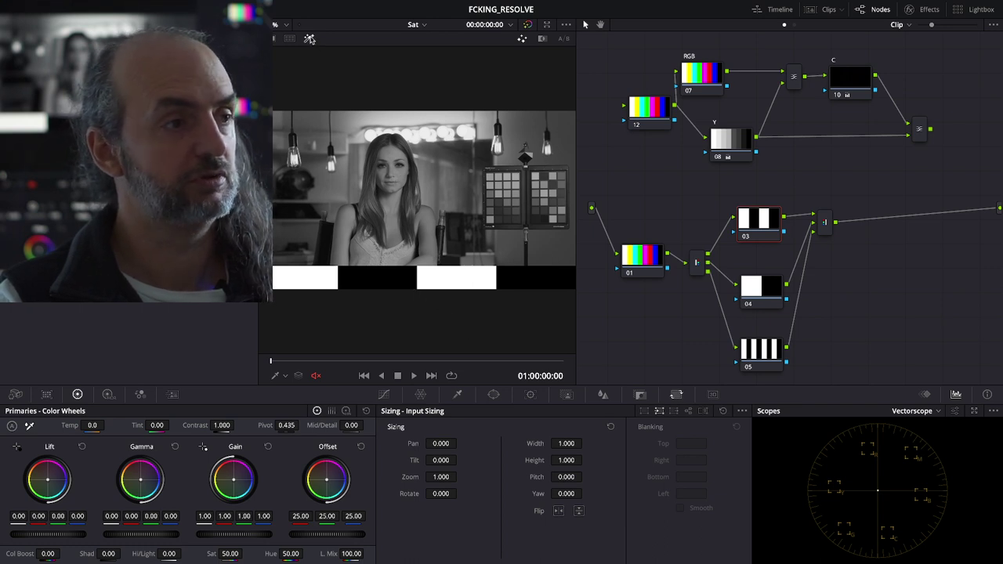
Step: Return the viewer to full colour and stack the green and blue branch nodes under the red one
key(shift+d)
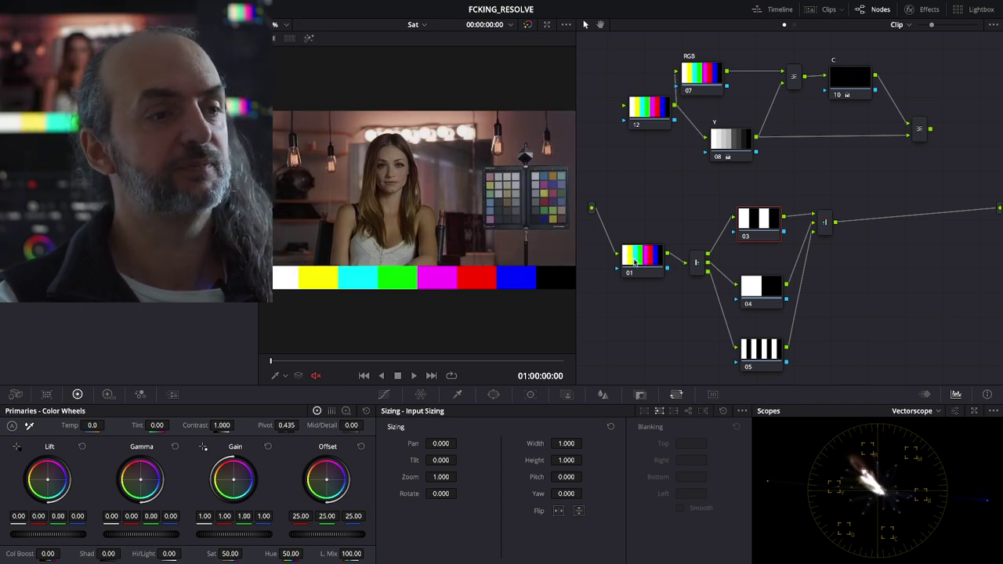
drag(765, 229, 766, 229)
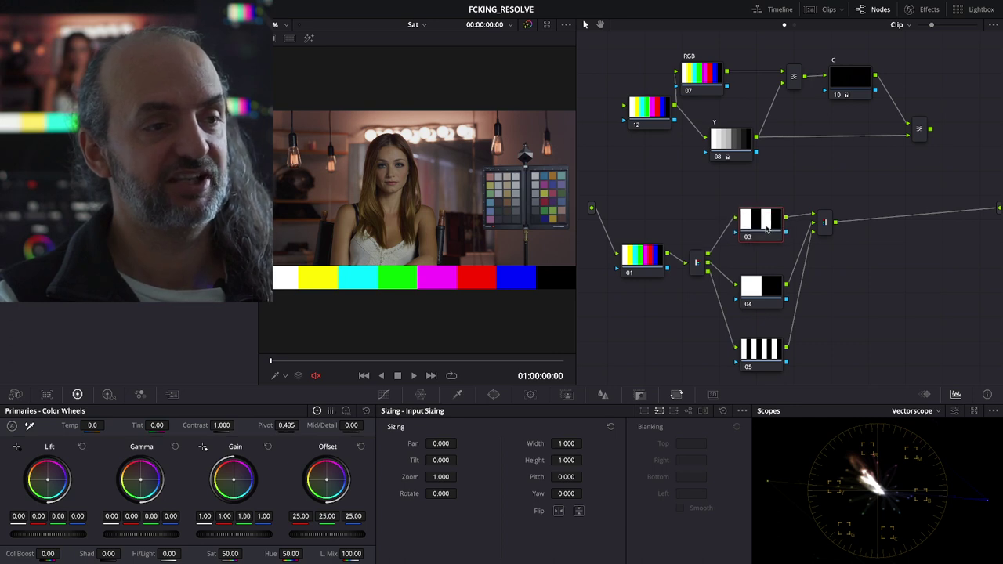
drag(768, 289, 766, 270)
drag(770, 349, 769, 322)
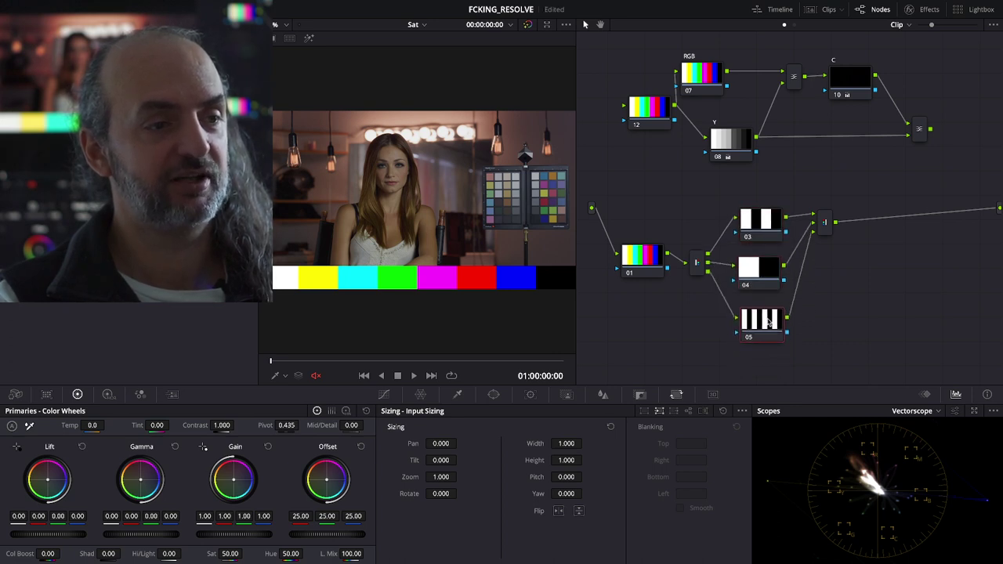
Step: Preview the green and blue branches as greyscale highlights, then place the combiner beside node 04
click(752, 223)
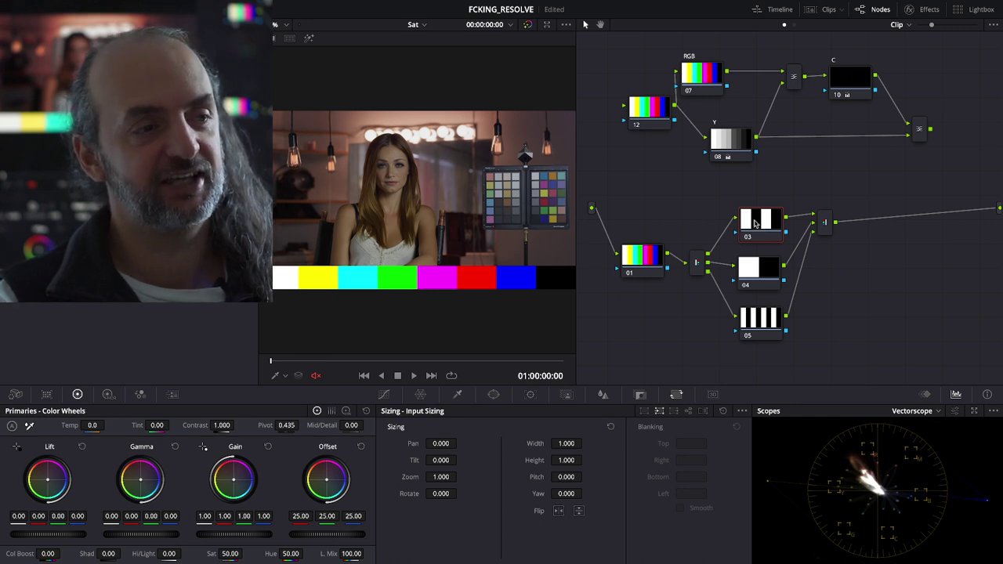
click(769, 280)
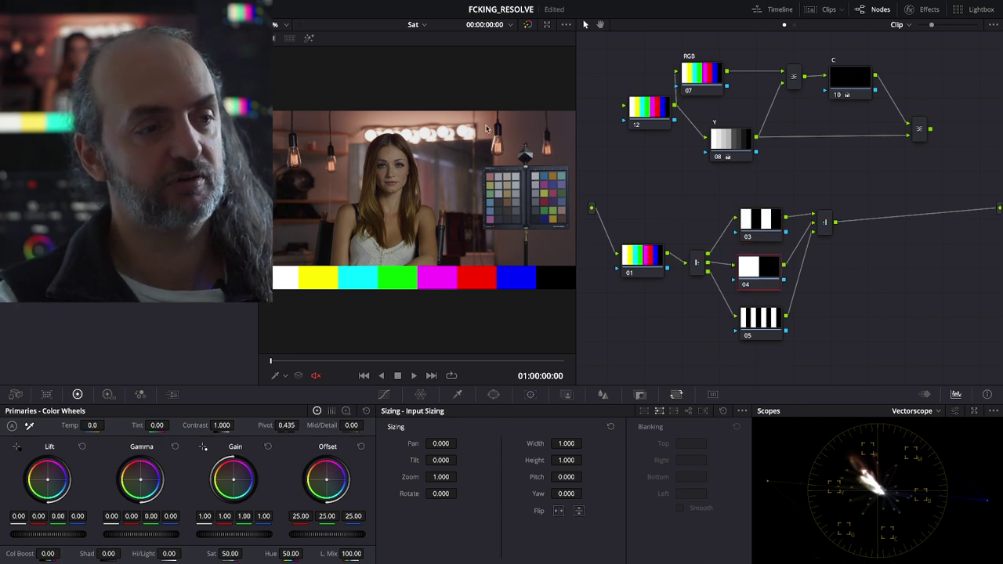
click(309, 39)
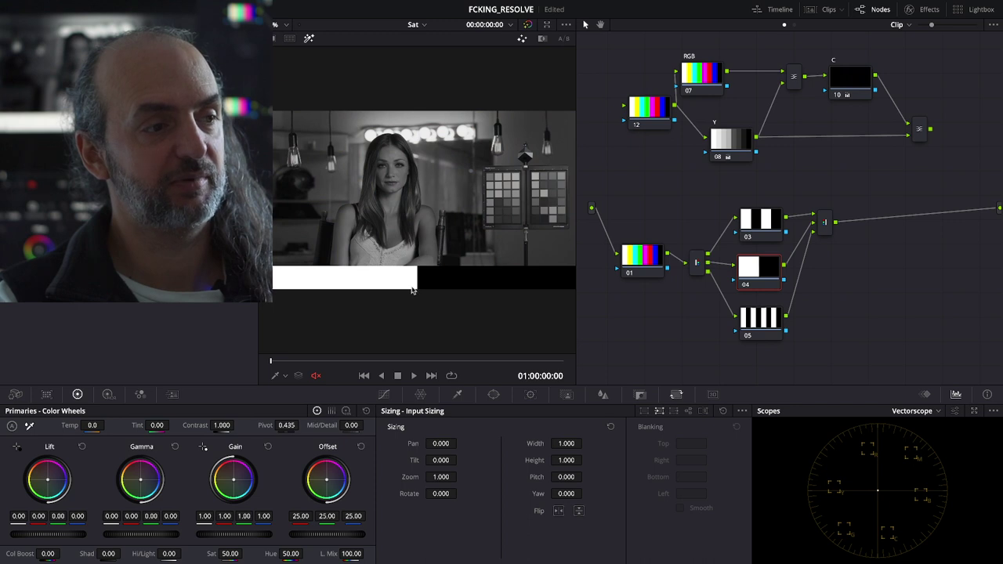
click(743, 326)
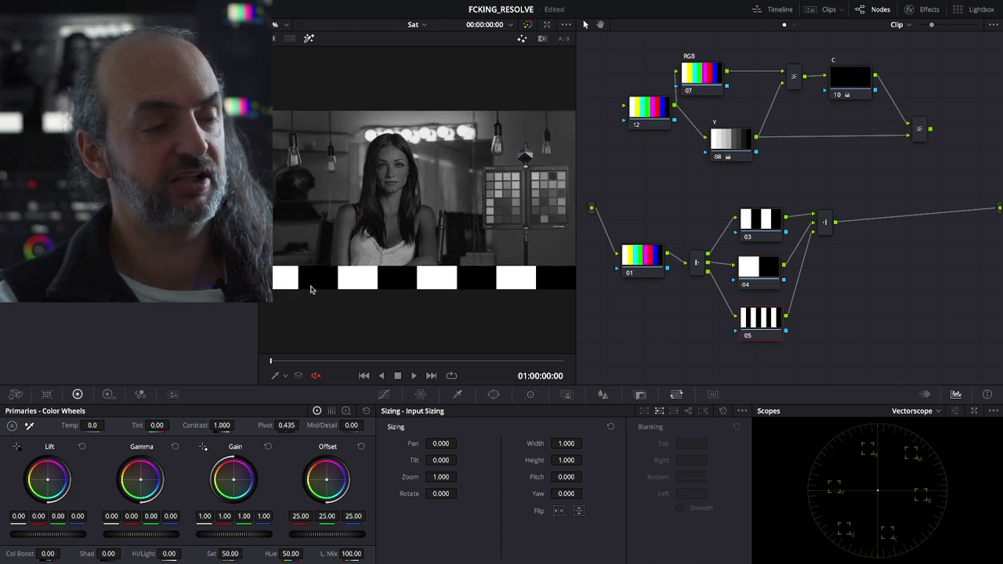
click(310, 40)
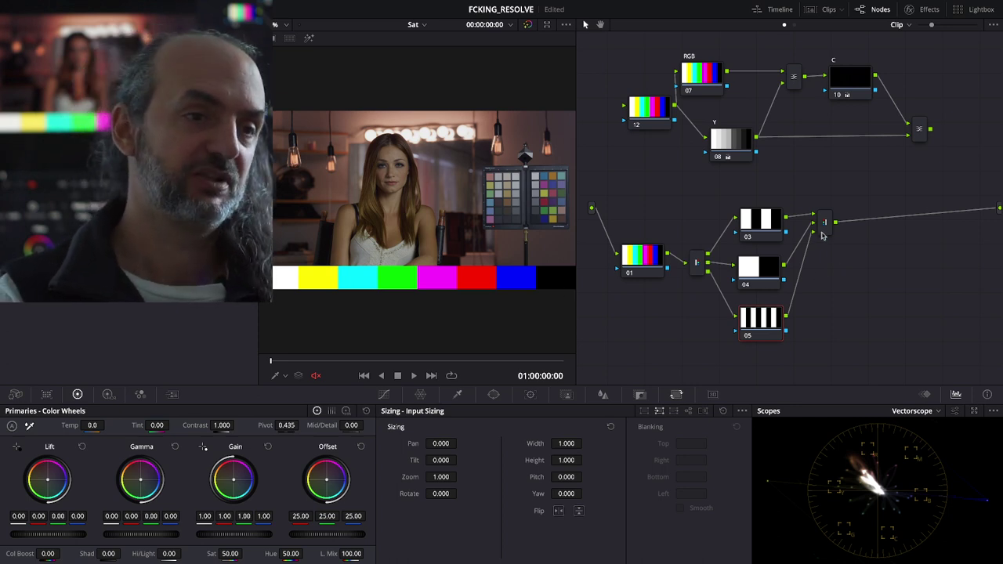
drag(822, 227, 846, 272)
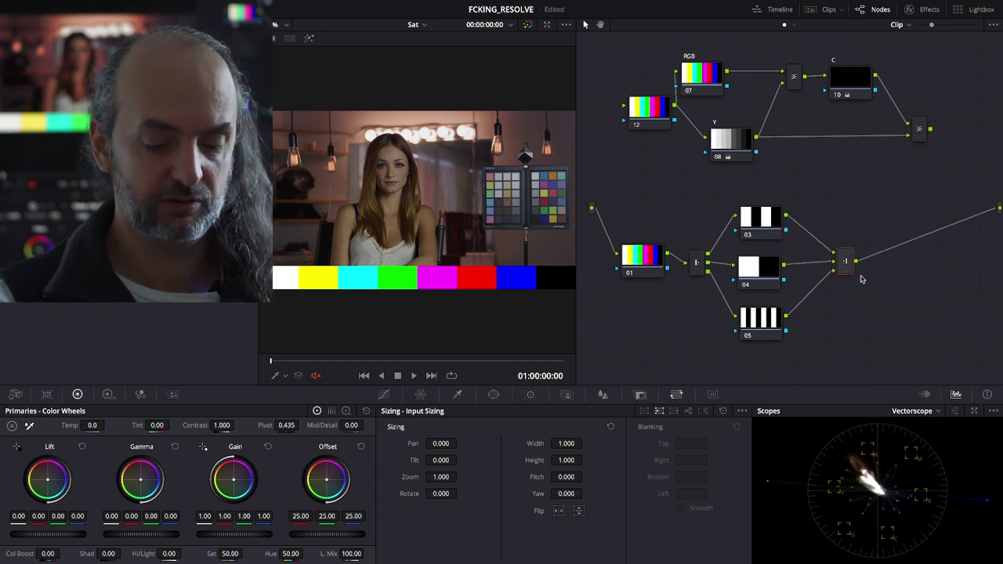
Step: Disconnect and delete the combiner node, then select the red branch node
key(e)
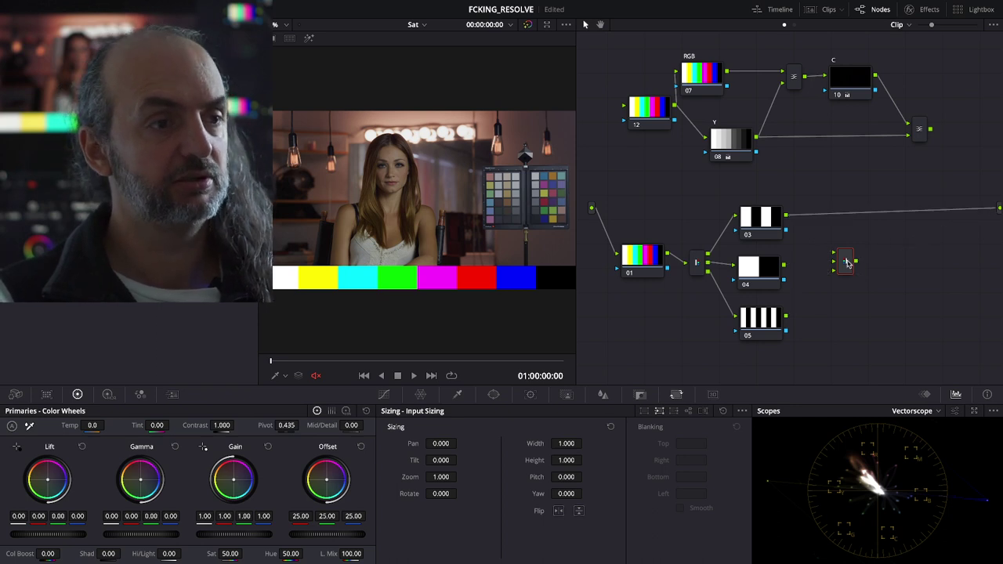
key(Delete)
click(775, 228)
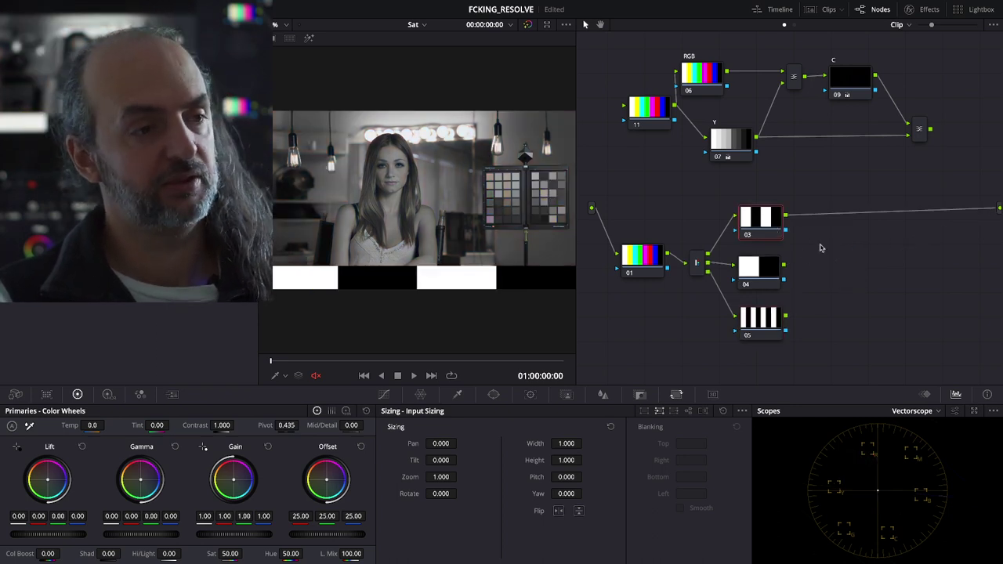
Step: Add a Layer Mixer node with a third input and connect it to the branch outputs
right_click(838, 244)
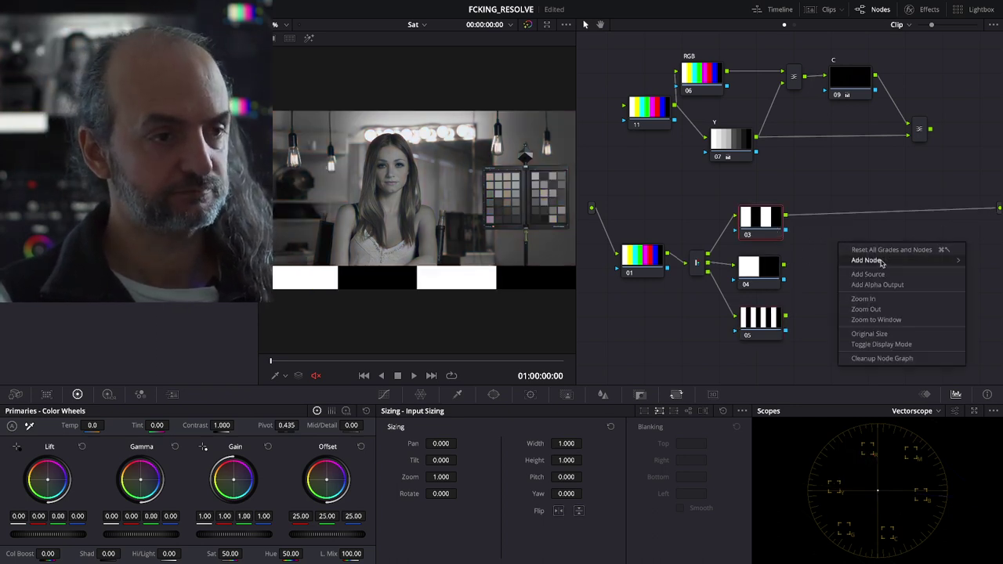
mouse_move(866, 260)
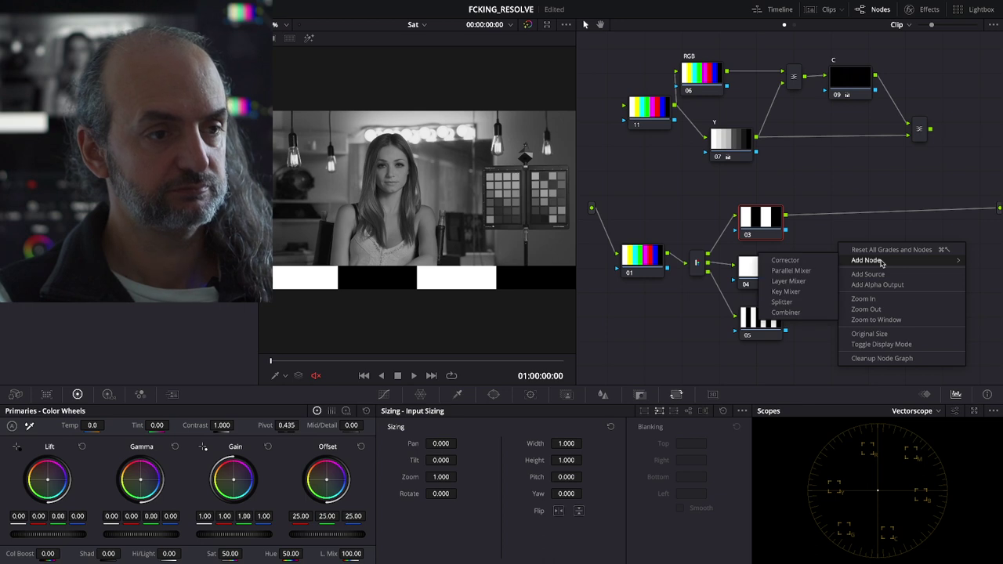
click(817, 282)
right_click(841, 248)
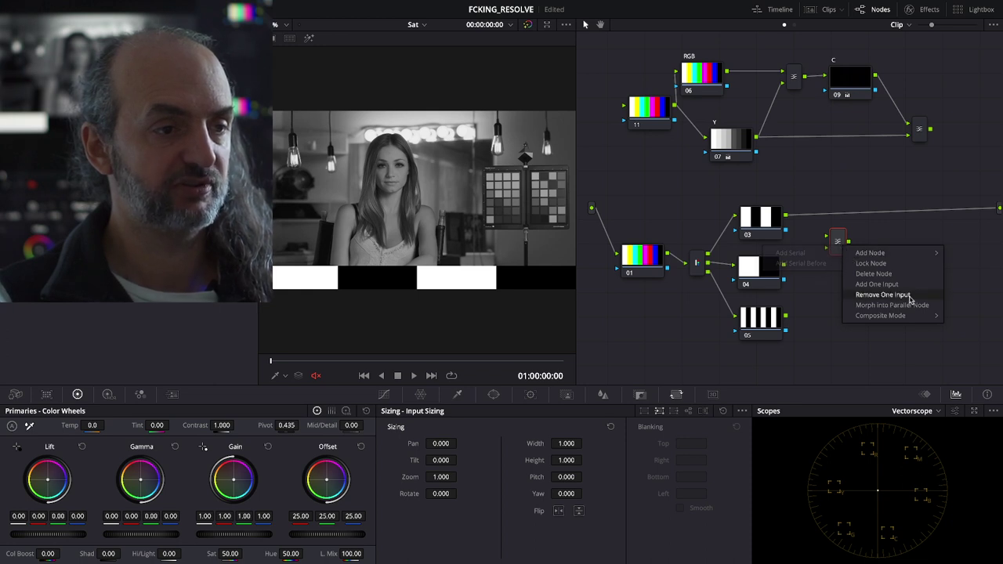
click(877, 284)
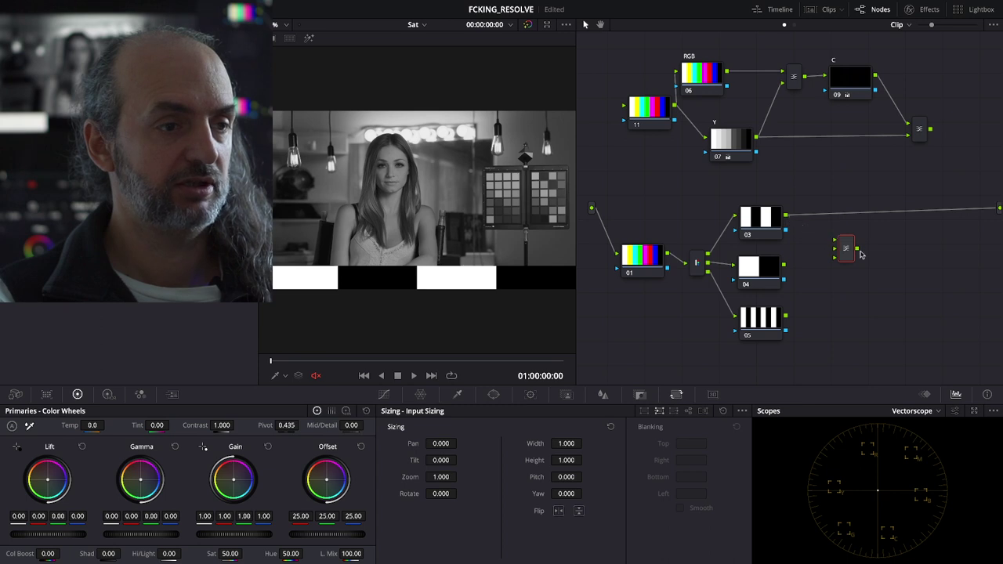
mouse_move(851, 254)
mouse_down()
mouse_move(846, 220)
mouse_move(840, 258)
mouse_move(826, 265)
mouse_up()
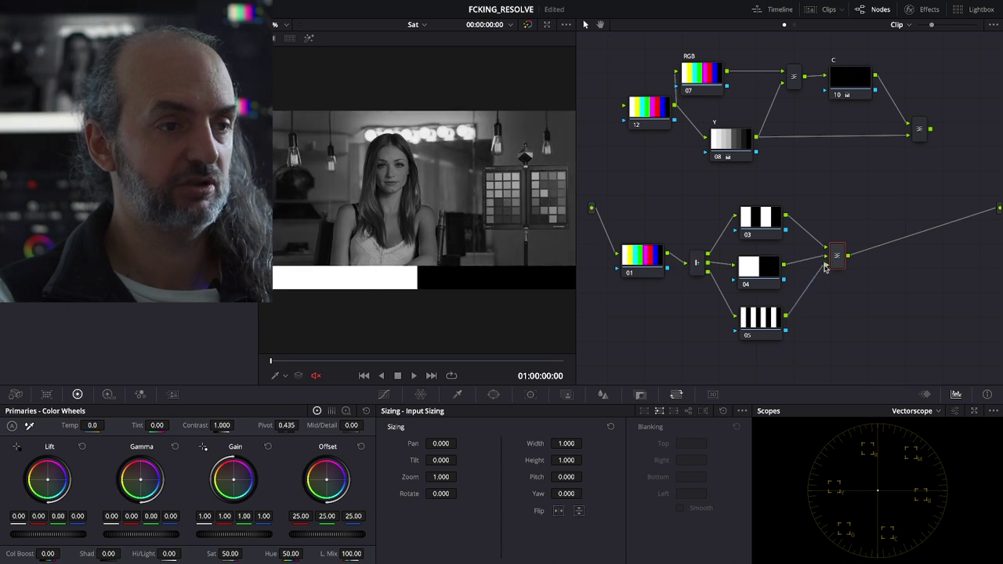
right_click(837, 256)
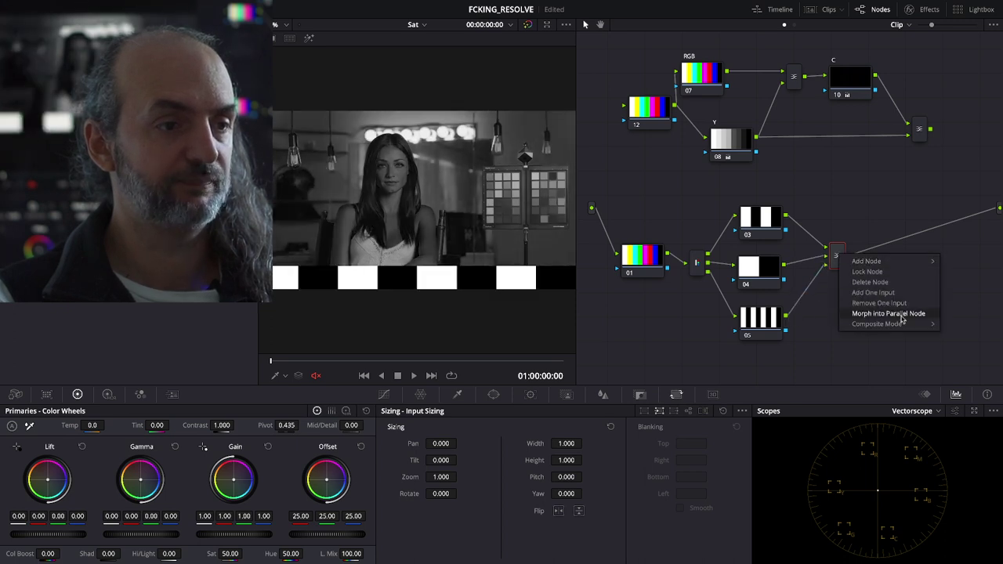
mouse_move(897, 327)
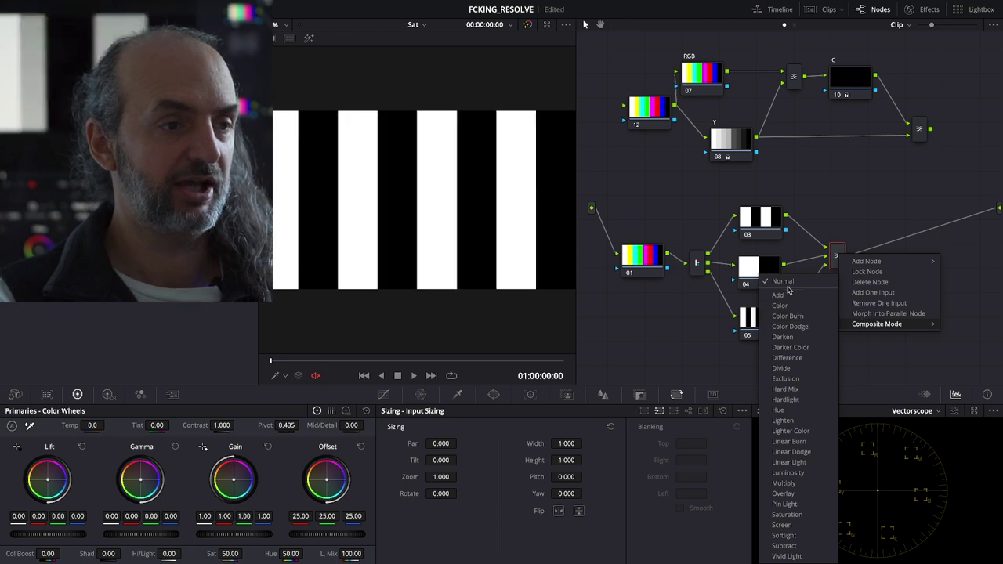
click(780, 294)
drag(846, 264, 848, 275)
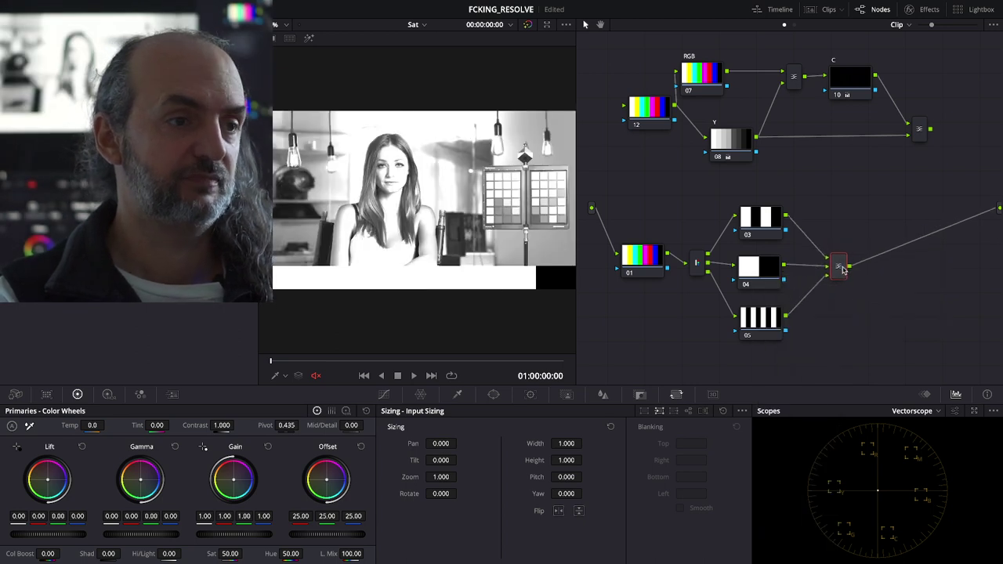
click(758, 217)
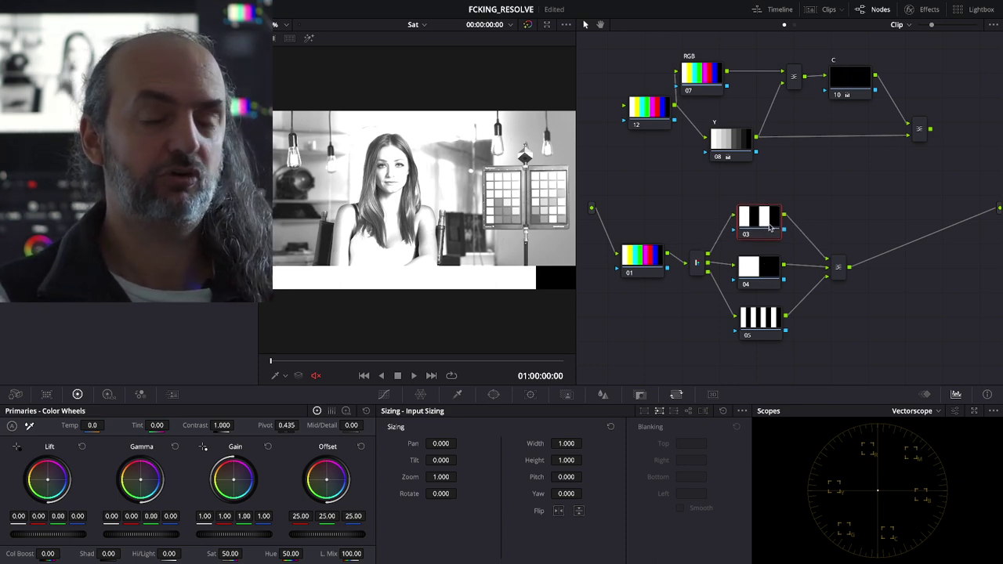
click(763, 273)
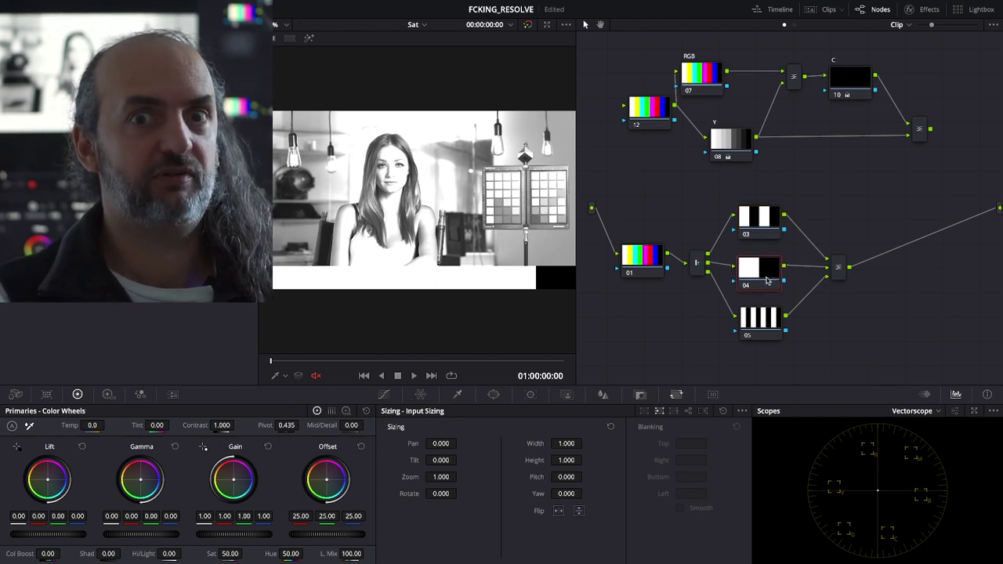
click(761, 324)
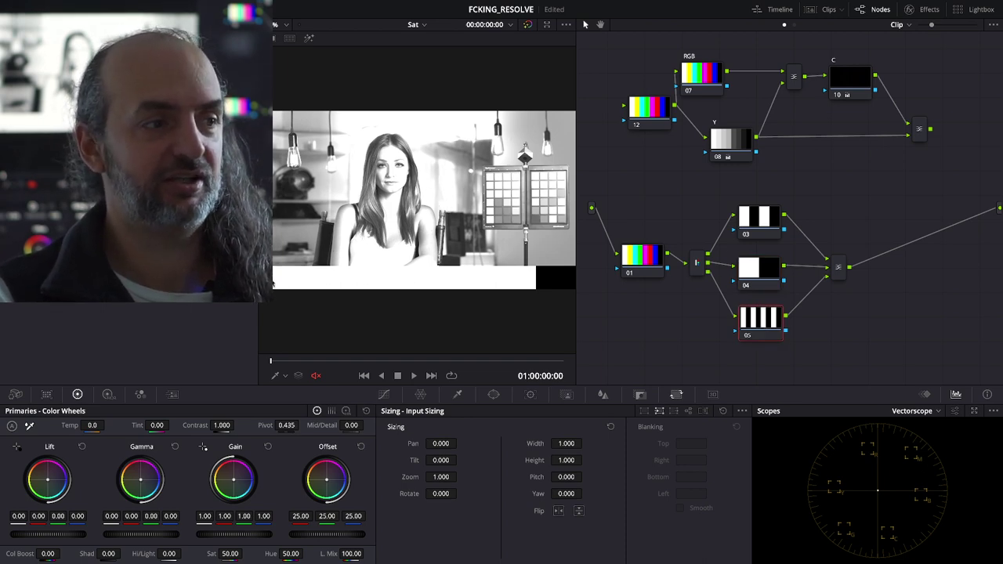
click(836, 269)
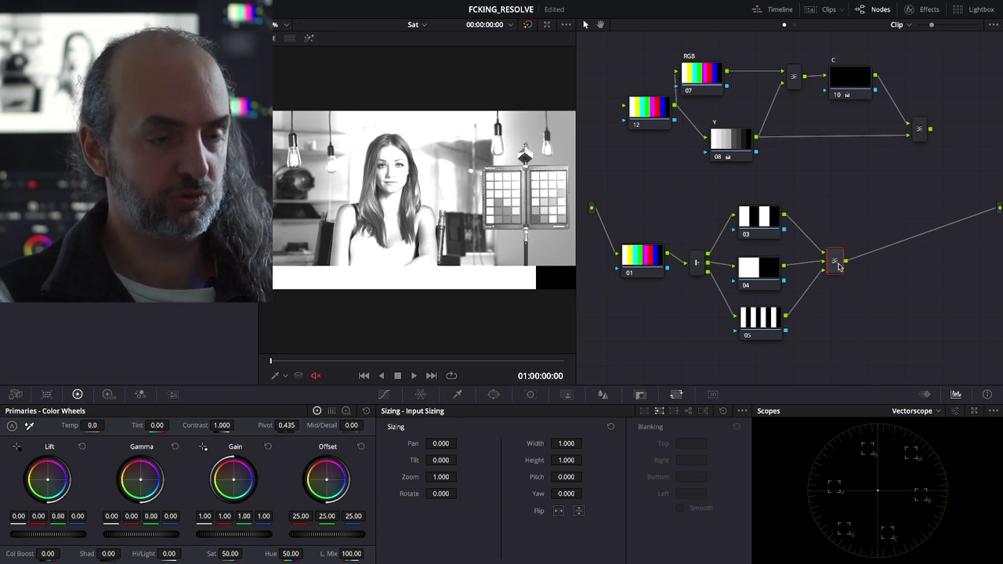
Step: Add a serial node after the Layer Mixer, lower its Gain to 0.33, and save the project
key(alt+s)
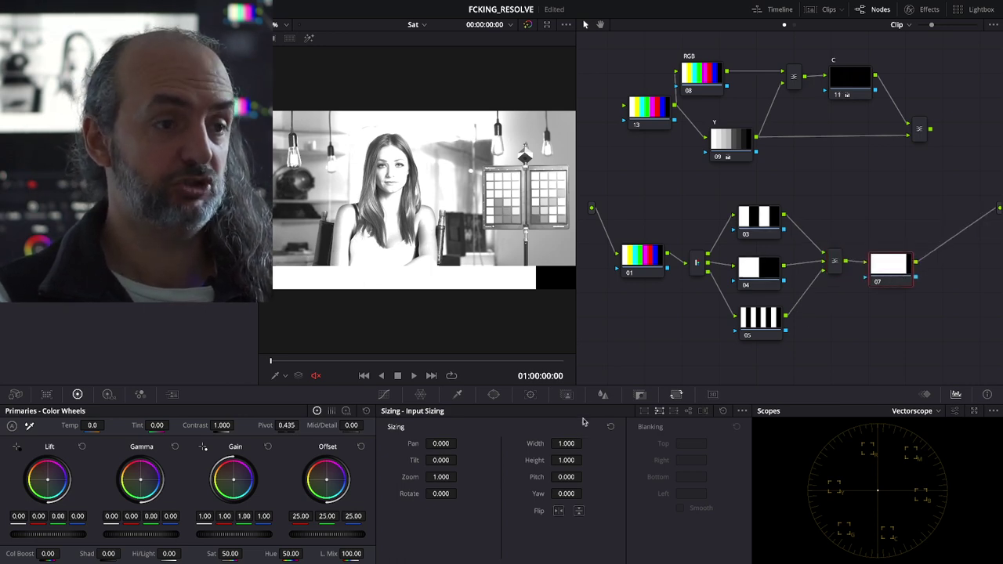
drag(235, 533, 202, 533)
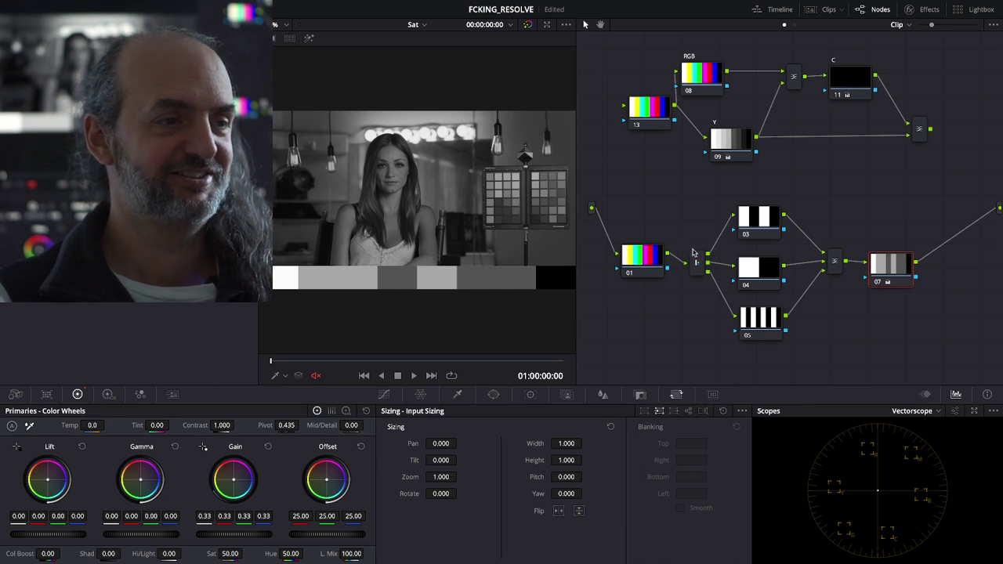
key(ctrl+s)
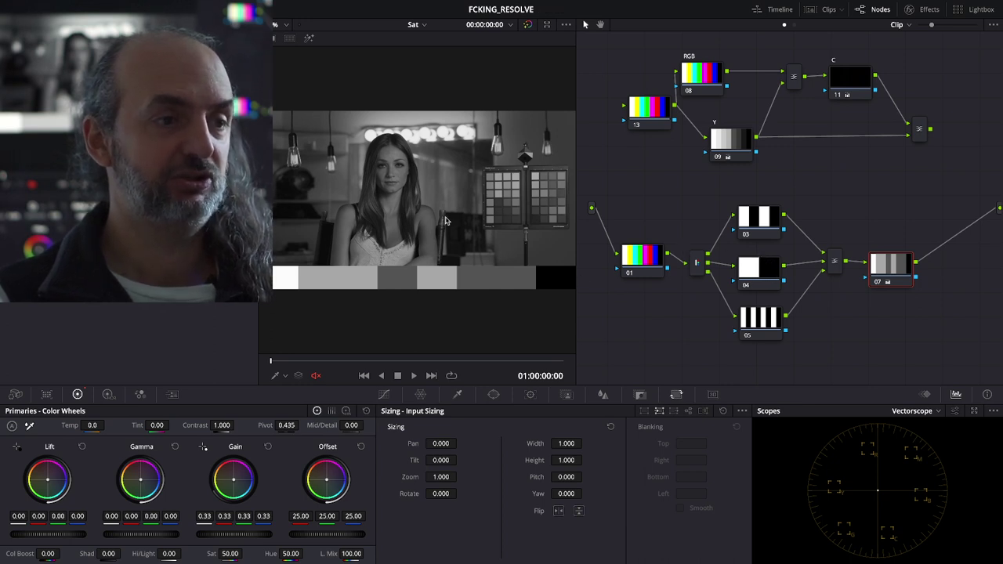
Step: Tidy node 04 and the Layer Mixer, select node 07, and bypass grades to compare with the original
click(766, 221)
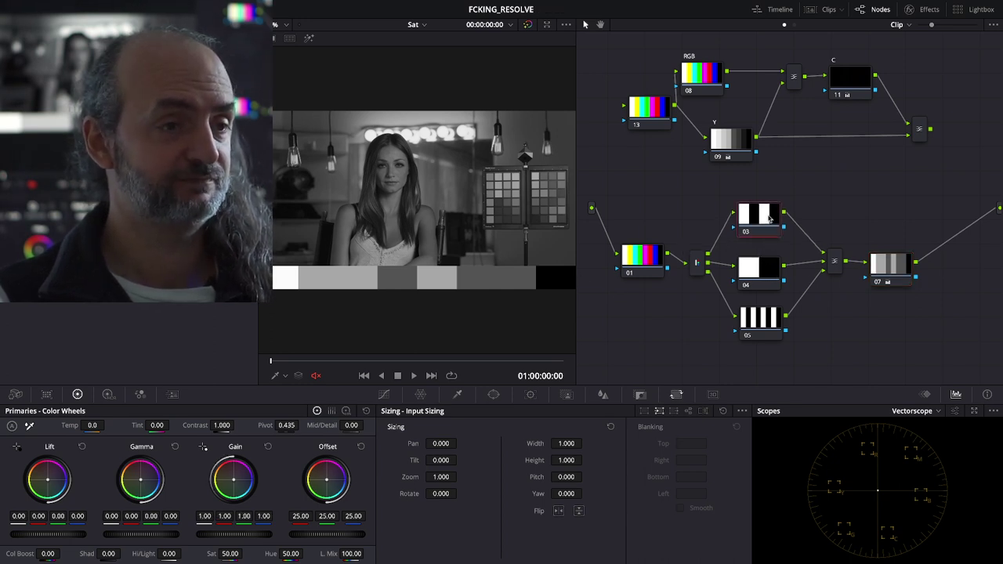
click(763, 268)
drag(763, 267, 763, 272)
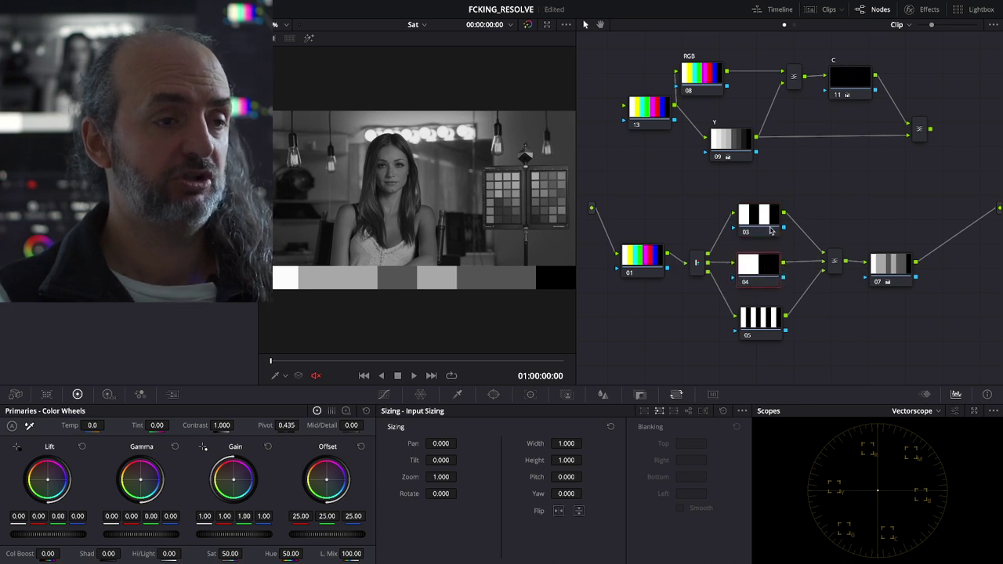
drag(836, 264, 828, 264)
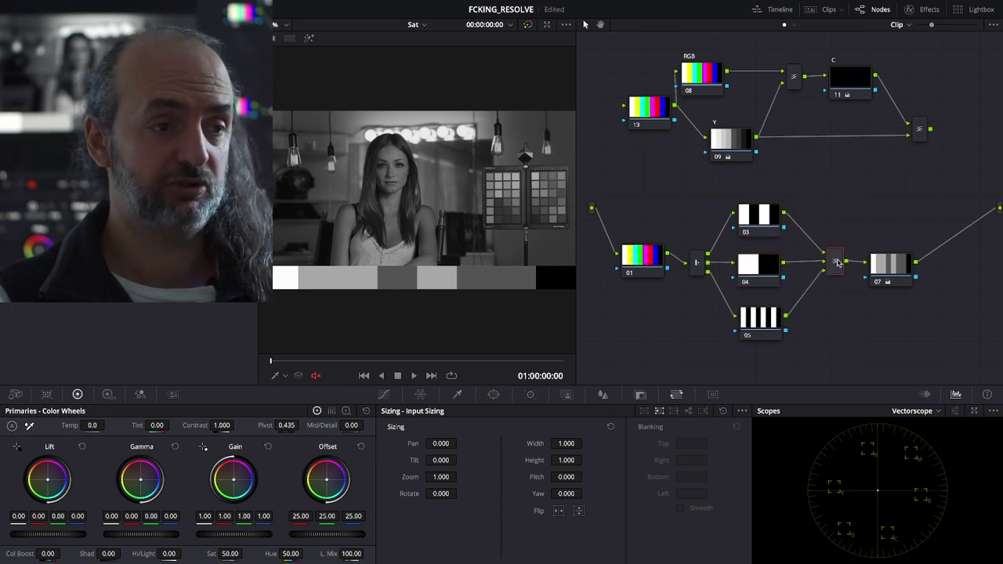
click(910, 273)
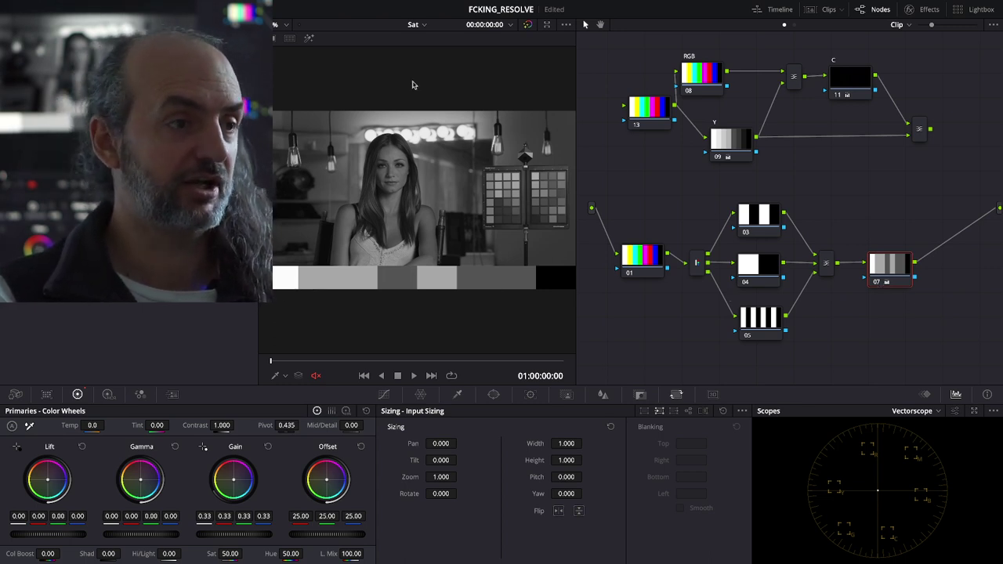
click(530, 26)
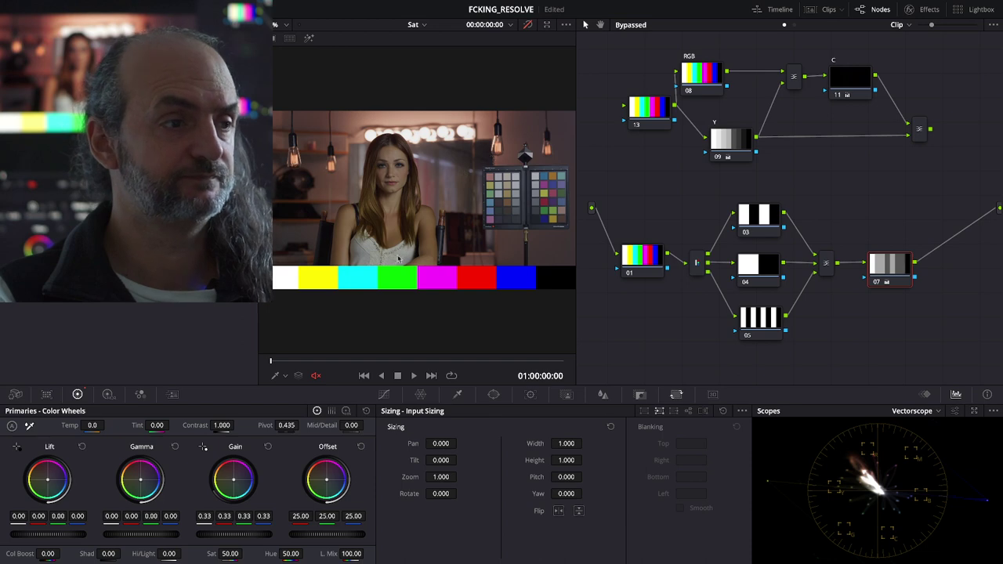
click(528, 25)
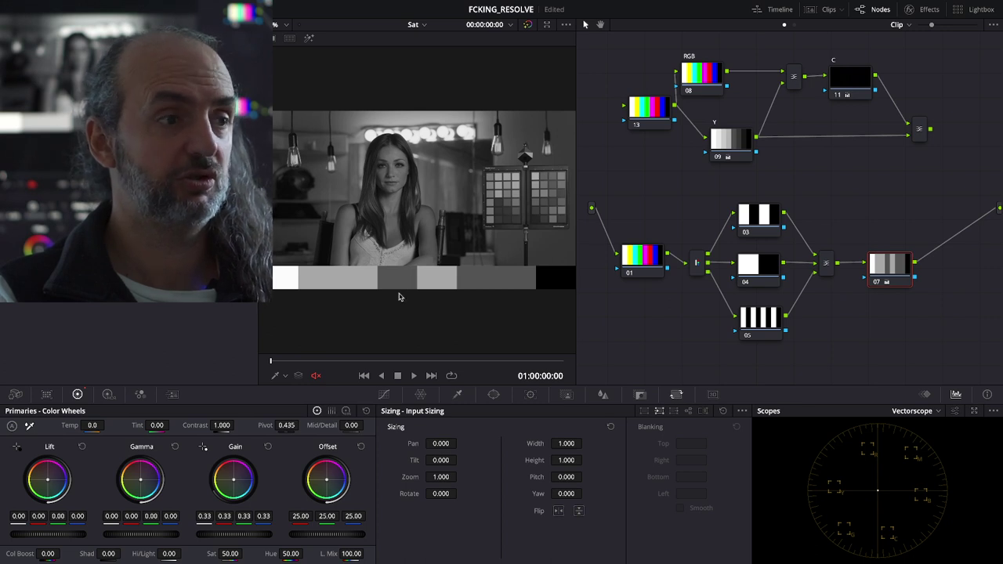
click(527, 25)
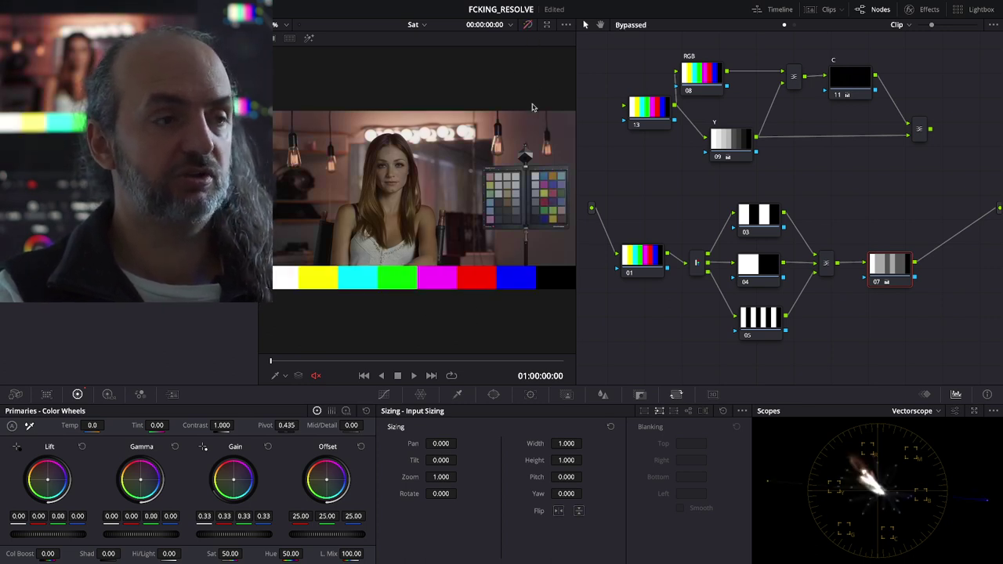
click(529, 26)
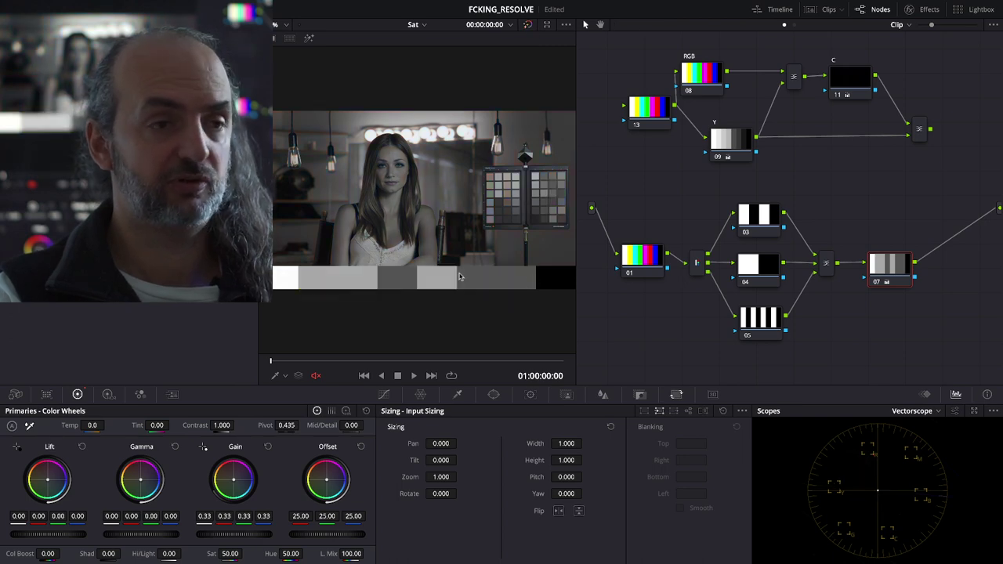
click(528, 25)
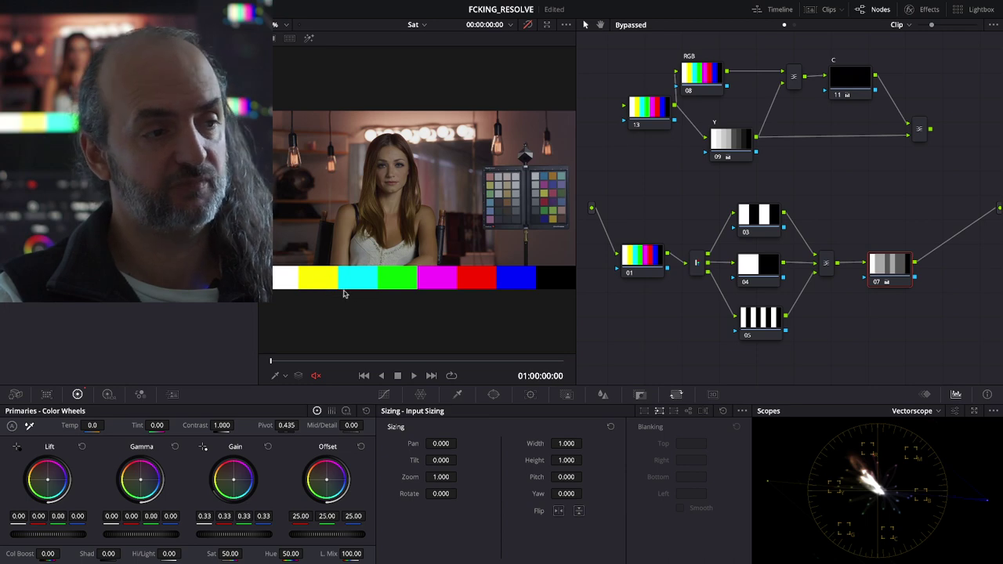
click(528, 25)
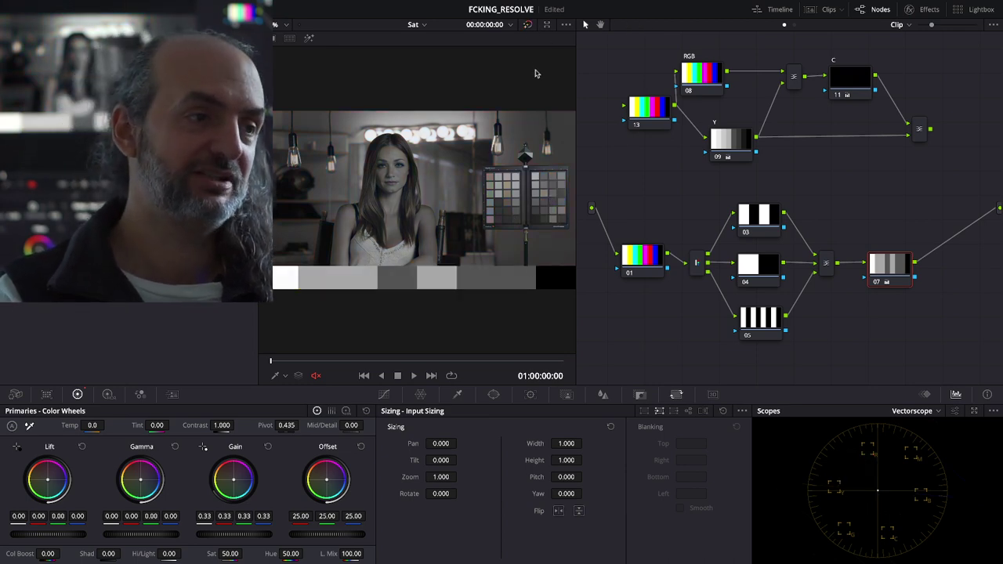
click(528, 25)
click(528, 26)
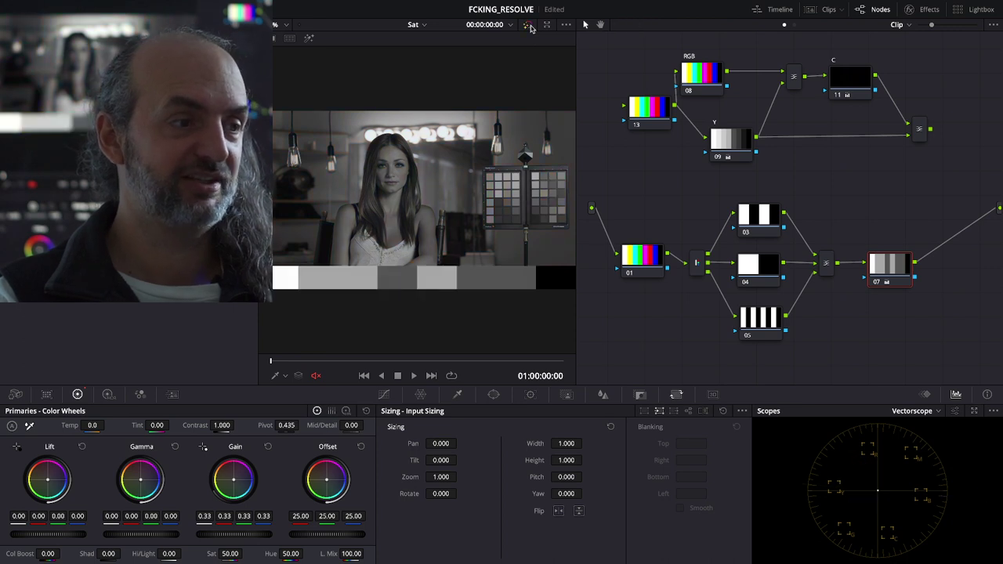
double_click(528, 25)
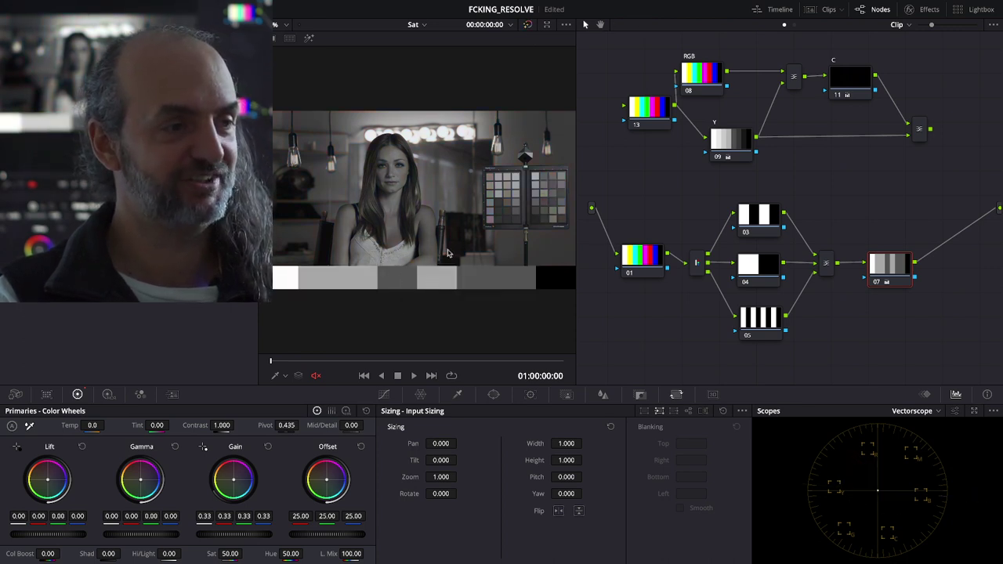
click(528, 25)
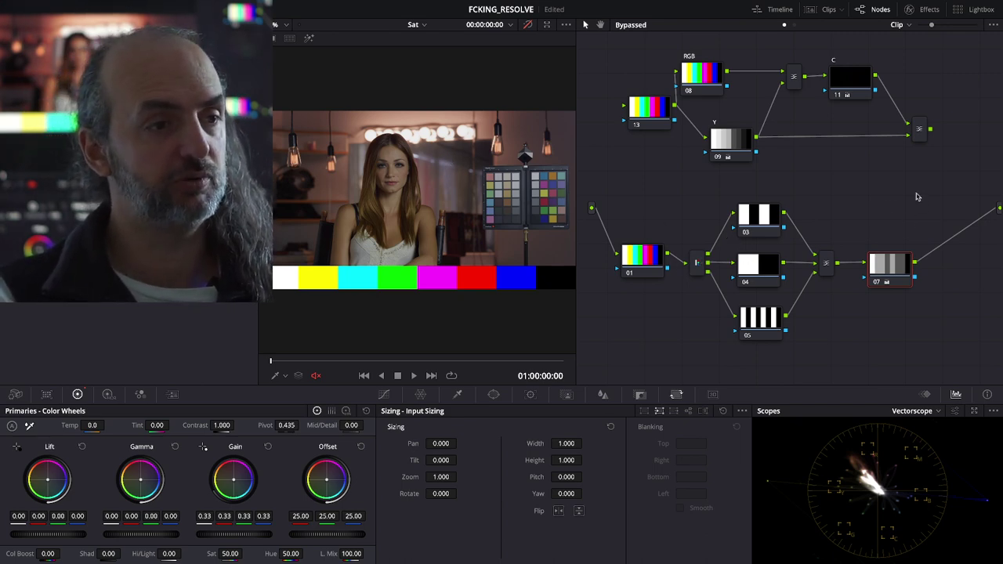
Step: Move the lower branch down and add a node 01 wired from the source straight to the output
drag(916, 194, 650, 337)
drag(642, 255, 648, 294)
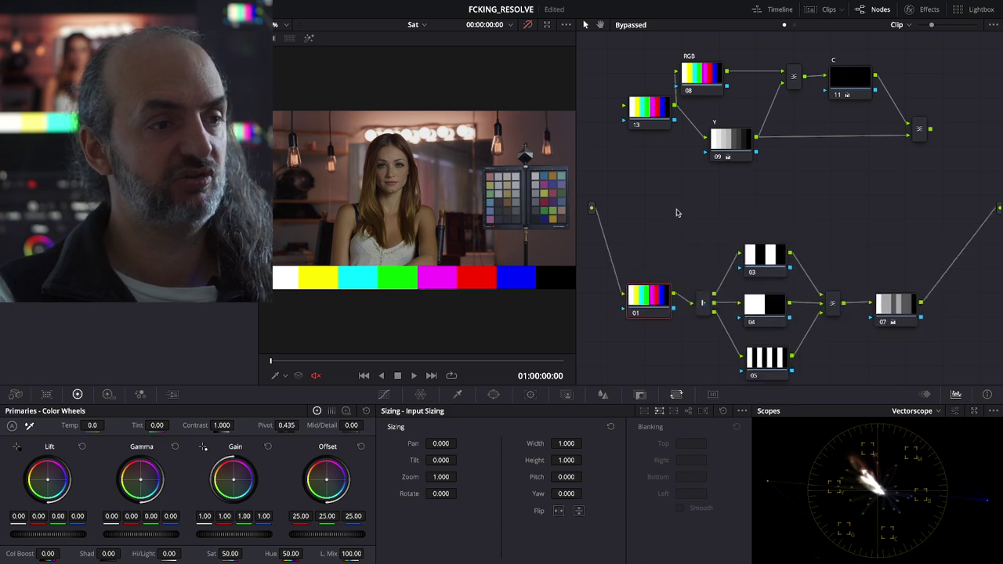
key(shift+s)
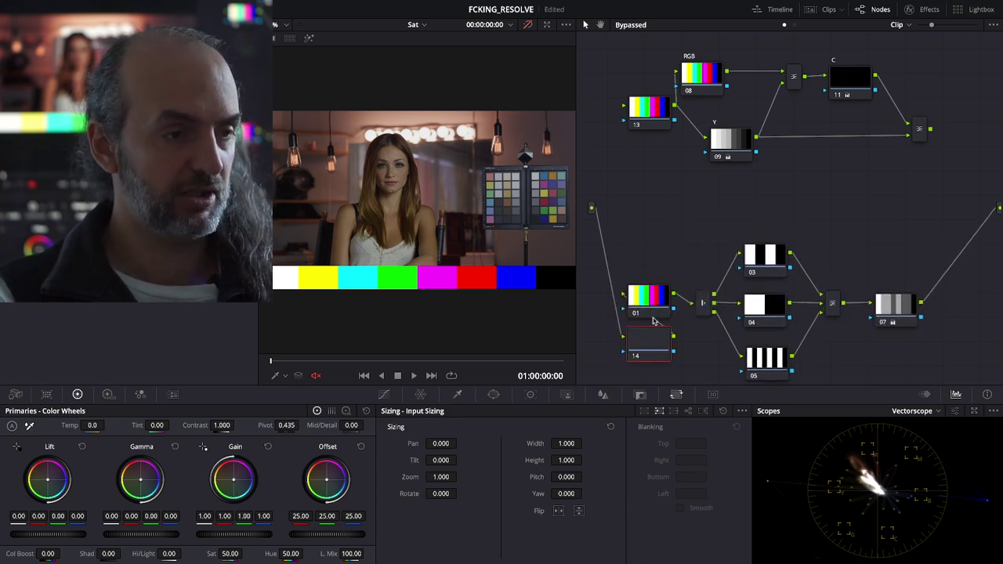
drag(643, 338, 646, 194)
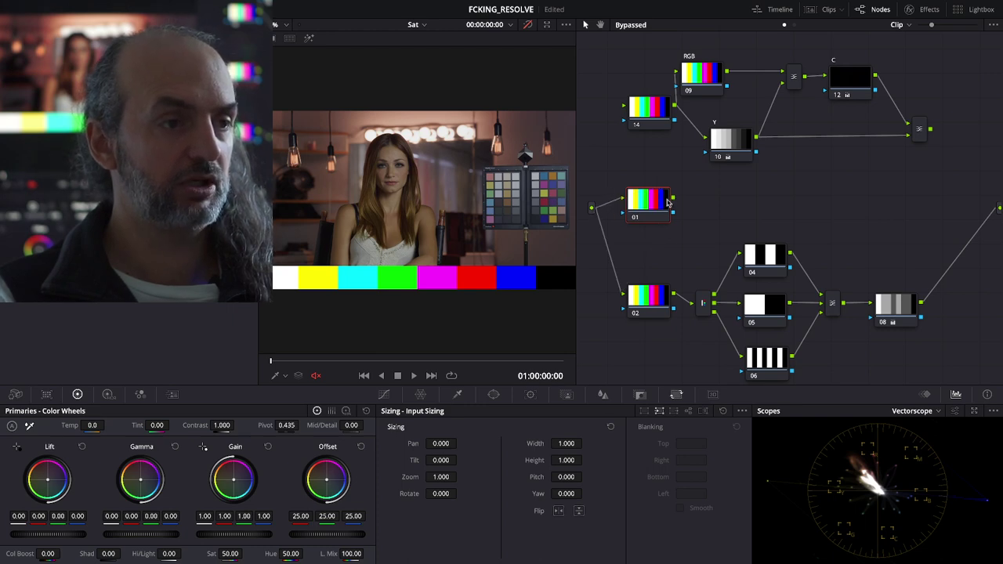
drag(673, 201, 999, 208)
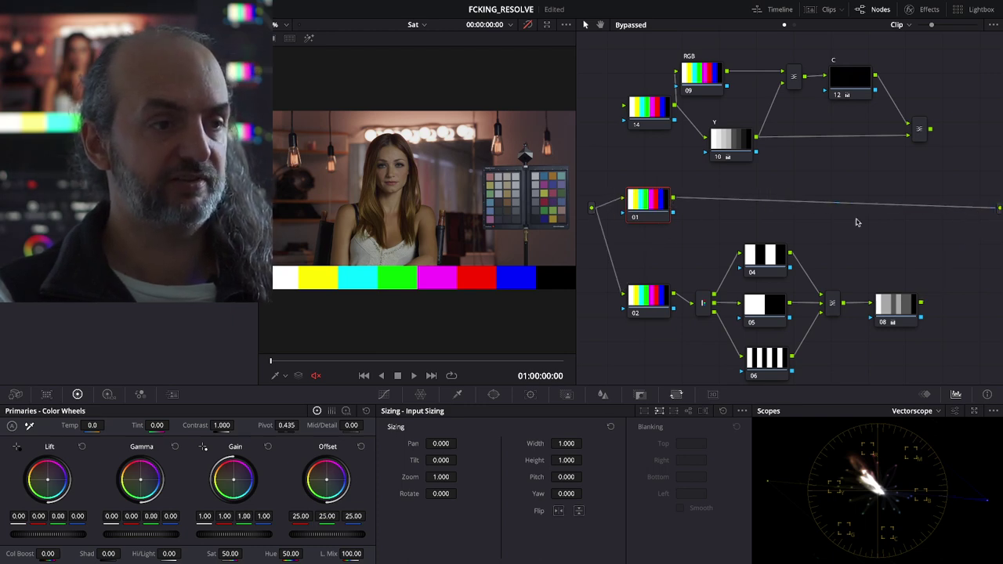
drag(662, 210, 664, 213)
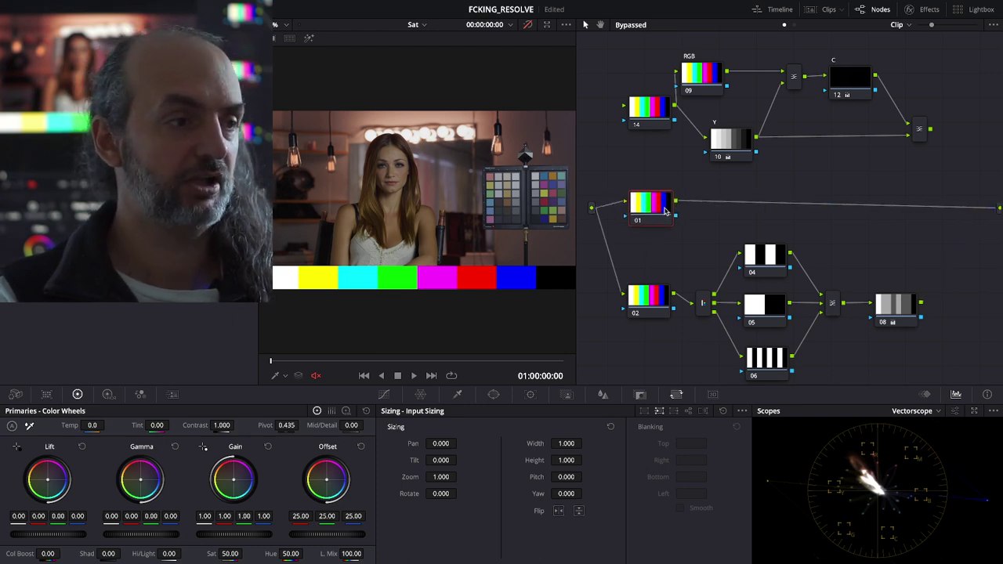
Step: Switch the color palette to the RGB Mixer controls
click(108, 394)
click(77, 394)
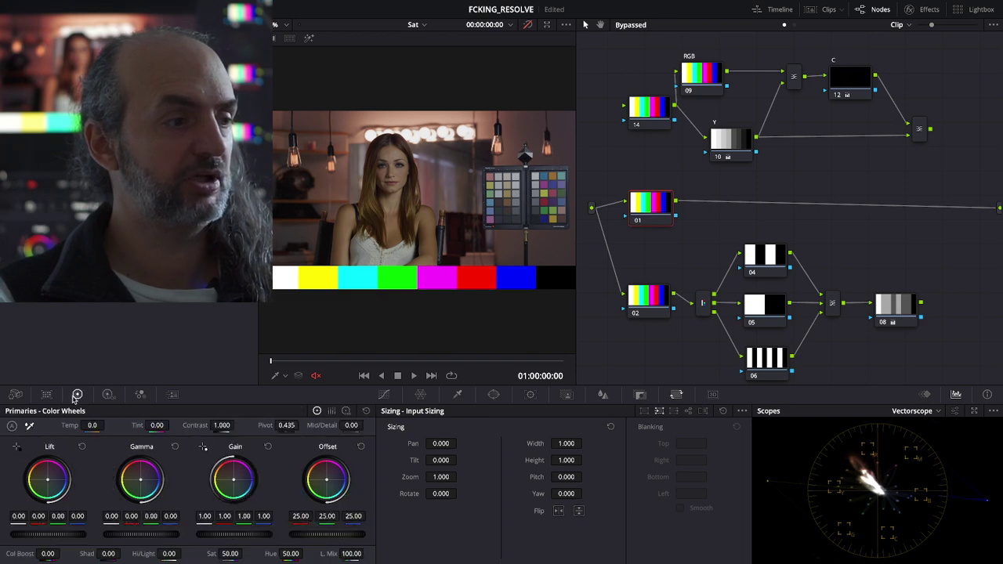
click(141, 394)
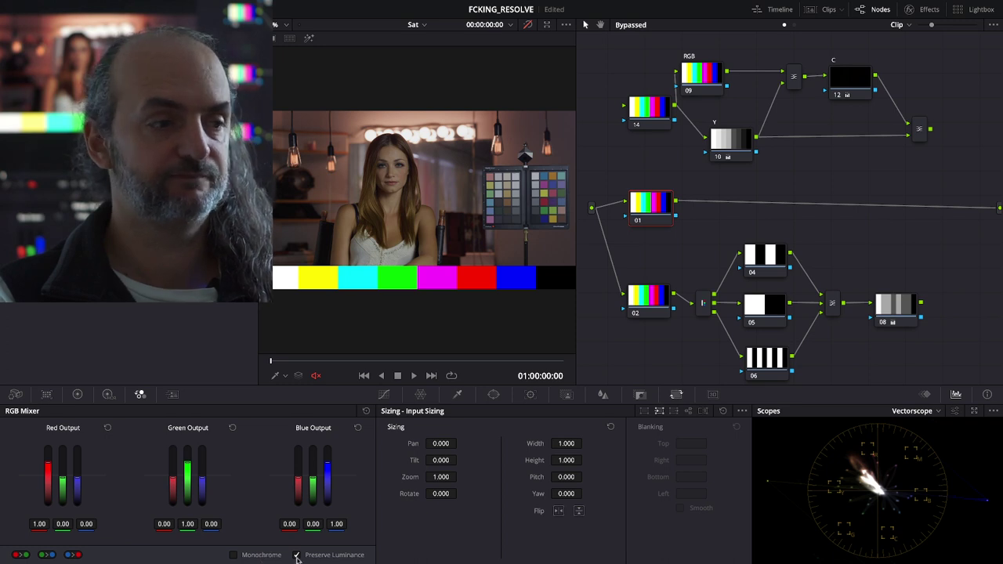
Step: Enable RGB Mixer Monochrome, turn off viewer bypass, and toggle the node off and on to compare
click(253, 555)
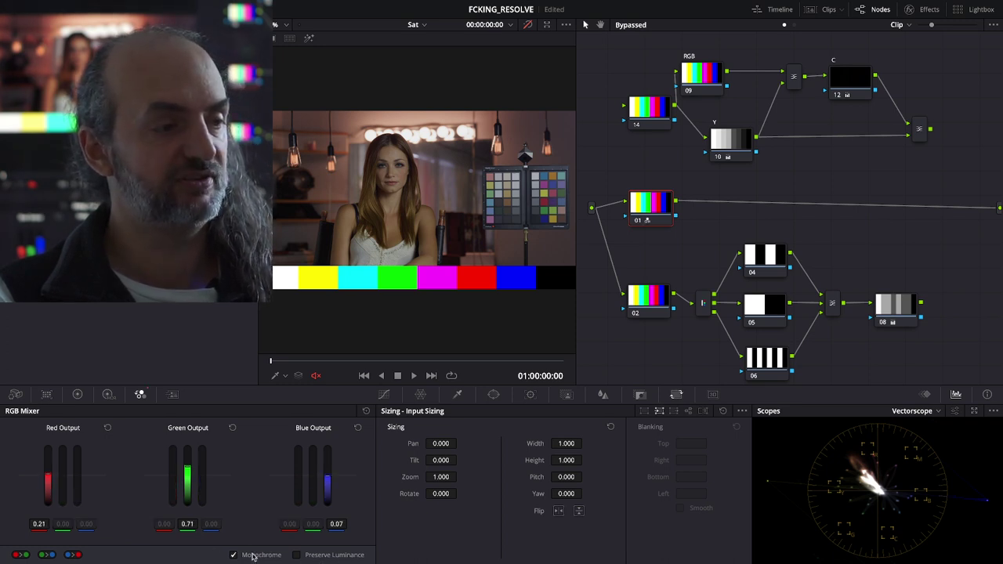
click(529, 24)
click(636, 221)
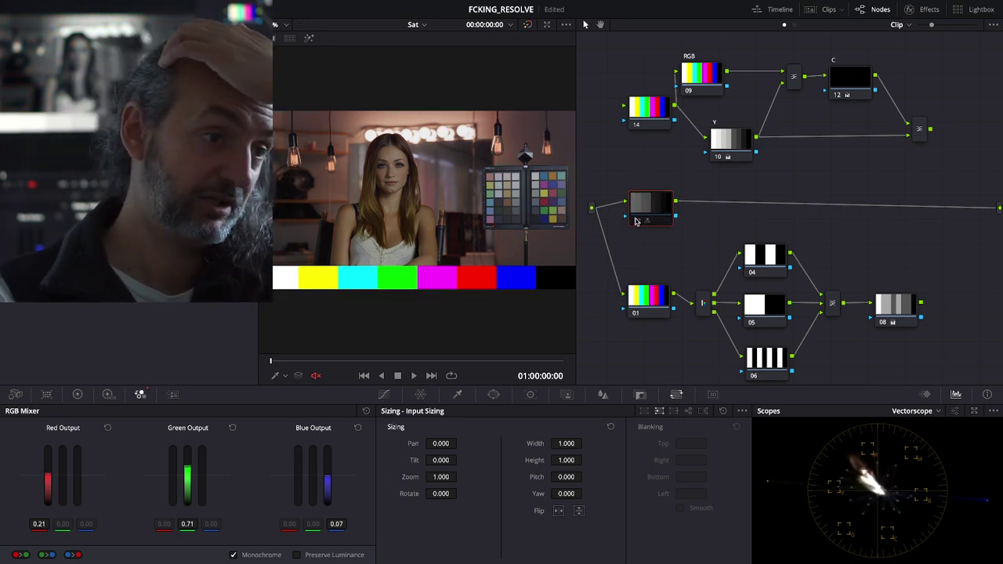
click(636, 221)
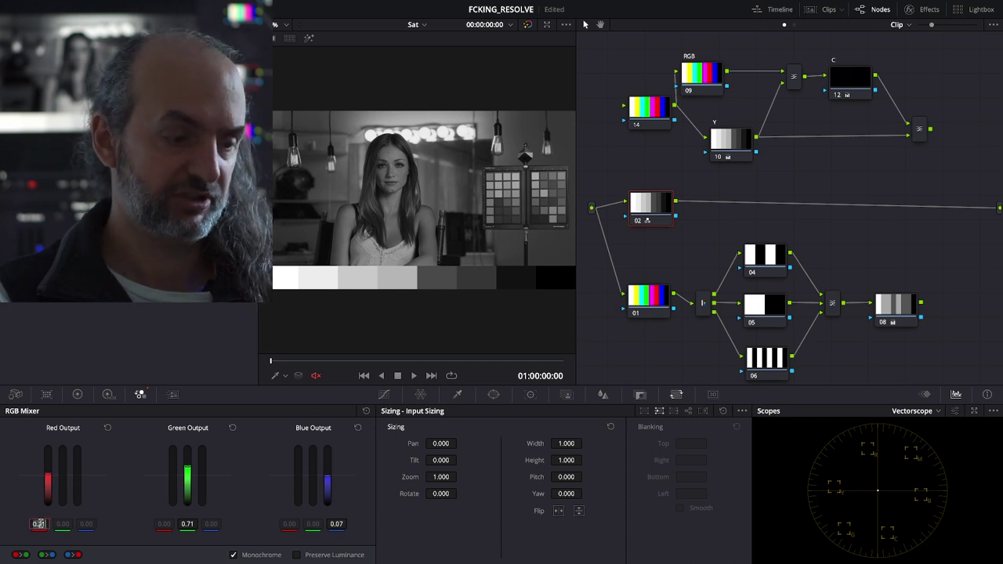
Step: Set the Green and Blue output weights to 0.333 so red, green and blue each read 0.33
text(.33)
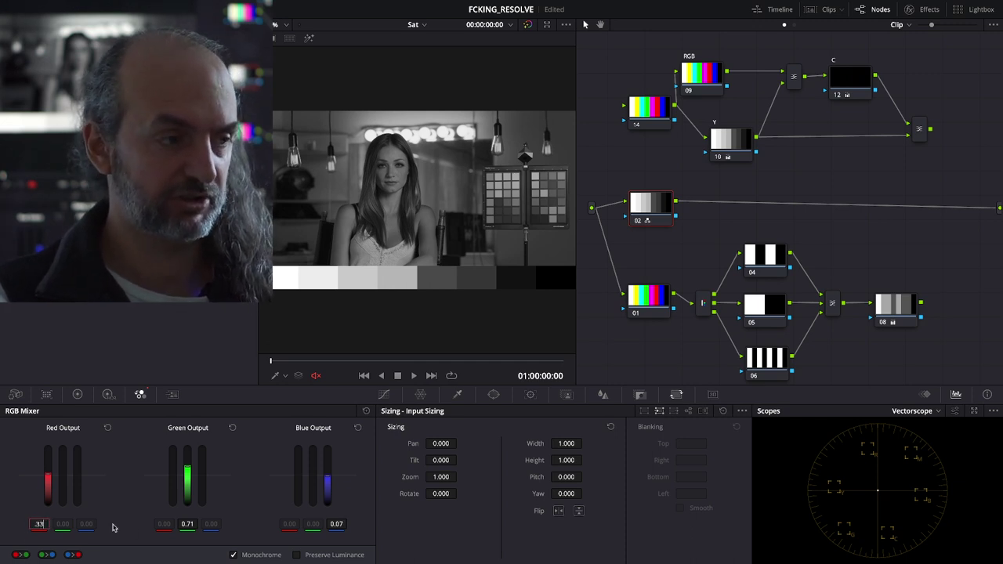
click(188, 523)
text(.33)
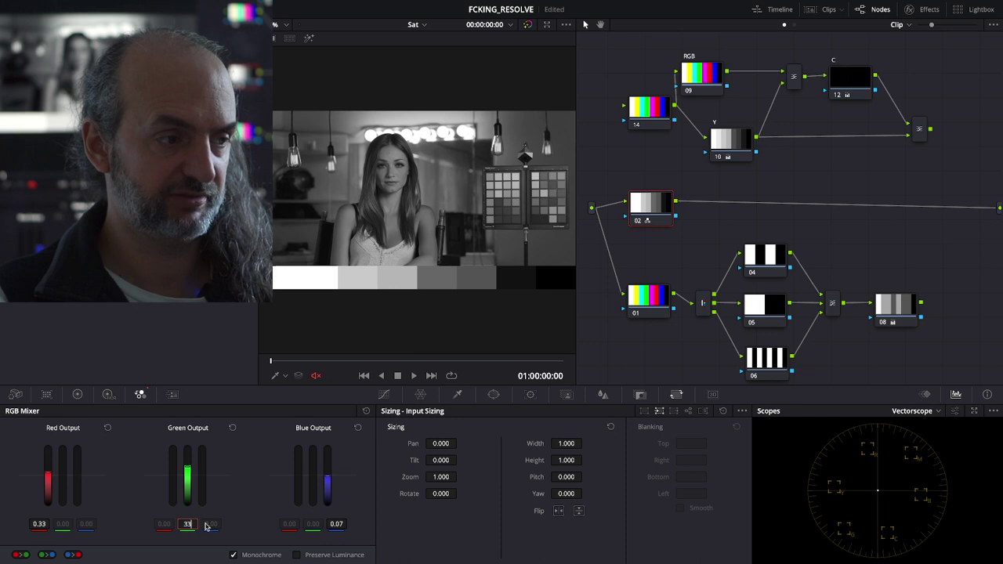
key(BackSpace)
key(BackSpace)
key(BackSpace)
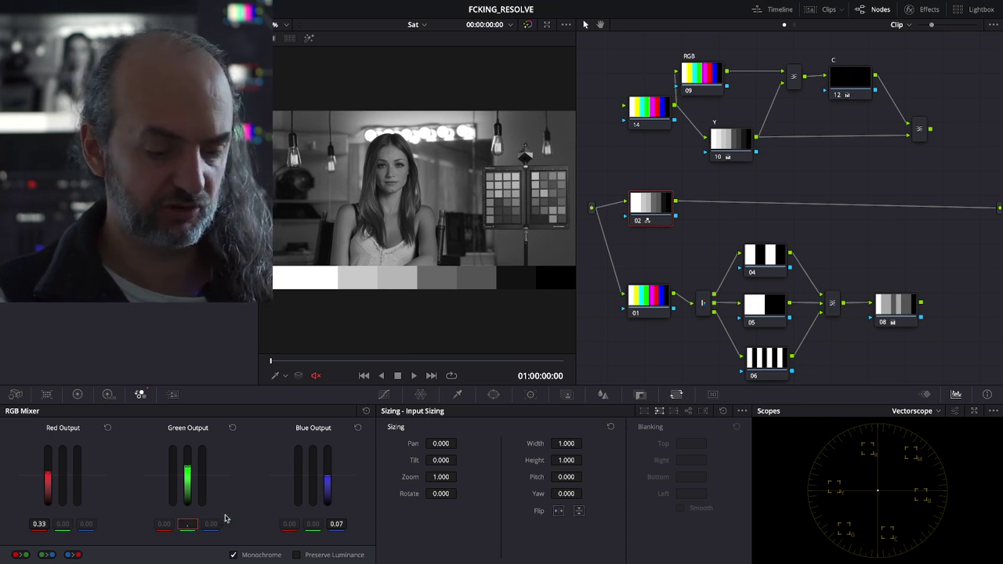
text(.333)
key(Return)
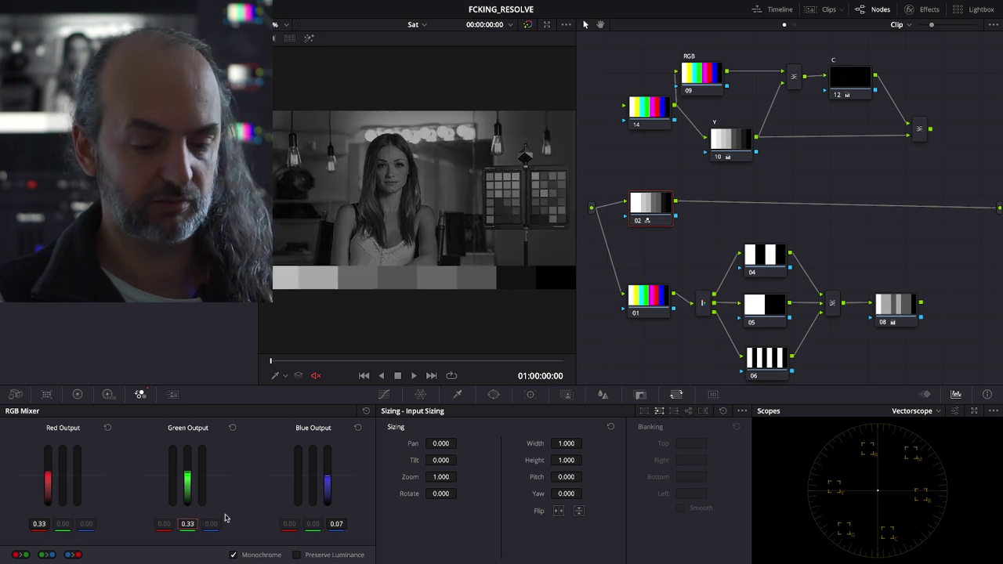
key(Return)
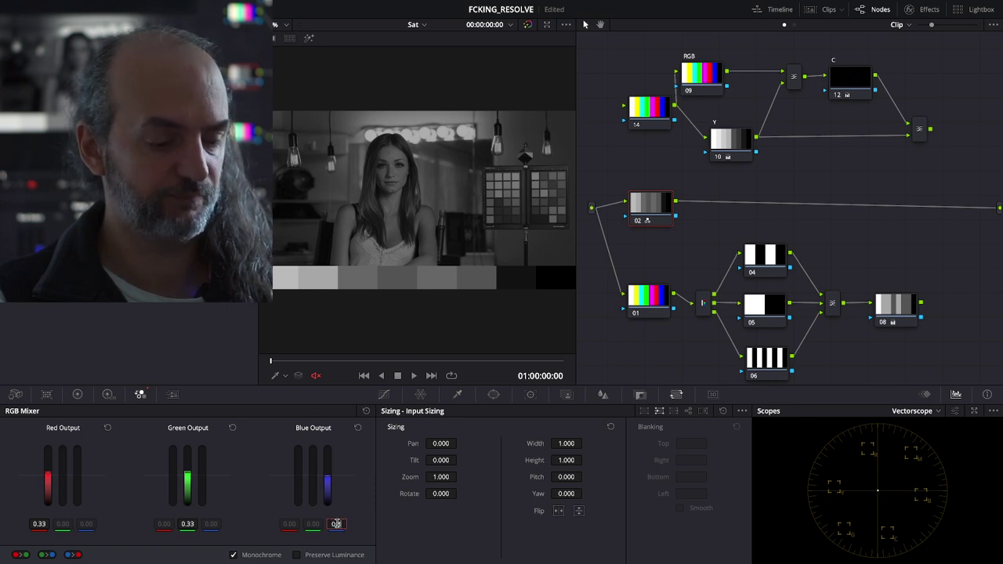
key(Return)
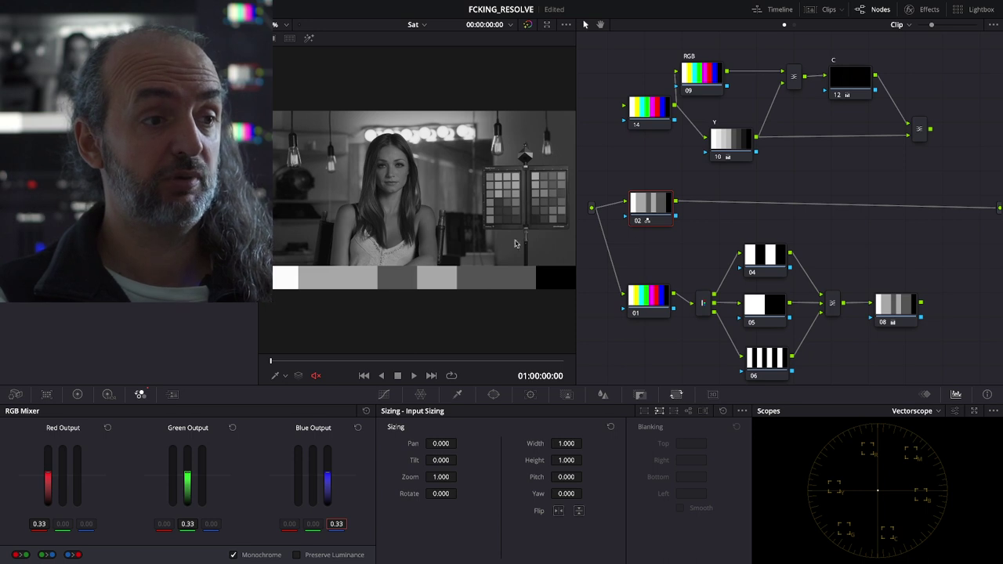
drag(660, 243, 898, 368)
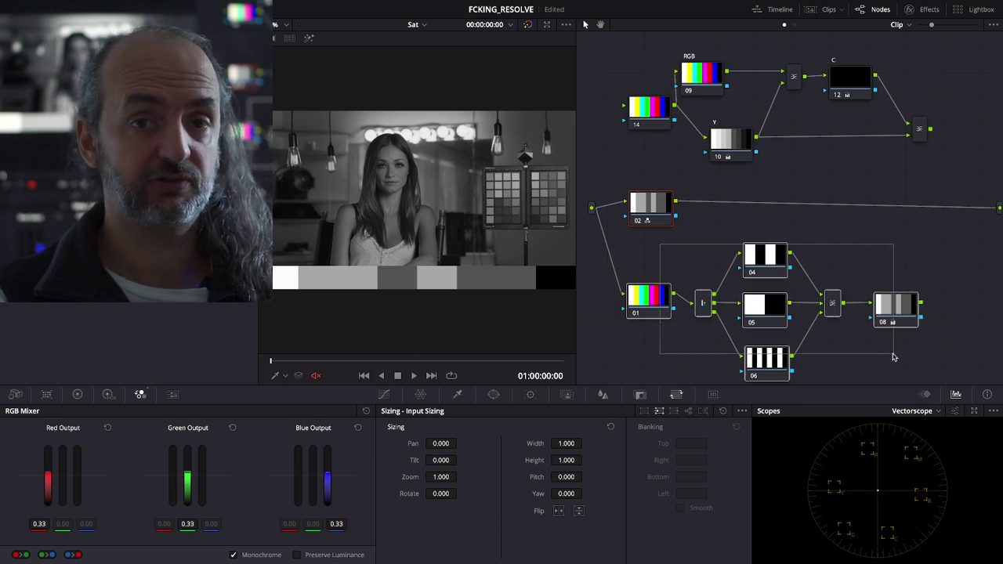
Step: Select node 02, move it up in the graph, and add serial node 04 after it with Alt+S
click(764, 254)
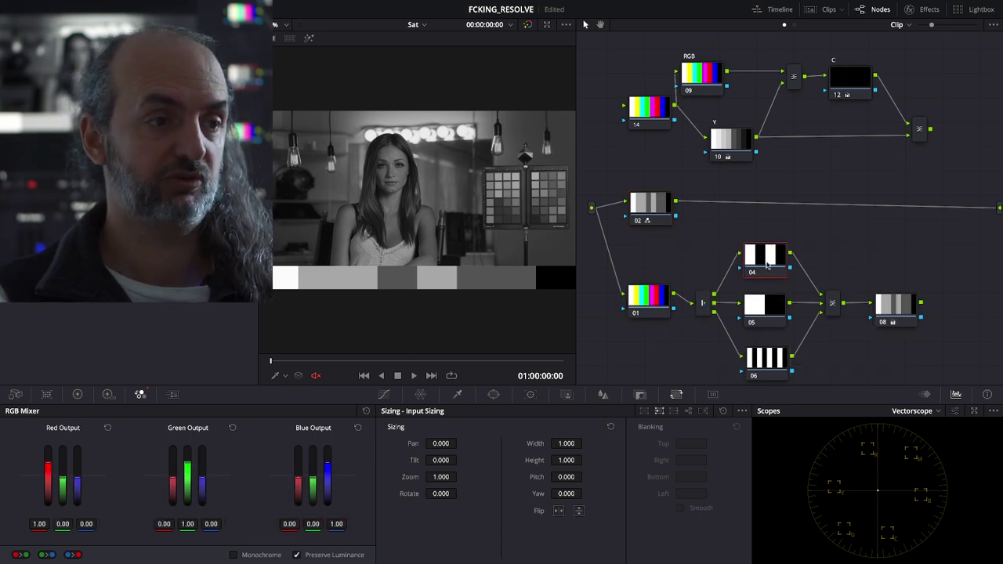
click(889, 317)
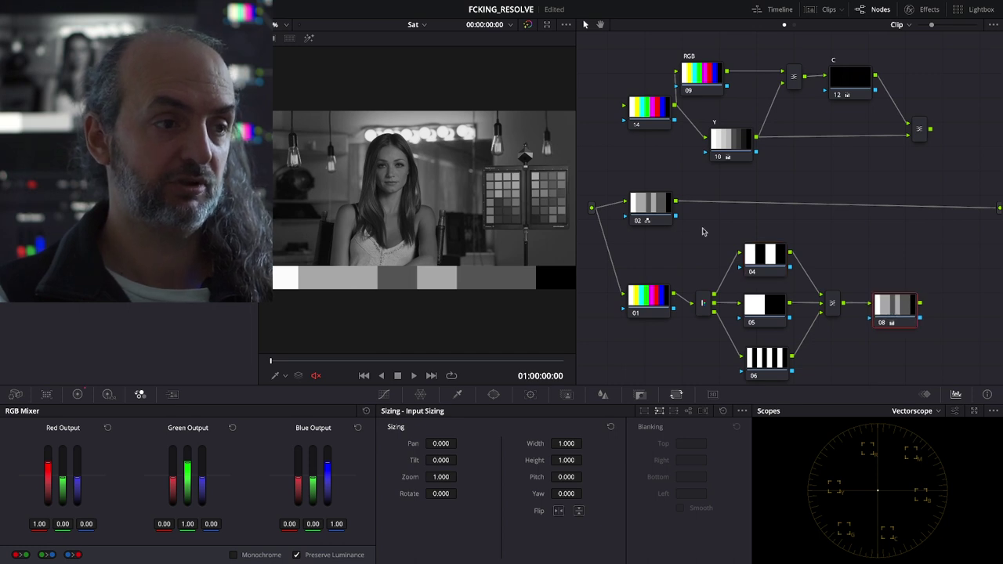
click(655, 203)
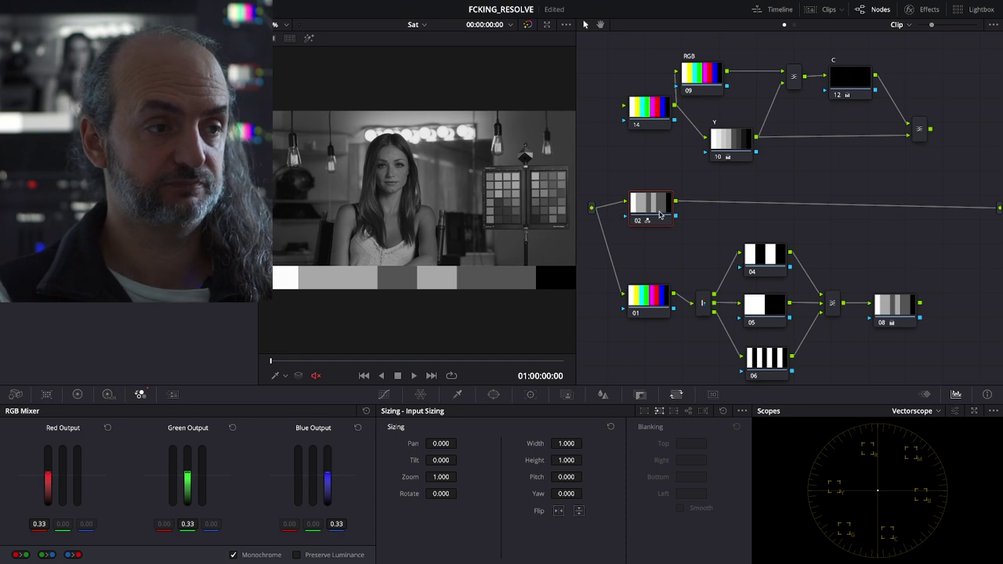
drag(659, 215, 661, 212)
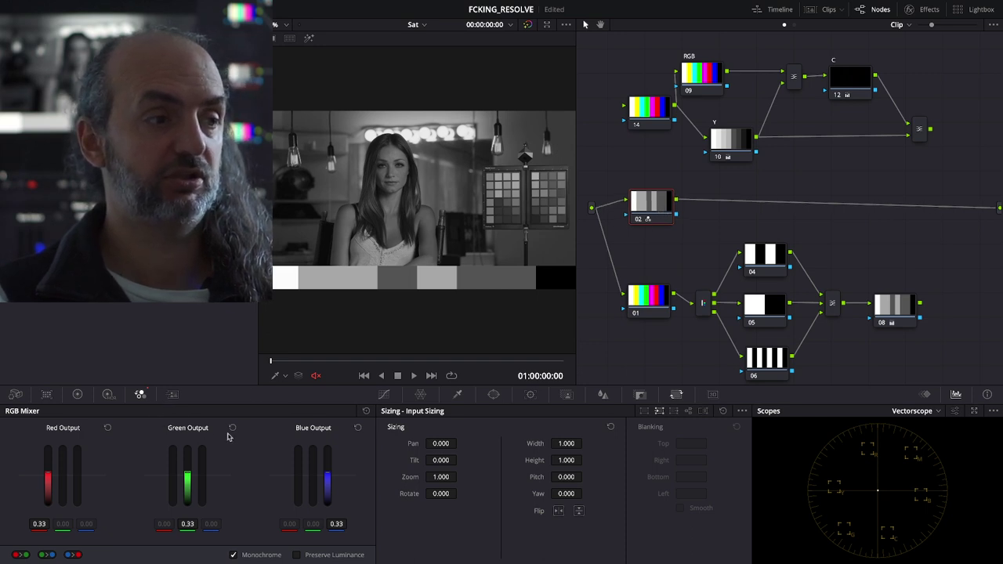
drag(657, 217, 657, 199)
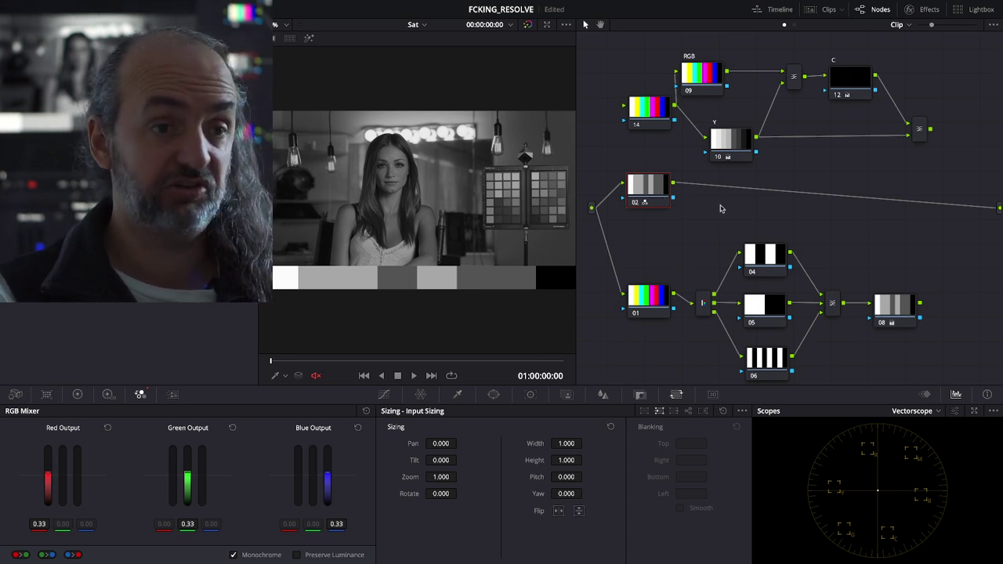
key(alt+s)
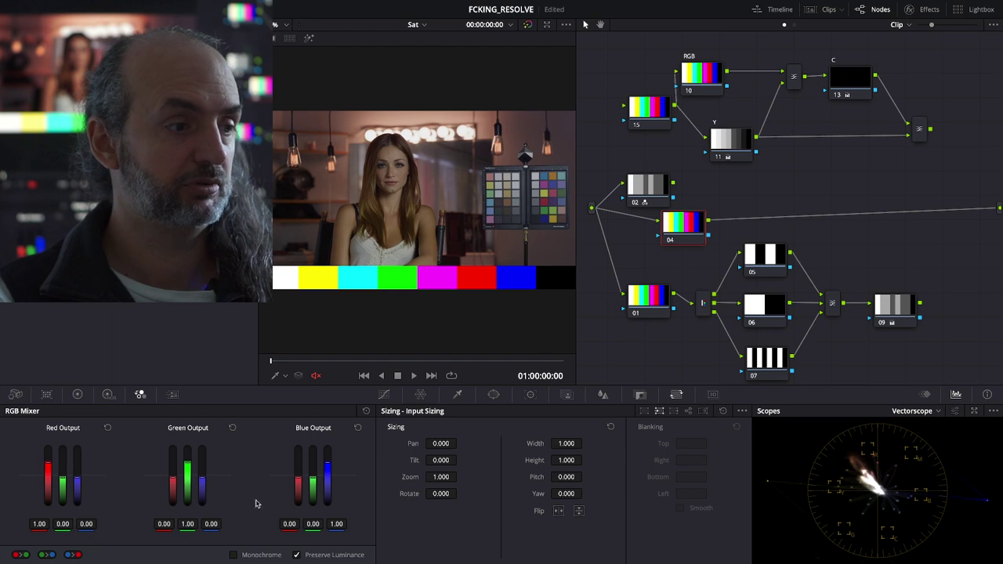
Step: Tick Monochrome in node 04's RGB Mixer, giving weights 0.21, 0.71 and 0.07
click(233, 555)
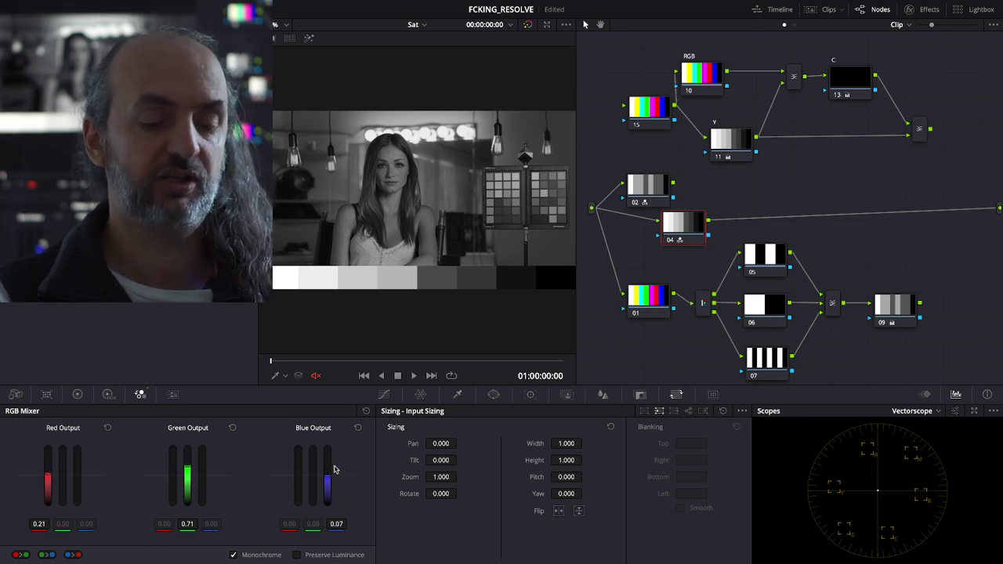
Step: In Project Settings > Color Management, set the Timeline color space to Rec.2020 Gamma 2.4
key(shift+9)
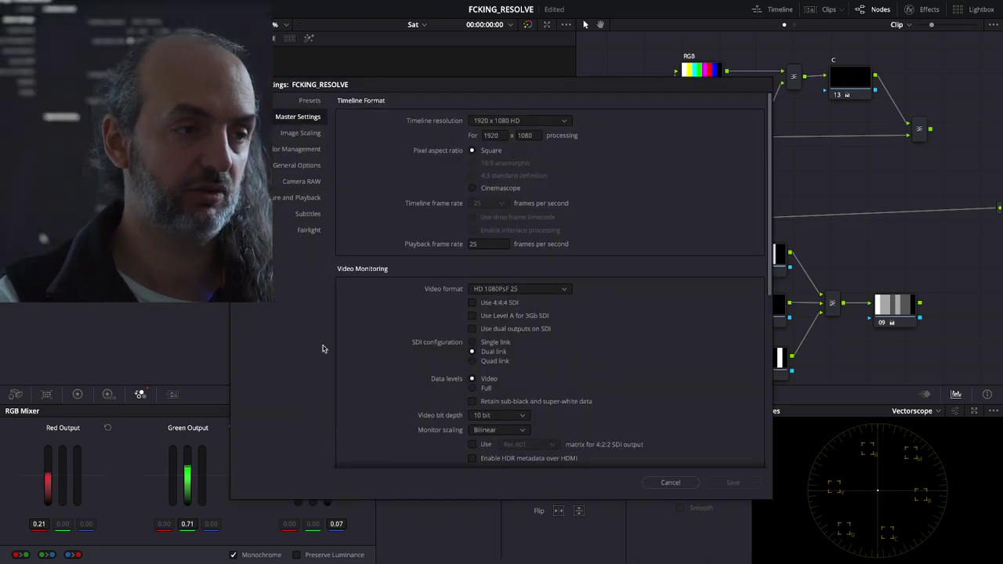
click(301, 149)
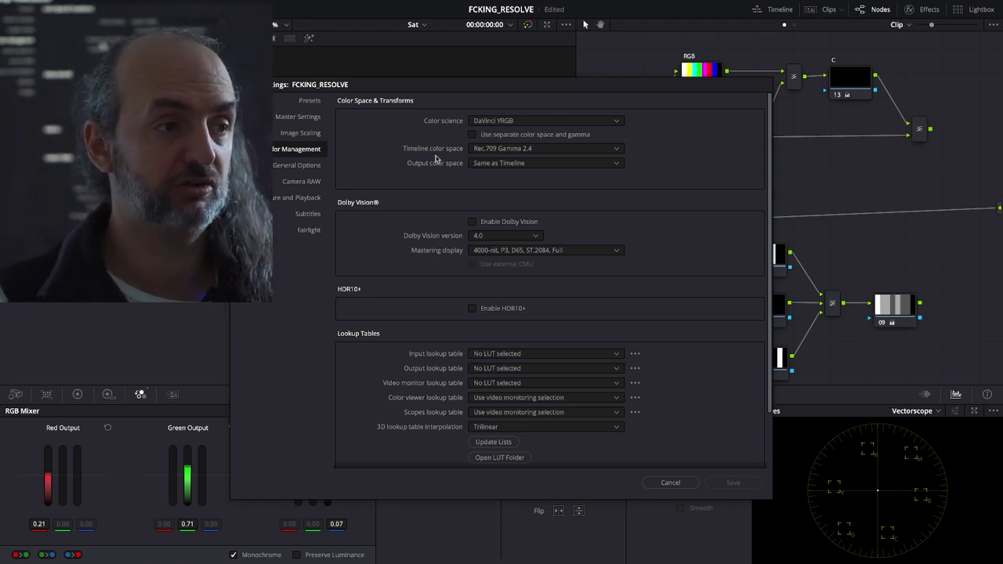
click(541, 151)
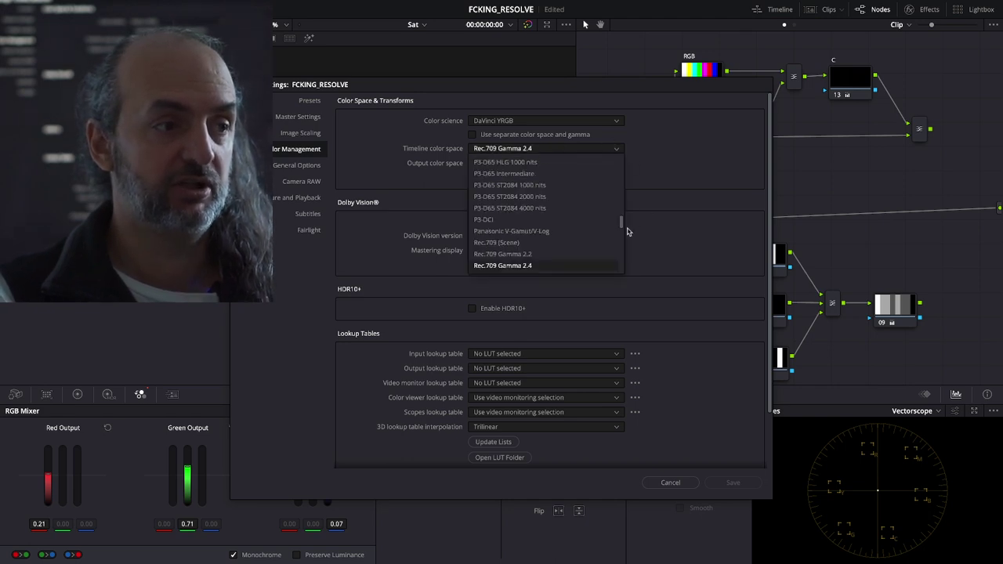
drag(621, 224, 623, 232)
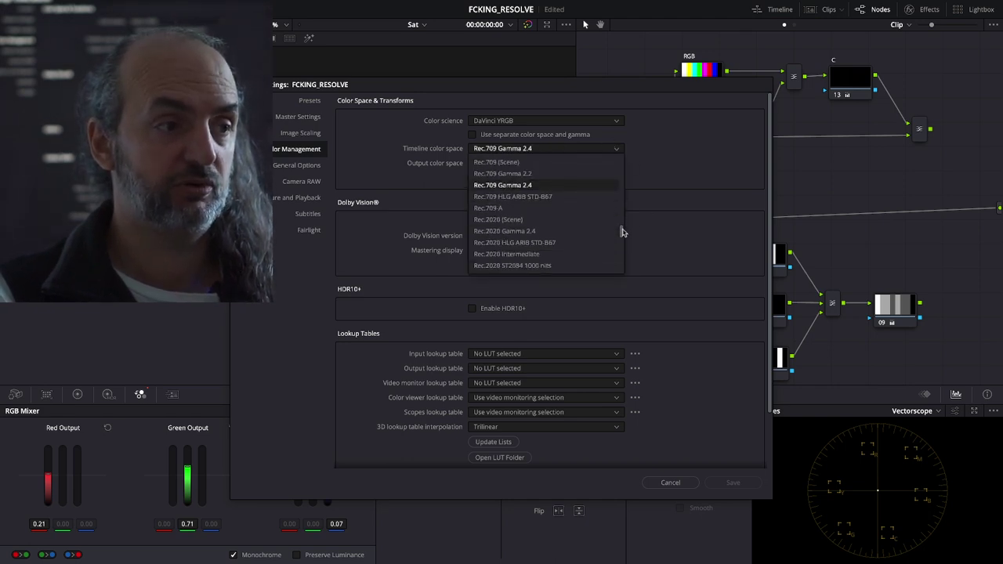
click(548, 233)
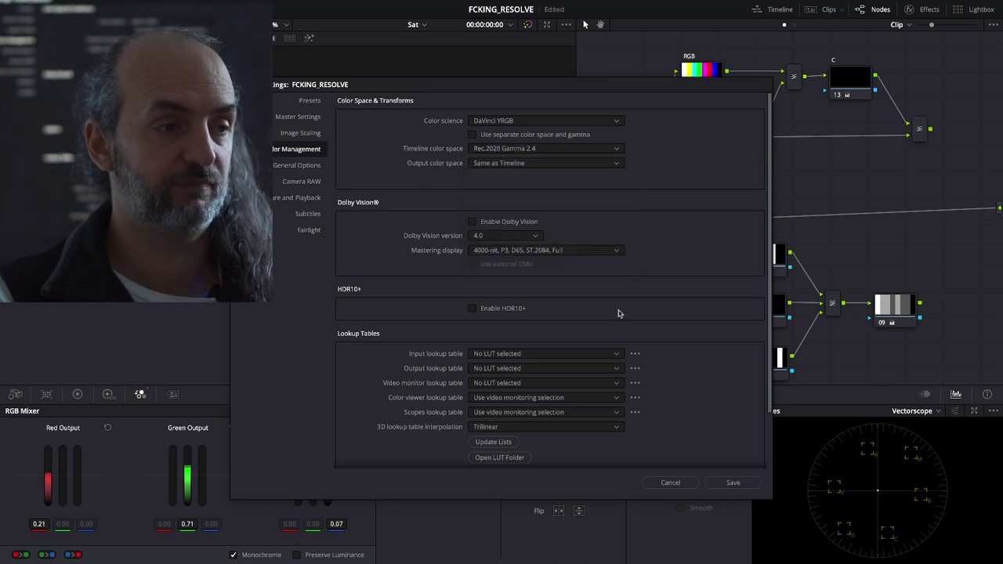
Step: Save the Rec.2020 project settings, reset node 03's grade, and enable Monochrome with Preserve Luminance off
click(734, 482)
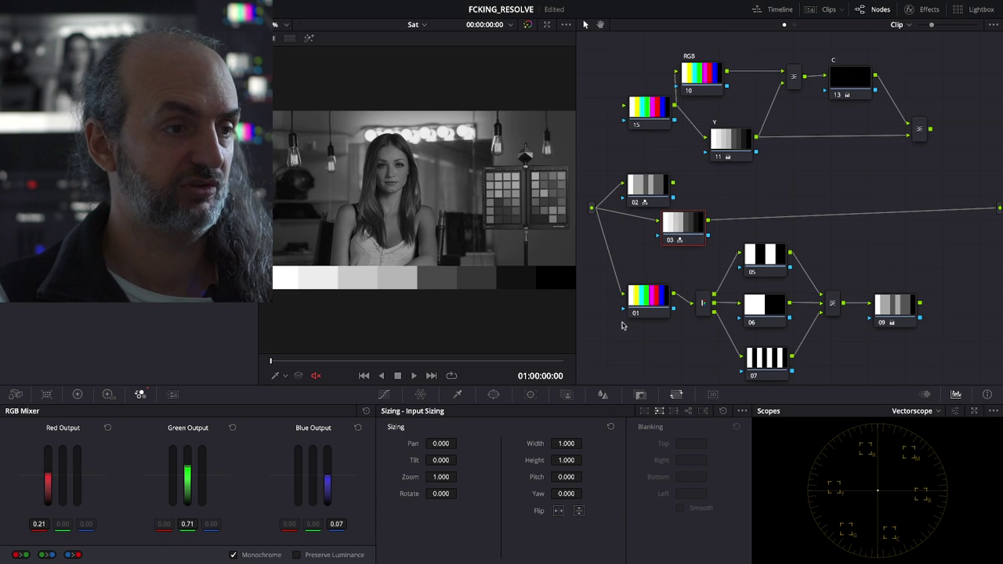
right_click(680, 225)
click(709, 231)
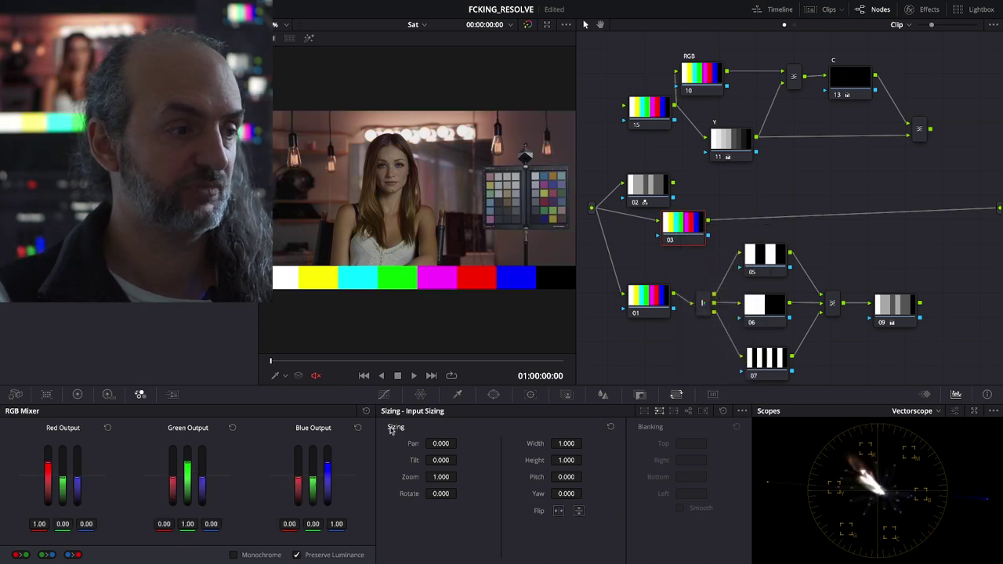
click(233, 555)
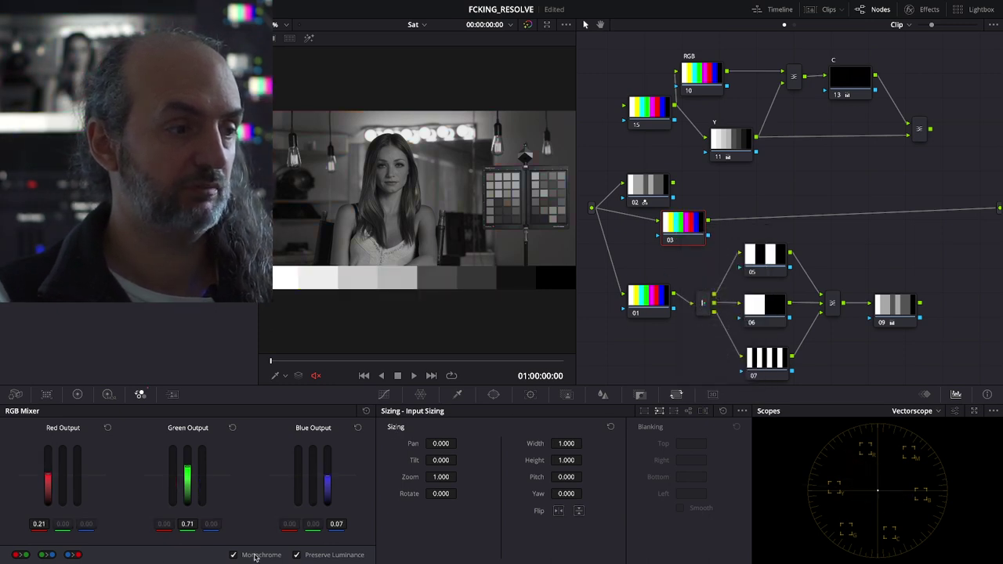
click(298, 555)
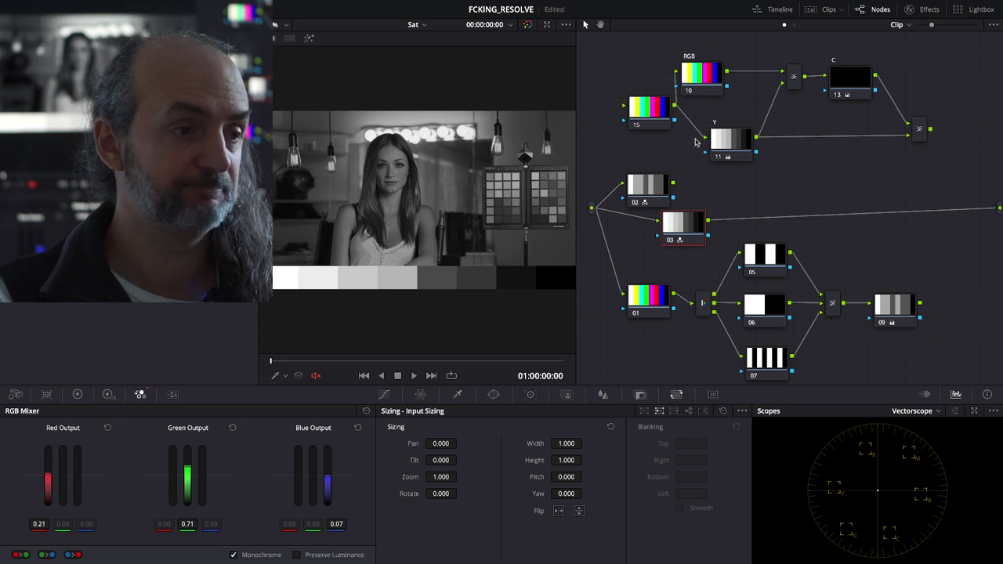
Step: Compare the monochrome channel weights of nodes 02 and 03
click(660, 192)
click(678, 225)
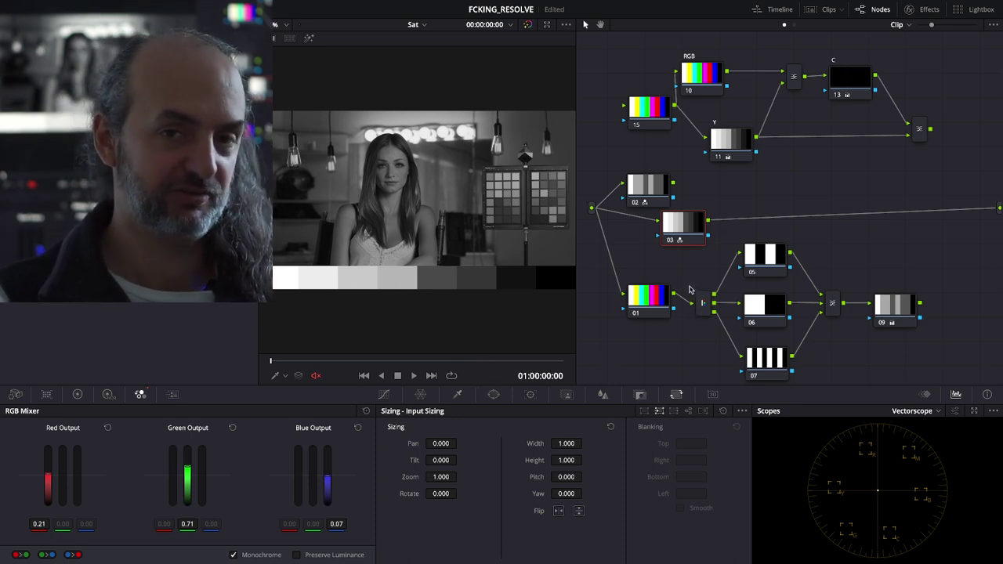
key(super+Tab)
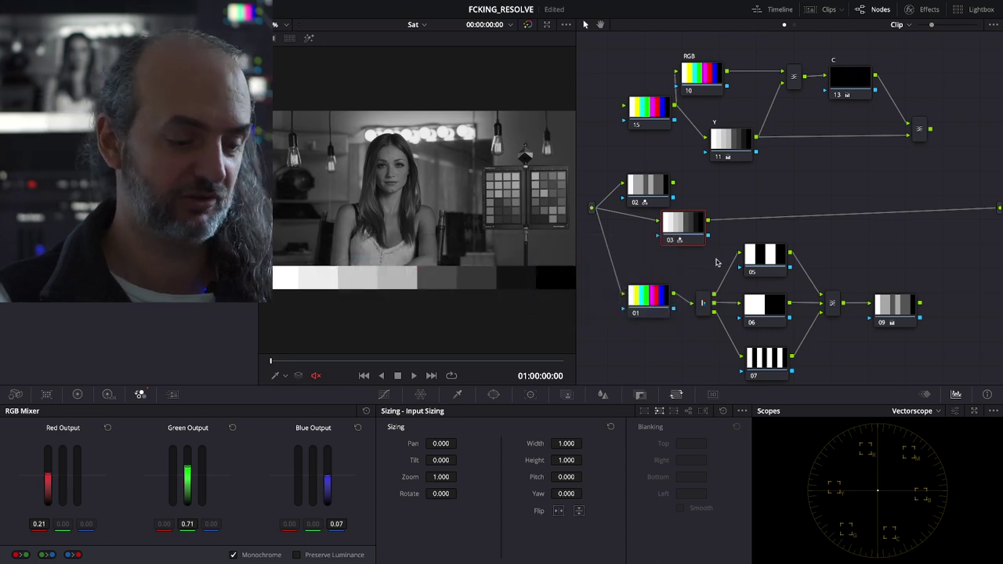
Step: Run a Google search for Rec. 2020 in a new Chrome tab and look over the results
click(289, 546)
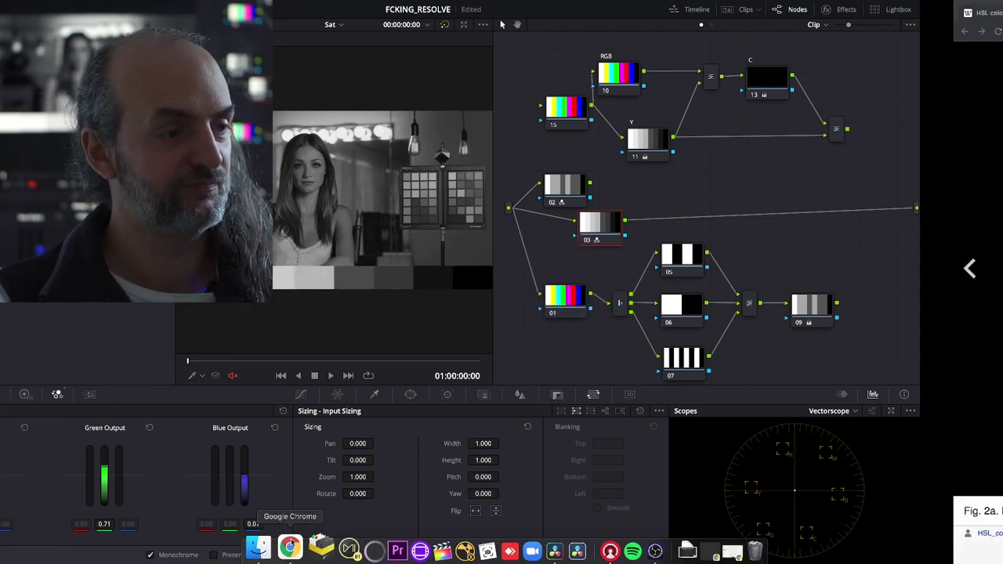
key(ctrl+t)
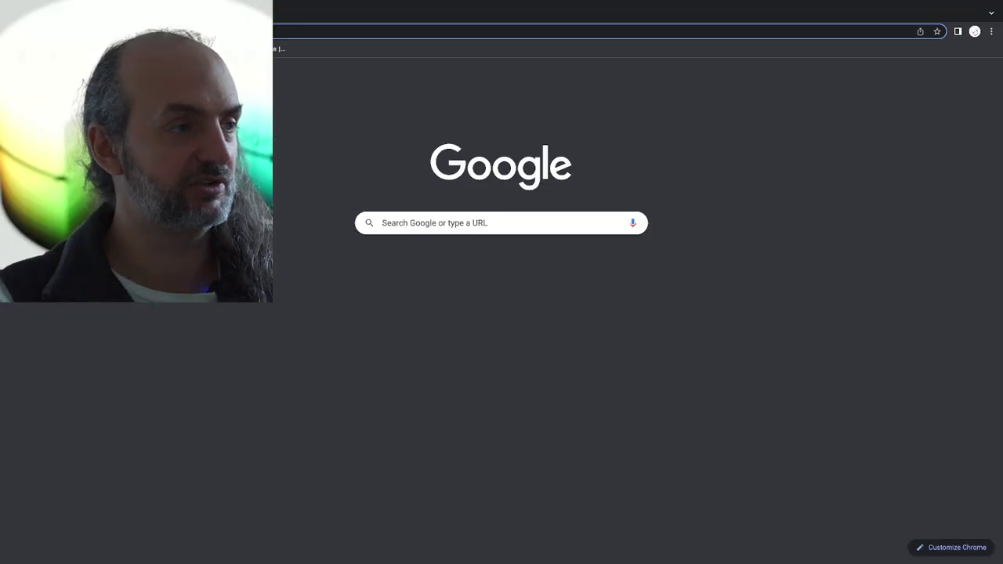
text(sharepoint)
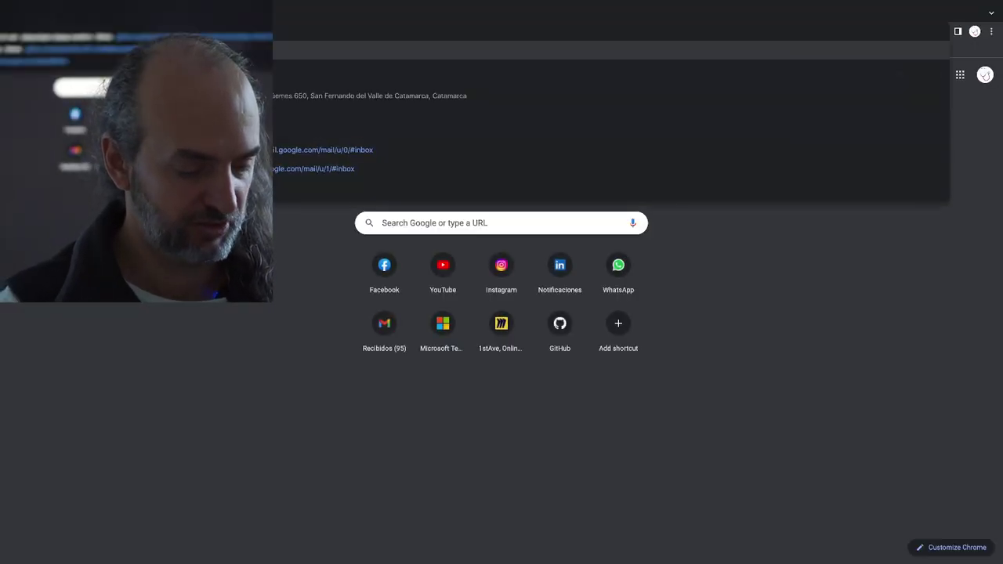
key(Return)
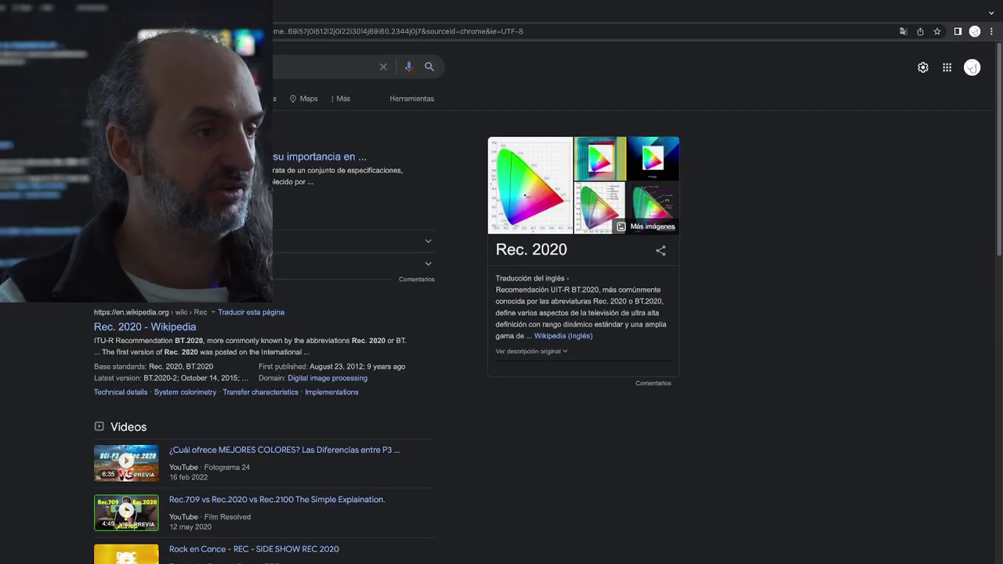
scroll(549, 313, down, 1)
Step: Open the Wikipedia Rec. 2020 article, zoom it to 150%, and scroll to the RGB and luma-chroma formats section
click(196, 251)
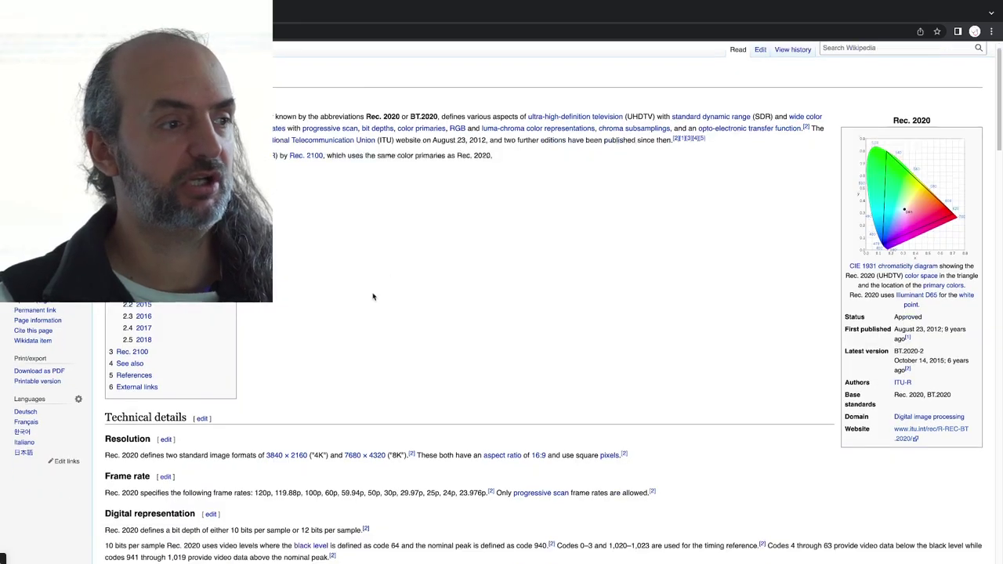
scroll(403, 285, down, 5)
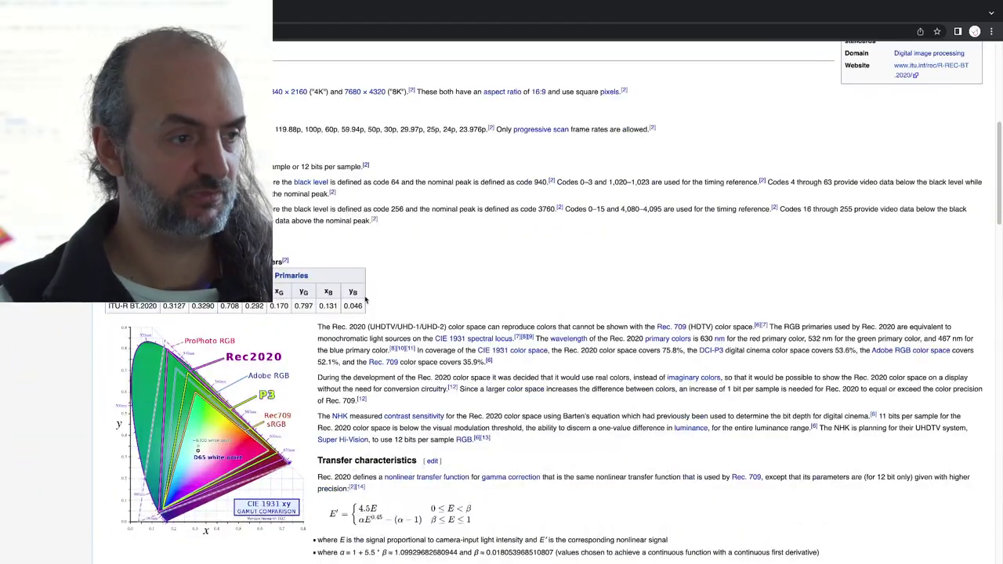
key(ctrl+plus)
key(ctrl+plus)
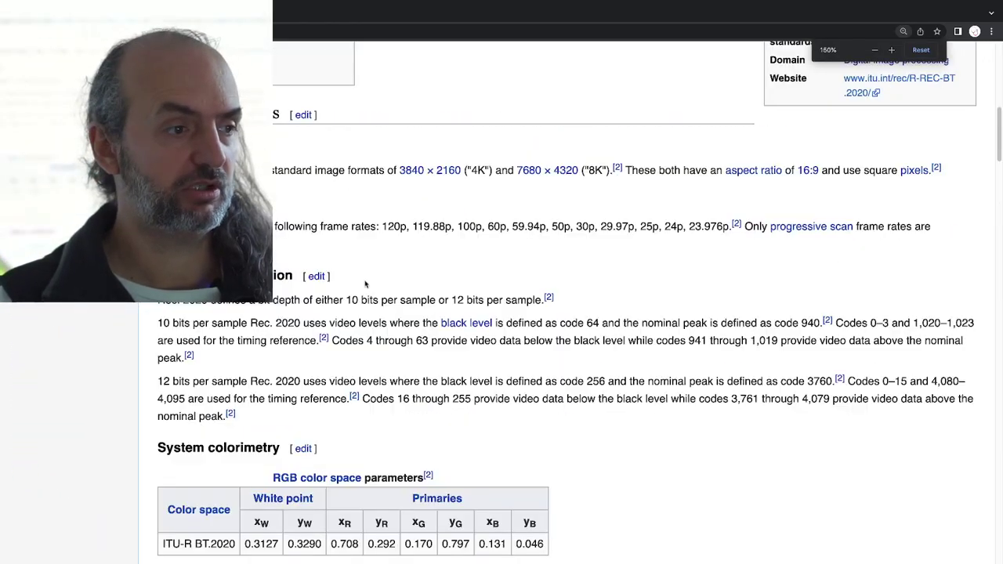
key(ctrl+plus)
scroll(362, 287, down, 4)
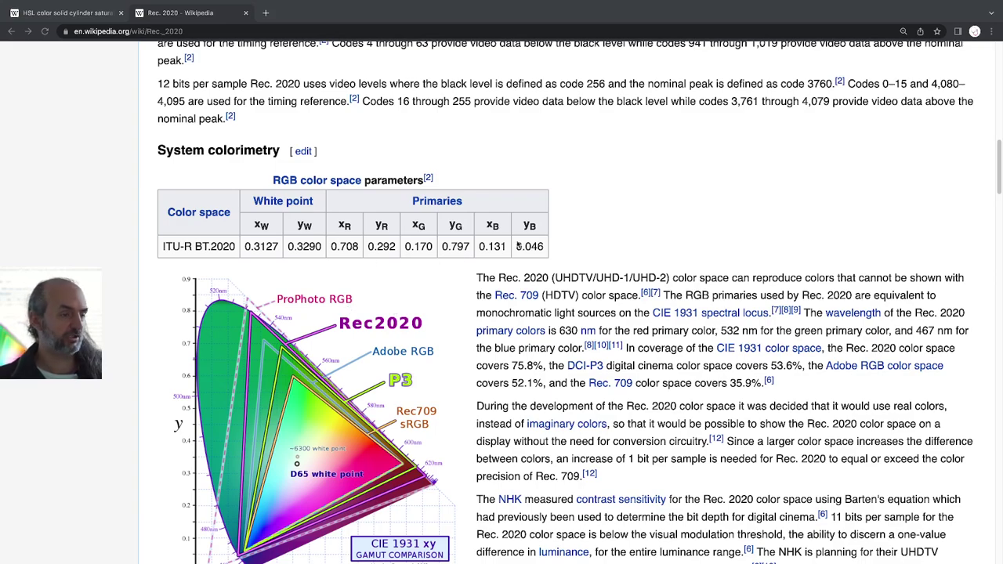
scroll(462, 351, down, 3)
scroll(439, 343, down, 3)
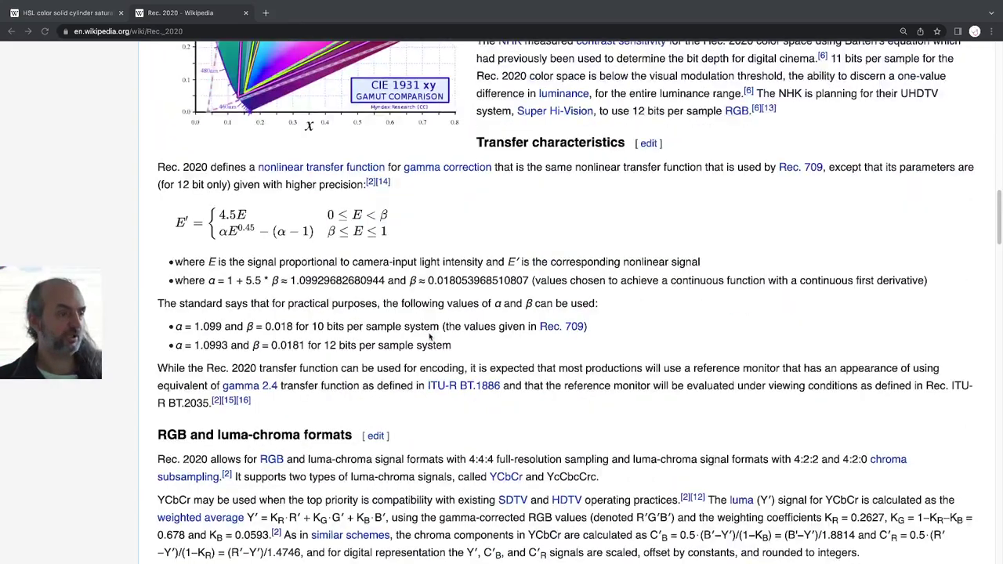
scroll(430, 334, down, 2)
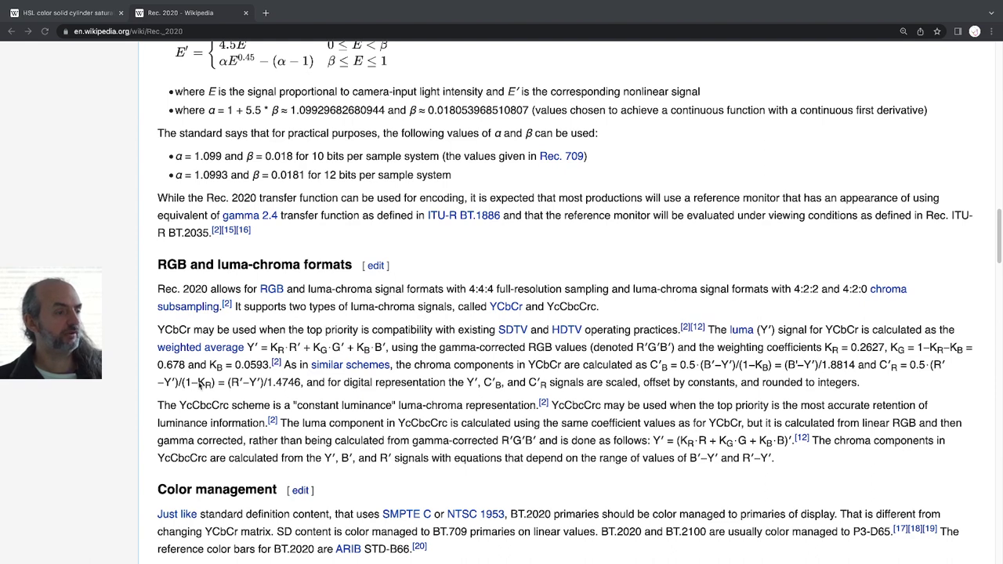
Step: Select the luma coefficients KR = 0.2627 and KB = 0.0593 in the article
click(858, 350)
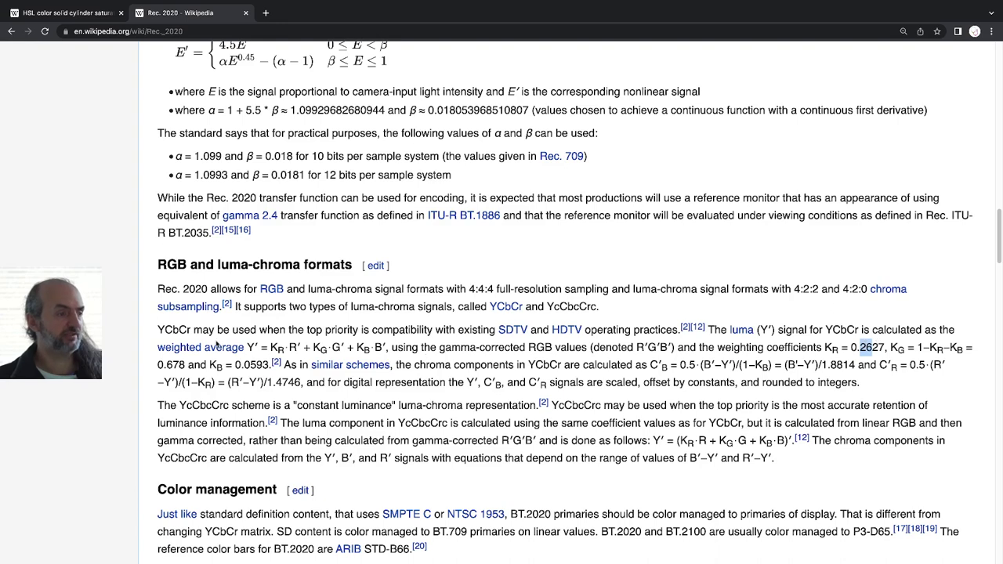
click(180, 364)
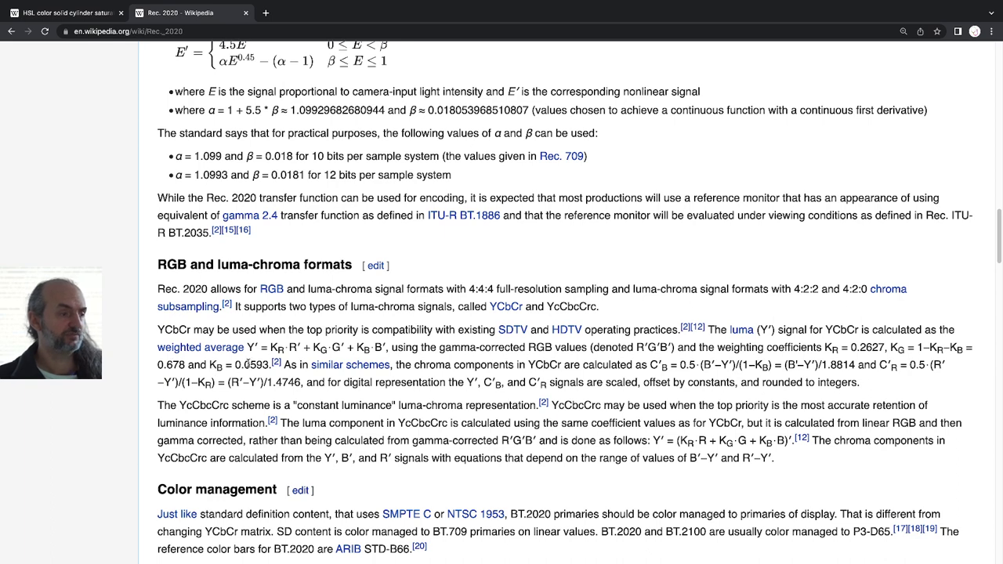
drag(250, 364, 268, 365)
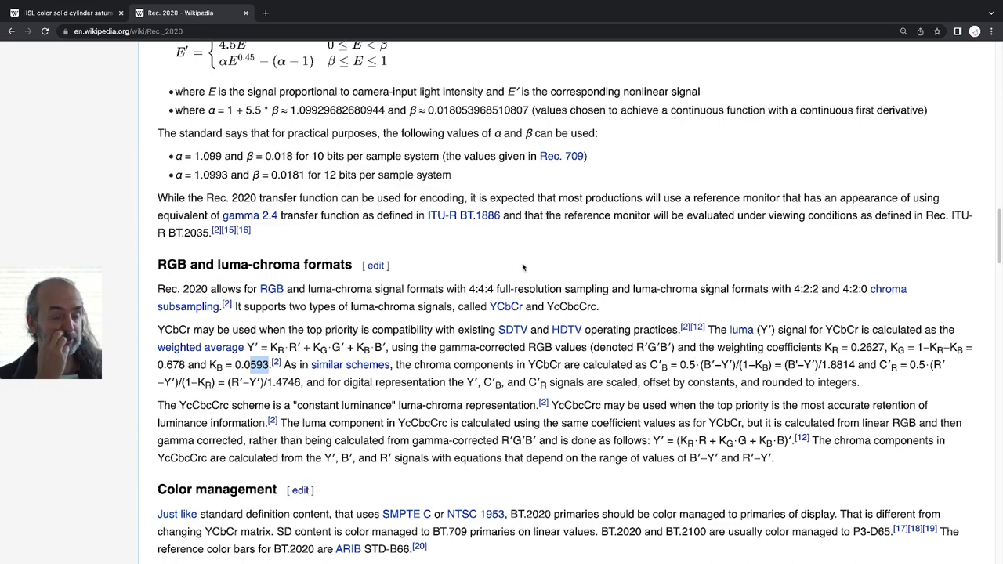
scroll(558, 270, up, 20)
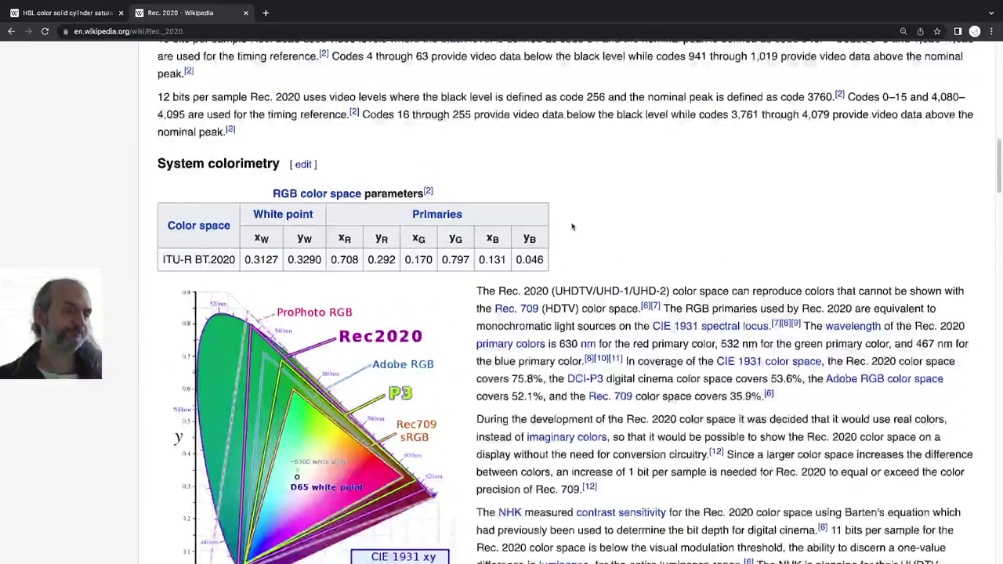
Step: Search Wikipedia for 'rec 709' and scroll down to the Luma coefficients section
click(822, 89)
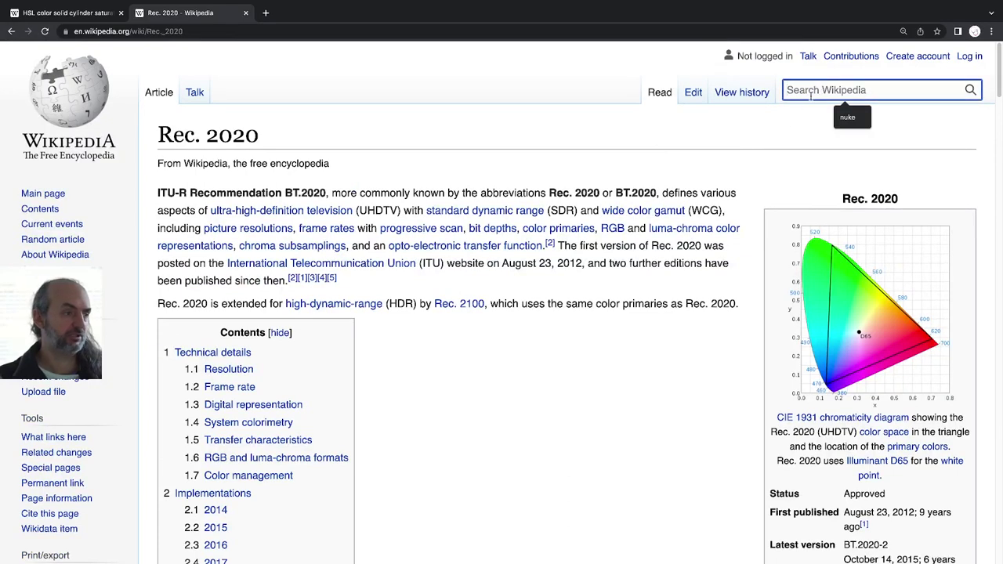
text(rec 709)
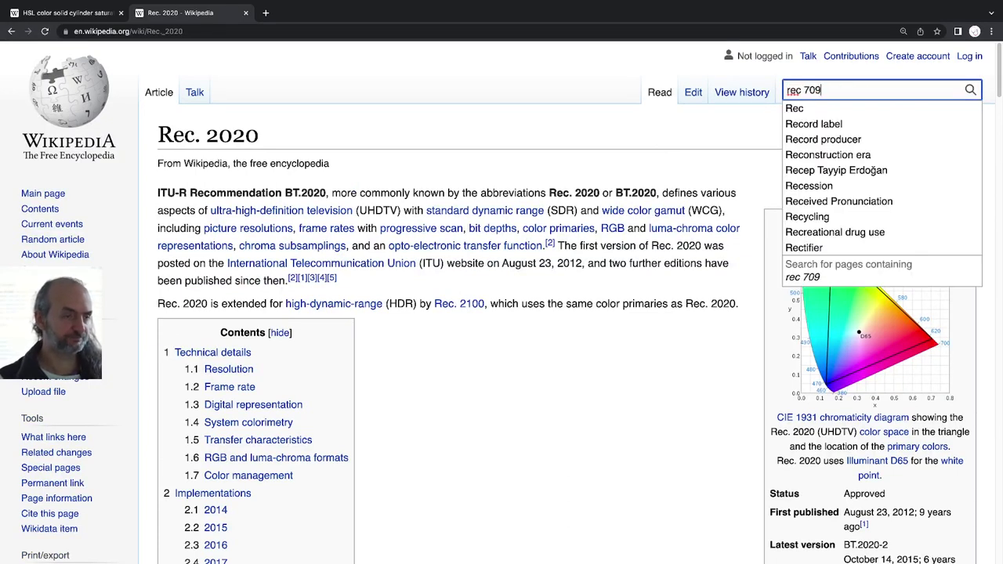
key(Return)
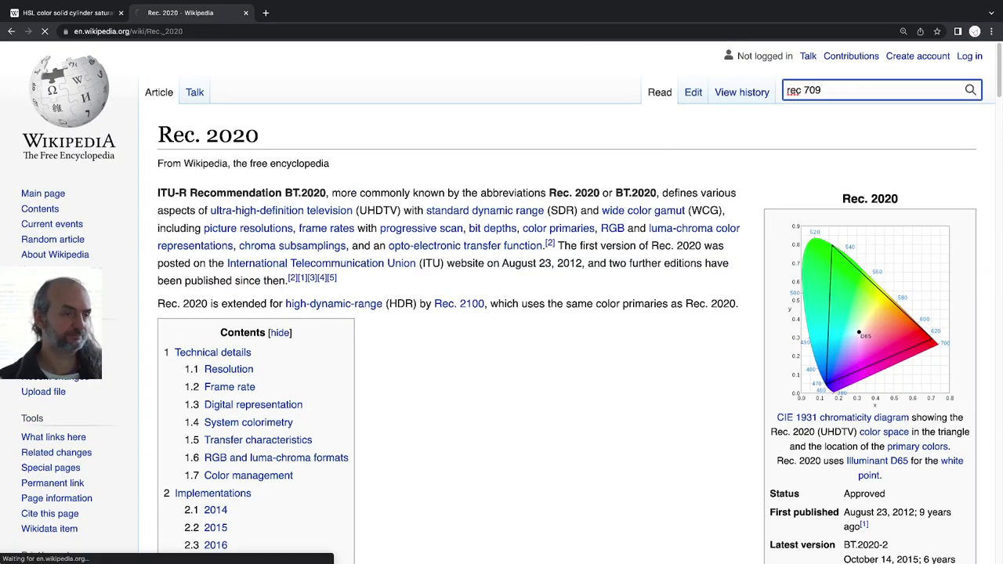
scroll(535, 333, down, 2)
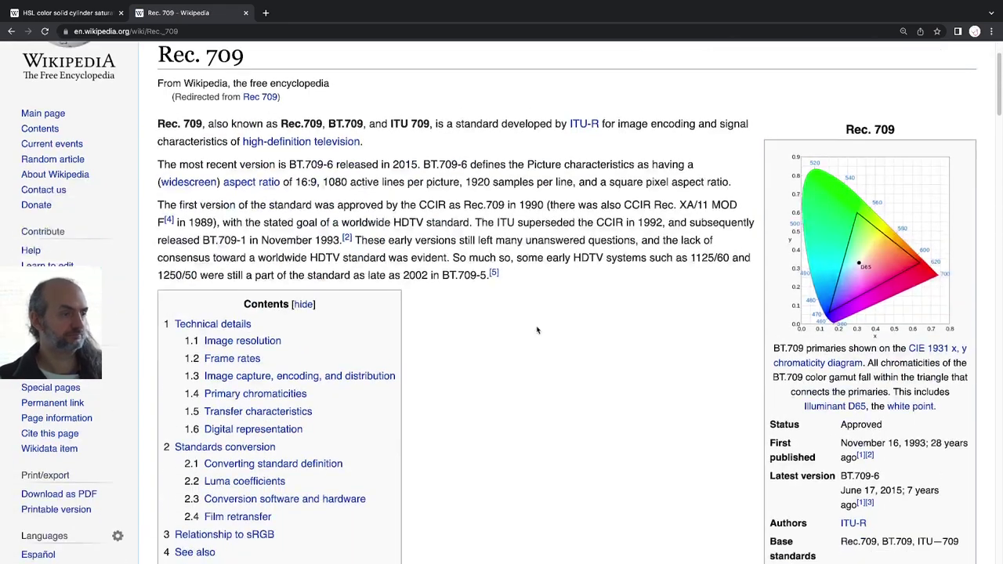
scroll(536, 332, down, 3)
scroll(539, 331, down, 2)
scroll(538, 332, down, 1)
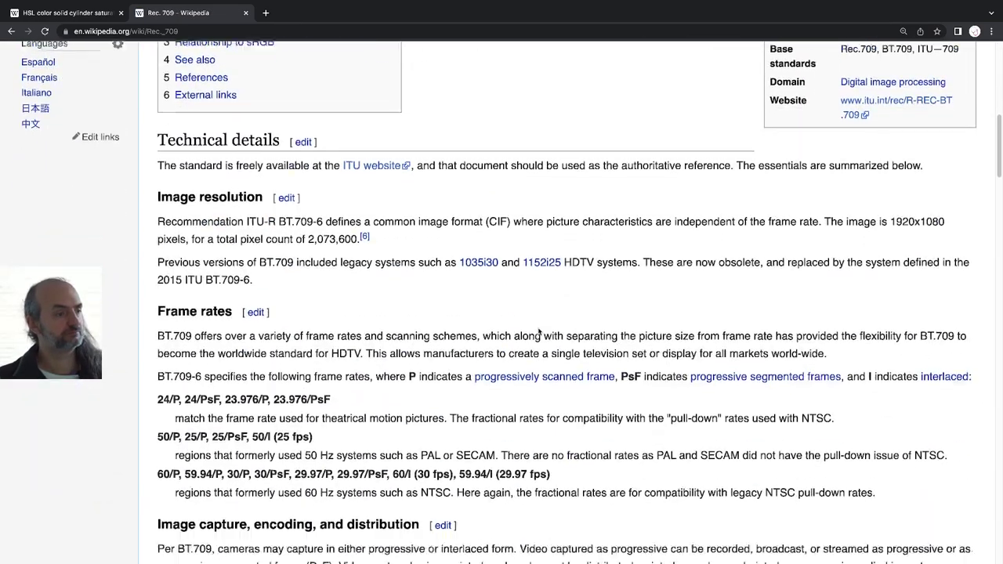
scroll(539, 331, down, 3)
scroll(539, 331, down, 2)
scroll(538, 330, down, 1)
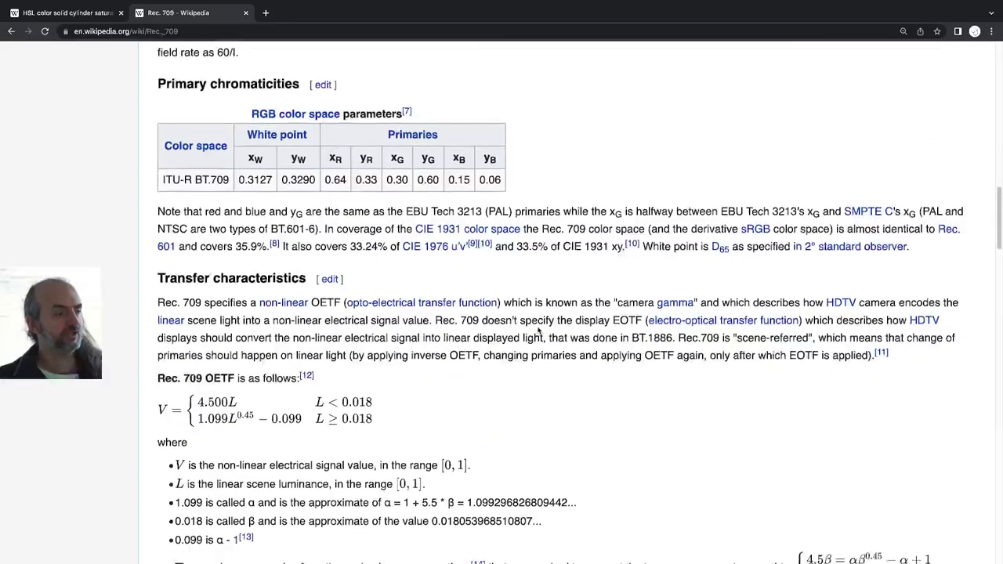
scroll(539, 330, down, 2)
scroll(543, 327, down, 1)
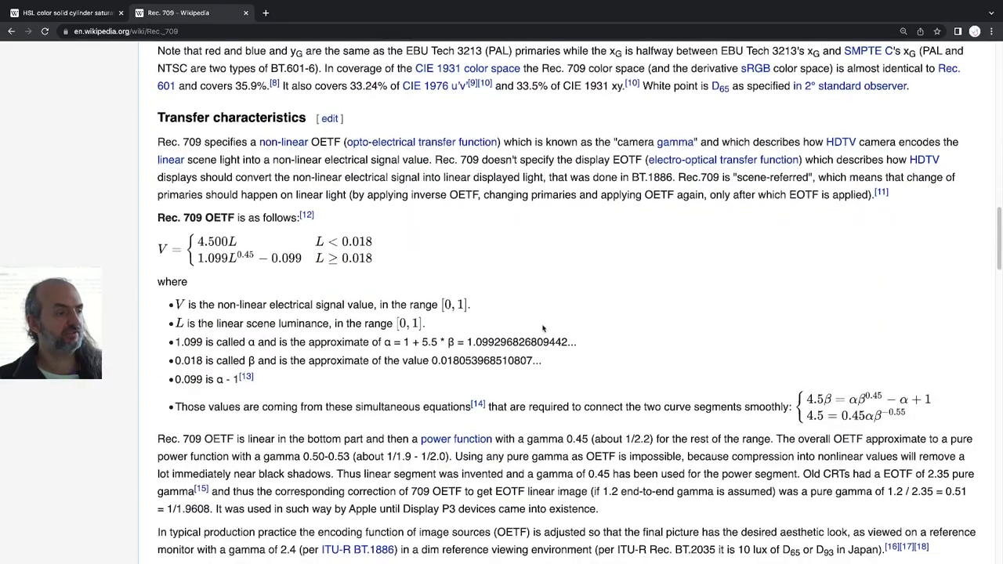
scroll(543, 326, down, 1)
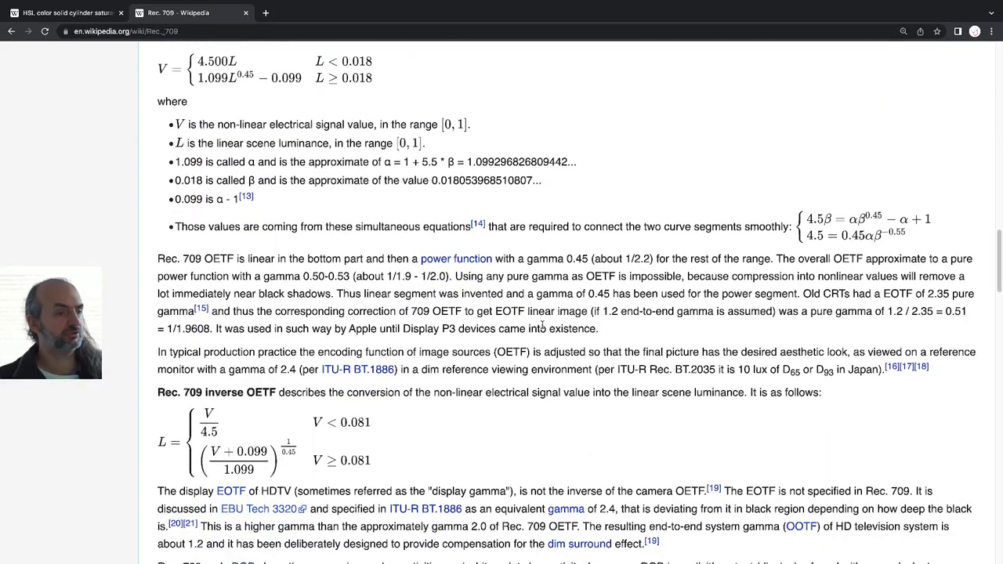
scroll(542, 327, down, 2)
scroll(542, 326, down, 2)
scroll(542, 326, down, 3)
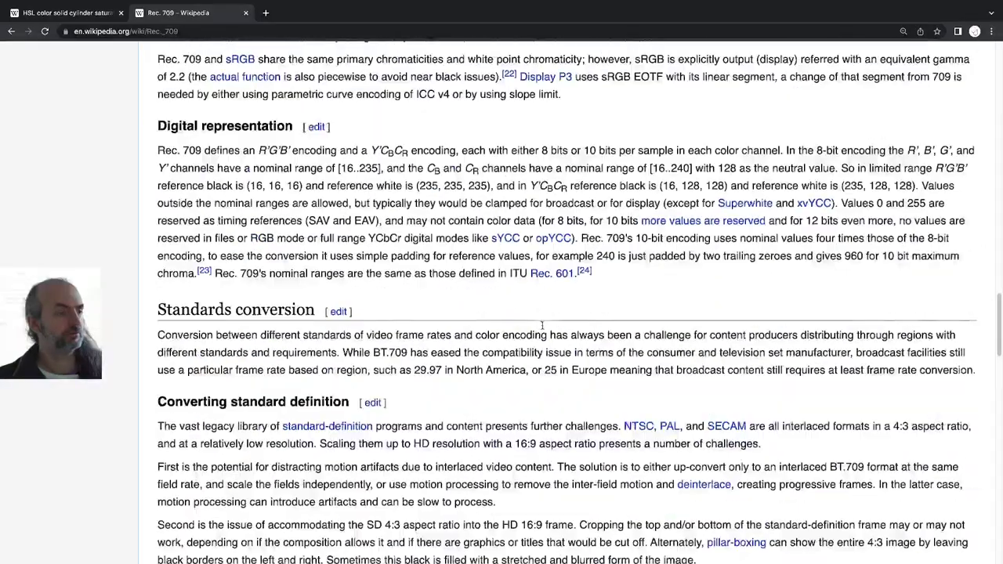
scroll(542, 326, down, 2)
scroll(542, 326, down, 3)
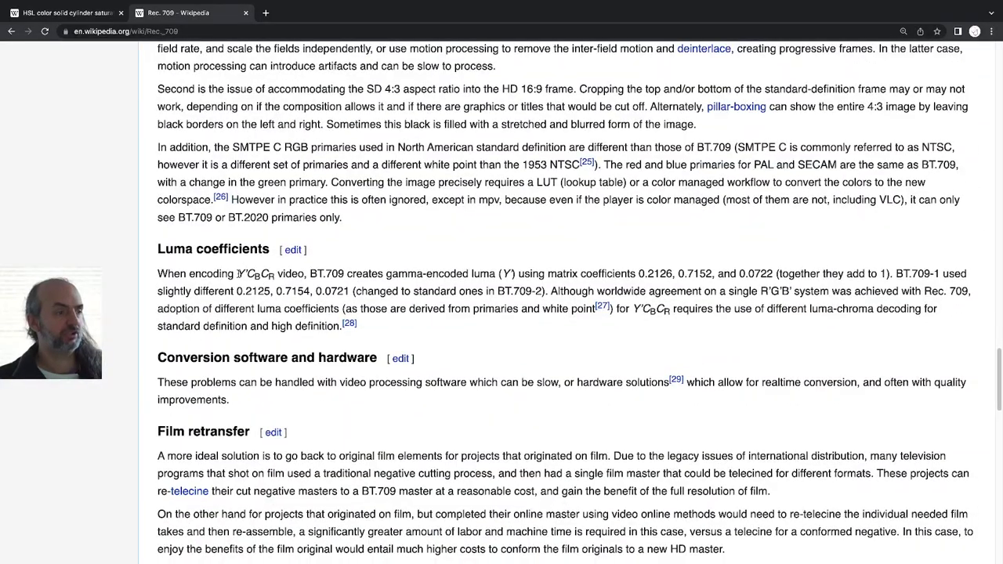
Step: Highlight Y′CbCr and the red coefficient 0.2126, then return to DaVinci Resolve
drag(238, 273, 284, 270)
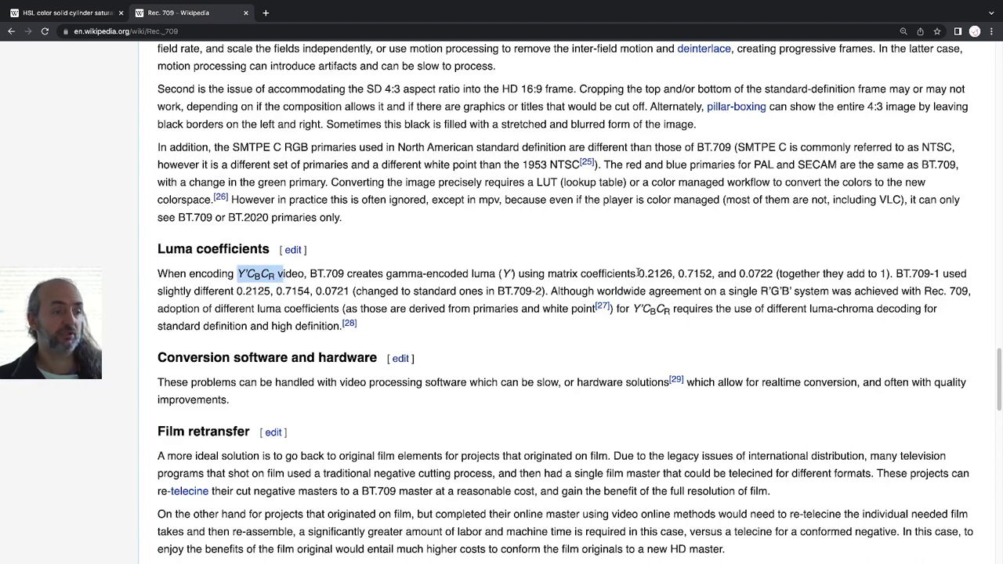
drag(639, 273, 667, 273)
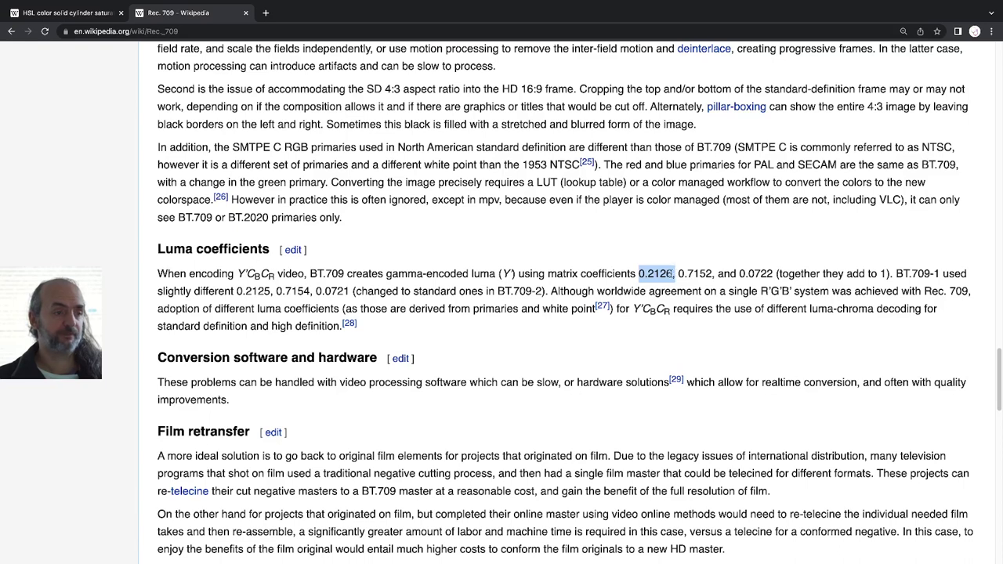
click(688, 273)
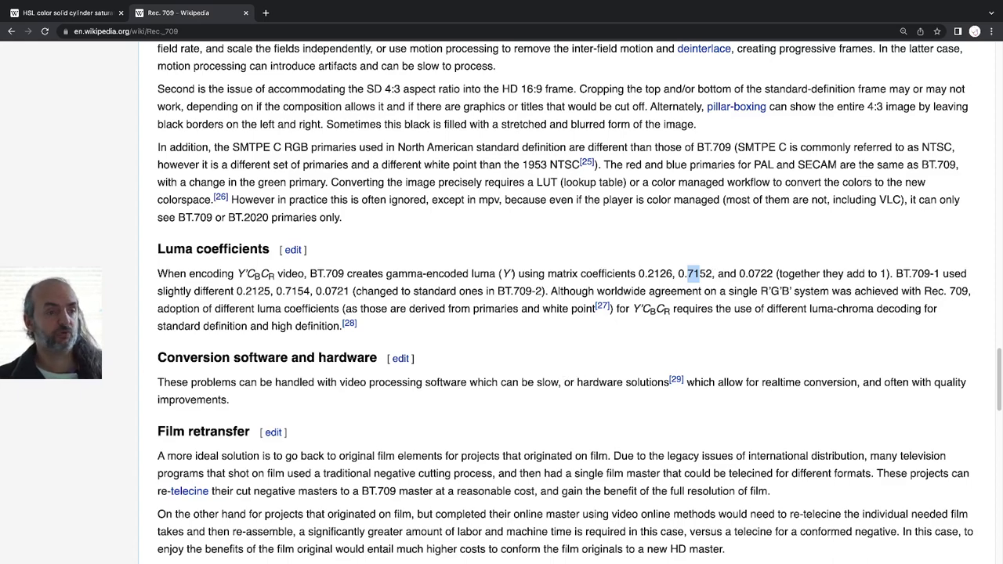
click(536, 548)
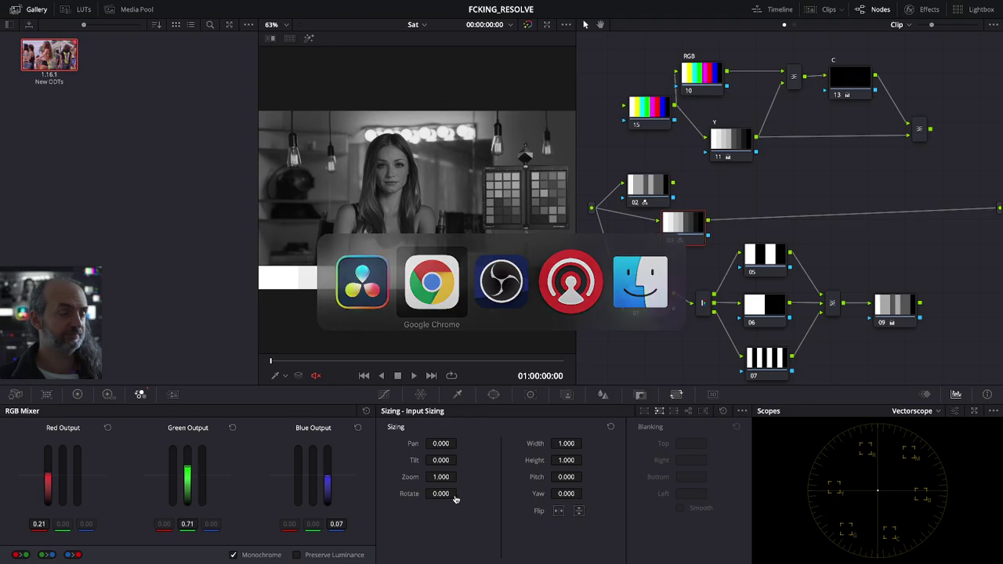
key(Escape)
mouse_move(423, 558)
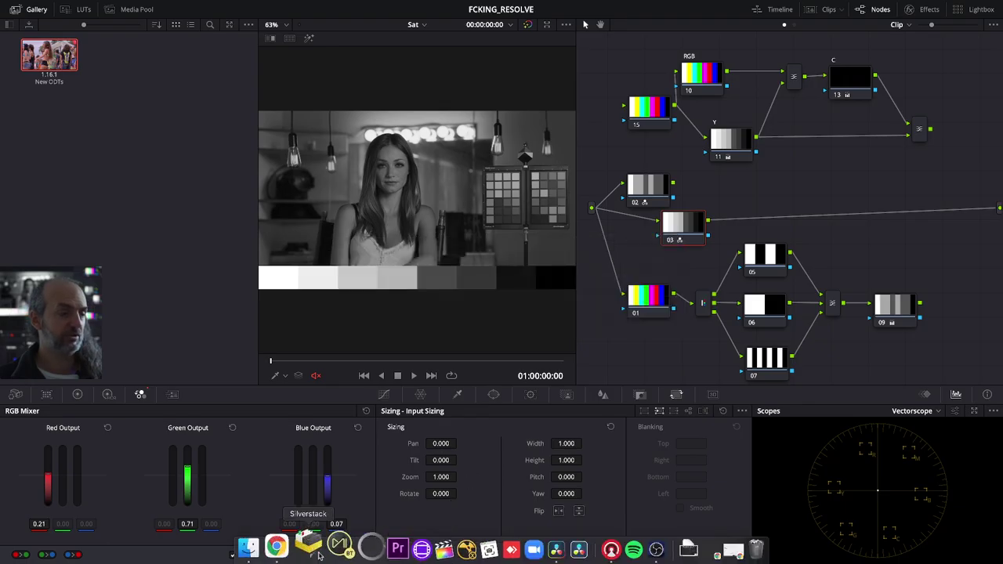
click(267, 549)
scroll(646, 223, up, 20)
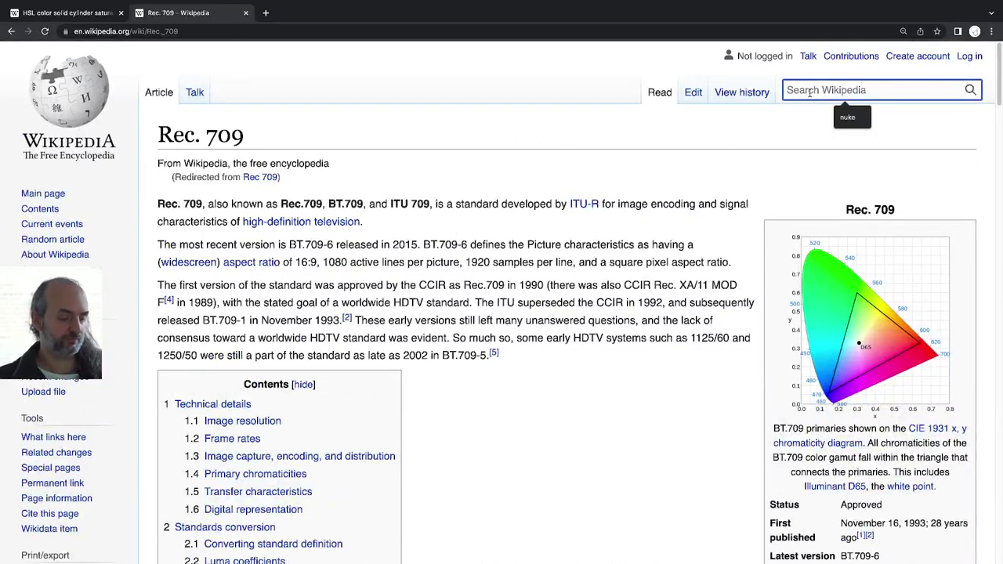
text(rec 6)
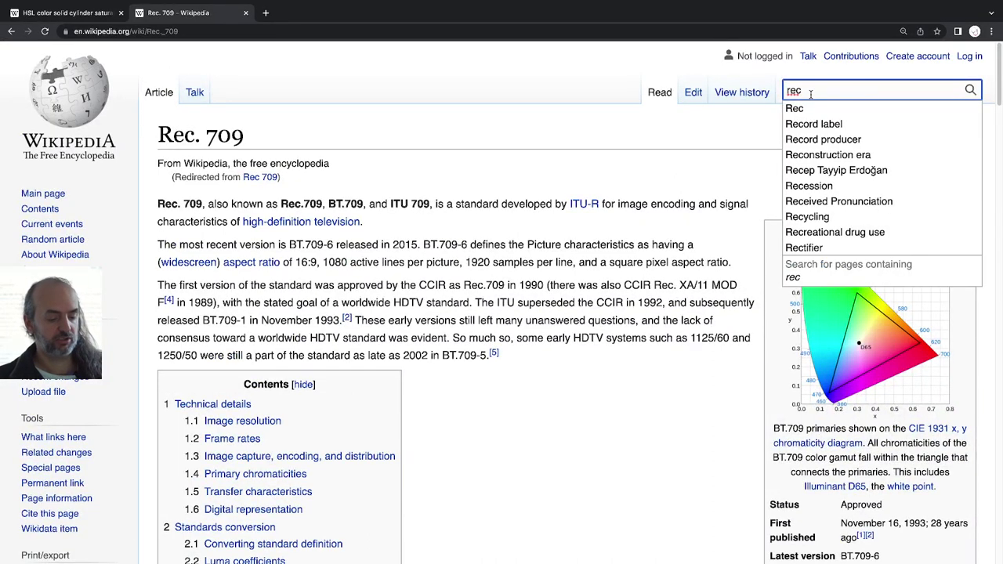
text(01)
key(Return)
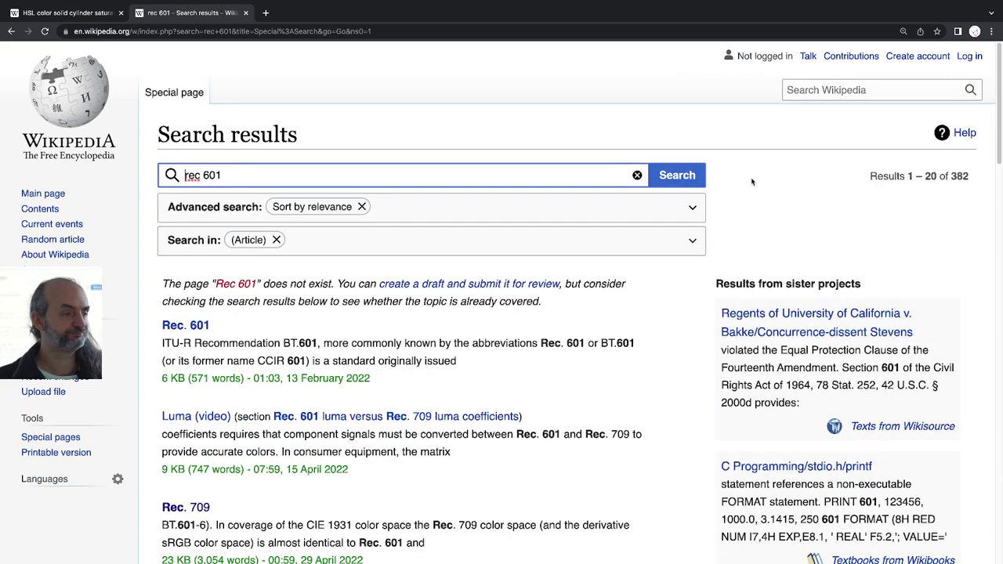
click(184, 325)
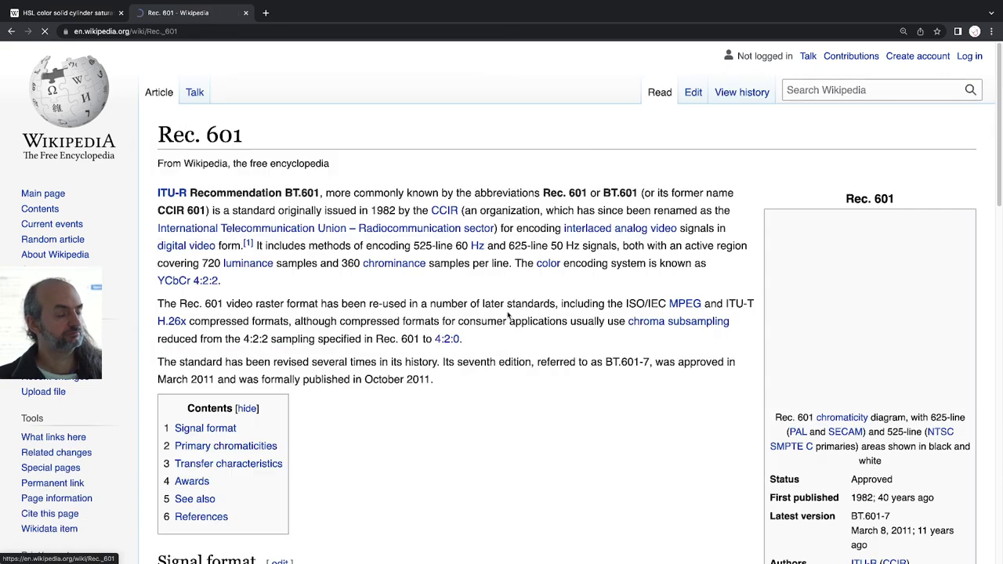
scroll(457, 313, down, 5)
scroll(456, 313, down, 4)
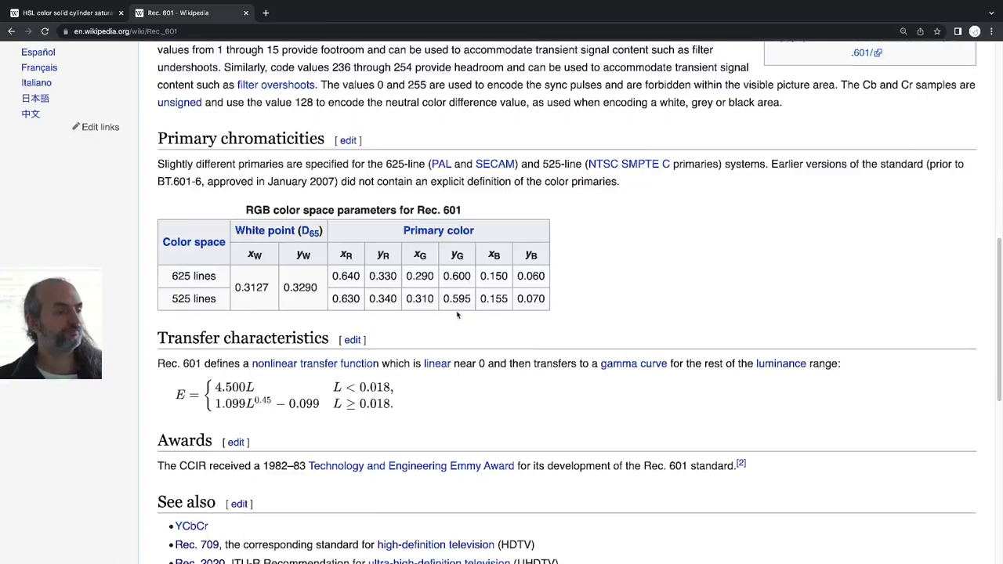
scroll(457, 314, down, 2)
scroll(457, 314, down, 2)
scroll(458, 313, down, 2)
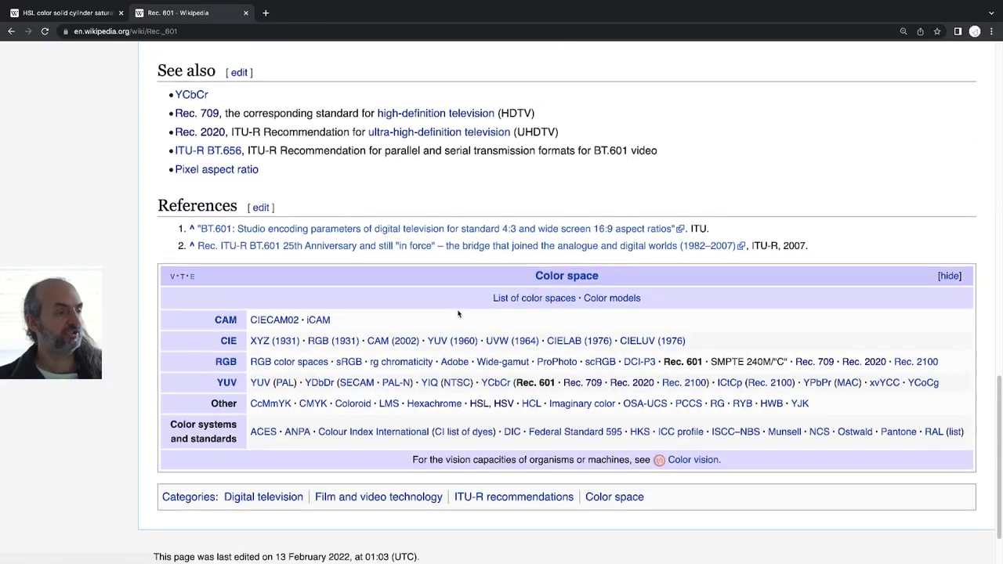
scroll(458, 314, down, 2)
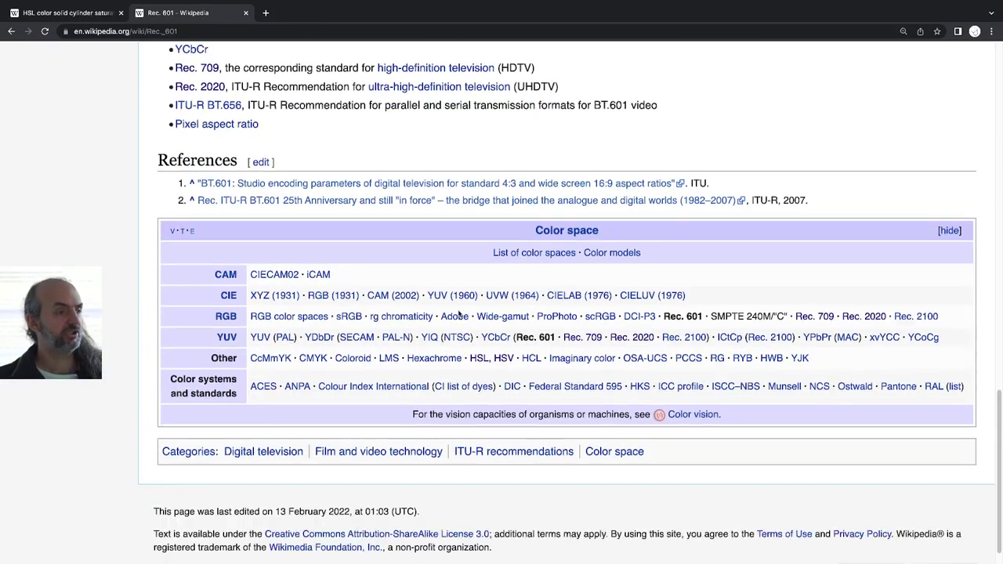
scroll(458, 314, up, 7)
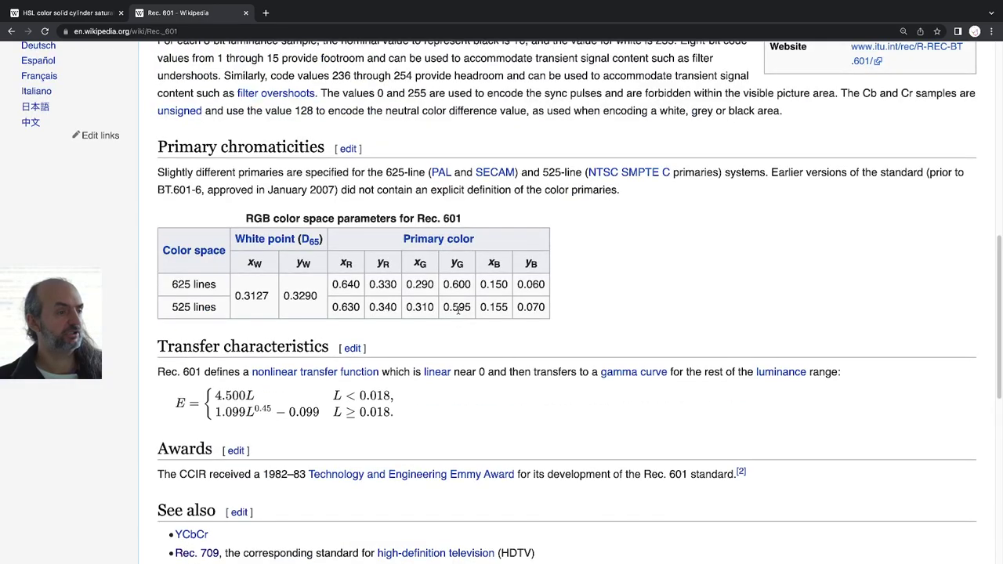
scroll(458, 310, up, 3)
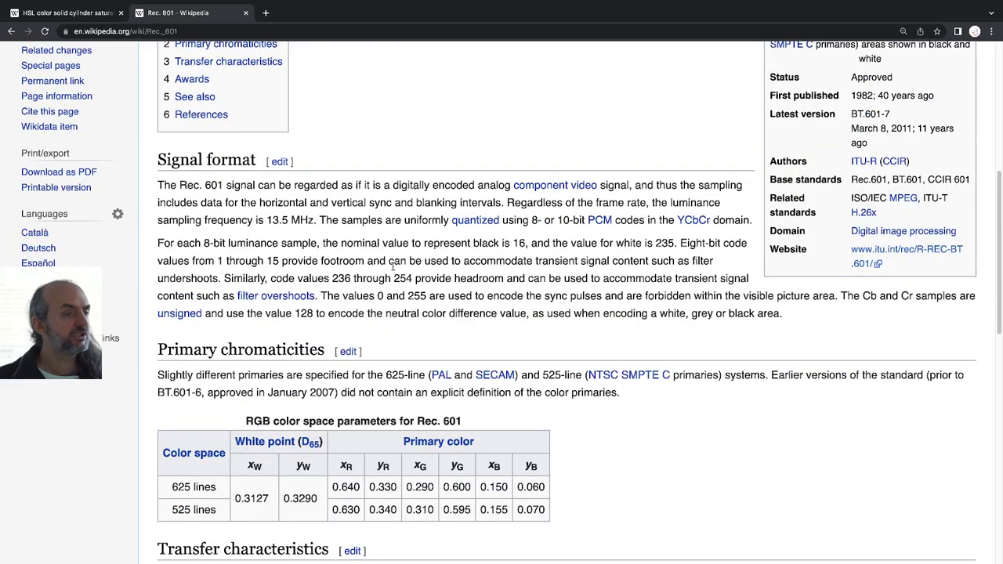
scroll(394, 266, up, 1)
scroll(393, 266, down, 2)
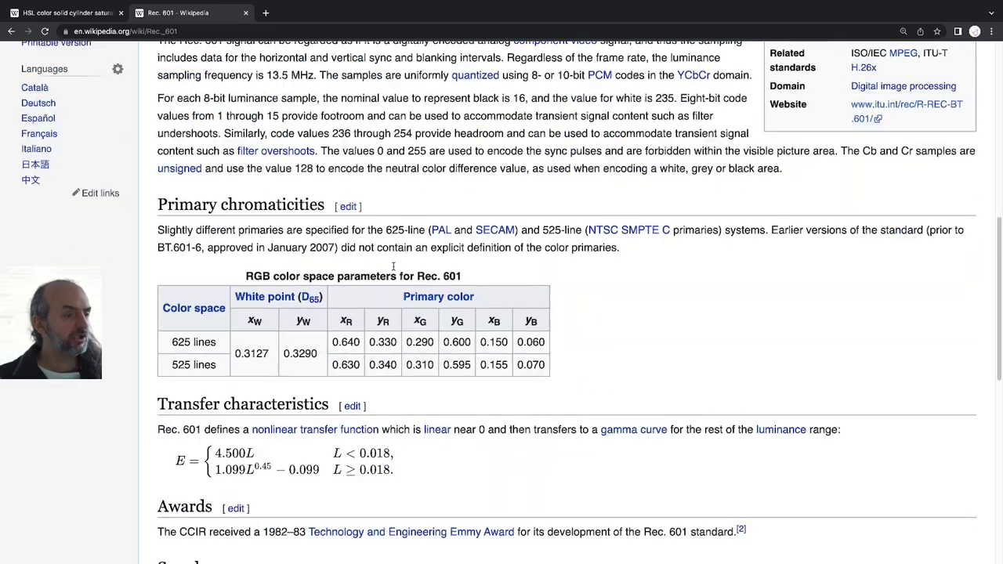
scroll(393, 269, down, 2)
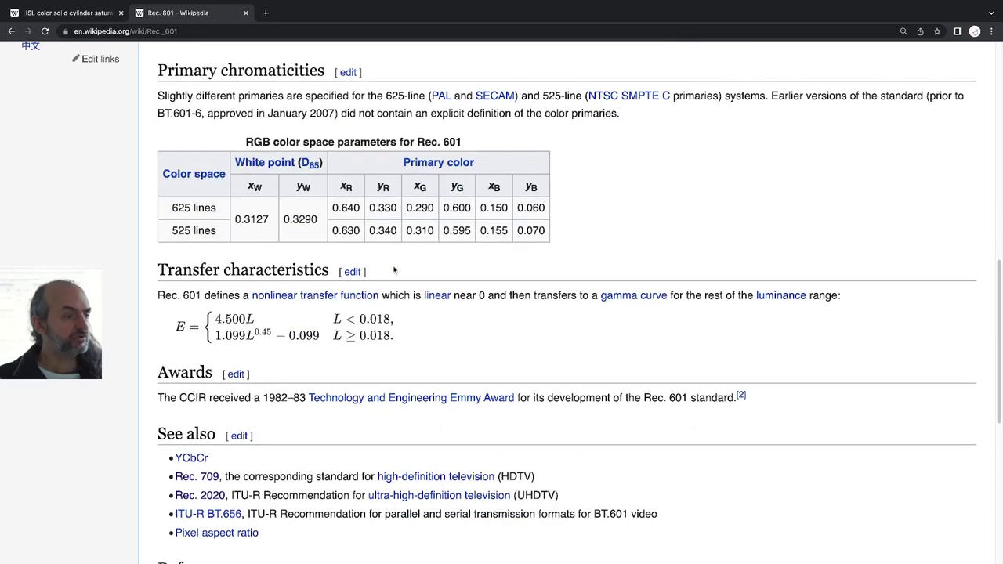
scroll(394, 270, down, 1)
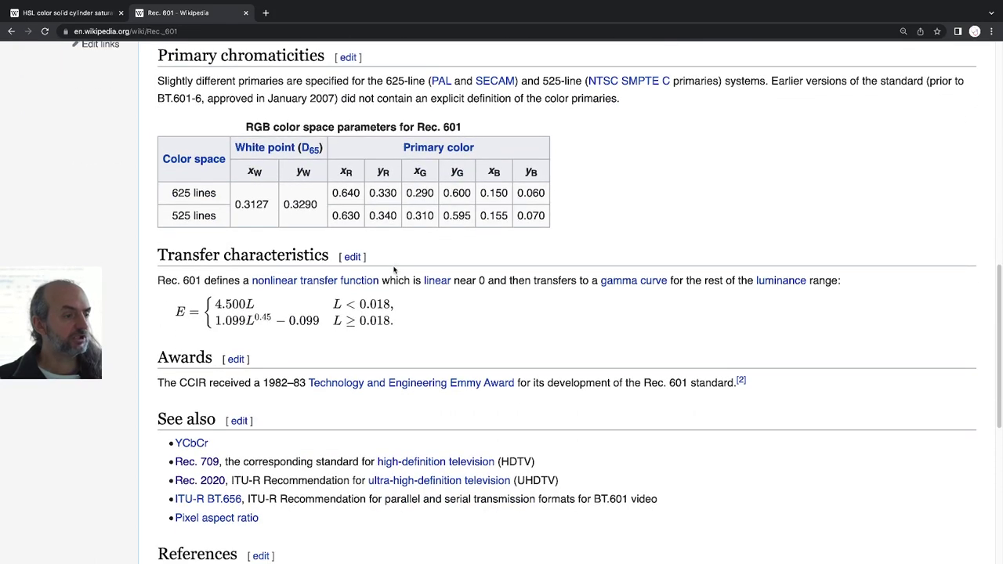
scroll(394, 270, down, 1)
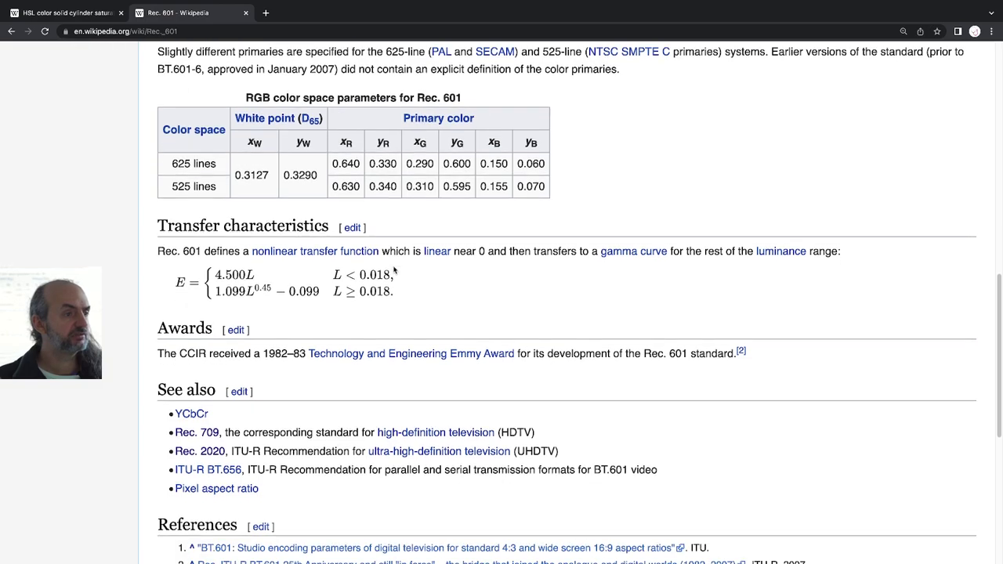
scroll(394, 269, down, 3)
scroll(394, 269, down, 2)
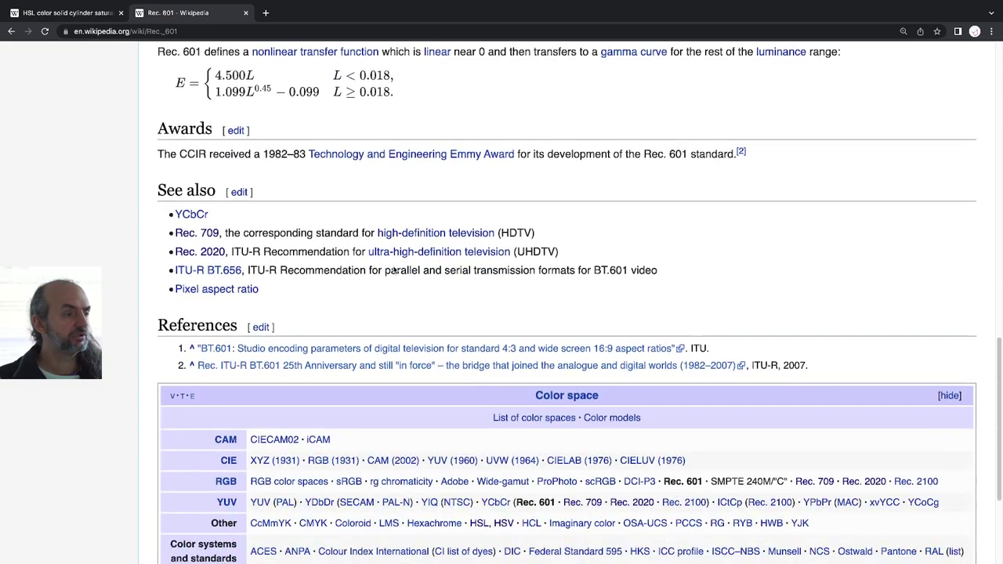
scroll(394, 267, down, 3)
scroll(393, 267, up, 10)
scroll(394, 269, up, 10)
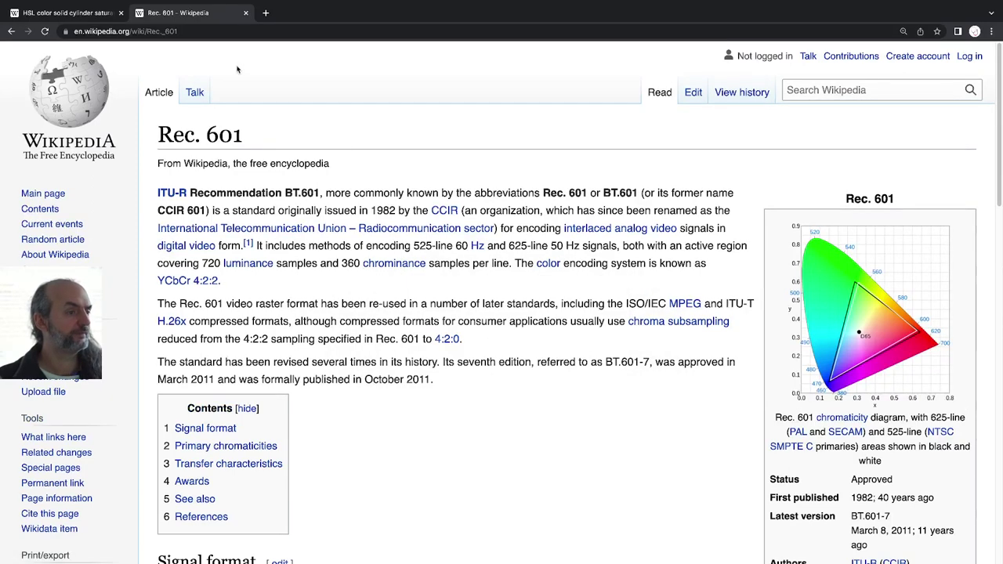
Step: Google 'rec 601 30 59 11' from the Chrome address bar and skim the results
click(196, 32)
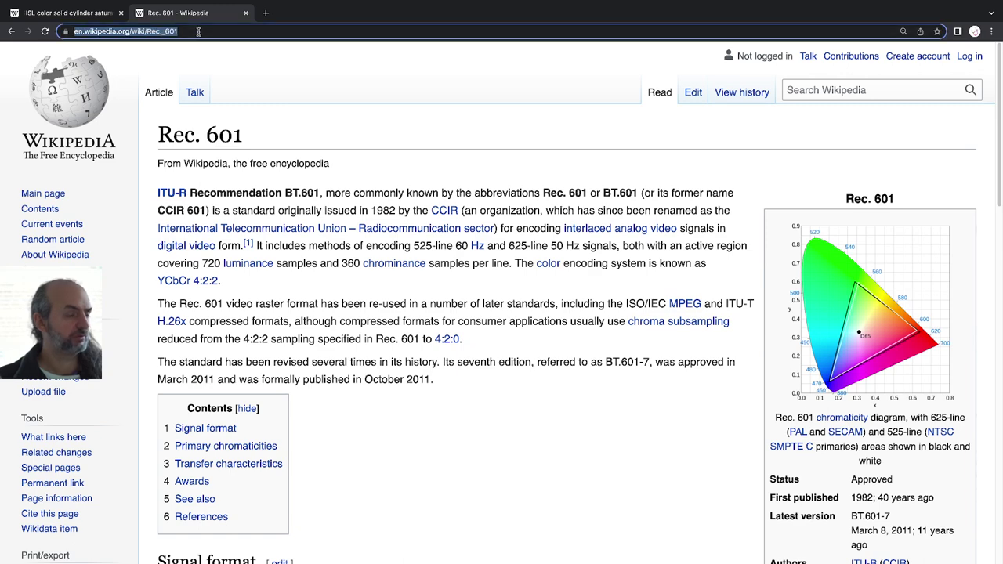
text(rec 6)
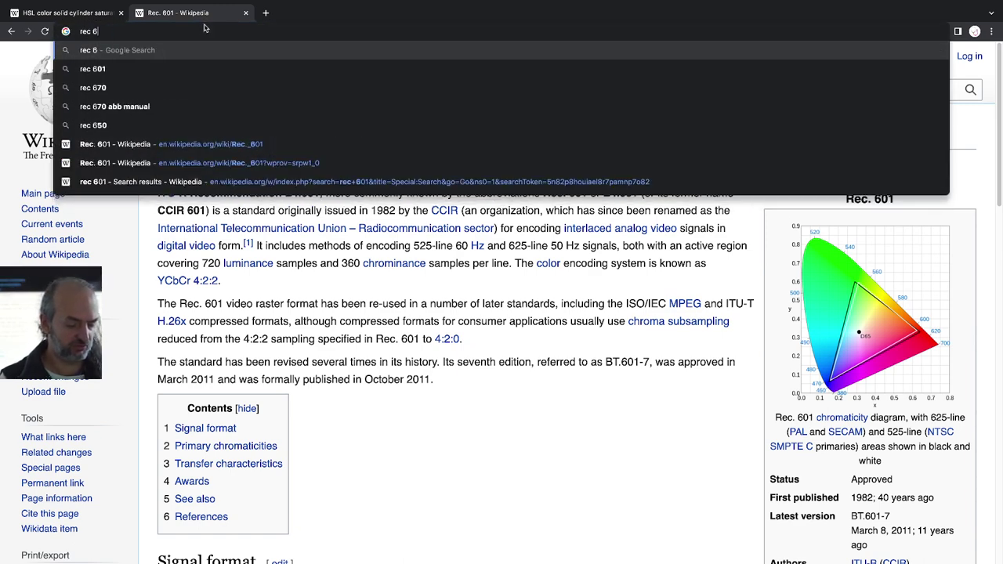
text(01 30)
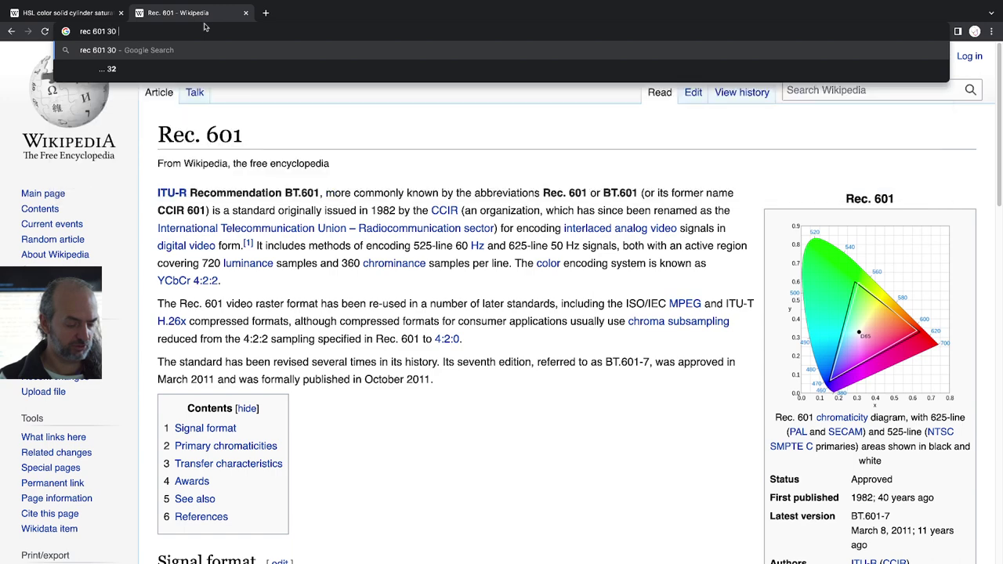
text( 59 1)
key(Return)
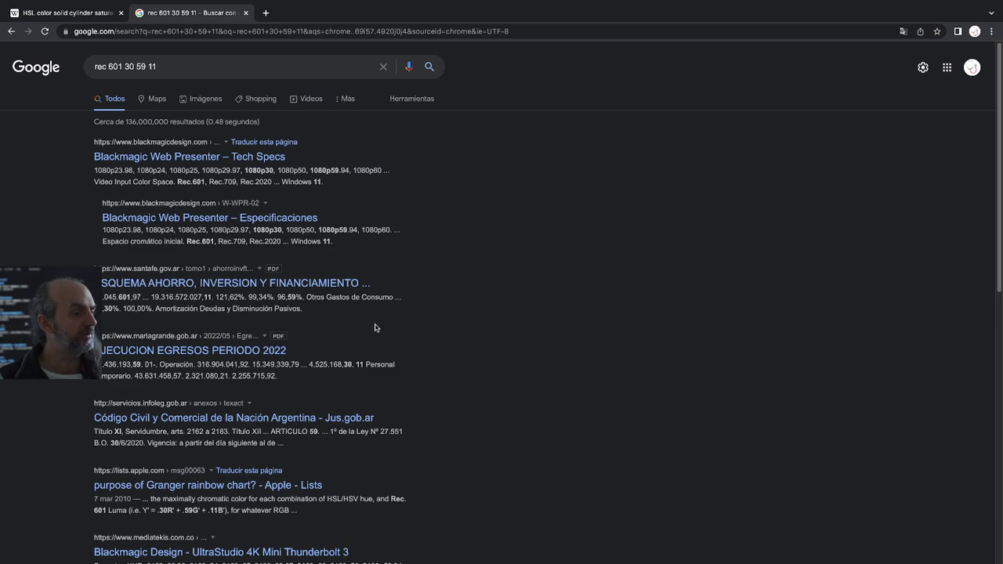
scroll(375, 327, down, 2)
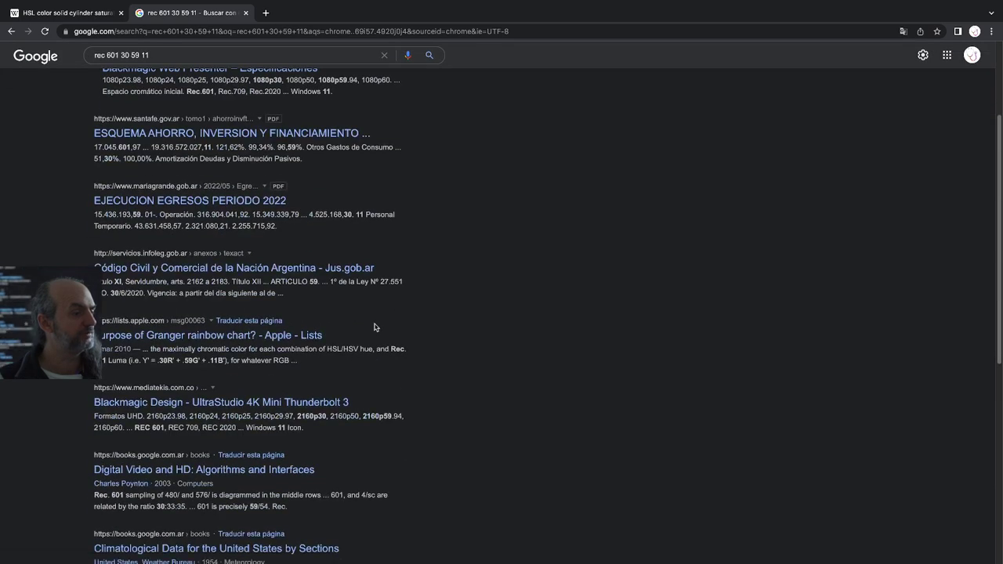
scroll(374, 328, up, 2)
key(super+Tab)
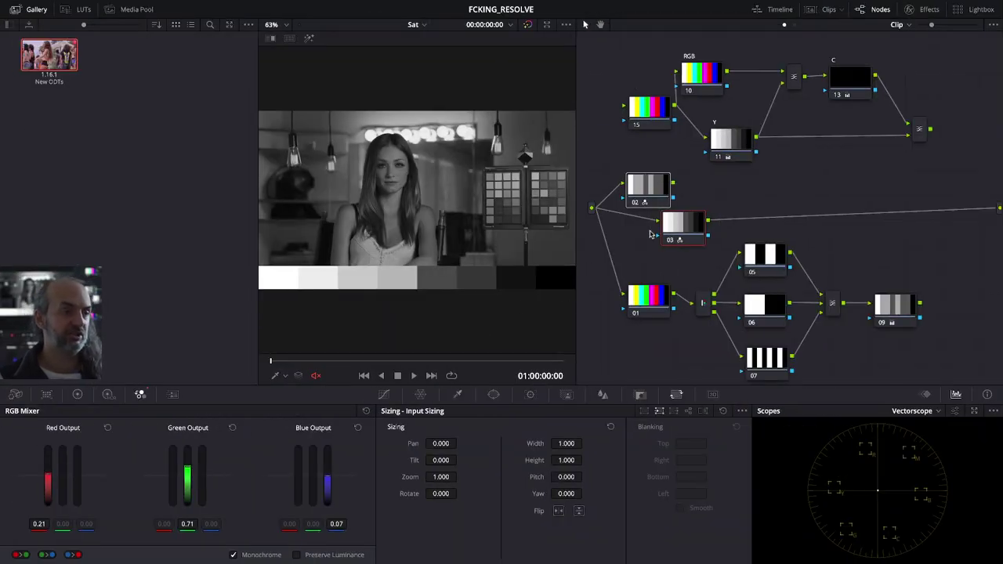
Step: Drag nodes 02 and 03 slightly higher in the Node Editor
drag(670, 227, 662, 201)
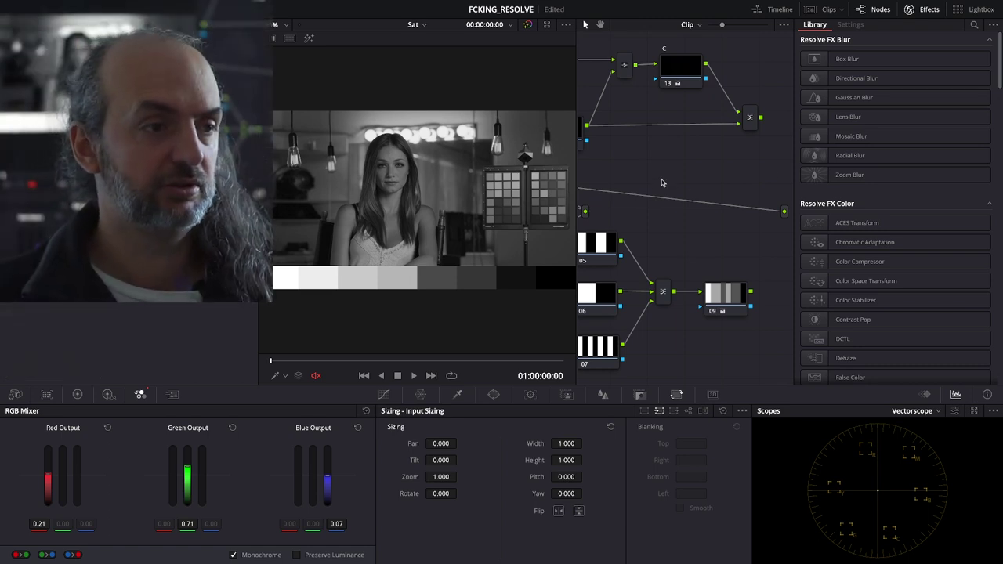
Step: Position node 03 beneath node 02, then add serial node 05 and place it beside node 03
drag(662, 183, 762, 165)
drag(627, 180, 748, 176)
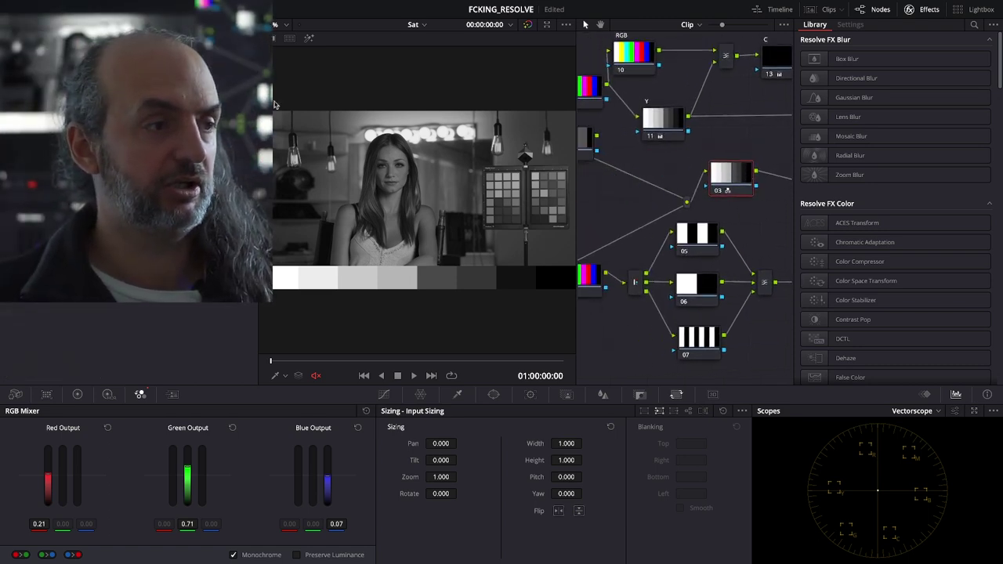
drag(258, 79, 244, 78)
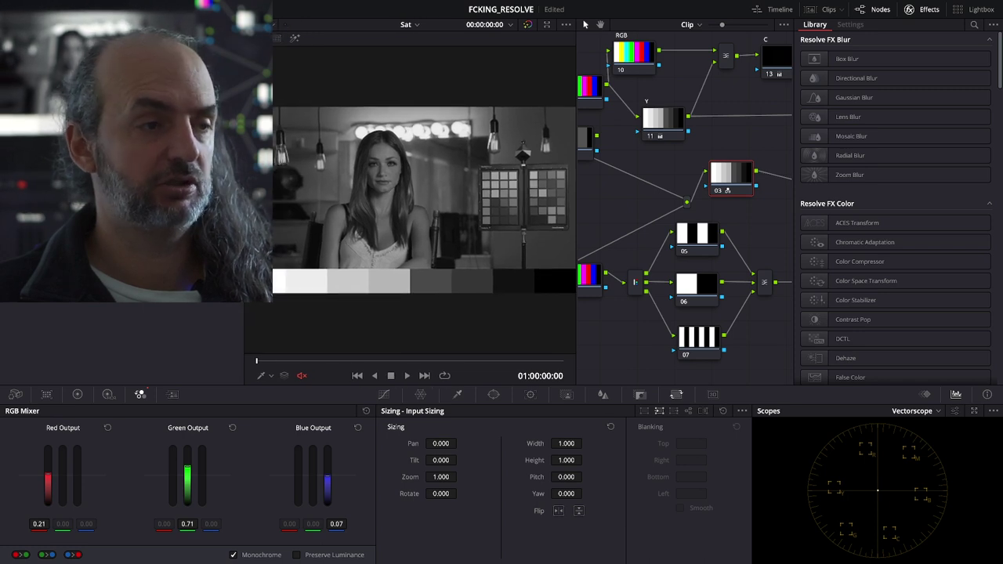
scroll(693, 210, down, 2)
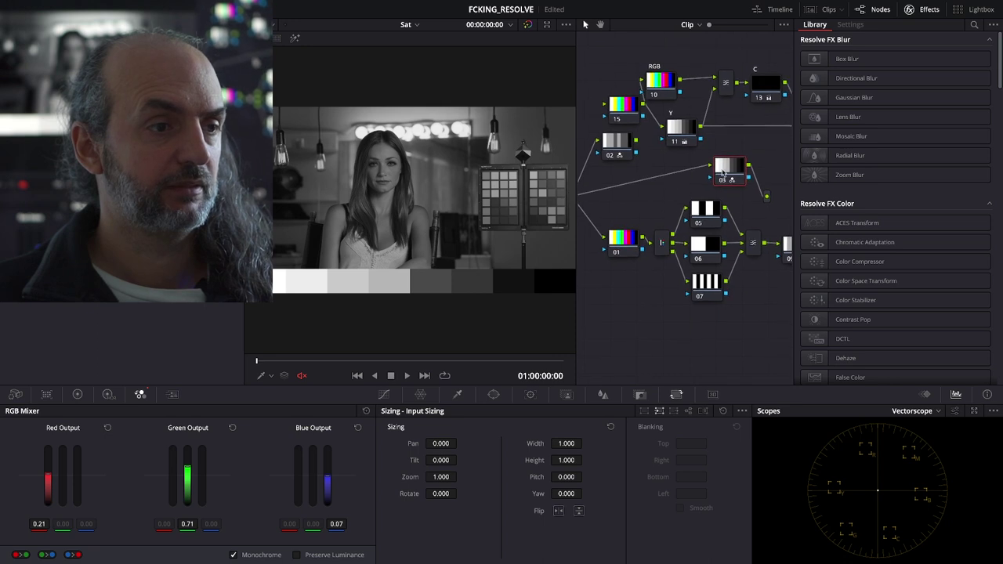
drag(725, 172, 637, 188)
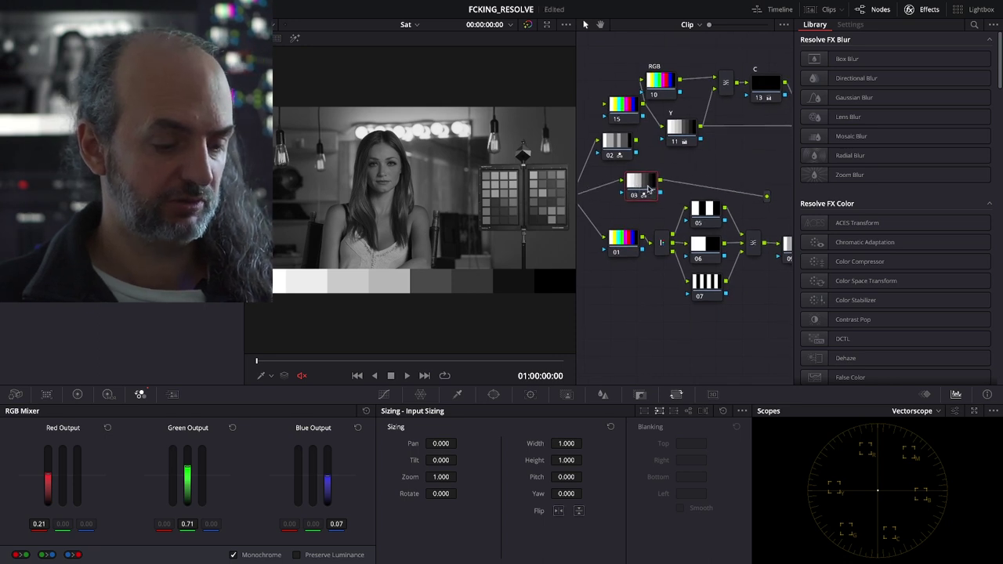
key(alt+s)
drag(695, 321, 712, 169)
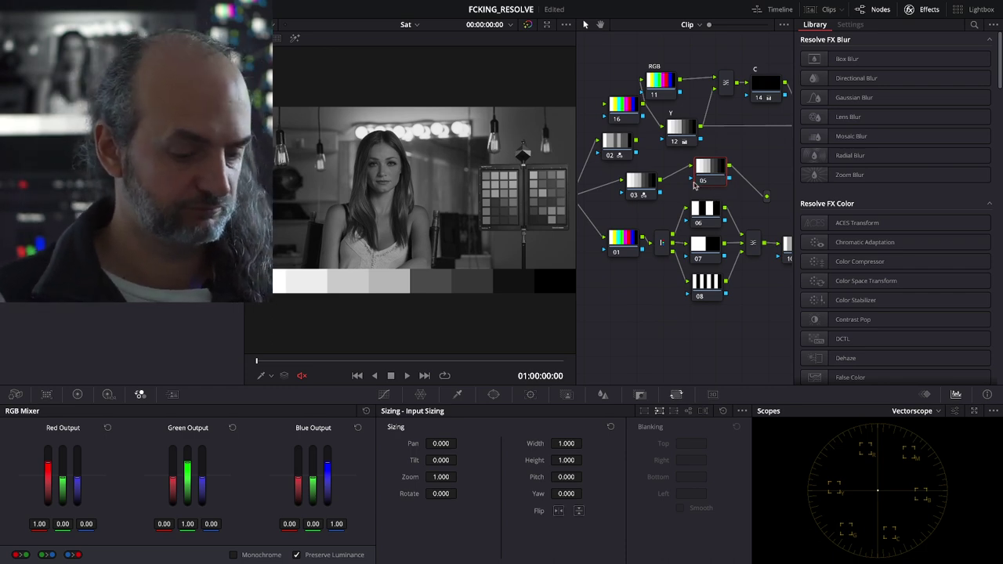
Step: Move to the magenta-ramp clip, delete its node 02, and reposition node 01
key(Down)
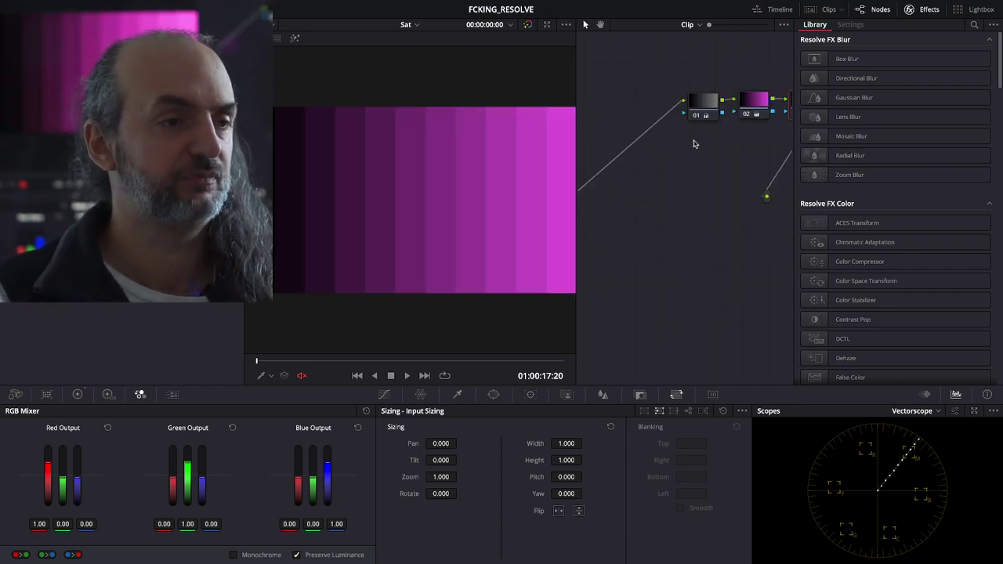
key(Delete)
drag(702, 101, 642, 116)
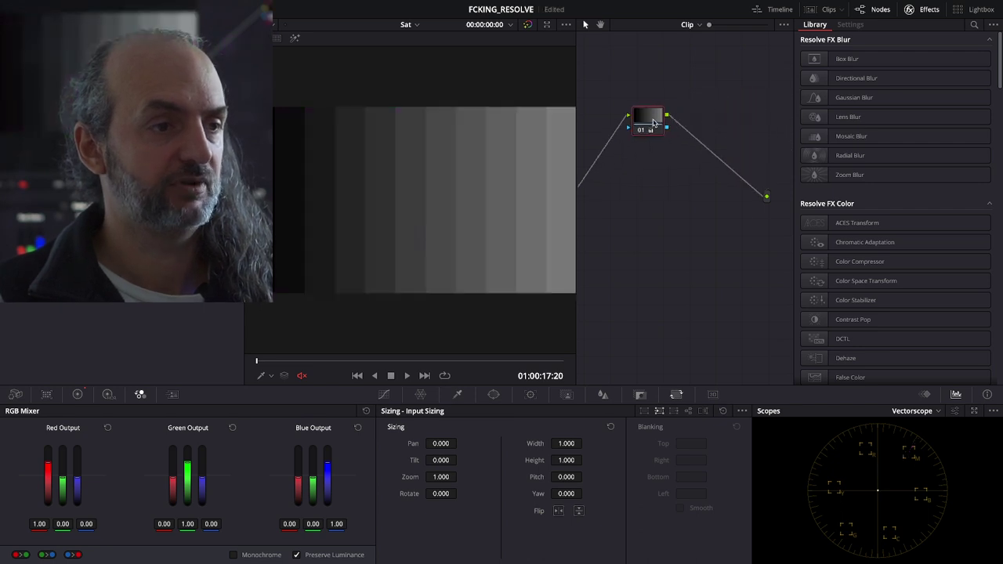
right_click(646, 118)
click(726, 135)
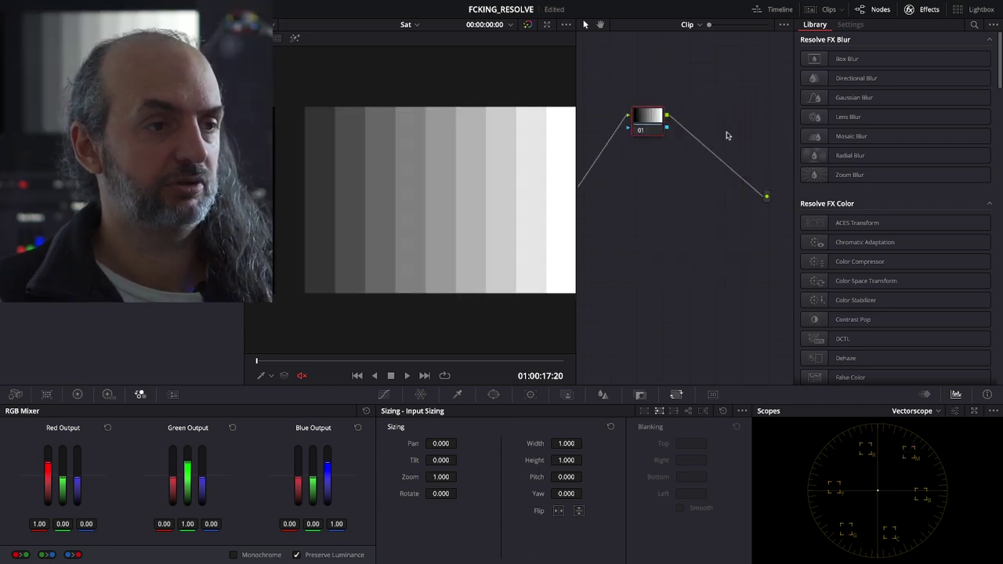
Step: Apply a Color Generator at 100% saturation red to node 01 and add a serial node after it
click(973, 25)
text(ge)
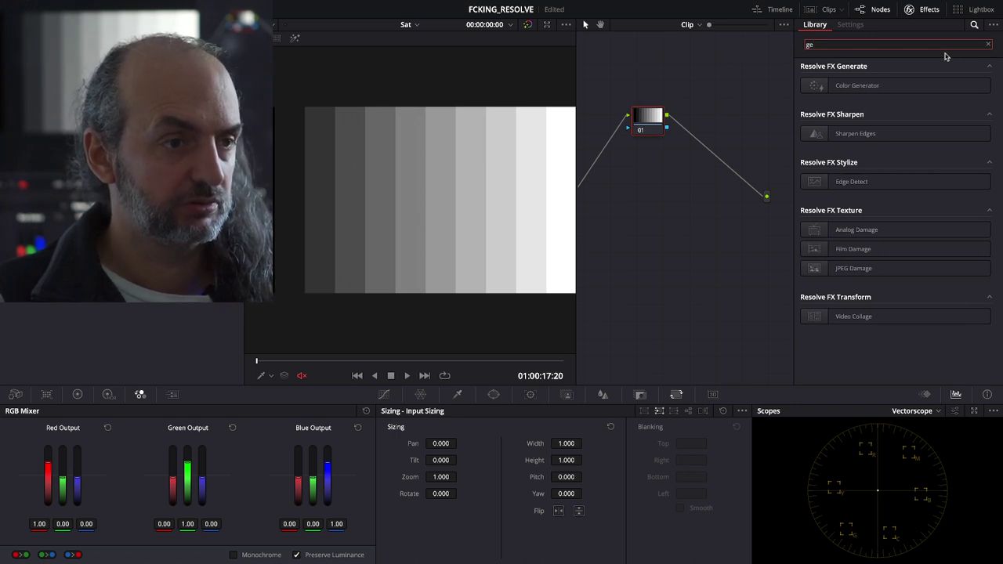
drag(862, 85, 647, 119)
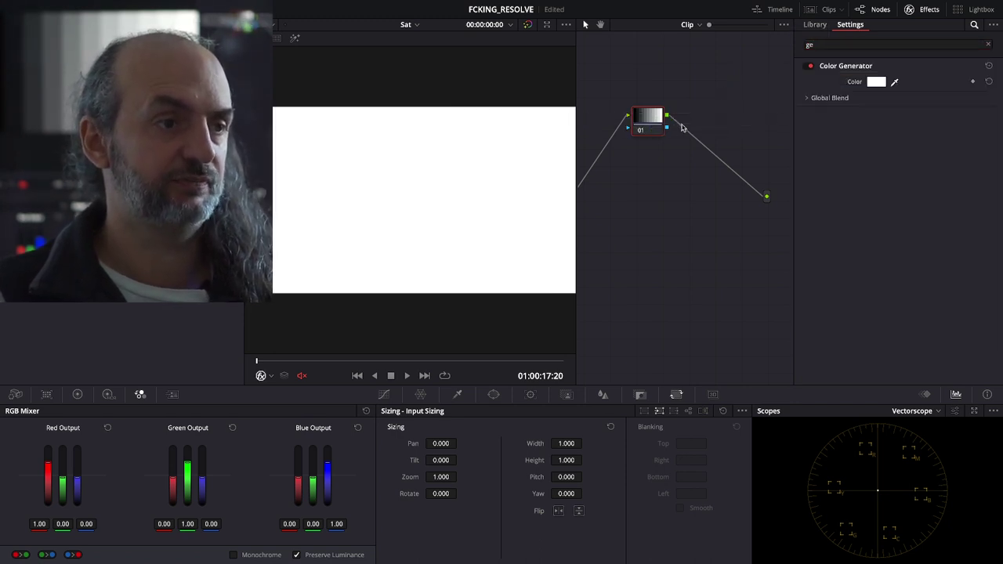
click(875, 82)
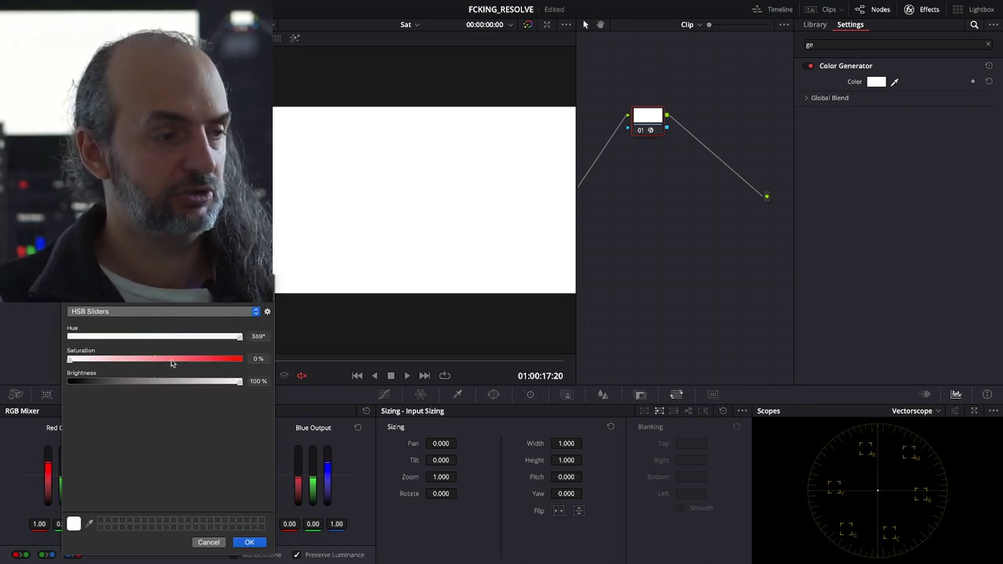
drag(179, 360, 309, 358)
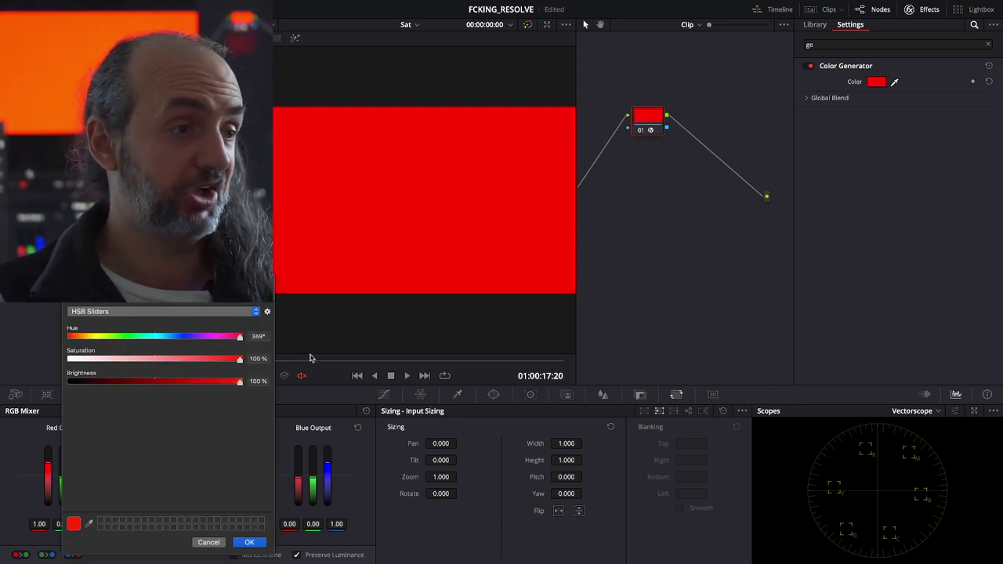
click(249, 542)
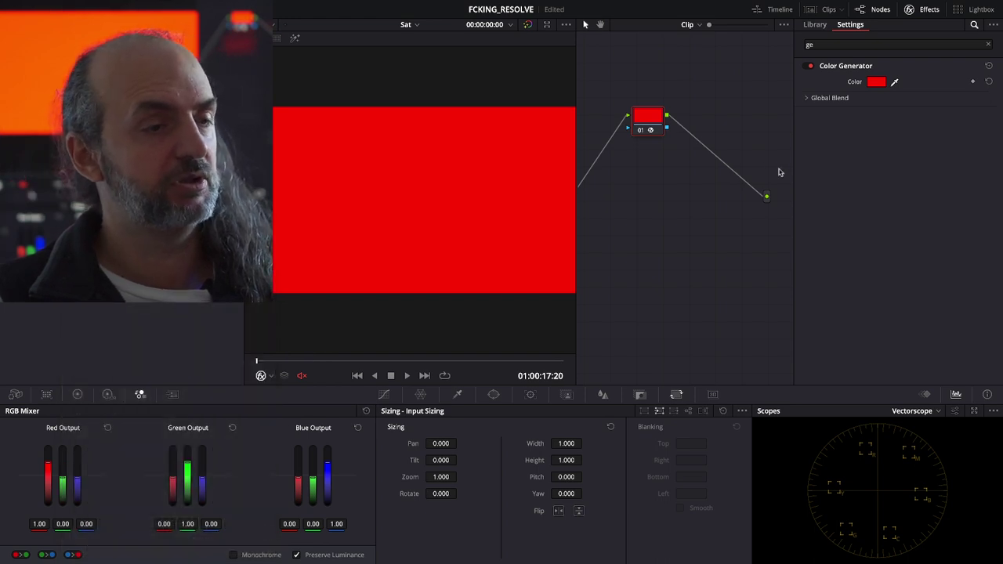
mouse_move(641, 120)
mouse_down()
mouse_move(634, 160)
mouse_move(686, 164)
mouse_up()
key(alt+s)
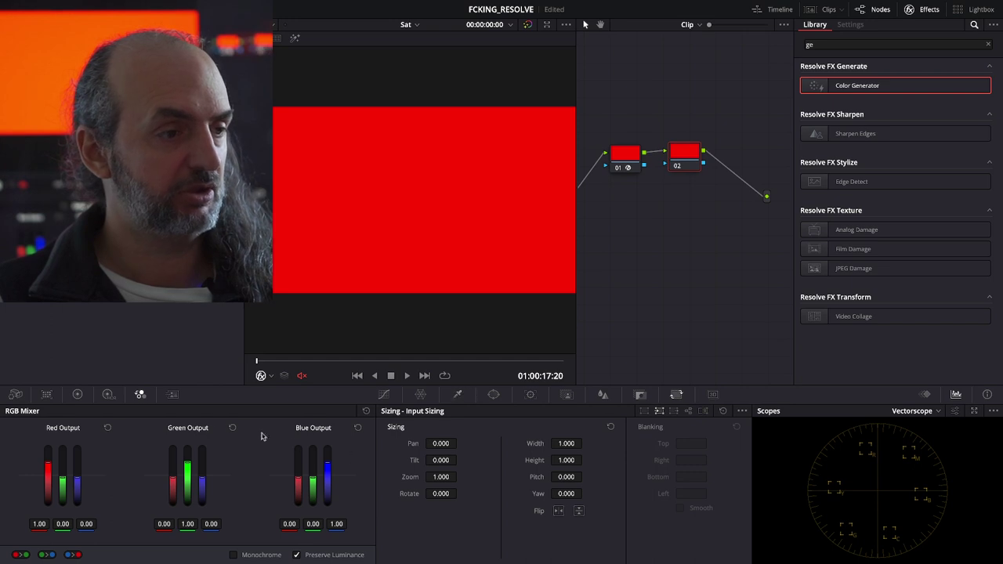
Step: Enable a gradient window on node 02 rotated to 90 degrees
click(78, 395)
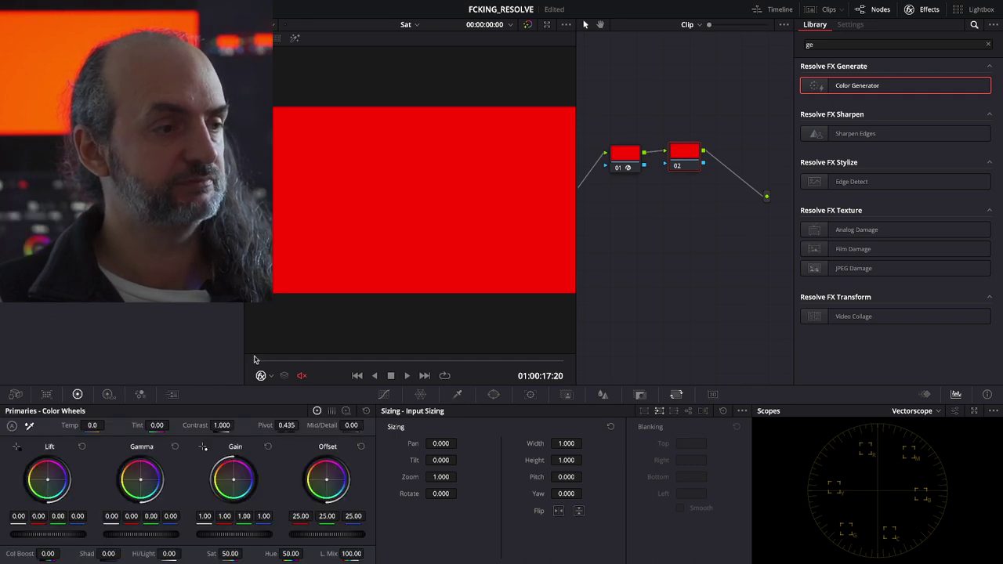
click(494, 395)
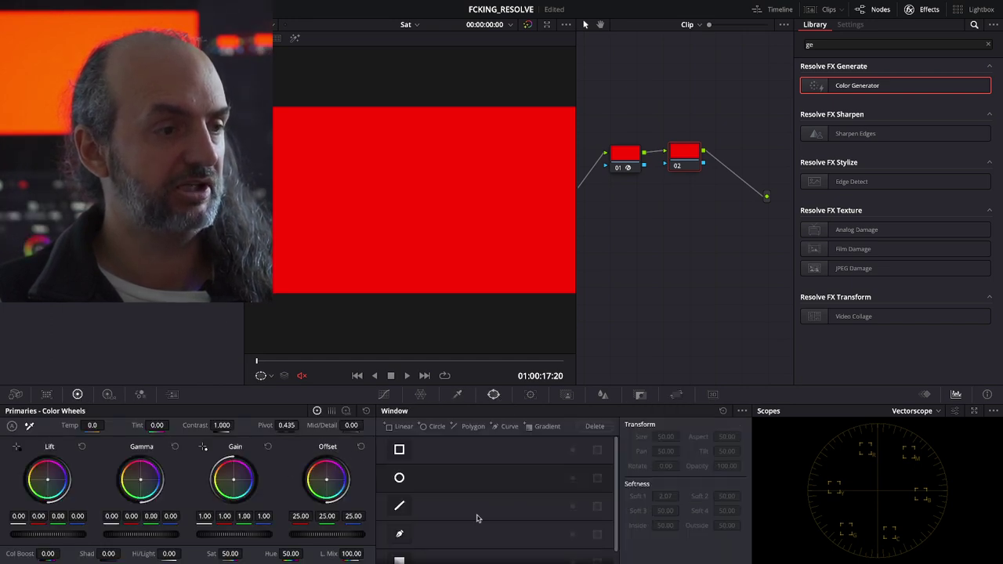
scroll(424, 528, down, 1)
click(399, 549)
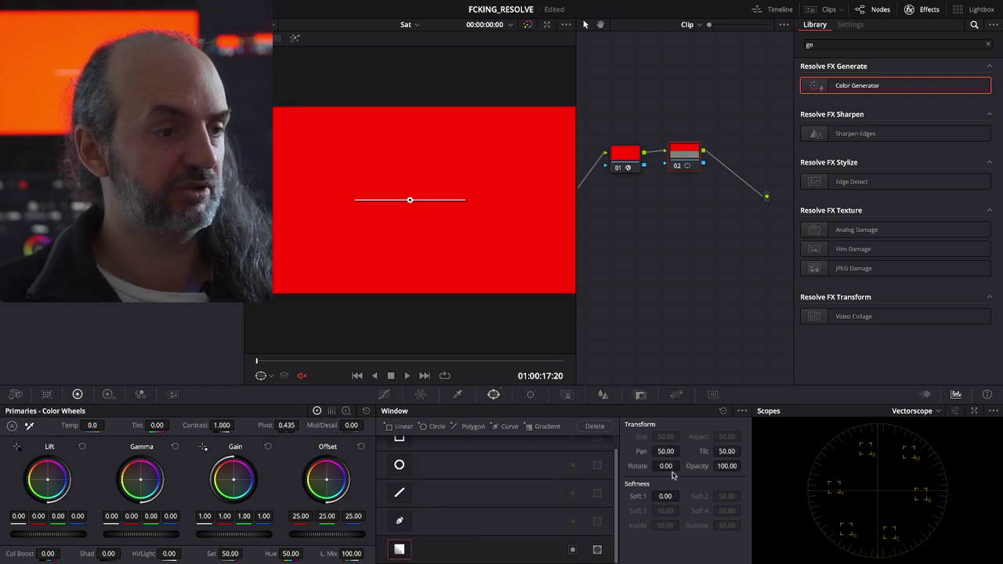
drag(666, 465, 669, 467)
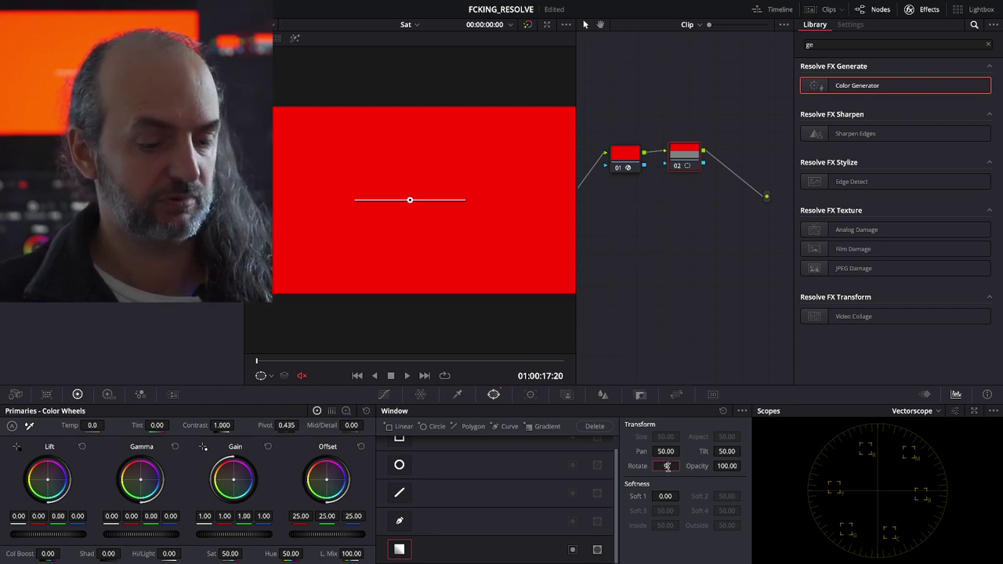
text(90)
key(Return)
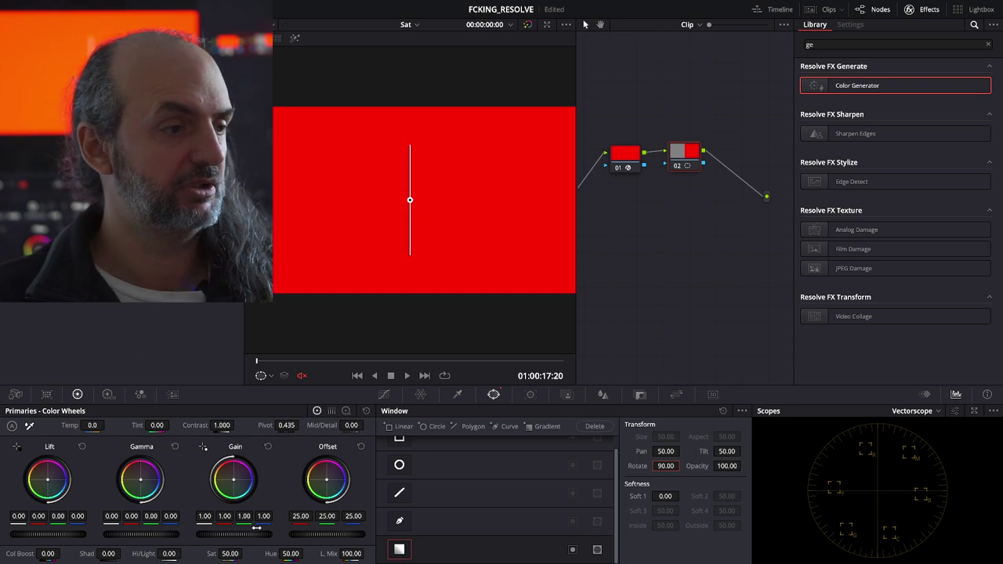
Step: Drop saturation to 0 on the windowed half and tidy the node graph layout
drag(229, 553, 200, 553)
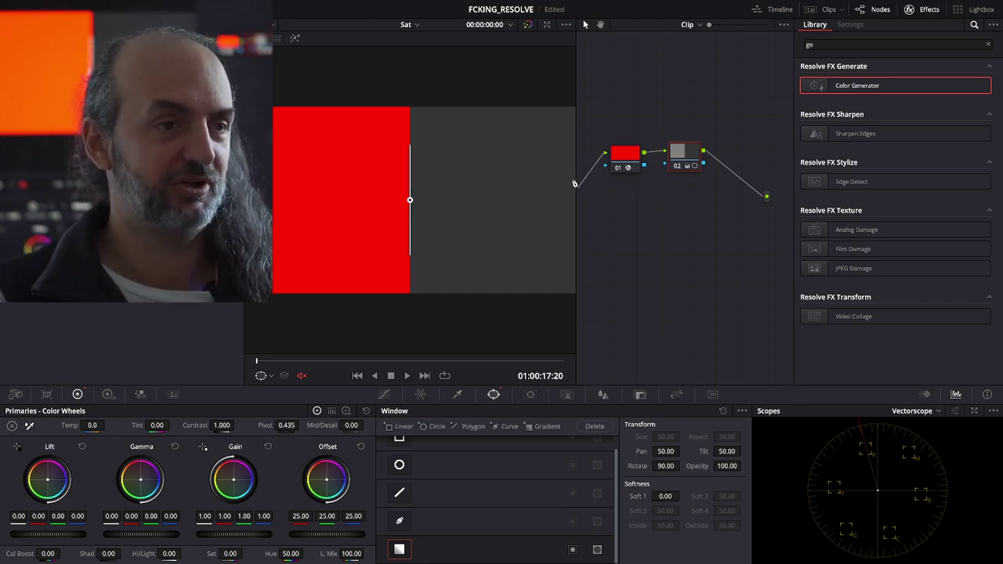
drag(574, 156, 599, 156)
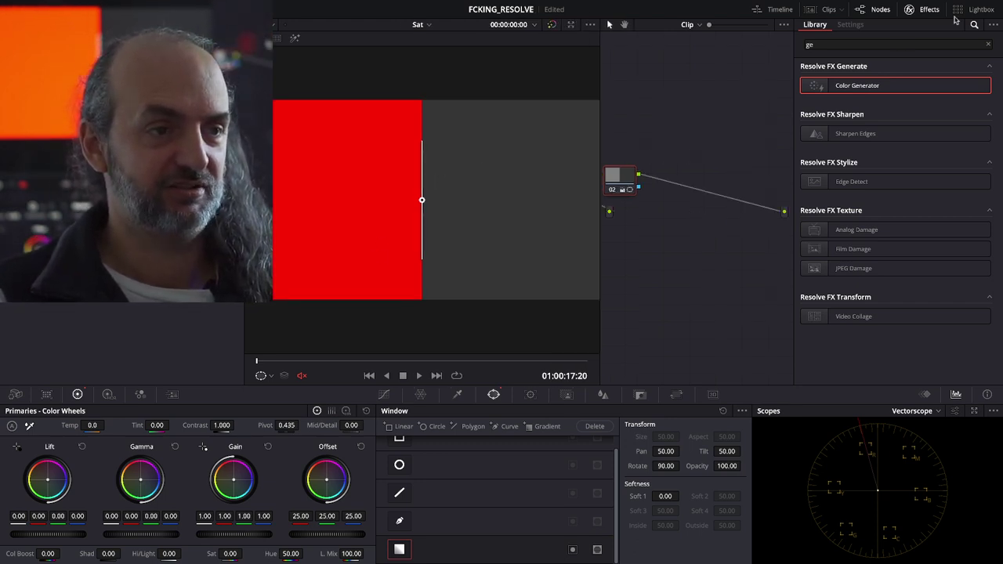
click(920, 8)
mouse_move(700, 157)
mouse_down()
mouse_move(605, 198)
mouse_move(705, 192)
mouse_up()
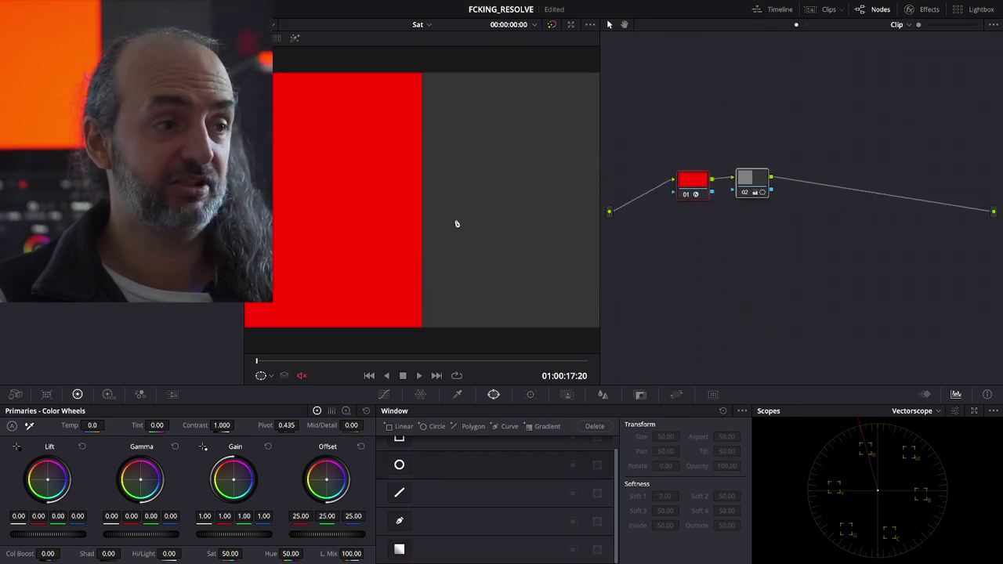
Step: Nudge node 02's split window down-left and raise its master Gain to 2.60
click(747, 181)
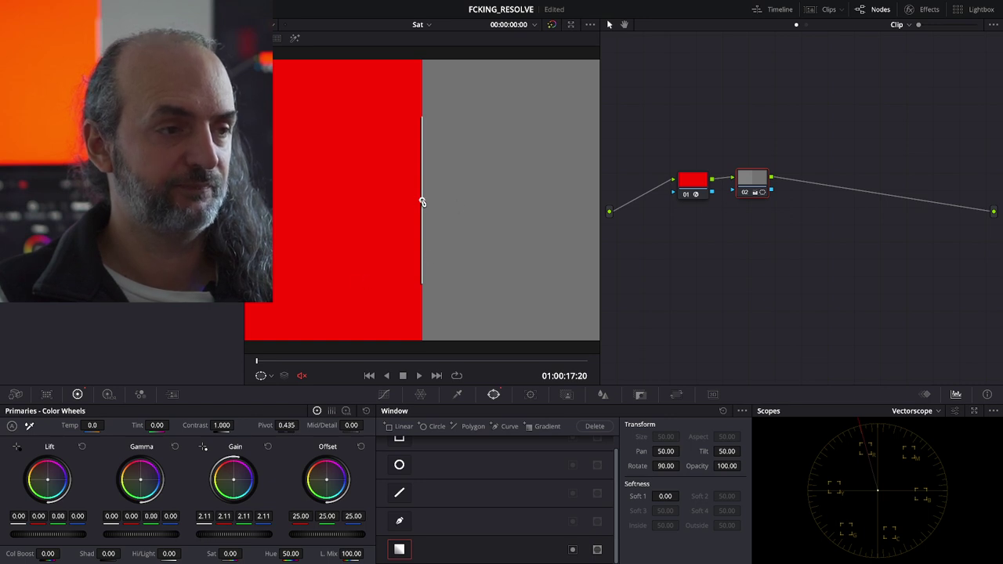
drag(422, 202, 420, 322)
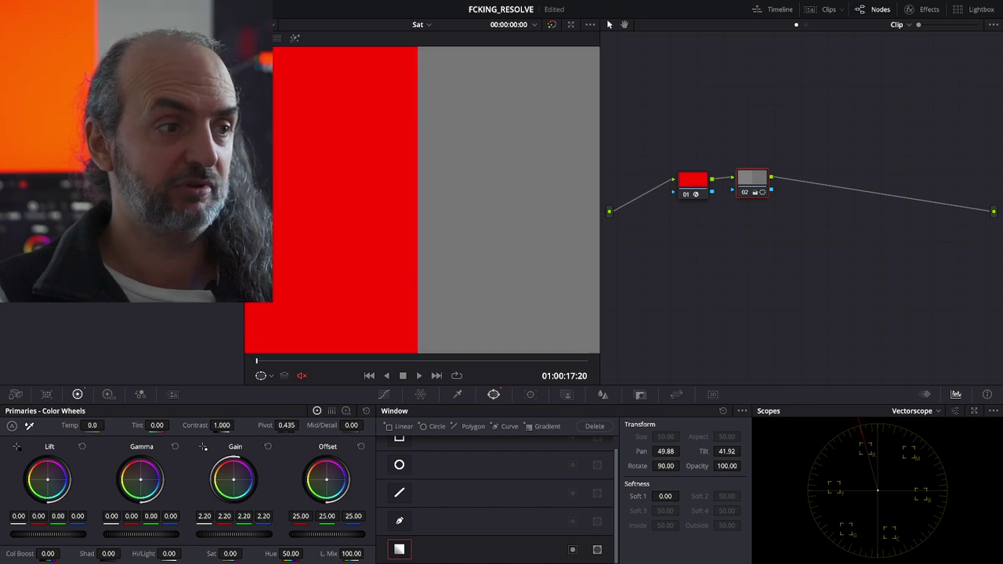
mouse_move(234, 534)
mouse_down()
mouse_move(286, 534)
mouse_move(242, 533)
mouse_up()
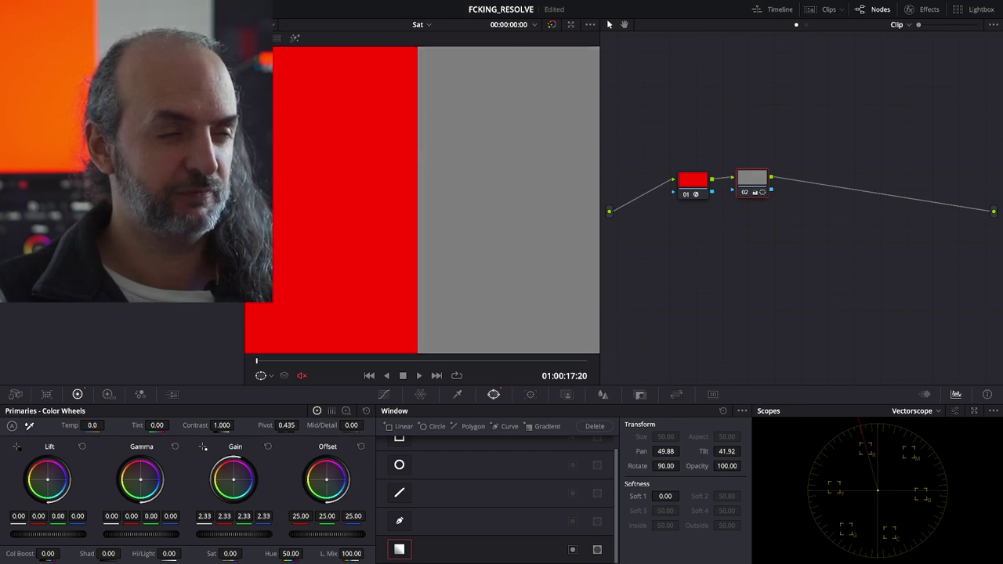
mouse_move(234, 534)
mouse_down()
mouse_move(202, 534)
mouse_move(243, 534)
mouse_move(232, 533)
mouse_up()
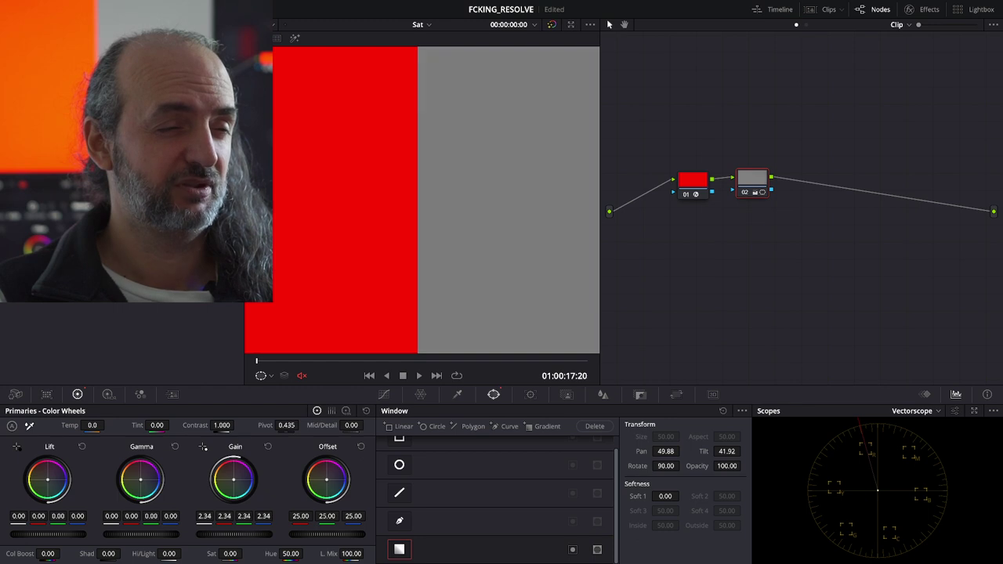
mouse_move(232, 533)
mouse_down()
mouse_move(250, 534)
mouse_move(240, 534)
mouse_up()
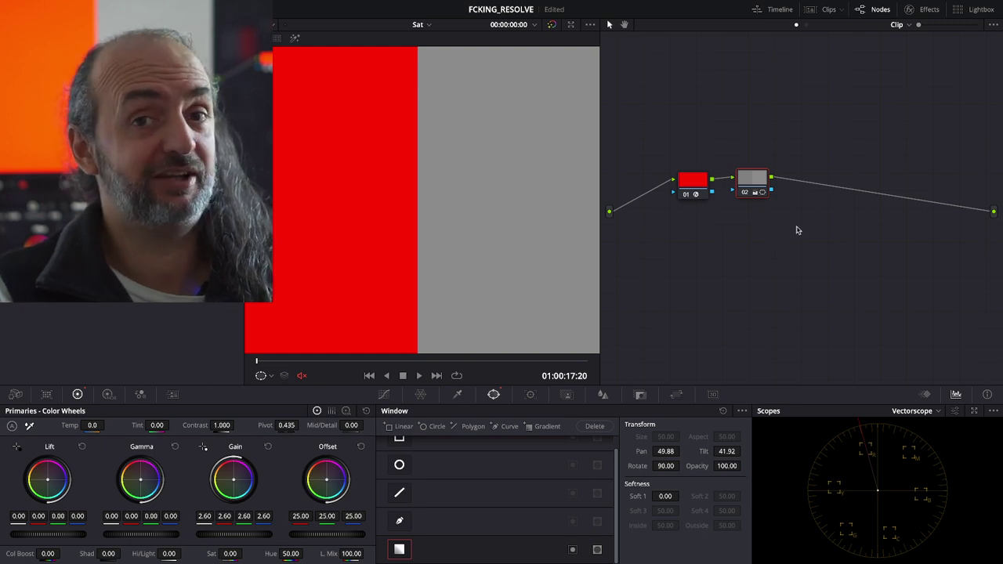
drag(806, 239, 702, 183)
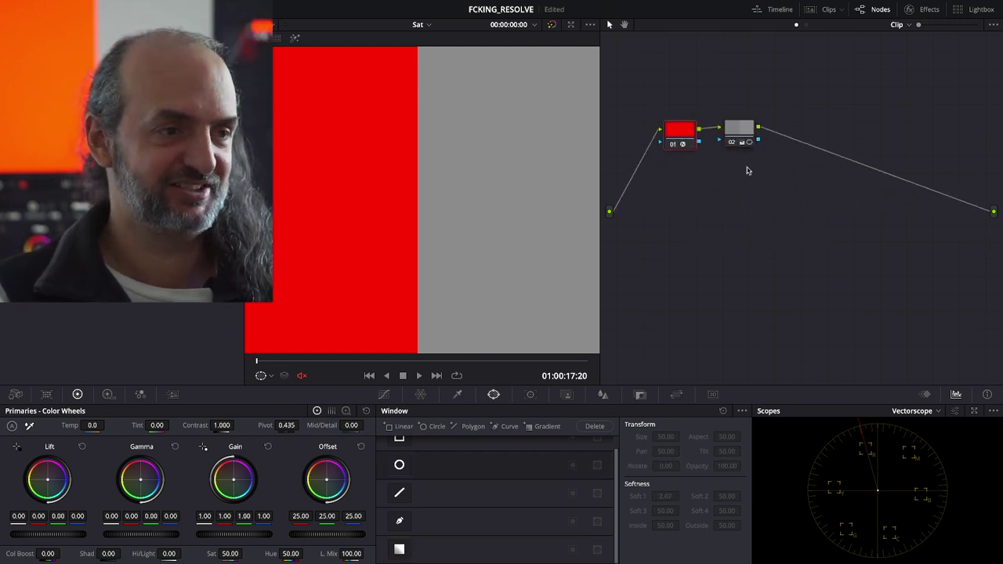
Step: Duplicate the generator and grey-window pair, detach the copies, and feed them from the source
click(742, 138)
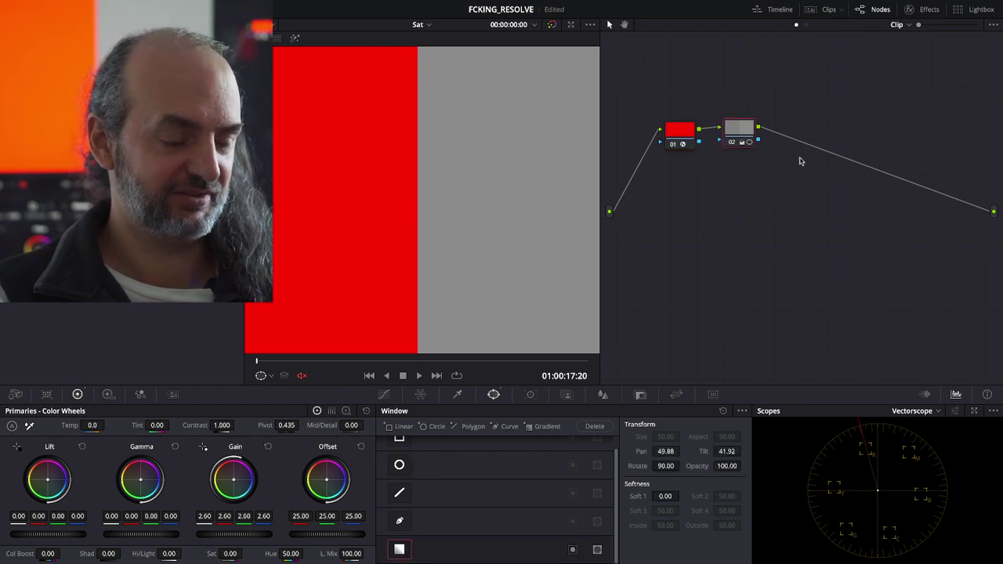
key(alt+s)
key(alt+s)
drag(791, 136, 791, 151)
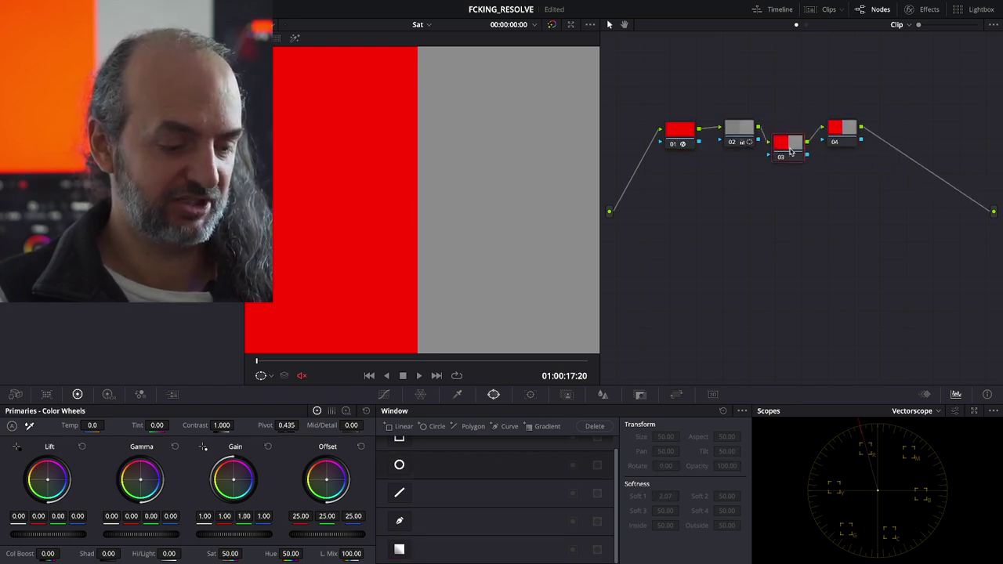
key(e)
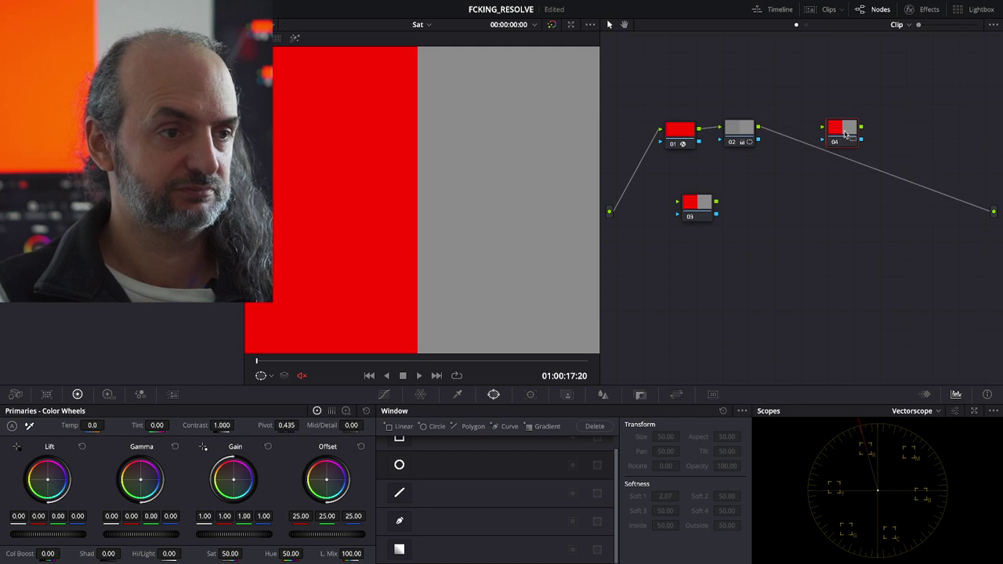
key(e)
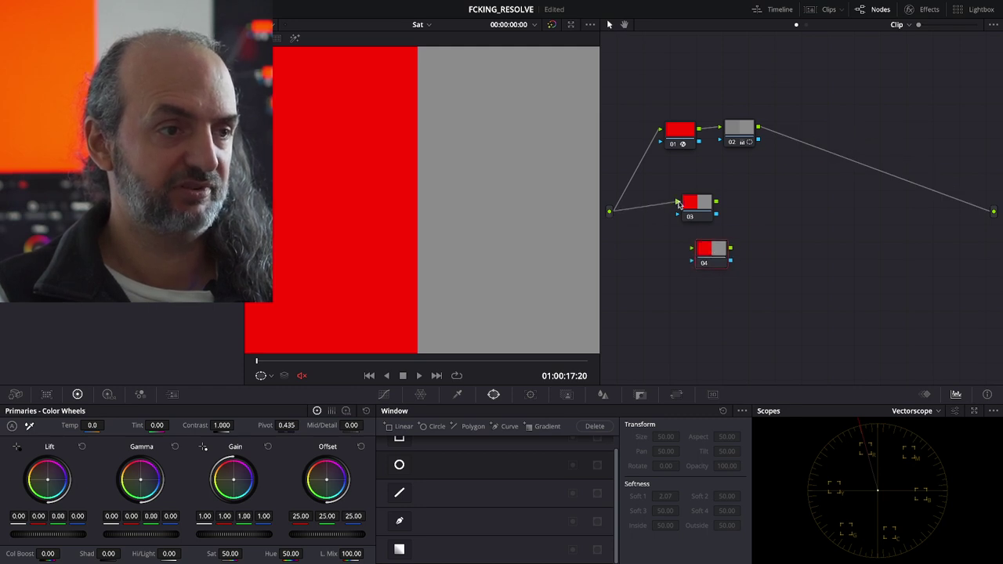
mouse_move(679, 248)
mouse_down()
mouse_move(691, 248)
mouse_move(678, 249)
mouse_up()
drag(697, 202, 676, 192)
Step: Paste node 01's red generator grade onto the middle and bottom nodes
click(691, 142)
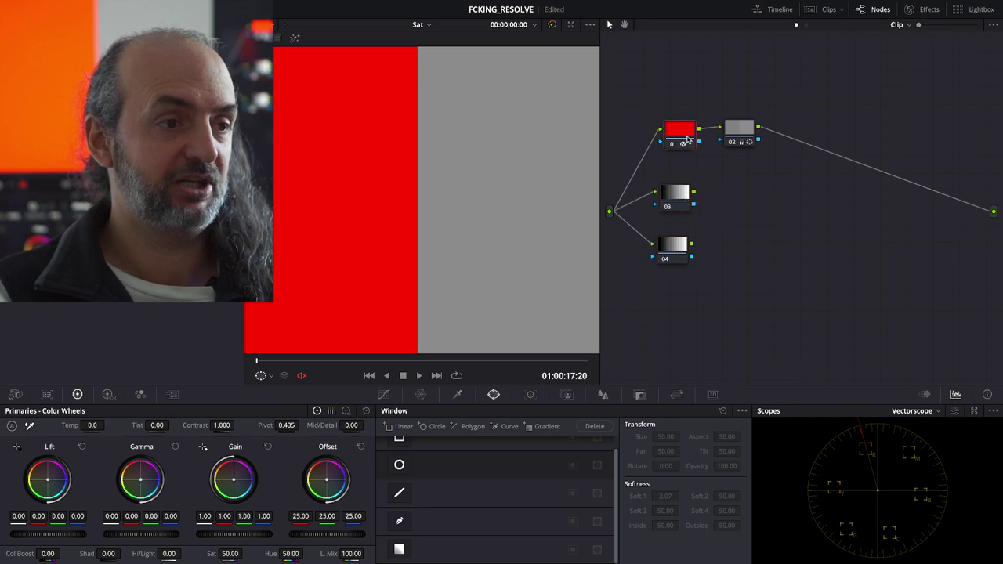
click(679, 190)
key(ctrl+v)
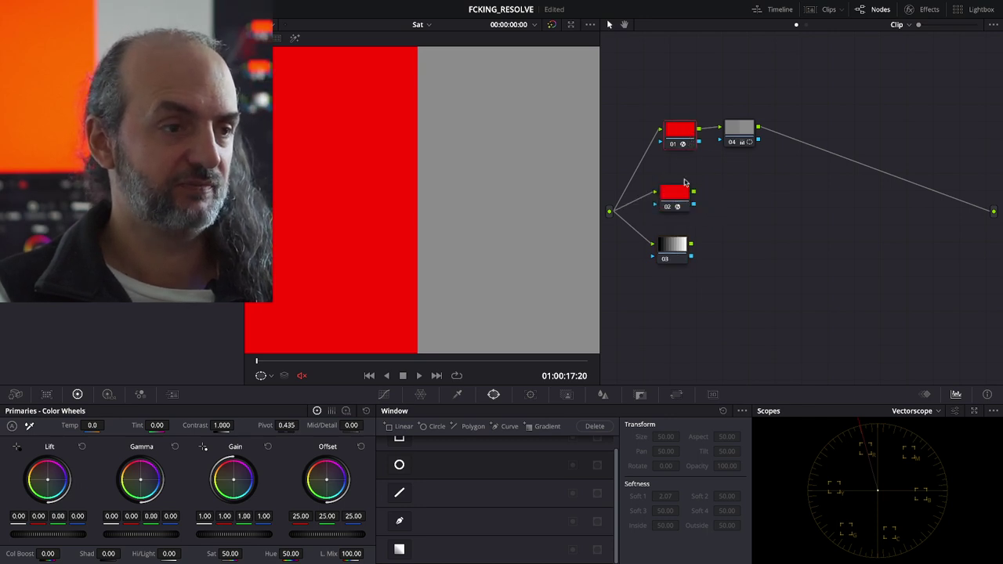
click(672, 246)
key(ctrl+v)
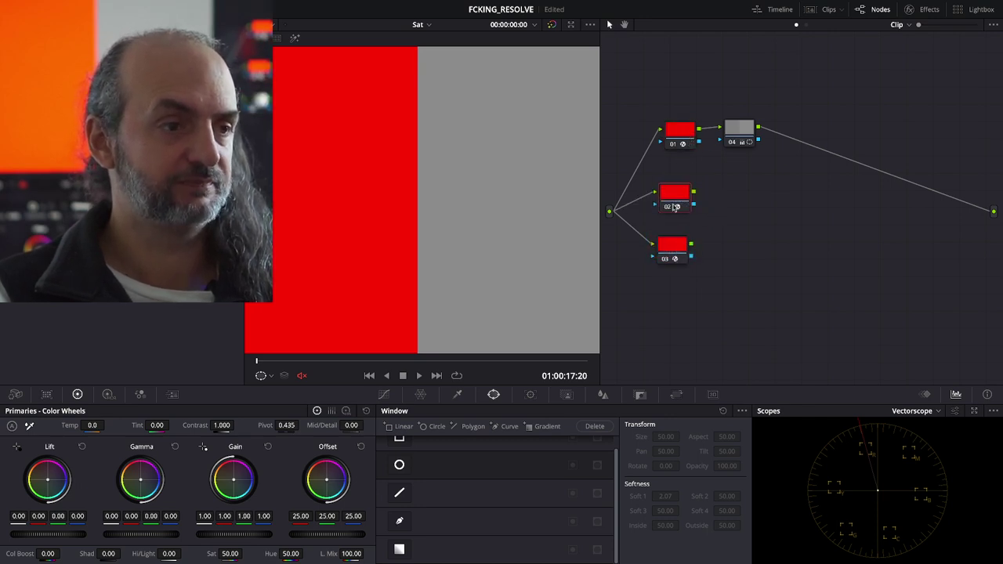
Step: Add serial nodes 05 and 06 with node 04's grey window grade, routing node 05 to the output
key(alt+s)
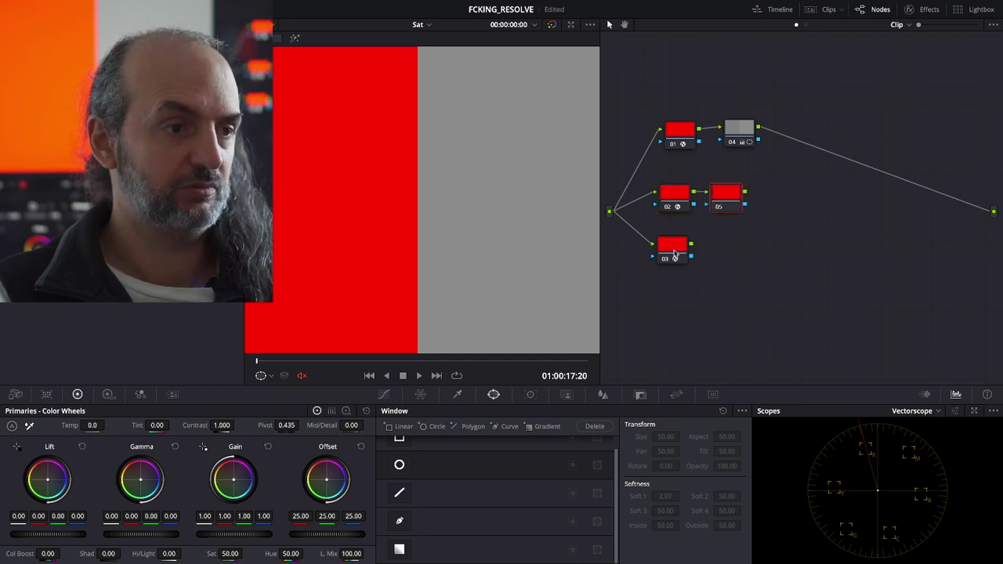
click(672, 245)
key(alt+s)
click(739, 129)
key(ctrl+c)
click(728, 196)
key(ctrl+v)
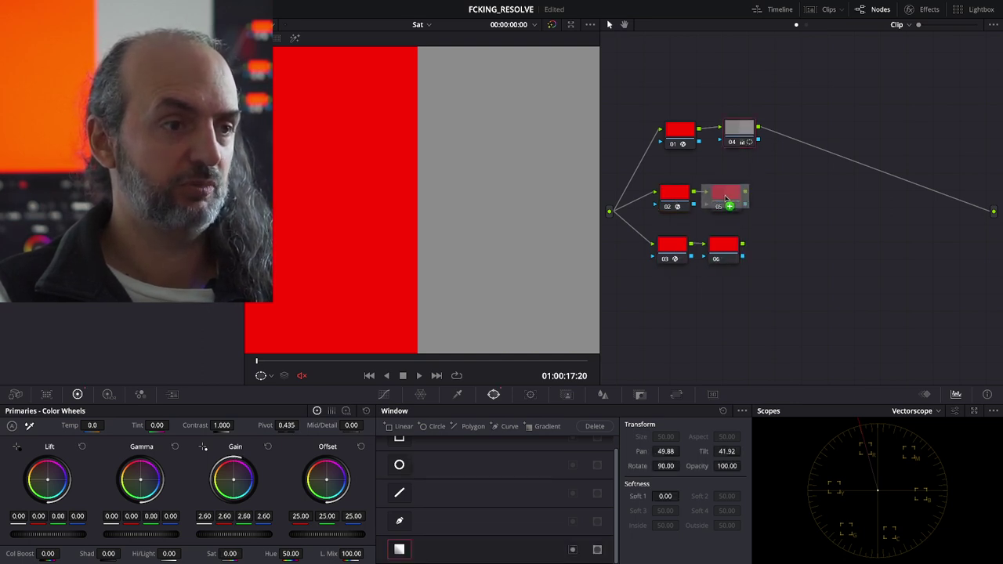
middle_click(722, 244)
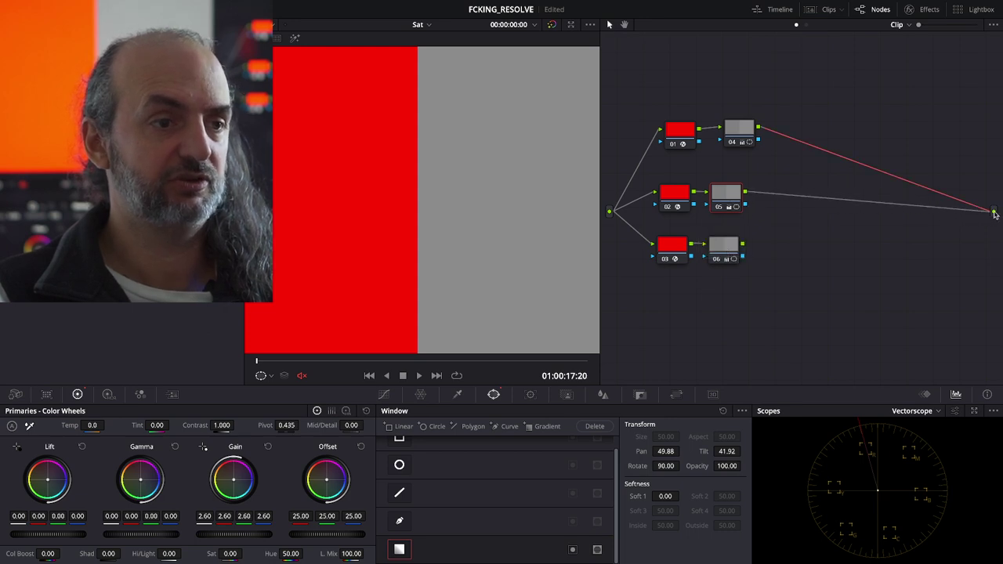
drag(746, 193, 992, 211)
click(687, 194)
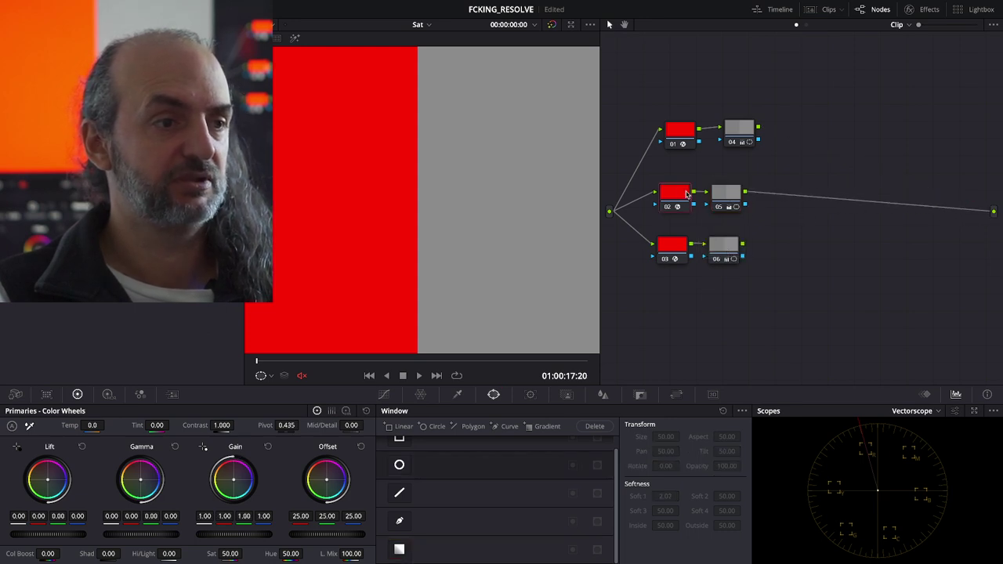
Step: Set the middle generator (node 02) to pure green, 0/255/0, using RGB sliders
click(929, 9)
click(875, 82)
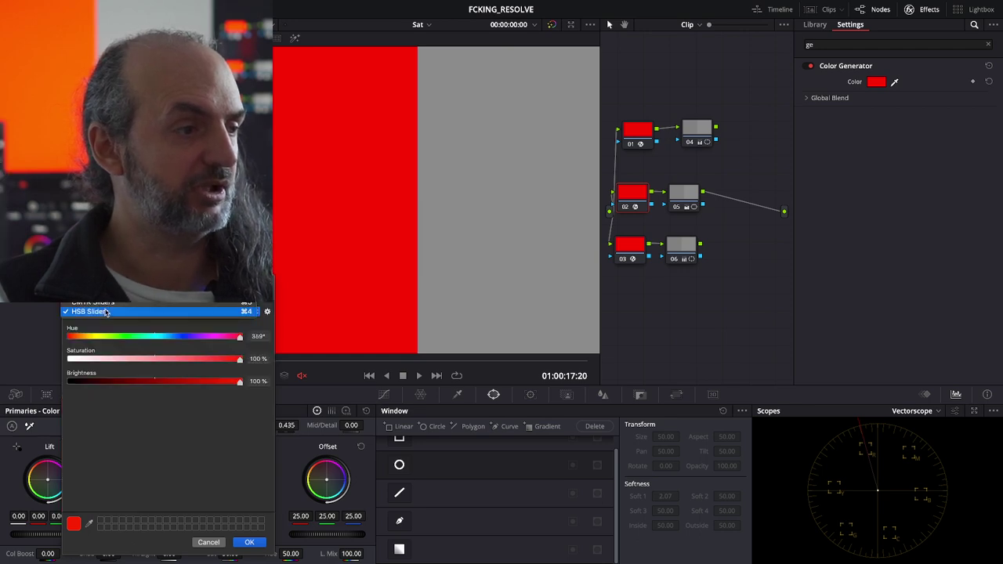
click(156, 292)
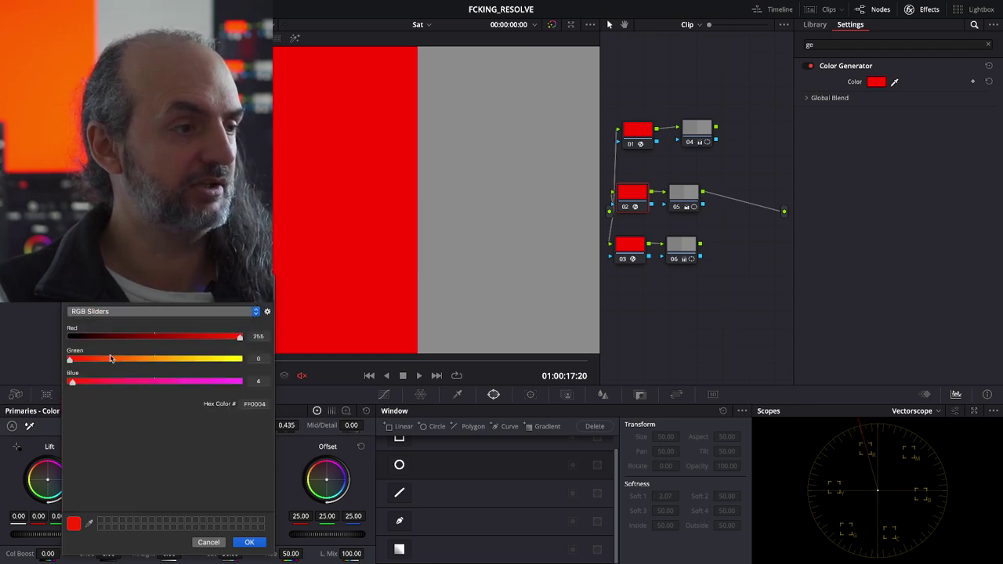
mouse_move(110, 358)
mouse_down()
mouse_move(244, 358)
mouse_move(1, 334)
mouse_up()
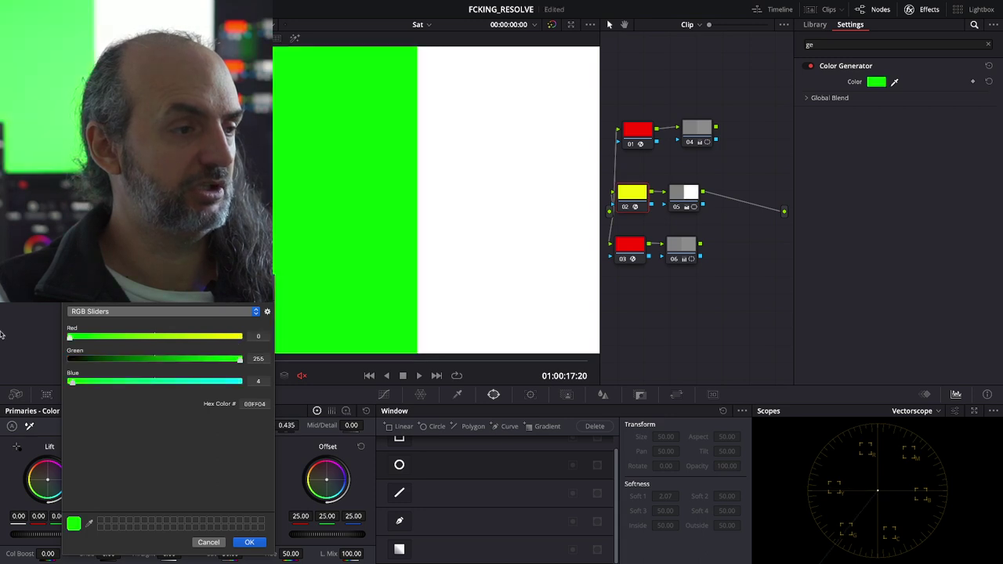
click(251, 542)
Step: Set the bottom generator (node 03) to pure blue, 0/0/255, and reconfirm node 02's green
click(633, 251)
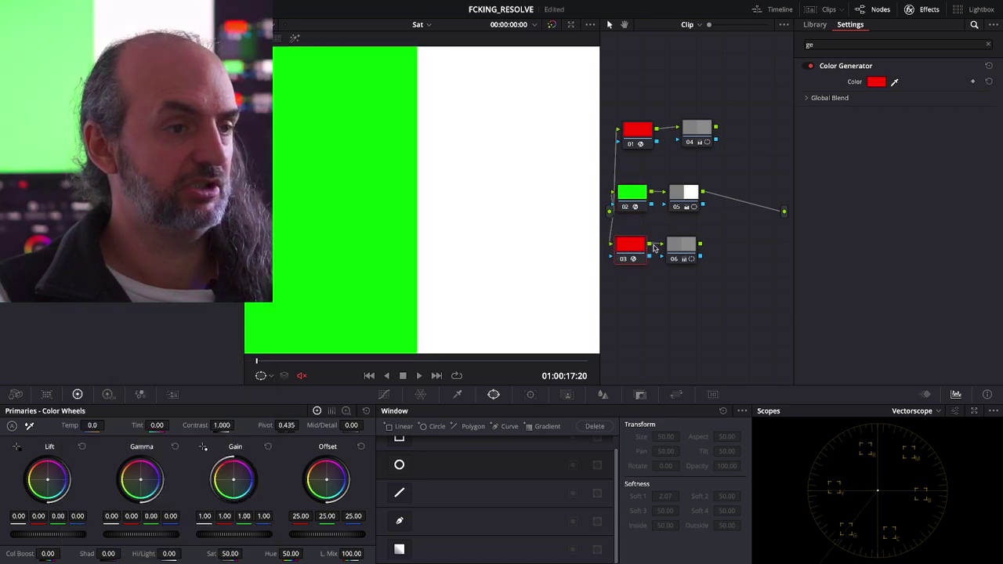
click(876, 81)
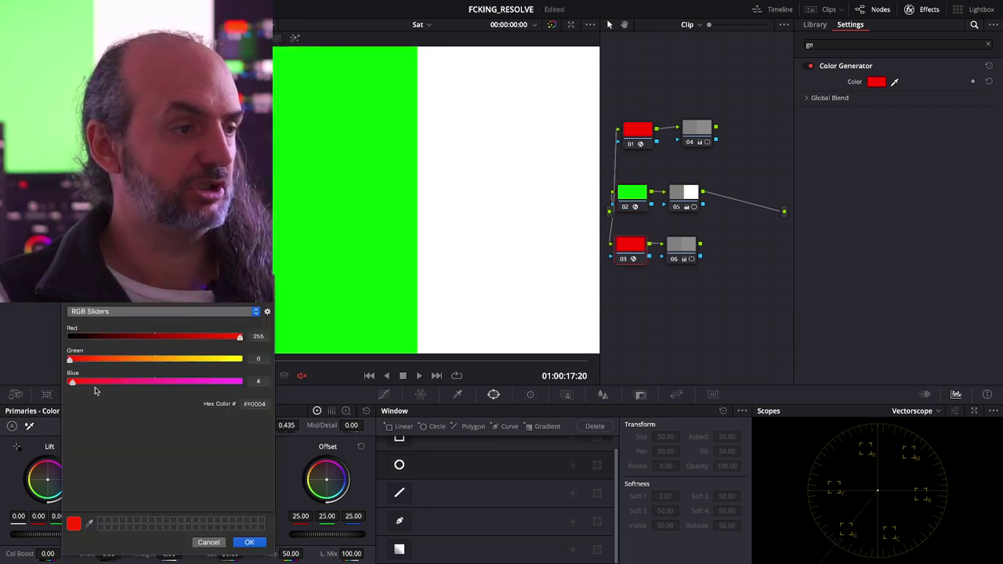
drag(95, 382, 358, 379)
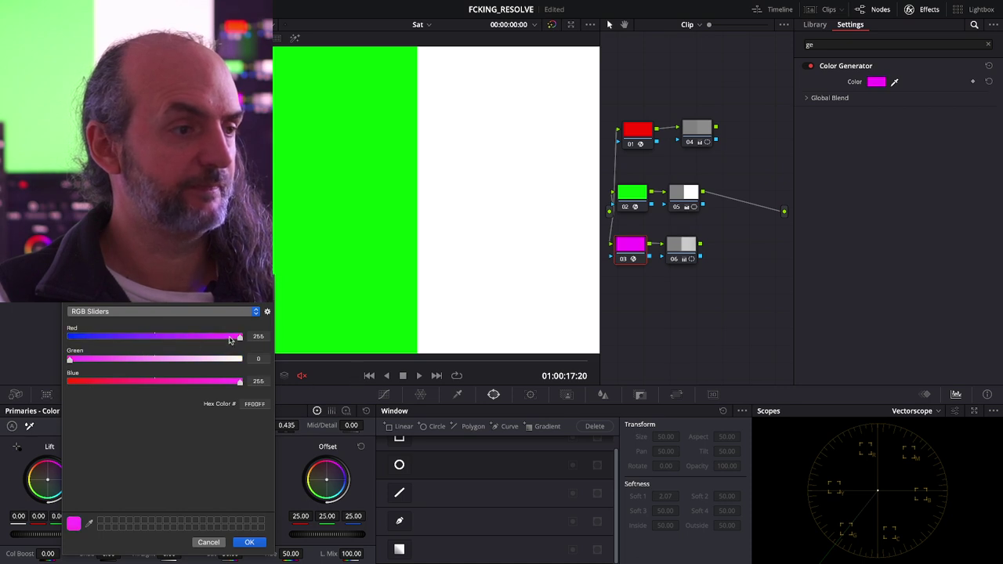
drag(239, 336, 68, 337)
click(250, 544)
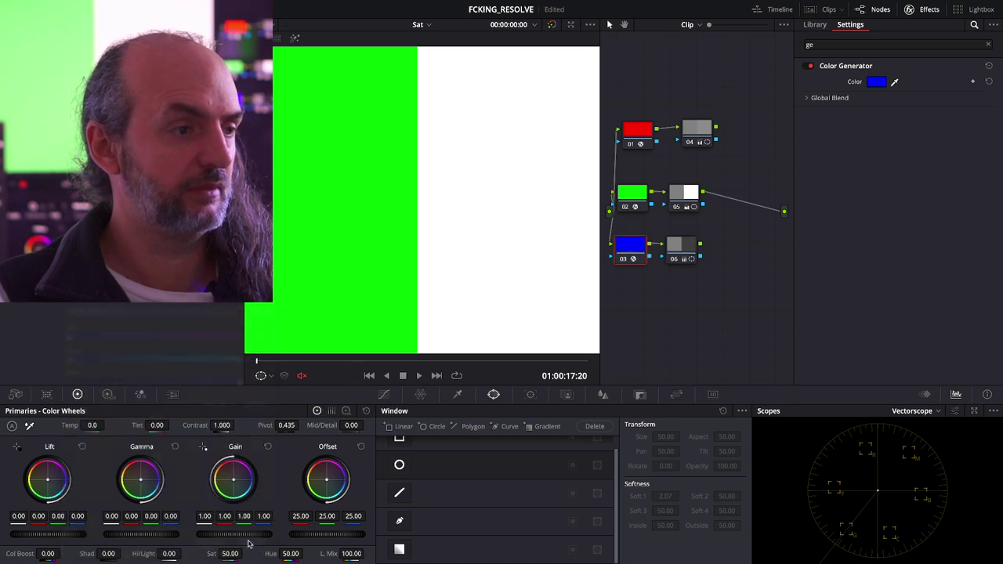
click(631, 192)
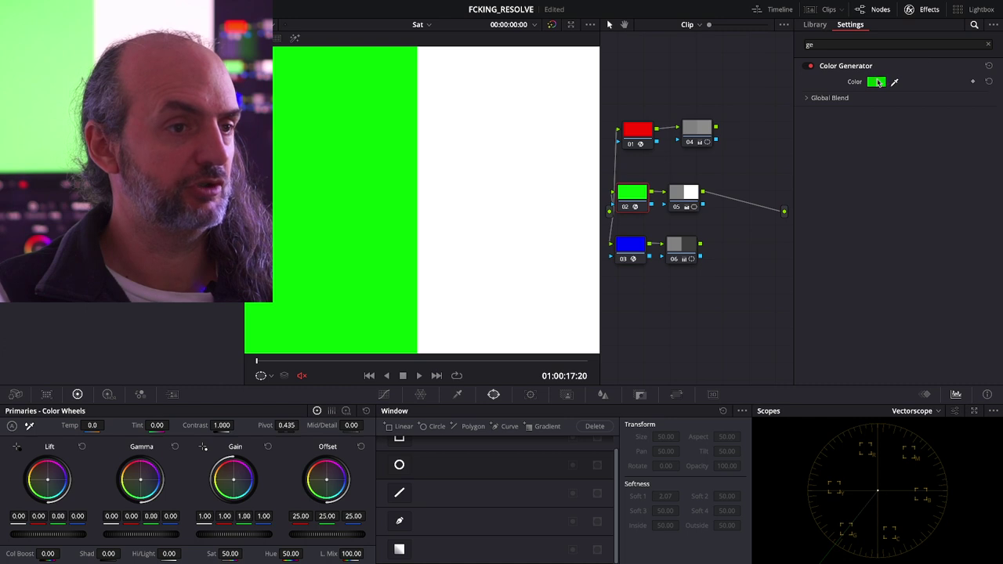
click(876, 83)
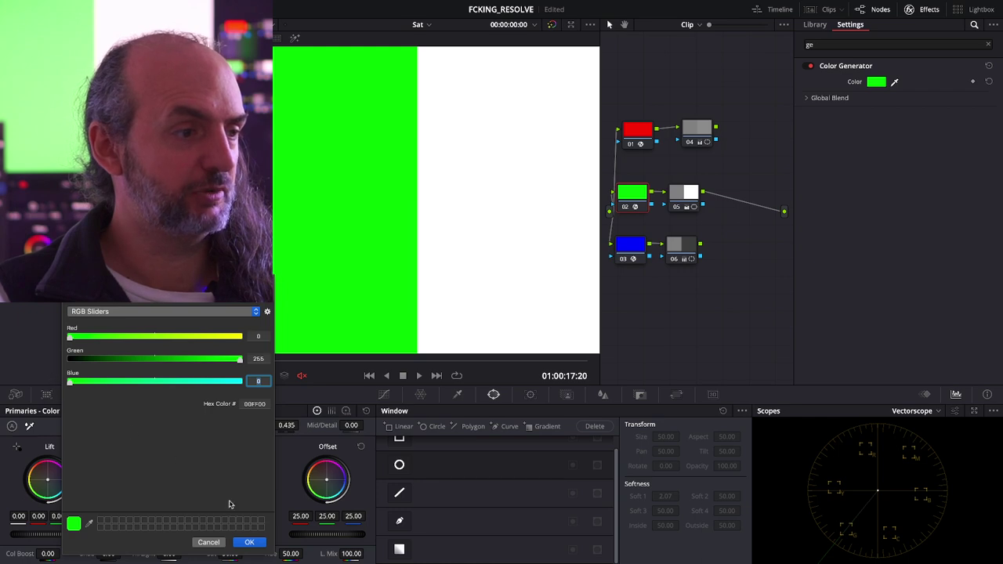
click(249, 542)
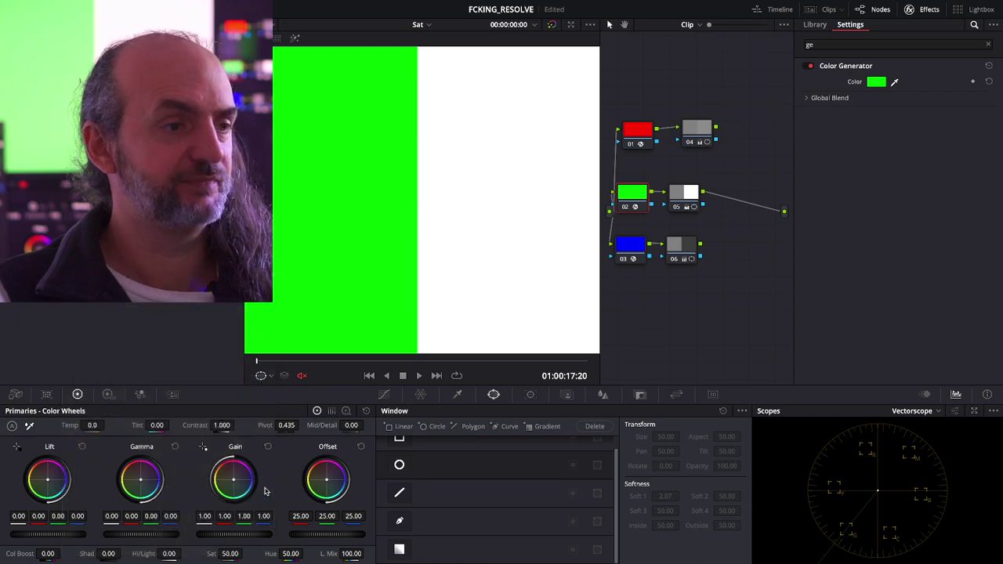
click(694, 210)
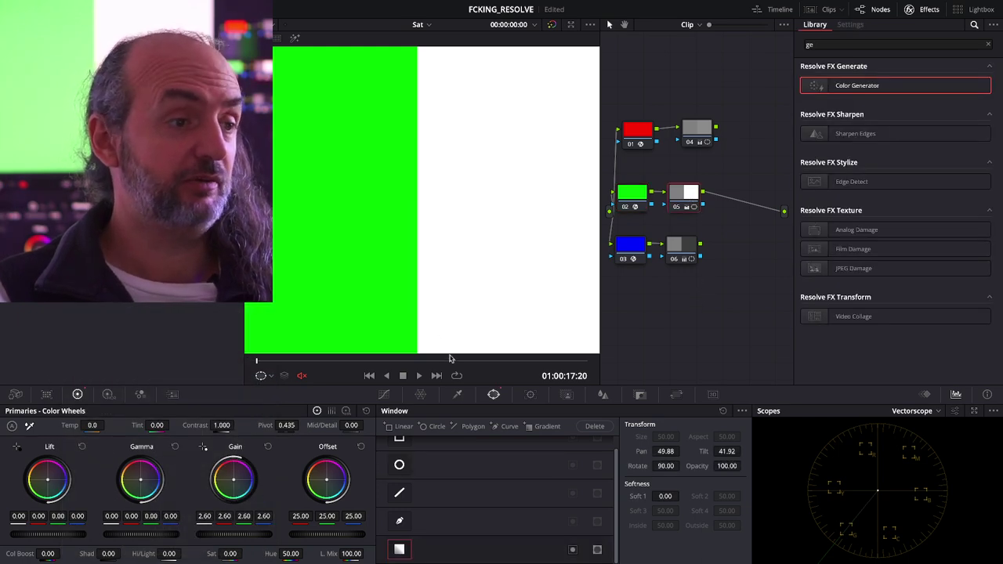
Step: Reset node 05's gain to 1.00, then raise it to lighten the grey half
drag(249, 536, 242, 536)
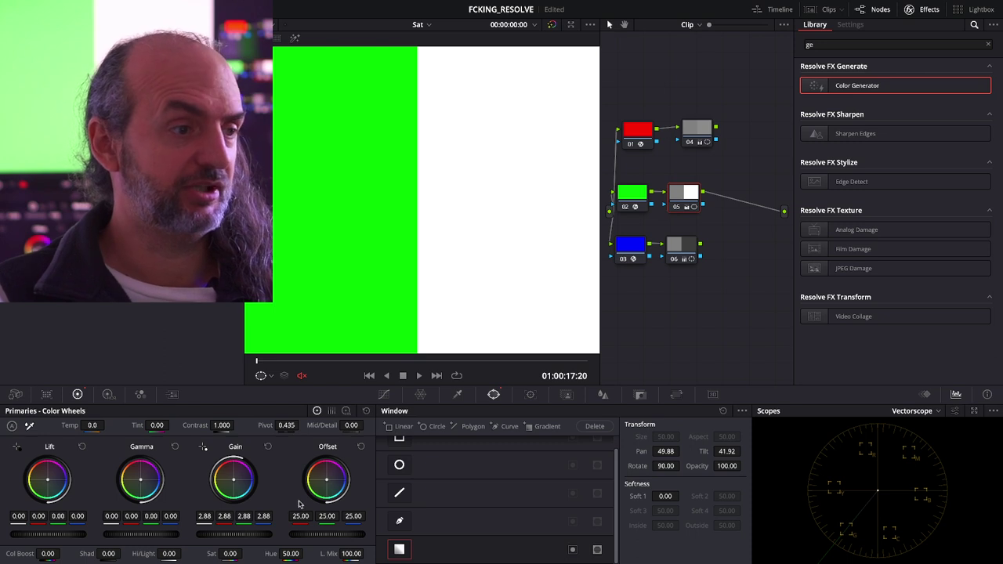
click(267, 446)
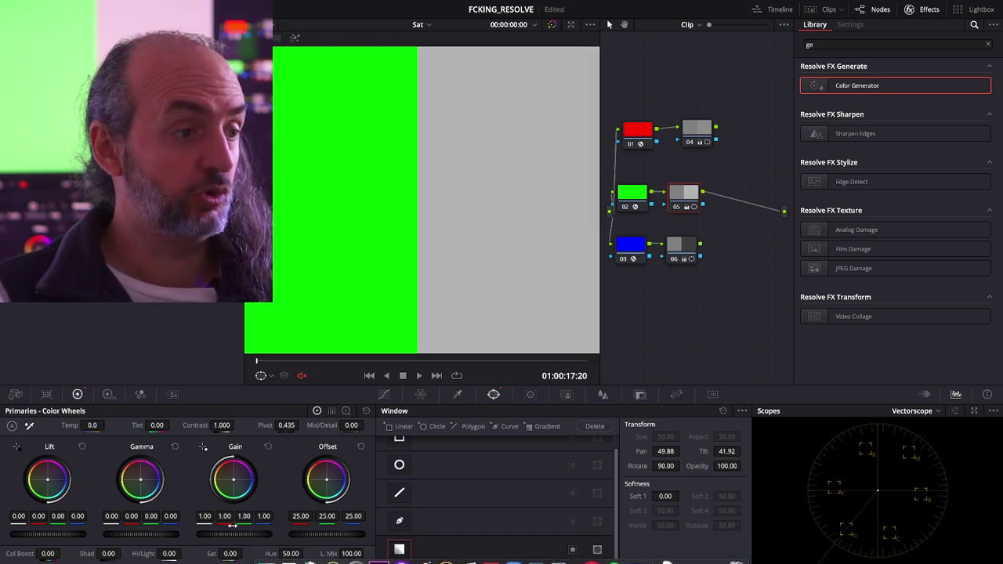
mouse_move(232, 525)
mouse_down()
mouse_move(275, 533)
mouse_move(242, 533)
mouse_move(257, 534)
mouse_up()
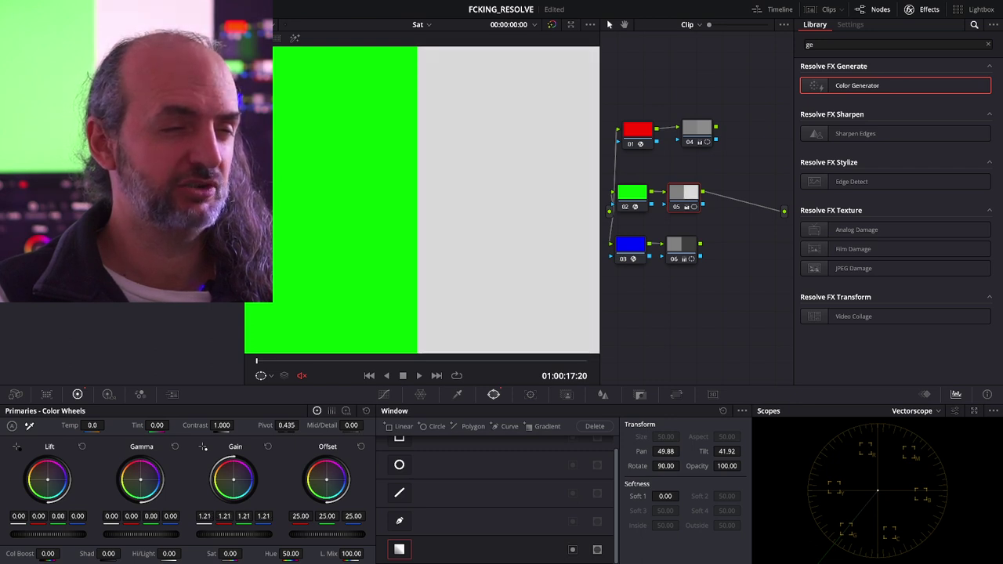
Step: Route node 06 to the output, set its master gain to 2.89, and compare the other branches
click(699, 248)
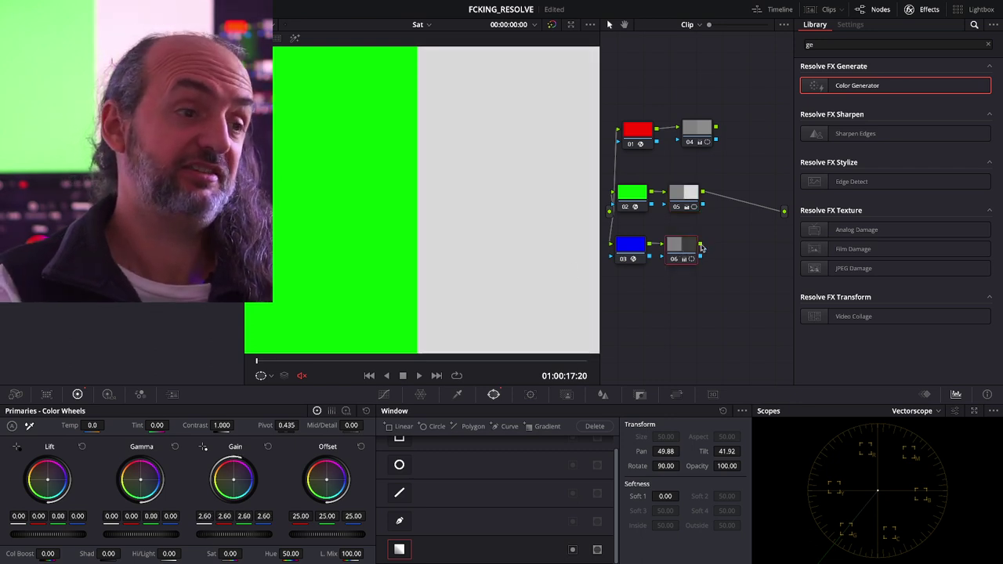
drag(699, 245, 783, 211)
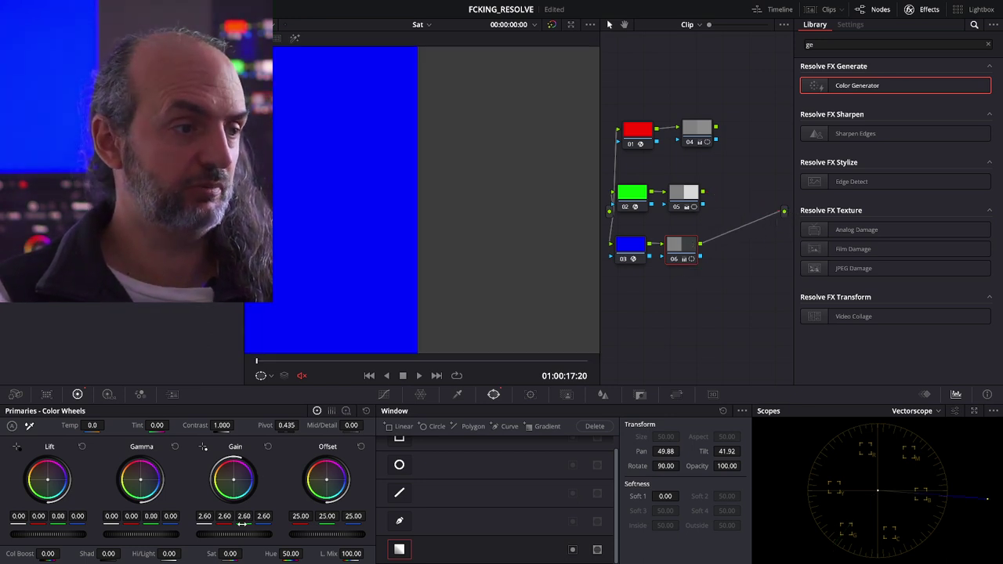
mouse_move(233, 533)
mouse_down()
mouse_move(220, 533)
mouse_move(251, 533)
mouse_up()
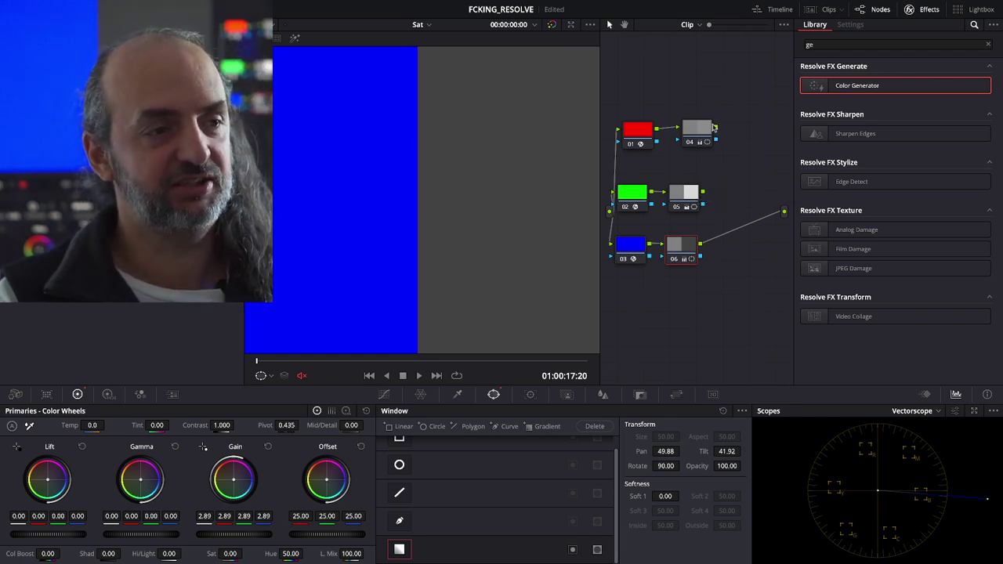
drag(783, 207, 783, 210)
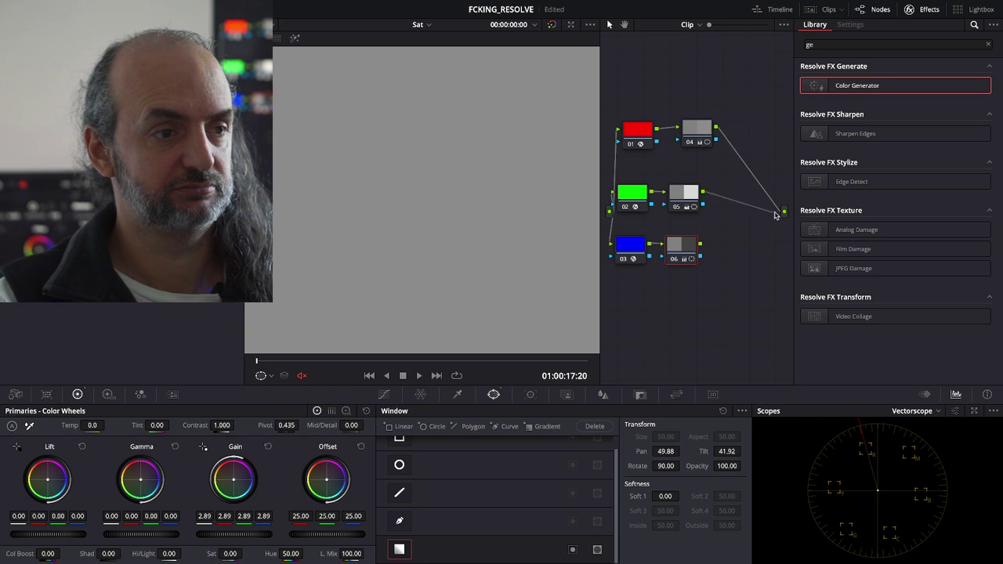
mouse_move(781, 213)
mouse_down()
mouse_move(712, 241)
mouse_move(783, 210)
mouse_up()
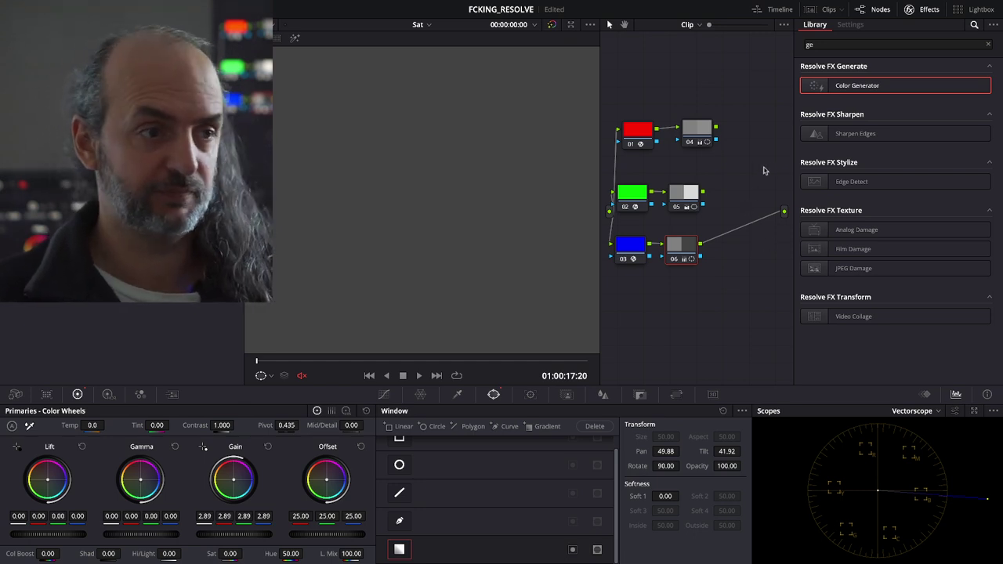
Step: Add a Layer Mixer node with a third input and connect its result to the output
right_click(746, 147)
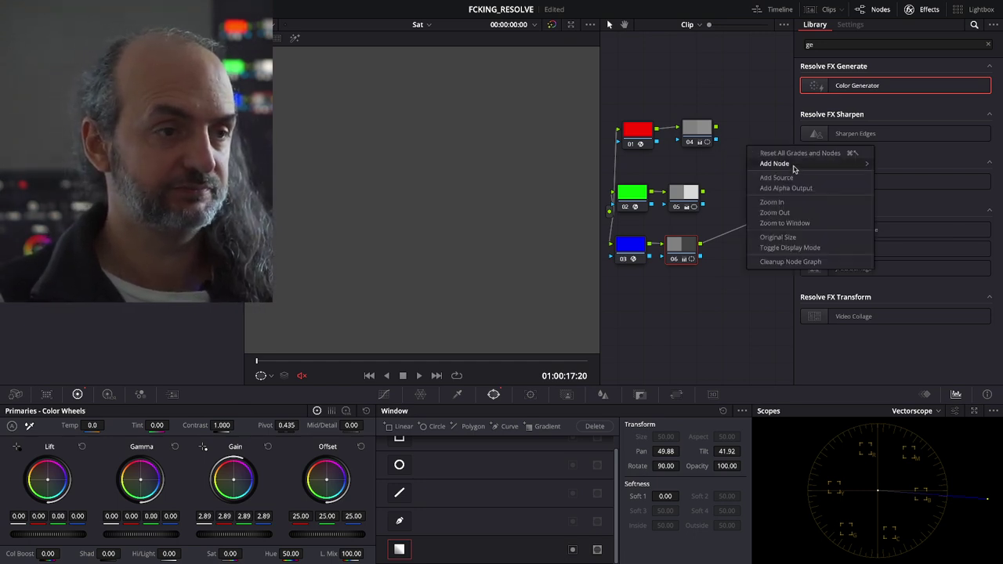
mouse_move(792, 163)
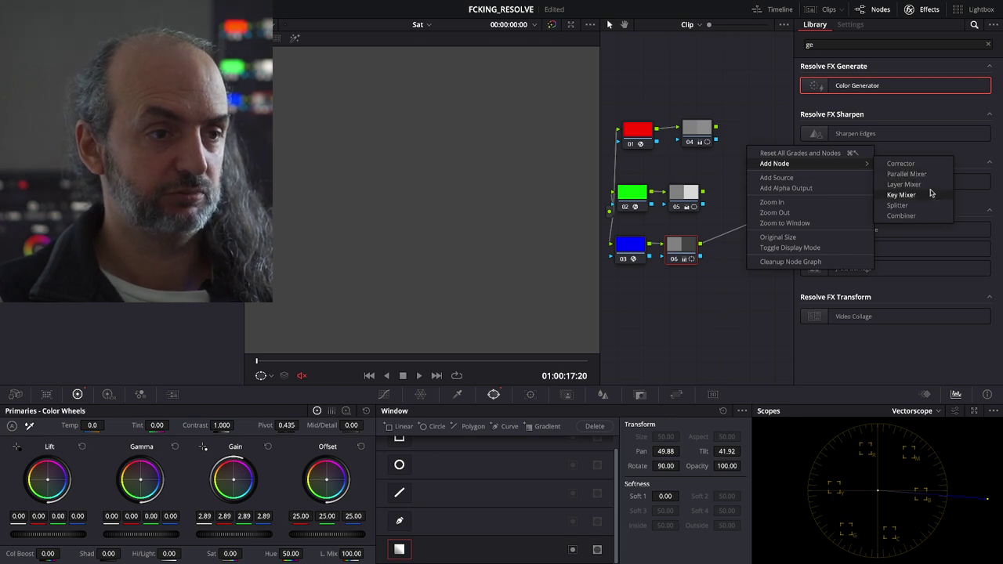
click(901, 194)
right_click(748, 145)
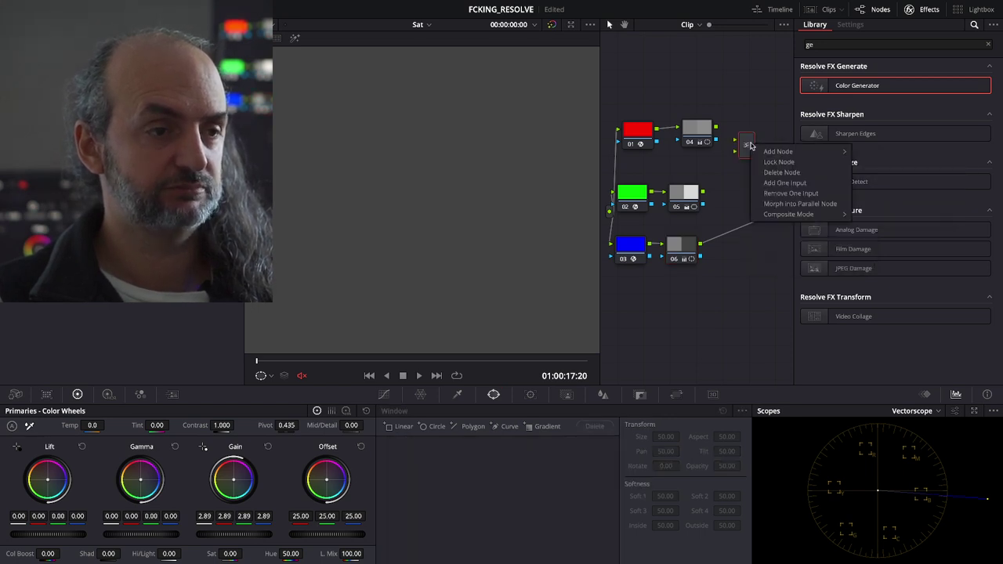
mouse_move(832, 220)
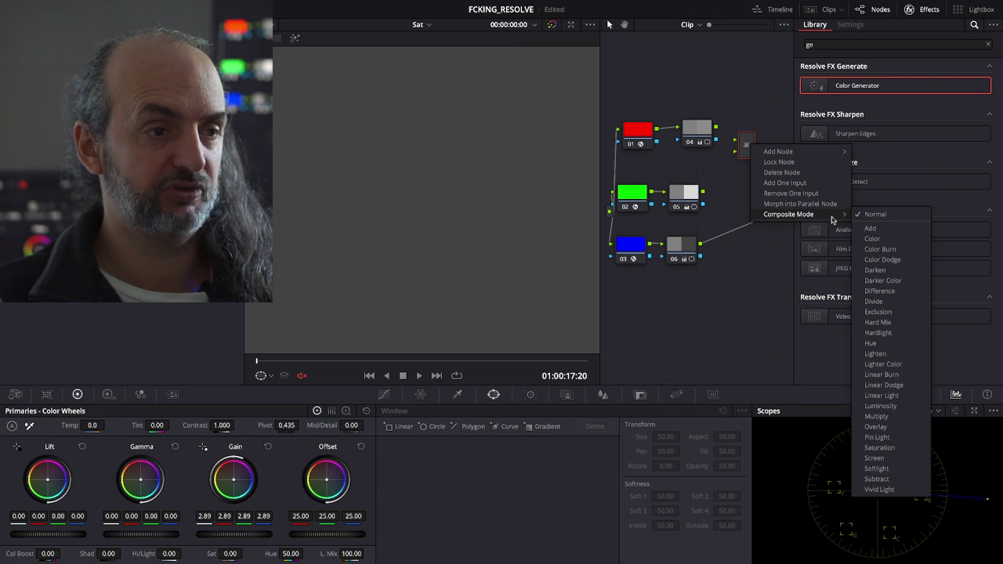
click(749, 146)
right_click(750, 147)
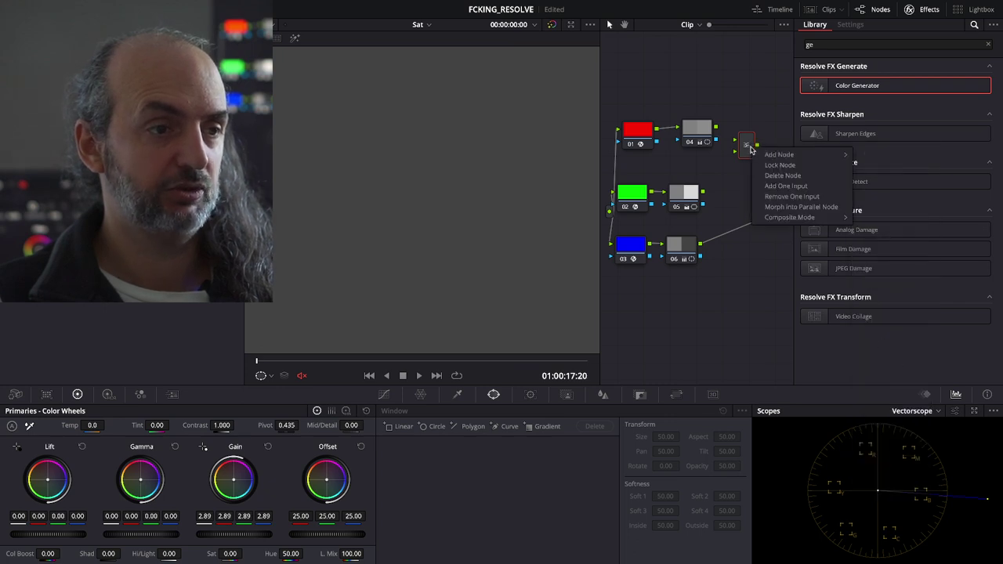
click(786, 186)
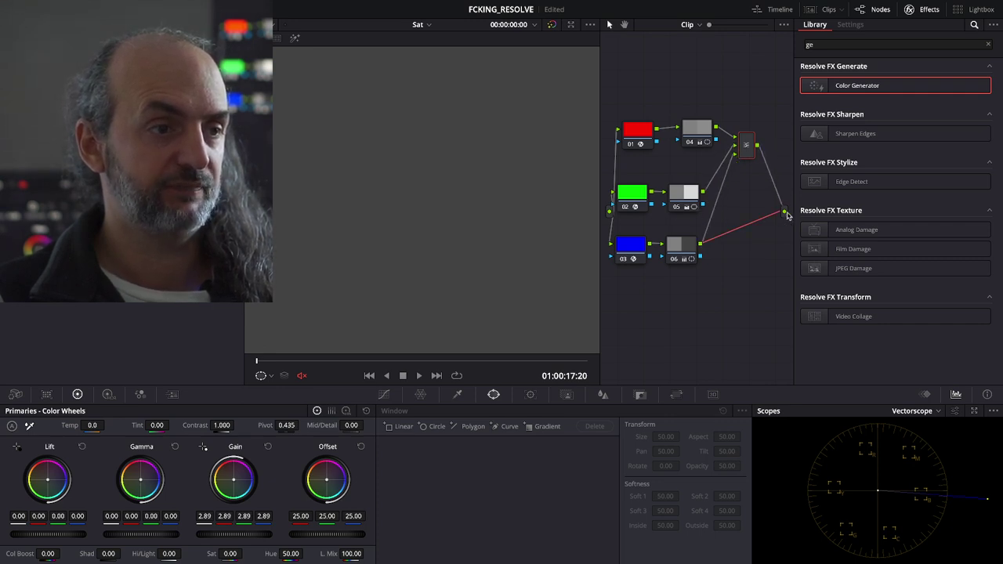
drag(787, 215, 784, 212)
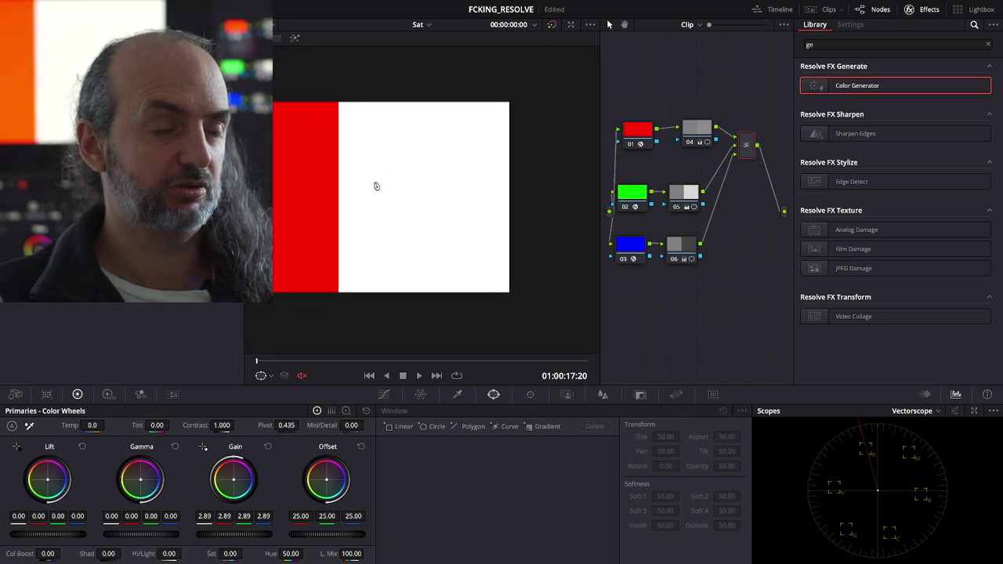
Step: Move the mixer down between the branches and reposition node 04
drag(376, 185, 387, 211)
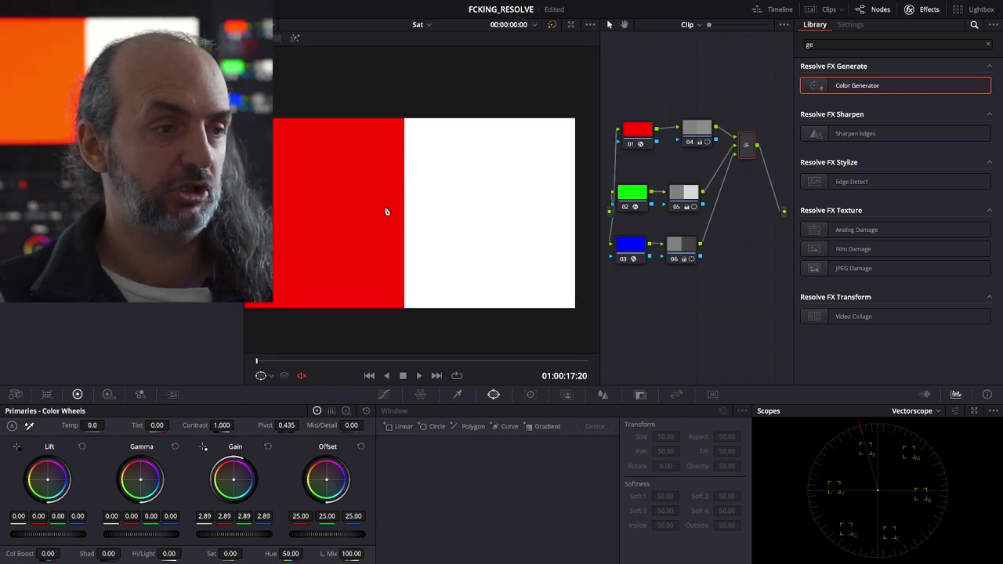
drag(744, 146, 752, 184)
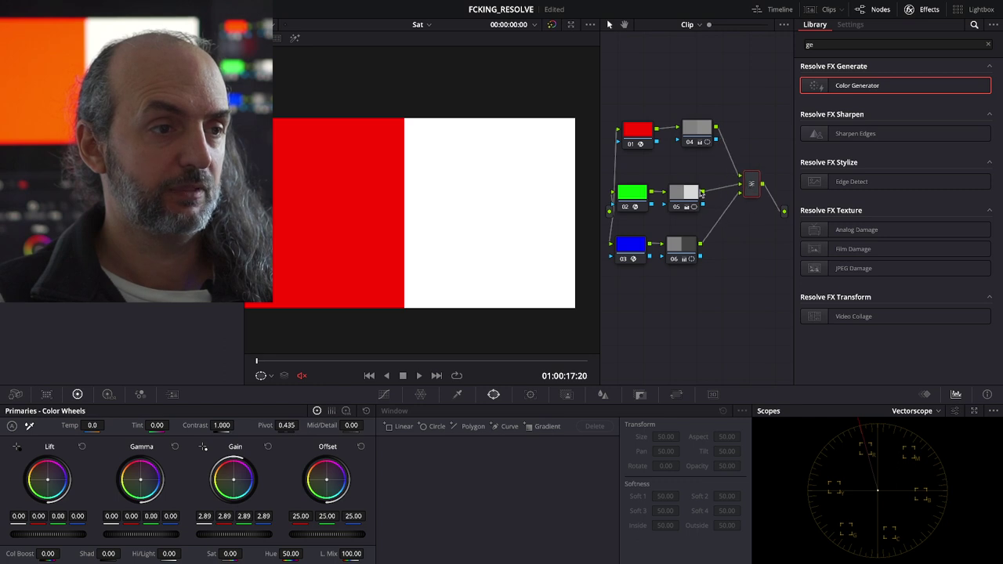
drag(705, 149, 691, 152)
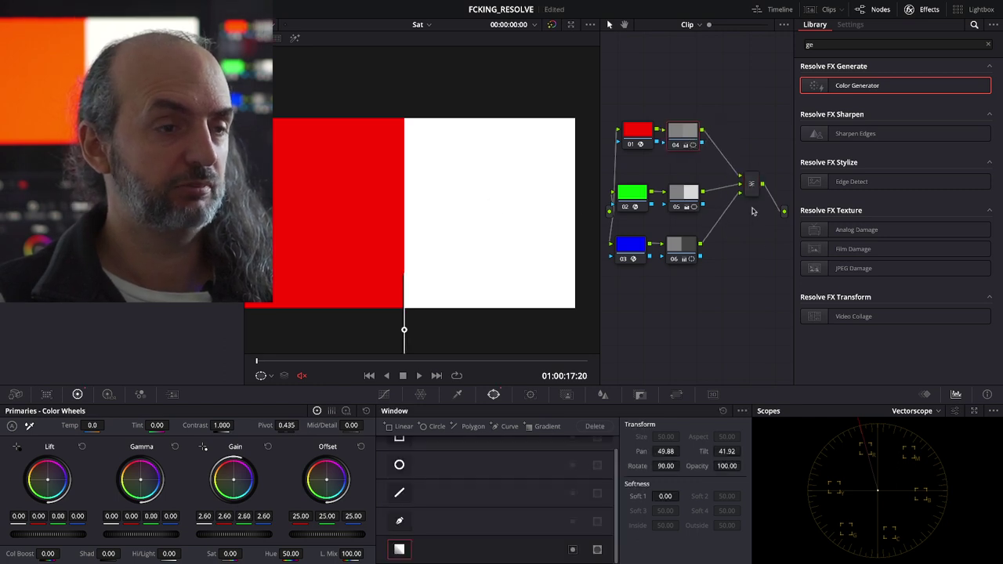
Step: Turn off the windows on the red, green and blue branches' grey nodes
drag(753, 192, 748, 194)
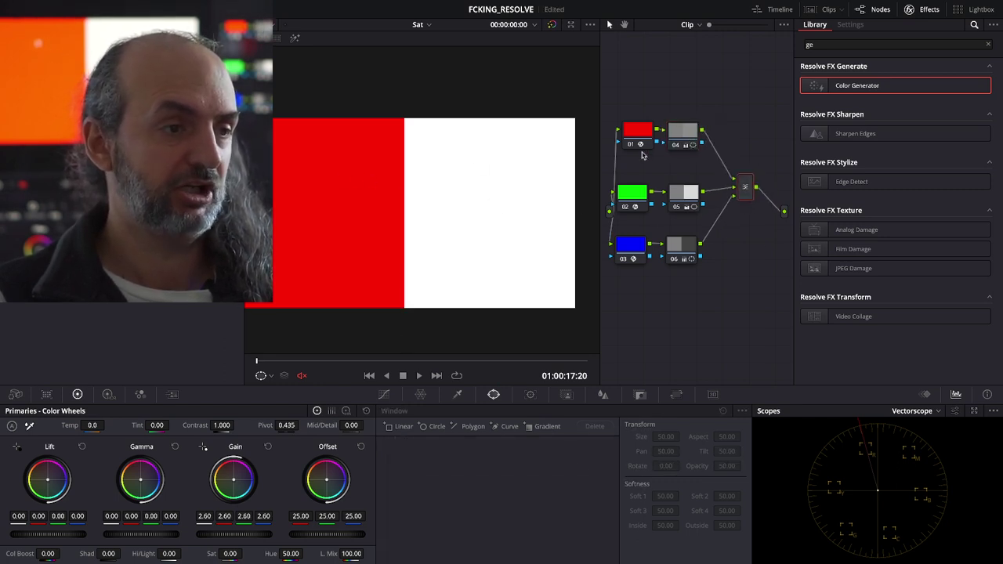
click(680, 138)
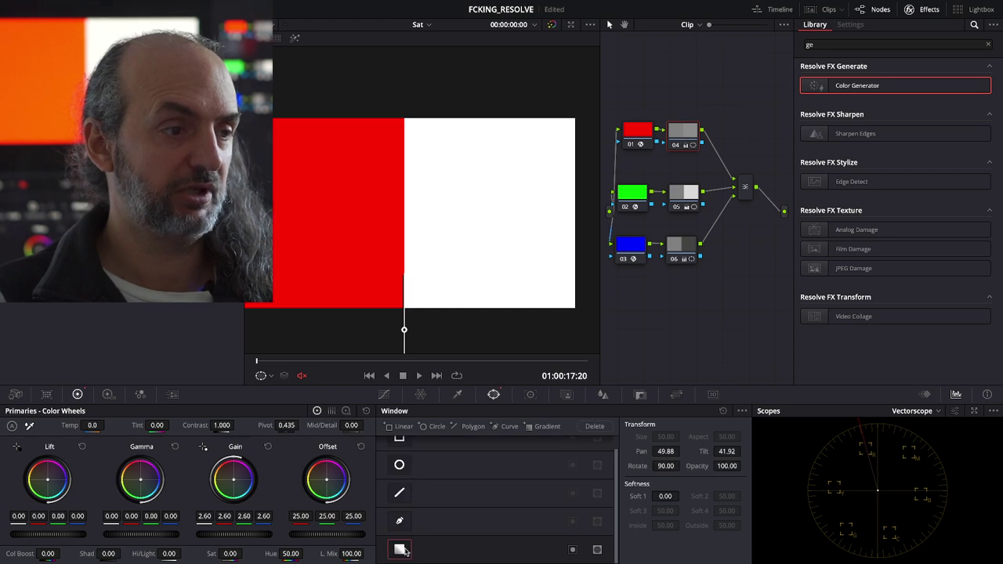
click(401, 549)
click(686, 199)
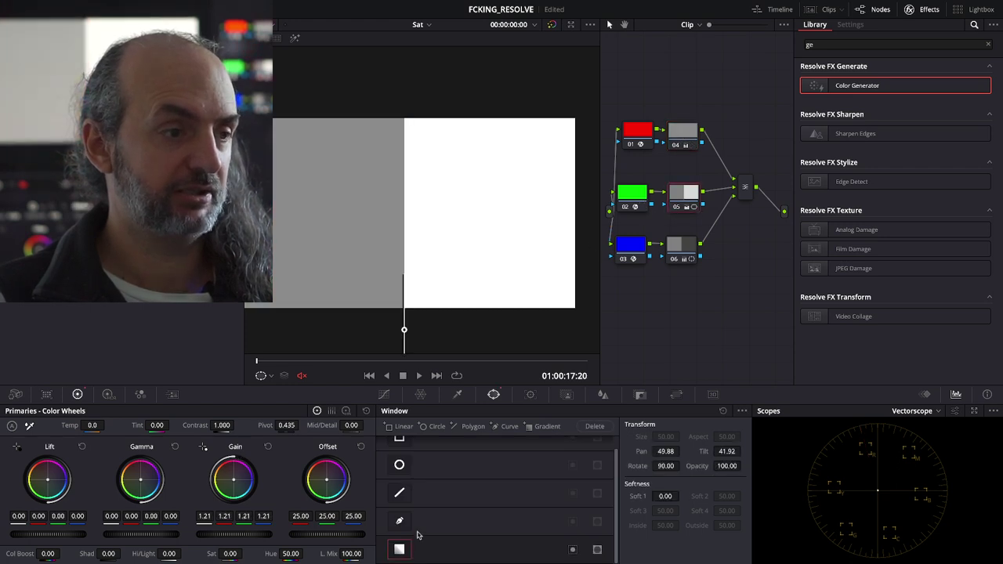
click(674, 245)
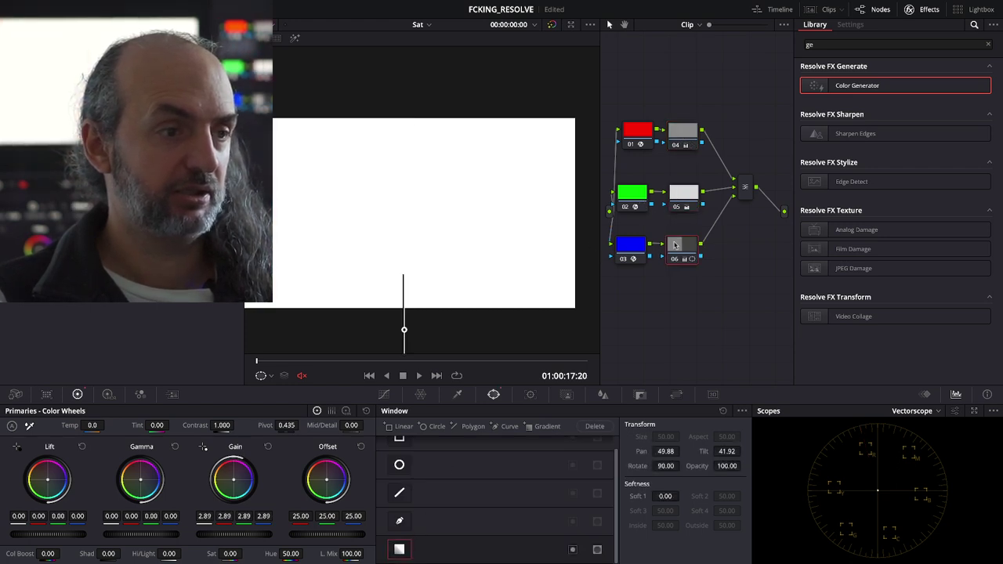
click(411, 544)
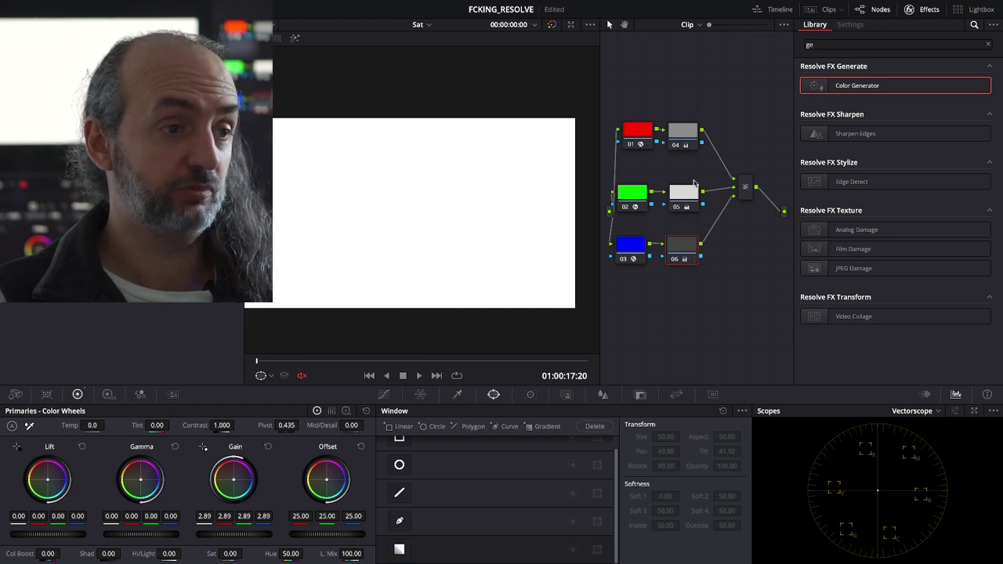
click(687, 141)
click(294, 37)
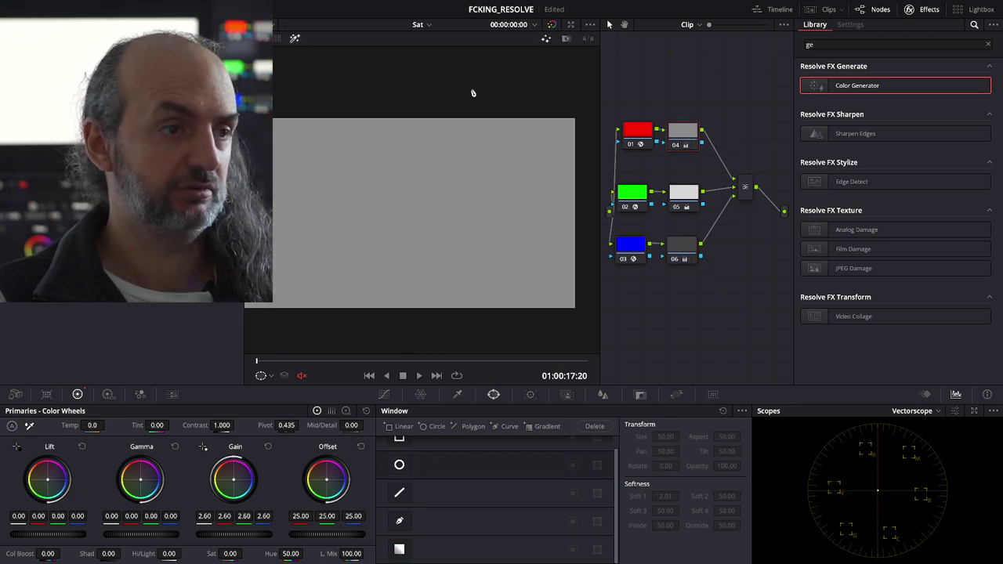
click(683, 196)
click(683, 257)
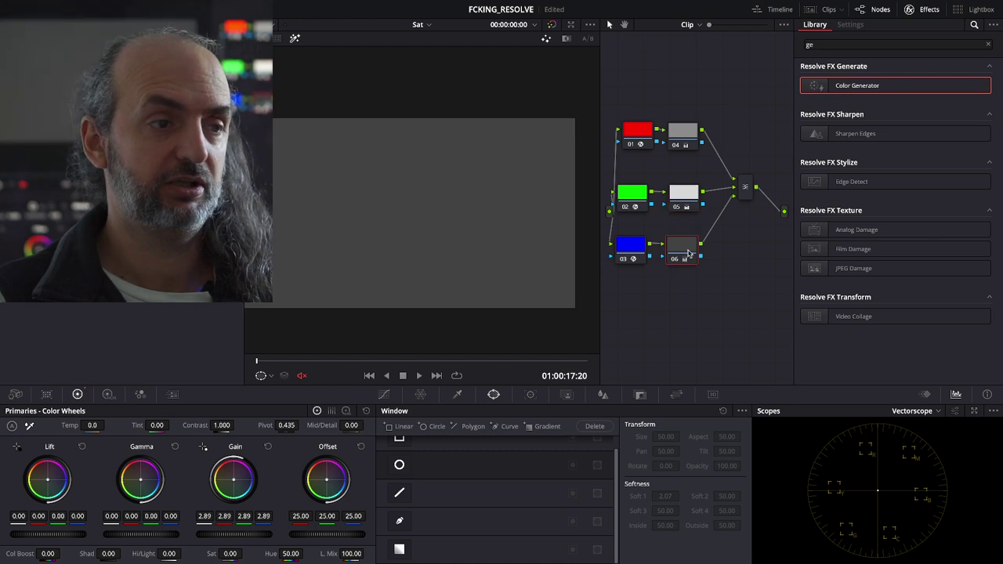
Step: Add a serial corrector node after the mixer with gain 0.60 and a Waveform scope
click(745, 190)
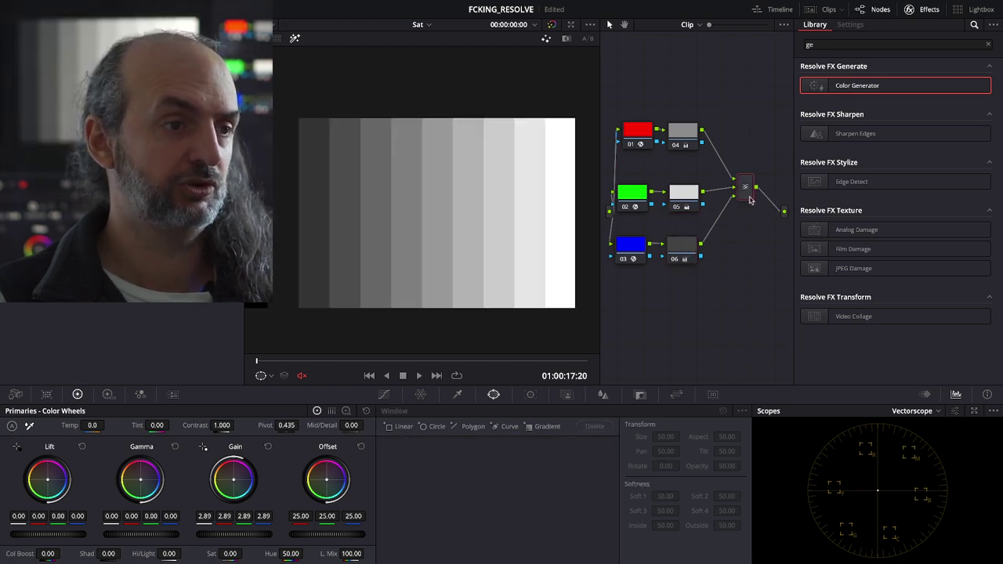
key(alt+s)
mouse_move(632, 274)
mouse_down()
mouse_move(754, 279)
mouse_move(760, 256)
mouse_up()
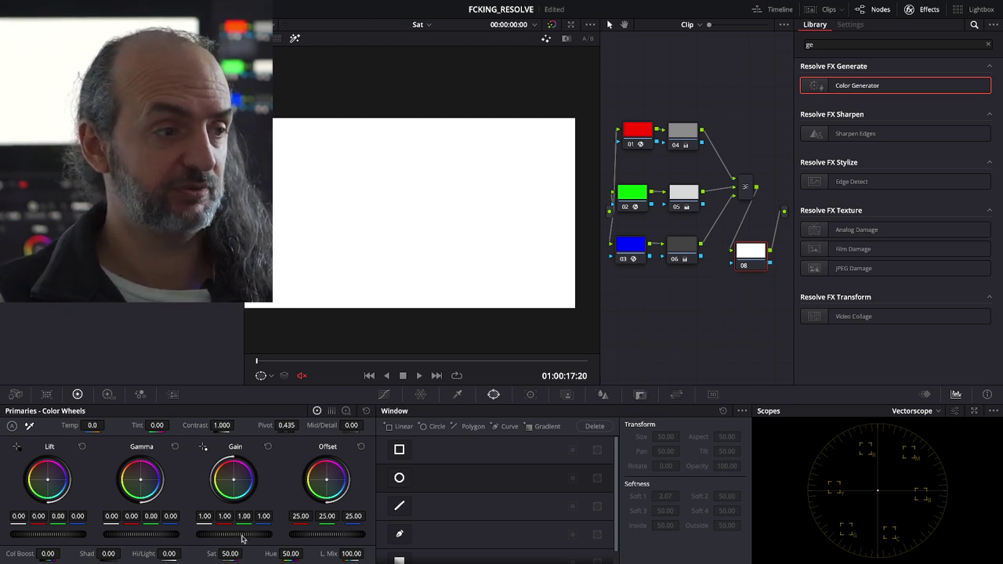
mouse_move(262, 535)
mouse_down()
mouse_move(204, 535)
mouse_move(213, 537)
mouse_up()
click(922, 412)
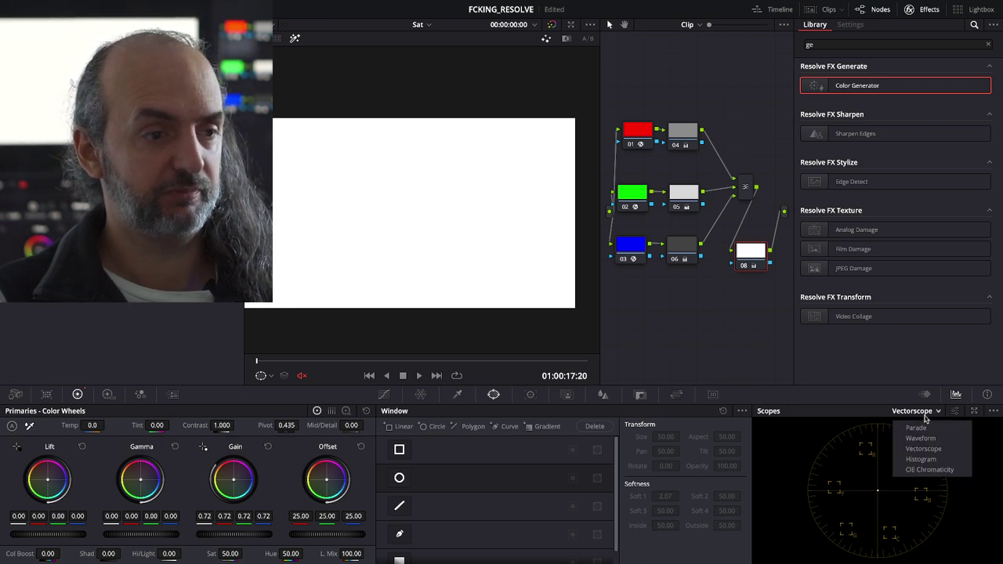
click(920, 438)
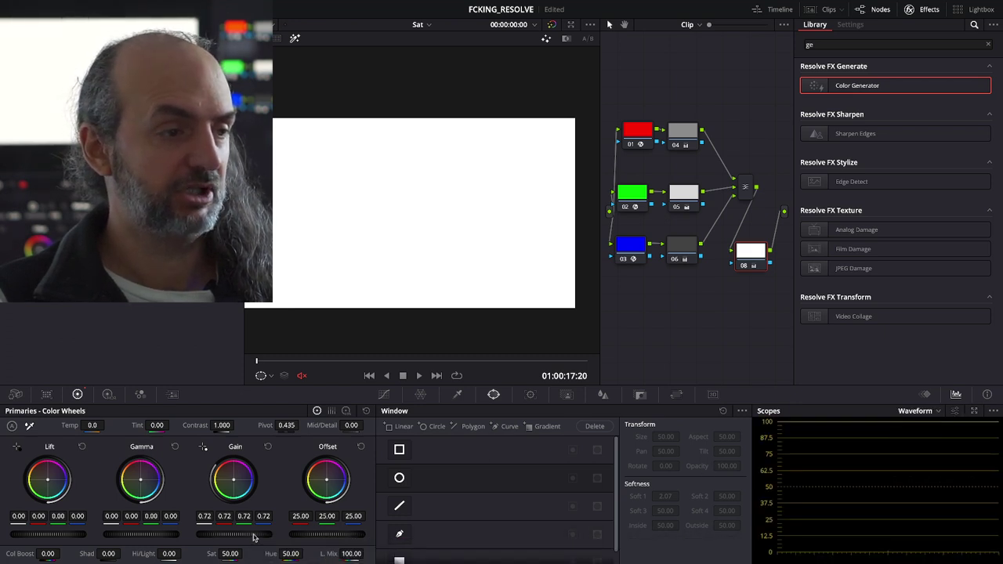
drag(235, 535, 228, 535)
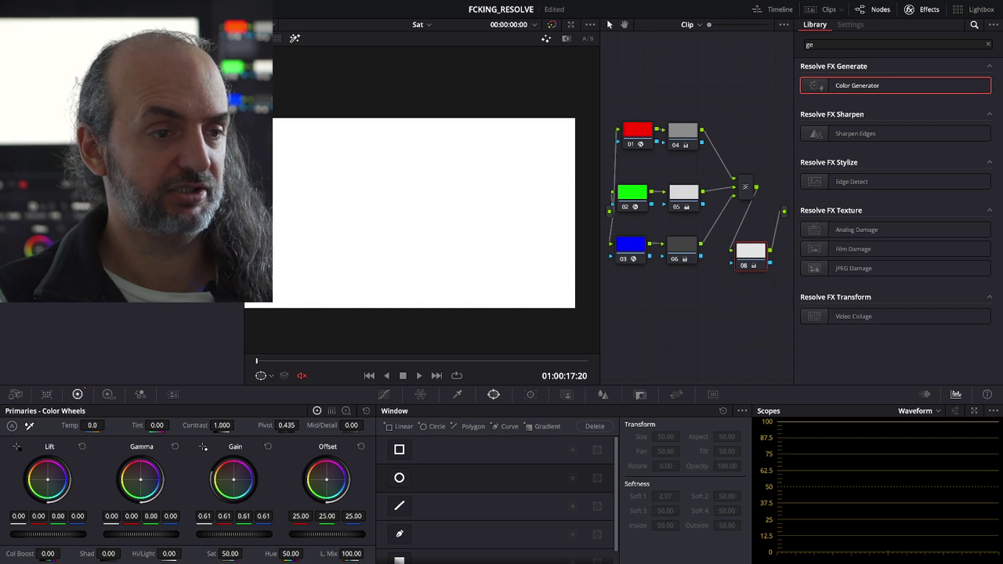
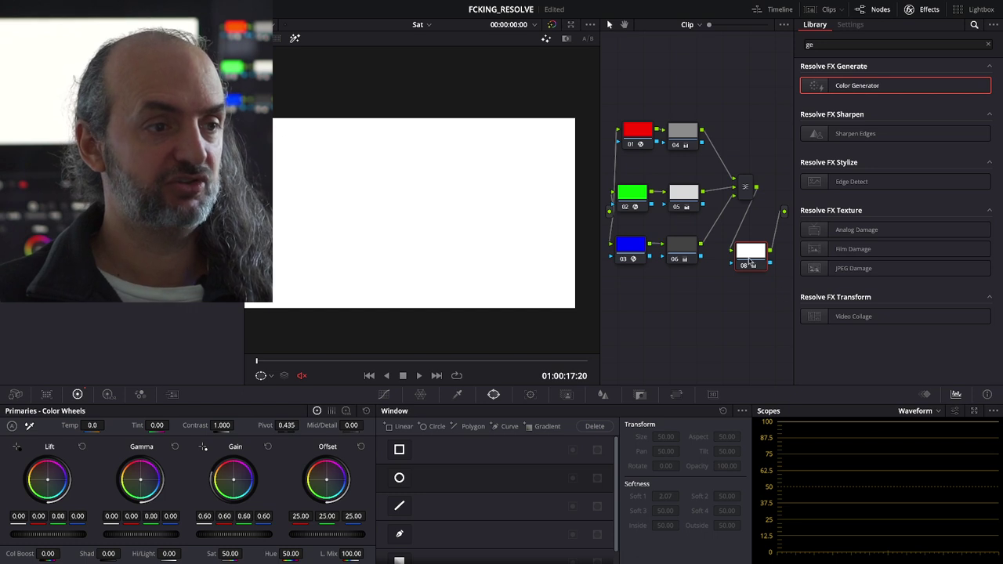
Step: Undo recent node edits and link node 04's output into node 08, then check both nodes
key(ctrl+z)
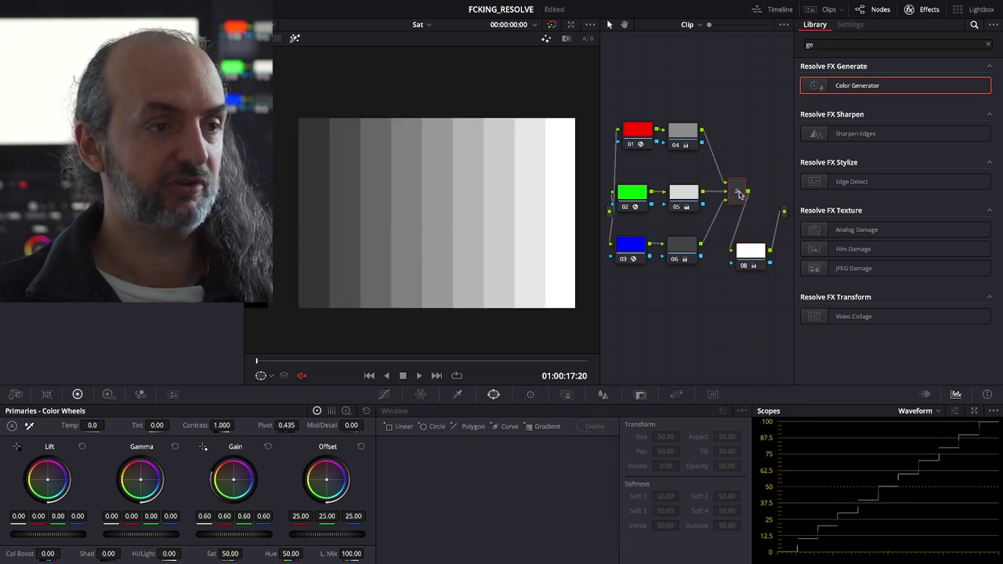
key(ctrl+z)
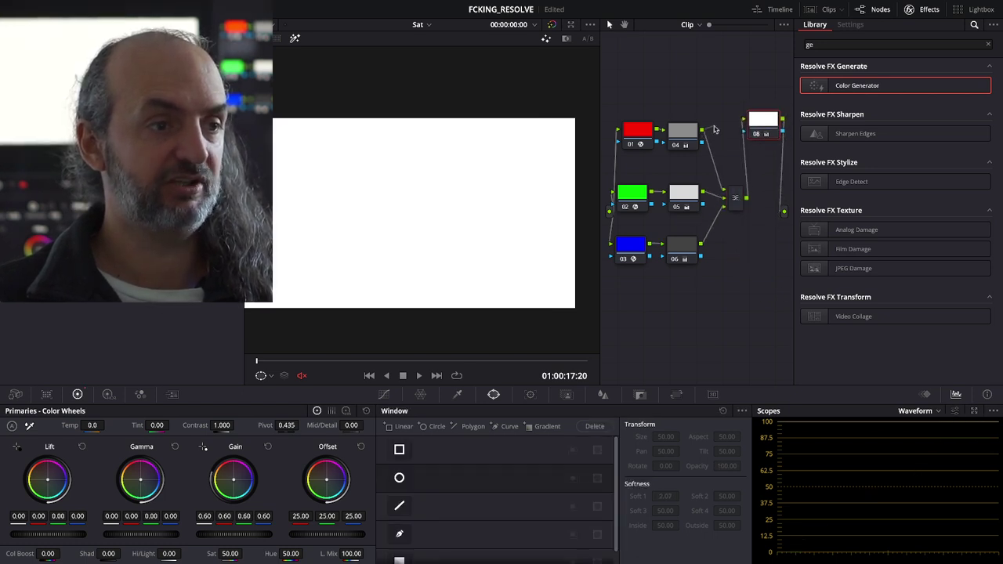
drag(714, 129, 744, 120)
click(691, 141)
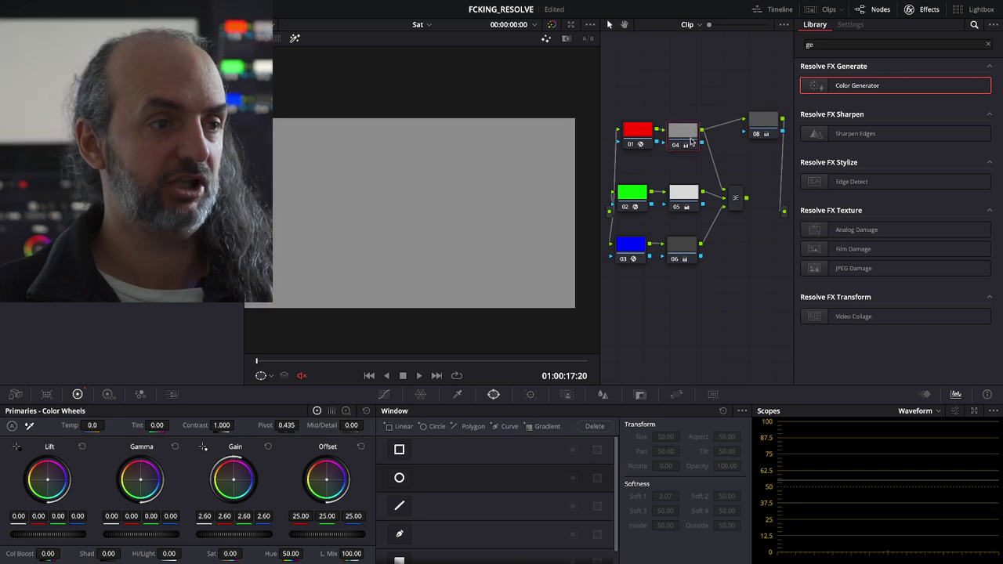
click(761, 121)
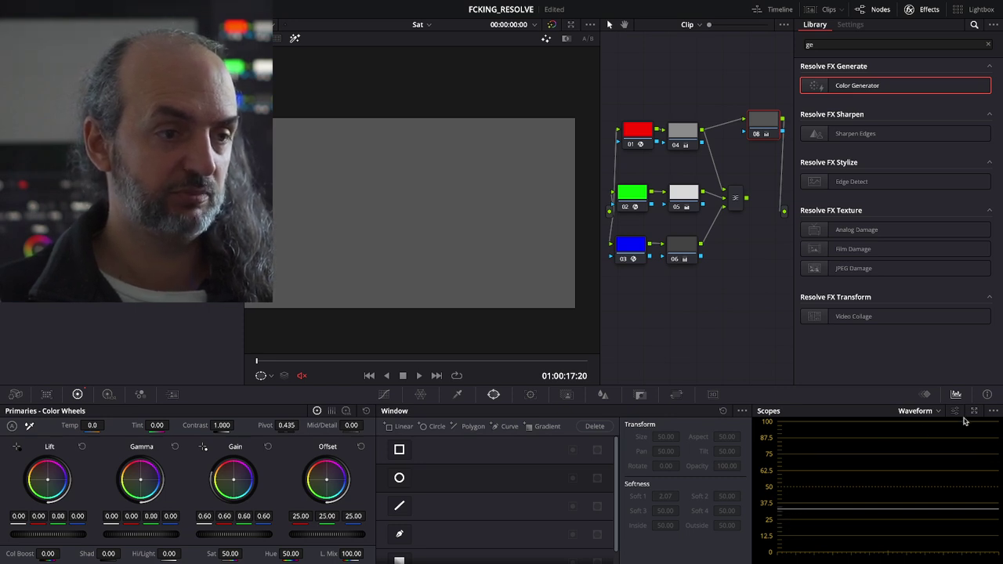
click(992, 412)
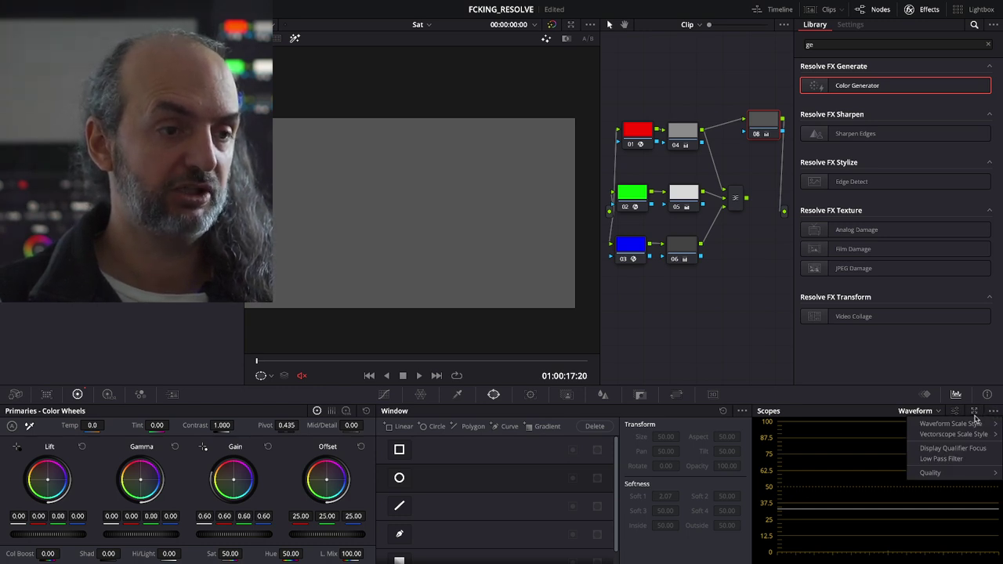
Step: Raise the waveform's low reference level to 33 in the waveform settings
click(957, 412)
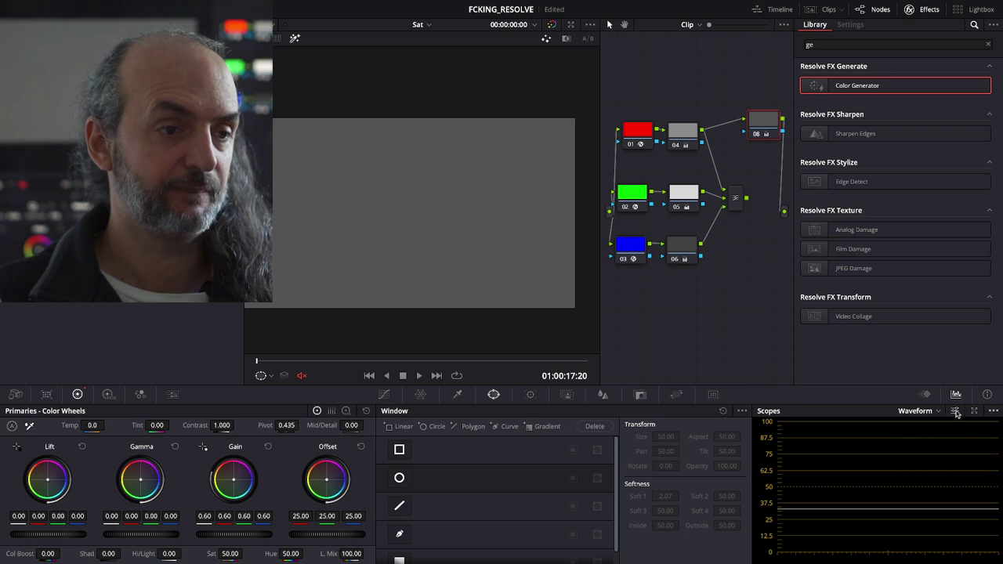
click(957, 412)
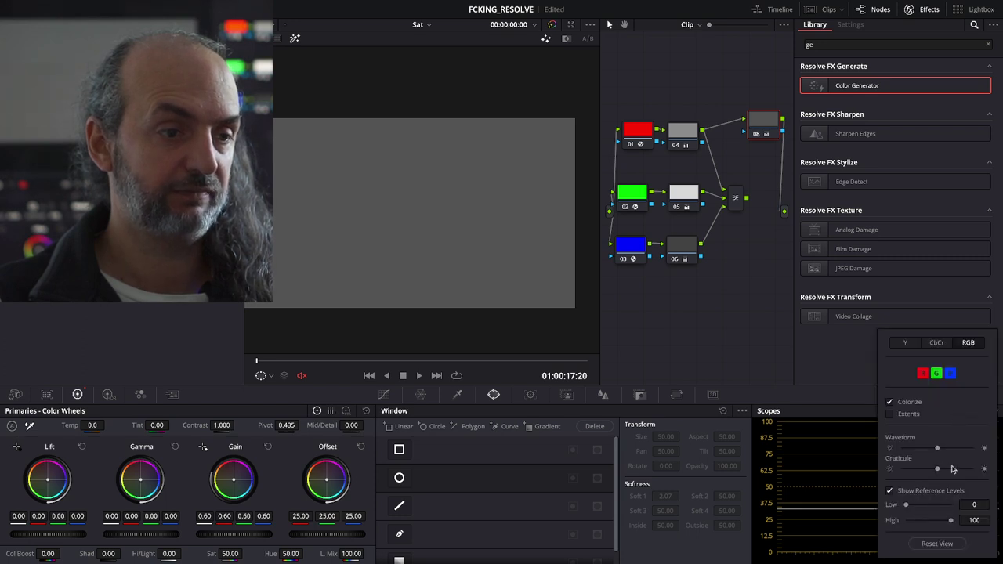
drag(947, 346, 596, 289)
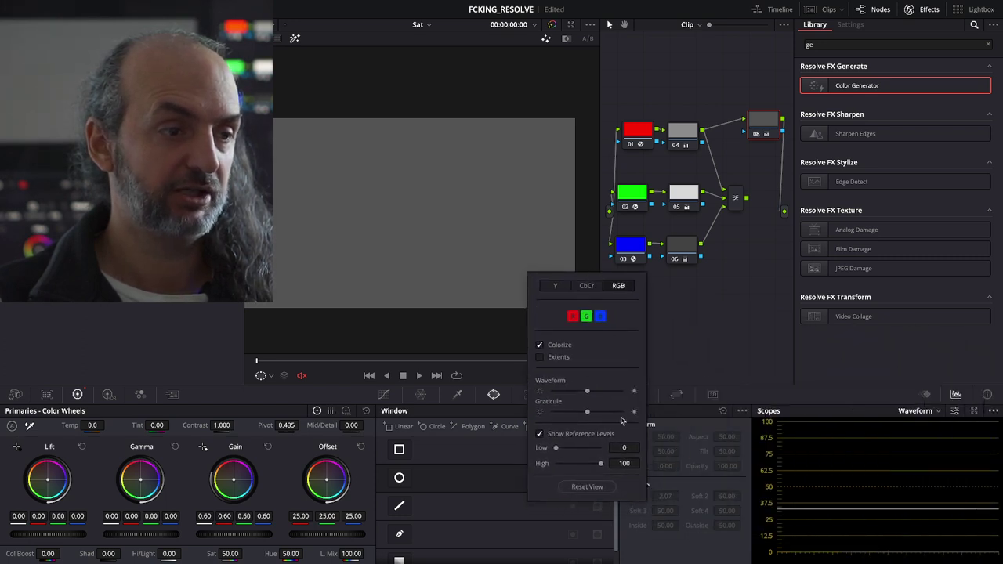
drag(550, 447, 570, 448)
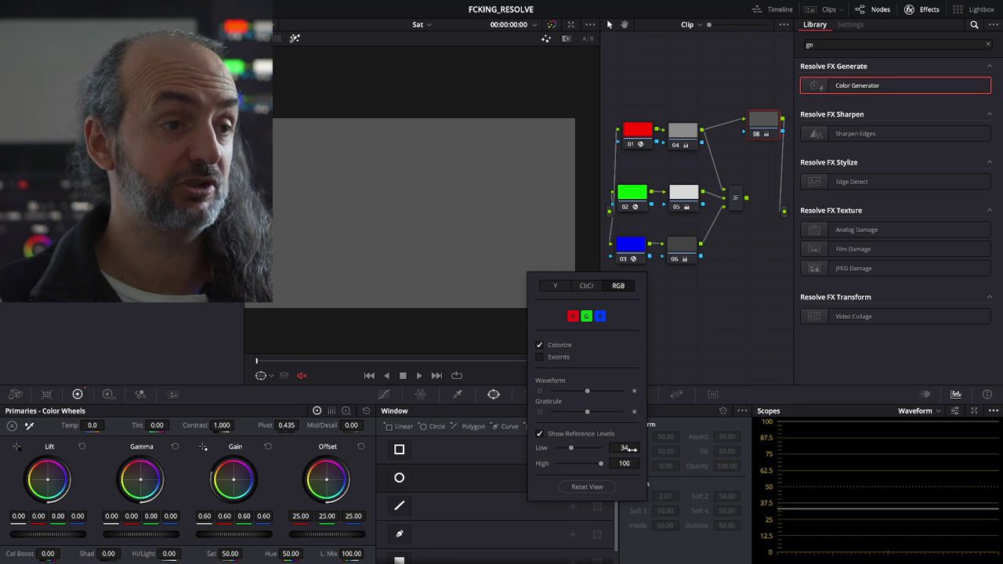
Step: Disconnect node 04 from node 08, view node 06, and move node 08 beside the mixer
click(702, 197)
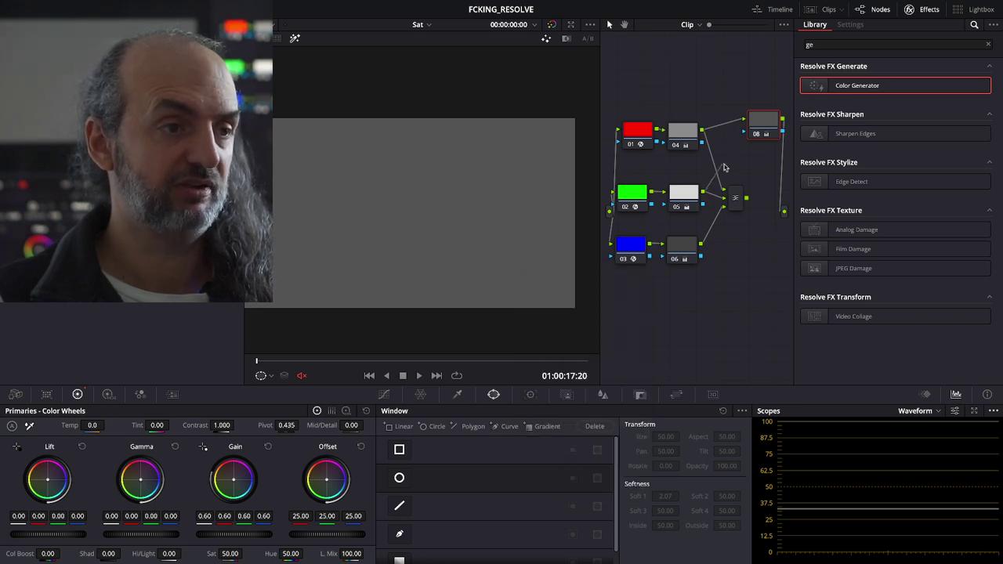
drag(744, 121, 766, 127)
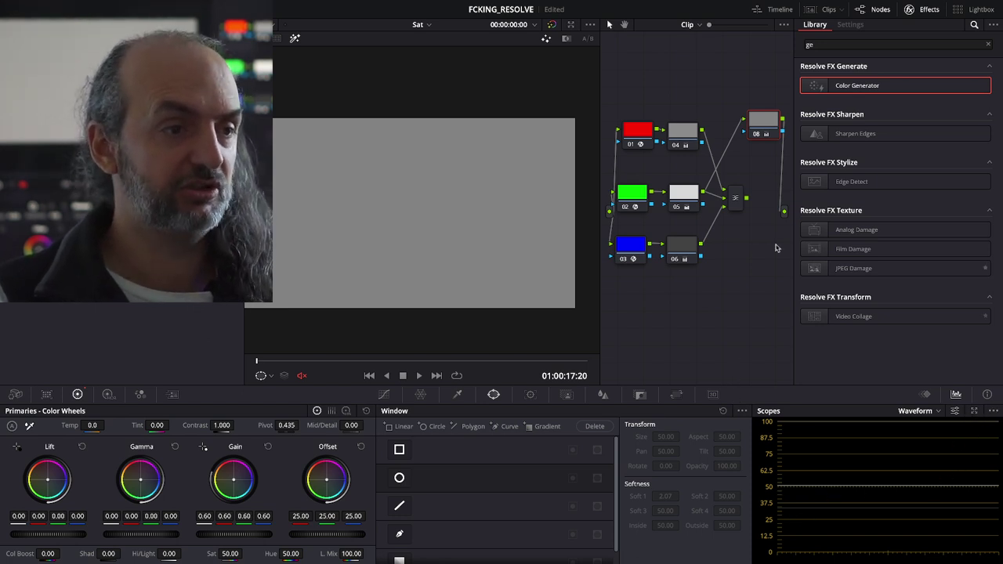
click(690, 254)
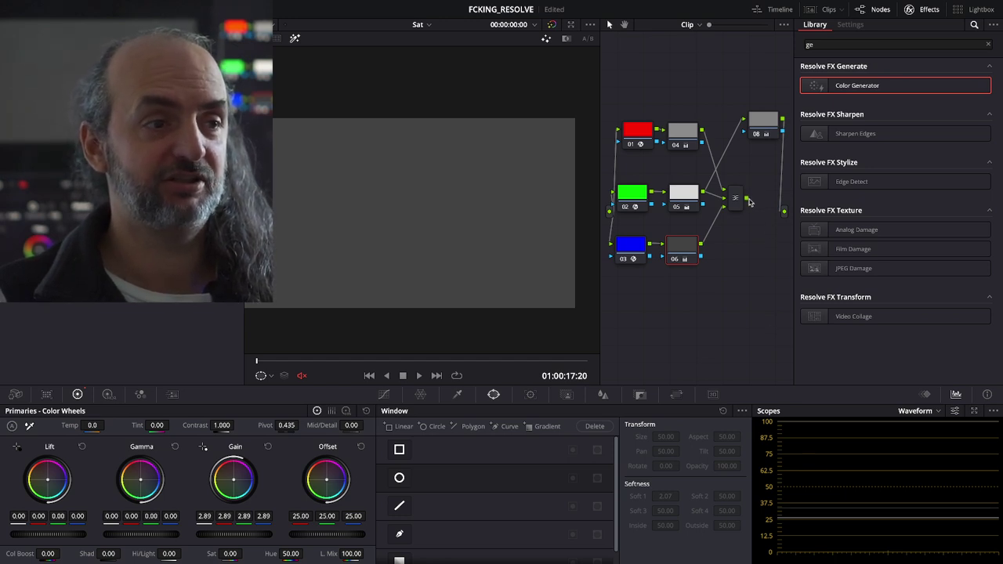
drag(761, 129, 773, 197)
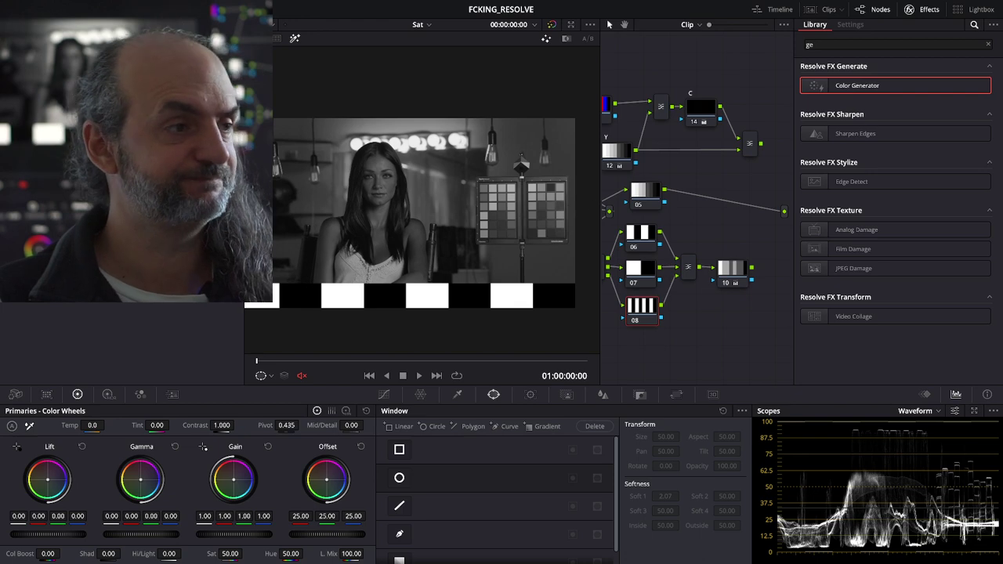
Step: Show node 03's RGB Mixer with its monochrome 0.21/0.71/0.07 weights
scroll(655, 212, left, 3)
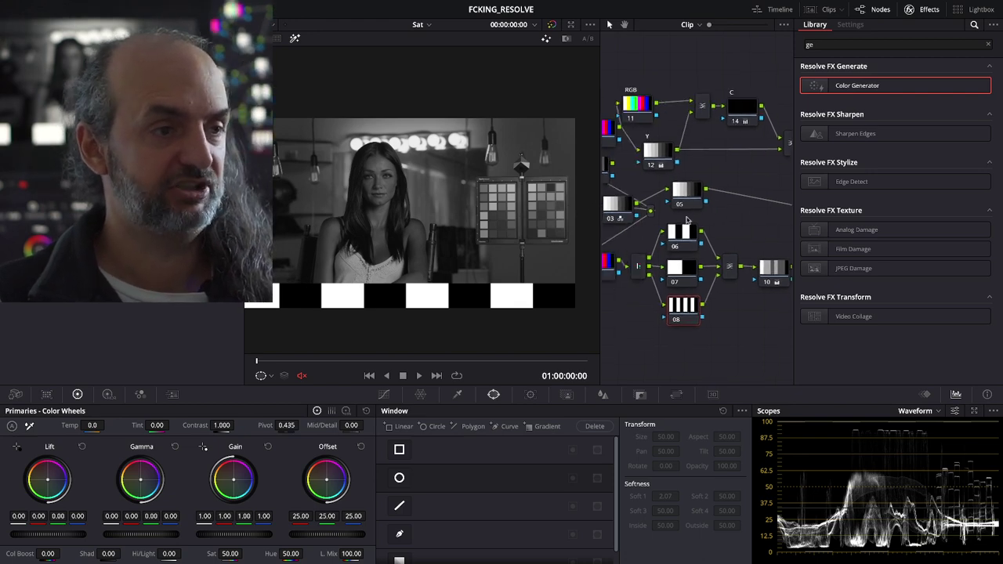
scroll(652, 207, left, 2)
click(650, 204)
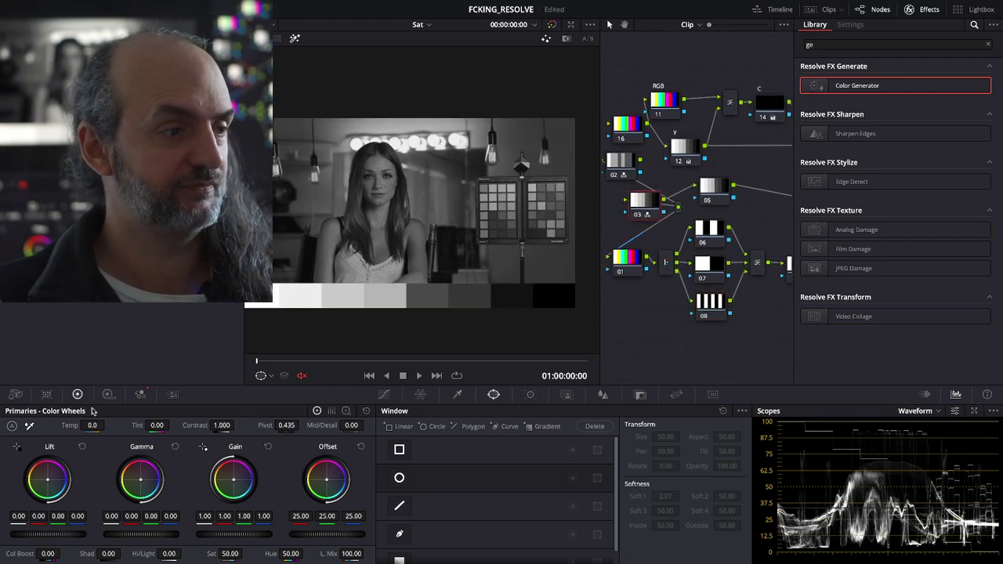
click(139, 394)
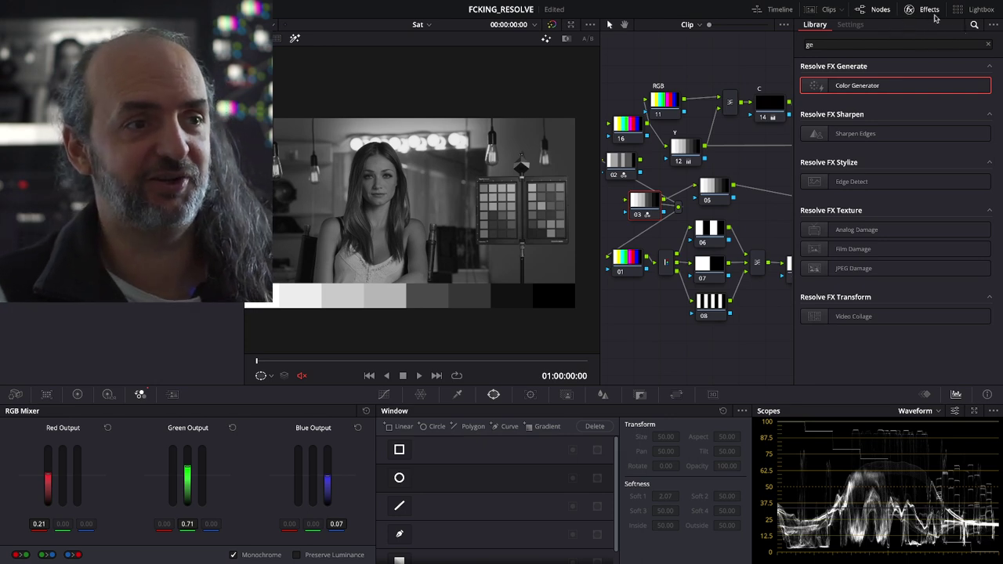
Step: Hide the effects library, move the top node group up-right, and reposition nodes 02 and 05
click(932, 12)
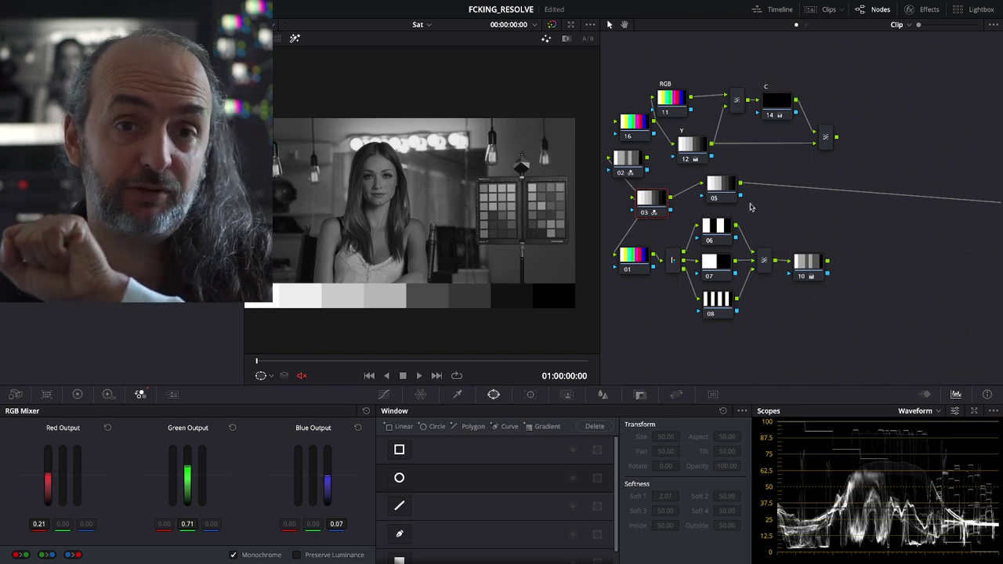
click(776, 102)
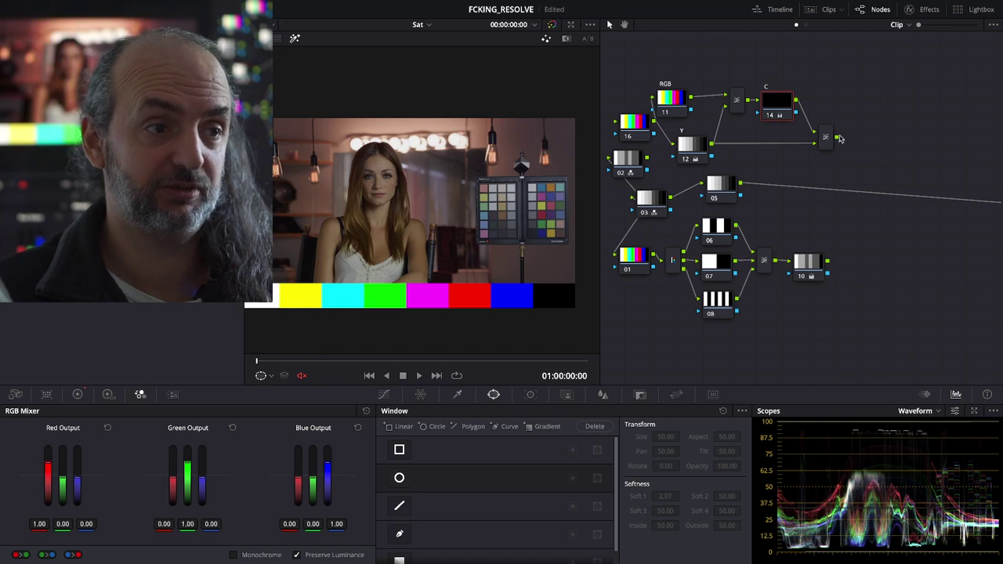
mouse_move(888, 152)
mouse_down()
mouse_move(859, 146)
mouse_move(999, 200)
mouse_up()
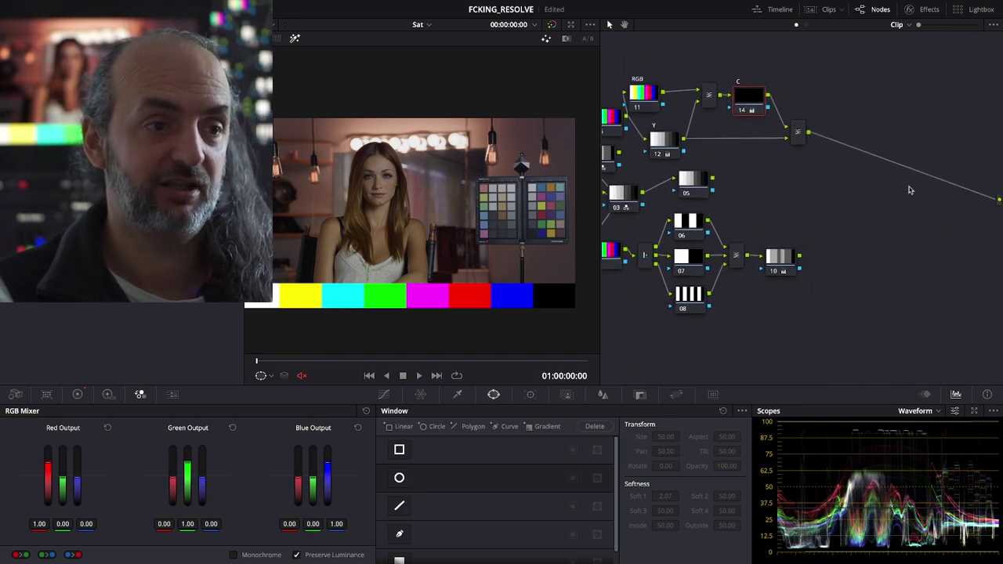
mouse_move(860, 67)
mouse_down()
mouse_move(637, 146)
mouse_move(685, 111)
mouse_up()
click(626, 162)
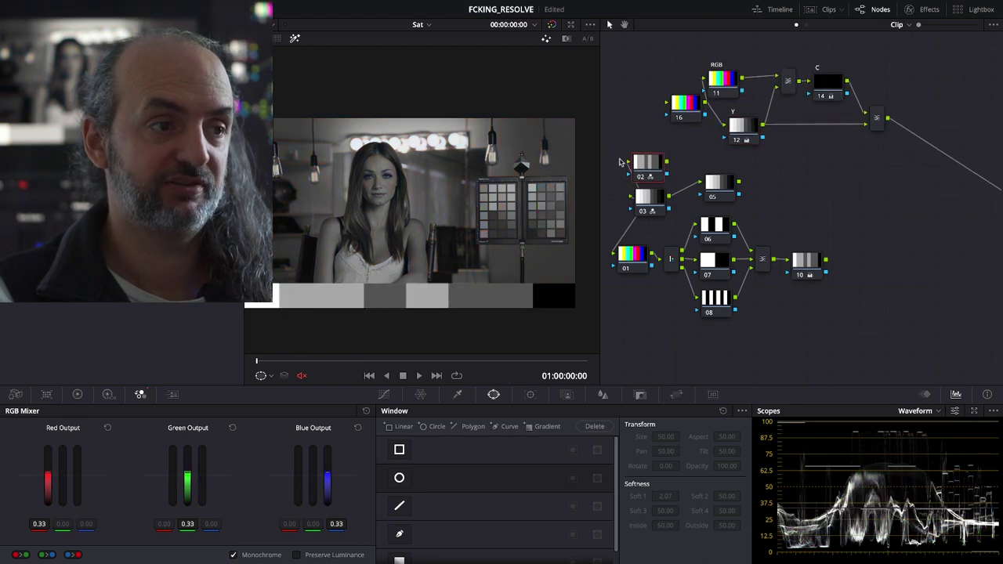
drag(641, 163, 676, 152)
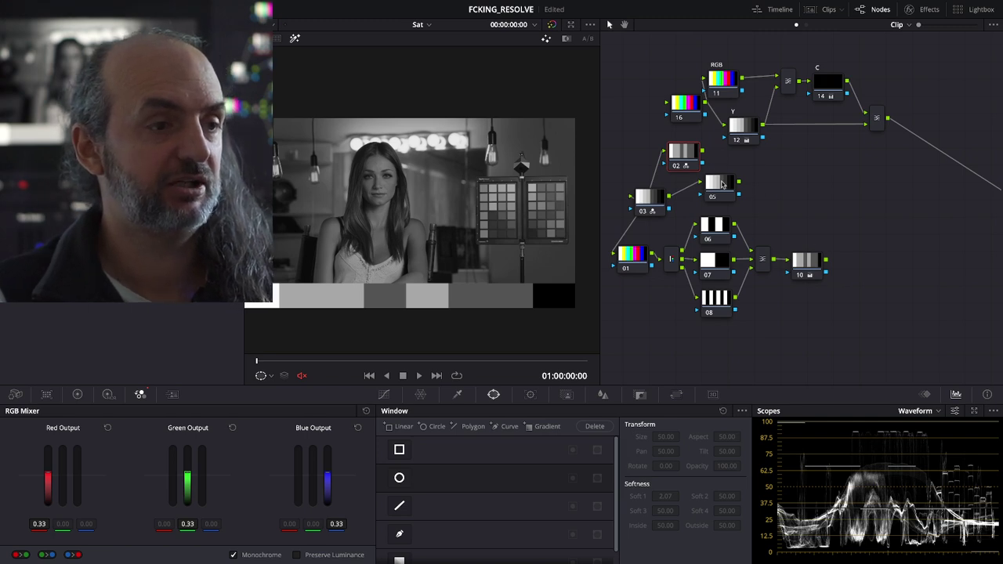
drag(722, 185, 744, 185)
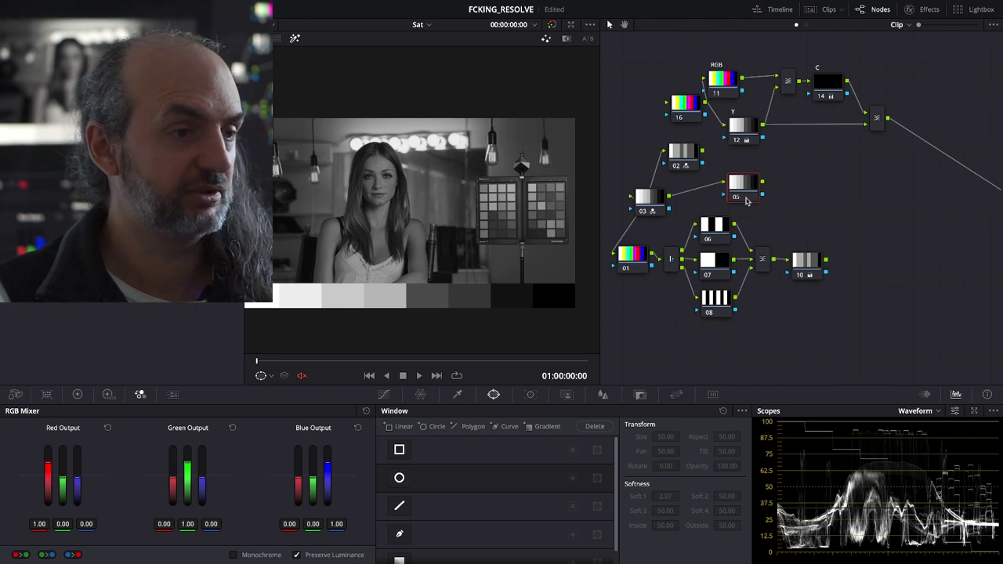
Step: Label node 03 '709' and node 02 'average'
click(652, 196)
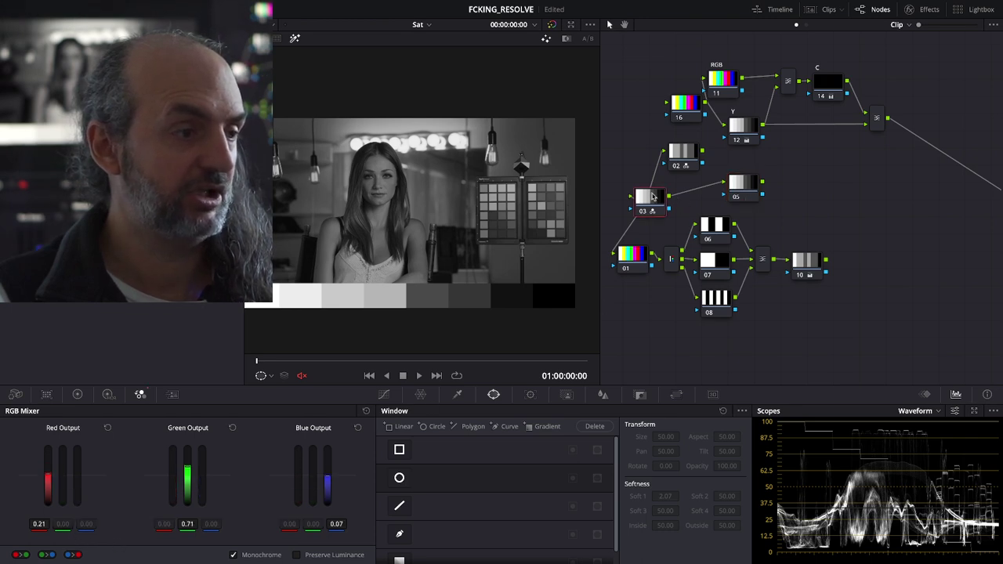
drag(651, 197, 680, 202)
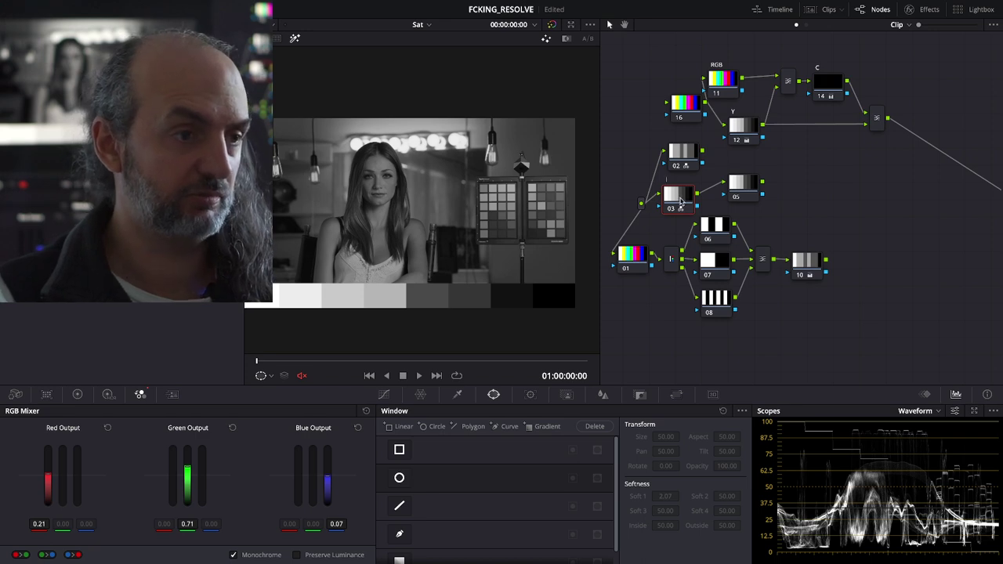
text(709)
key(Return)
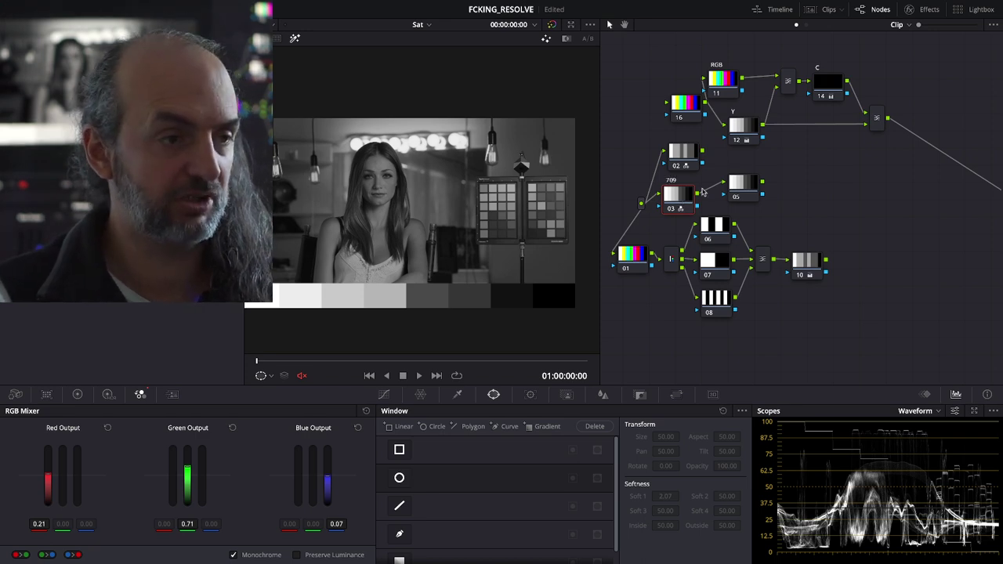
click(695, 159)
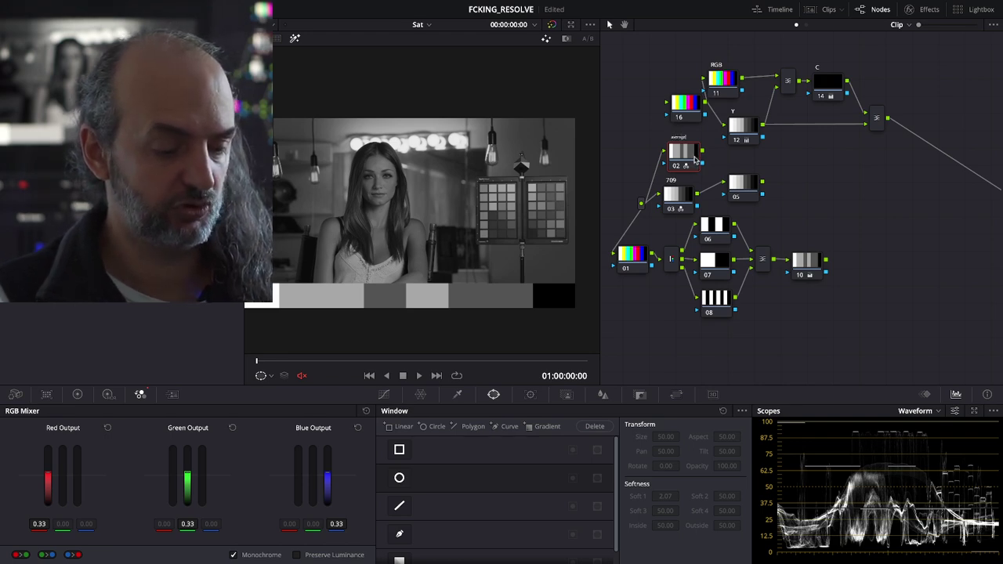
key(Return)
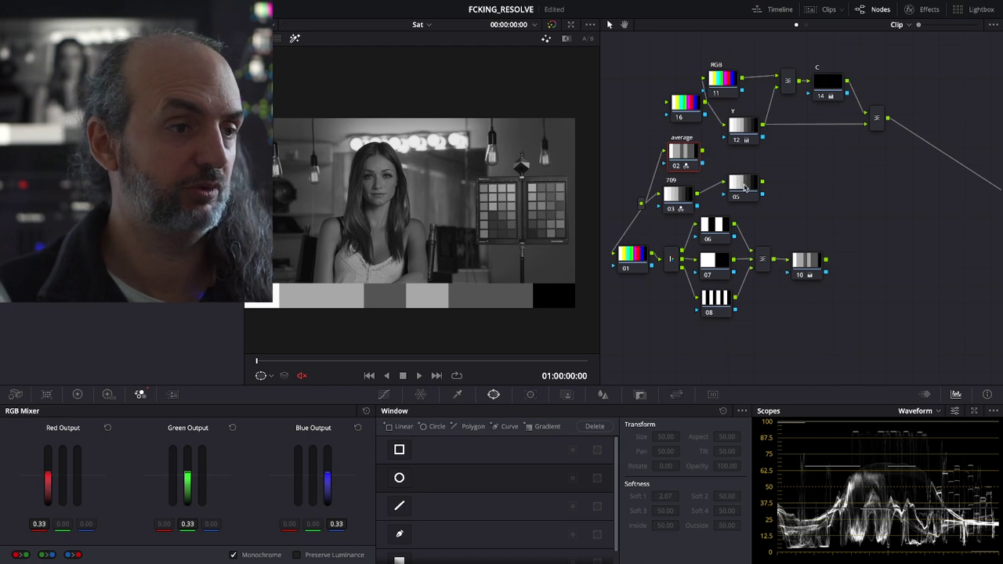
click(689, 195)
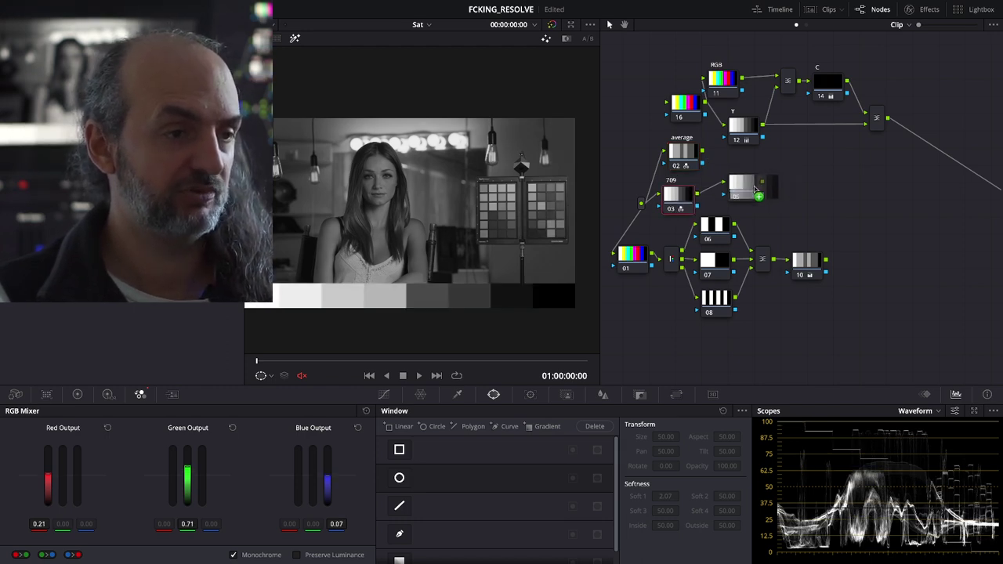
Step: Copy the 709 grade onto node 05 and set its RGB Mixer weights to 0.30, 0.59, 0.11
drag(745, 185, 746, 188)
text(.3)
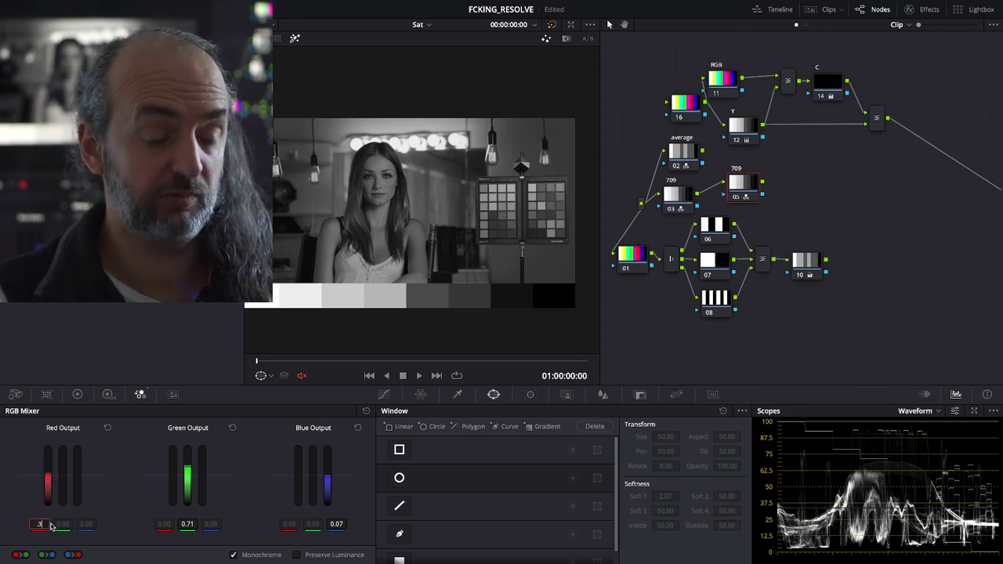
text(0)
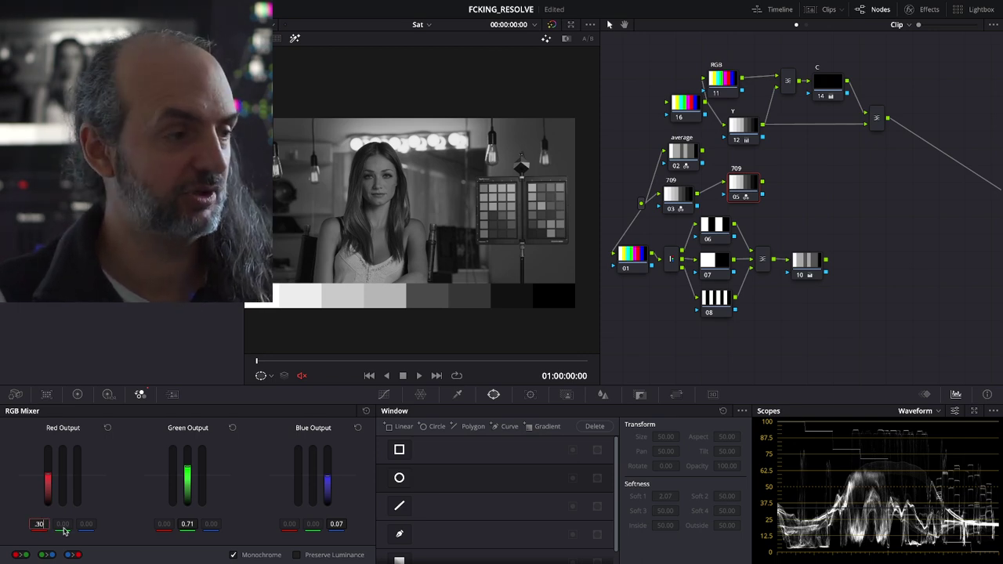
key(Return)
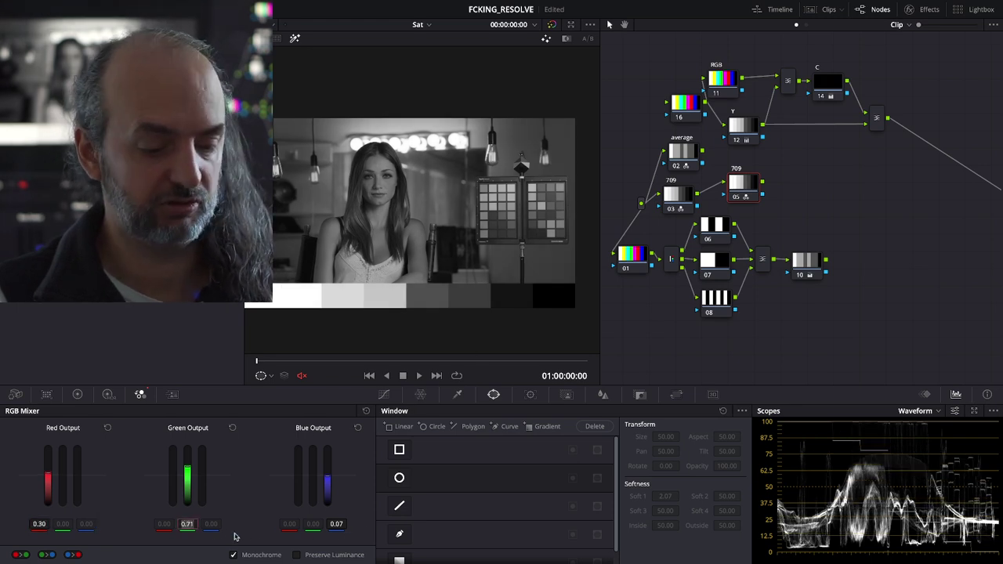
text(.59)
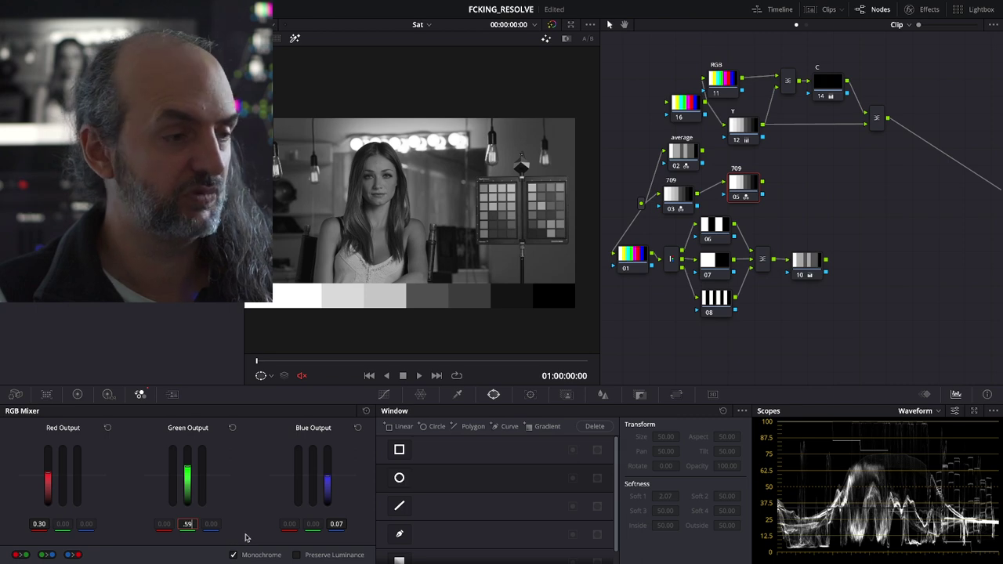
key(Return)
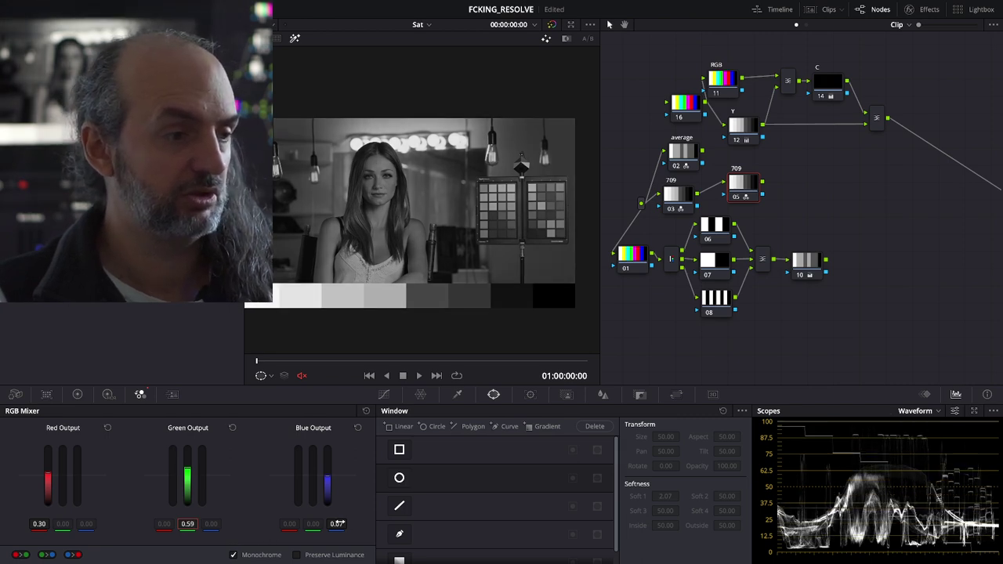
double_click(337, 523)
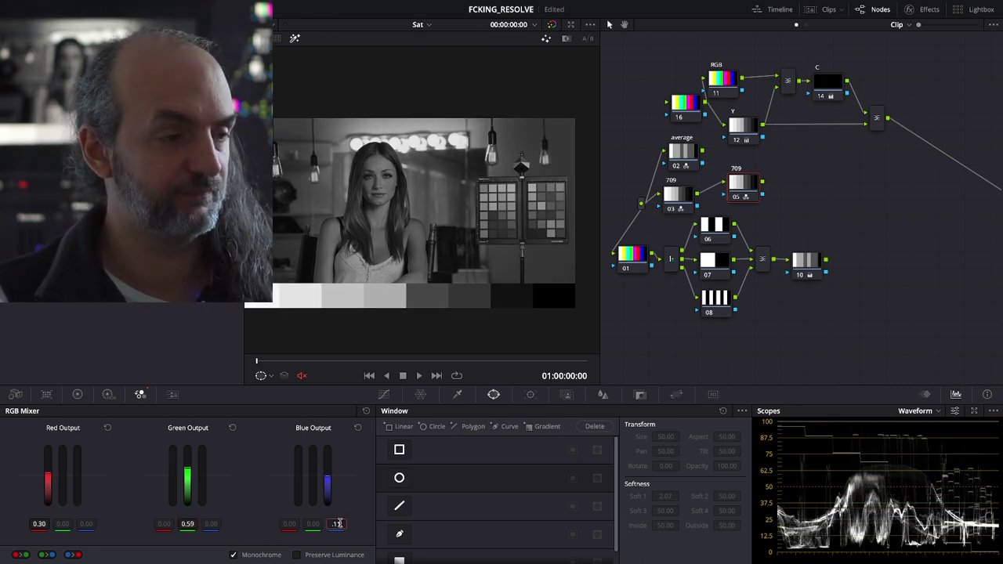
text(1)
key(Return)
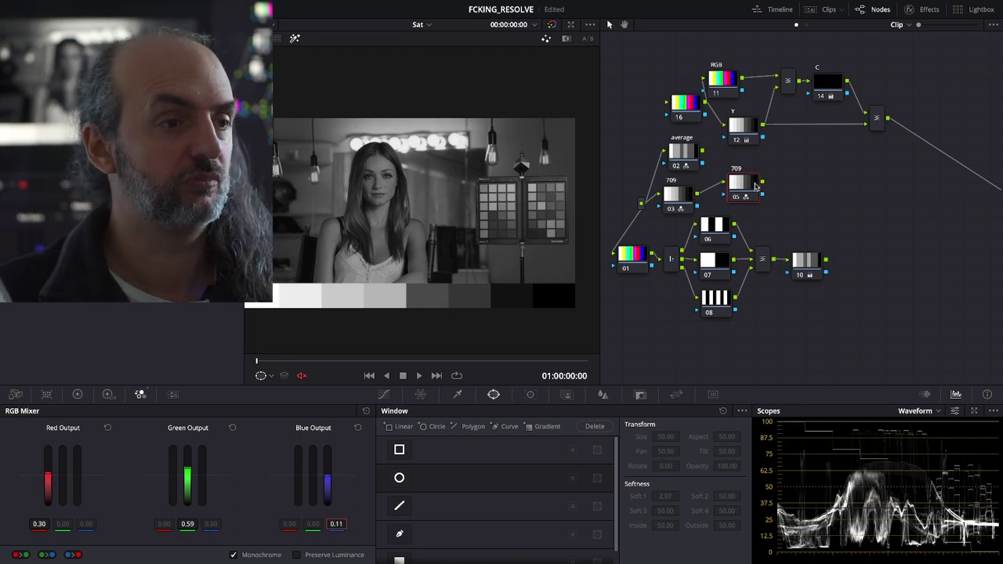
Step: Save the project and label node 05 '601'
drag(754, 186, 823, 190)
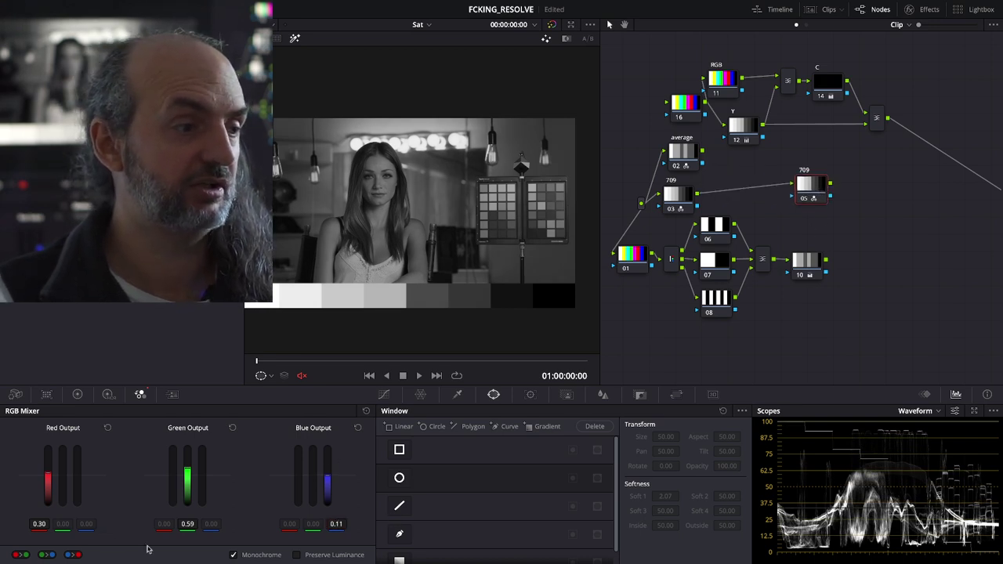
key(ctrl+s)
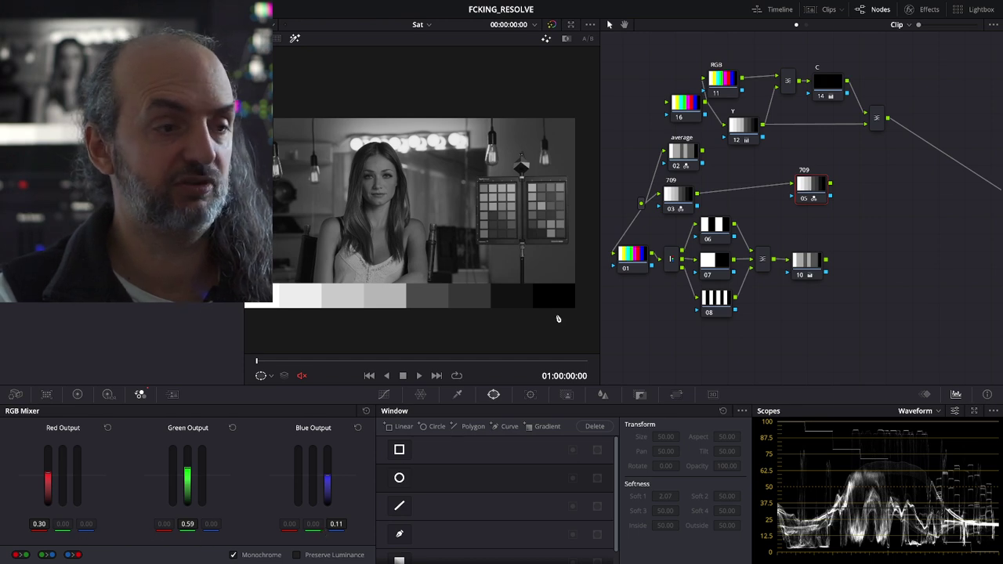
click(679, 202)
click(805, 194)
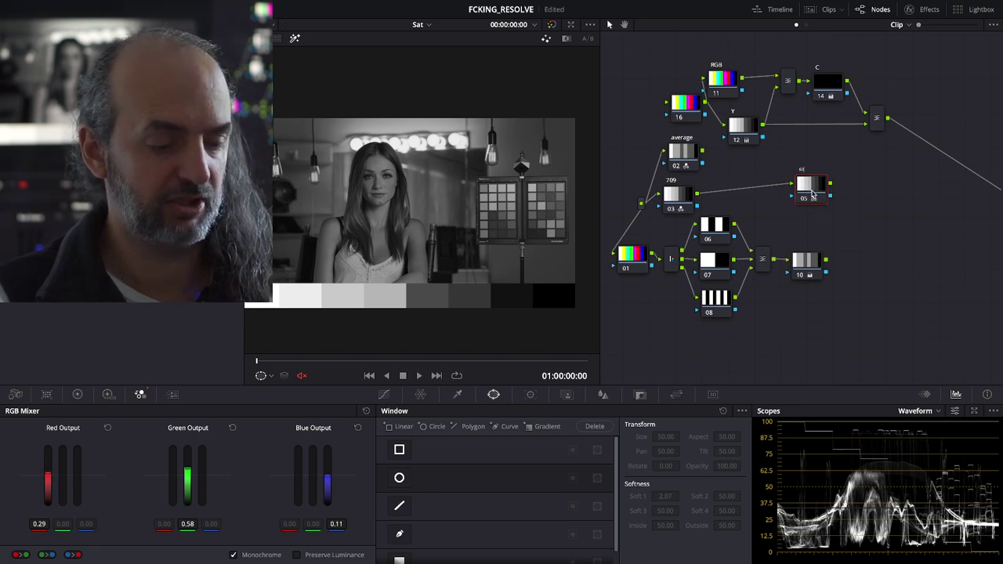
text(601)
key(Return)
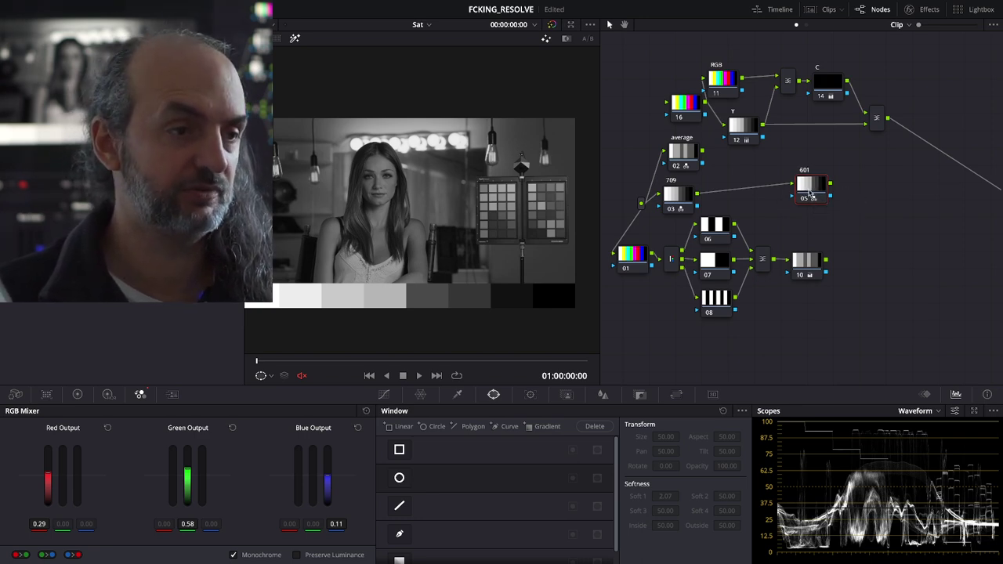
Step: Move the lower node group down and place the 601 node beneath the 709 node
drag(817, 196, 819, 194)
drag(684, 204, 716, 200)
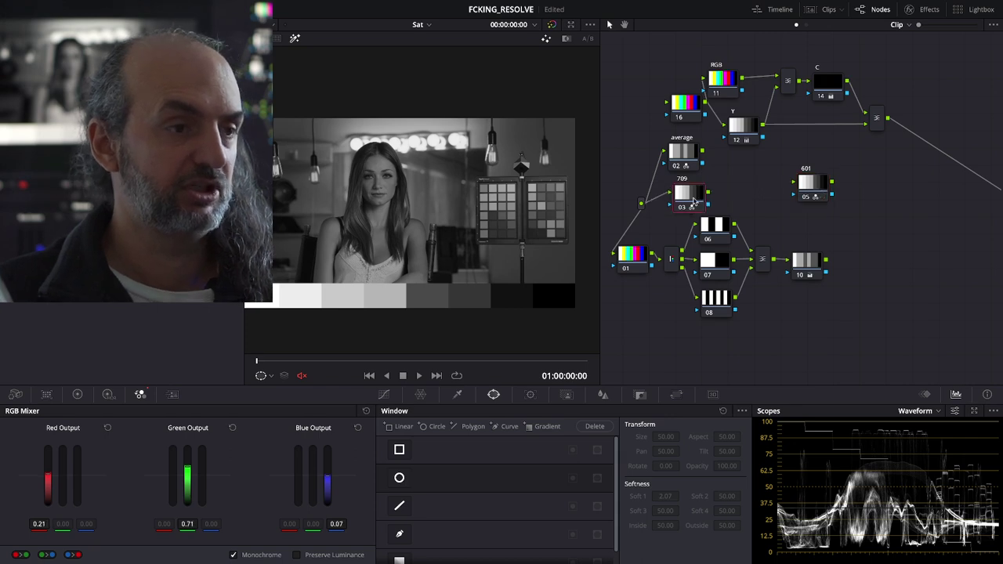
drag(843, 320, 616, 227)
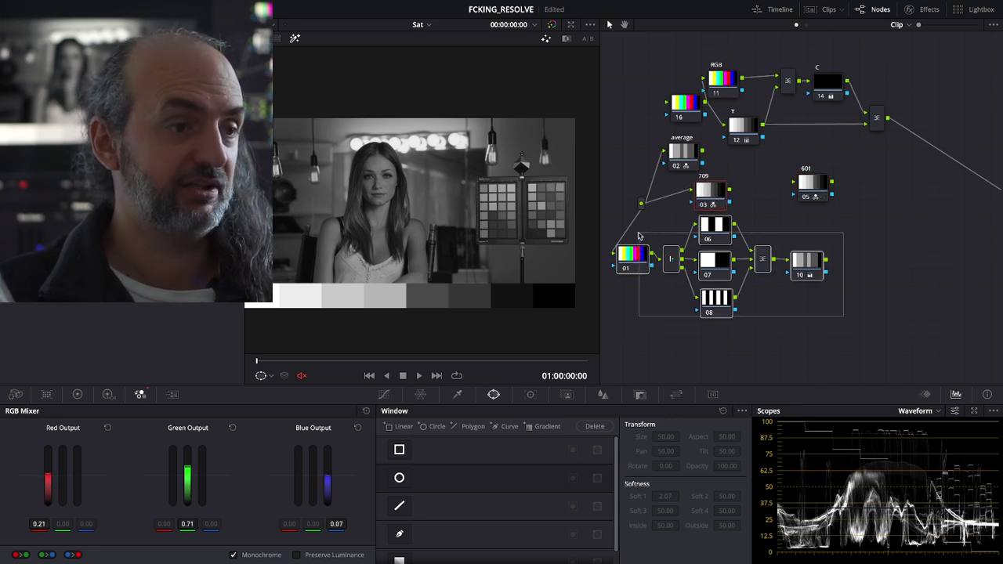
drag(705, 229, 714, 313)
drag(705, 190, 694, 202)
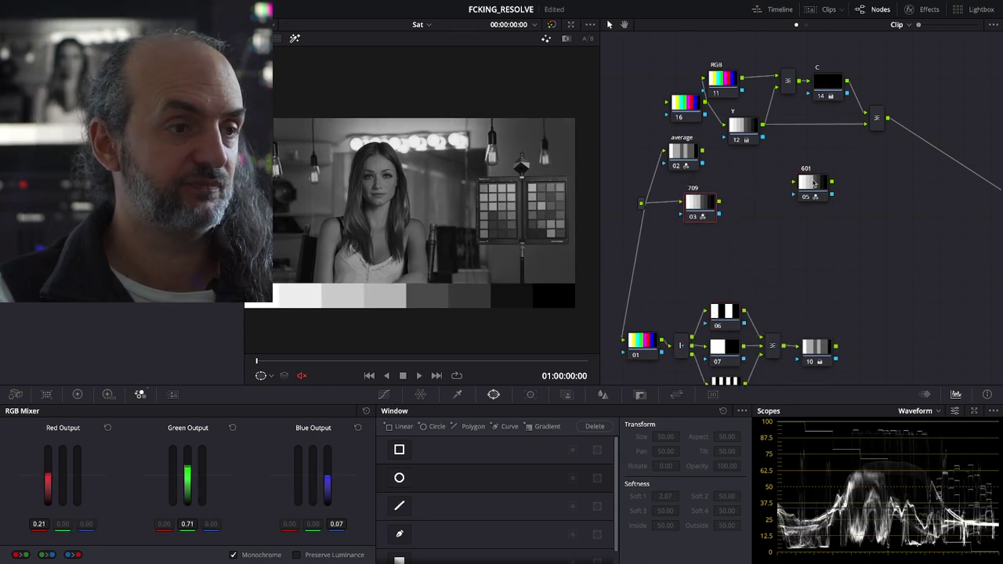
drag(811, 183, 711, 246)
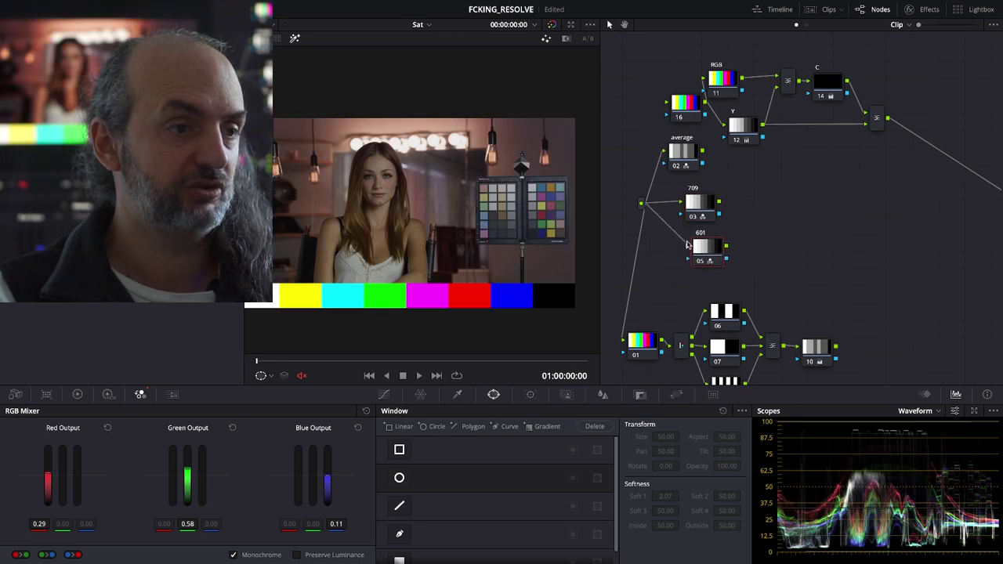
Step: Reset the Y node's grade, reposition it, and feed the average node into it
drag(687, 166, 703, 174)
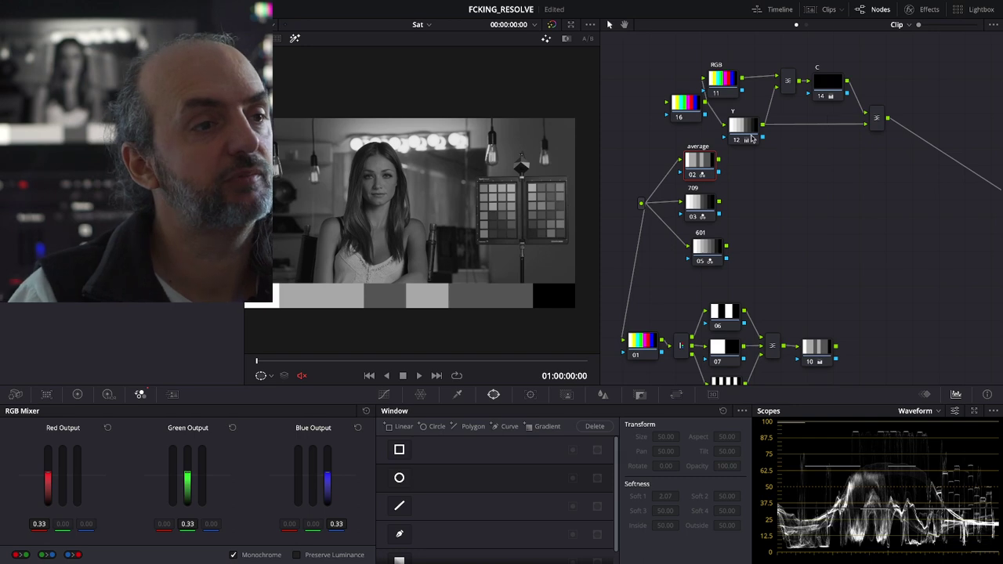
drag(750, 138, 778, 164)
right_click(789, 162)
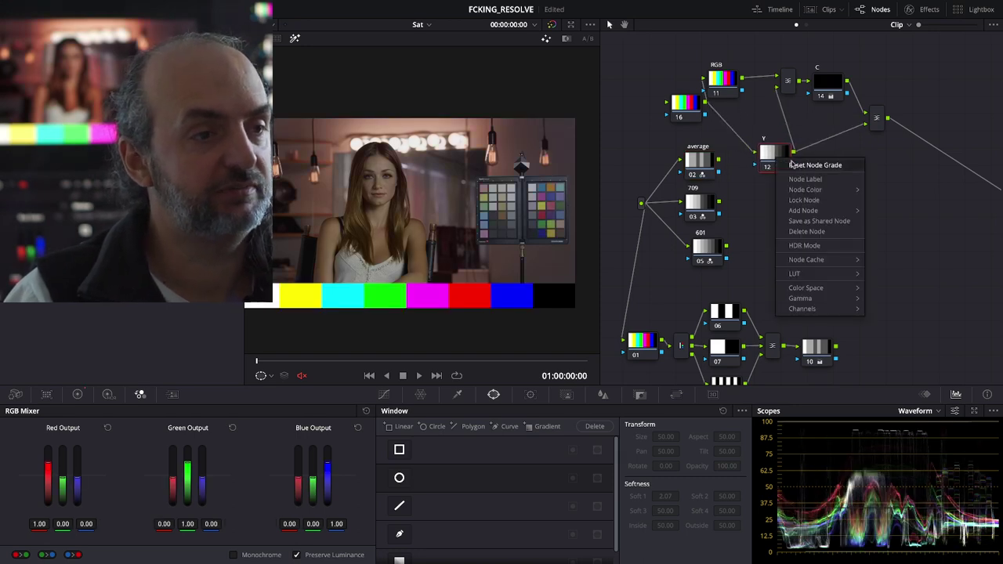
click(792, 164)
drag(767, 157, 771, 163)
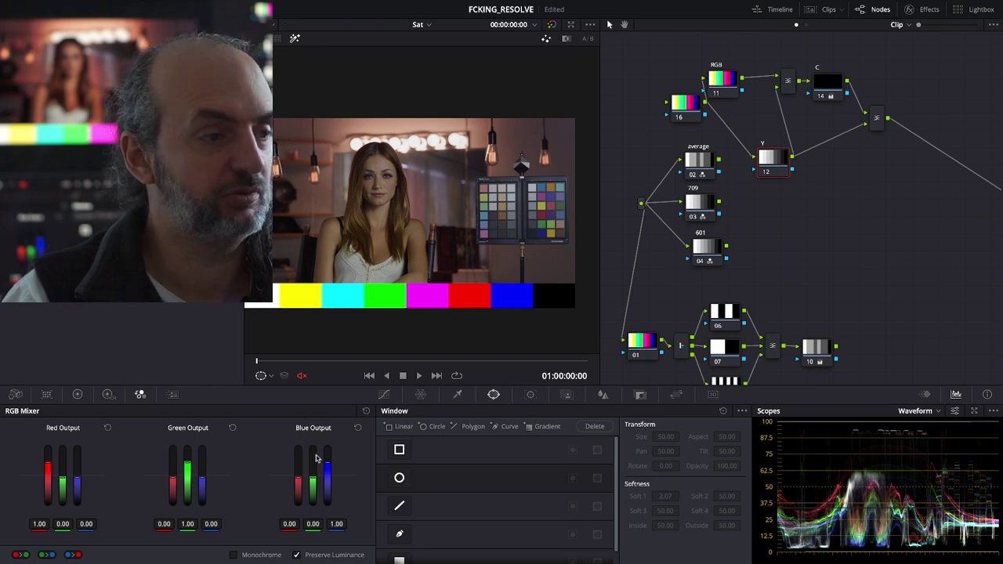
click(77, 394)
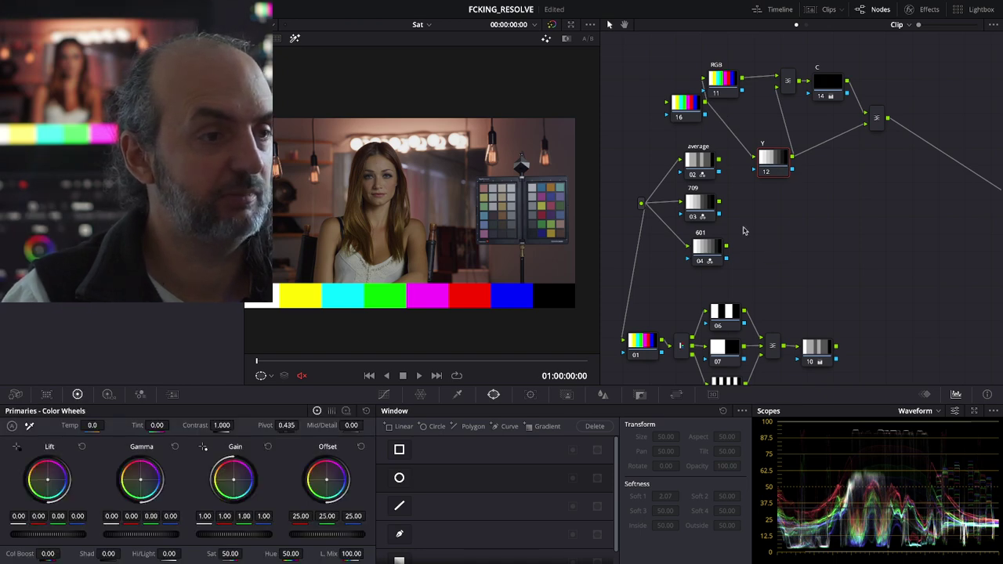
drag(772, 161, 762, 149)
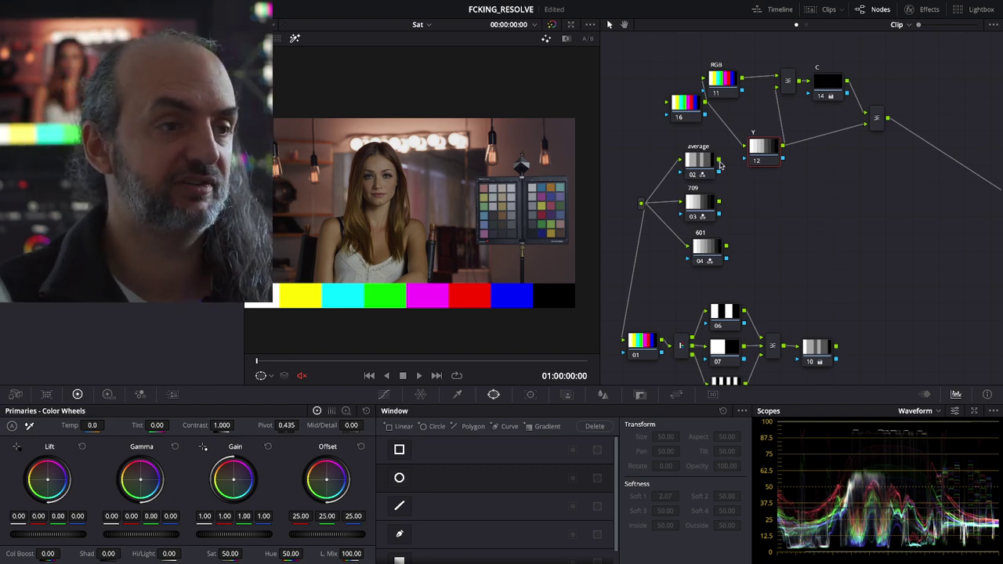
drag(719, 161, 744, 147)
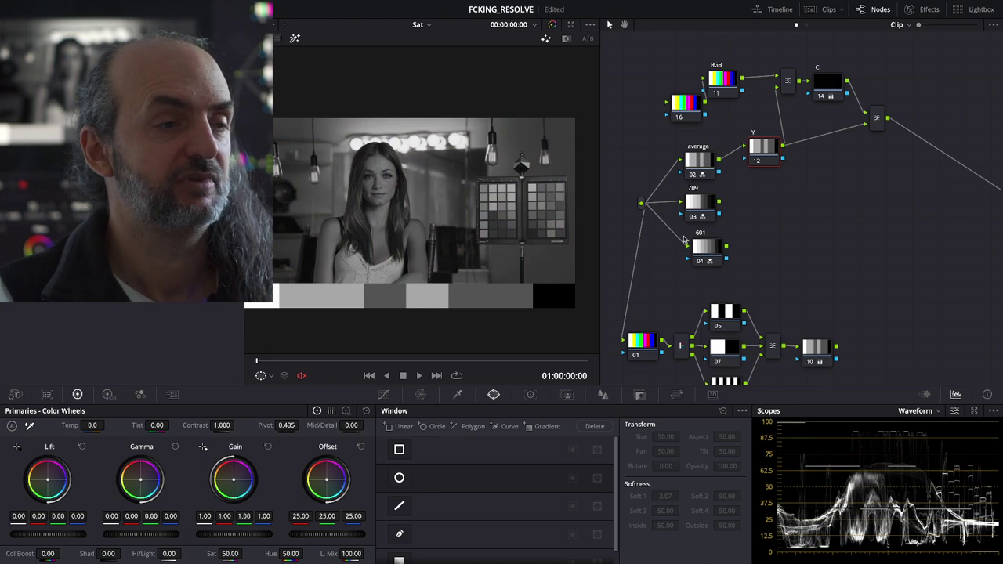
Step: Reset the C node's gain to 1.00 and its grade, then nudge the average and Y nodes
click(830, 86)
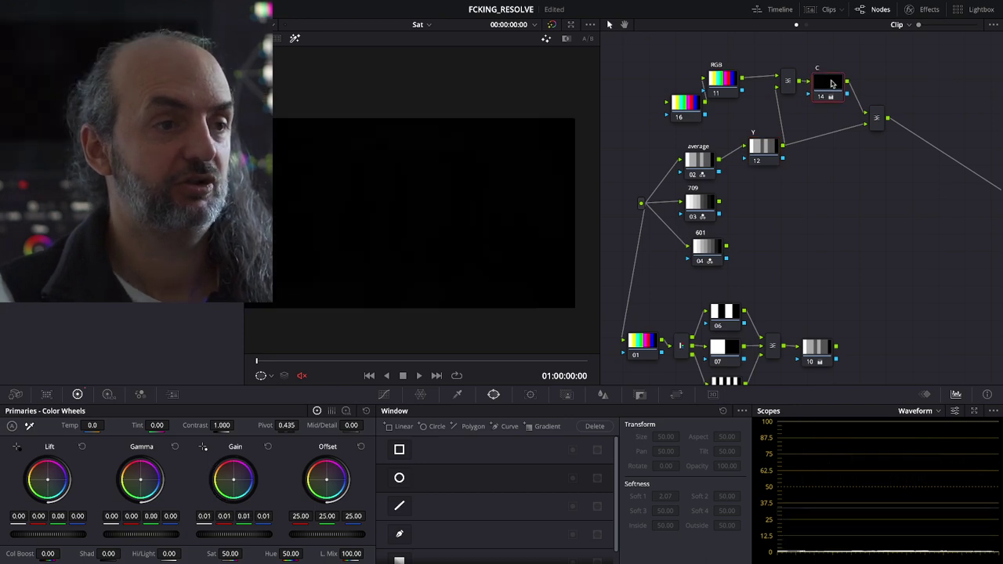
click(268, 447)
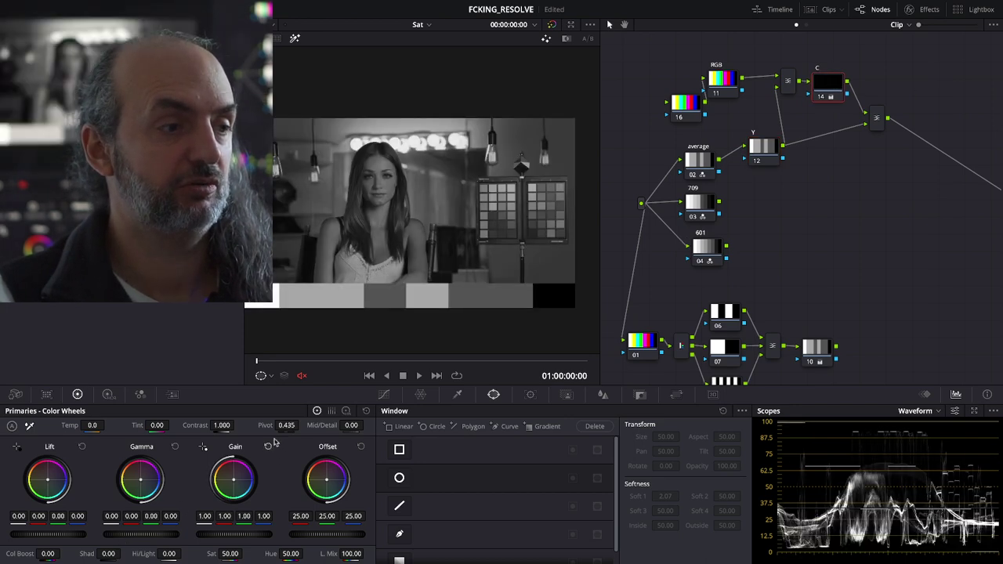
right_click(821, 88)
click(836, 93)
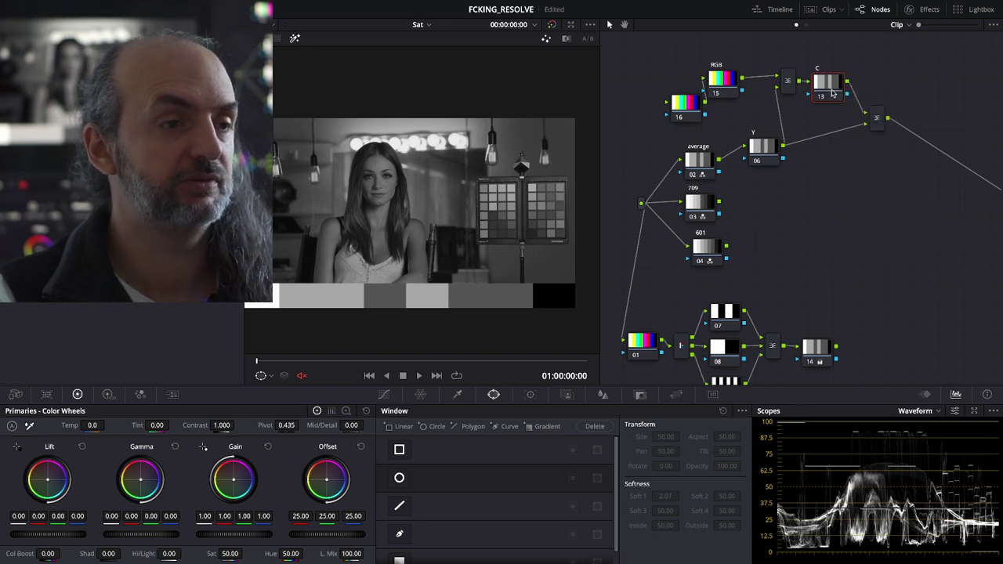
scroll(920, 180, up, 2)
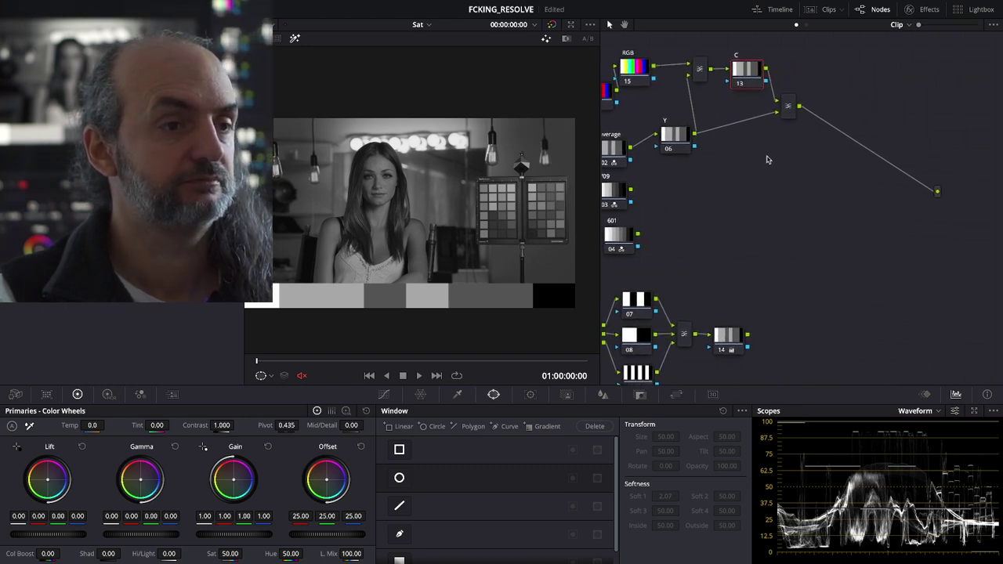
scroll(889, 197, down, 2)
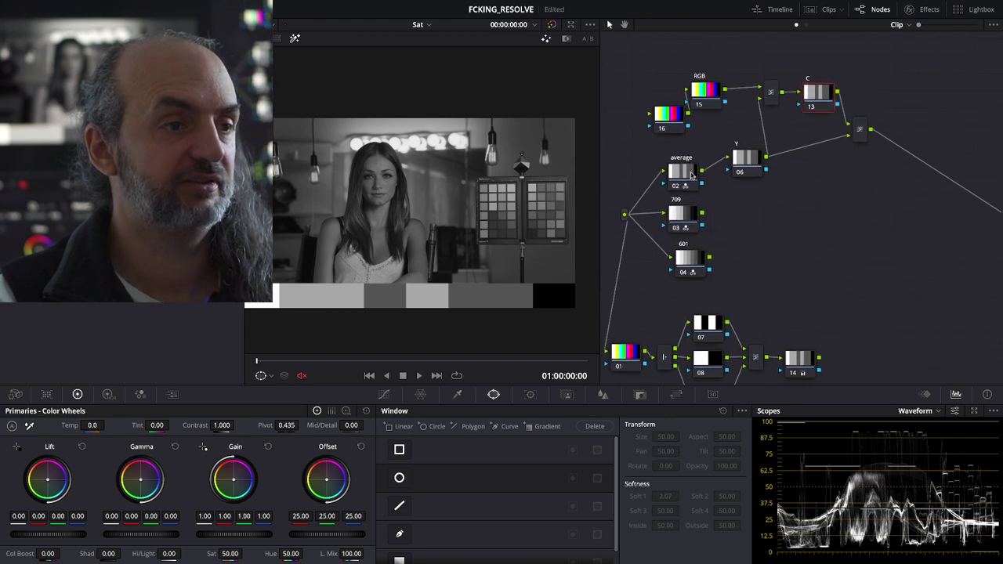
drag(691, 176, 680, 162)
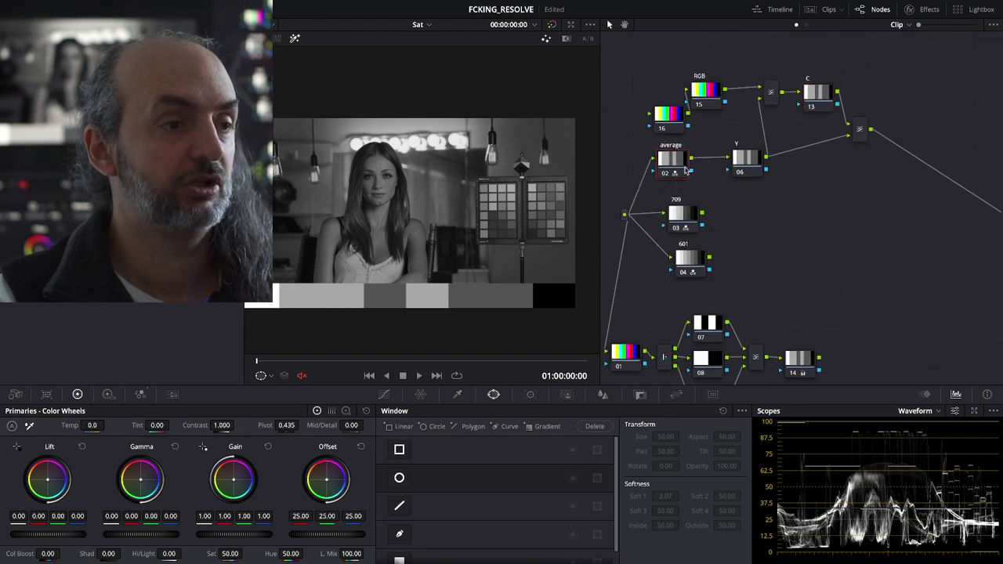
drag(746, 169, 745, 169)
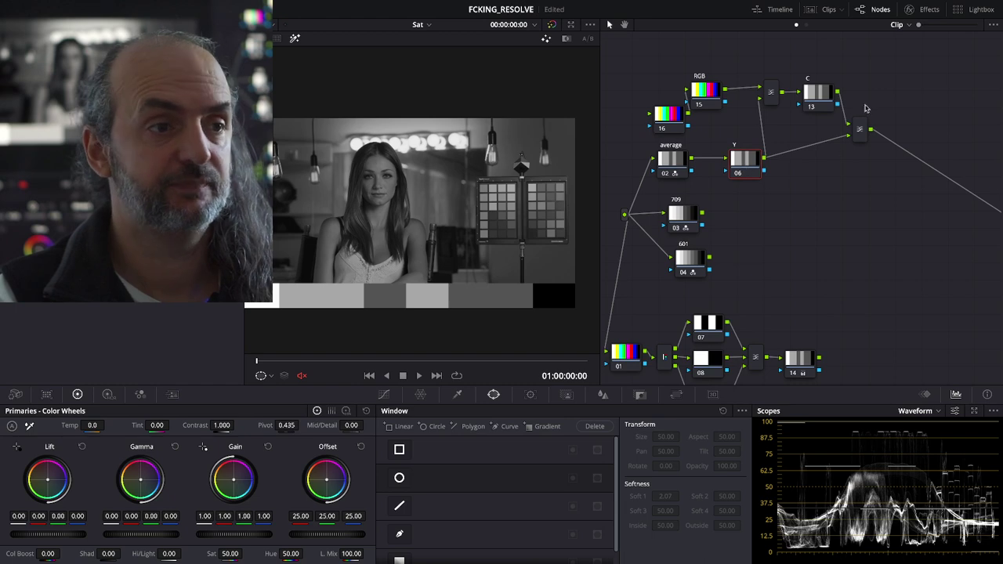
click(820, 95)
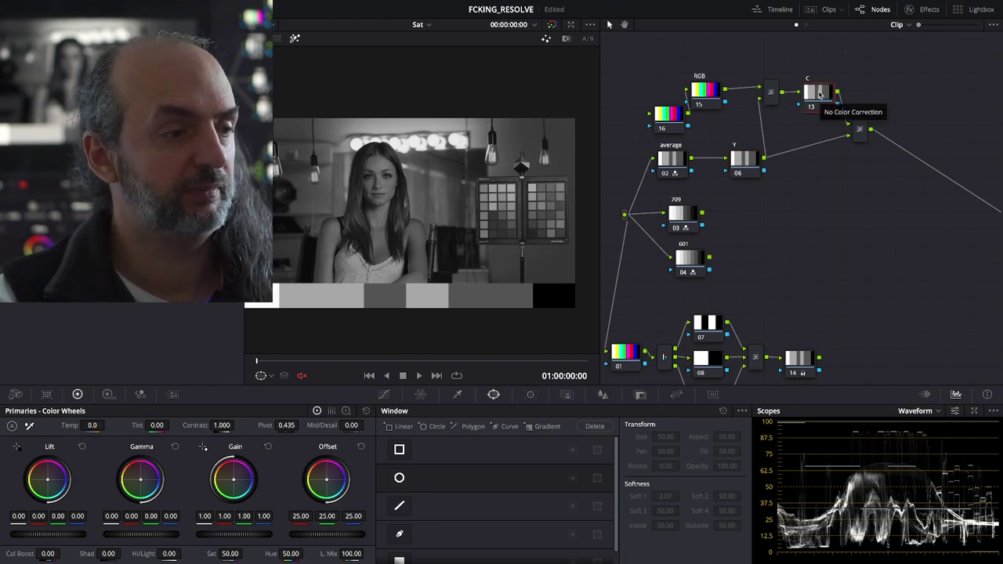
Step: Preview the Y luma and C chroma node outputs in the viewer
click(742, 162)
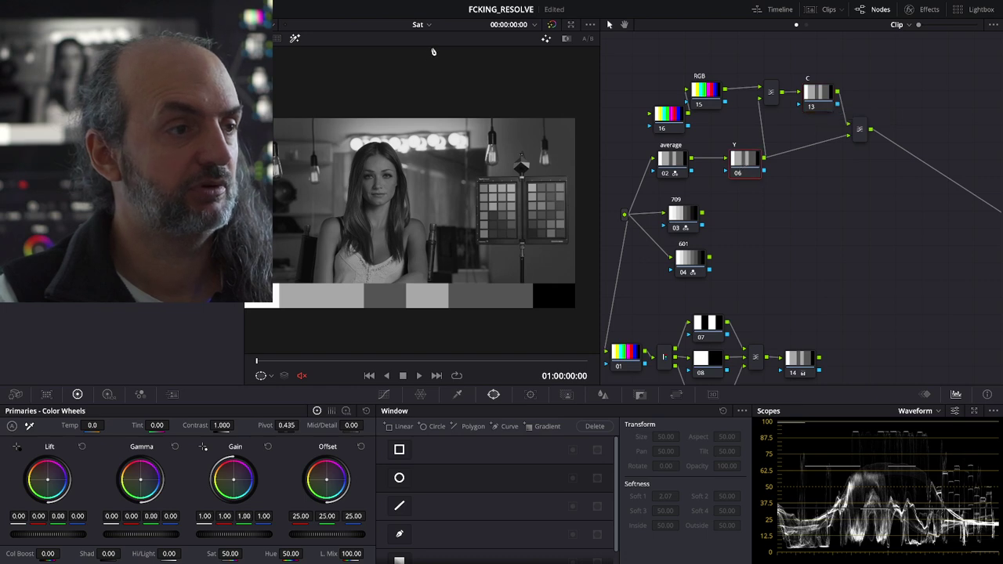
click(295, 38)
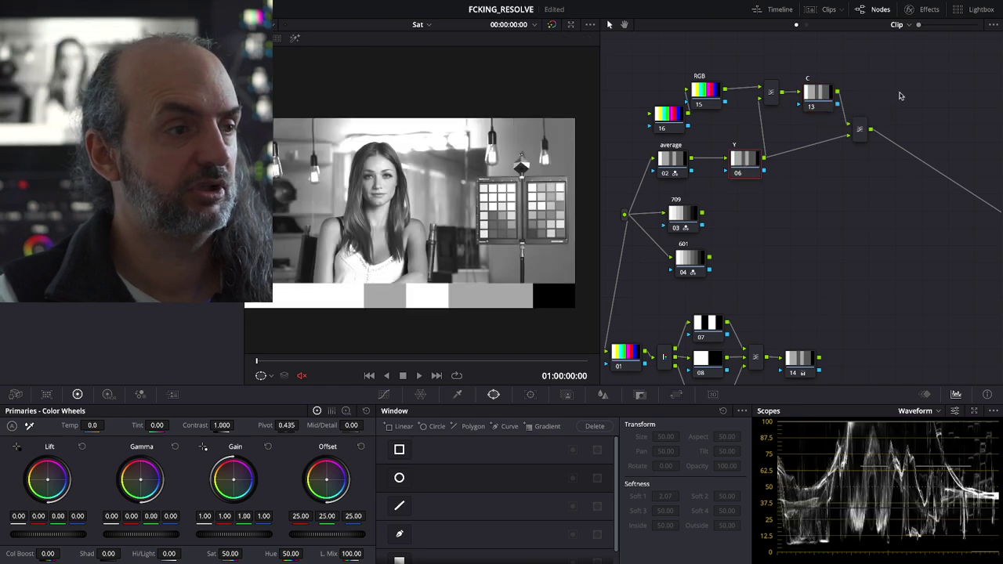
click(824, 100)
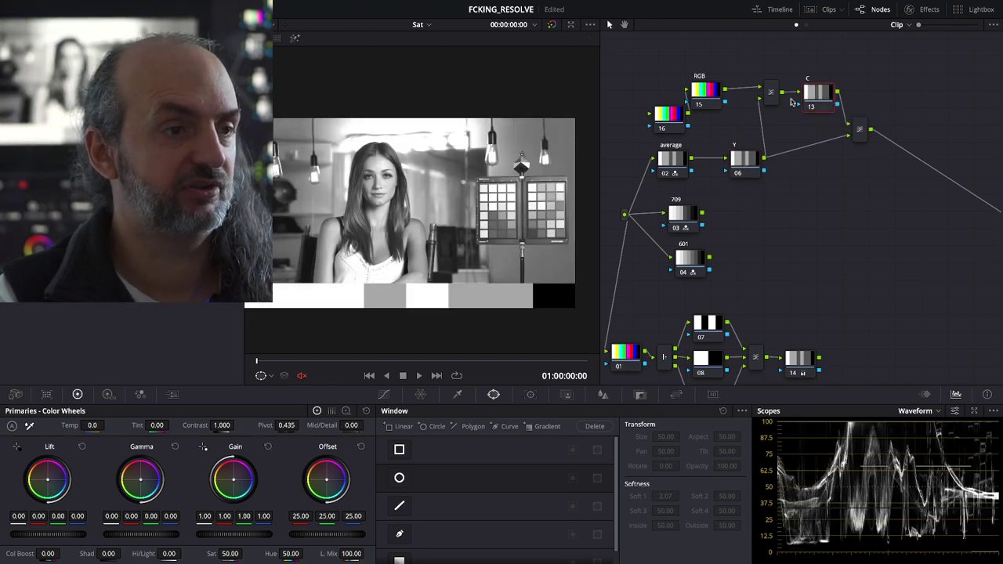
click(294, 38)
click(294, 38)
click(295, 38)
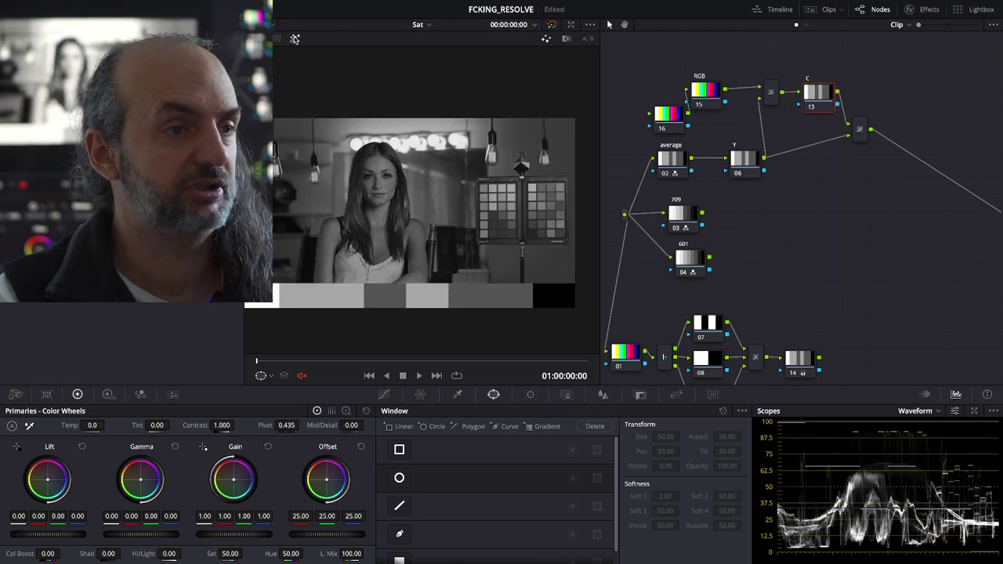
right_click(824, 104)
key(Escape)
Step: Move node 16 and the average node aside, and feed the RGB node from the source junction
click(648, 106)
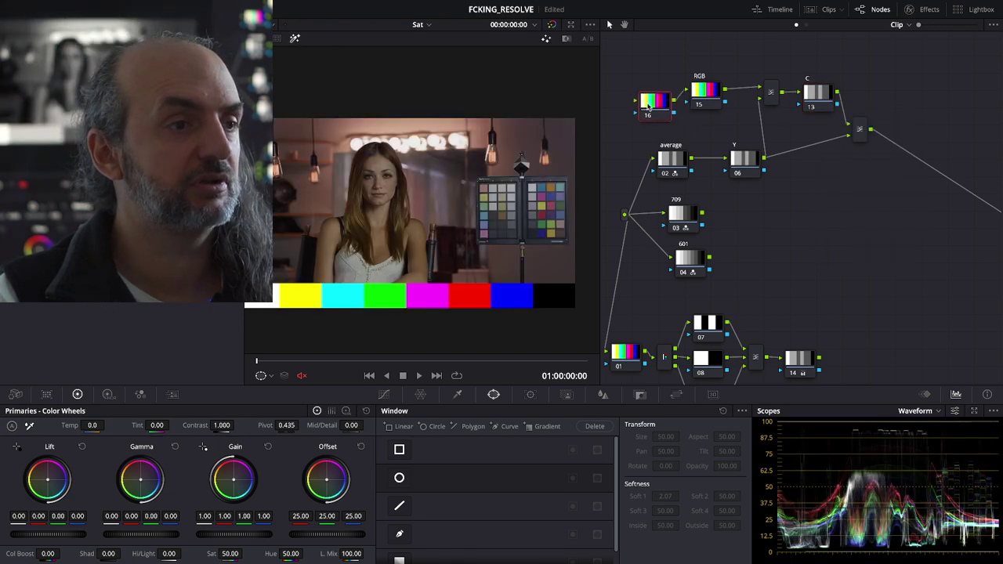
mouse_move(647, 106)
mouse_down()
mouse_move(627, 91)
mouse_move(627, 216)
mouse_up()
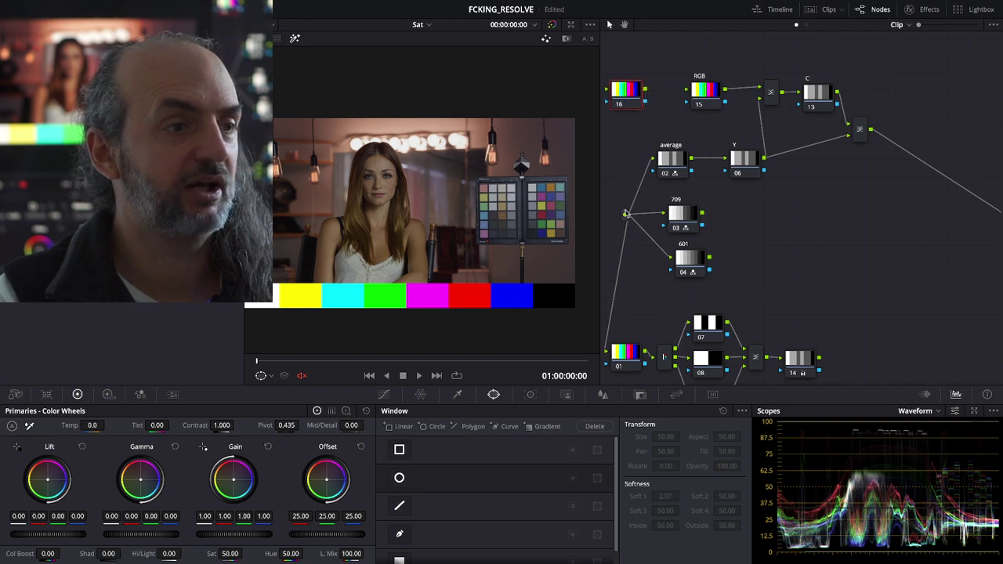
drag(647, 104, 640, 96)
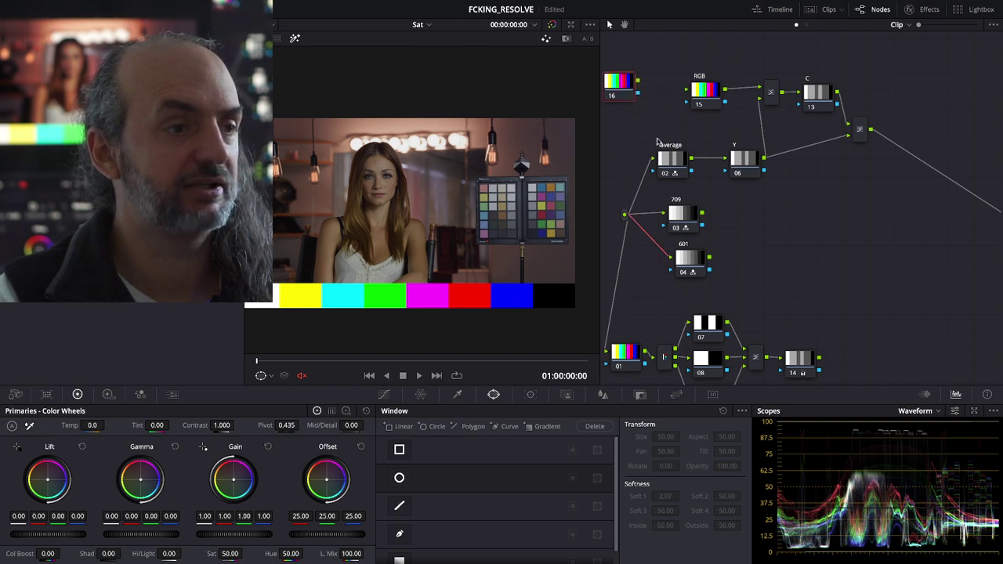
drag(671, 164, 700, 169)
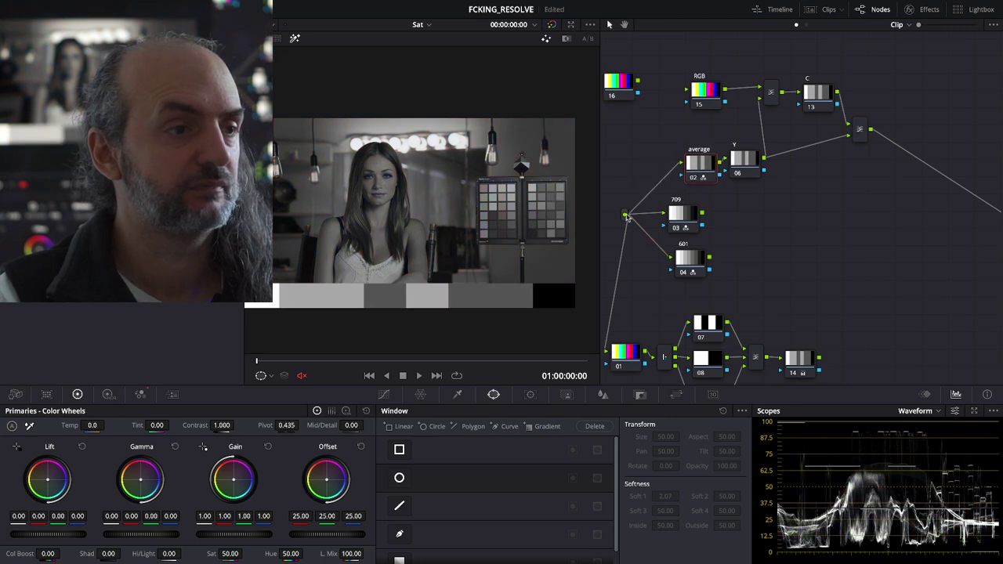
drag(627, 218, 687, 103)
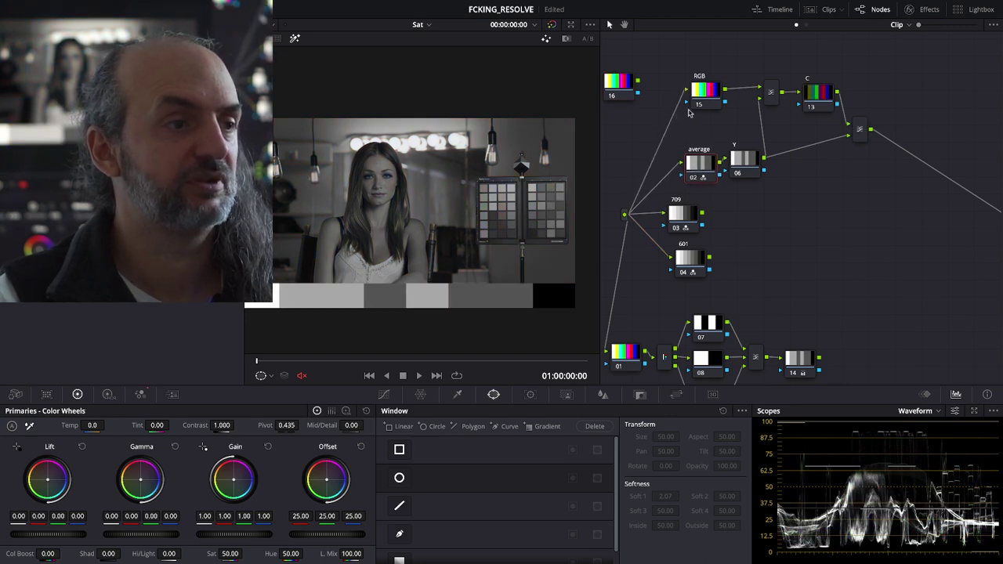
Step: Lower the C node's gain to 0.76 and reposition the Y and average nodes
click(812, 97)
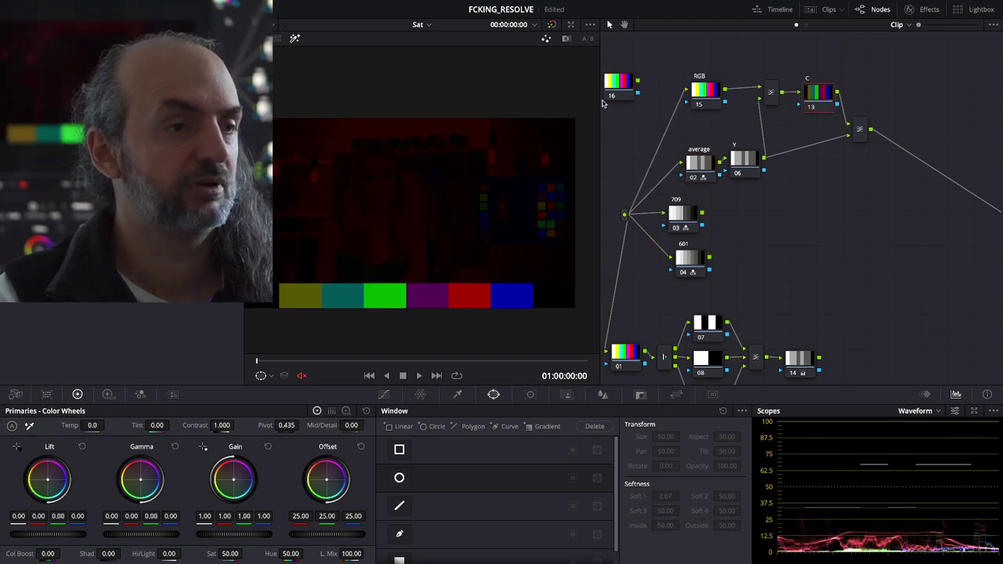
click(295, 37)
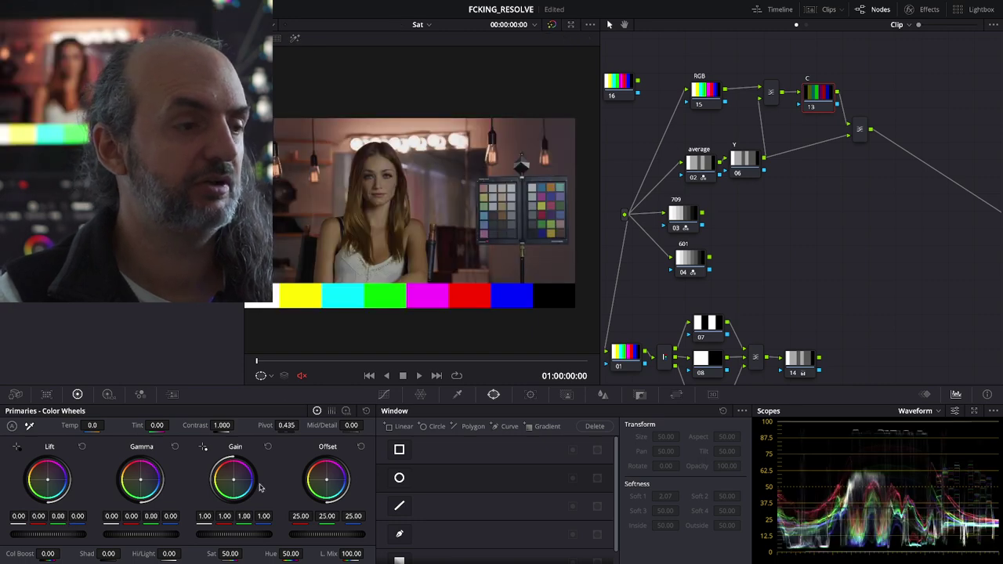
mouse_move(248, 538)
mouse_down()
mouse_move(203, 538)
mouse_move(244, 538)
mouse_up()
key(ctrl+z)
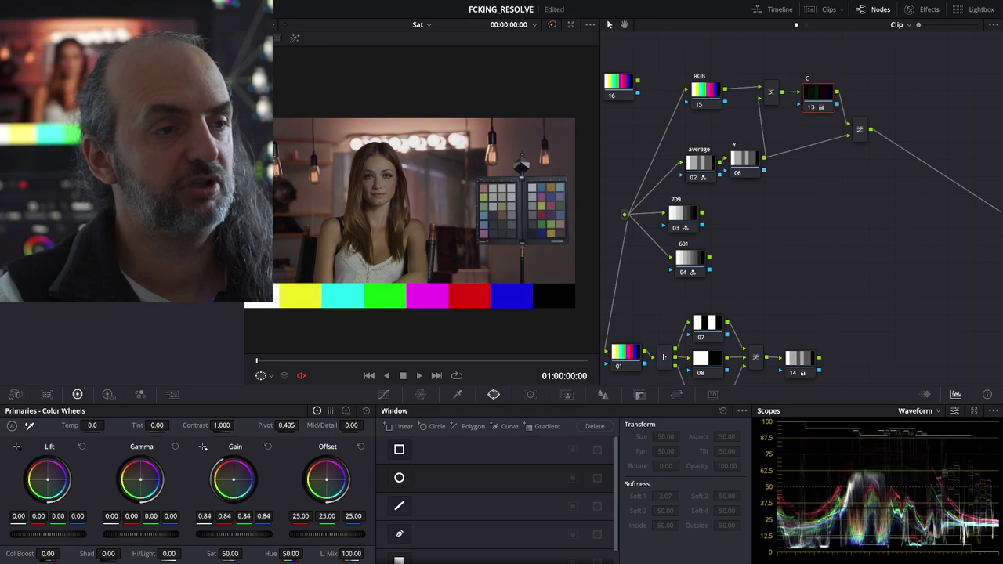
drag(744, 169, 769, 159)
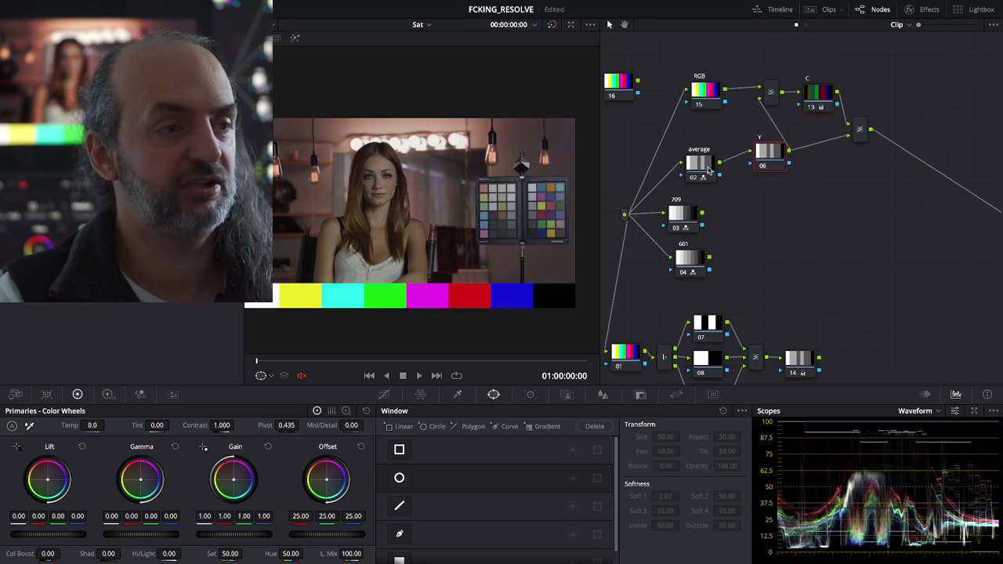
drag(706, 169, 691, 170)
Step: Reset the C node's gain to 1.00, then raise it to about 1.86
click(818, 94)
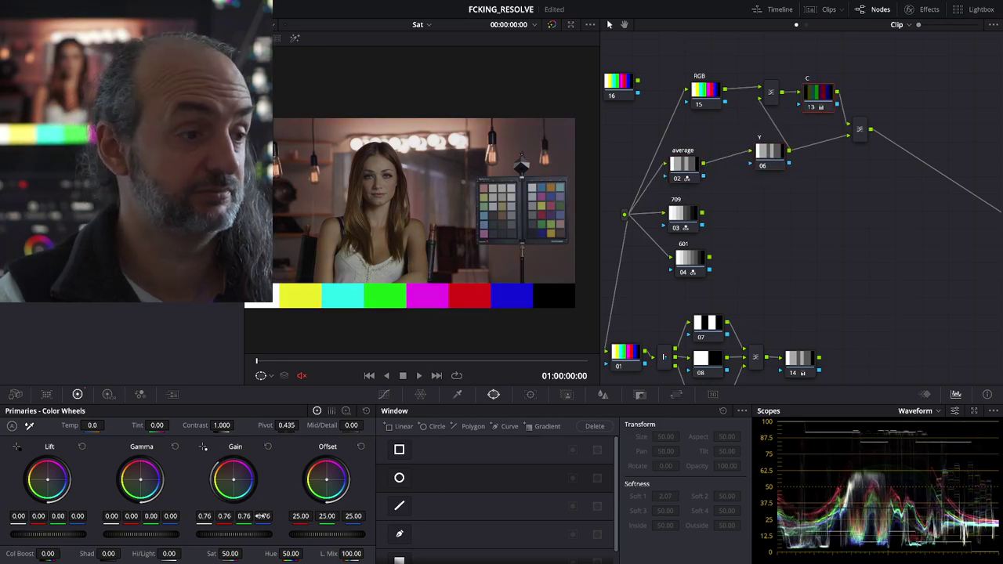
key(ctrl+z)
key(ctrl+z)
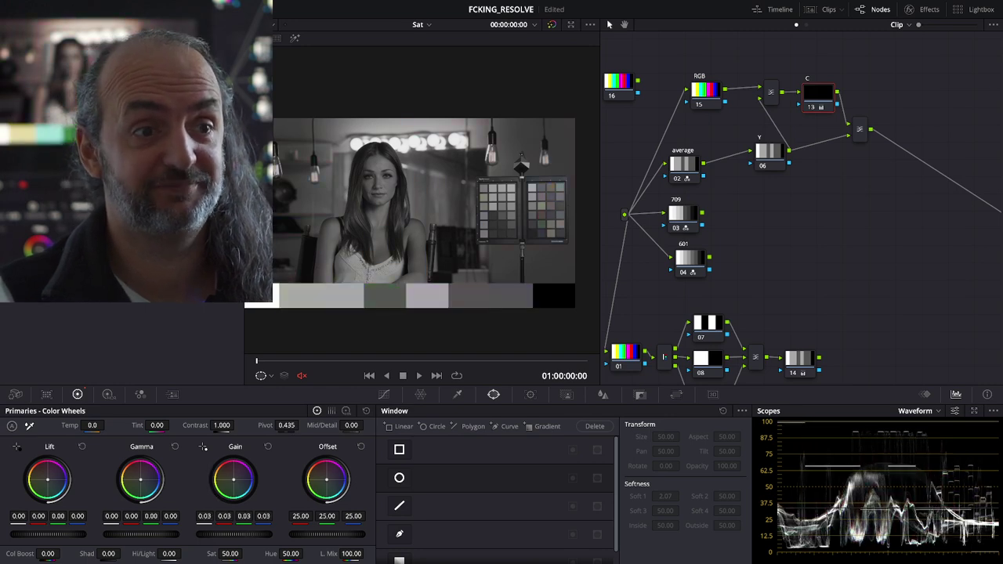
double_click(219, 533)
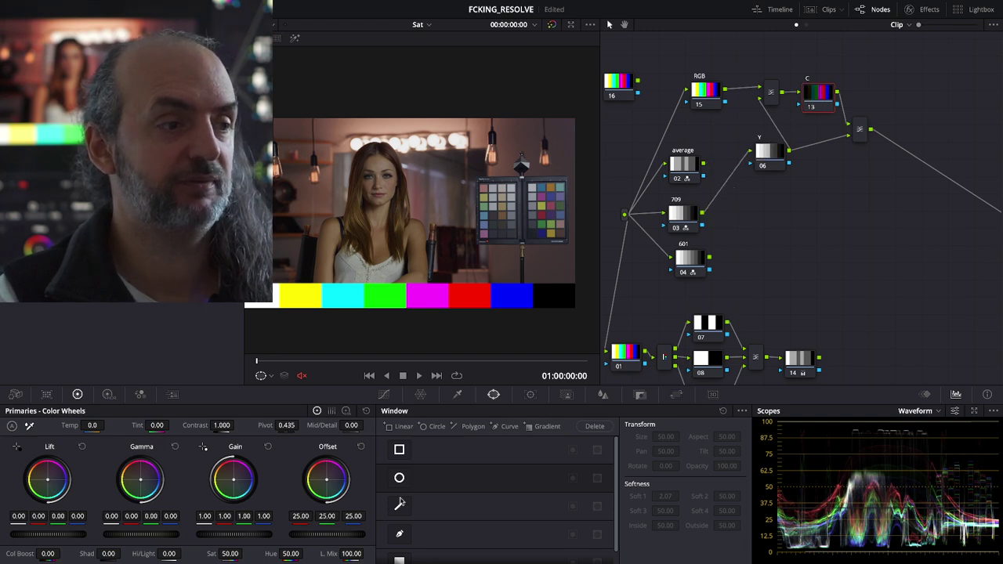
drag(267, 536, 200, 536)
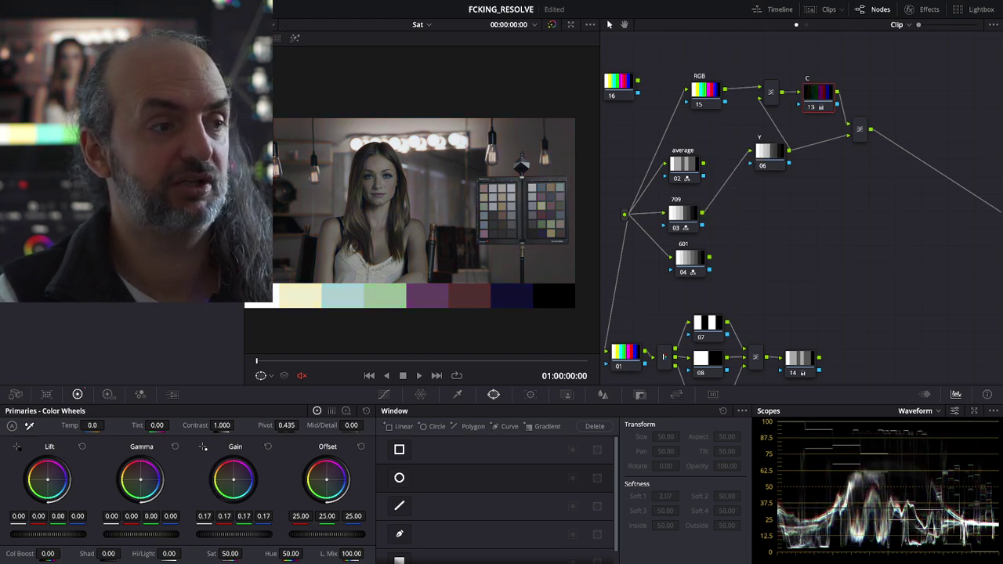
click(268, 447)
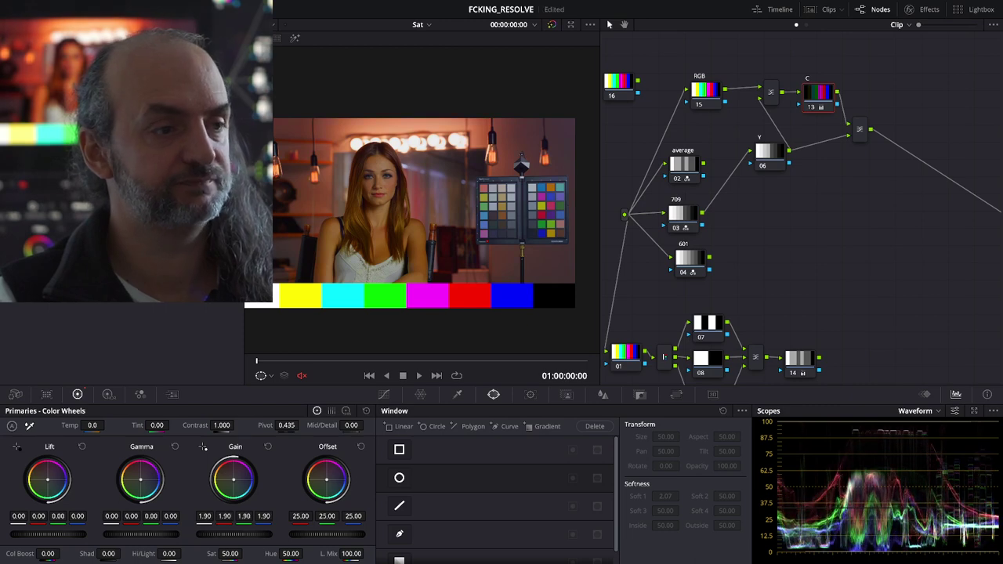
drag(229, 534, 229, 536)
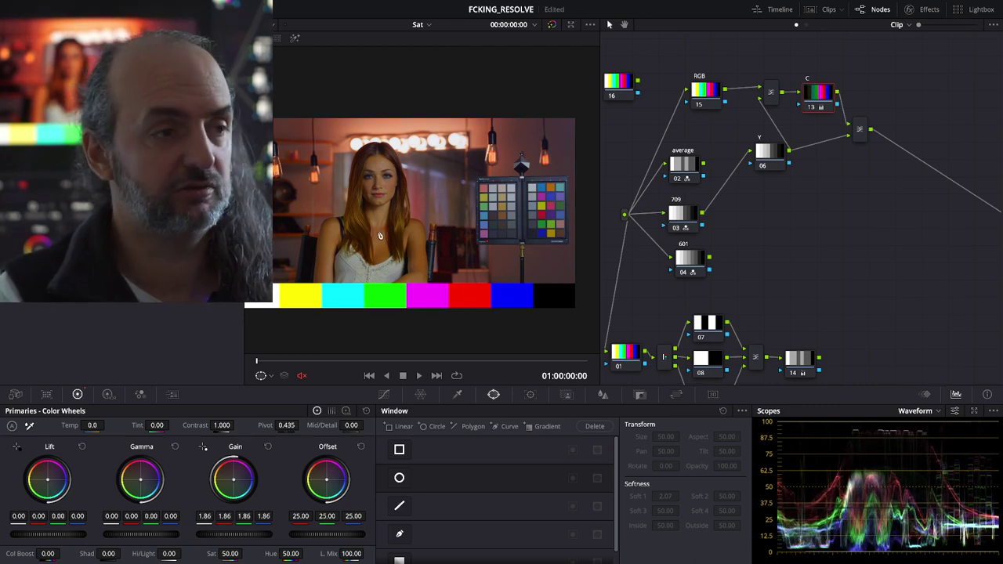
scroll(417, 228, up, 2)
scroll(423, 228, up, 2)
Step: Relink the Y node's source through the average, 709 and 601 conversions, ending on 601
scroll(429, 227, up, 1)
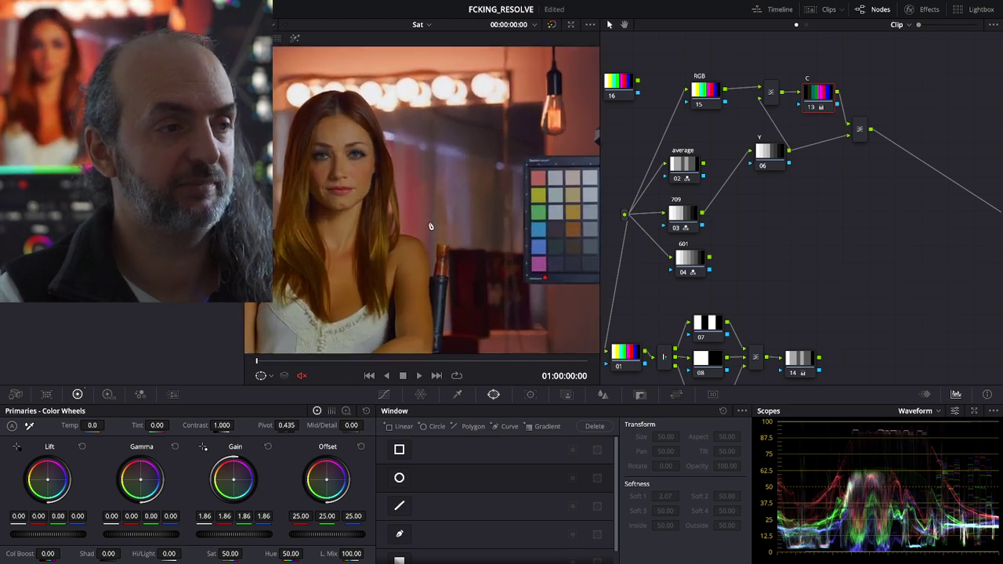
drag(429, 226, 333, 231)
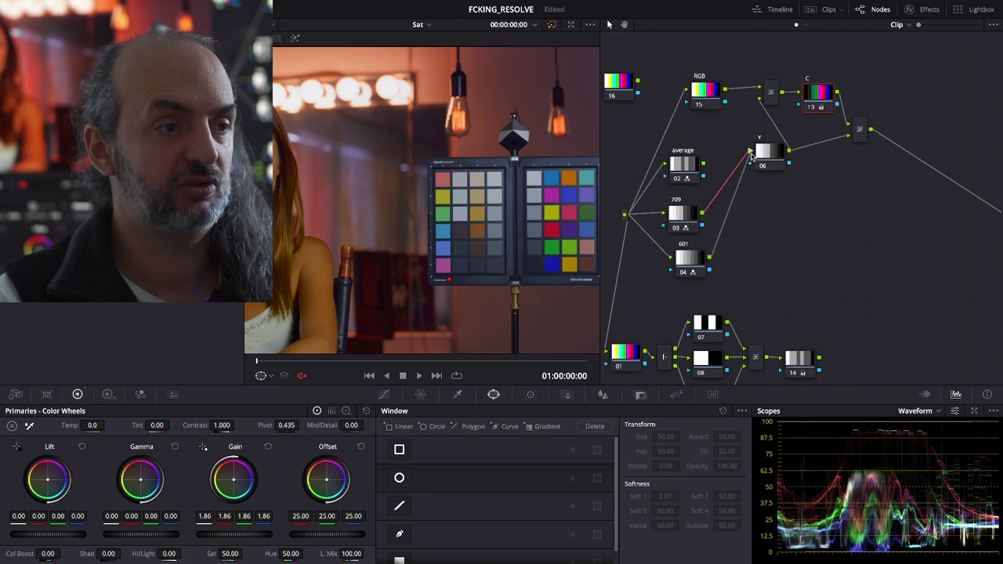
key(Delete)
drag(765, 160, 771, 164)
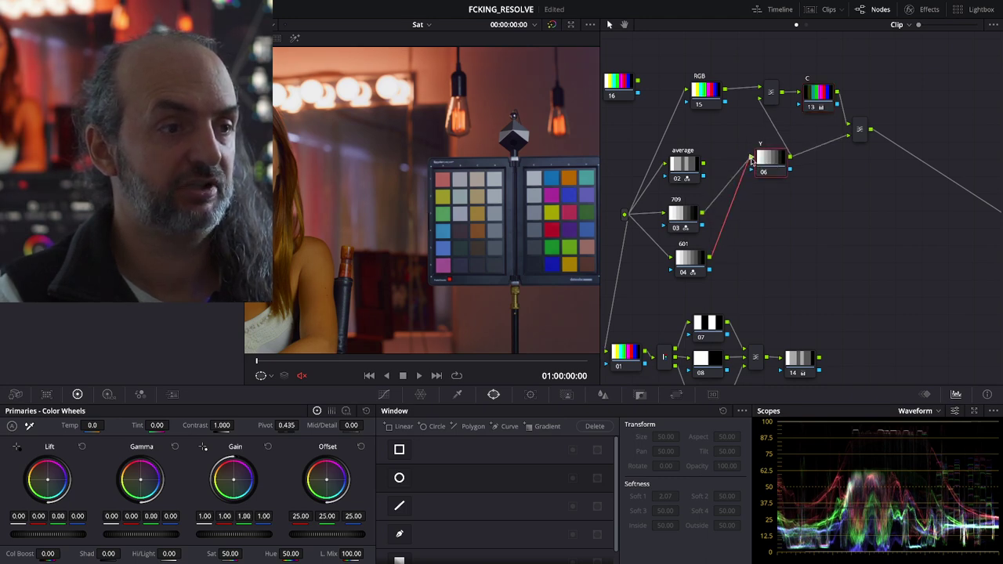
key(ctrl+z)
scroll(554, 227, up, 3)
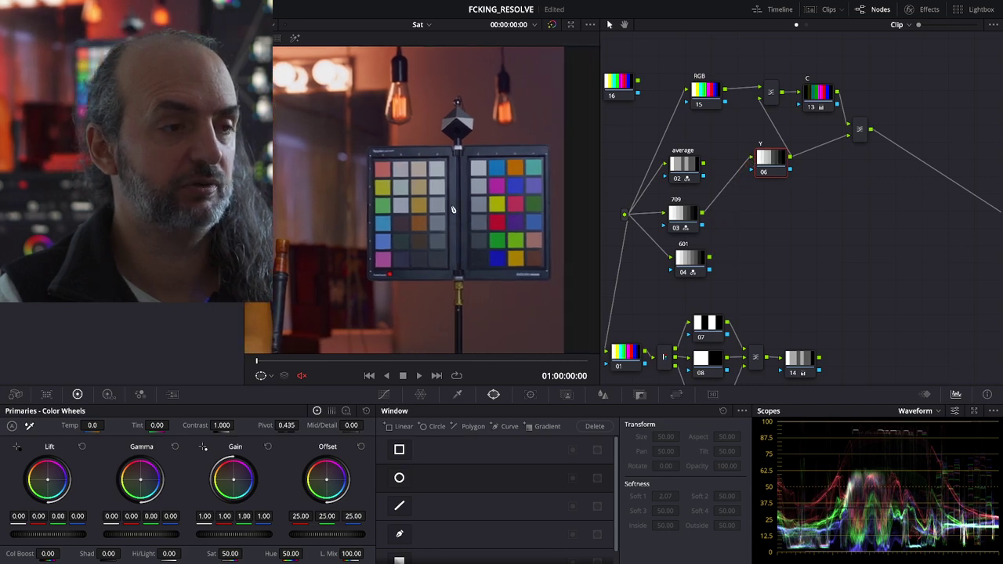
scroll(384, 182, up, 1)
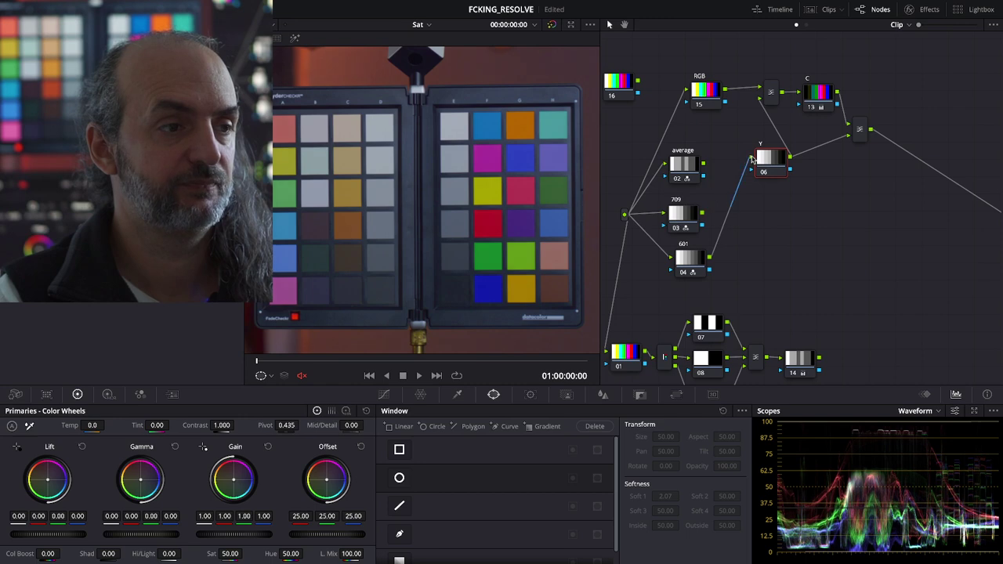
drag(751, 158, 728, 170)
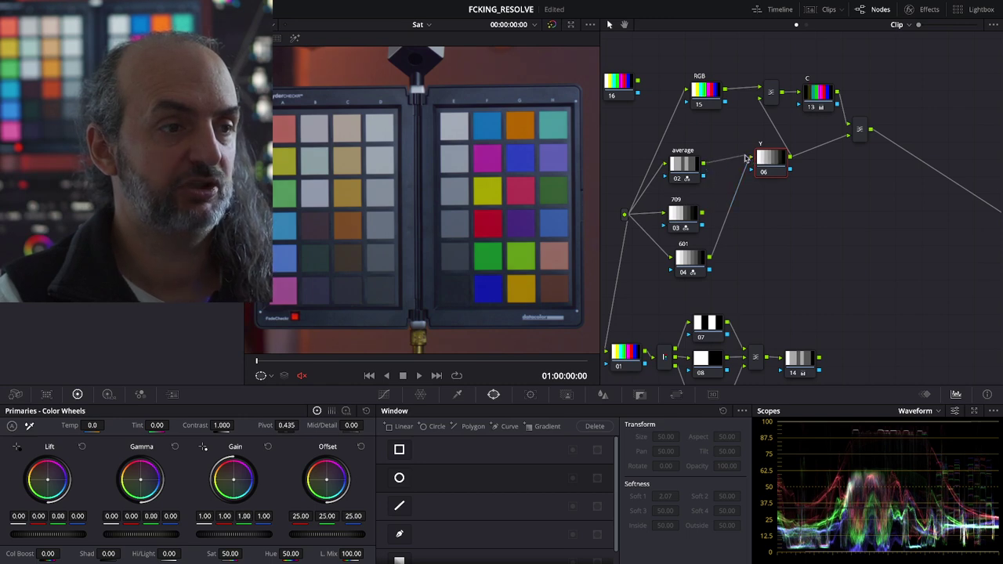
key(Delete)
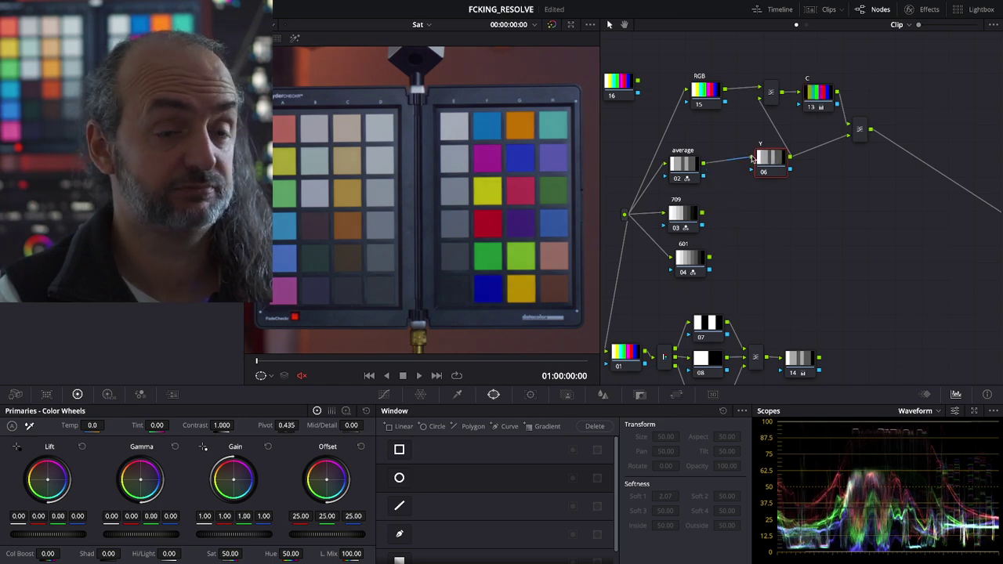
drag(703, 212, 748, 159)
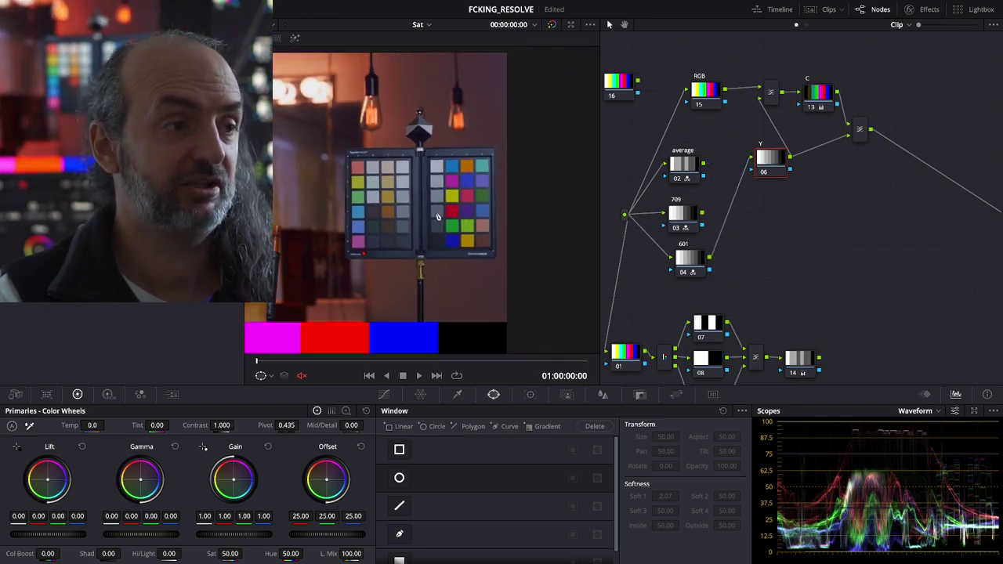
Step: Push the C node's gain to 2.06, then reset it to 1.00
click(820, 96)
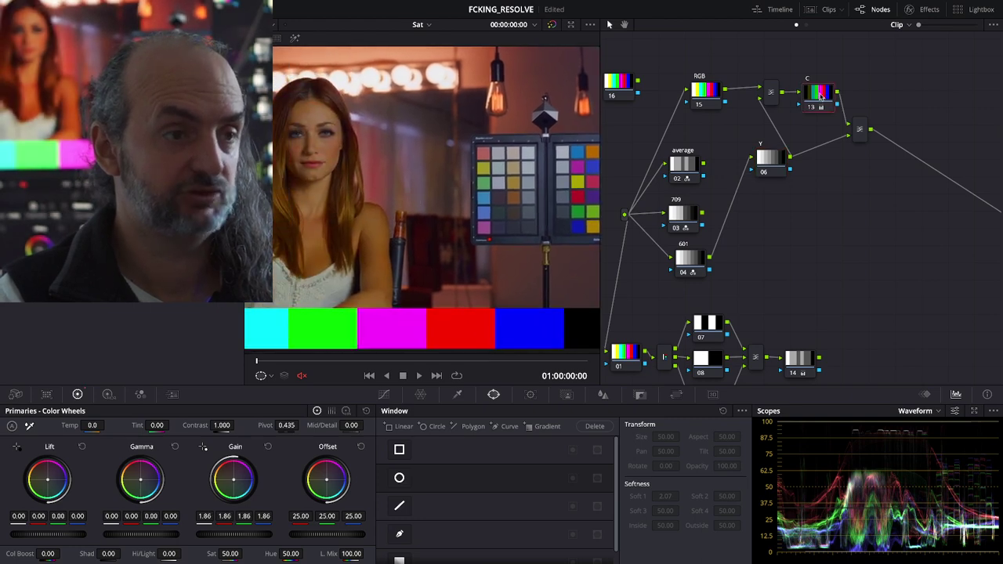
mouse_move(234, 534)
mouse_down()
mouse_move(259, 533)
mouse_move(212, 534)
mouse_up()
click(268, 447)
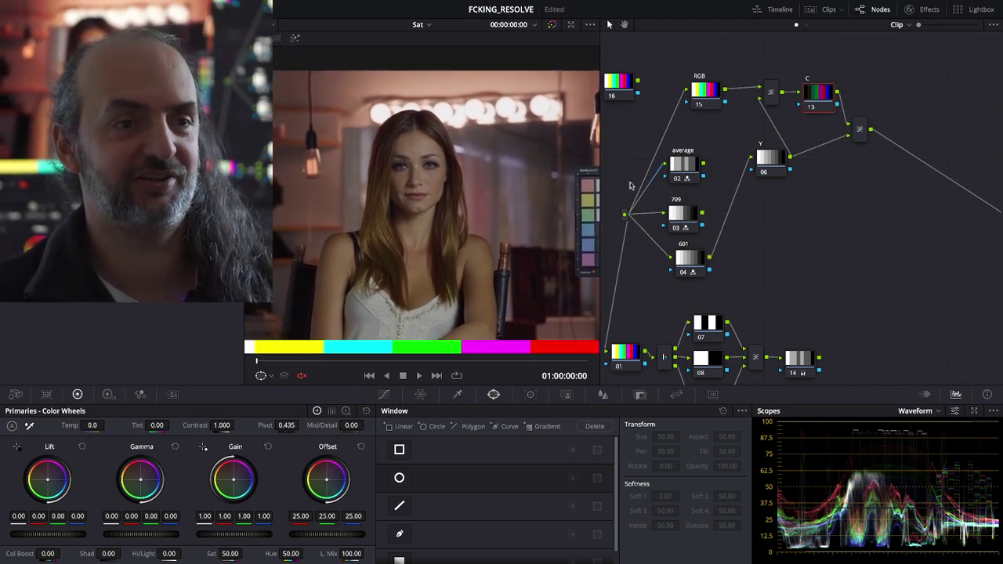
Step: Widen the viewer, drag the Y node upward, and pan the graph to show node 16
drag(600, 177, 663, 170)
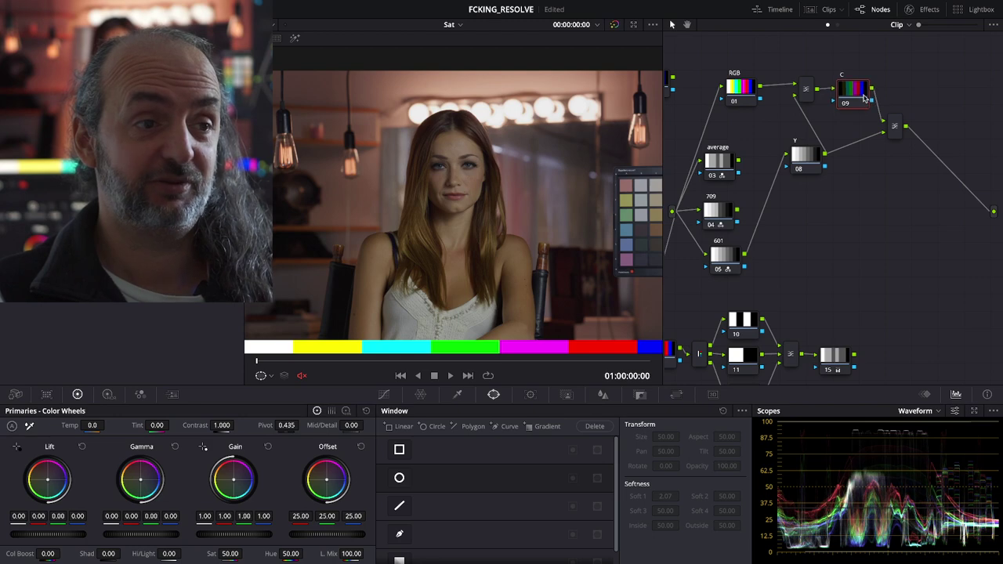
drag(813, 165, 803, 149)
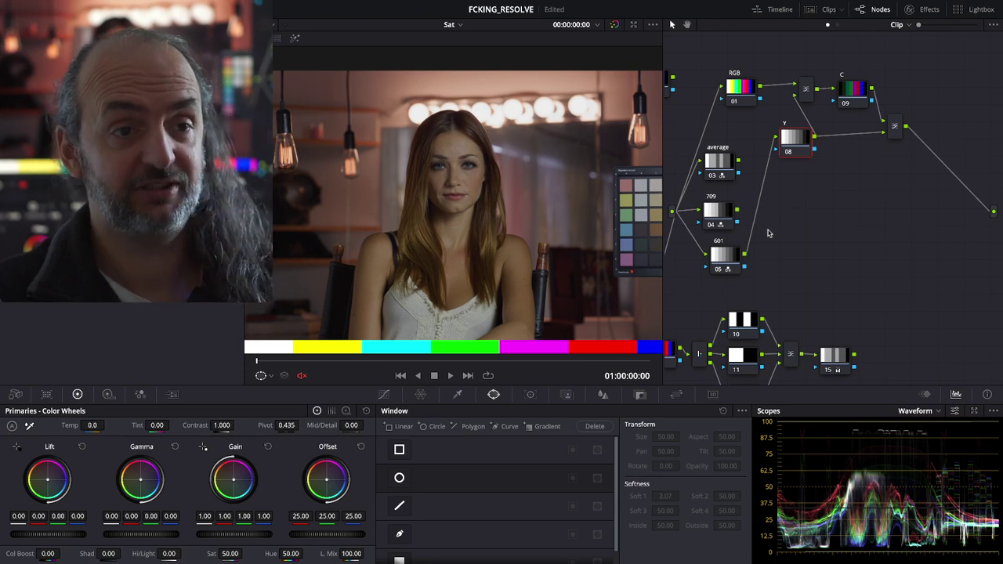
drag(789, 252, 853, 274)
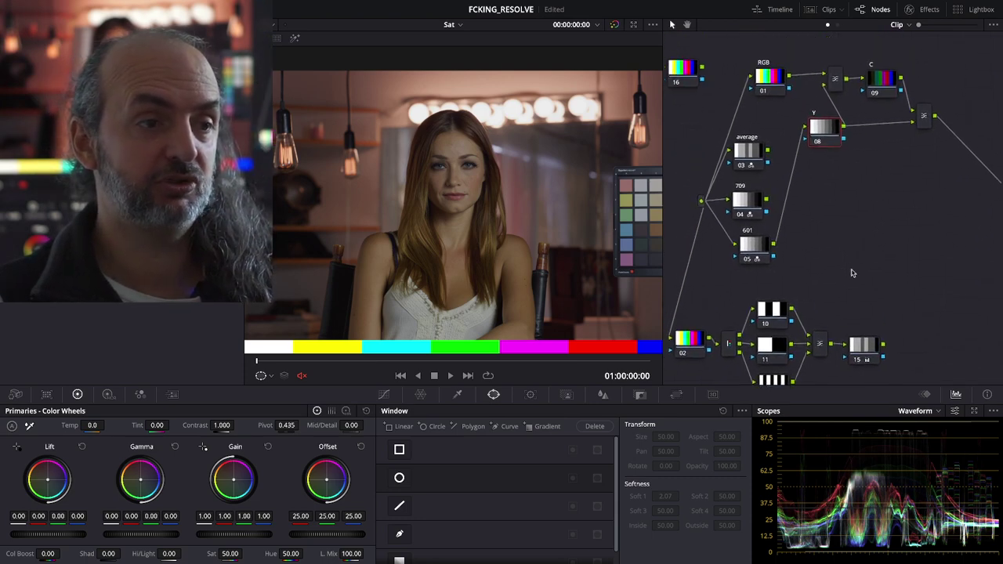
Step: Place node 16 beside the 709 node, feed it from 709, and set it to HSL
right_click(694, 70)
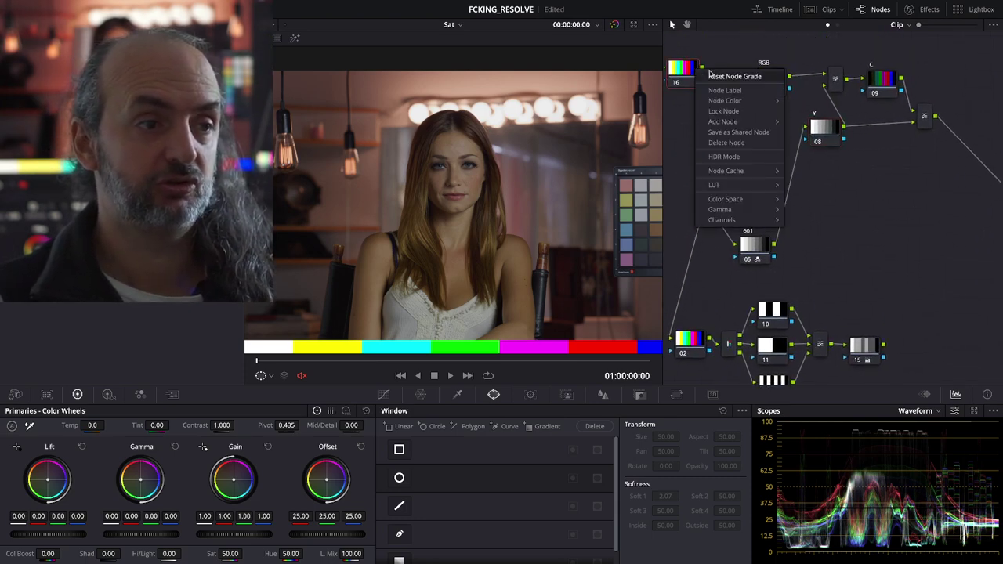
drag(683, 70, 836, 201)
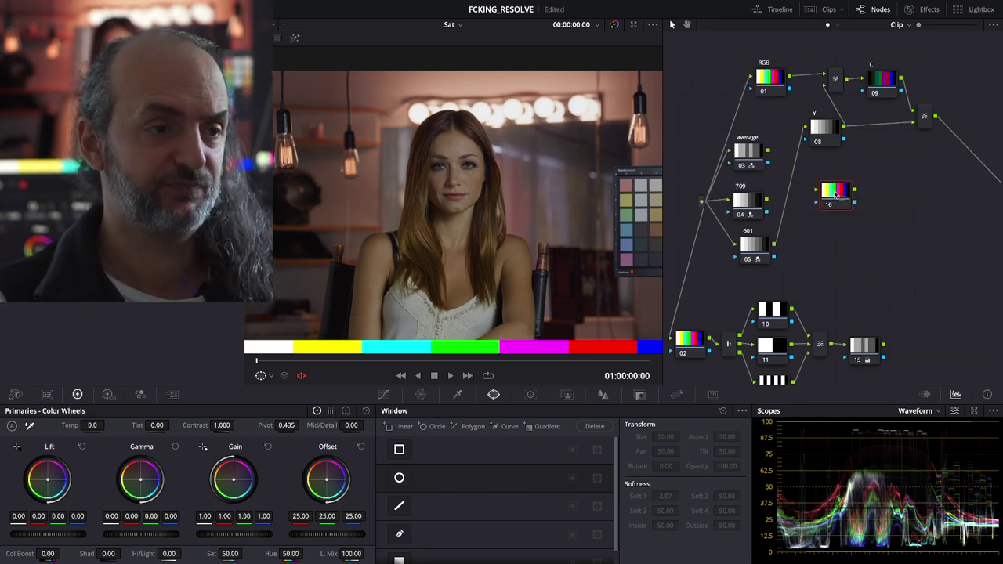
drag(836, 195, 861, 213)
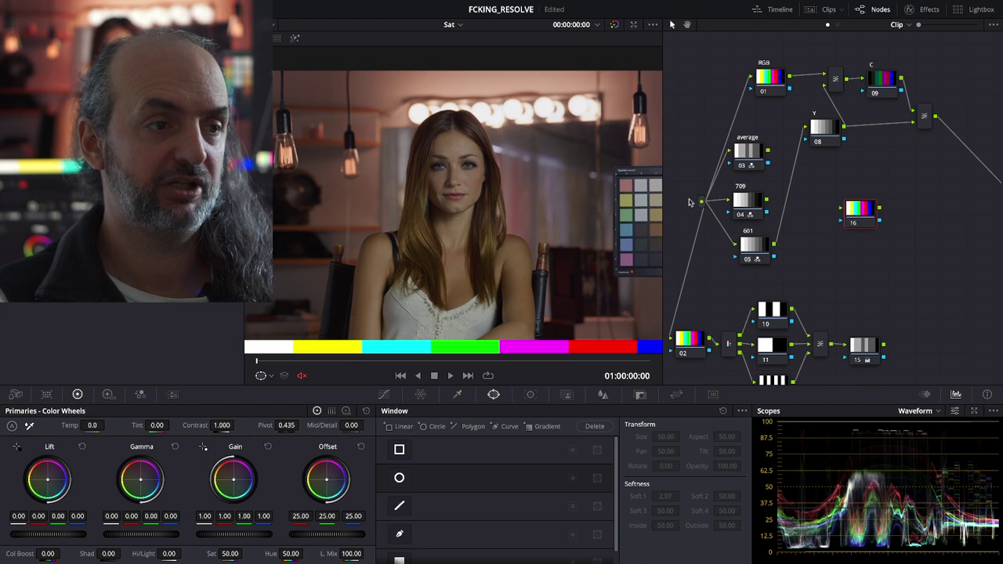
mouse_move(701, 204)
mouse_down()
mouse_move(841, 212)
mouse_move(830, 233)
mouse_up()
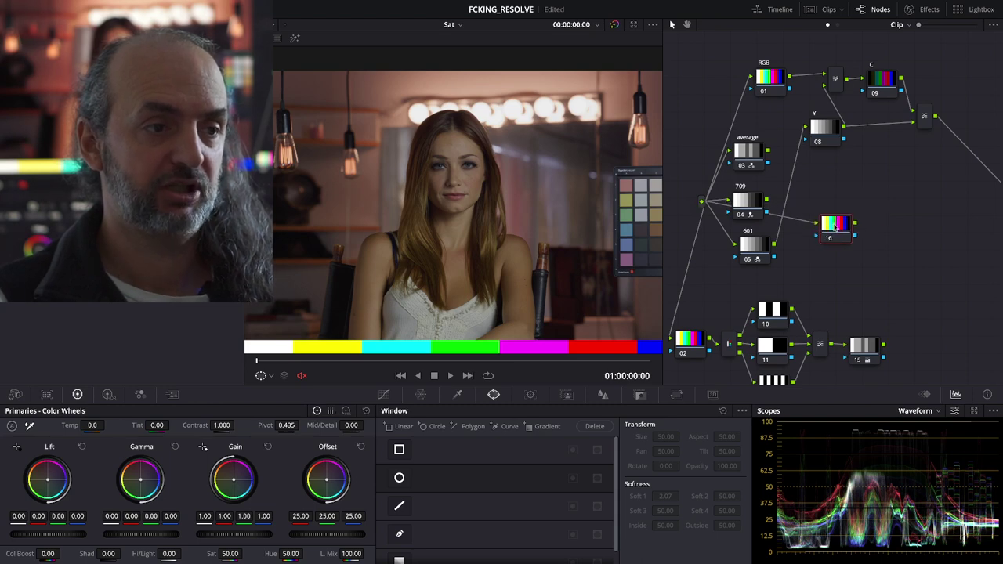
right_click(853, 229)
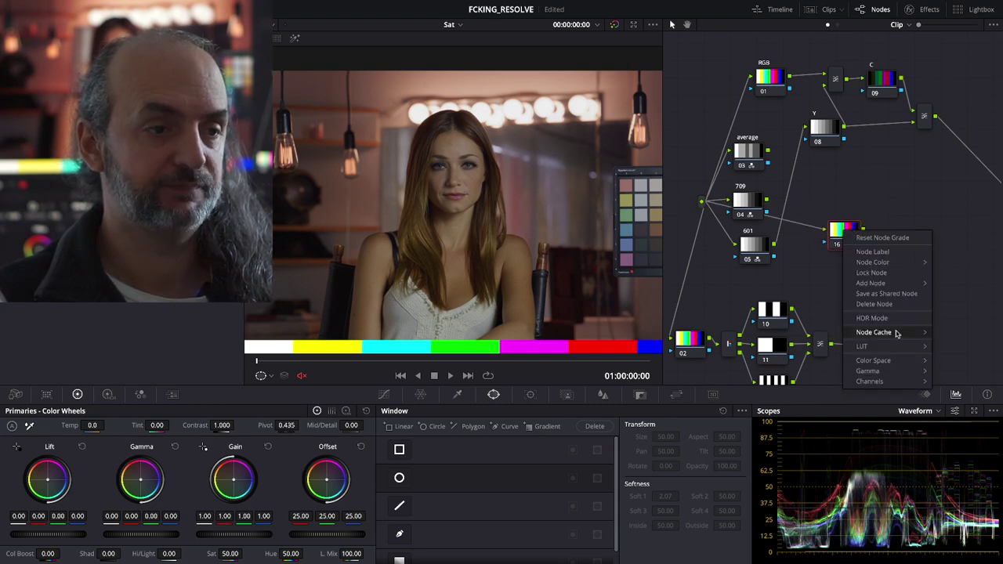
mouse_move(901, 362)
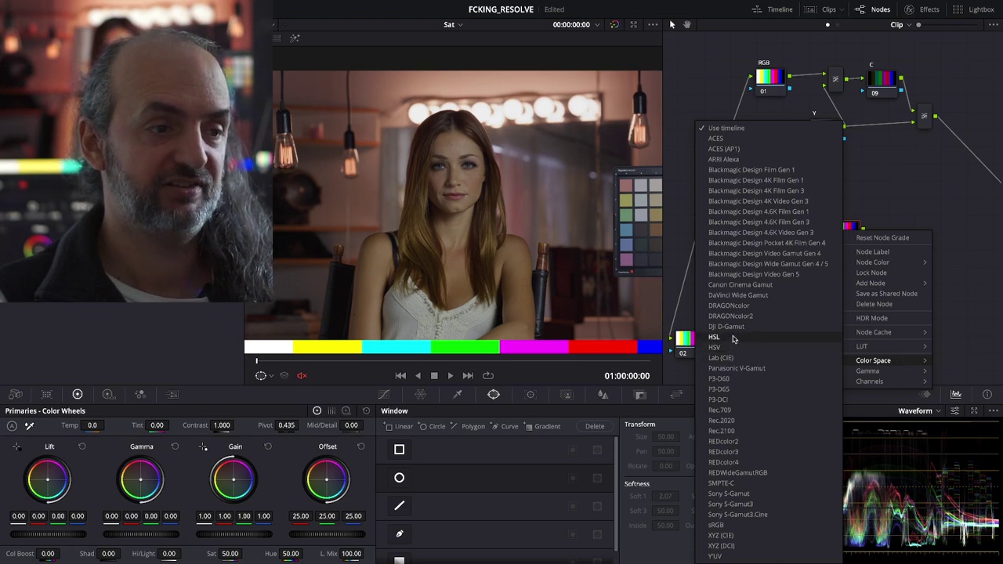
click(733, 347)
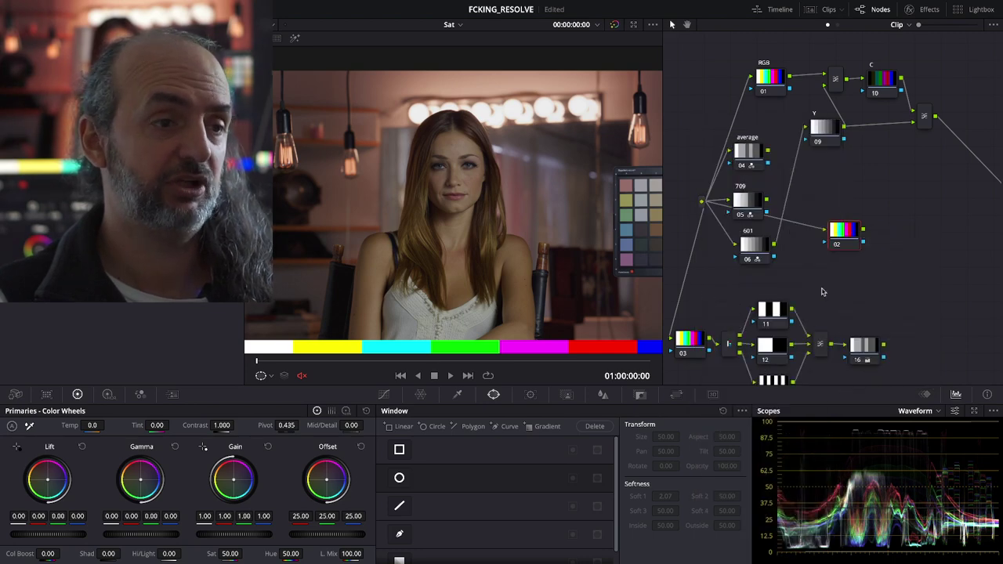
right_click(836, 222)
key(Escape)
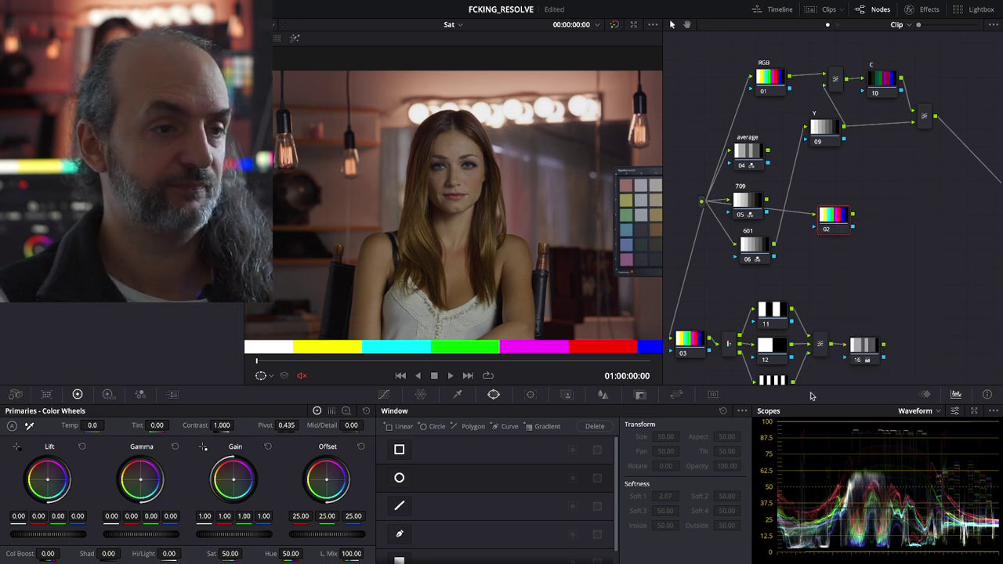
Step: Drop the node's saturation gain to zero for grayscale, then toggle its bypass to compare
mouse_move(909, 222)
mouse_down()
mouse_move(877, 214)
mouse_move(991, 194)
mouse_up()
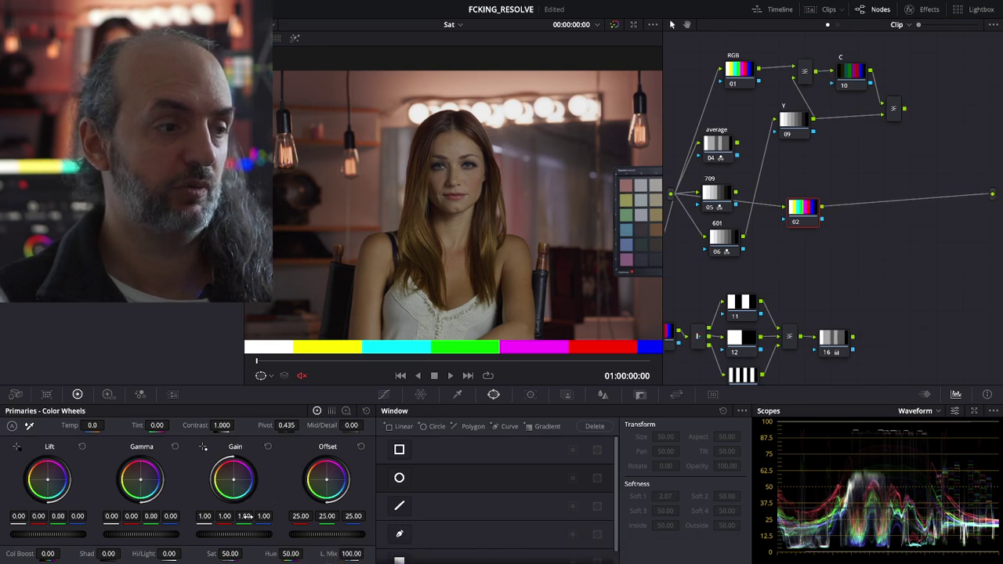
drag(246, 515, 463, 233)
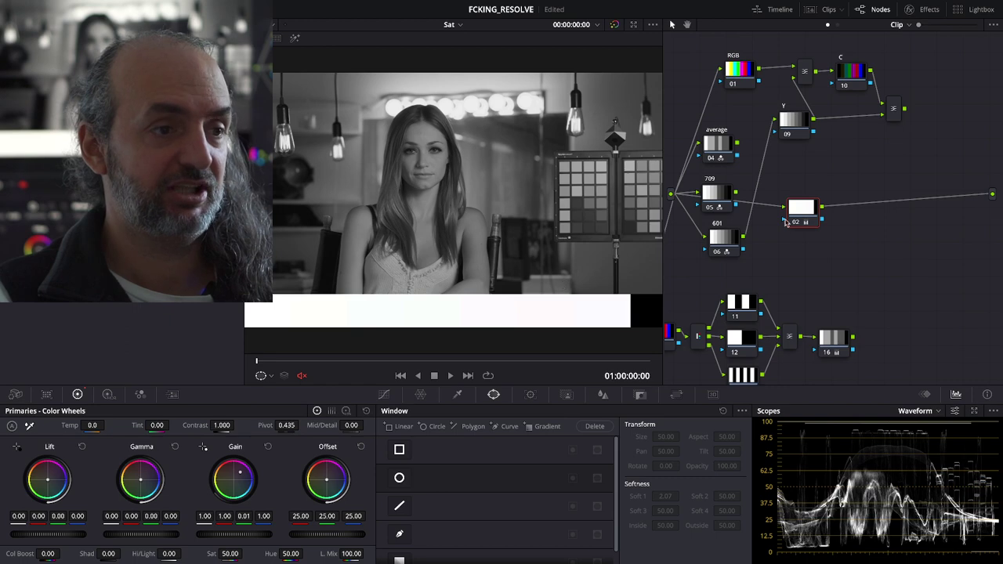
click(792, 222)
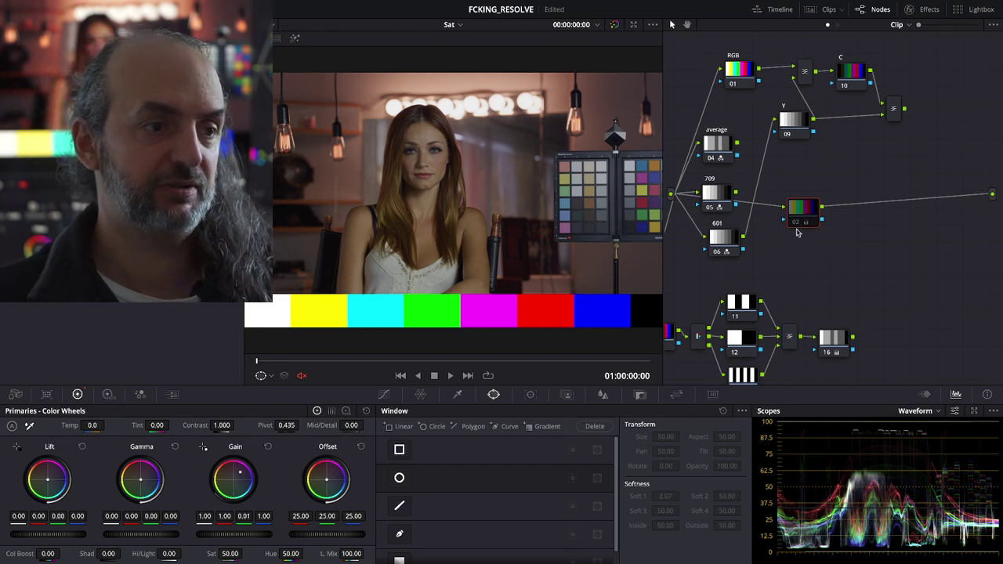
key(ctrl+d)
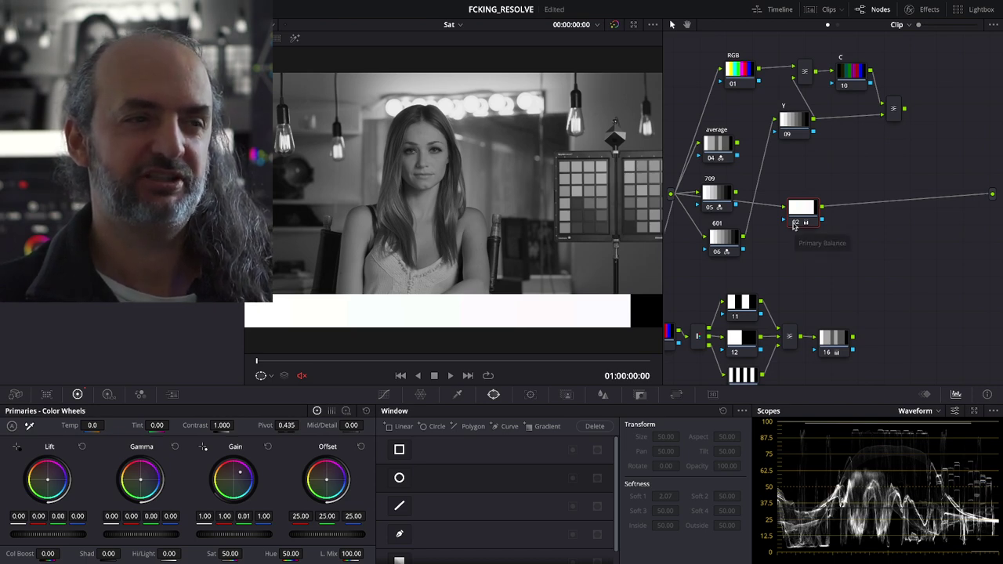
key(ctrl+d)
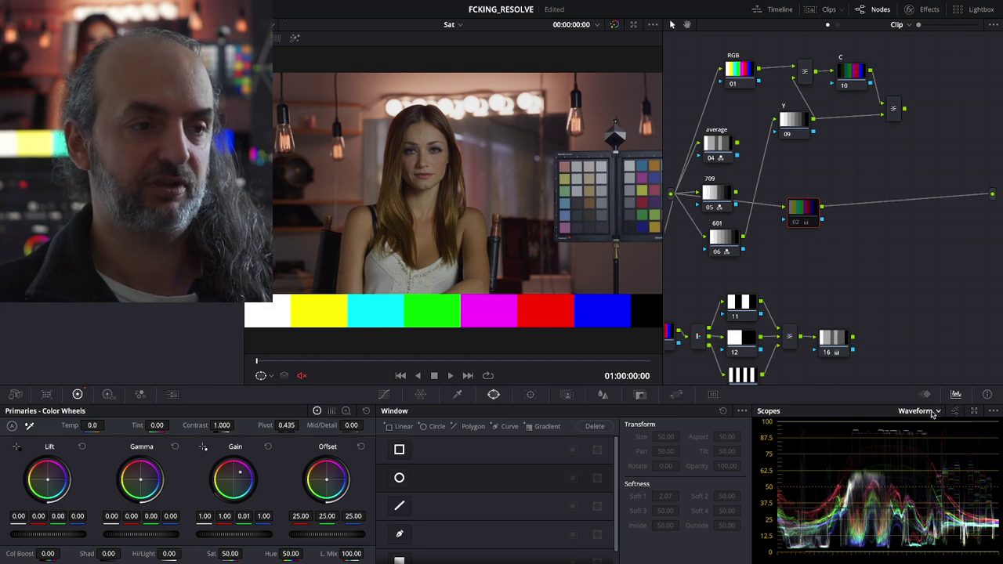
Step: Switch the scopes display from Waveform to RGB Parade, then select node 11 in the lower tree
click(916, 411)
click(921, 433)
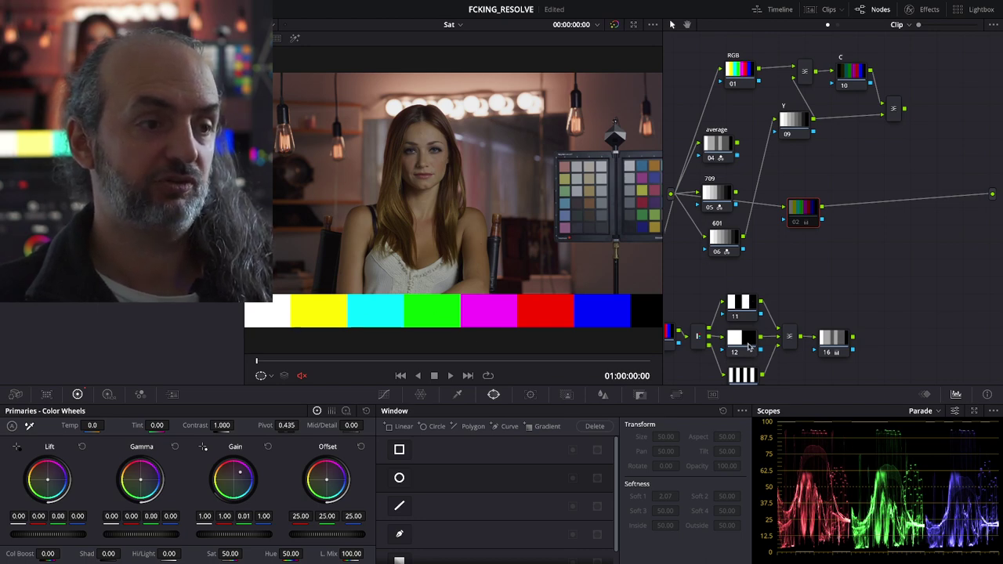
click(746, 312)
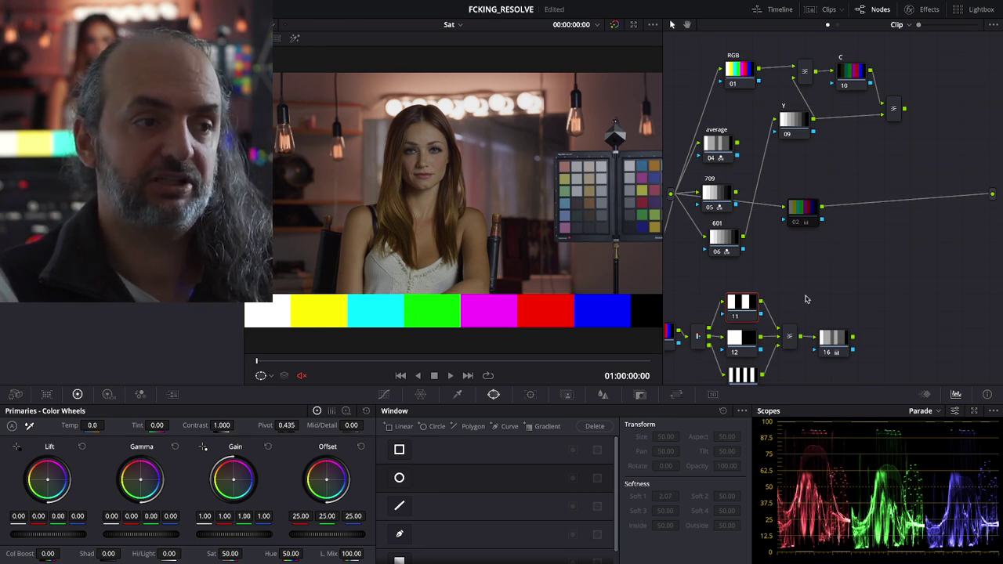
drag(791, 290, 806, 270)
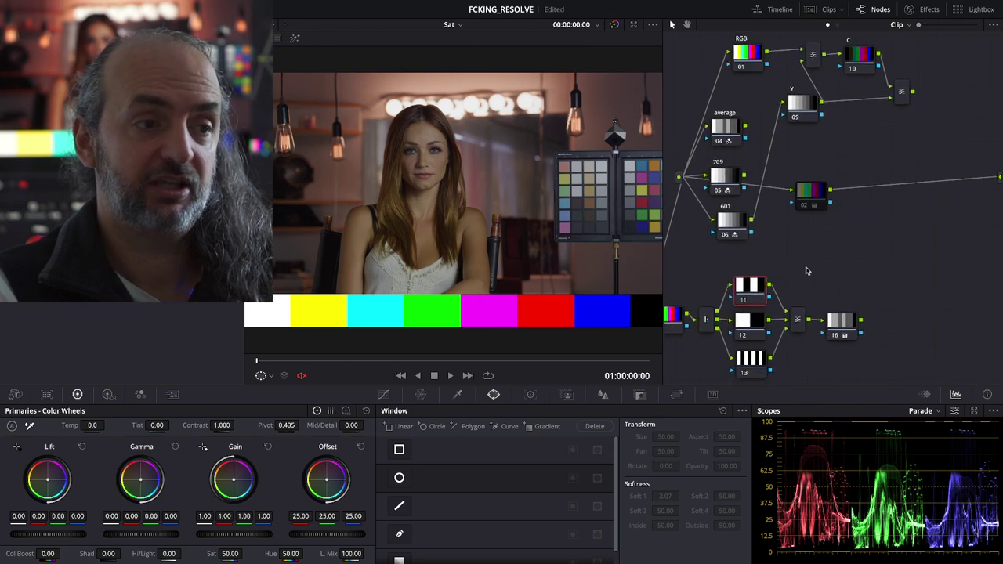
Step: Wire combining node 16 to the main output and set its blend mode to Lighten
click(799, 320)
right_click(800, 319)
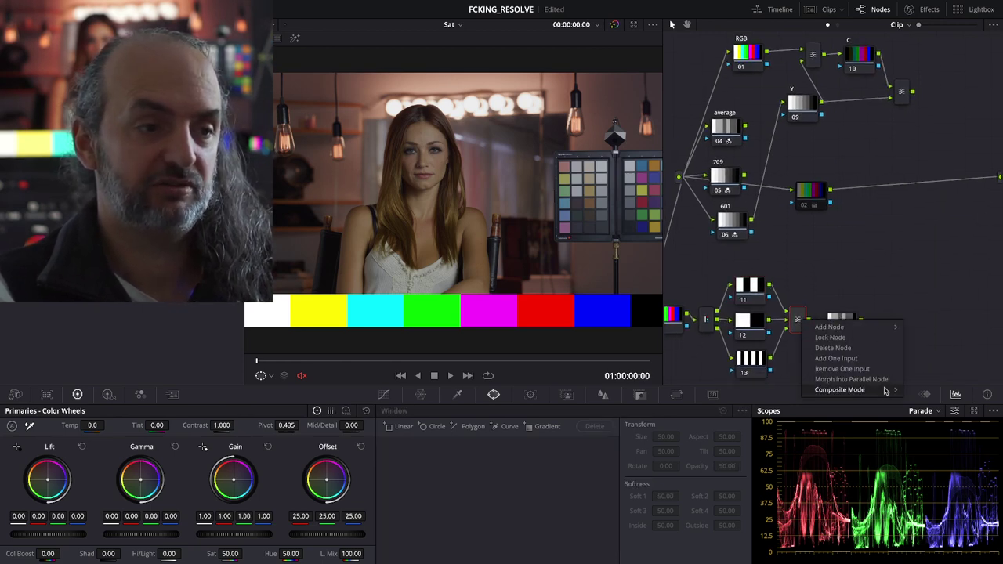
mouse_move(883, 390)
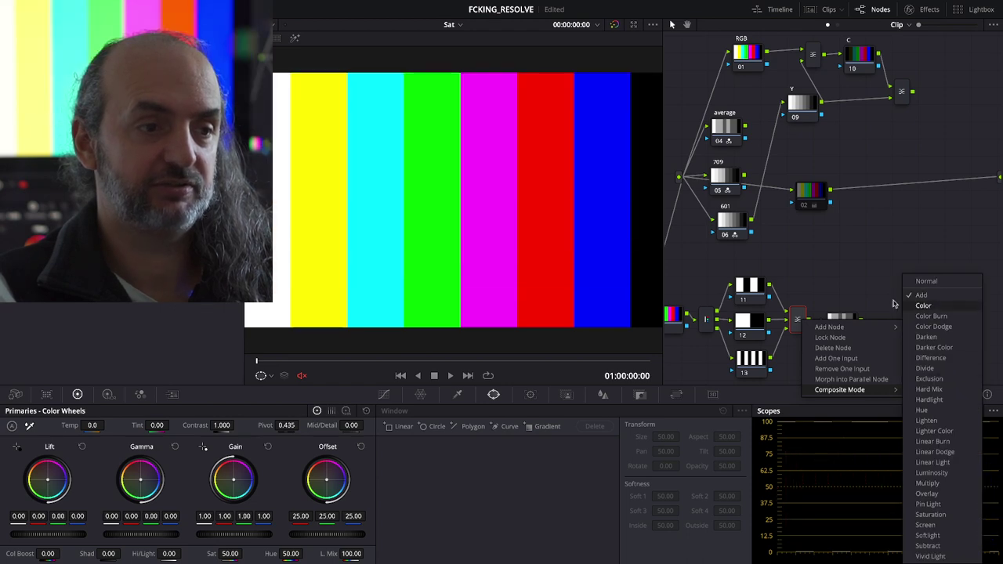
click(921, 294)
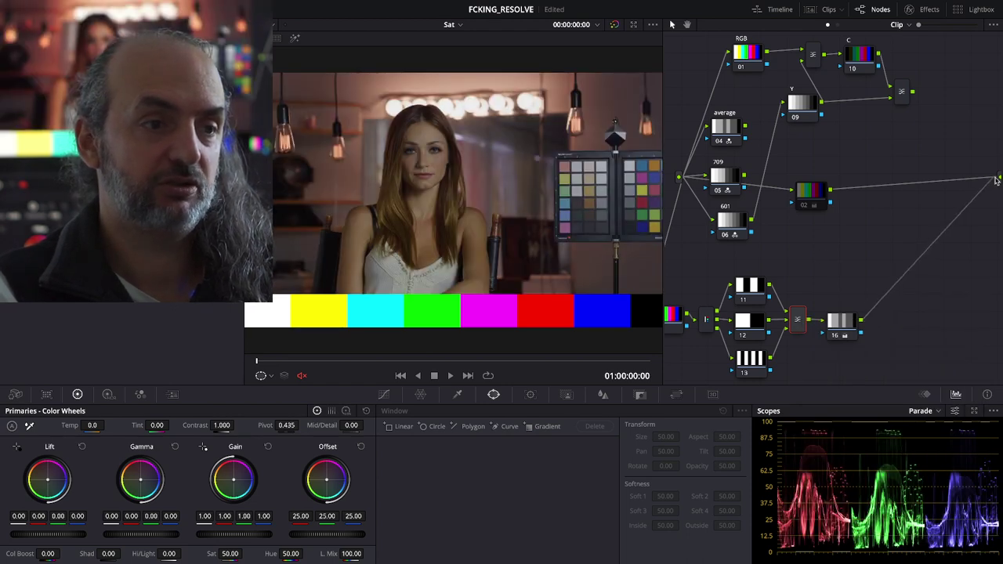
drag(862, 320, 999, 177)
right_click(800, 320)
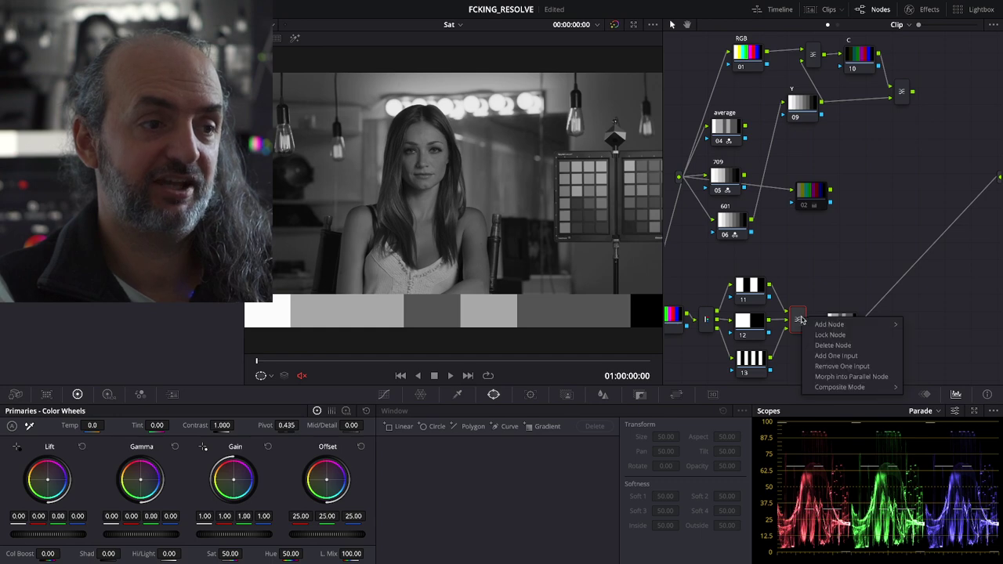
mouse_move(893, 388)
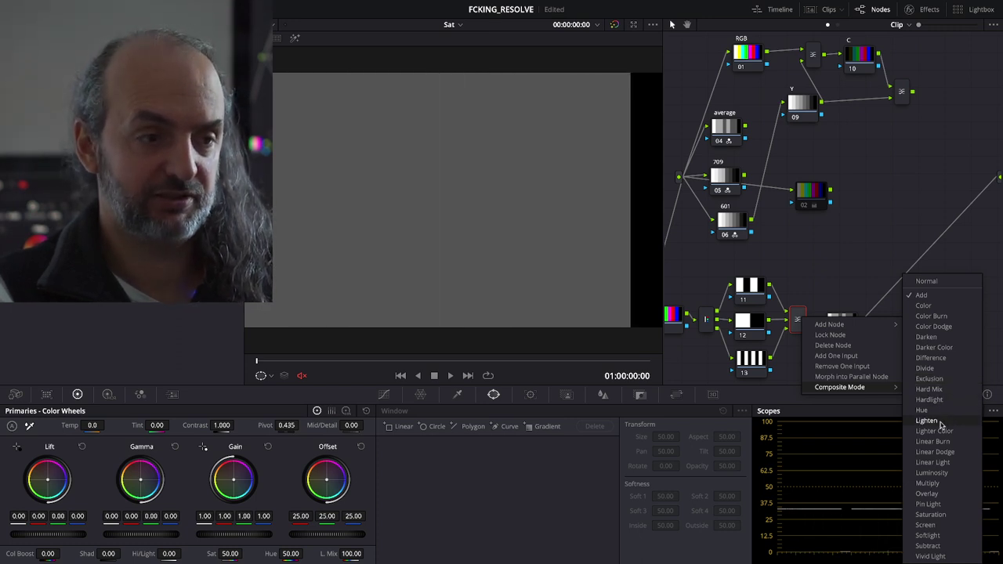
click(941, 424)
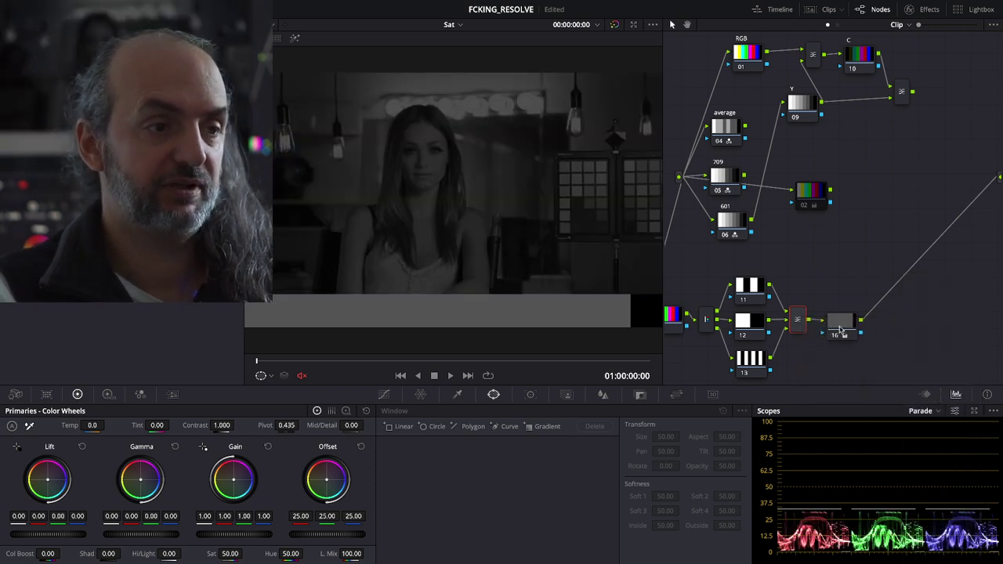
Step: Nudge node 16, now MAX, into place, checking nodes 12 and 13 along the way
click(839, 331)
right_click(844, 321)
click(853, 330)
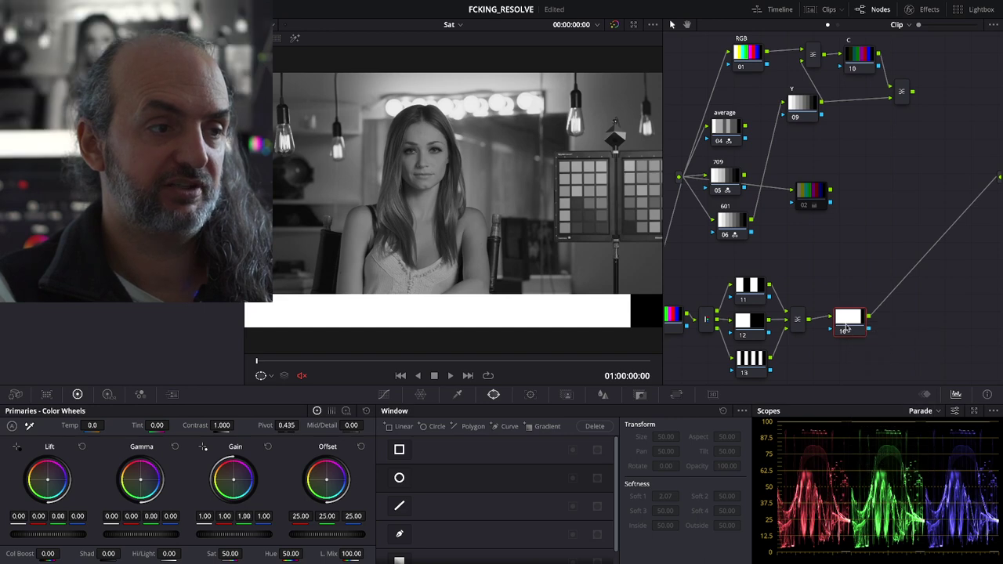
drag(846, 328, 850, 330)
click(799, 321)
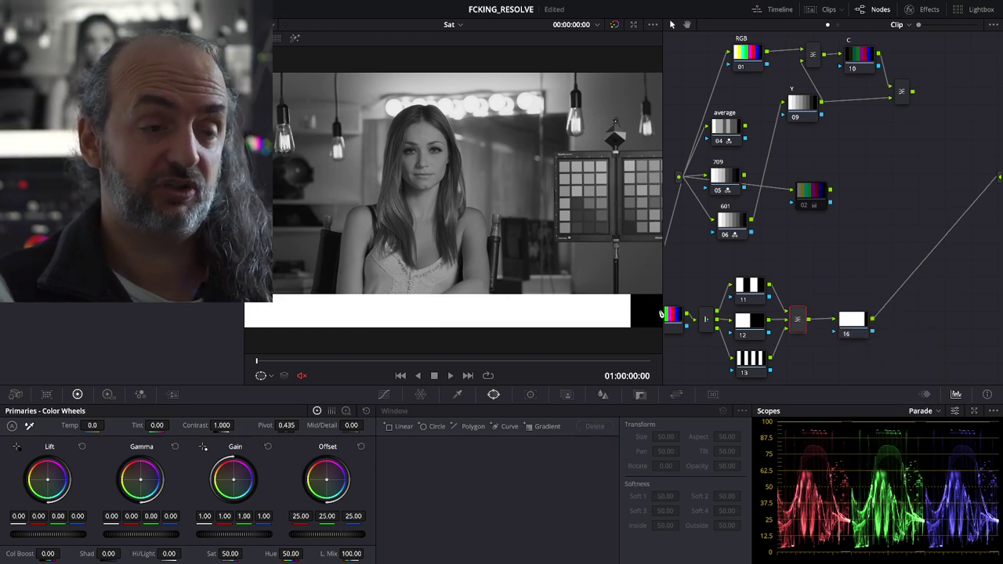
click(751, 291)
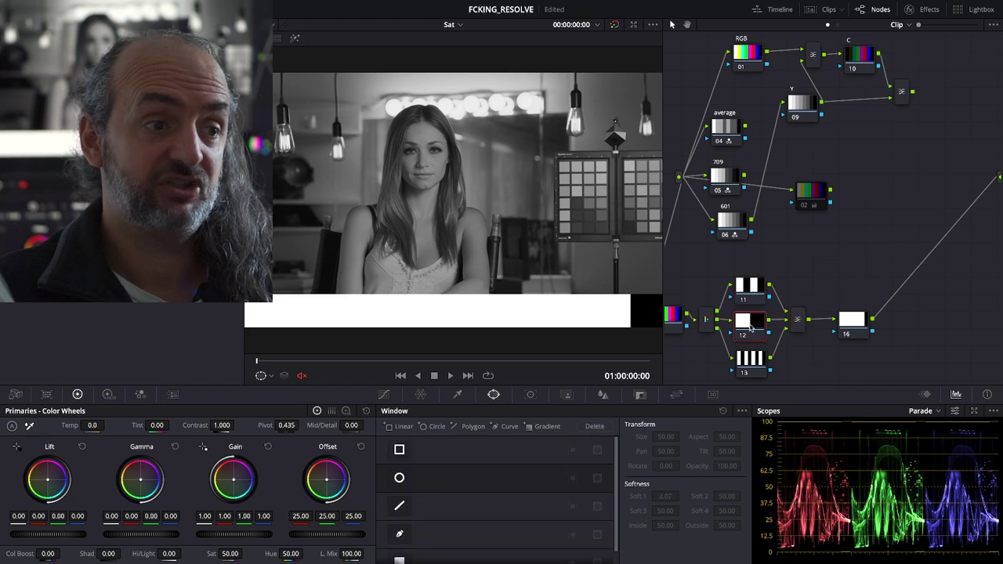
click(753, 365)
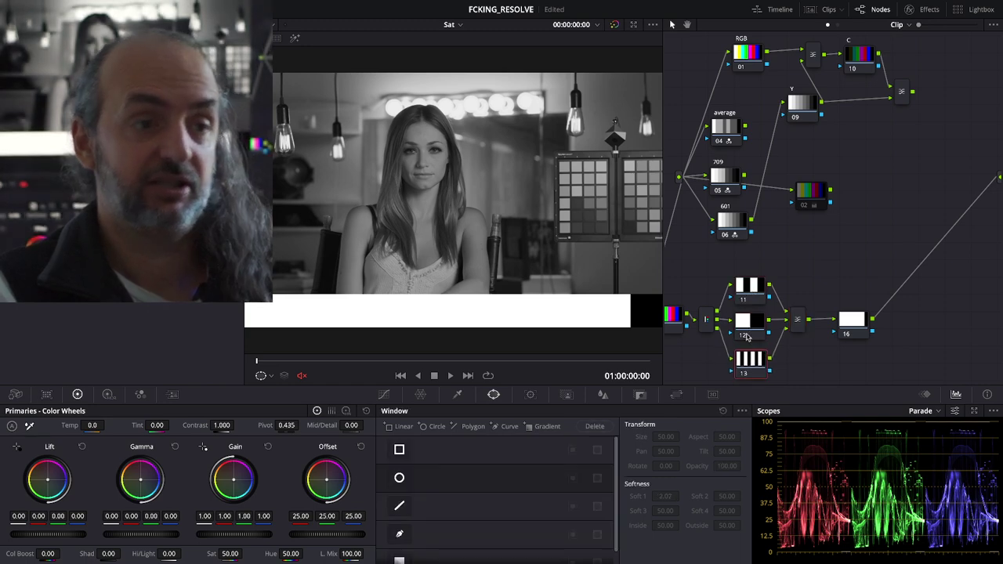
scroll(433, 170, up, 3)
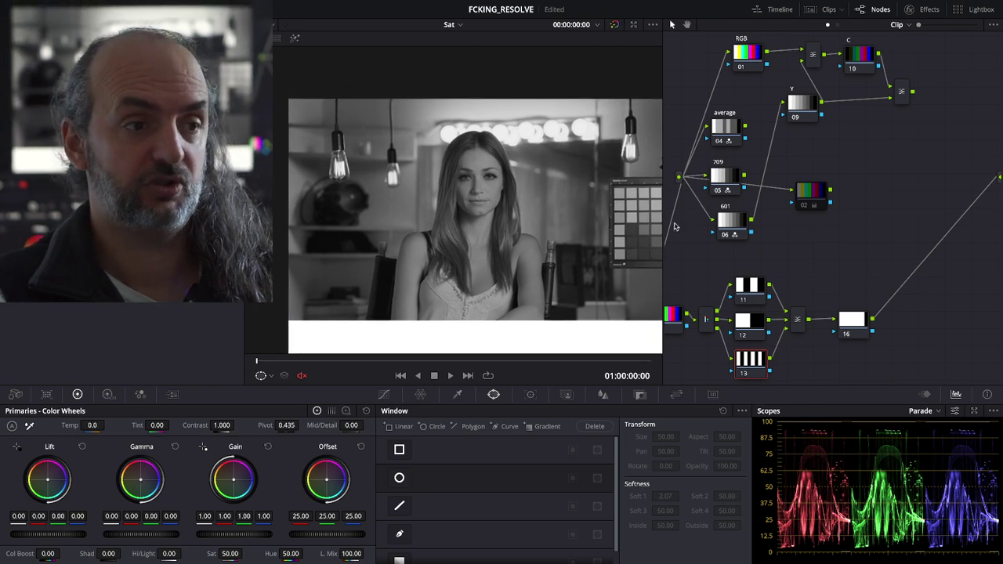
click(861, 329)
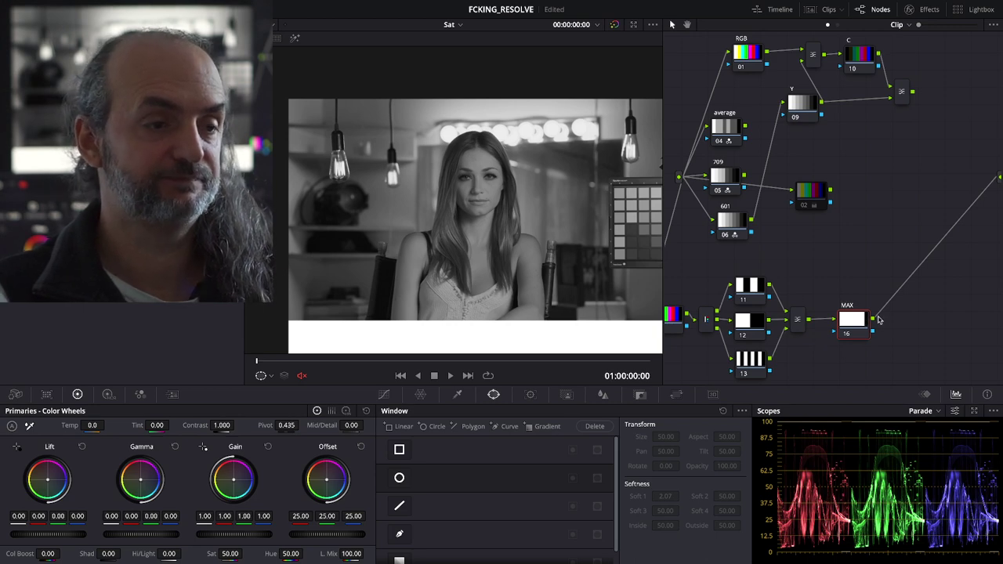
Step: Reset node 02, set it to HSL with green gain 0.01, and compare it against MAX
drag(858, 333, 851, 330)
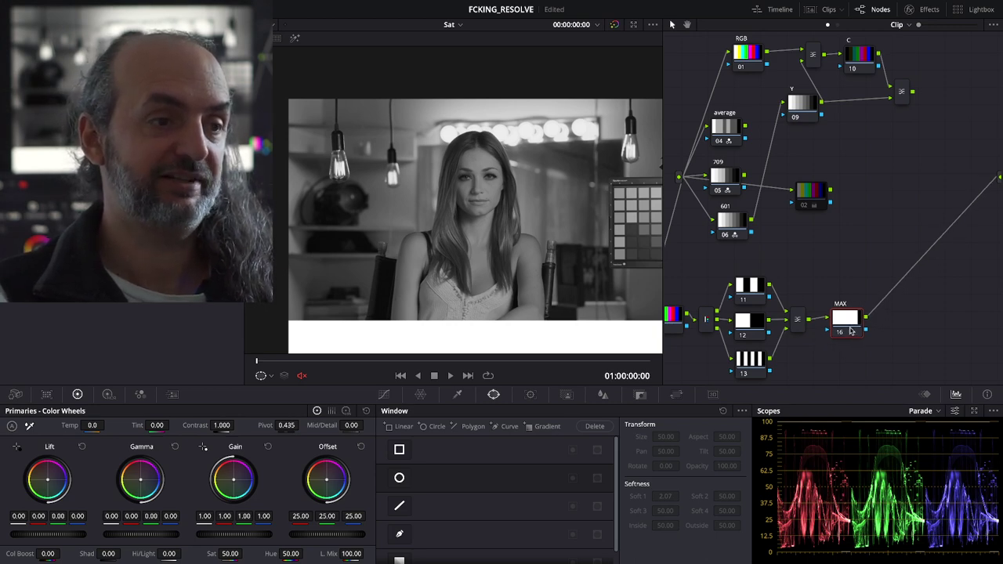
right_click(814, 192)
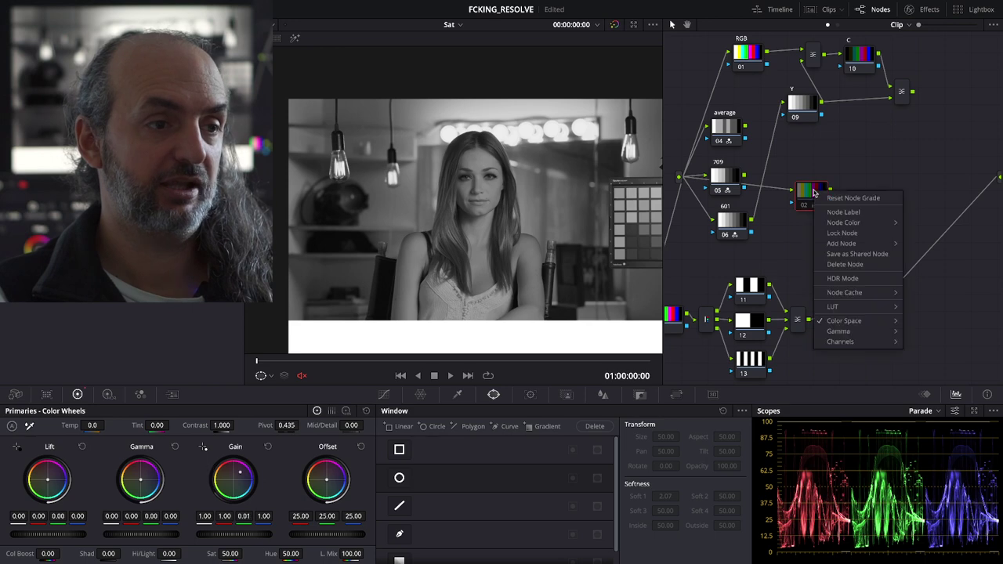
click(842, 199)
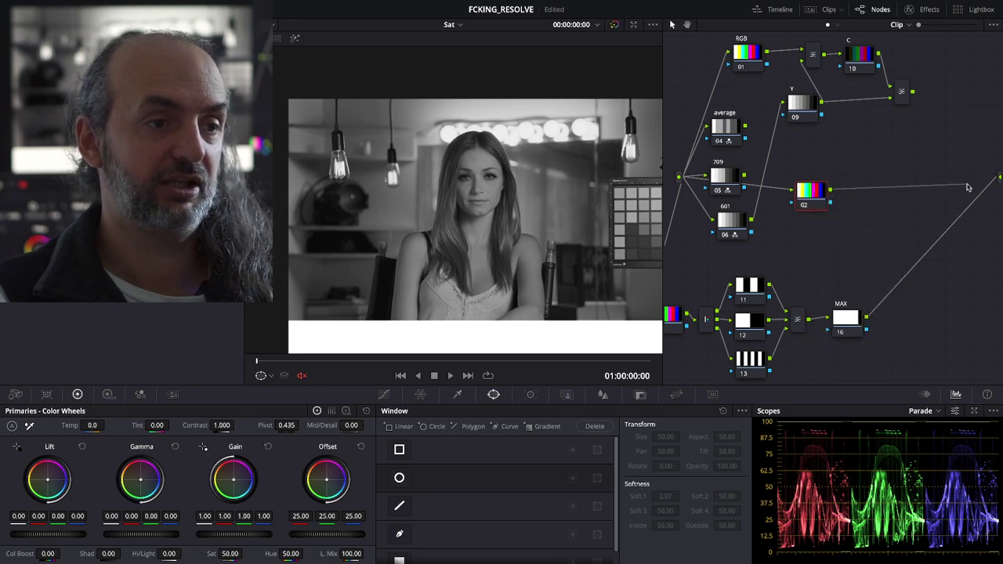
drag(967, 187, 998, 177)
right_click(810, 194)
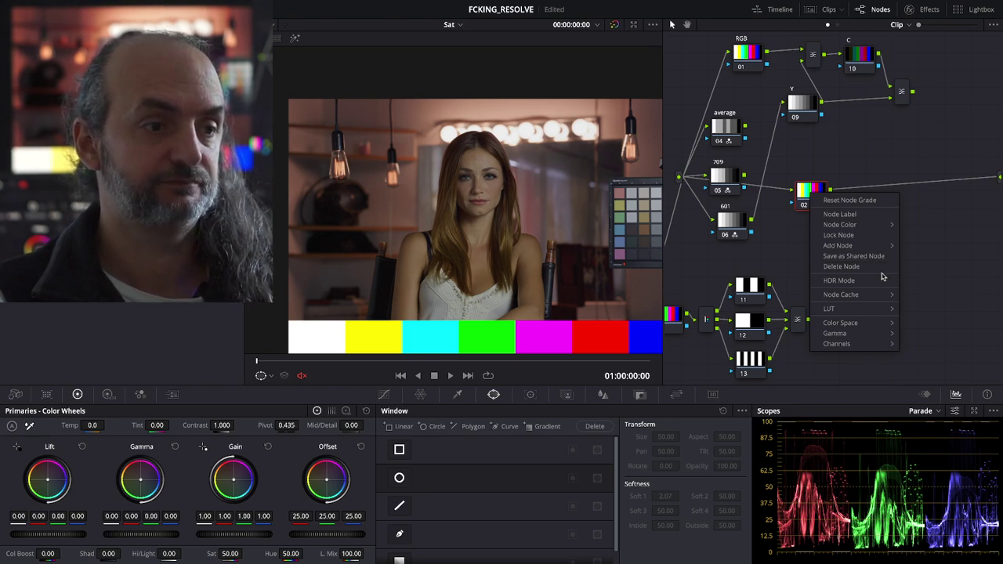
mouse_move(870, 323)
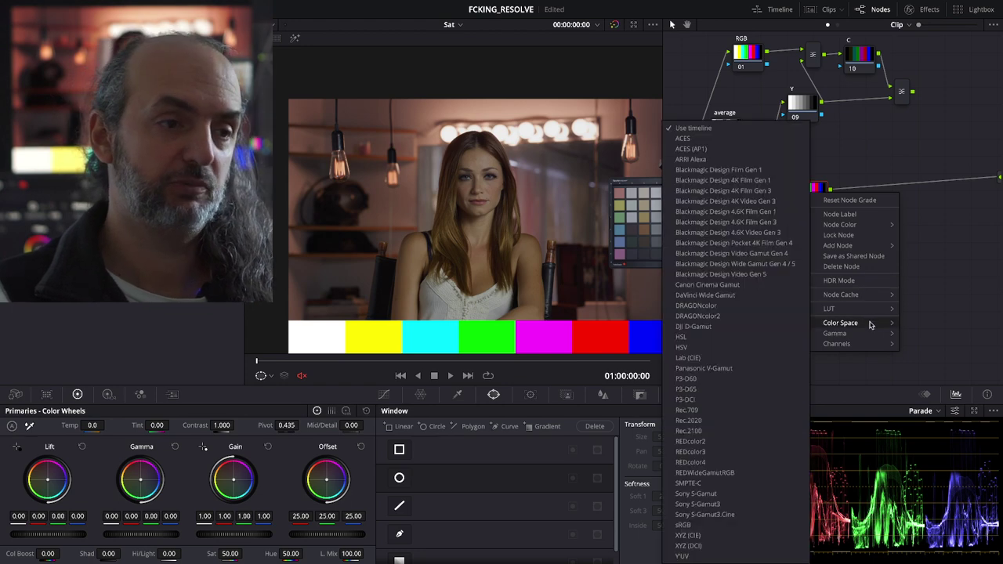
click(733, 338)
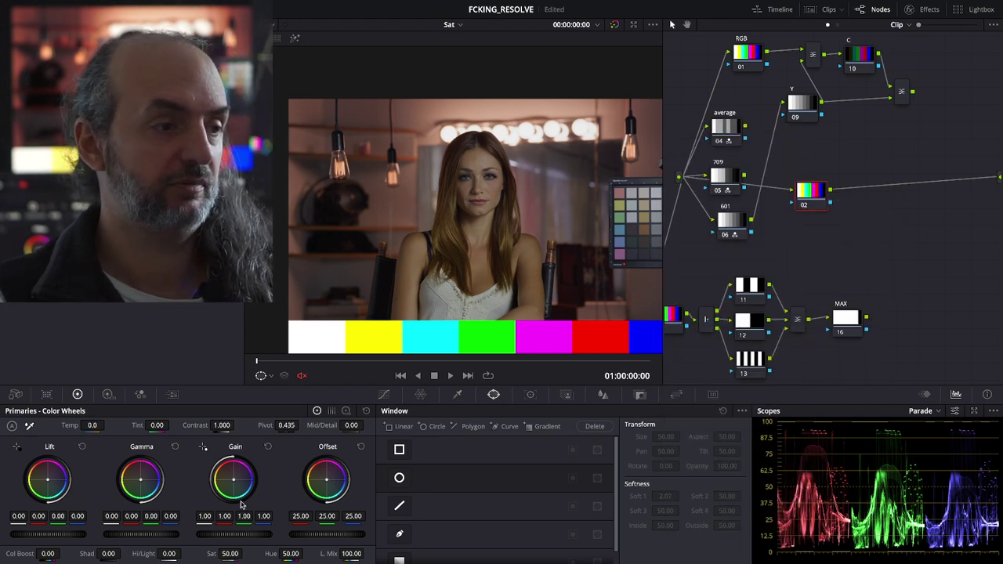
text(0.01)
key(Return)
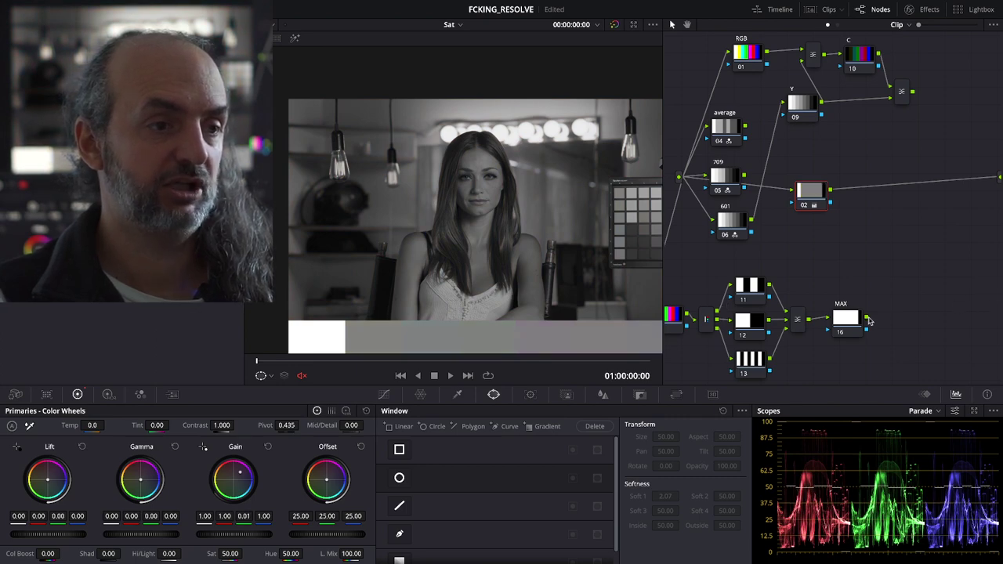
drag(868, 319, 999, 177)
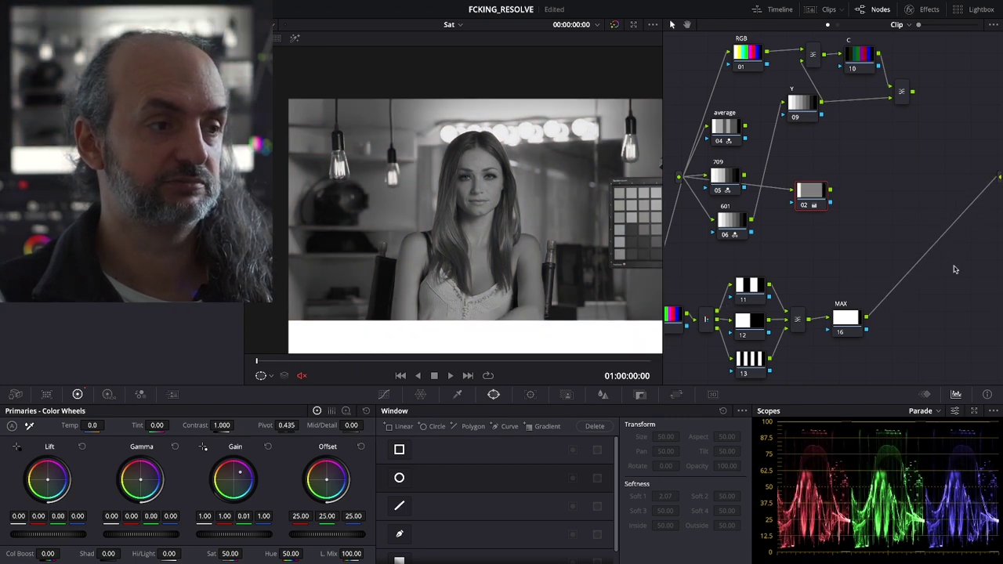
drag(831, 191, 999, 178)
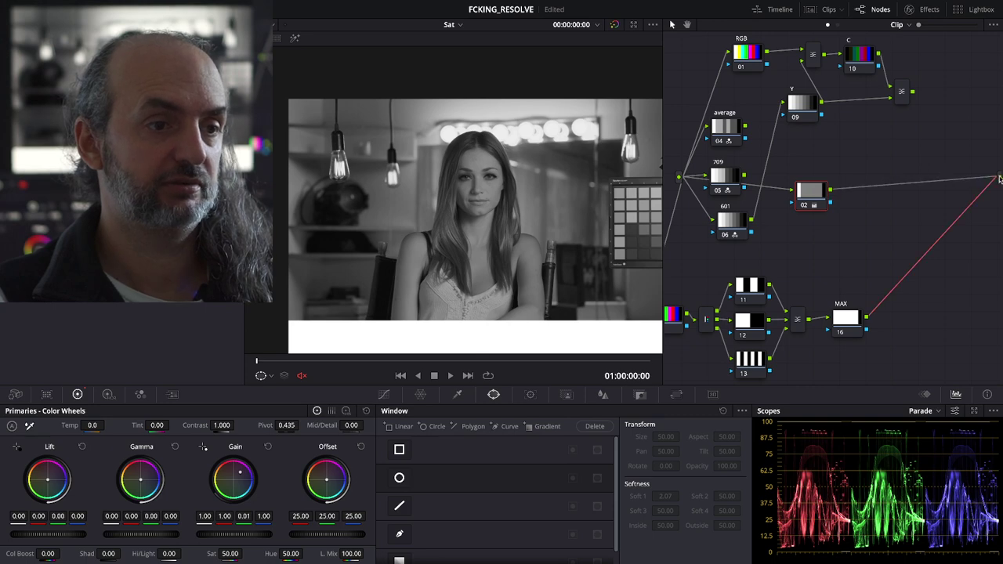
Step: Switch node 02 to HSV, compare it with MAX again, then delete node 02
right_click(813, 195)
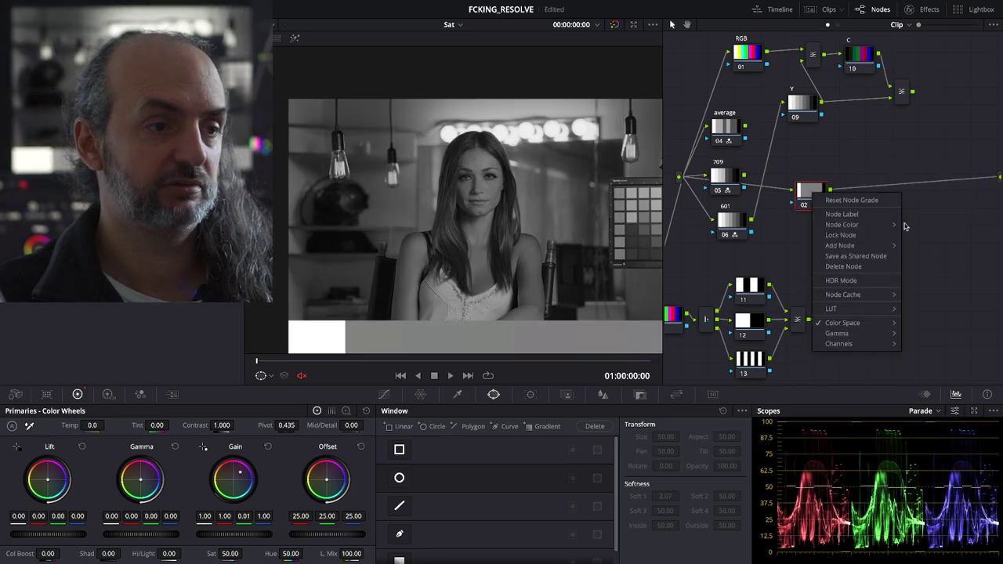
mouse_move(871, 324)
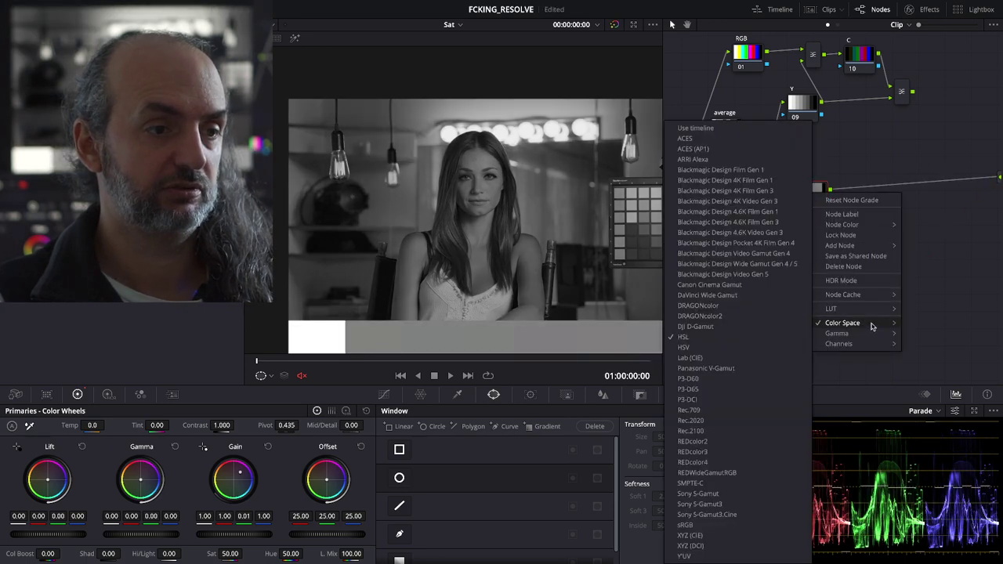
click(713, 347)
drag(867, 317, 1000, 178)
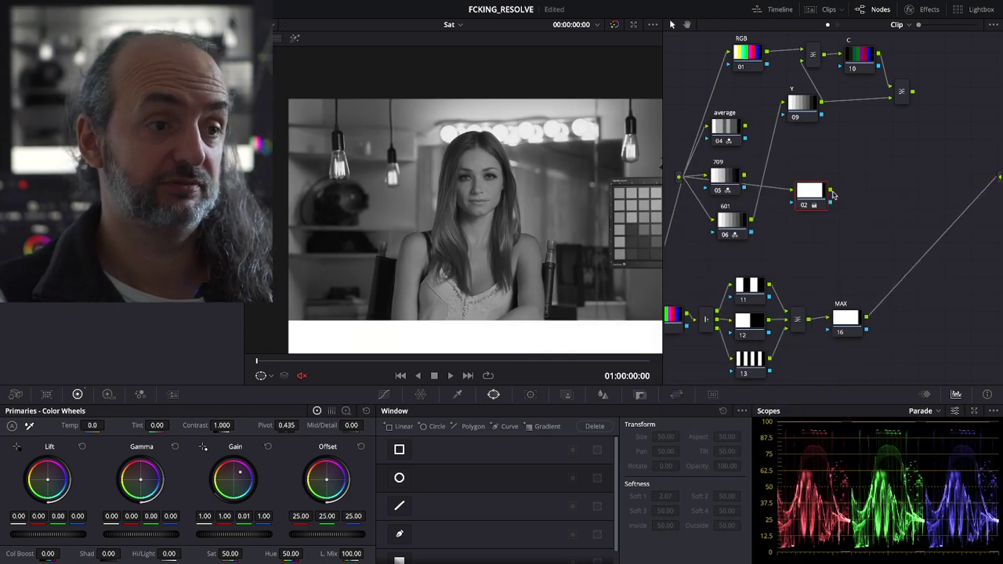
drag(830, 189, 998, 179)
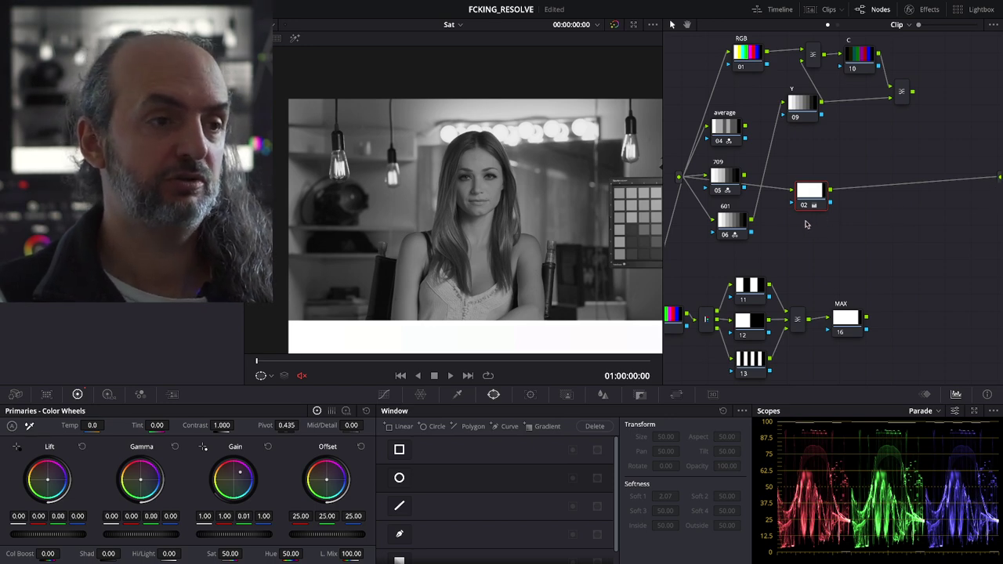
drag(815, 195, 815, 213)
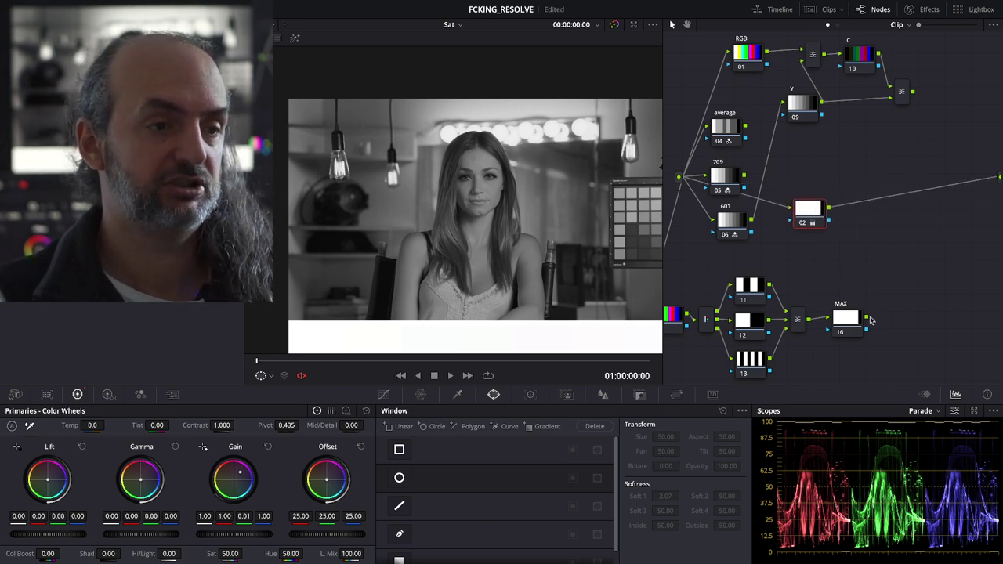
click(853, 324)
click(814, 211)
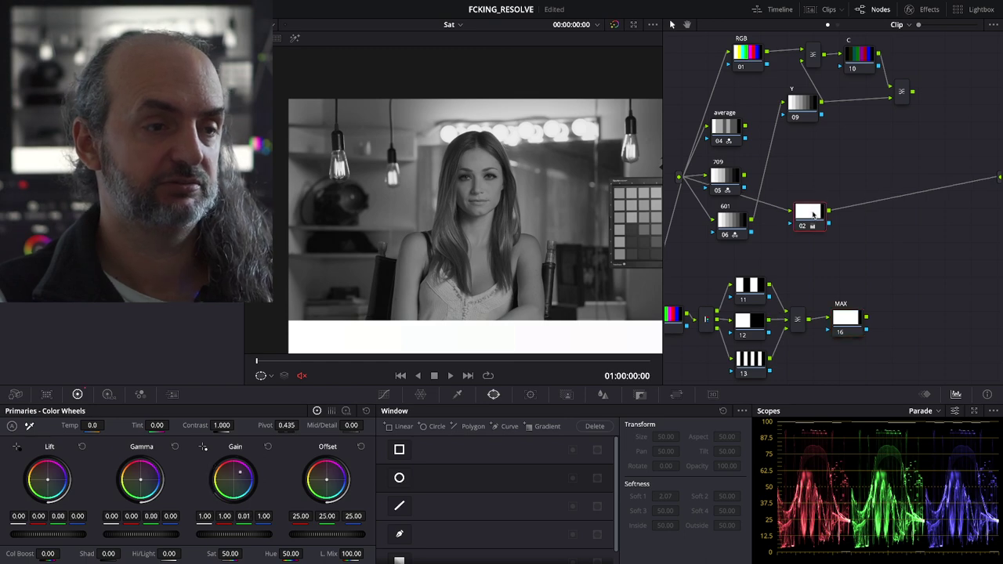
key(Delete)
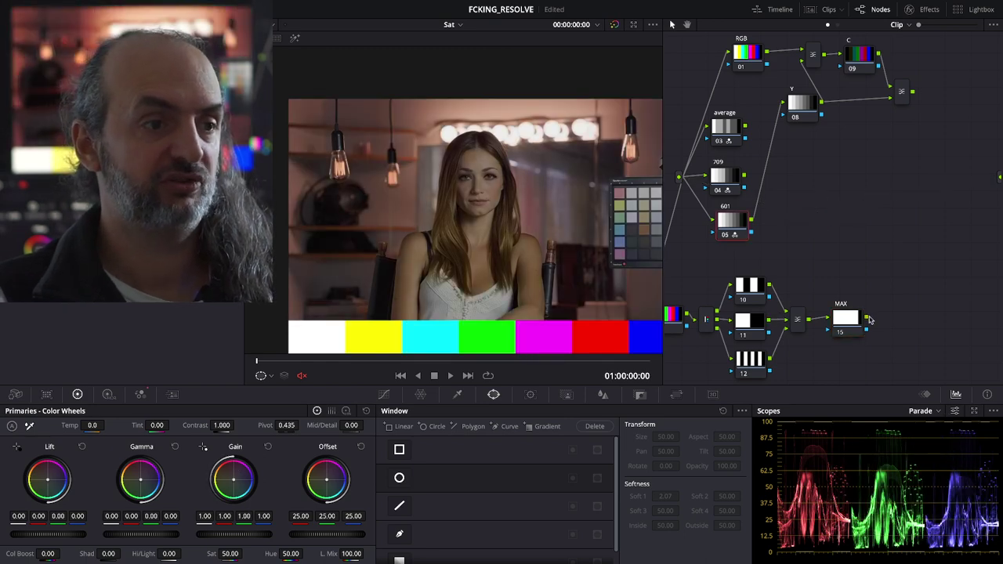
Step: Connect the MAX composite's output to the C node's input
drag(867, 315, 782, 114)
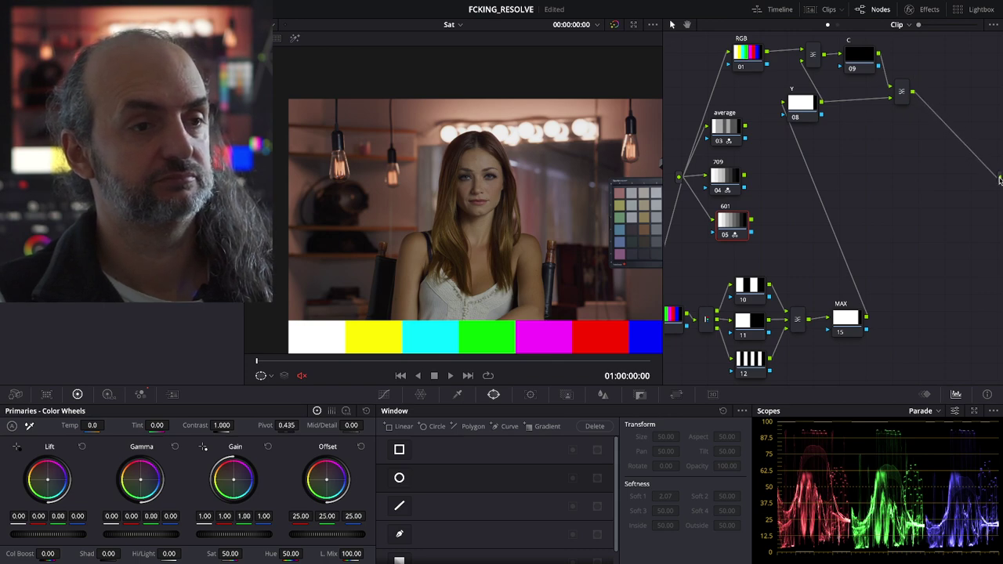
right_click(858, 63)
click(861, 66)
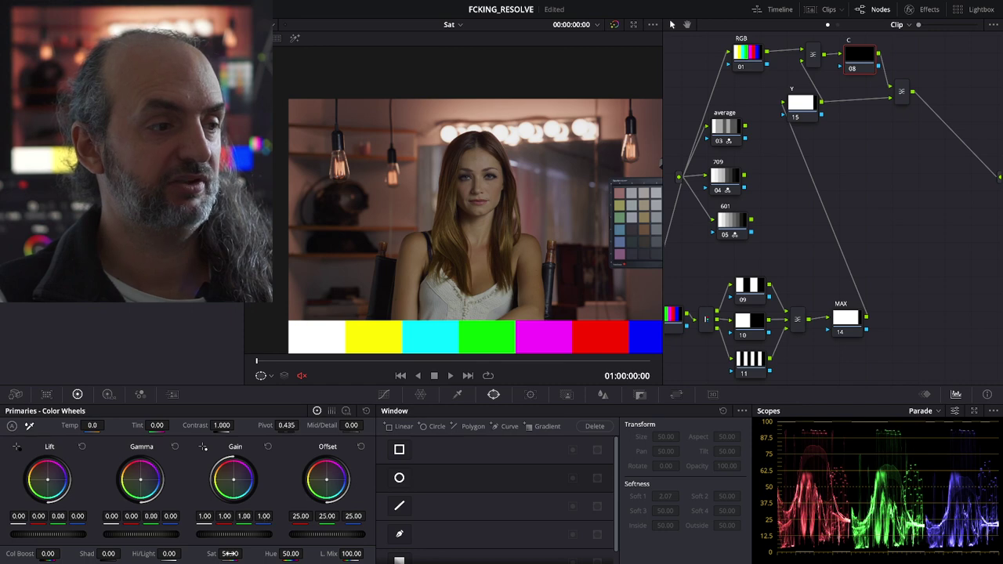
Step: Try C node saturation 57.80 and gains of 0.01 and 0.49, then raise gain to 2.45
drag(229, 553, 239, 553)
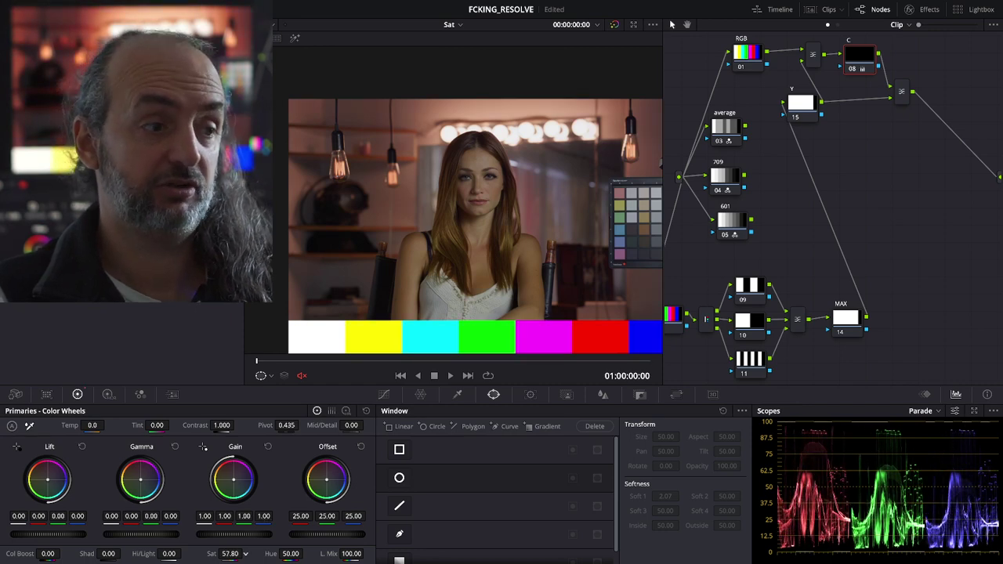
double_click(213, 553)
drag(248, 540, 195, 539)
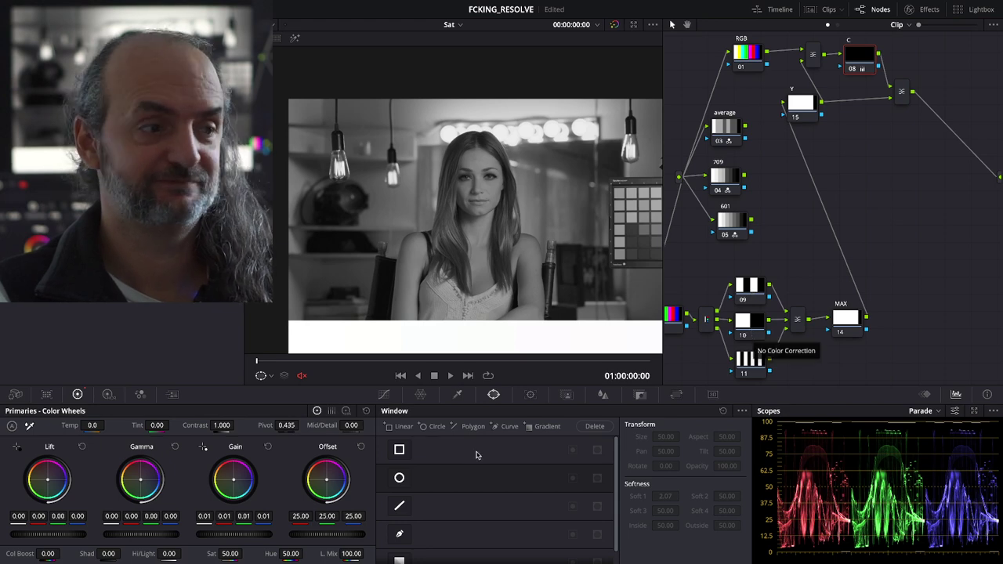
click(268, 446)
drag(262, 534, 199, 534)
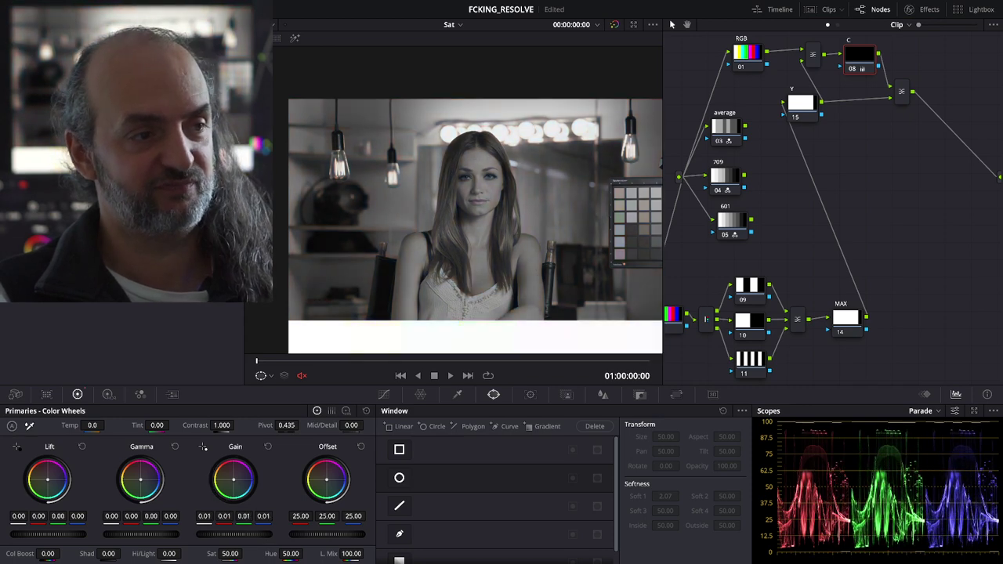
click(267, 446)
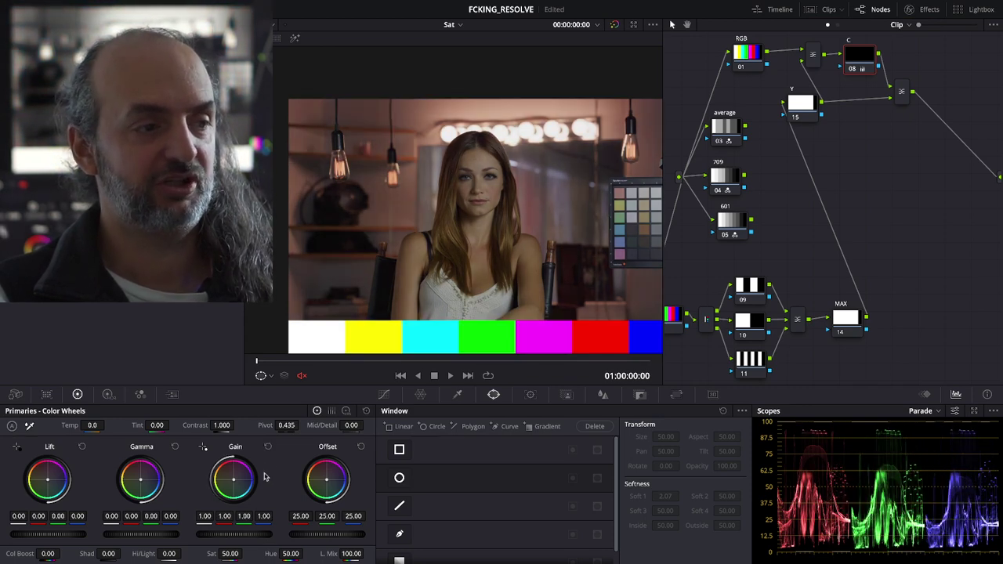
mouse_move(231, 534)
mouse_down()
mouse_move(274, 534)
mouse_move(245, 536)
mouse_up()
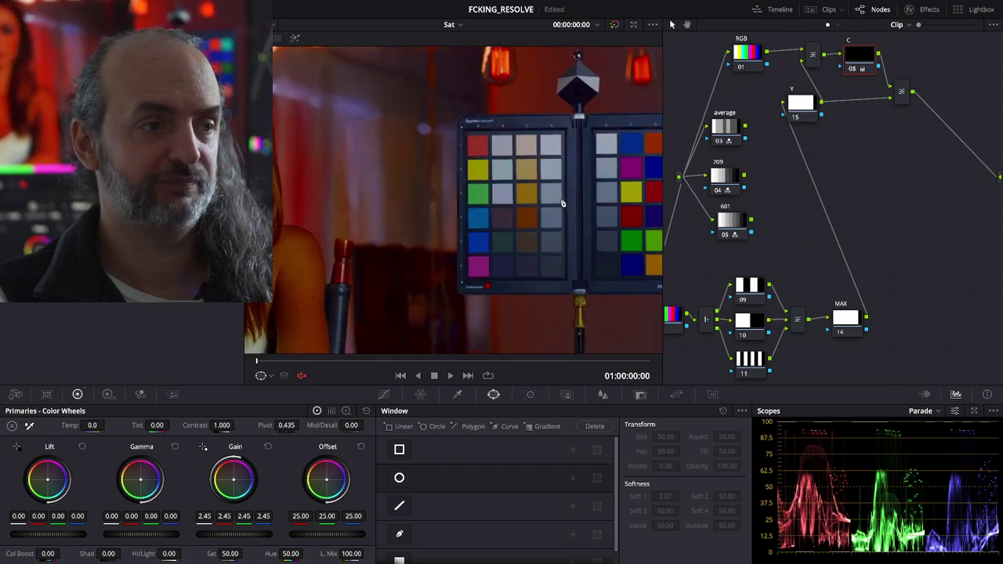
Step: Test higher C node gain values such as 1.53, resetting to 1.00 between tries
click(267, 445)
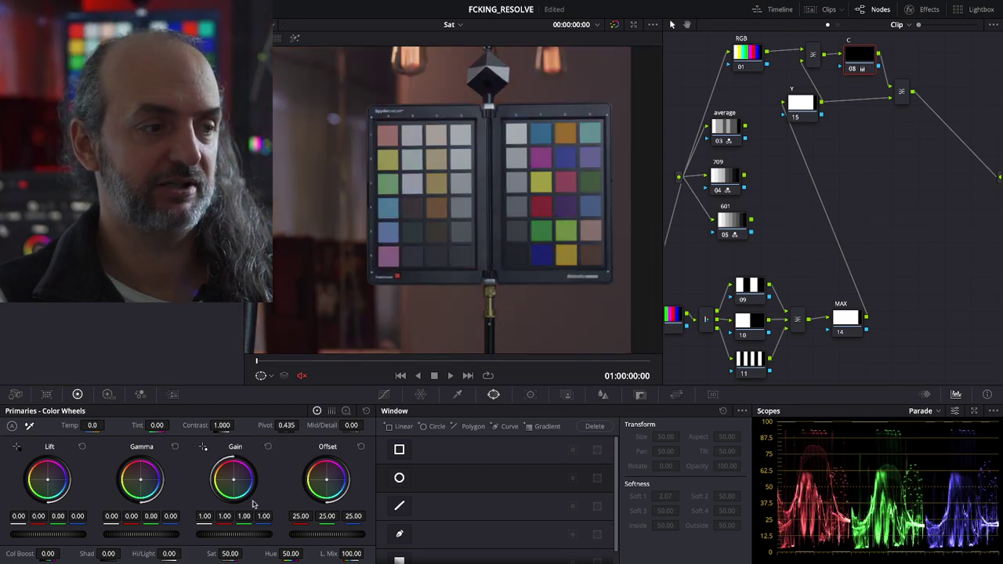
drag(234, 534, 285, 535)
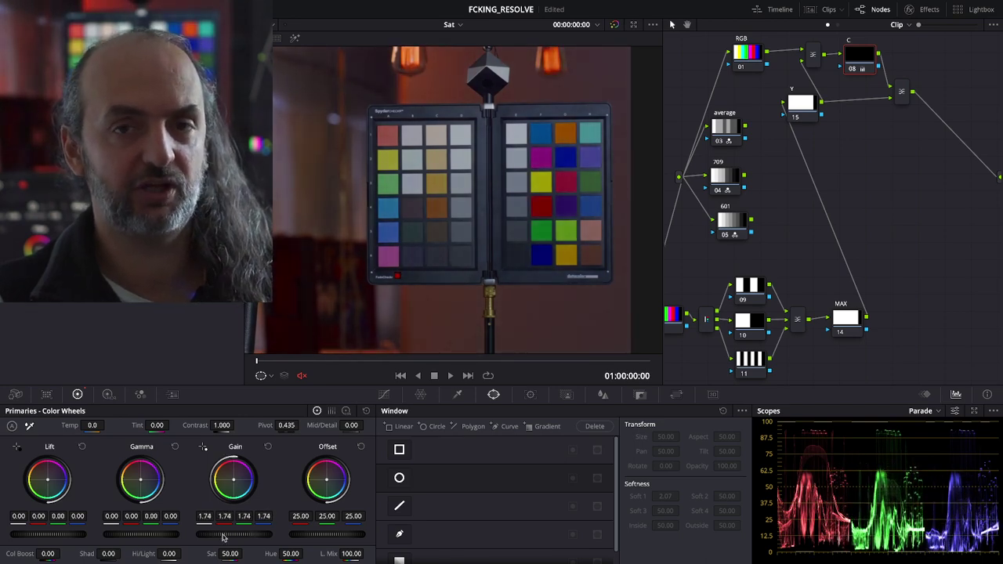
click(267, 448)
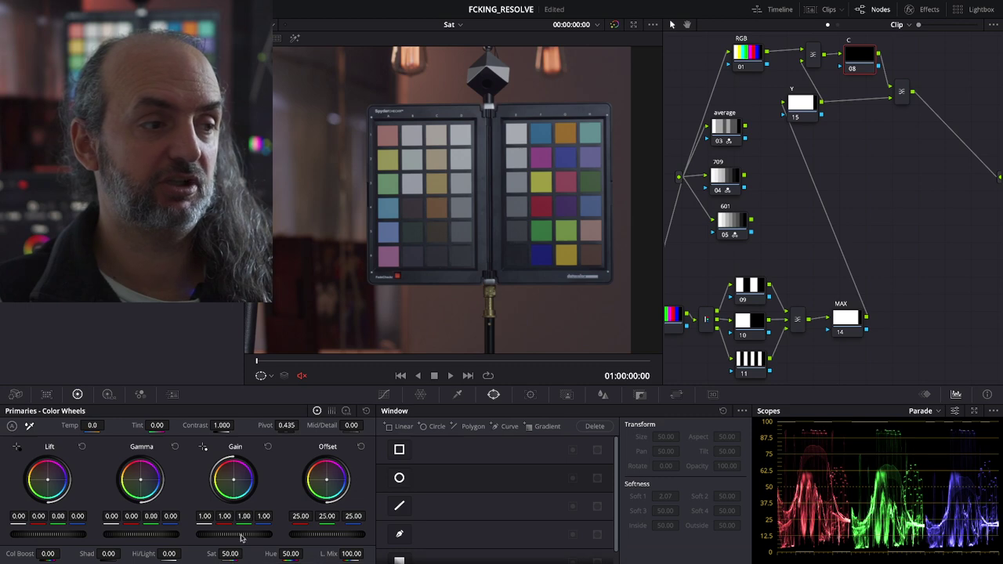
drag(234, 534, 267, 535)
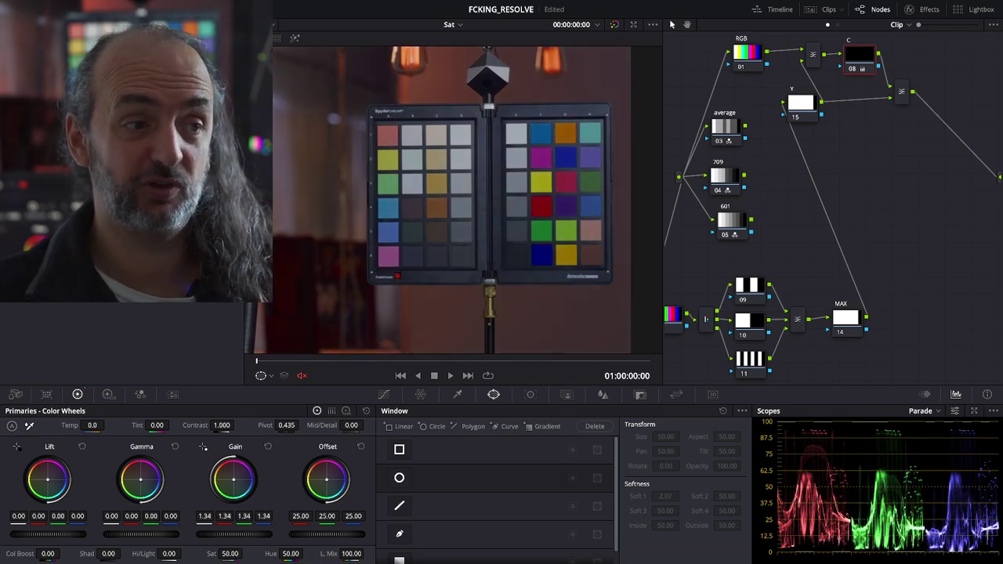
click(268, 448)
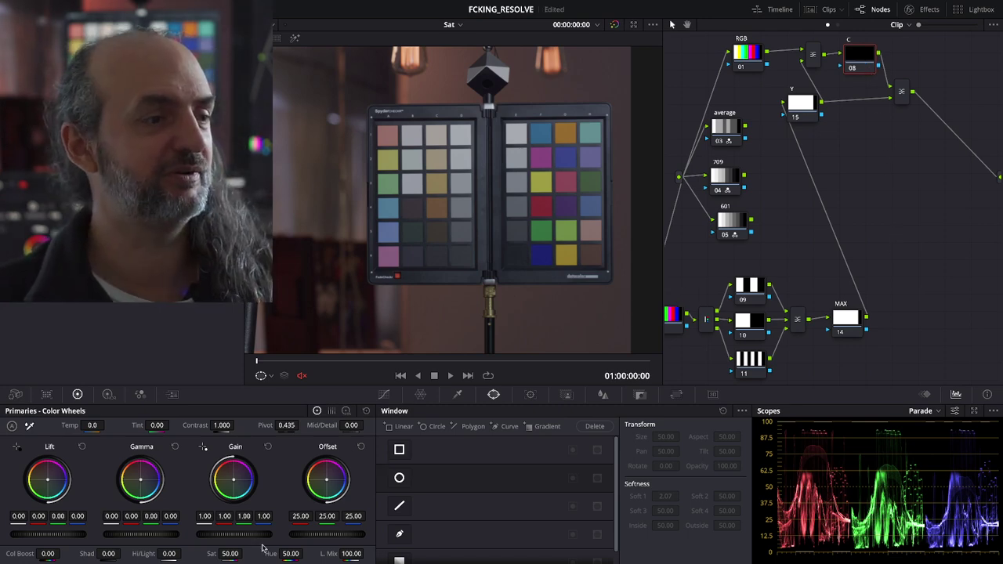
mouse_move(233, 534)
mouse_down()
mouse_move(266, 535)
mouse_move(226, 534)
mouse_up()
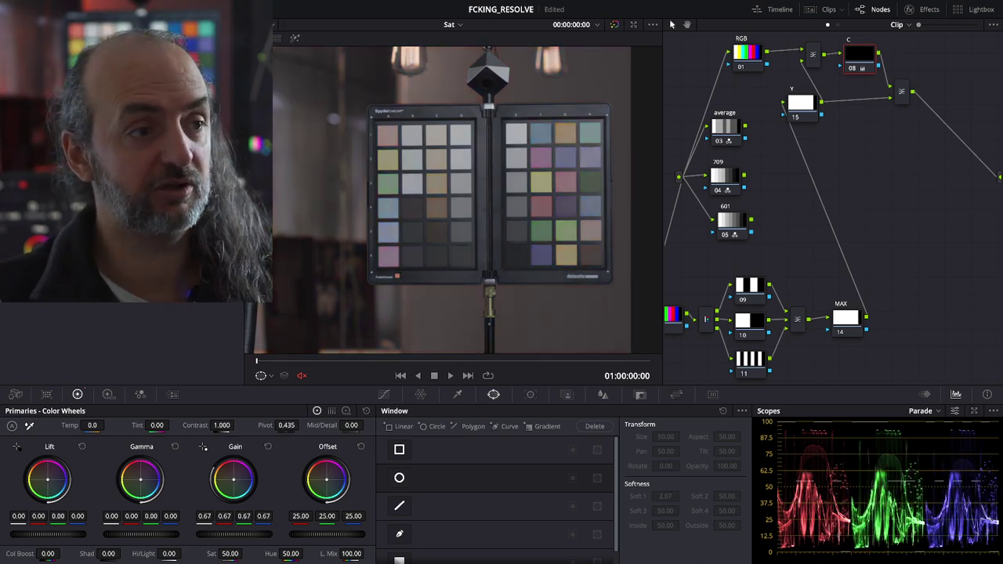
Step: Reset the gain to 1.00, then add serial node 15 after MAX with Alt+S and arrange them
double_click(224, 534)
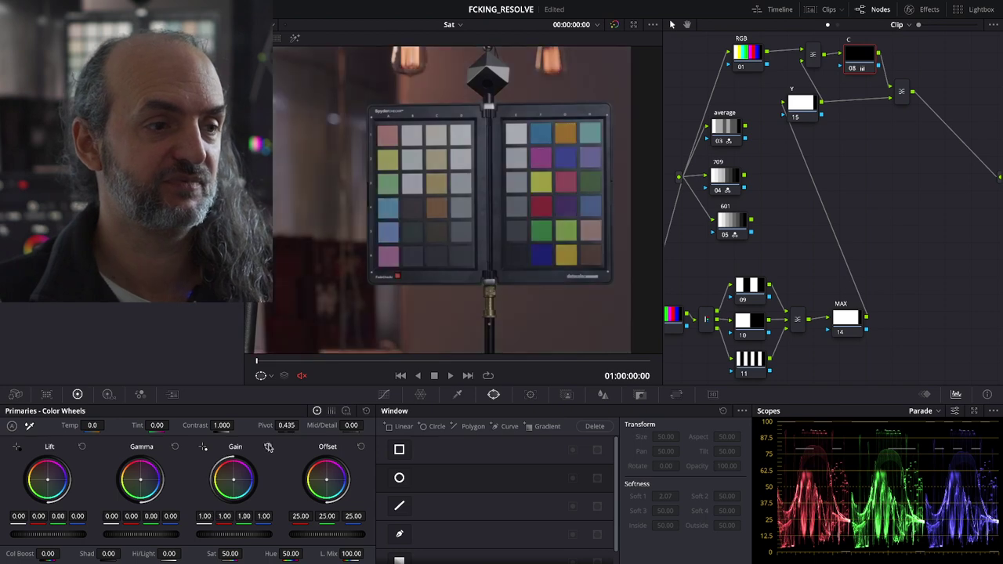
click(853, 318)
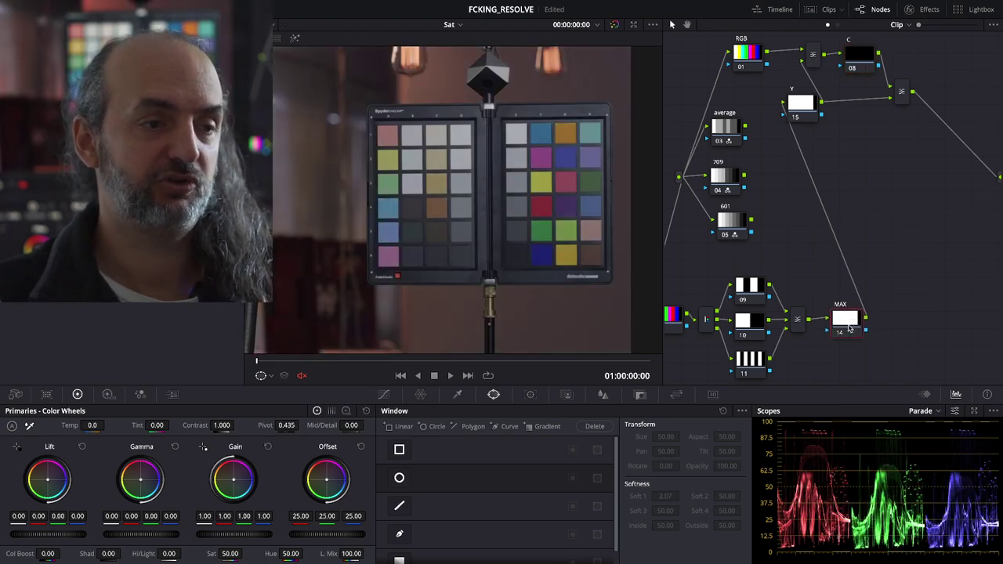
drag(848, 329, 863, 298)
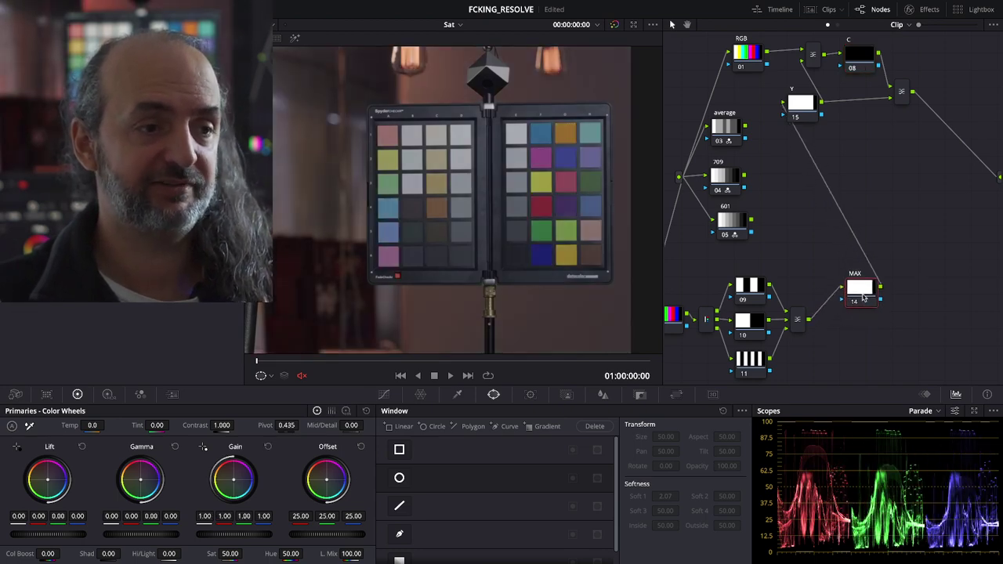
key(alt+s)
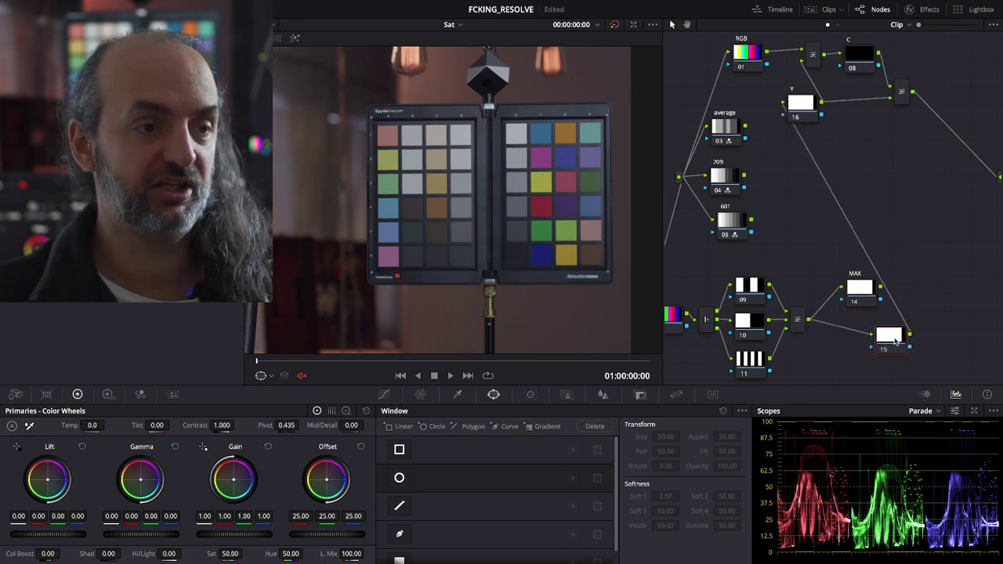
drag(895, 340, 874, 343)
drag(868, 300, 834, 277)
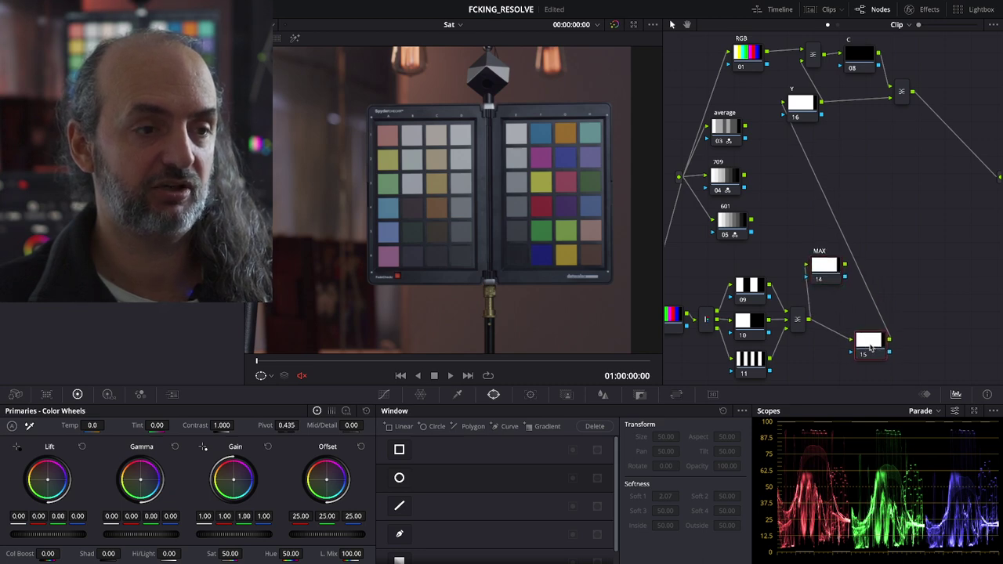
drag(871, 347, 865, 338)
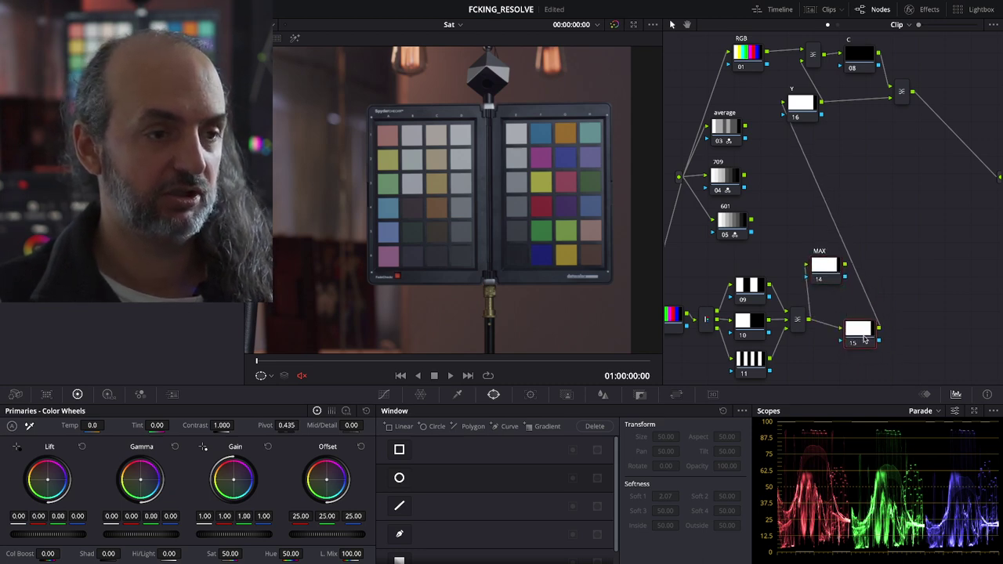
drag(857, 338, 870, 339)
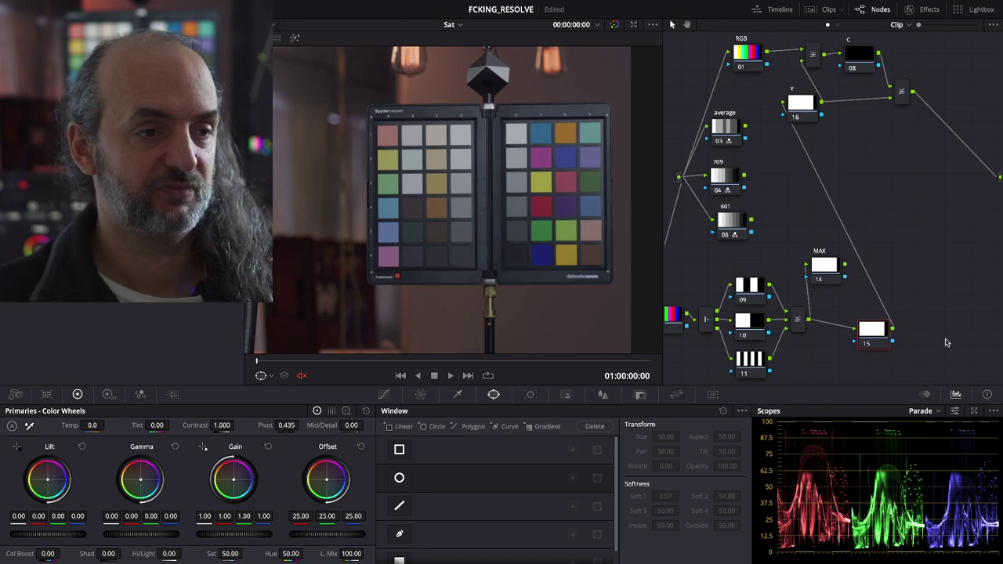
Step: Confirm the mixer feeding MAX keeps its Lighten blend mode
right_click(870, 335)
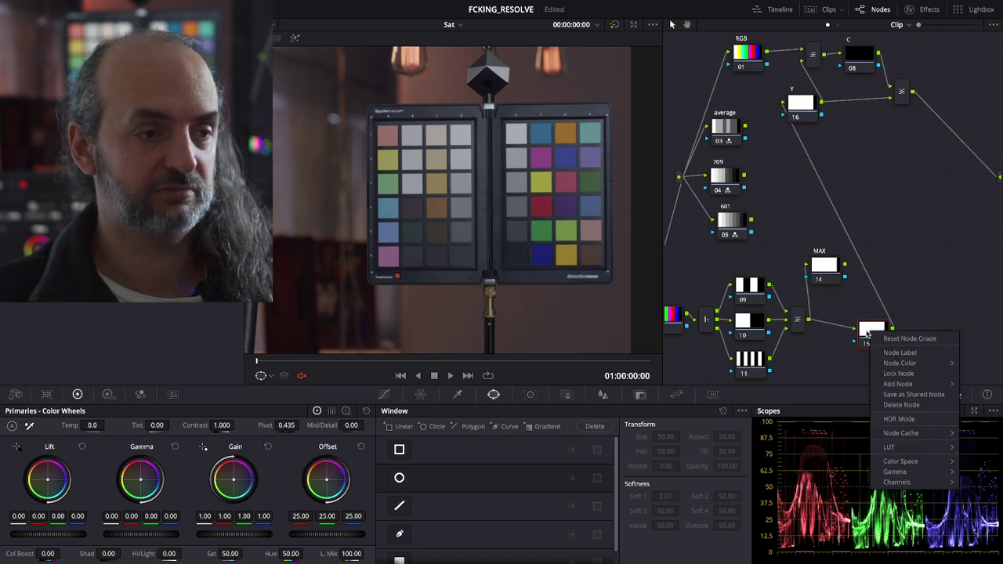
key(Escape)
click(798, 322)
right_click(799, 321)
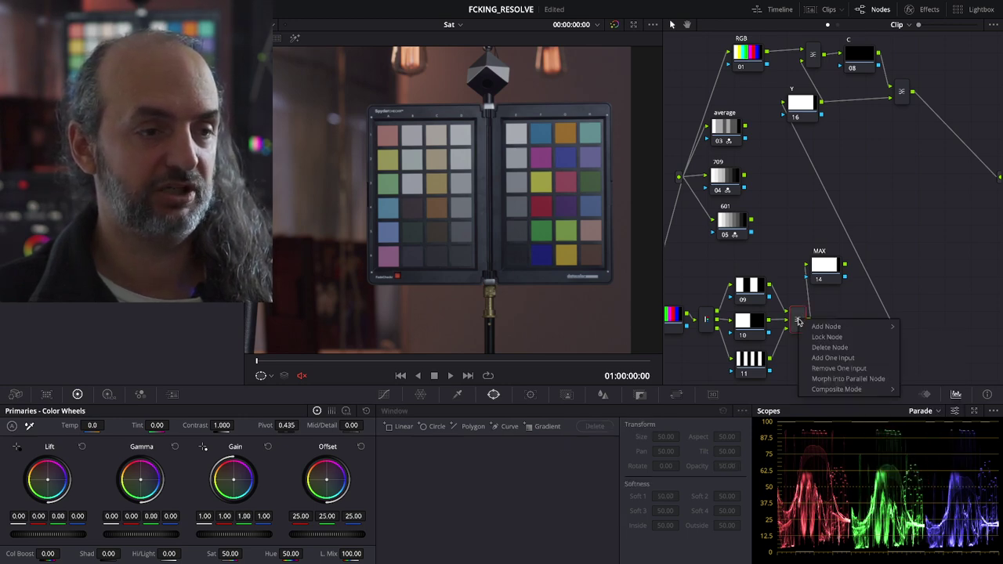
mouse_move(836, 389)
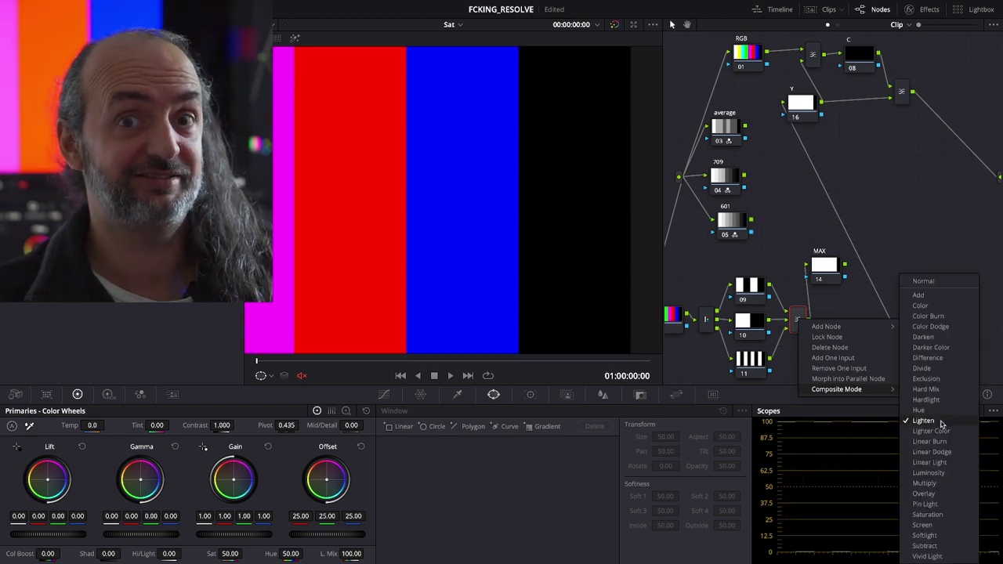
click(892, 258)
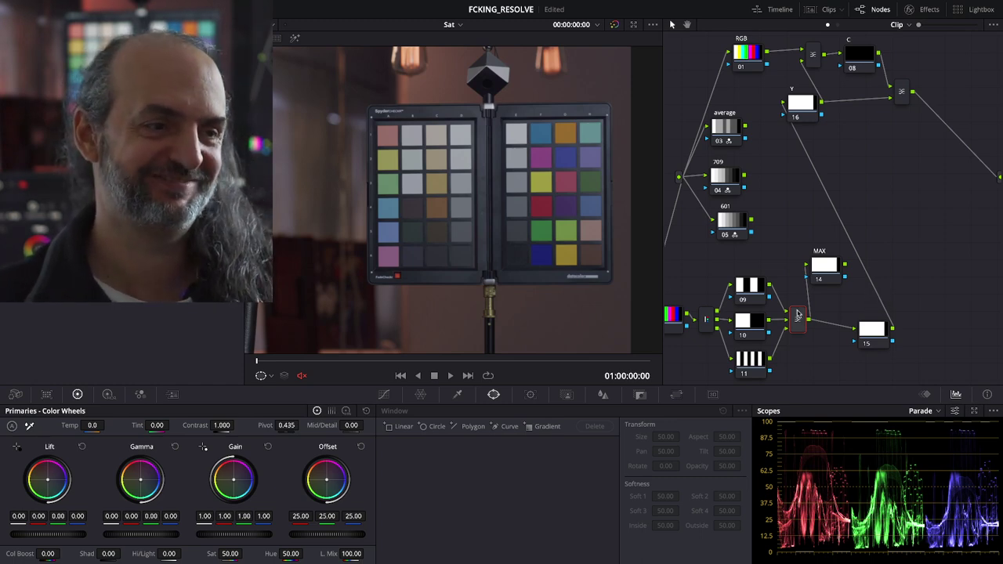
Step: Rearrange nodes 09–11, MAX and the mixer, moving node 15 aside to detach it
mouse_move(795, 267)
mouse_down()
mouse_move(714, 353)
mouse_move(716, 377)
mouse_move(758, 335)
mouse_up()
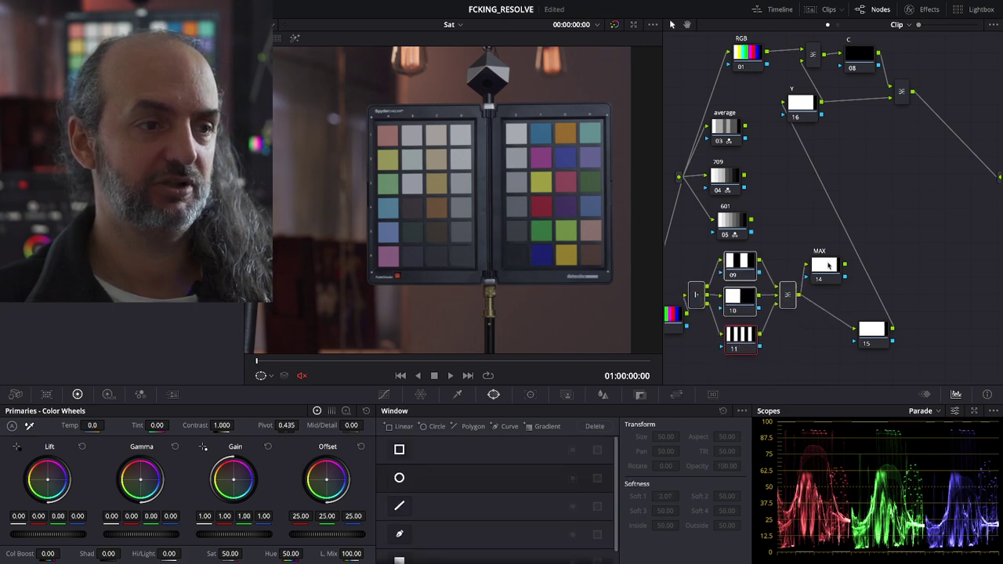
drag(828, 265, 837, 275)
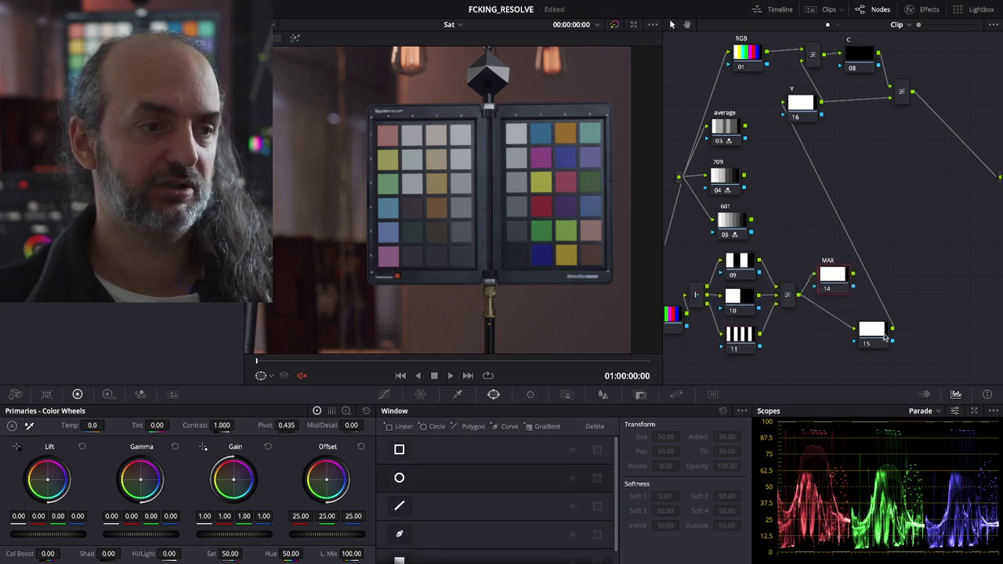
drag(886, 336, 916, 327)
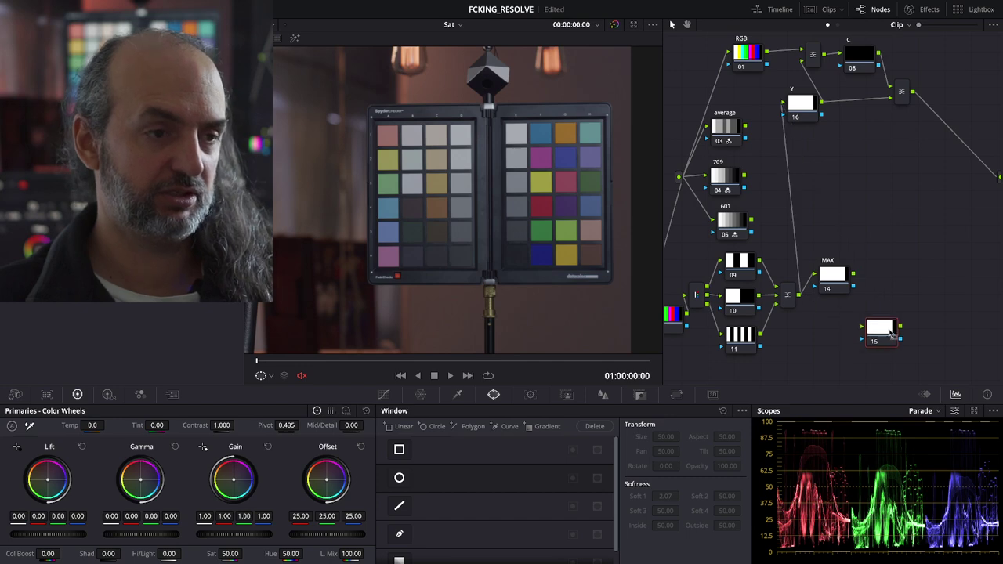
click(789, 295)
drag(832, 273, 851, 268)
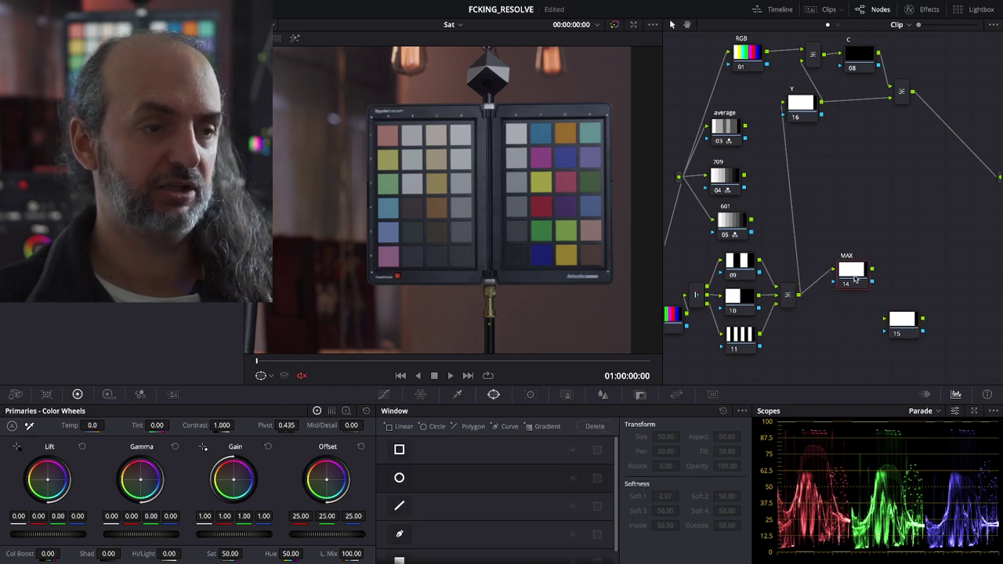
drag(788, 294, 800, 273)
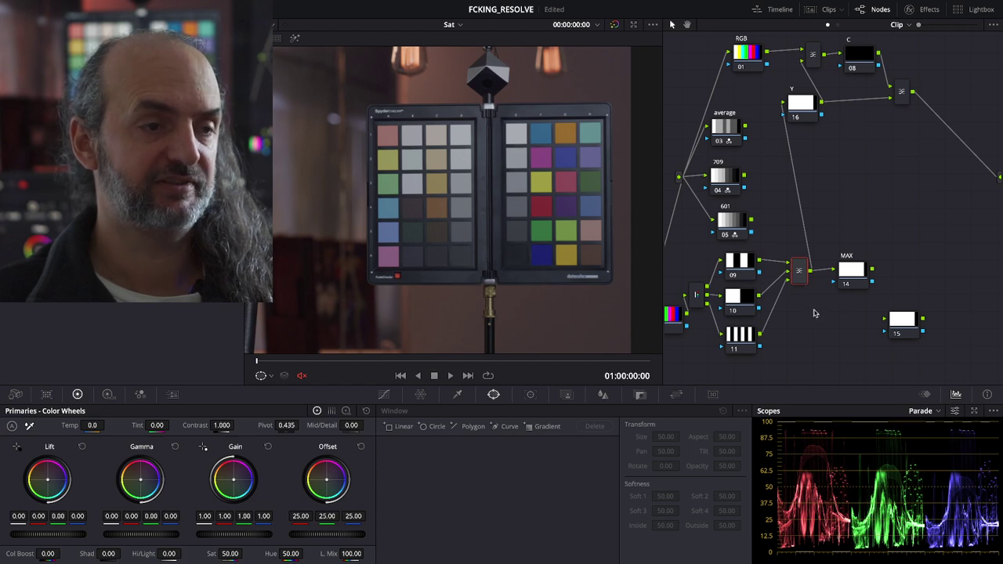
Step: Add a second mixer with an extra input, wire node 11 into it and its output onward
right_click(815, 311)
mouse_move(860, 328)
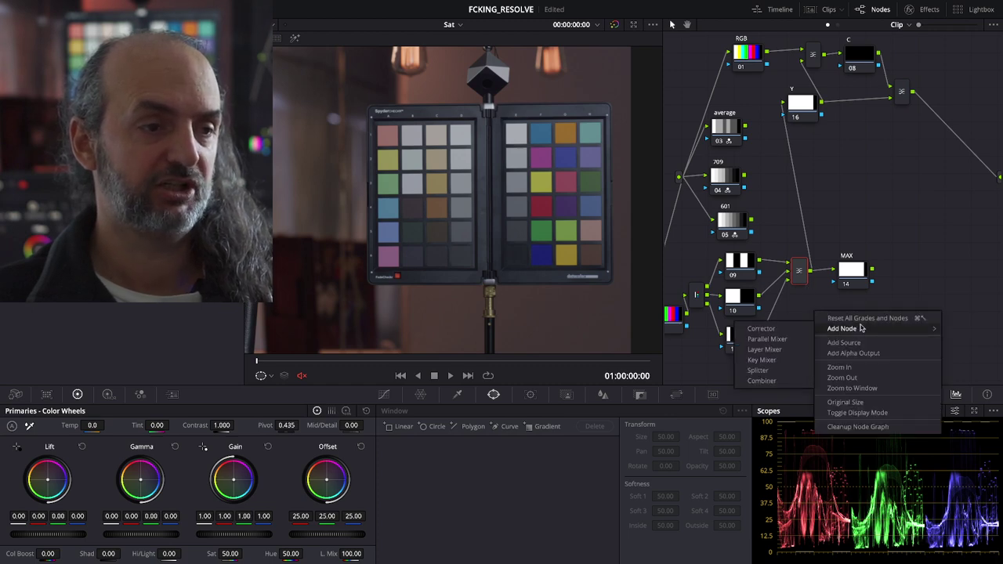
click(782, 360)
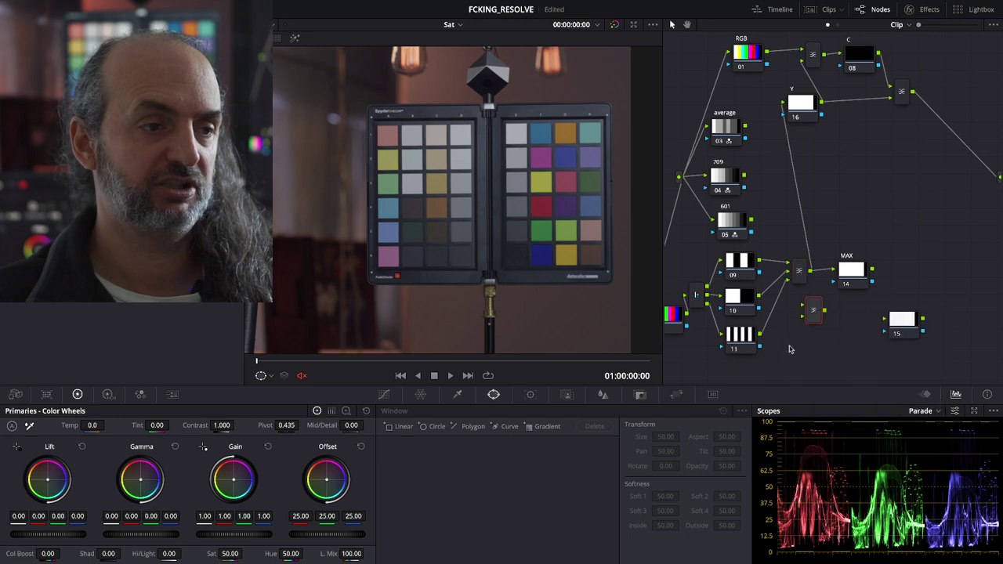
right_click(813, 315)
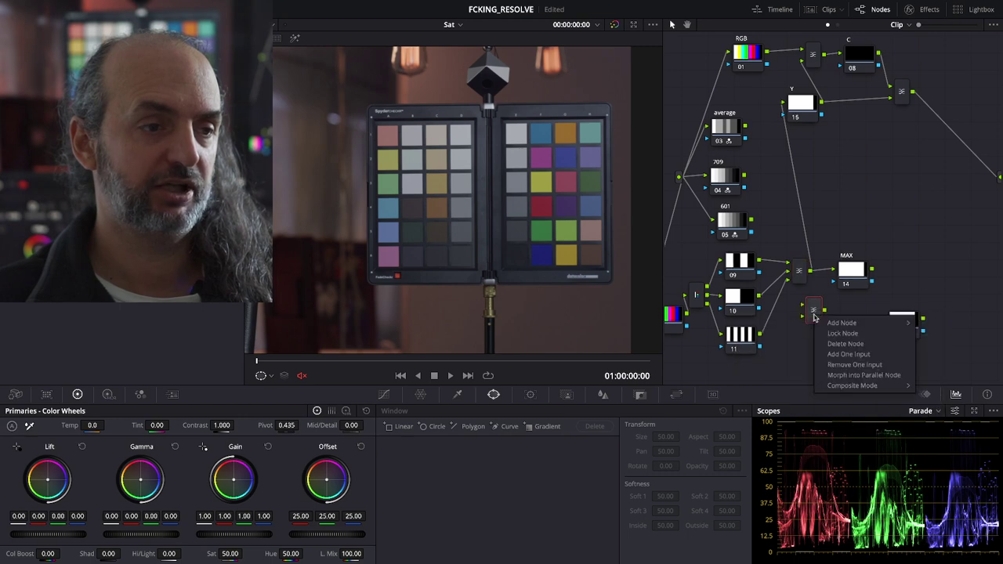
click(848, 355)
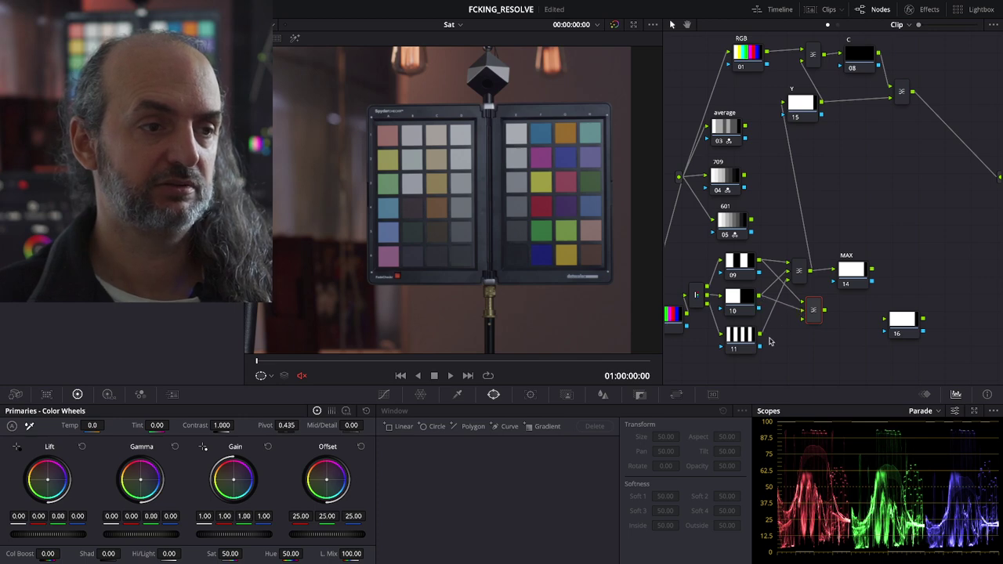
drag(770, 335, 809, 326)
drag(875, 323, 881, 324)
click(901, 319)
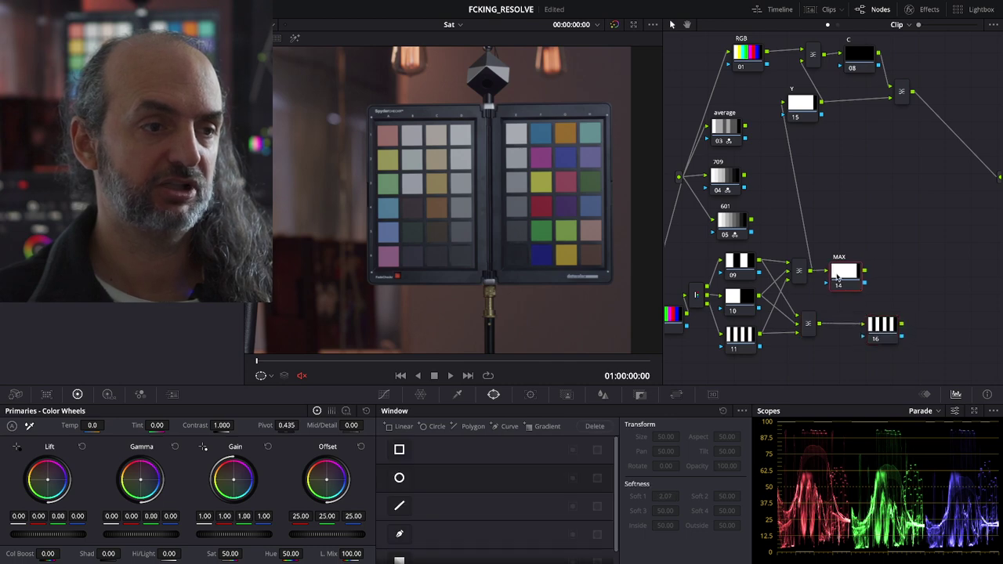
drag(844, 274, 832, 276)
drag(875, 326, 858, 325)
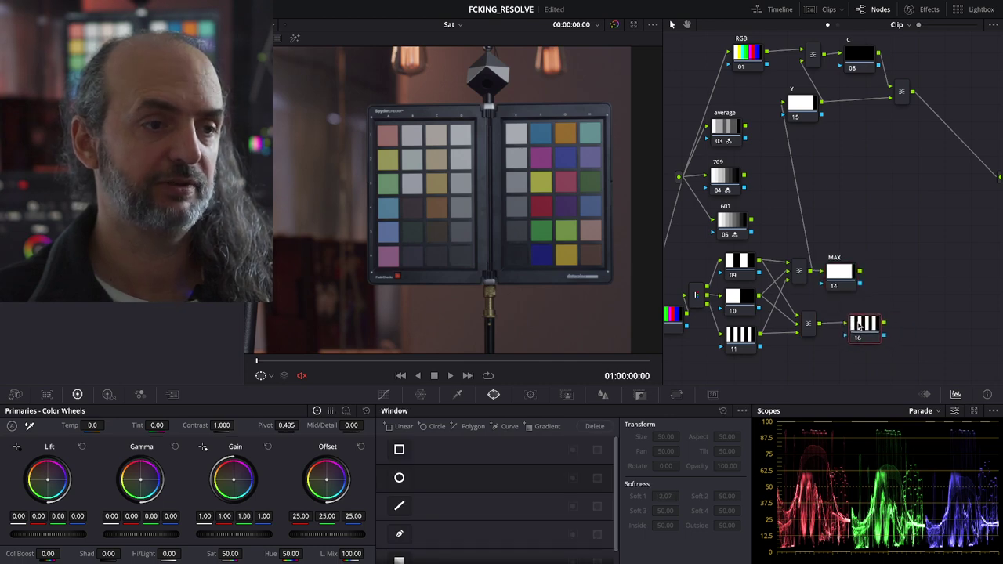
Step: Set the new mixer's blend mode to Darken and label node 17 'MIN'
right_click(810, 323)
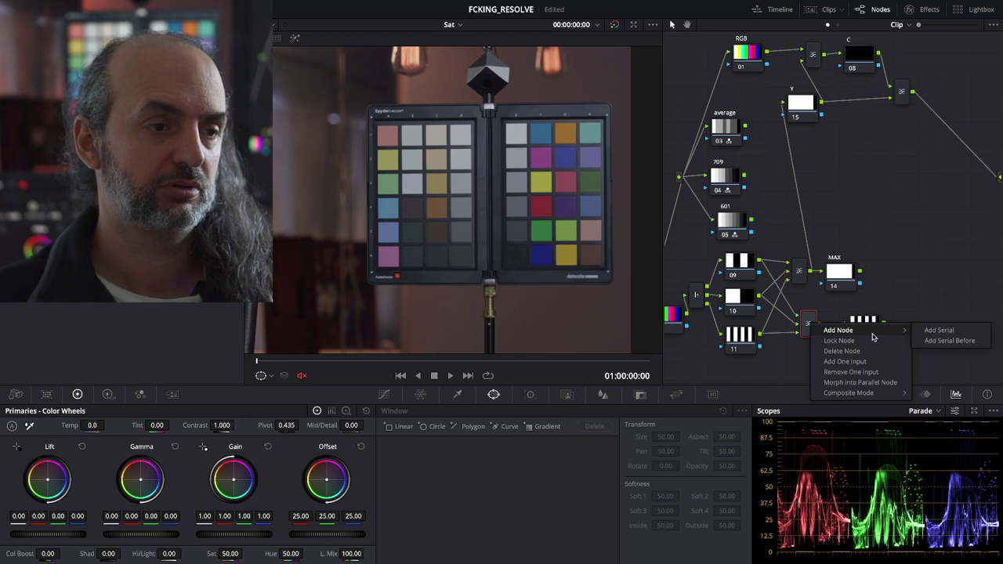
mouse_move(878, 395)
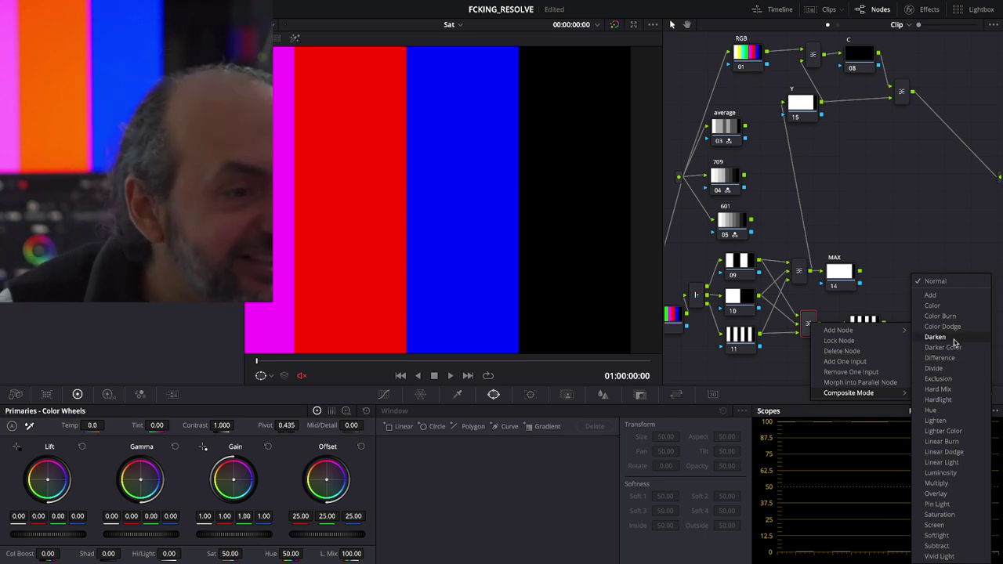
click(944, 347)
click(854, 331)
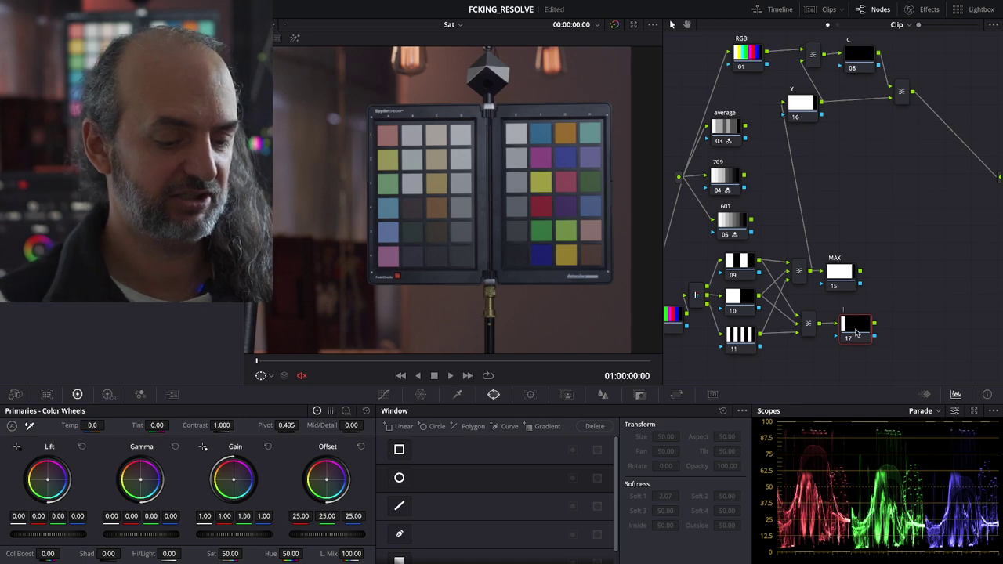
text(MIN)
key(Return)
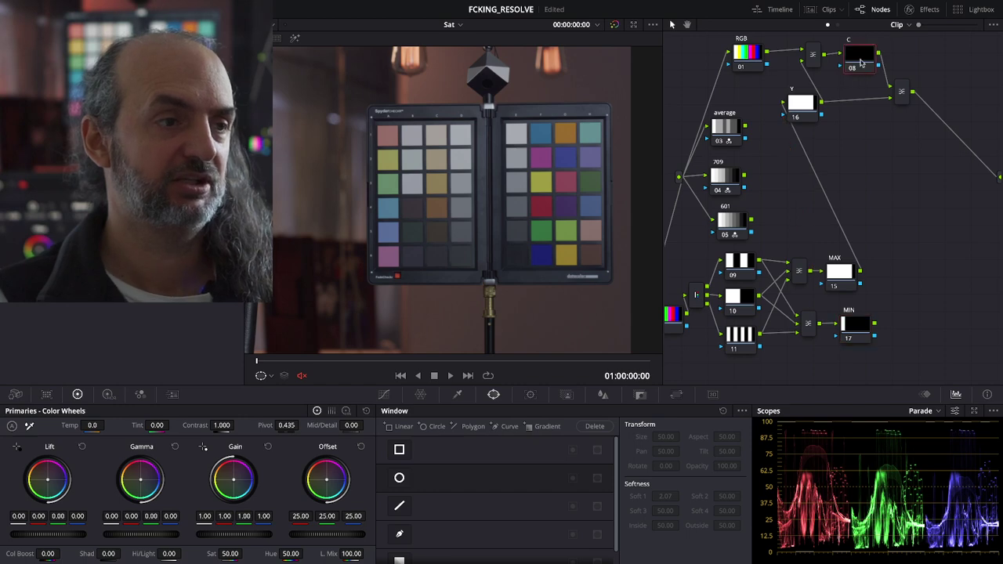
Step: Move the Y node below the MIN node and drag the C node's gain down to 0.44
drag(808, 115, 811, 109)
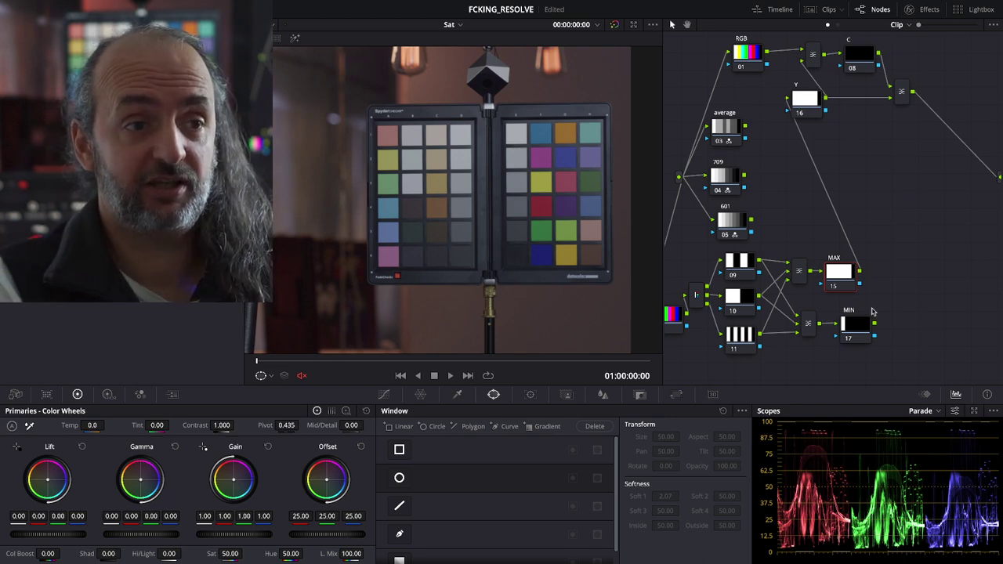
click(867, 328)
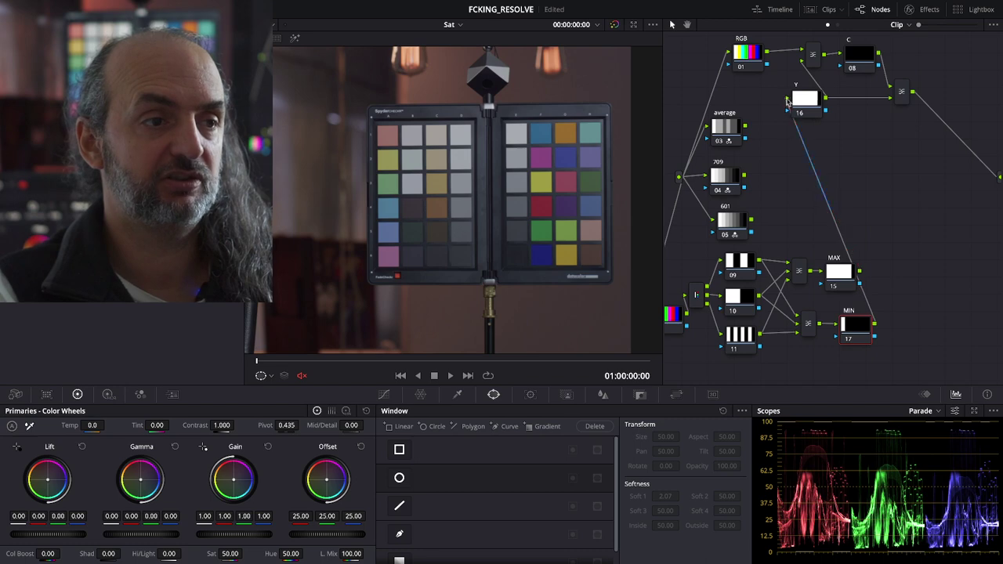
mouse_move(805, 102)
mouse_down()
mouse_move(846, 121)
mouse_move(854, 143)
mouse_up()
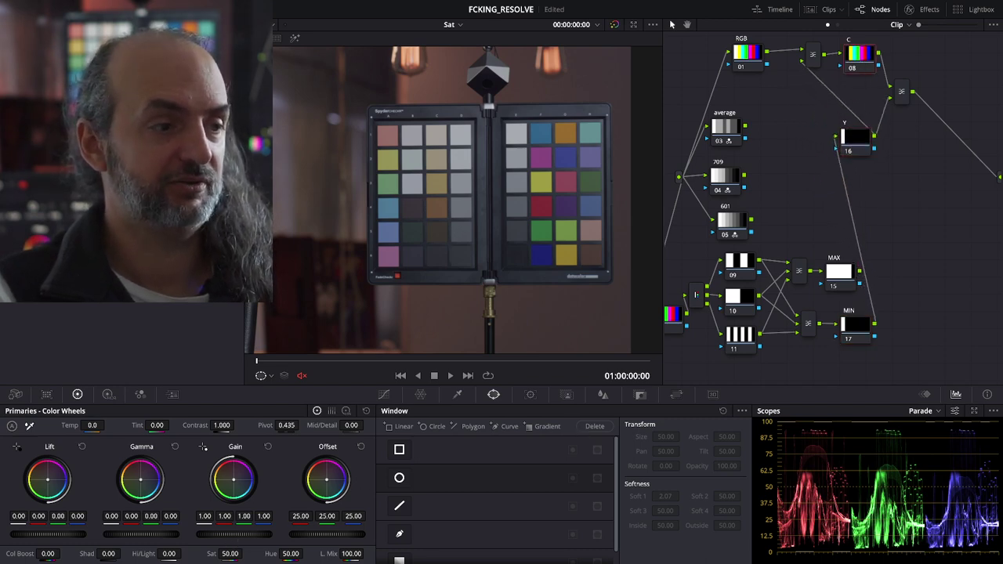
mouse_move(233, 534)
mouse_down()
mouse_move(282, 533)
mouse_move(216, 533)
mouse_up()
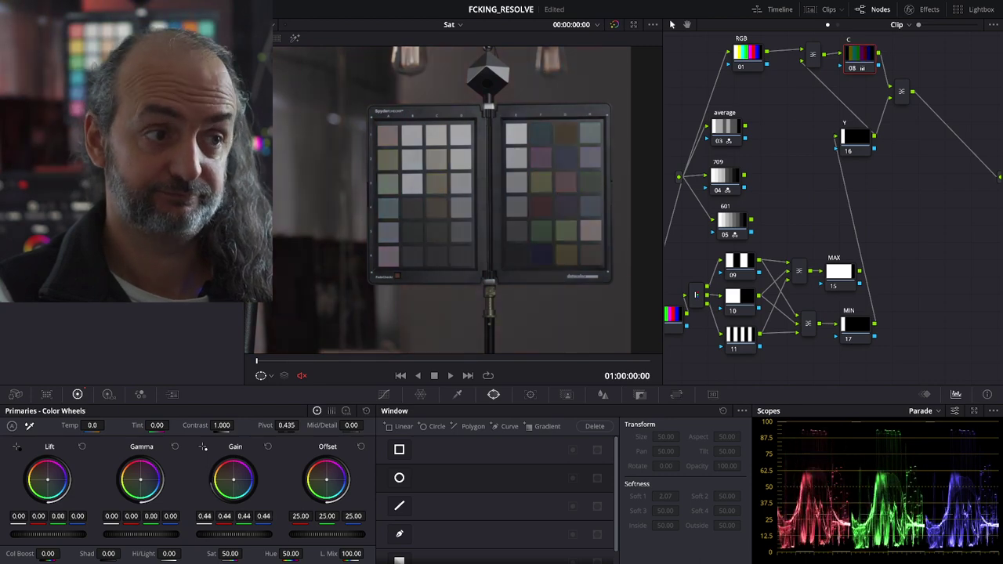
Step: Work the C node's Gain master wheel down and back up, settling at 1.73 on all channels
drag(216, 533, 253, 536)
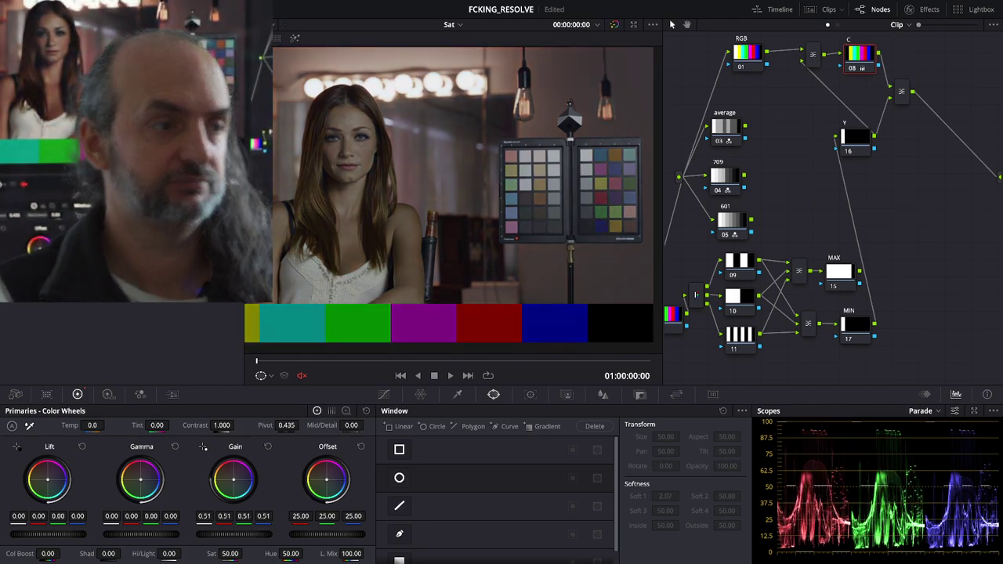
mouse_move(258, 537)
mouse_down()
mouse_move(210, 536)
mouse_move(229, 536)
mouse_up()
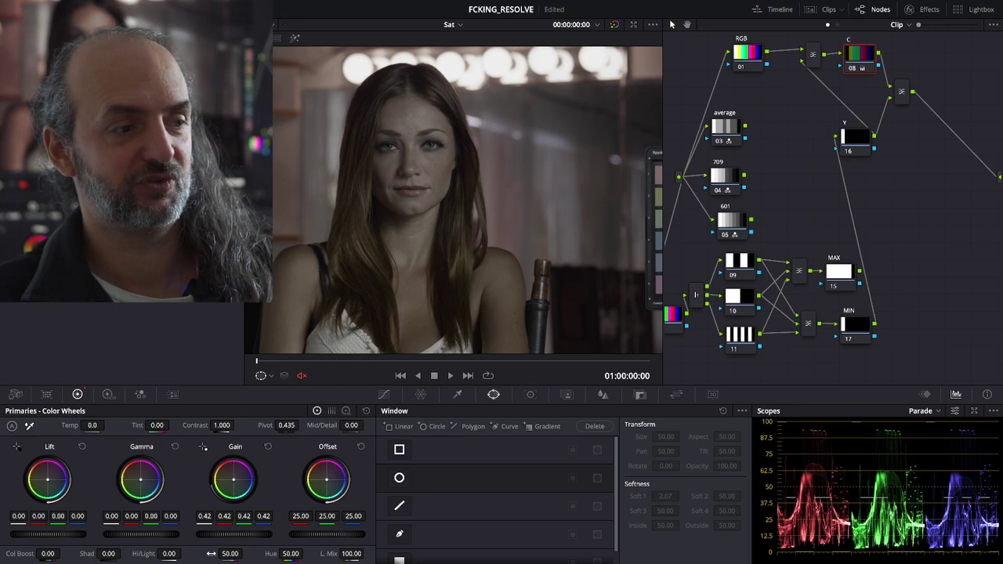
mouse_move(244, 536)
mouse_down()
mouse_move(195, 536)
mouse_move(250, 536)
mouse_move(539, 291)
mouse_up()
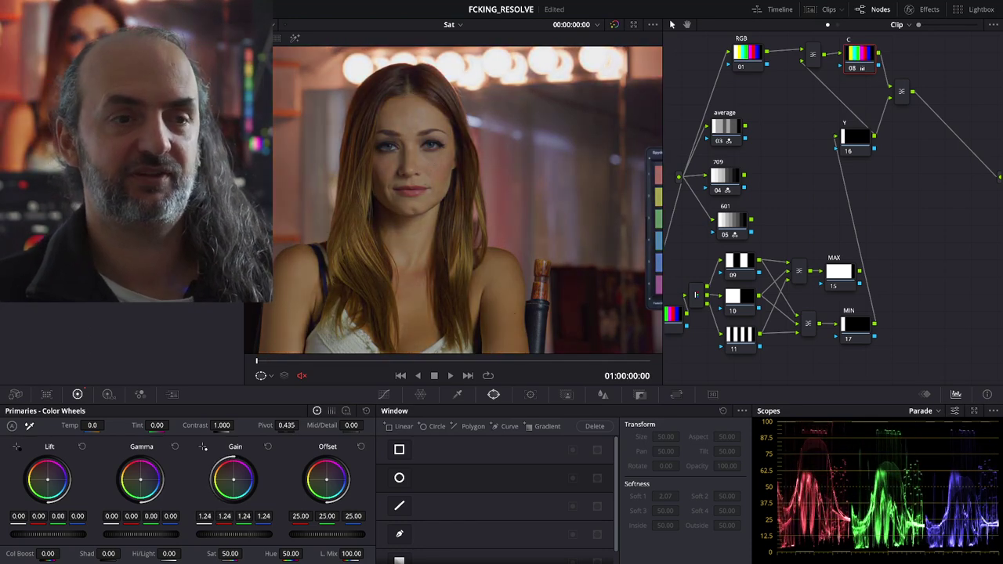
drag(537, 335, 914, 179)
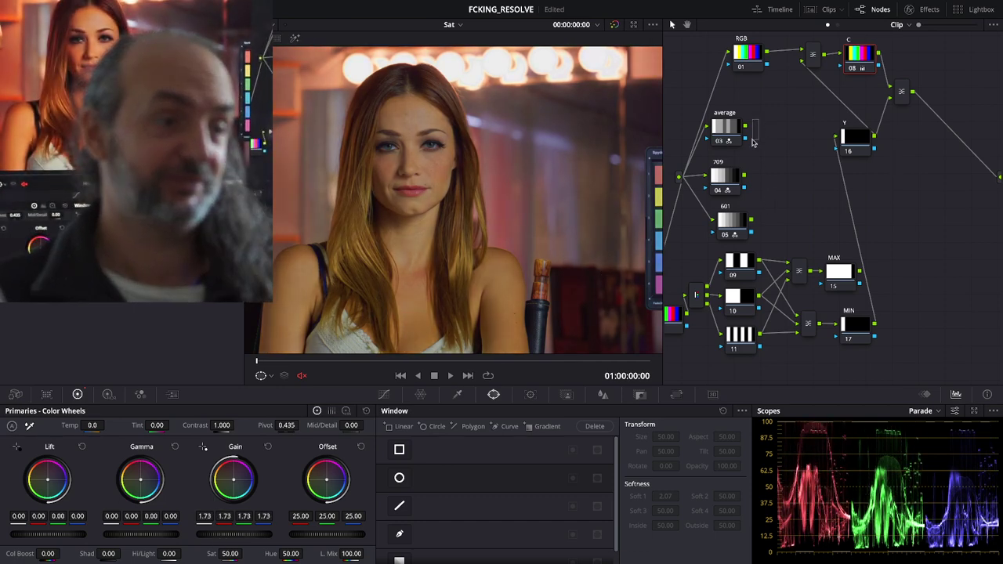
Step: Move the average, 709 and 601 nodes up, feed 709 into Y, and reset C's gain to 1.00
mouse_move(752, 143)
mouse_down()
mouse_move(708, 242)
mouse_move(756, 209)
mouse_up()
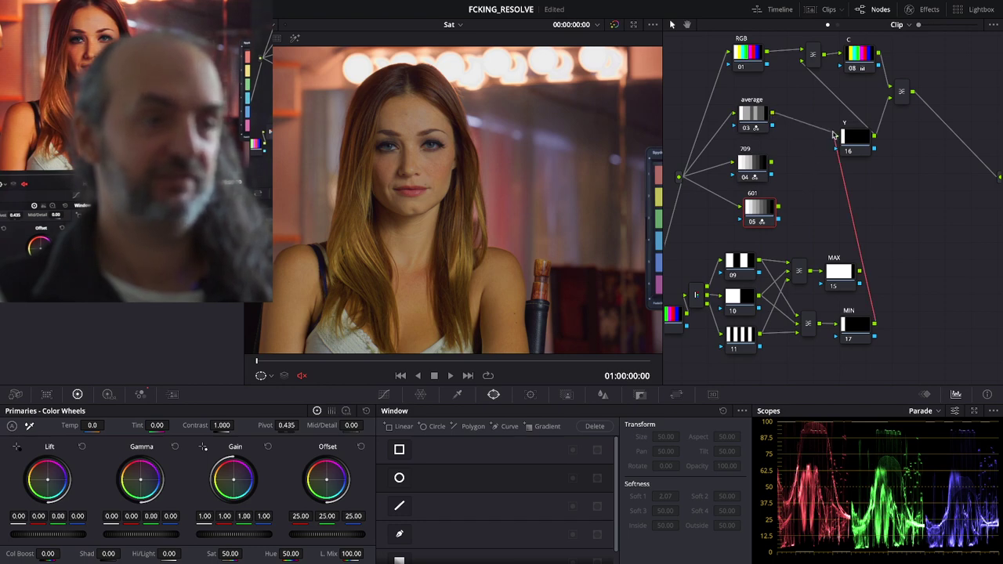
drag(774, 162, 835, 137)
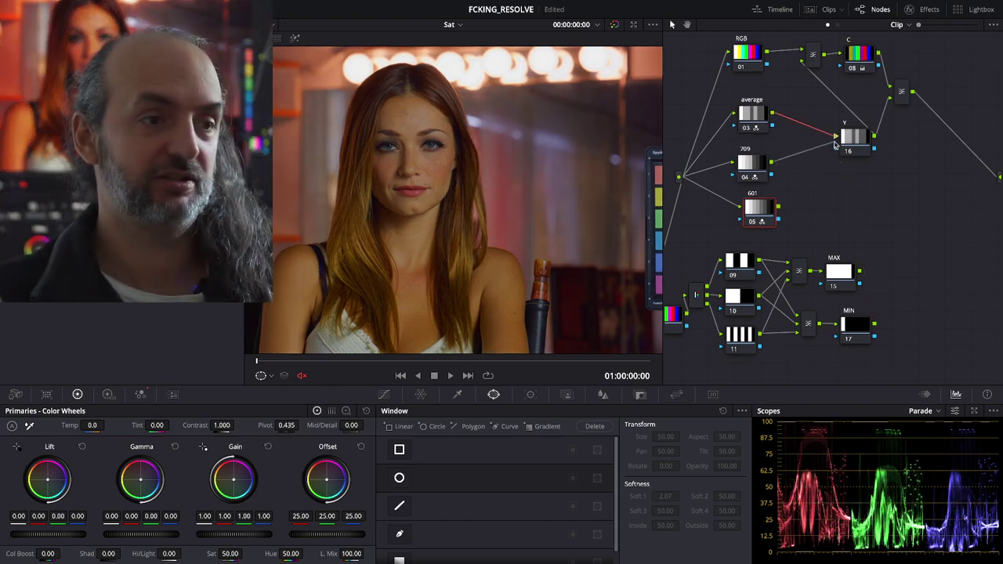
click(862, 55)
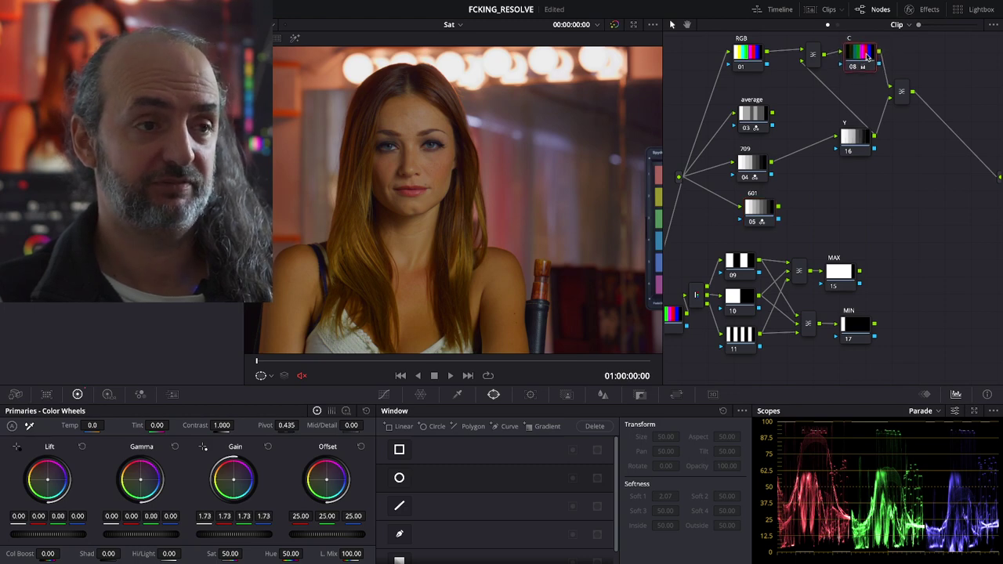
drag(866, 56, 868, 60)
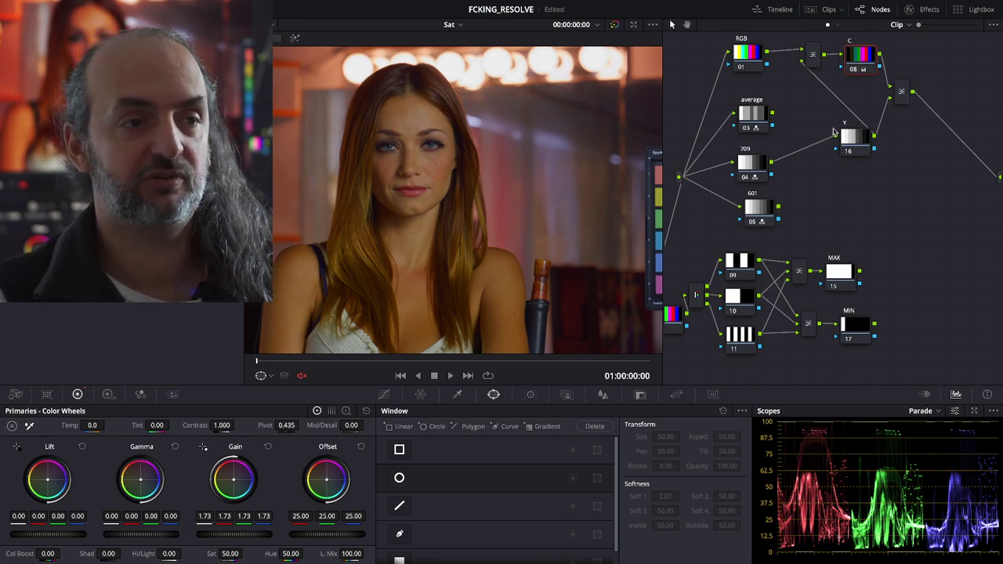
click(268, 446)
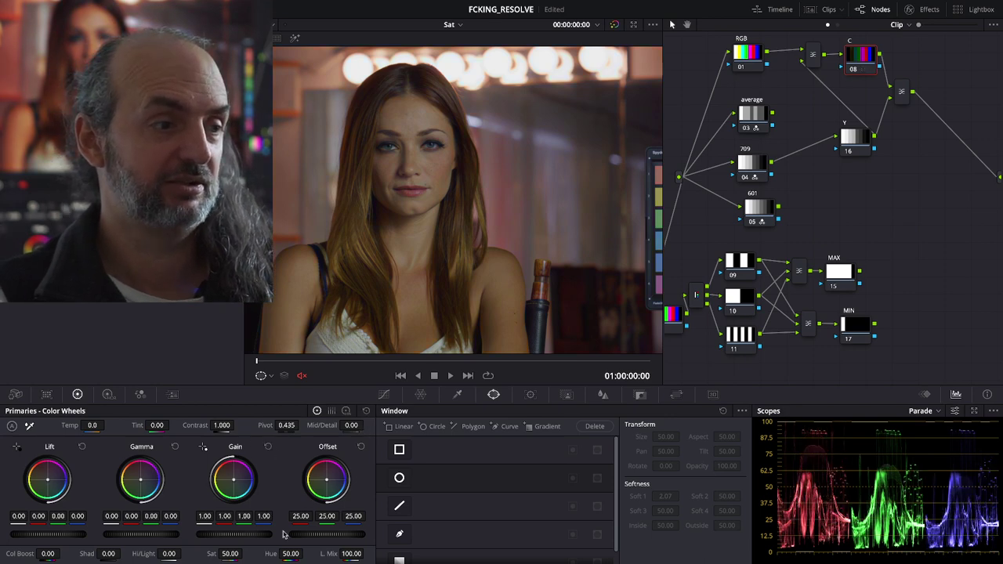
mouse_move(243, 533)
mouse_down()
mouse_move(289, 533)
mouse_move(235, 534)
mouse_up()
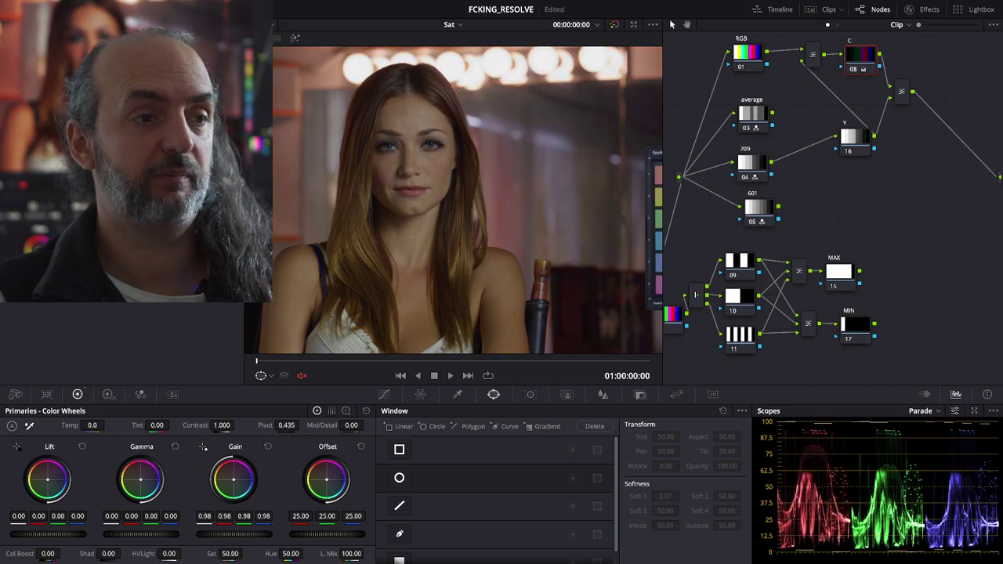
Step: Shift the conversion nodes up and add a new serial node after 601
mouse_move(792, 113)
mouse_down()
mouse_move(741, 227)
mouse_move(755, 195)
mouse_up()
click(810, 204)
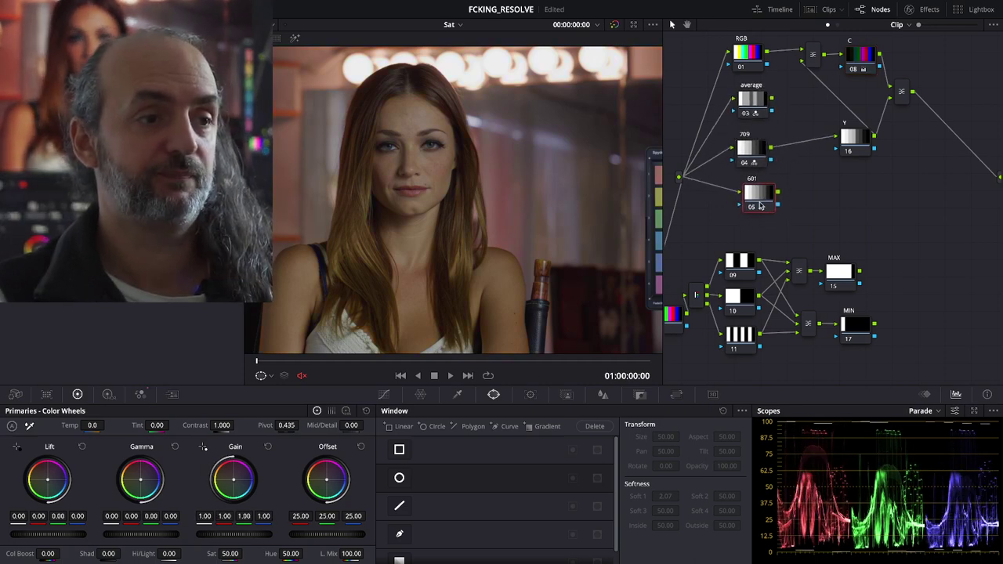
key(alt+s)
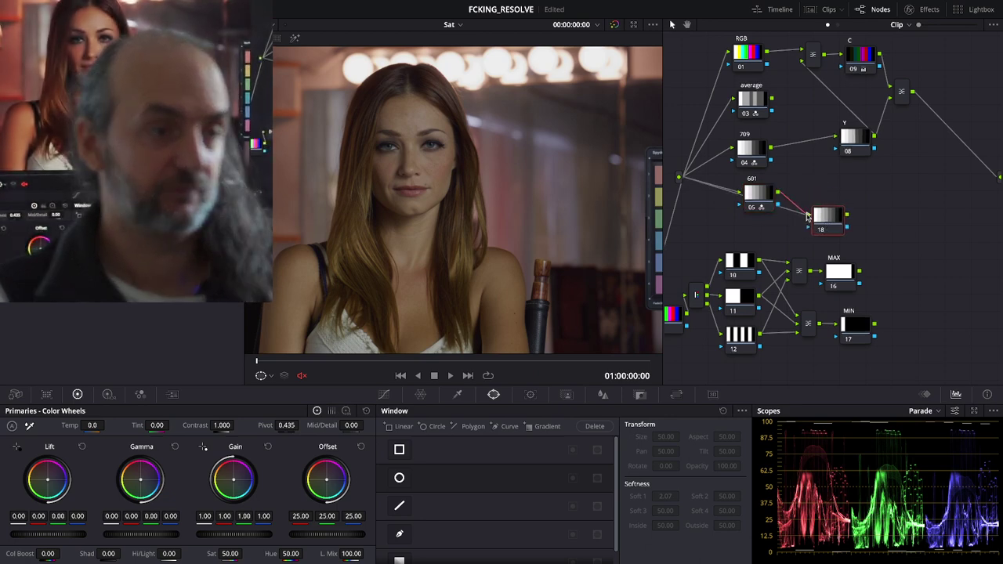
Step: Make the new node a monochrome RGB Mixer (0.21 red, 0.71 green, 0.07 blue) labelled Custom
mouse_move(759, 200)
mouse_down()
mouse_move(794, 193)
mouse_move(837, 223)
mouse_up()
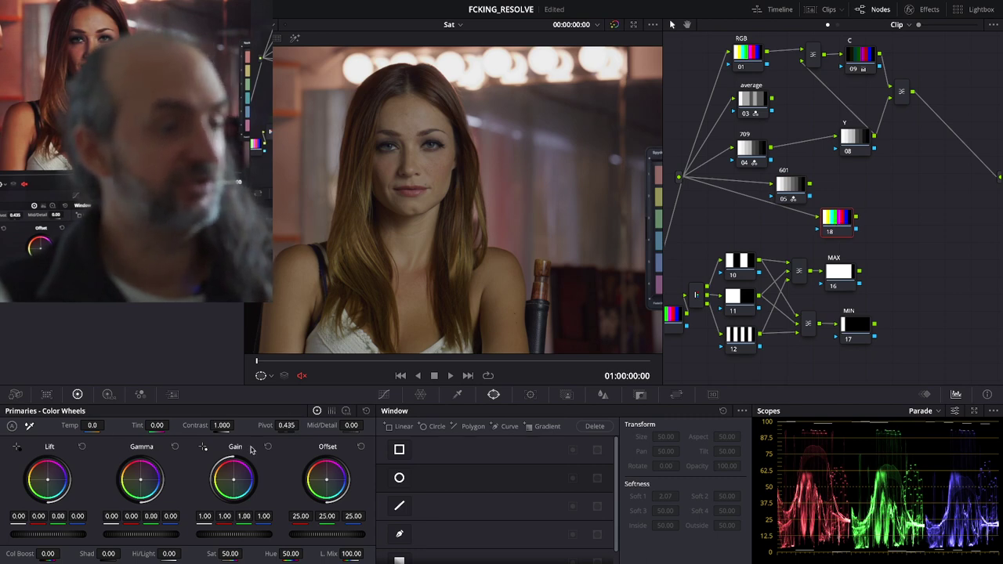
click(142, 396)
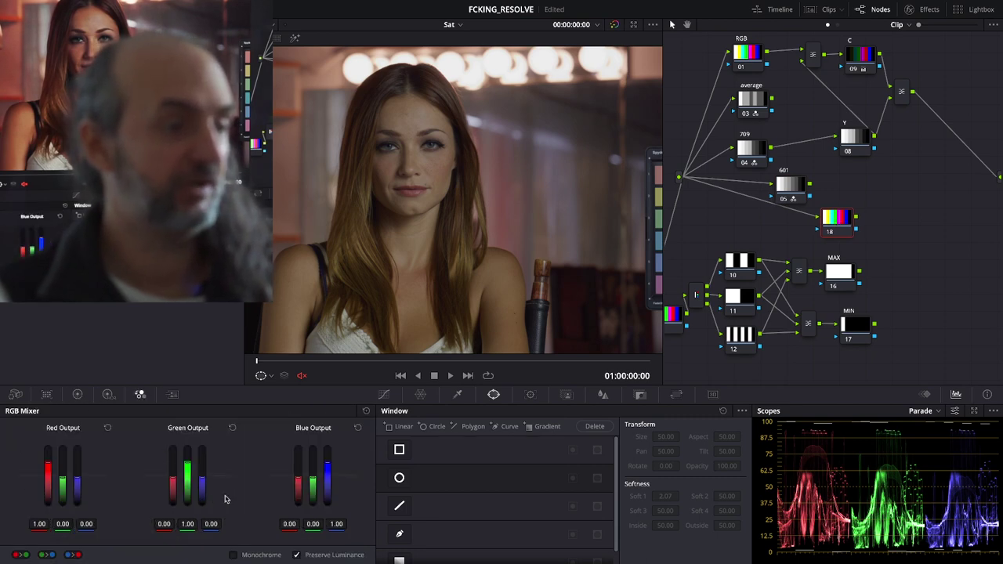
click(256, 556)
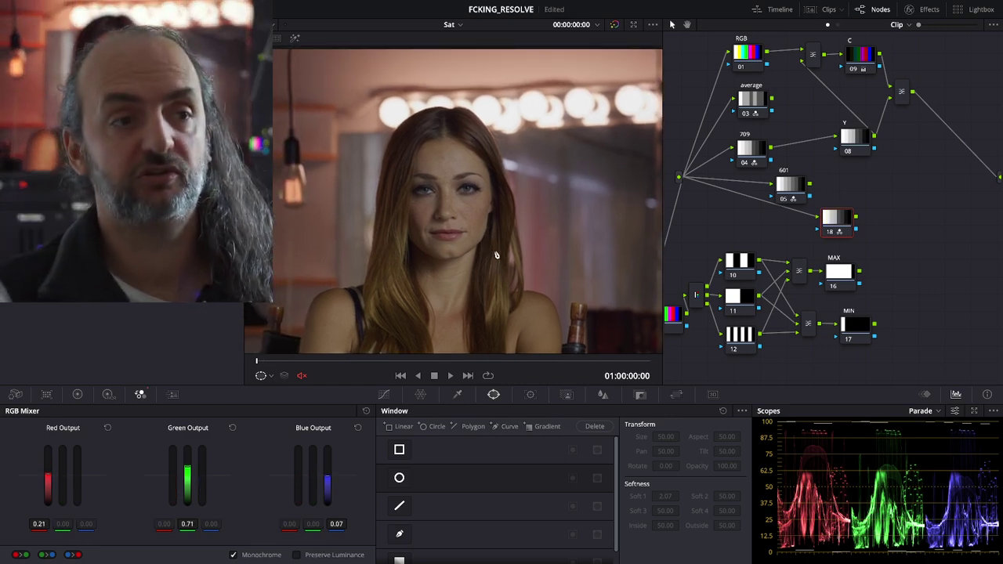
drag(840, 224, 828, 227)
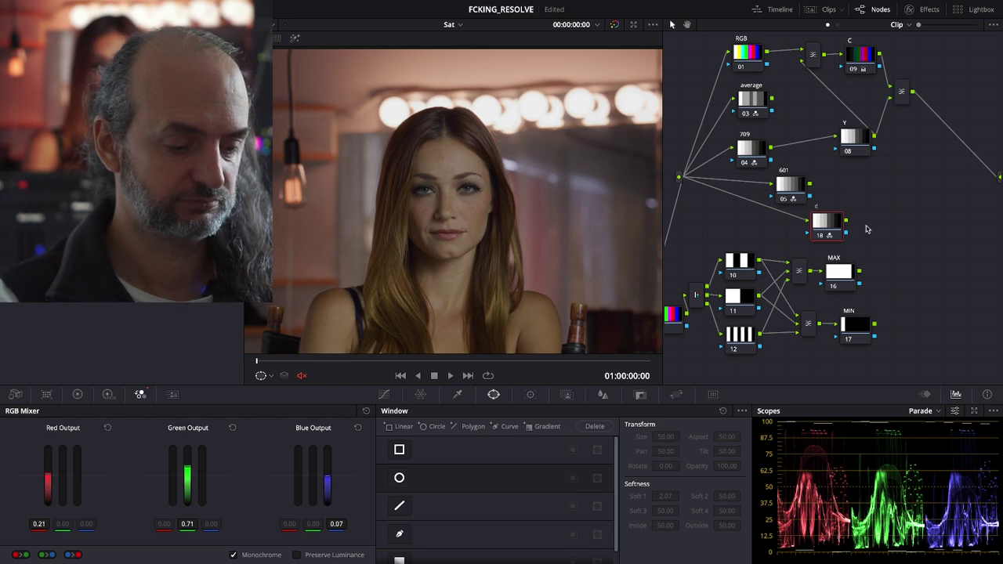
text(Cylstom)
key(Return)
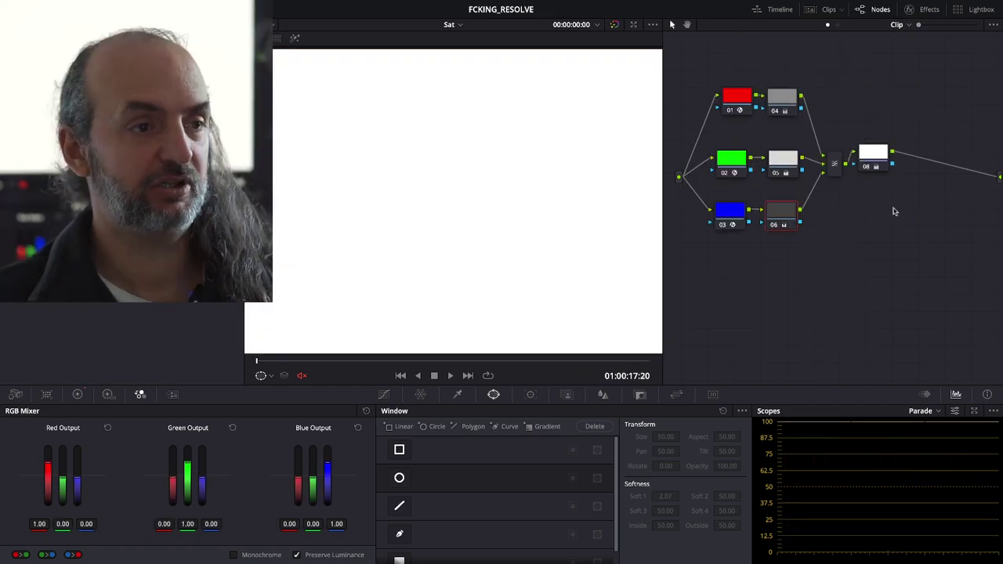
Step: On the RGB test clip, highlight node 04 and route its grey output into node 08
click(784, 105)
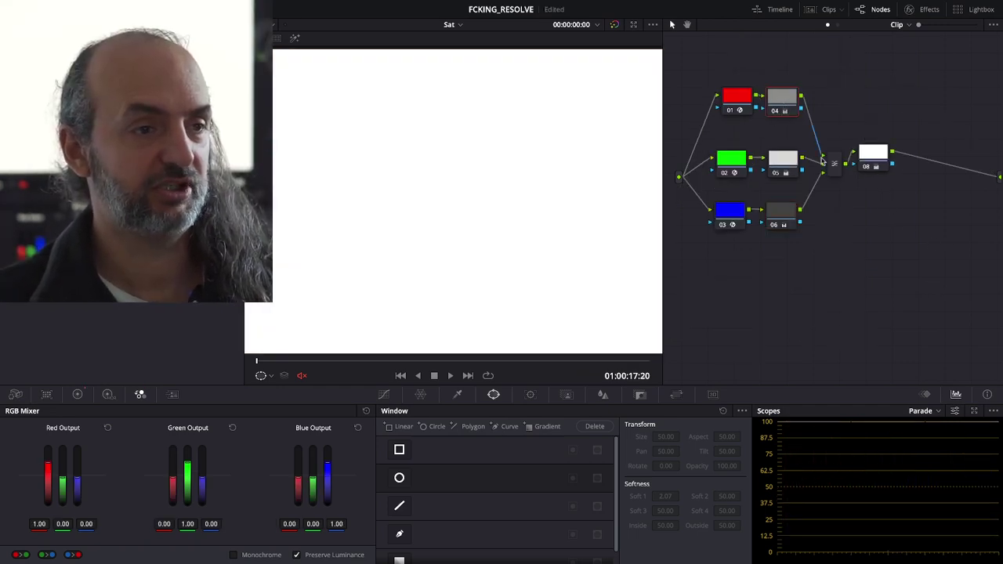
click(295, 39)
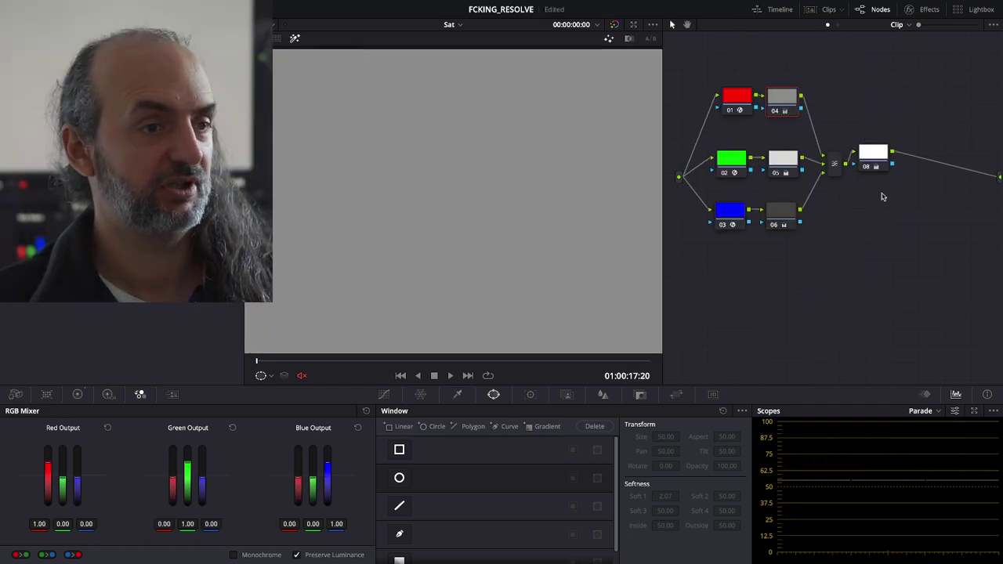
drag(886, 152, 886, 99)
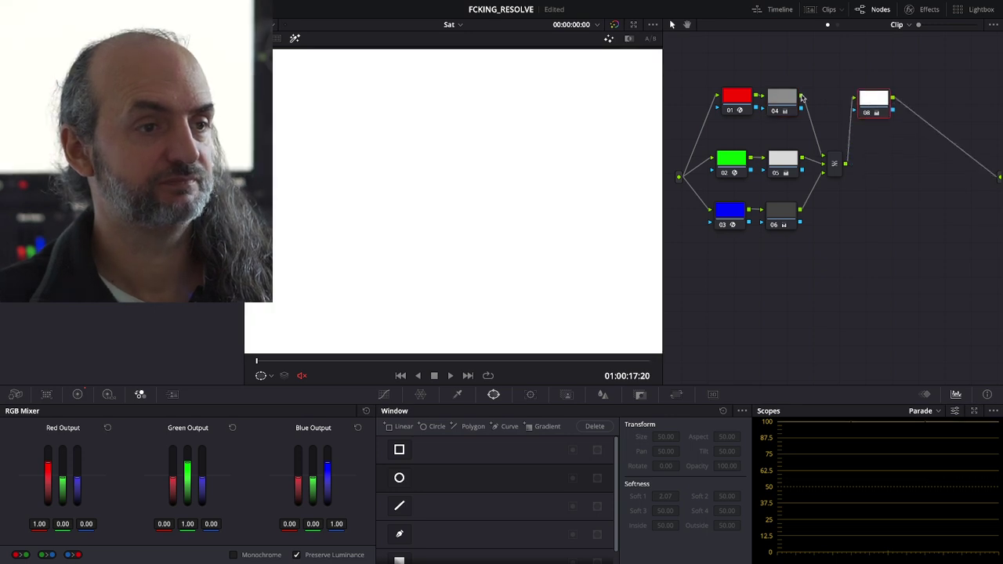
drag(801, 97, 853, 98)
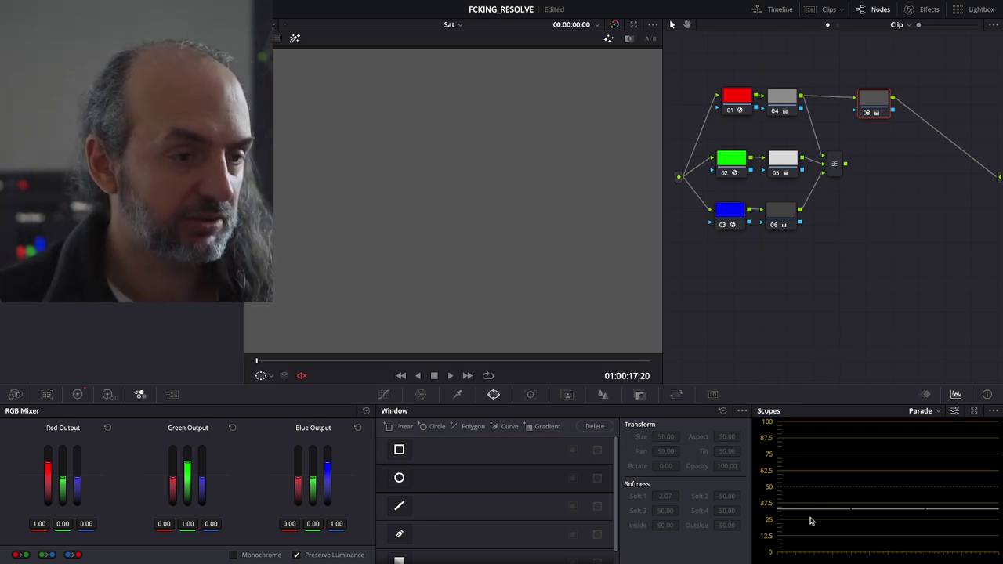
scroll(812, 519, up, 2)
scroll(846, 494, up, 4)
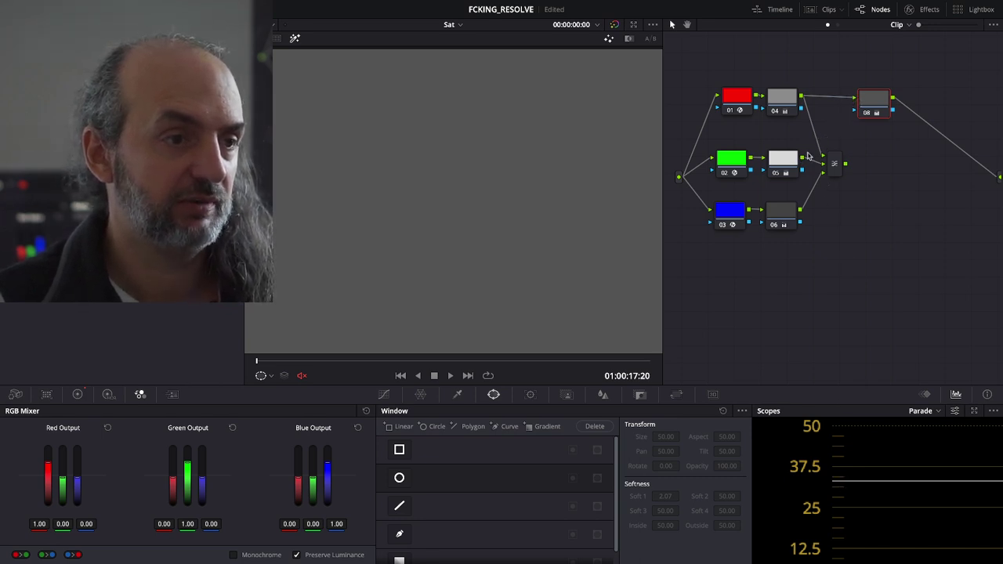
drag(852, 100, 854, 99)
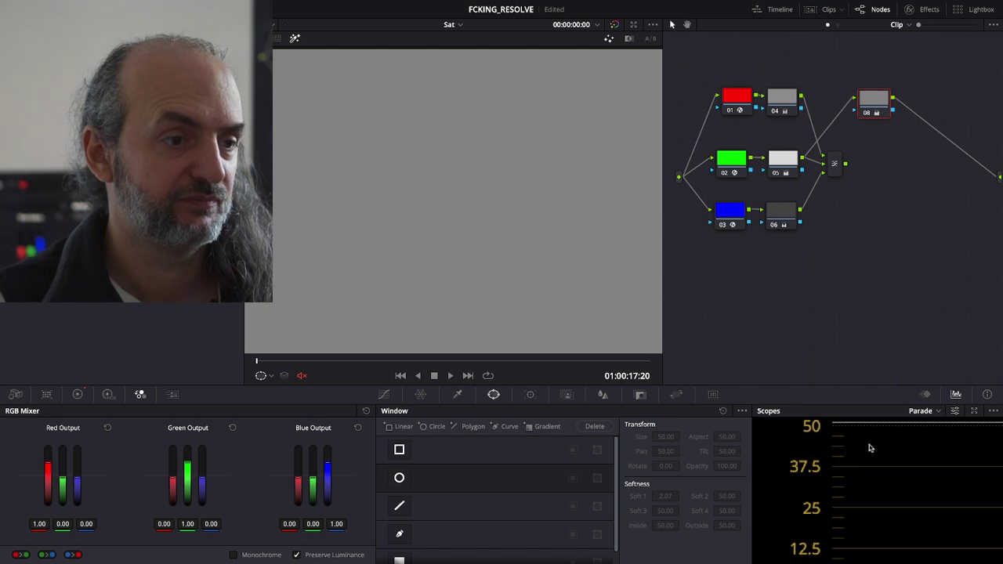
scroll(864, 466, up, 1)
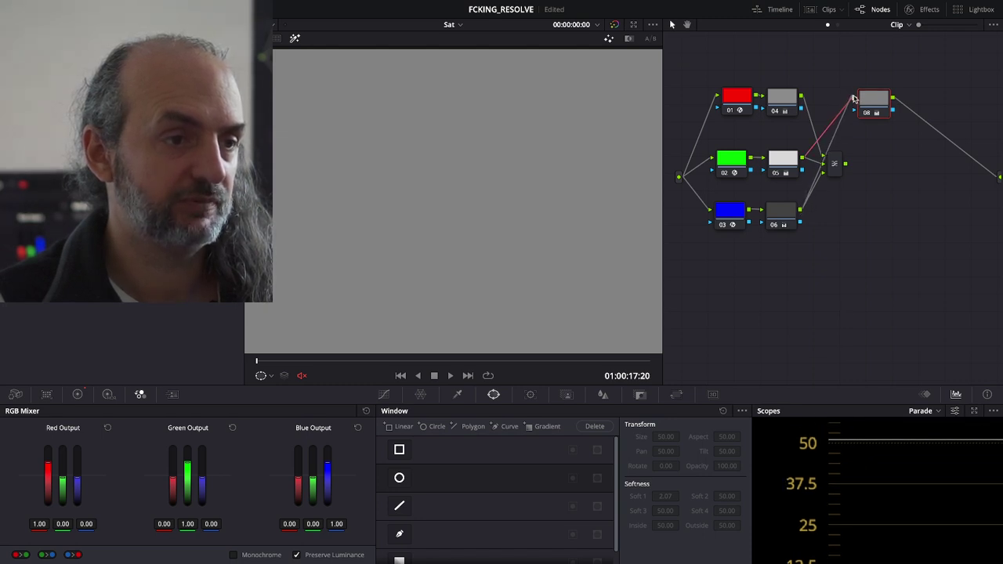
drag(854, 98, 852, 99)
scroll(852, 494, down, 1)
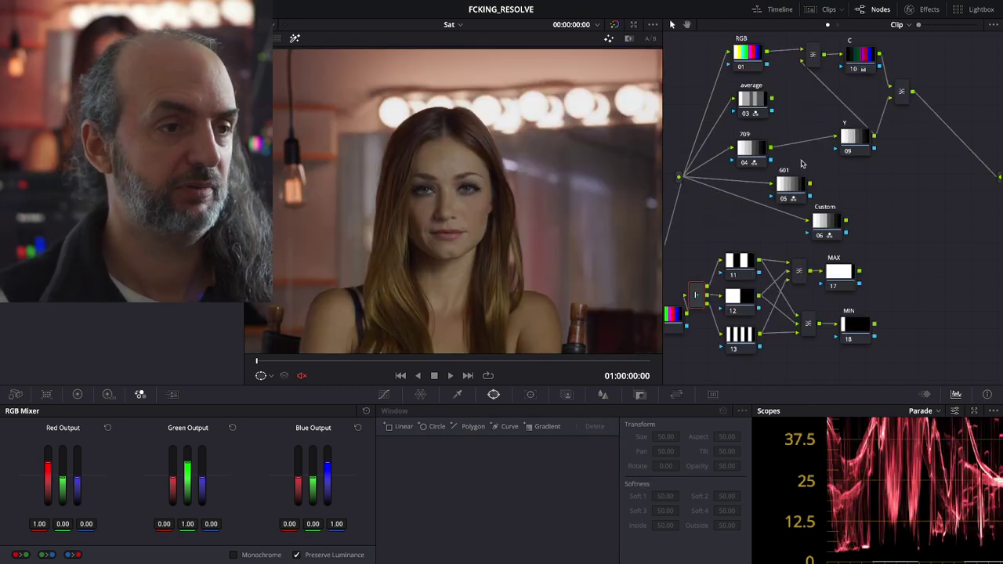
Step: Enter the Custom node's RGB Mixer weights as red 0.22, green 0.51, blue 0.15
click(835, 225)
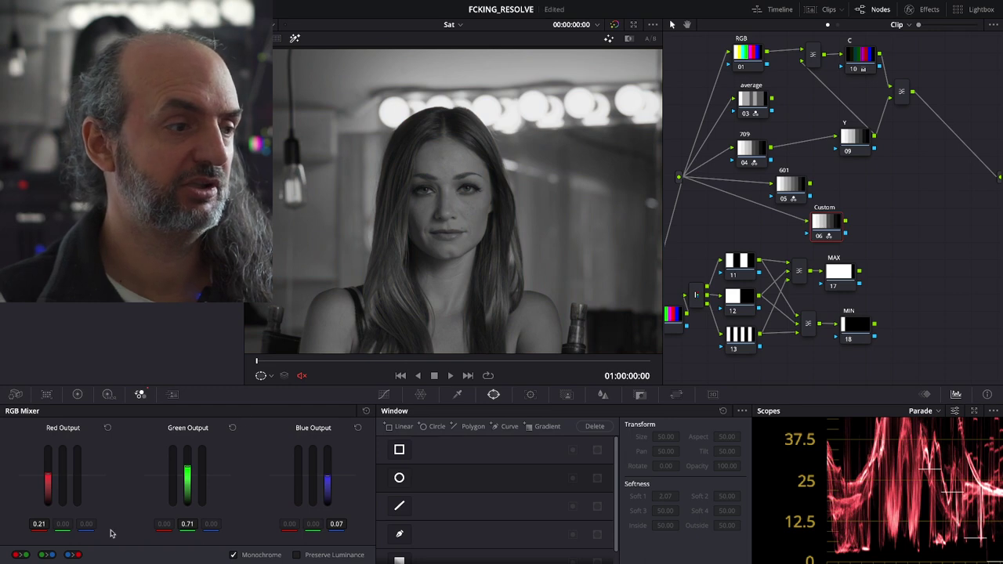
key(BackSpace)
text(2)
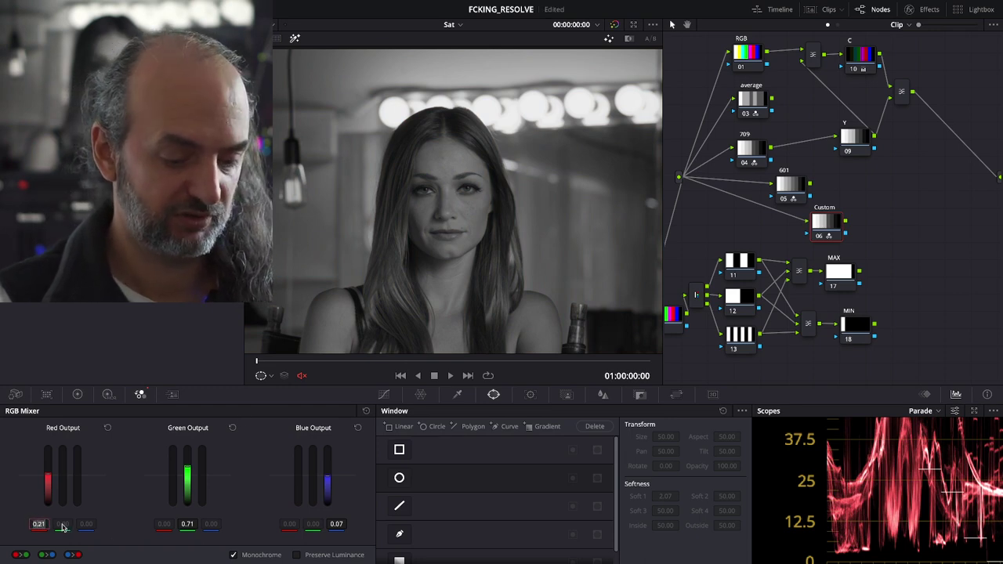
double_click(185, 524)
key(BackSpace)
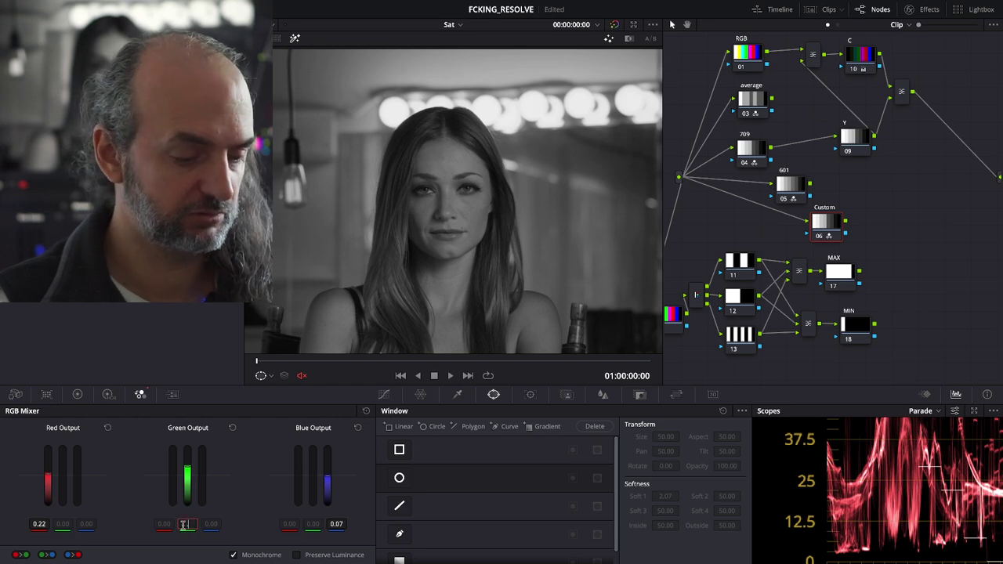
text(.51)
double_click(329, 524)
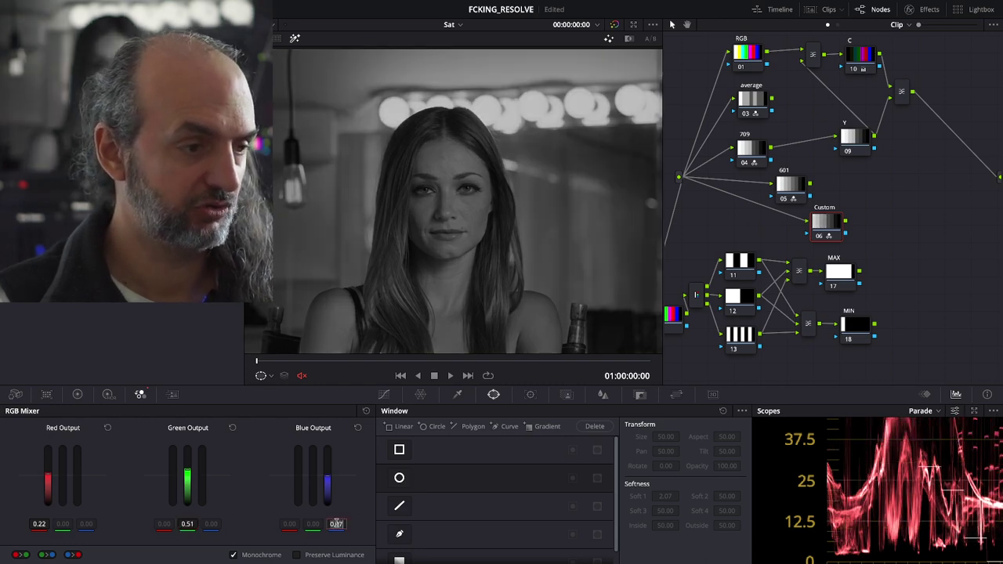
key(BackSpace)
text(.15)
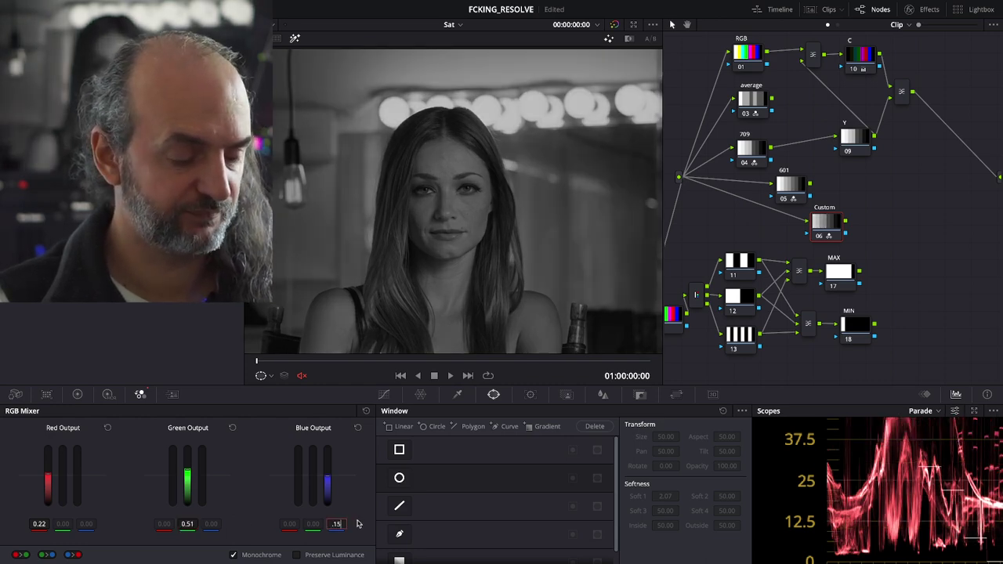
key(Return)
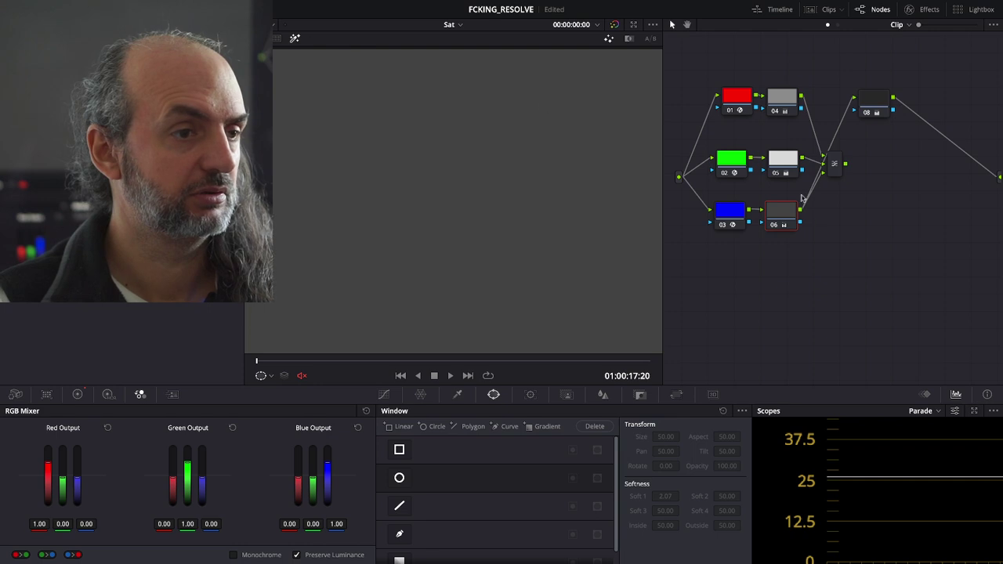
Step: Preview node 08, then the grey outputs of nodes 04, 05 and 06 in turn
click(878, 100)
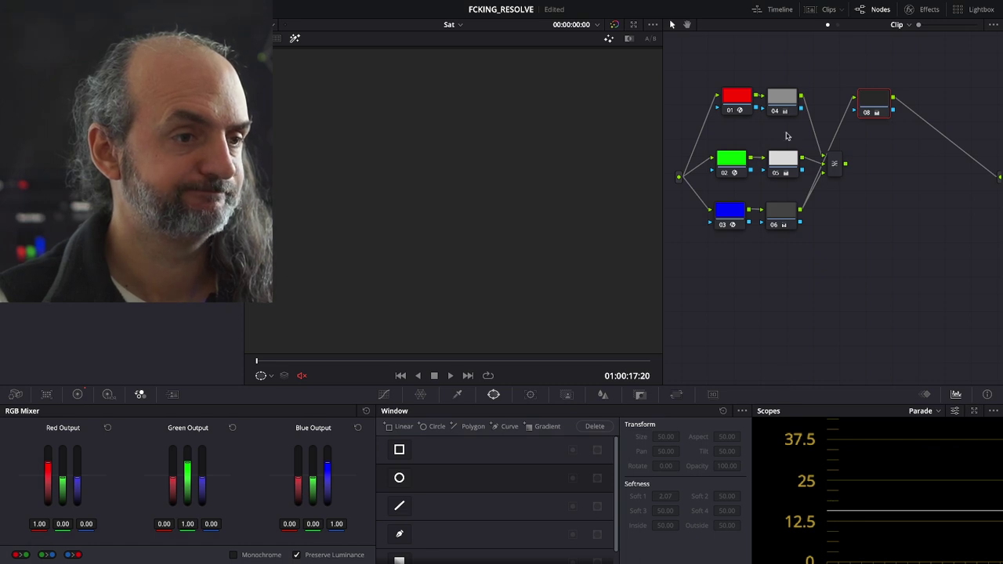
click(782, 100)
click(781, 159)
click(781, 210)
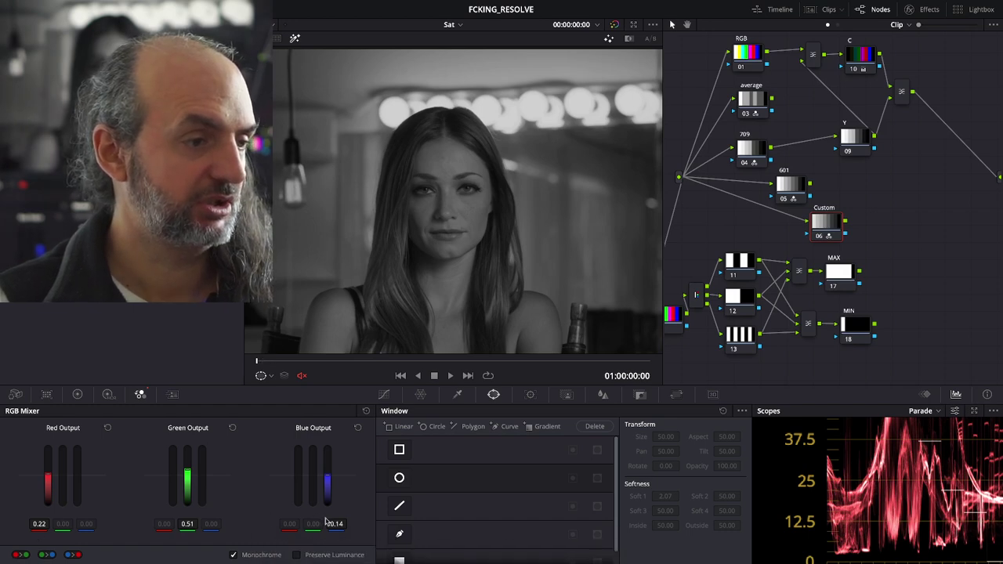
Step: Re-enter the Custom mix weights as red 0.26, green 0.52 and blue 0.22
drag(338, 523, 352, 523)
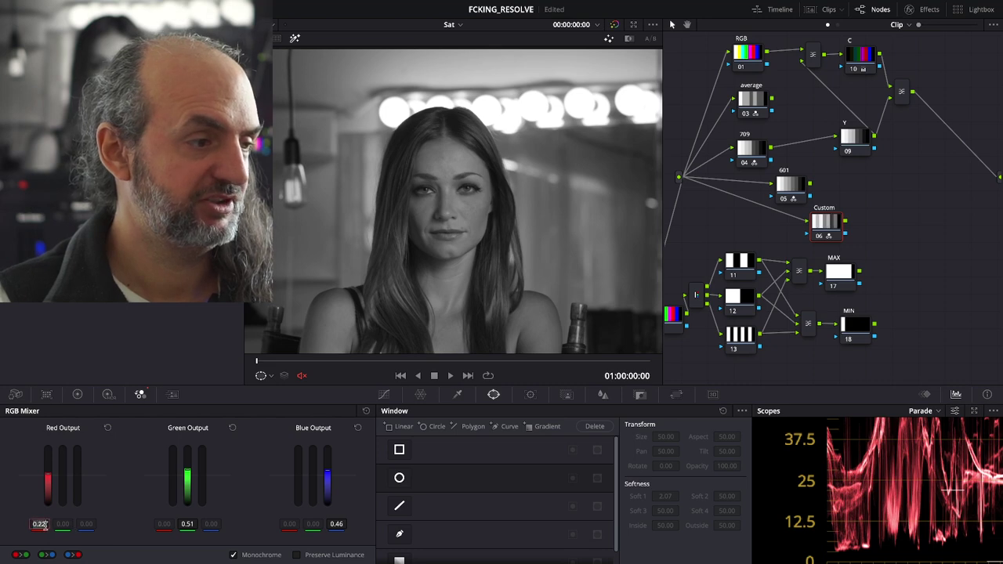
double_click(48, 525)
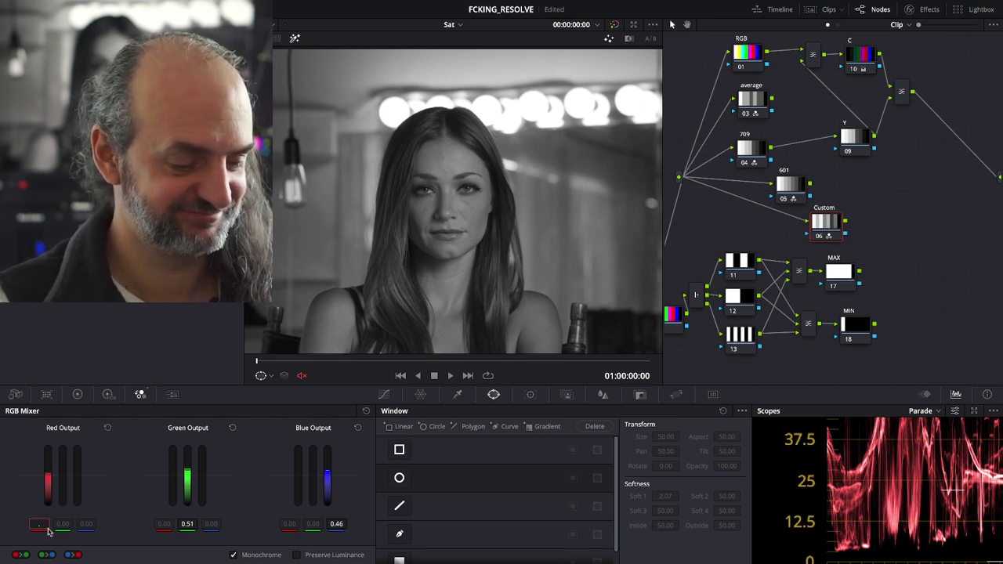
text(.2)
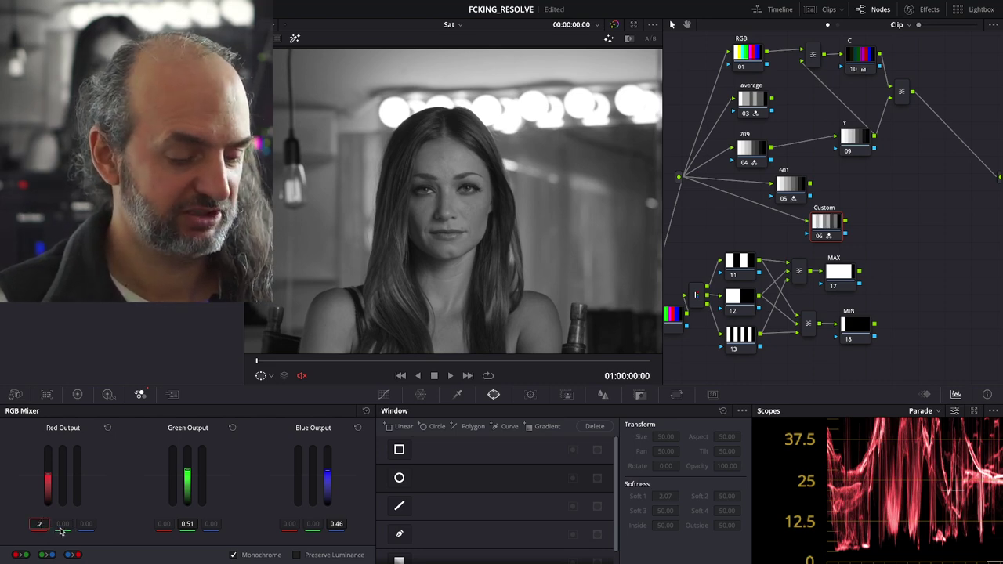
text(6)
double_click(191, 523)
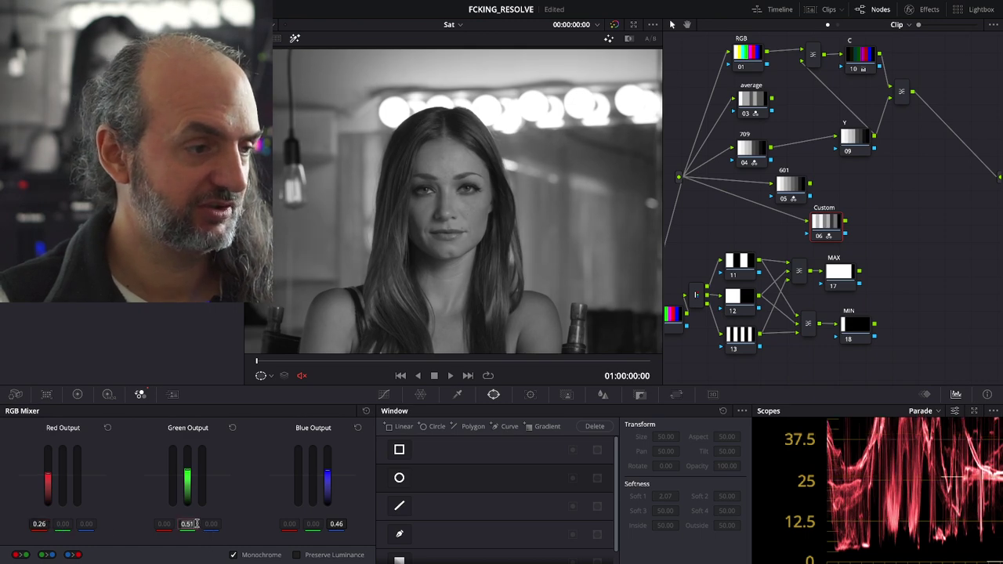
text(.5)
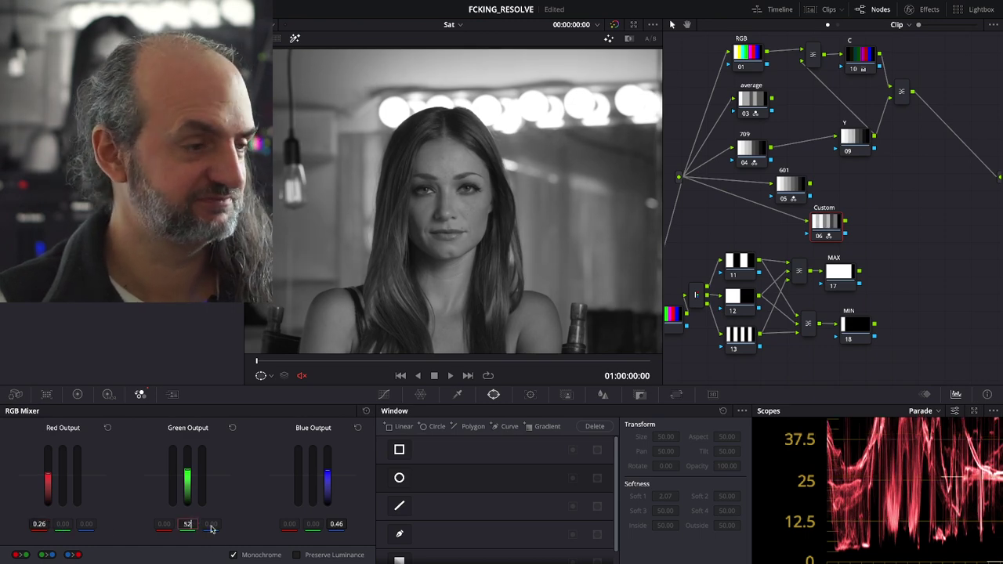
key(Return)
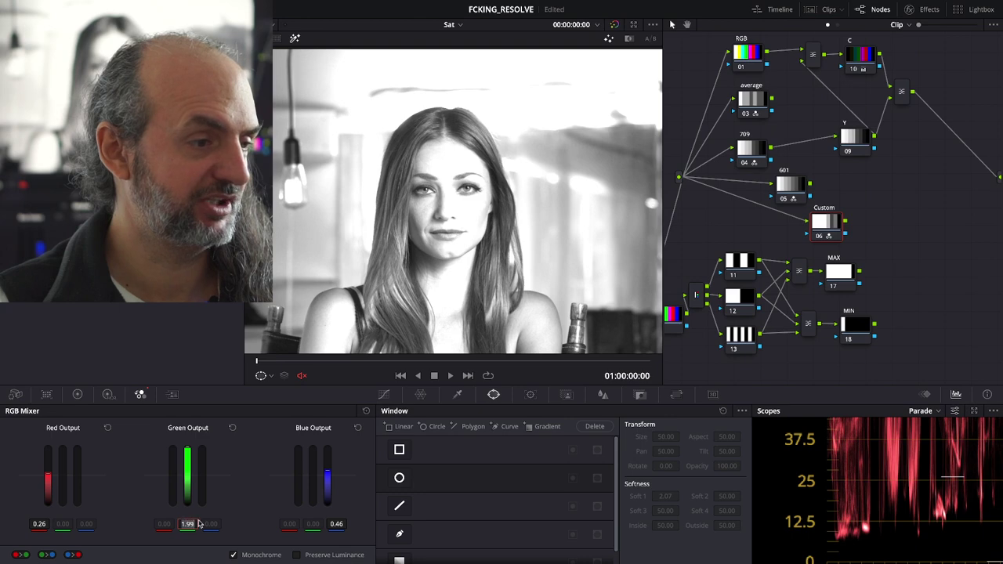
text(.52)
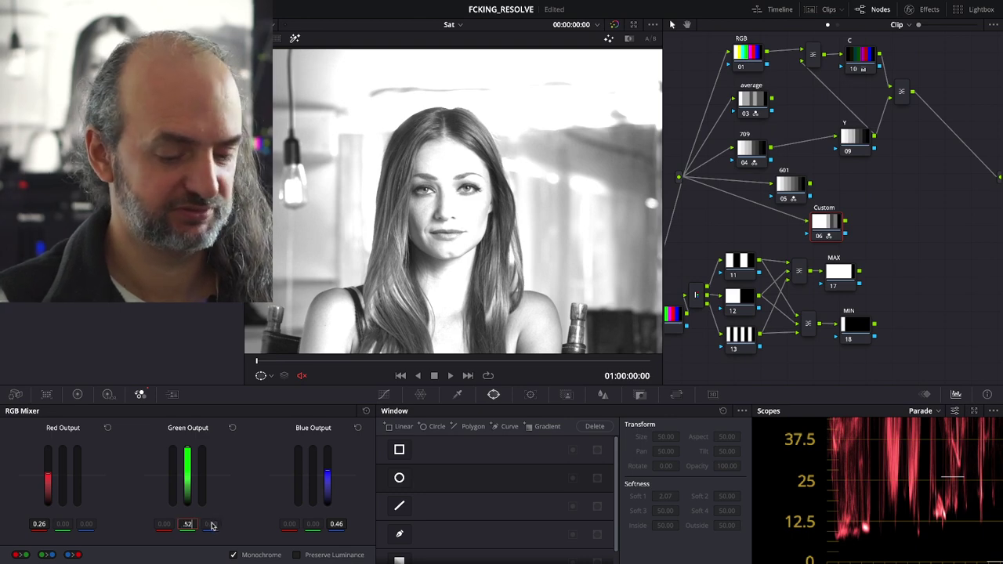
key(Return)
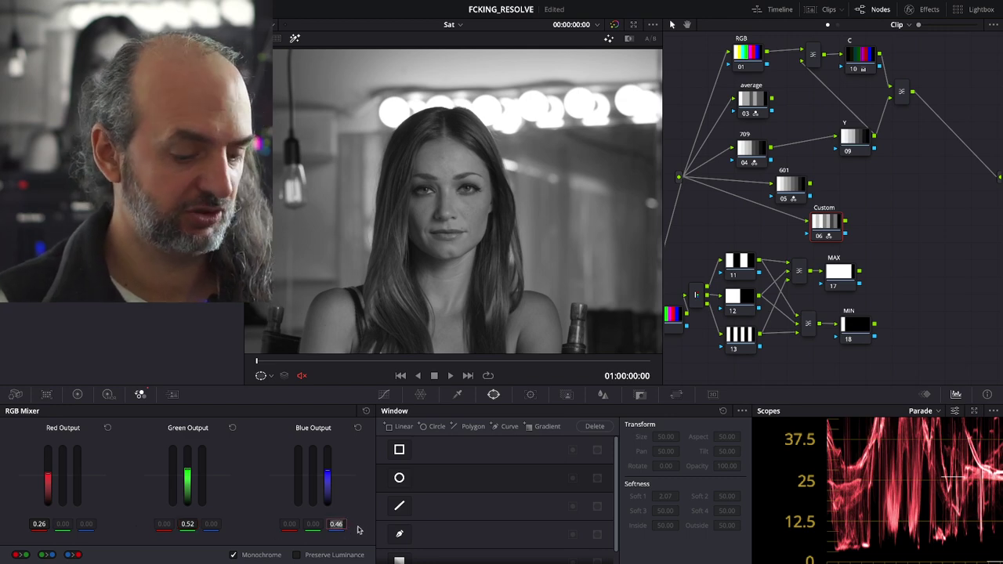
key(BackSpace)
text(.22)
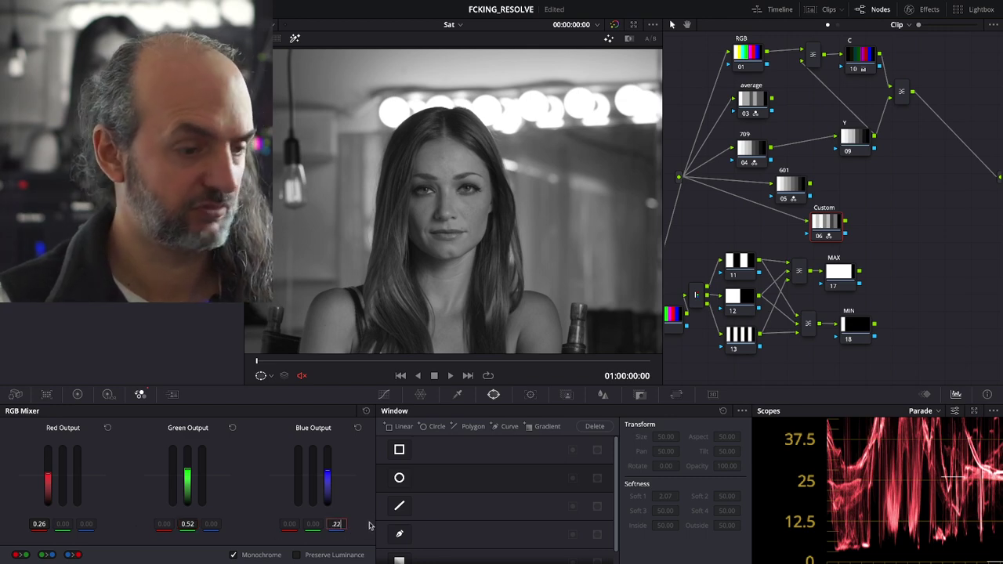
key(Return)
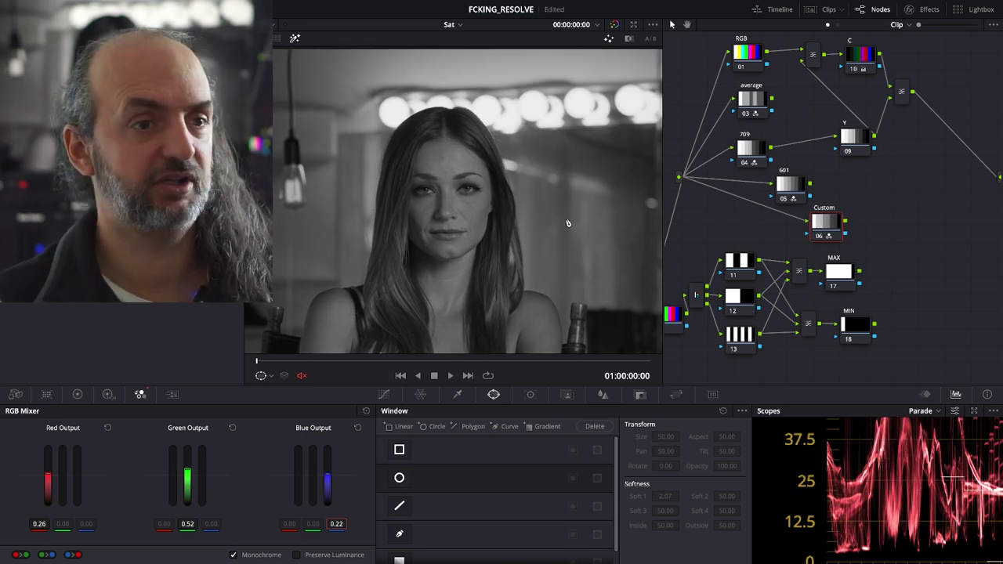
Step: Return node C to full-colour view, reset its primaries, and trial gain and gamma before resetting them
click(856, 66)
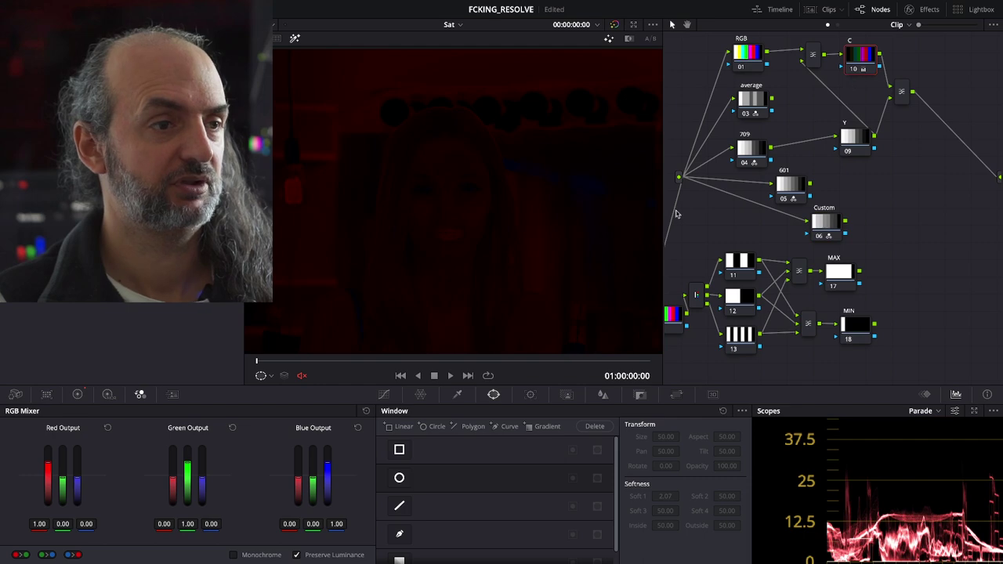
click(294, 40)
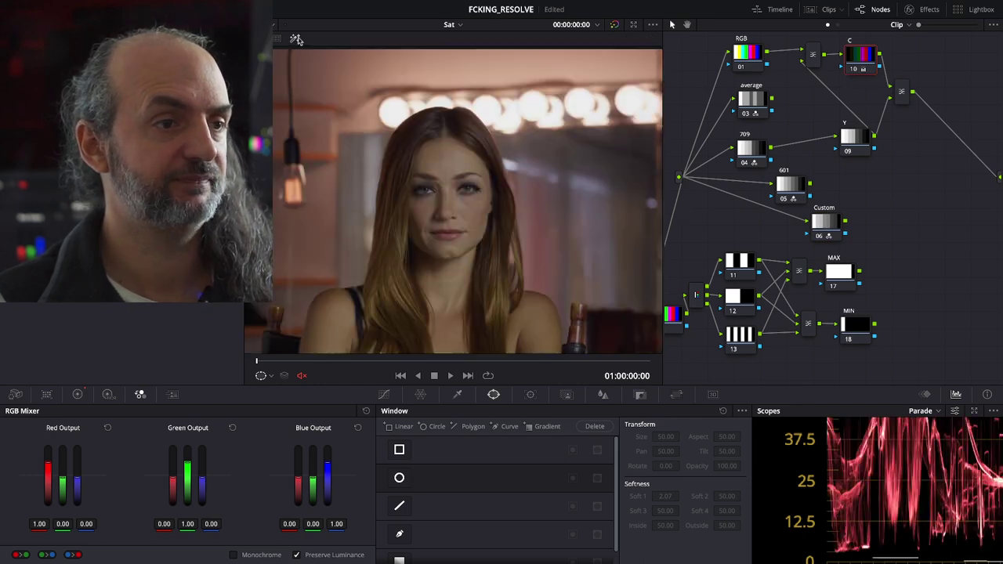
scroll(315, 315, down, 5)
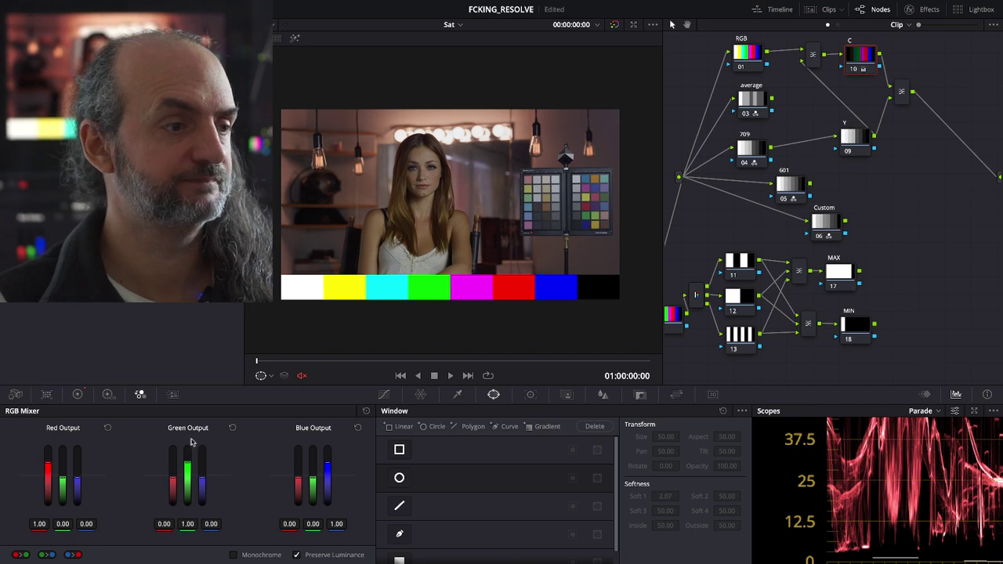
click(77, 394)
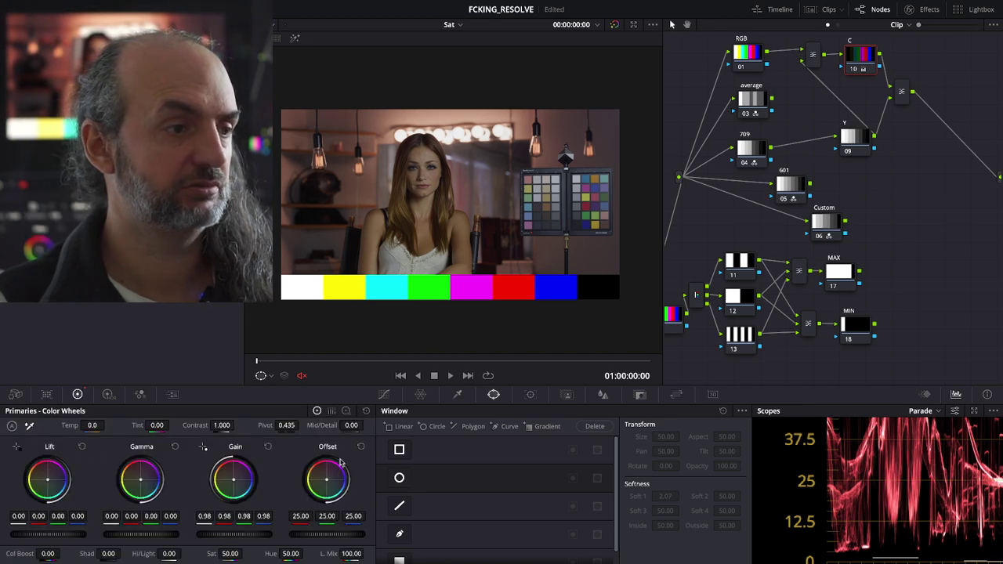
click(365, 413)
drag(252, 537, 180, 537)
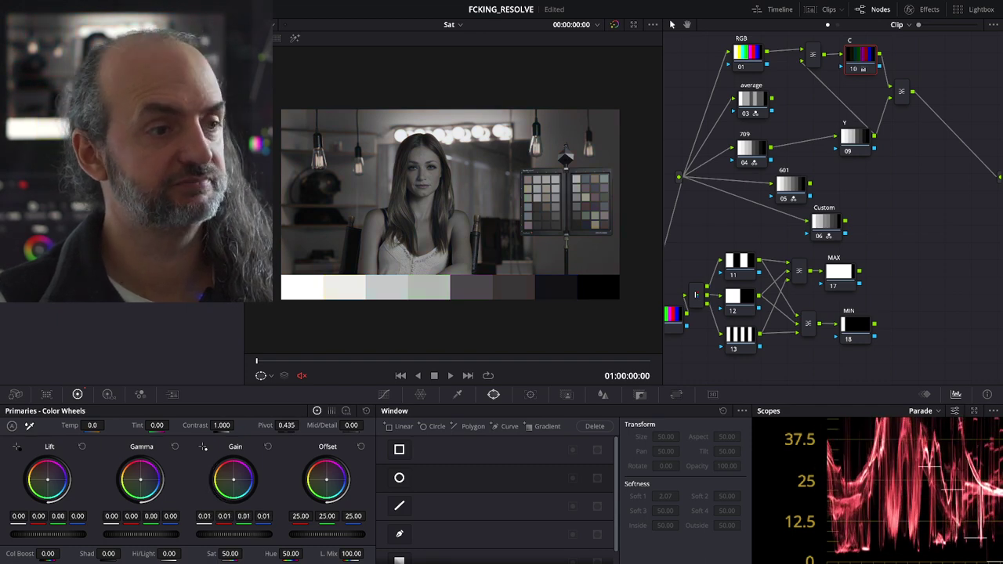
drag(180, 537, 259, 536)
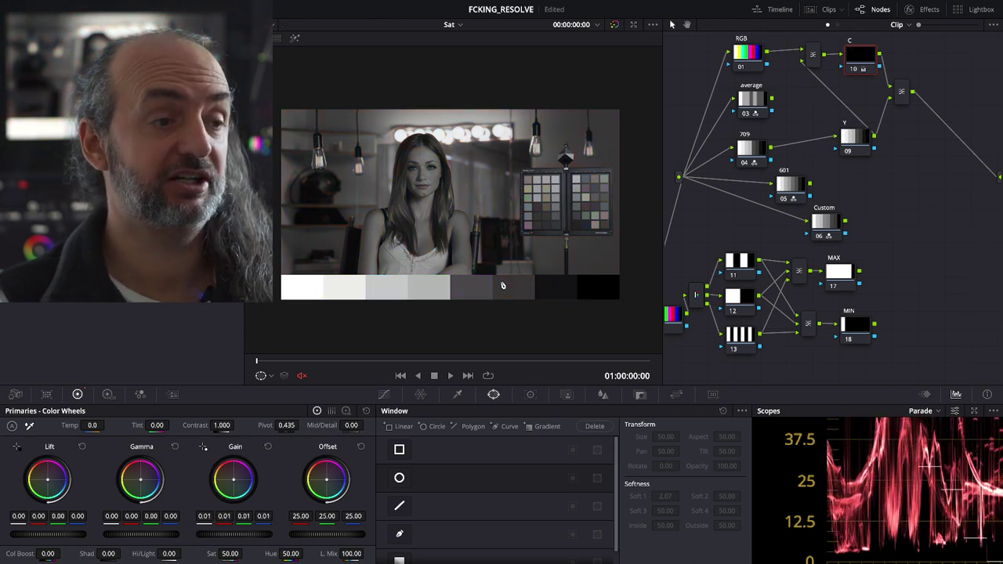
double_click(225, 535)
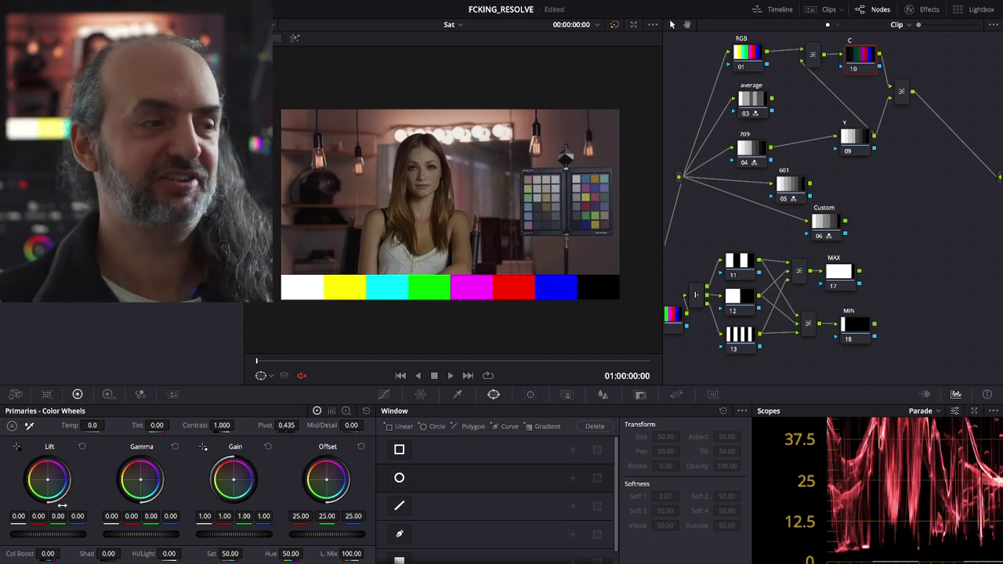
drag(151, 535, 161, 535)
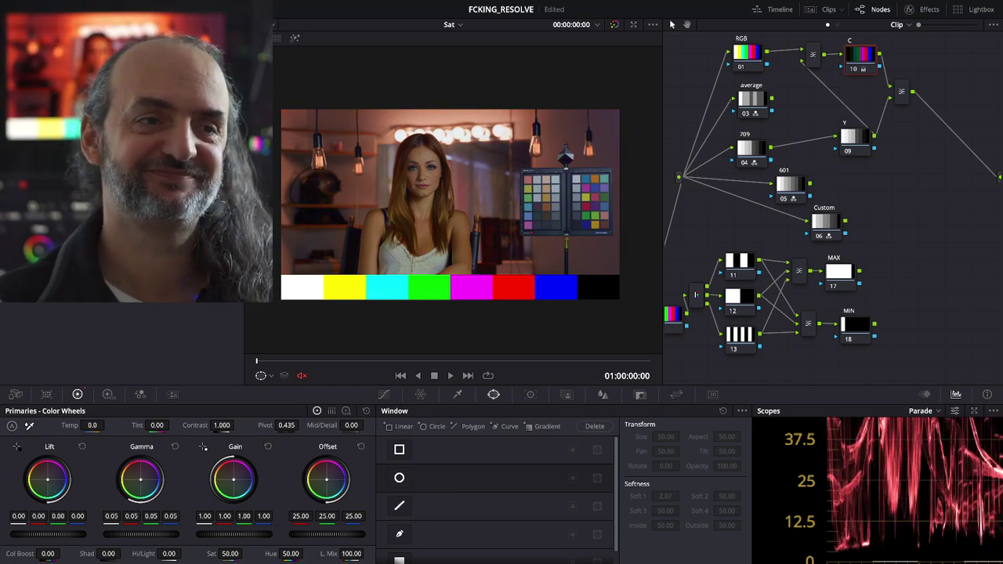
drag(160, 535, 132, 510)
click(175, 447)
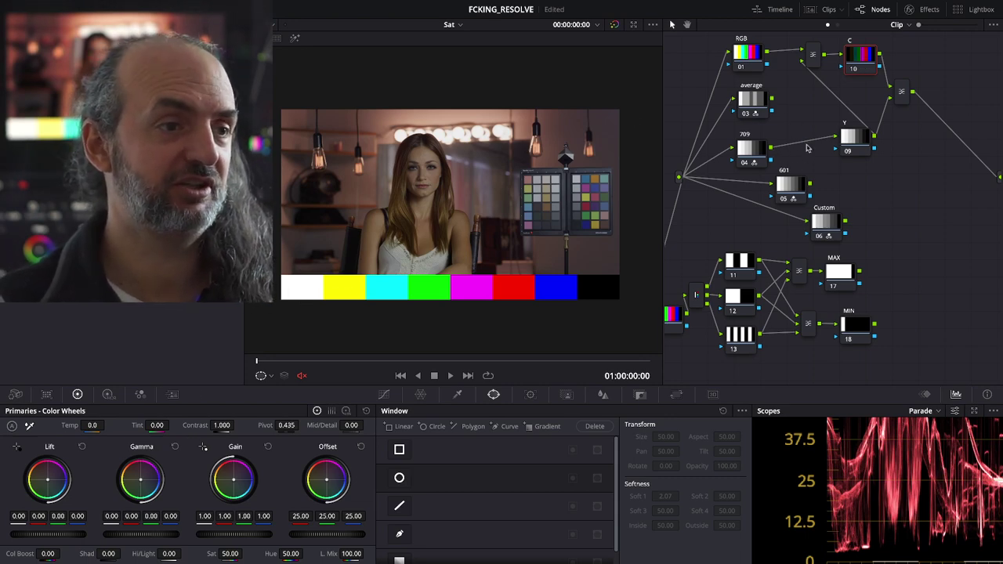
Step: Set node C's gamma to -0.18, zoom onto the chart, and move the Custom node up-right
drag(855, 142, 815, 193)
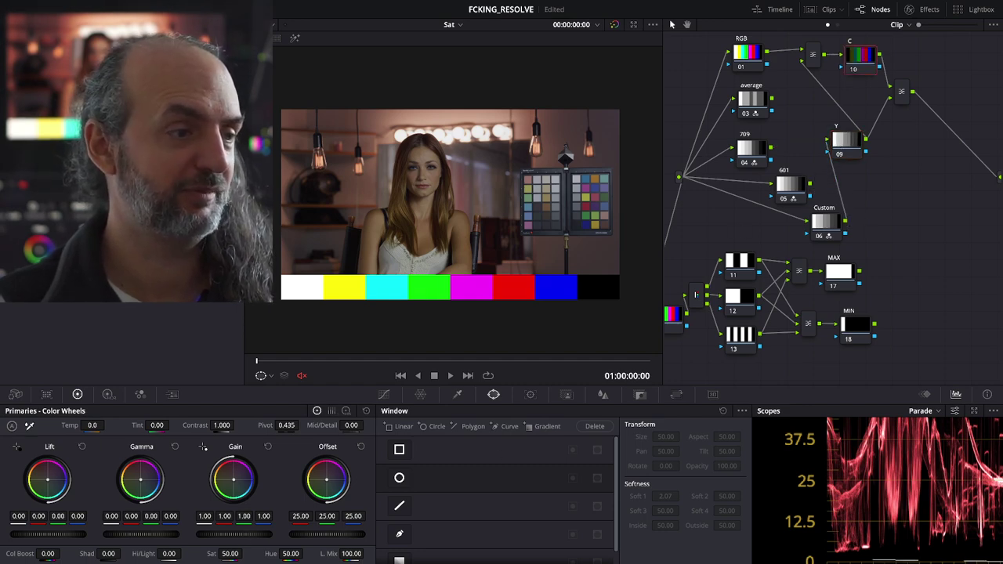
mouse_move(235, 534)
mouse_down()
mouse_move(196, 535)
mouse_move(290, 479)
mouse_up()
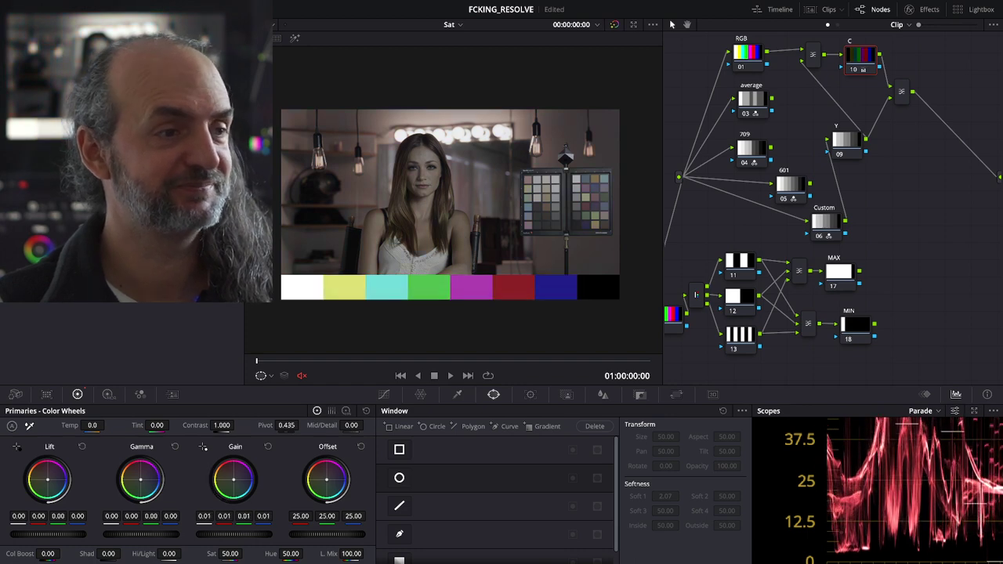
click(269, 446)
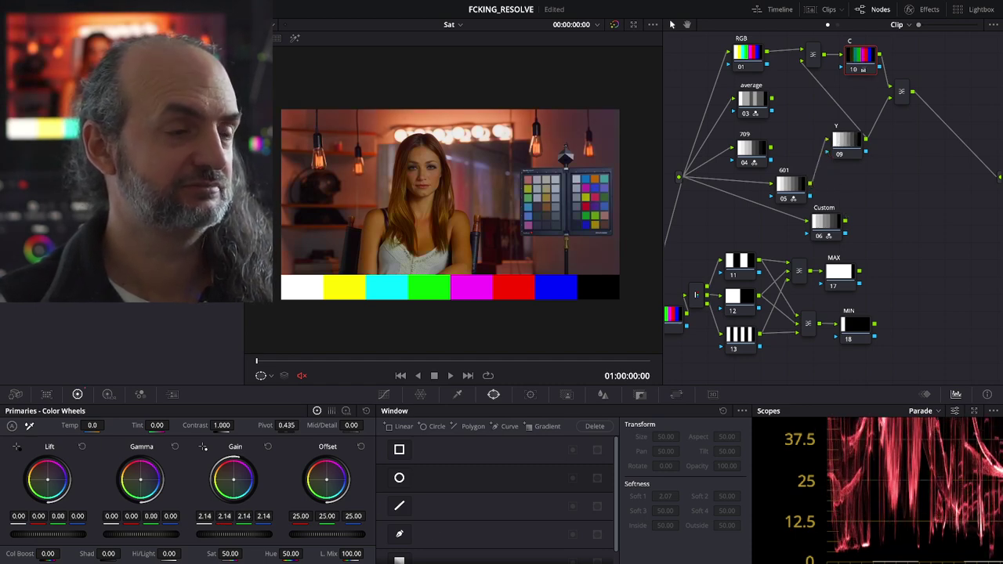
drag(162, 532, 176, 537)
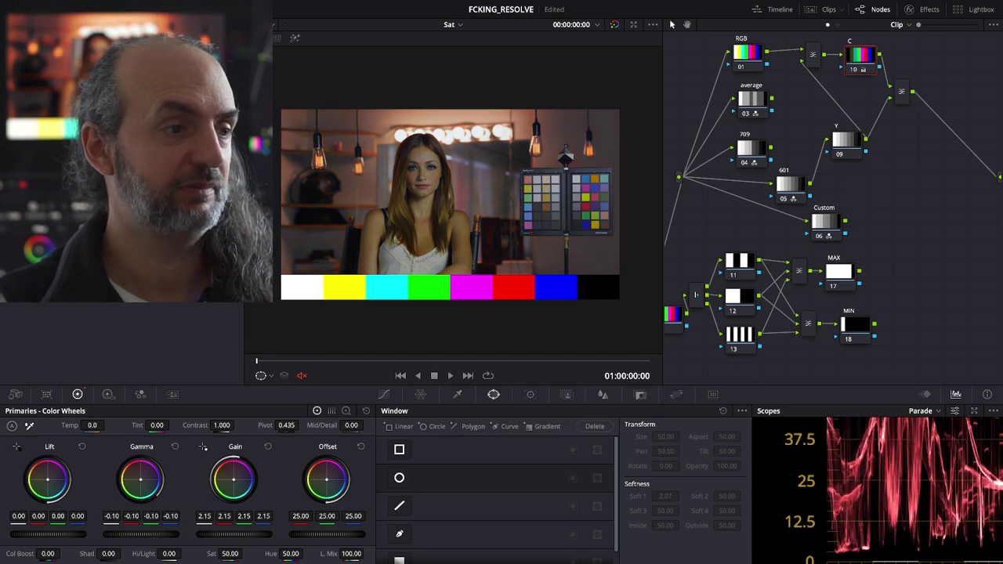
scroll(480, 228, up, 1)
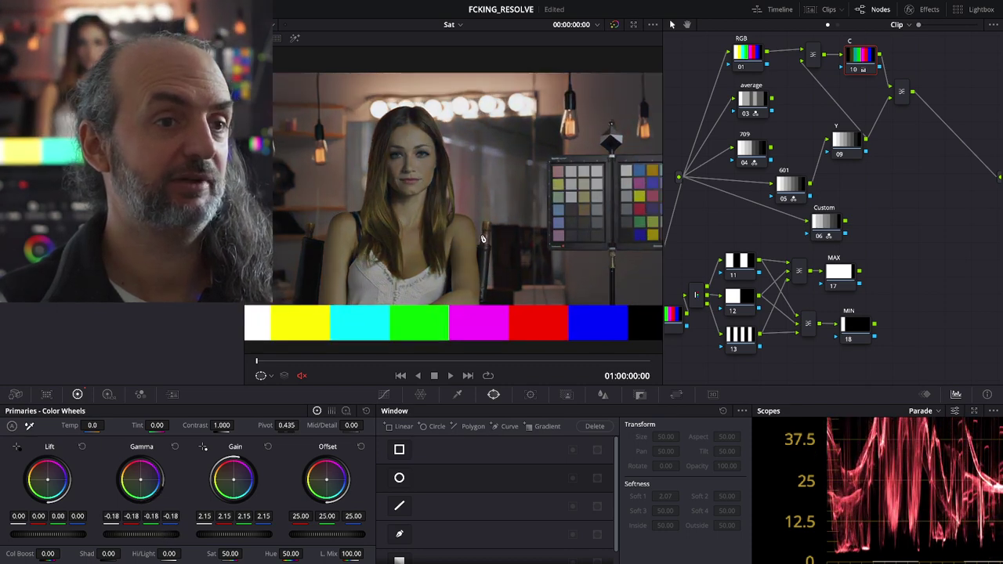
scroll(481, 235, up, 1)
drag(455, 228, 506, 264)
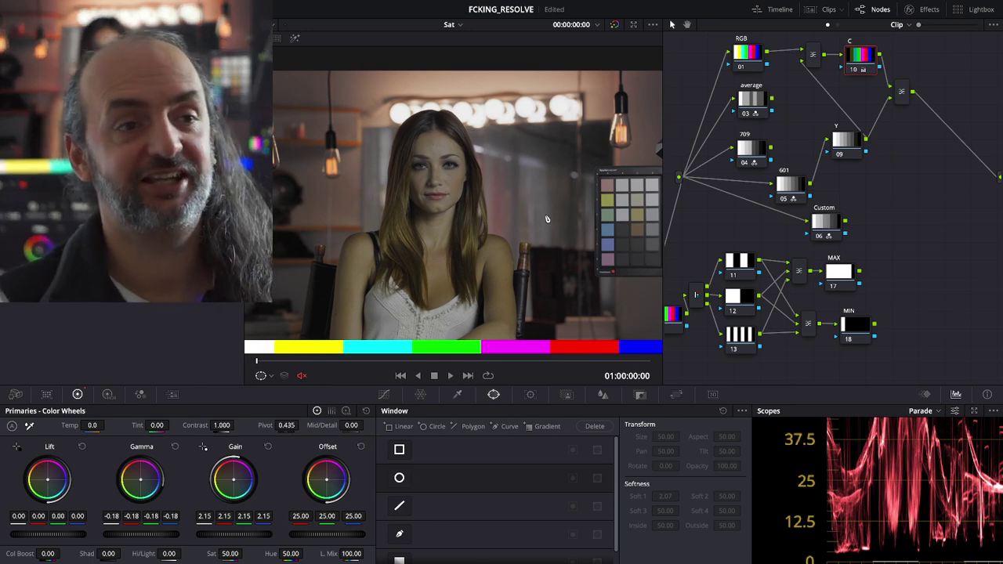
drag(506, 265, 503, 320)
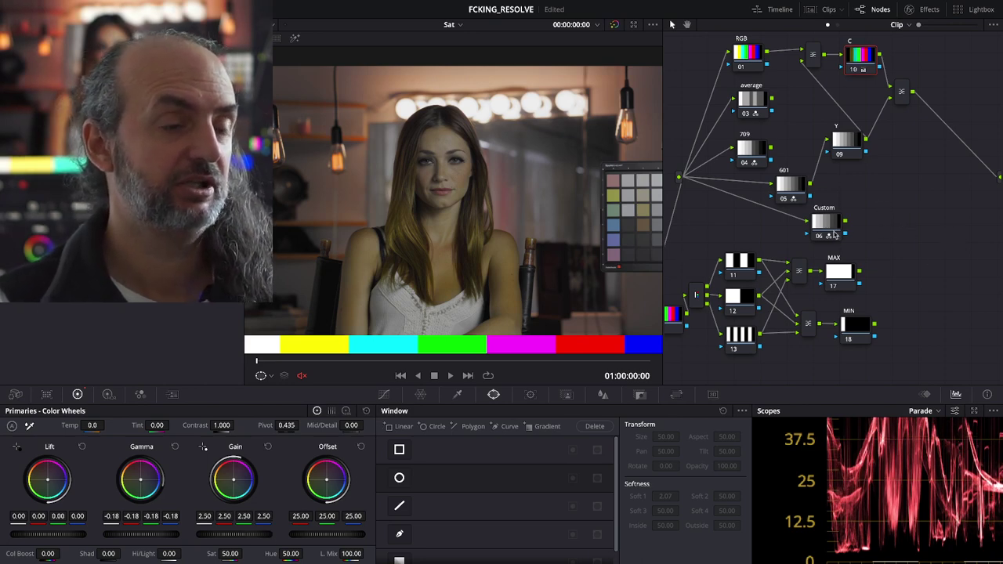
click(839, 227)
drag(841, 233, 842, 220)
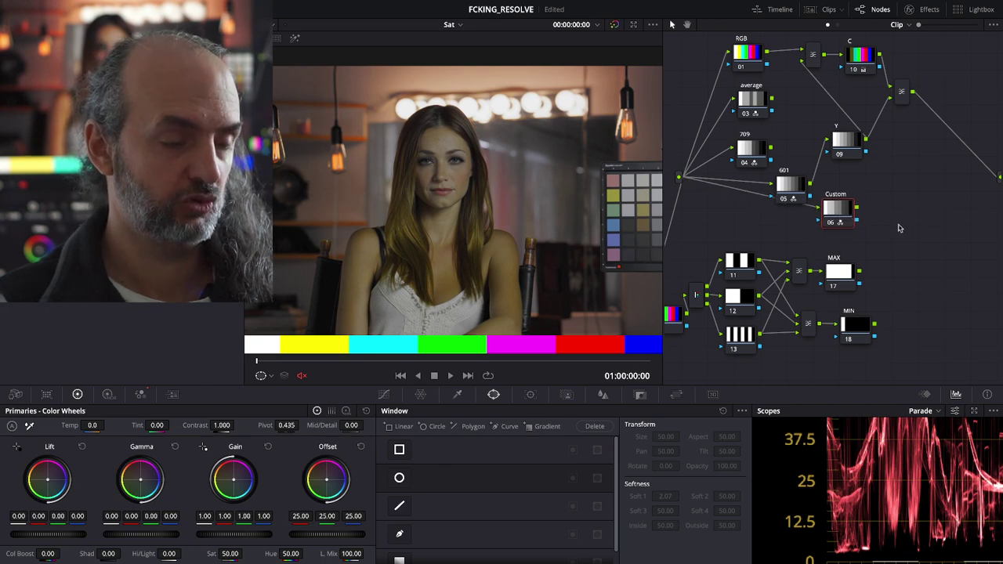
Step: Add a source-fed node after Custom working in Lab (CIE) color space
key(alt+s)
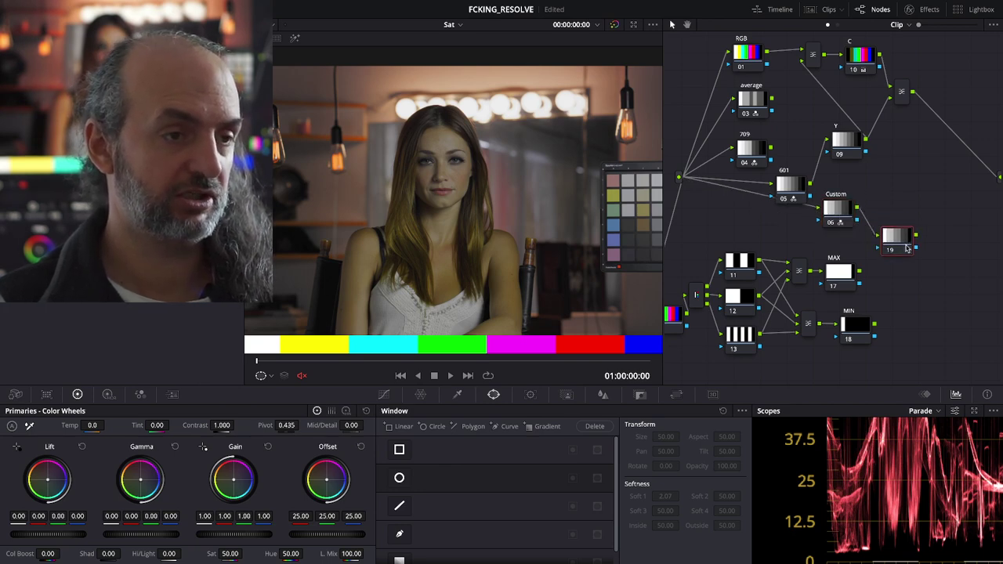
drag(684, 186, 872, 238)
right_click(882, 241)
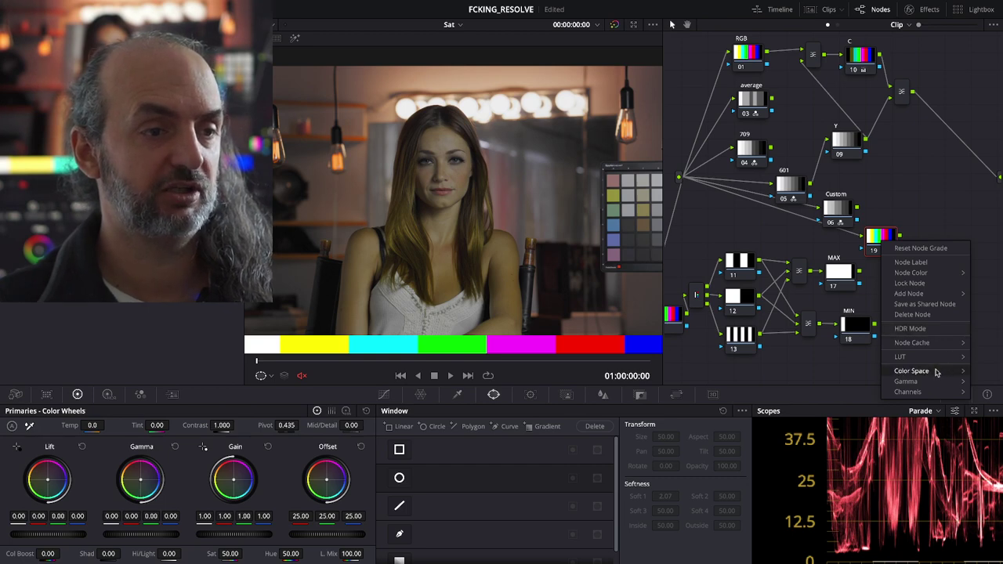
mouse_move(935, 373)
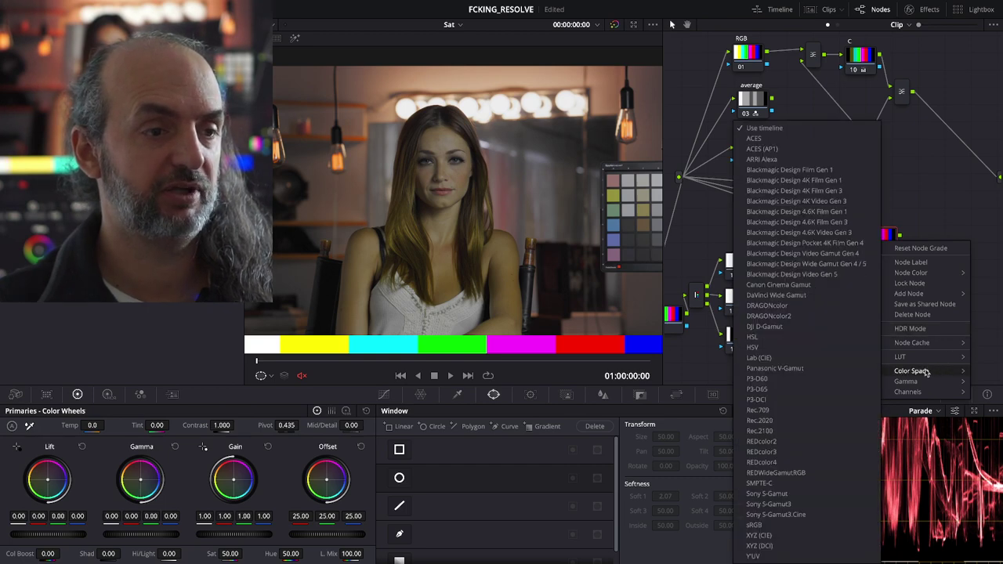
click(775, 349)
Step: Turn off channels 2 and 3 on the new Lab node
right_click(882, 237)
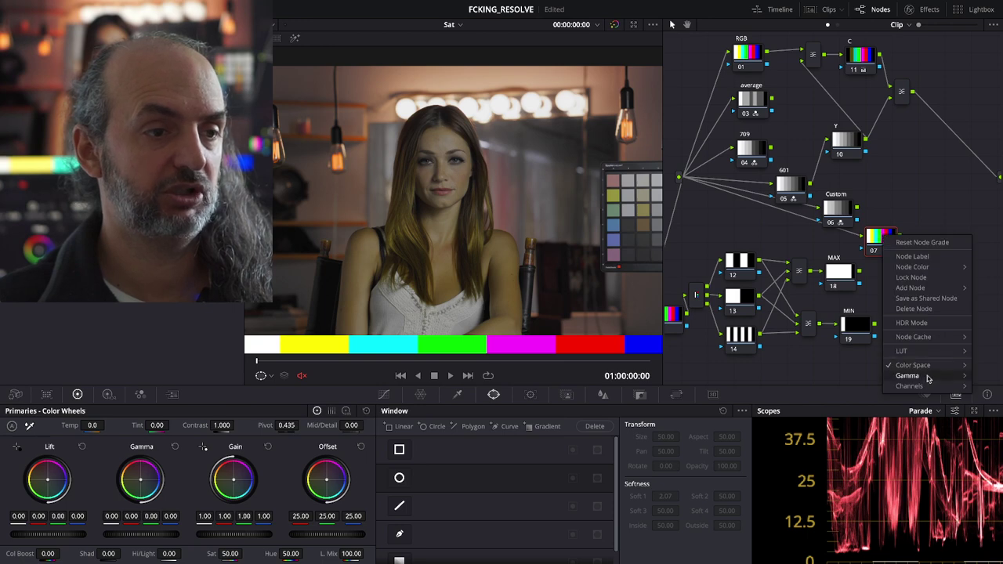
mouse_move(927, 385)
click(829, 398)
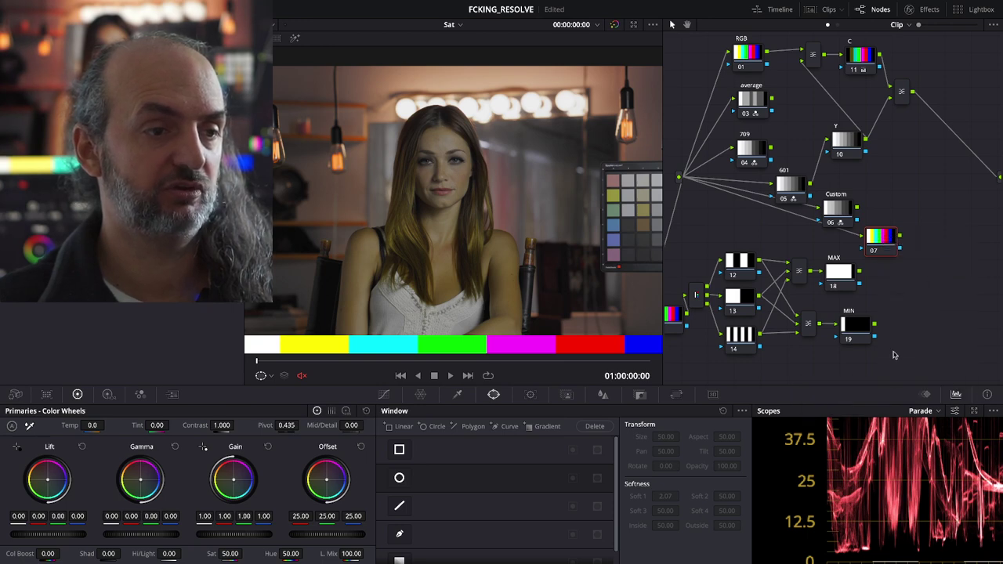
right_click(881, 248)
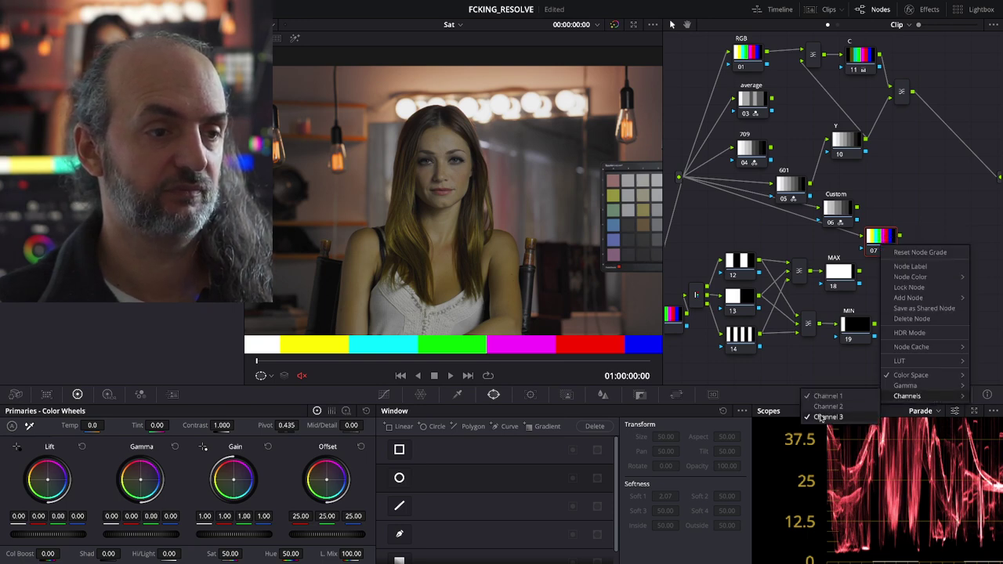
click(820, 418)
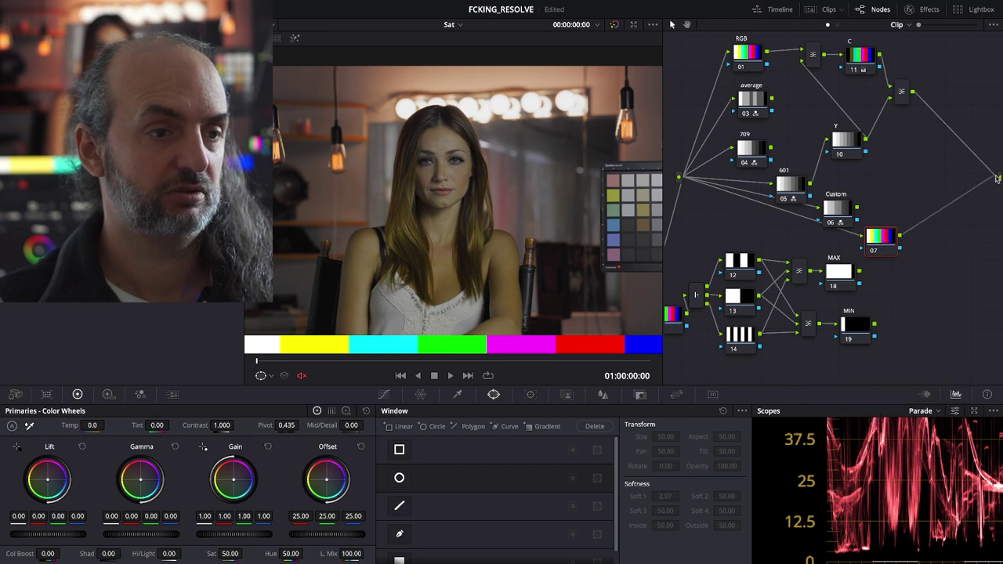
Step: Wire node 07 to the tree's output and adjust which of its channels are enabled
drag(998, 178, 999, 177)
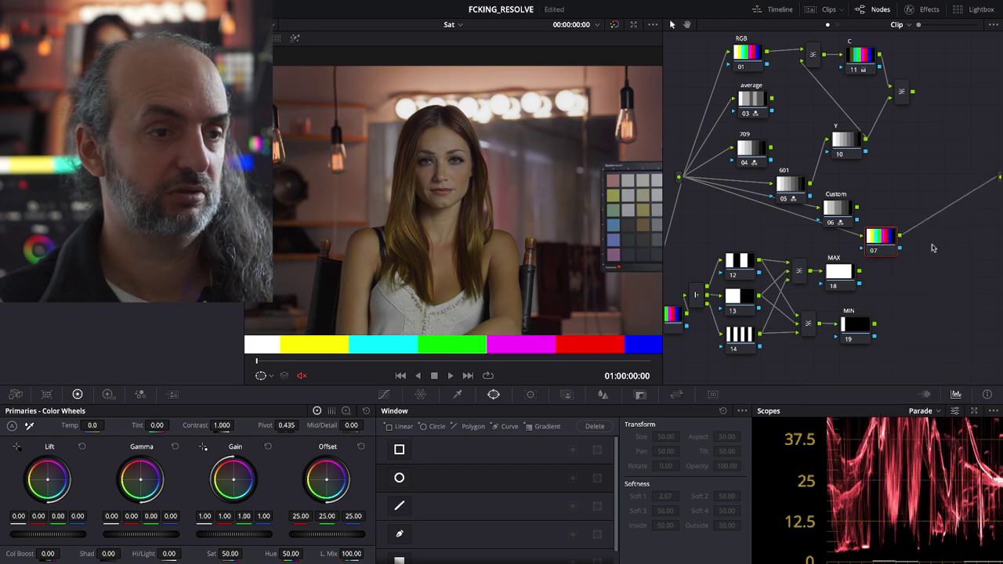
right_click(879, 248)
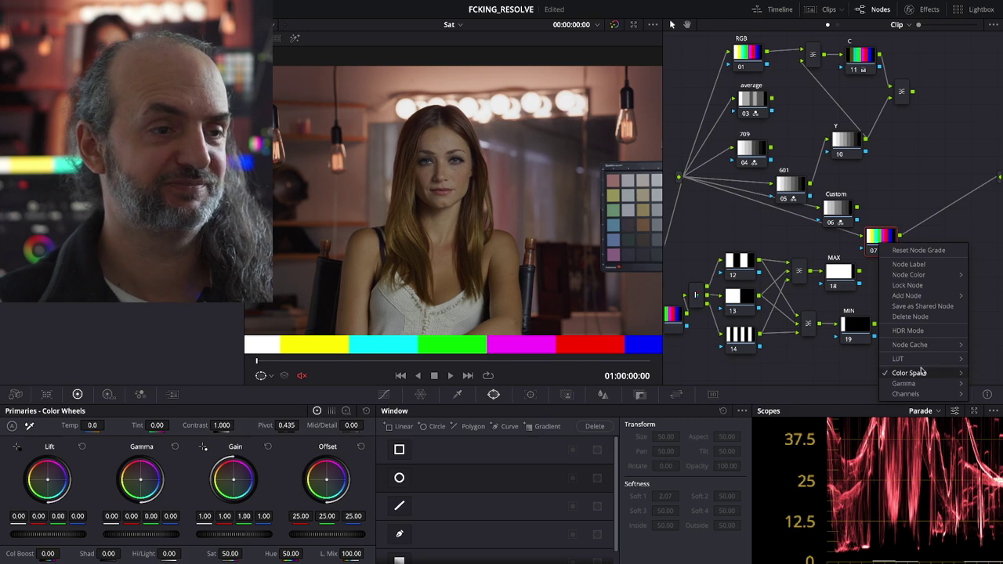
mouse_move(922, 374)
mouse_move(922, 394)
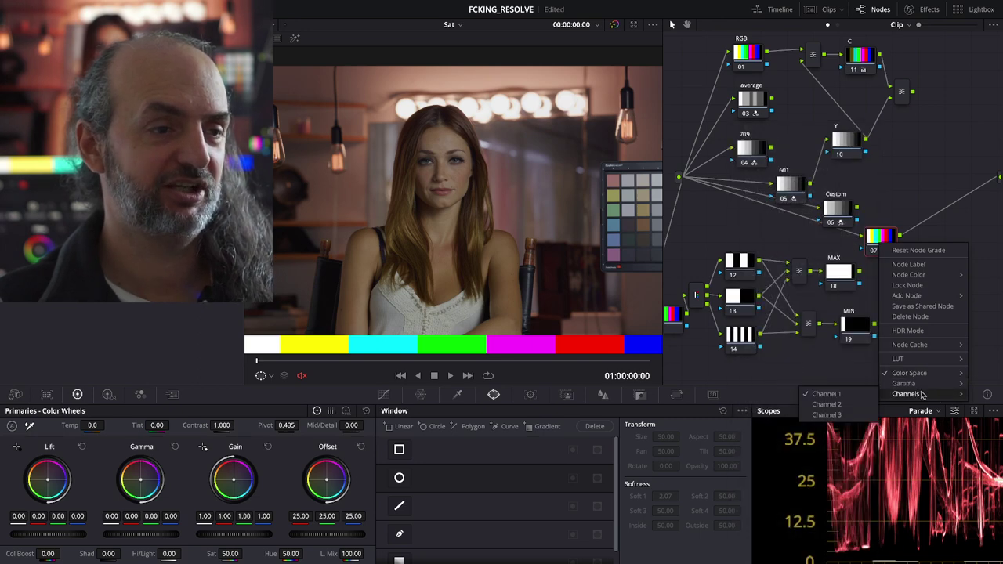
click(857, 405)
right_click(876, 248)
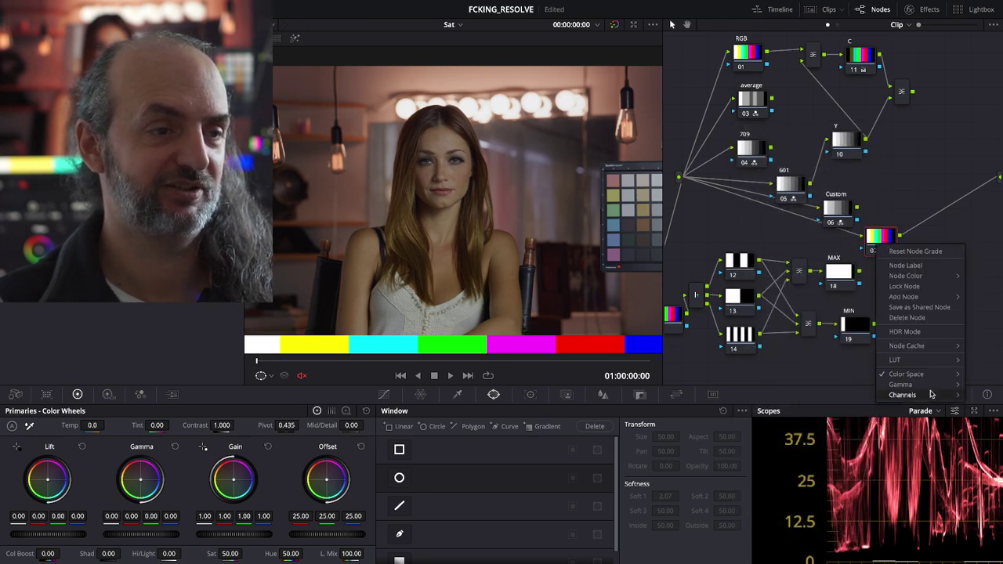
click(862, 410)
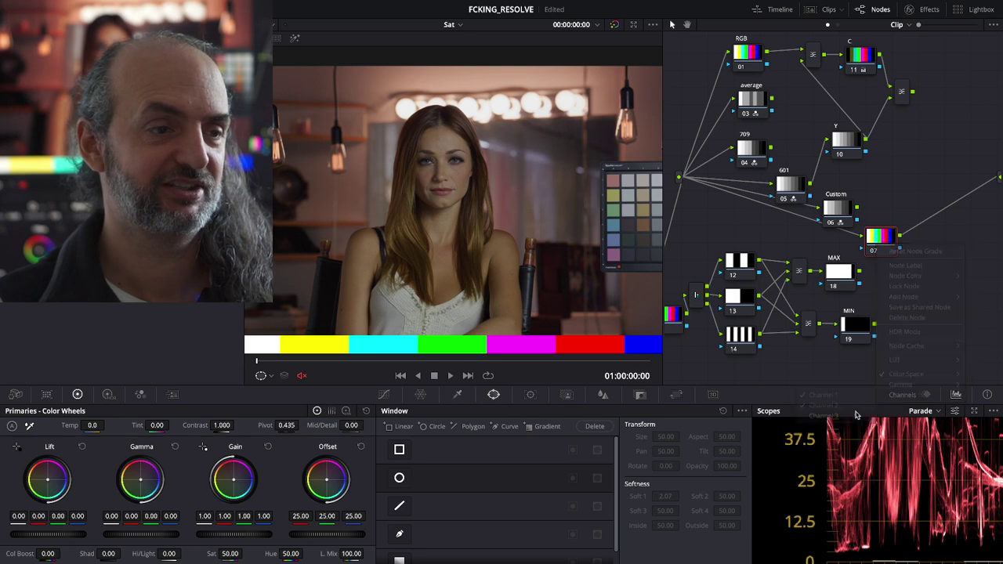
right_click(877, 243)
mouse_move(926, 394)
click(858, 403)
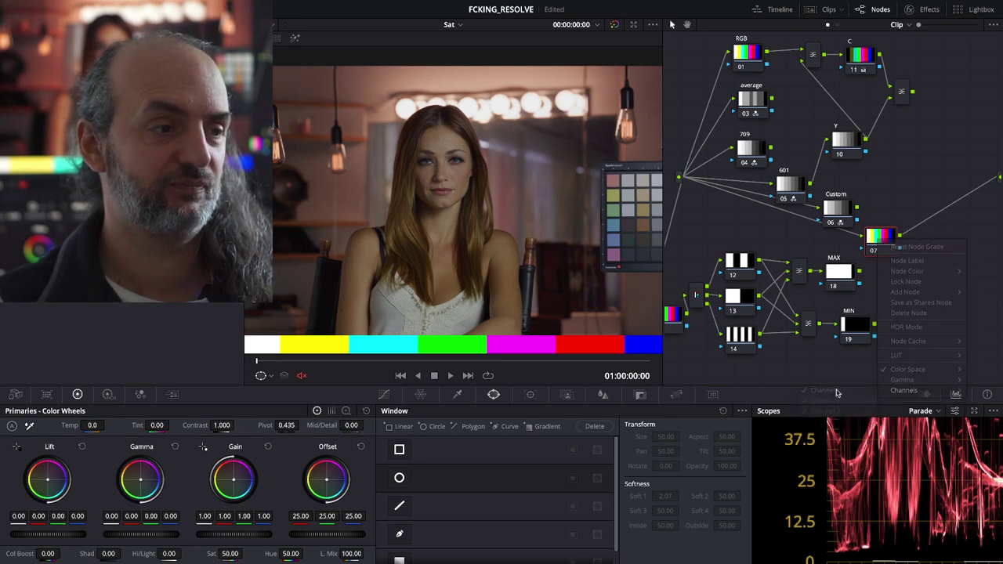
click(287, 425)
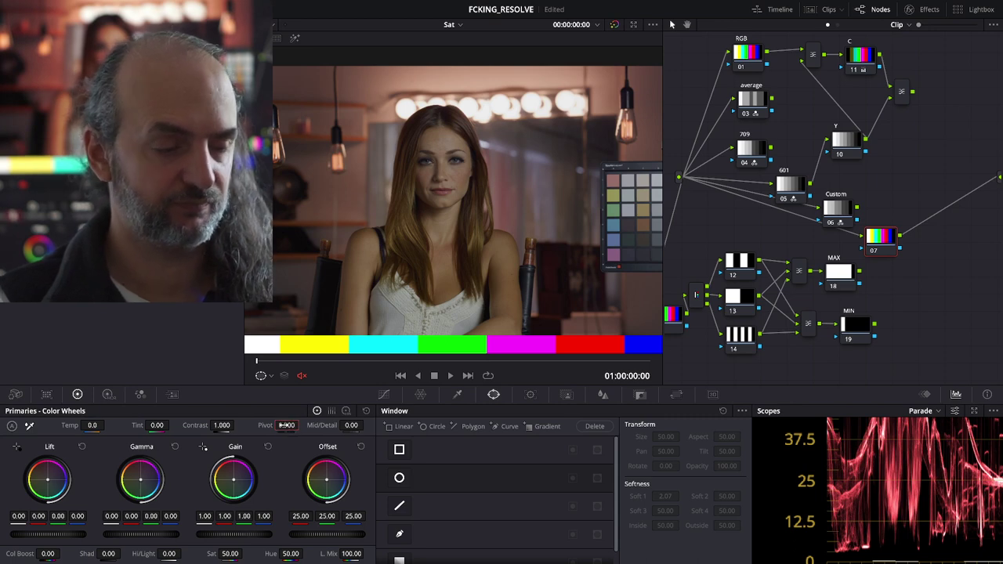
Step: Drop node 07's contrast to 0, nudge the node right, and disconnect it from the final output
drag(221, 424, 180, 425)
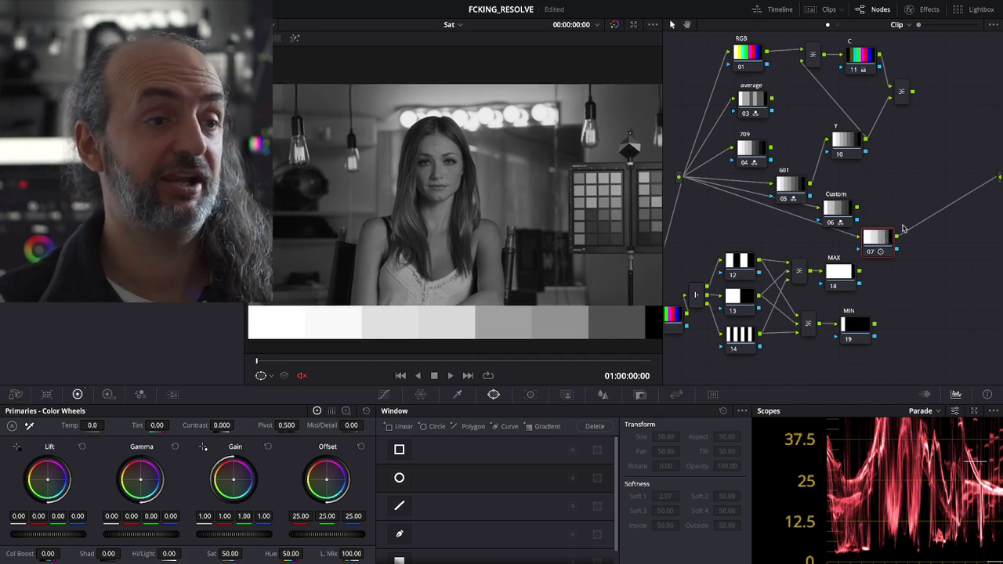
drag(886, 233, 893, 233)
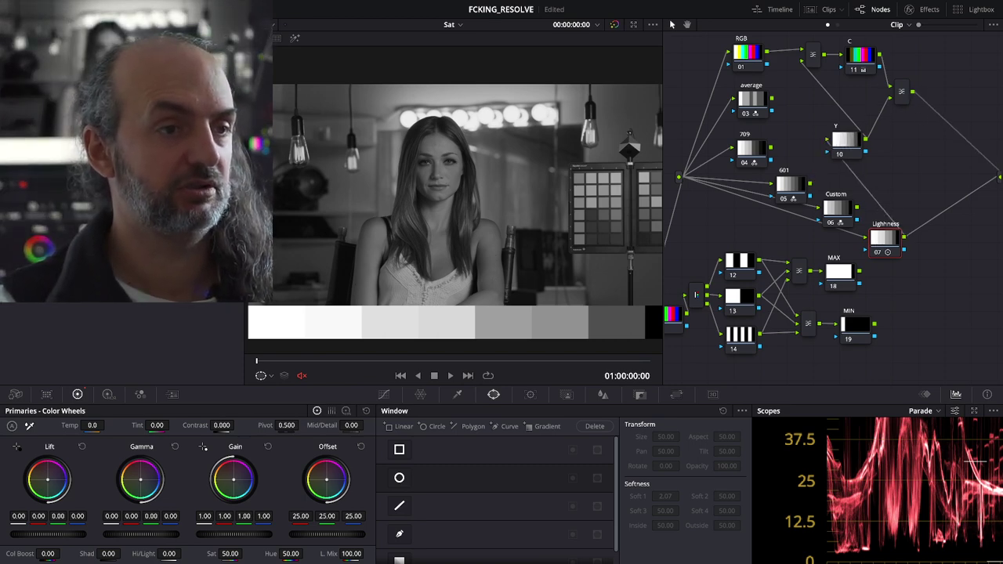
drag(998, 180, 998, 180)
Step: Reset node 11's primary corrections and return its gain to the neutral 1.00
click(867, 59)
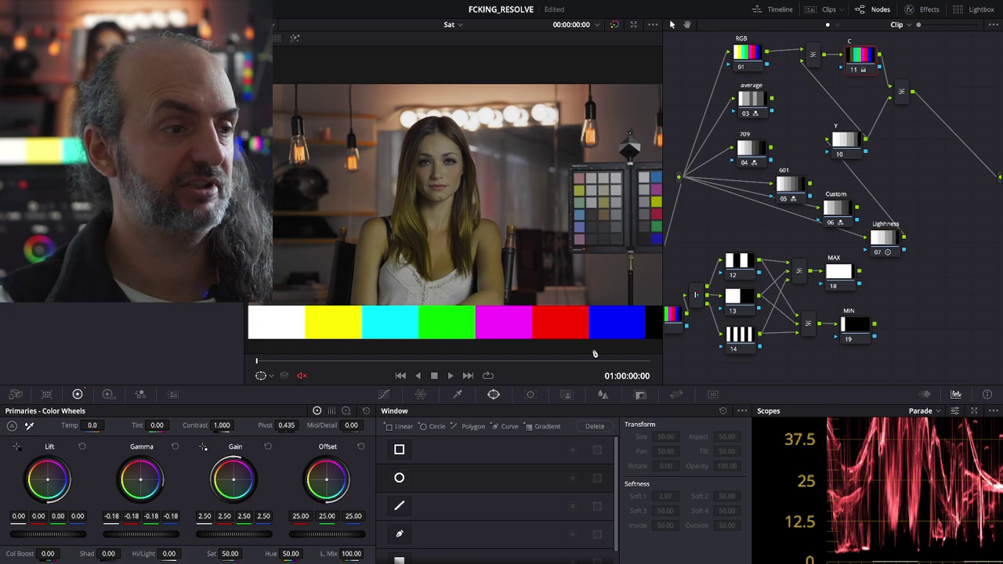
click(365, 411)
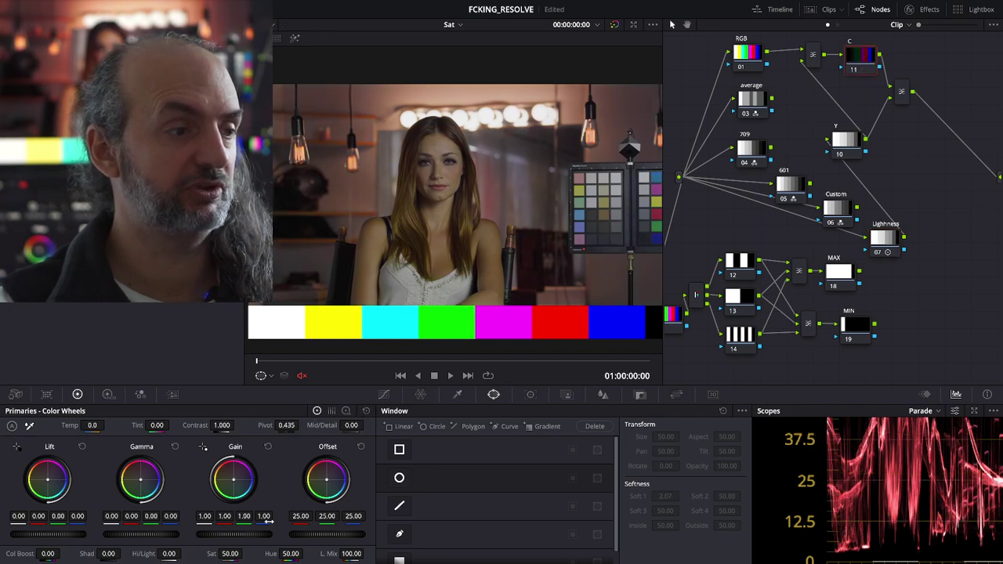
drag(251, 535, 172, 535)
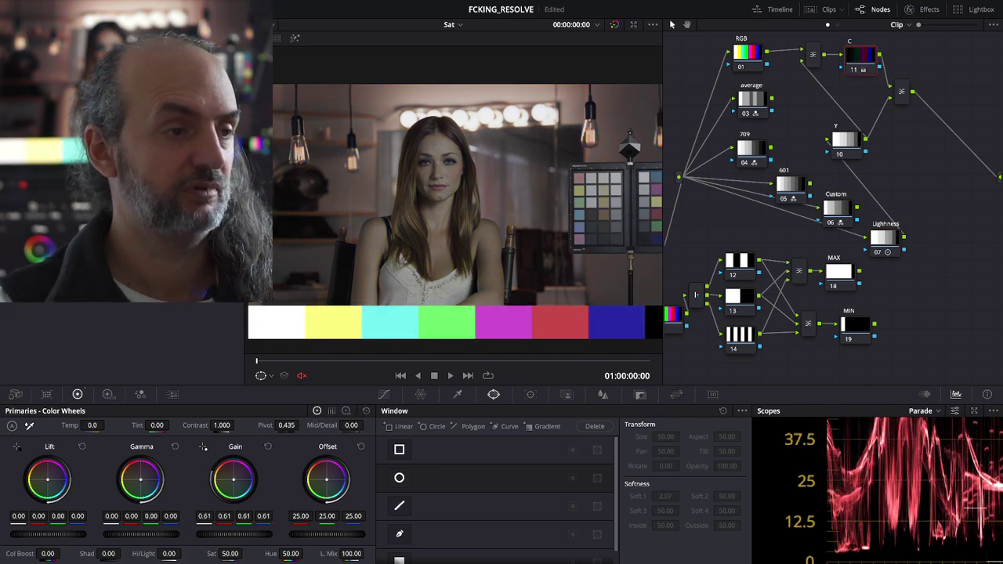
drag(235, 535, 259, 535)
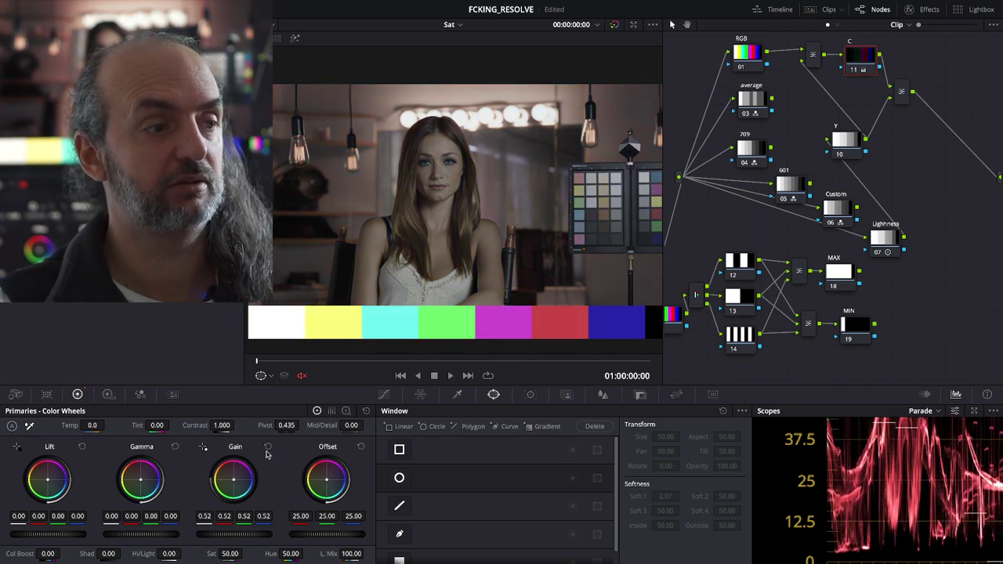
double_click(206, 488)
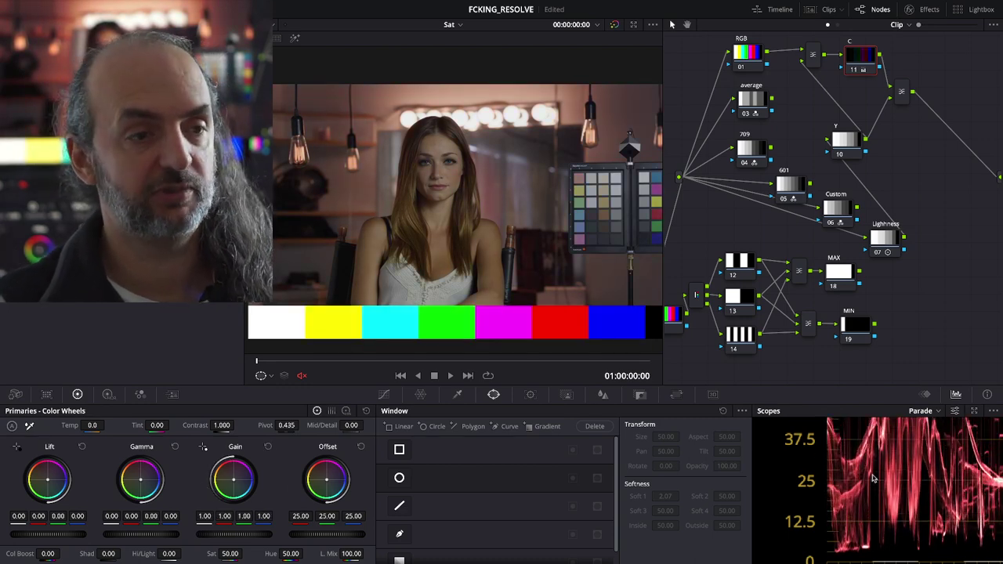